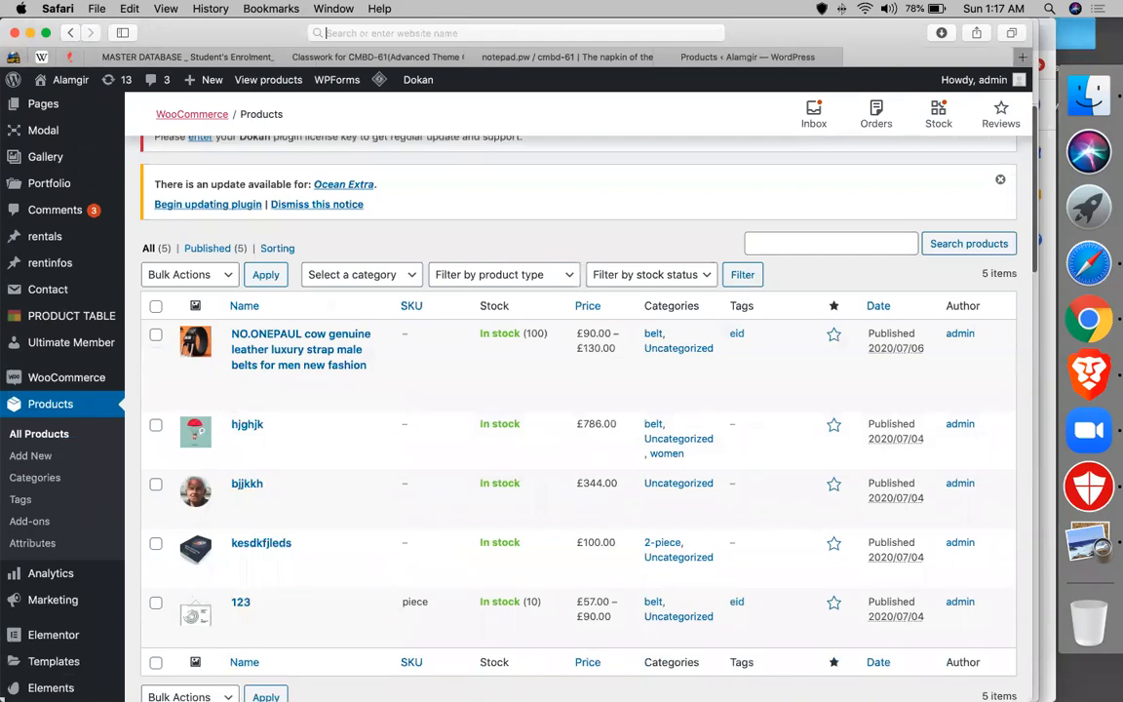
- Enter 'woocommerce.' in a new Safari tab's address bar to load WooCommerce.com
type("w")
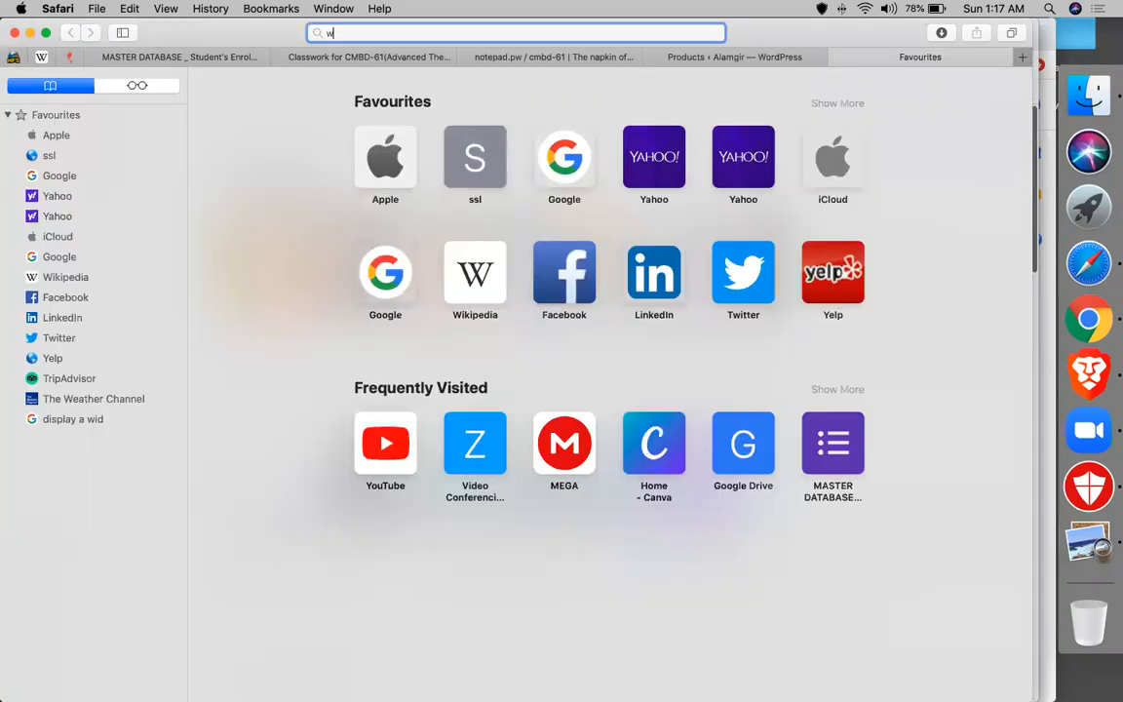
type("ooco")
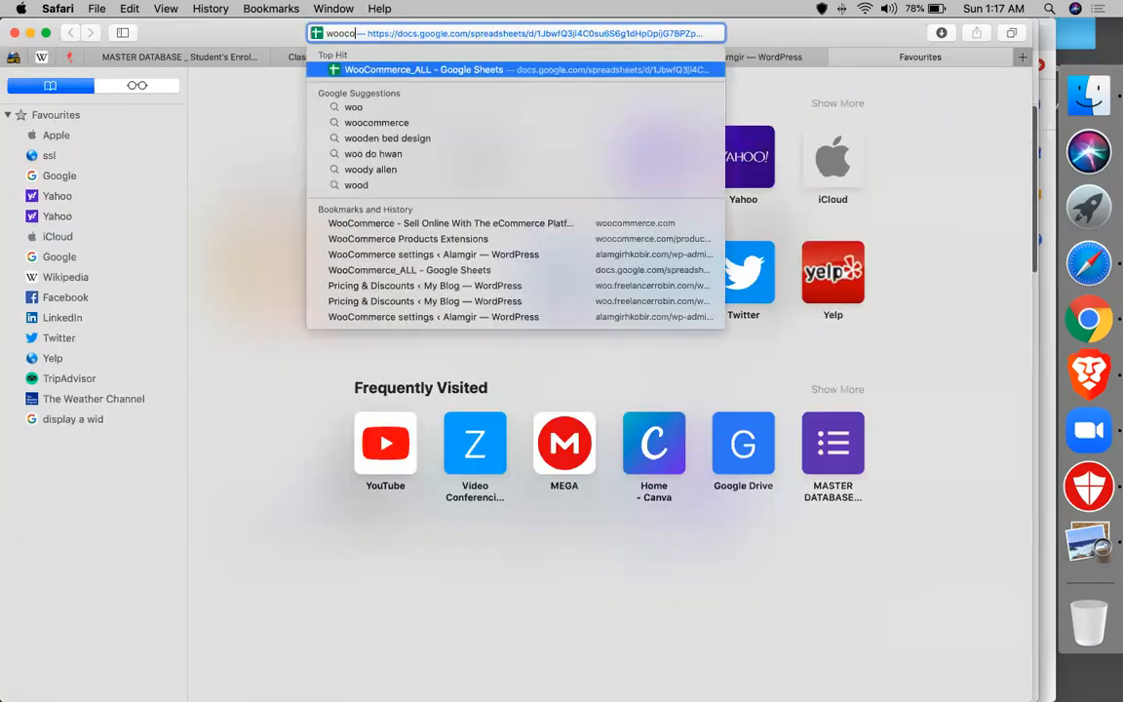
type("mmerce")
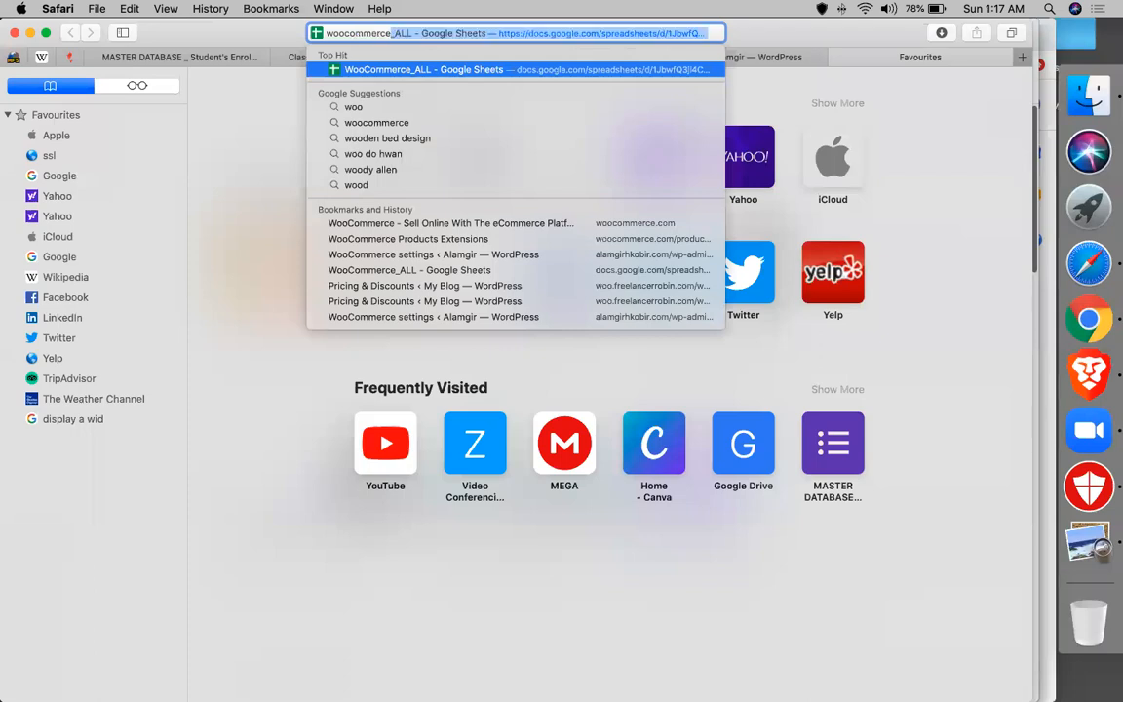
type(".")
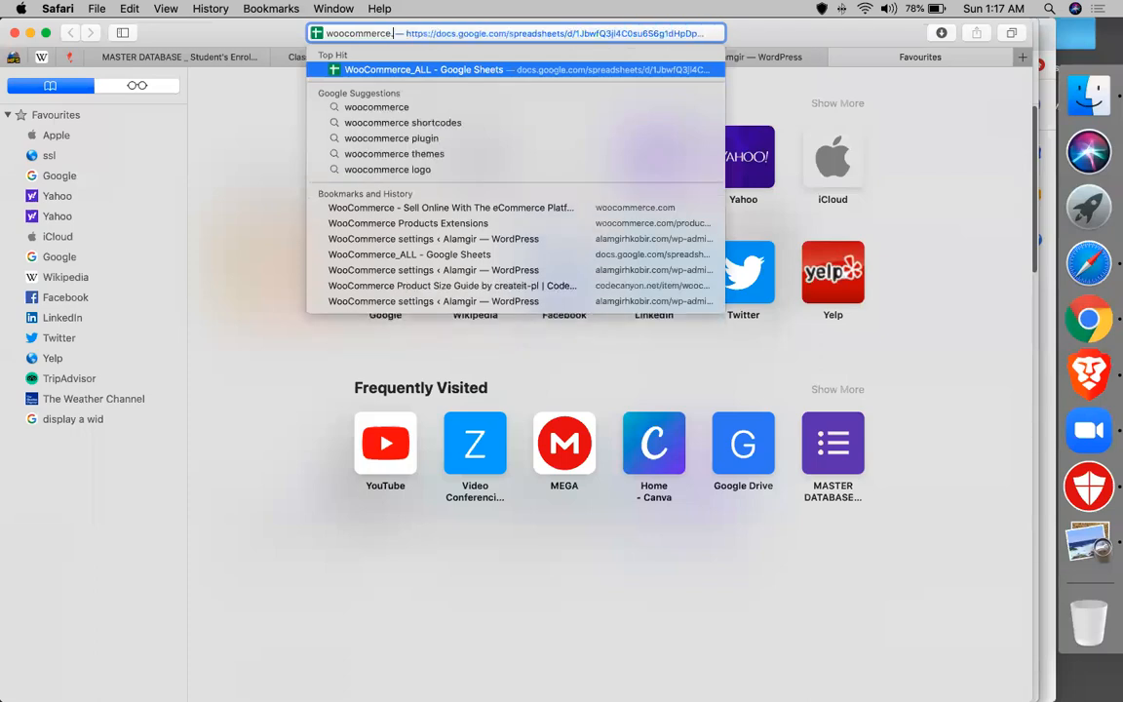
key("Return")
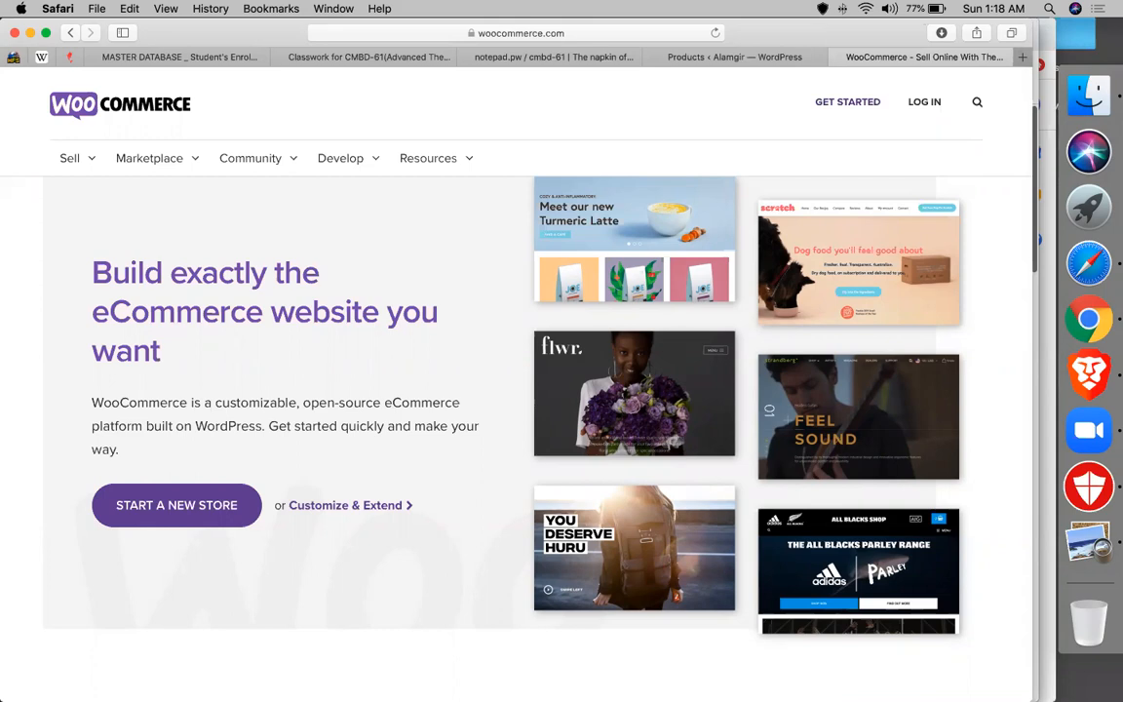
- Go to Marketplace > Enhancements and open the full 'See all Enhancement' extensions listing
mouse_move(229, 151)
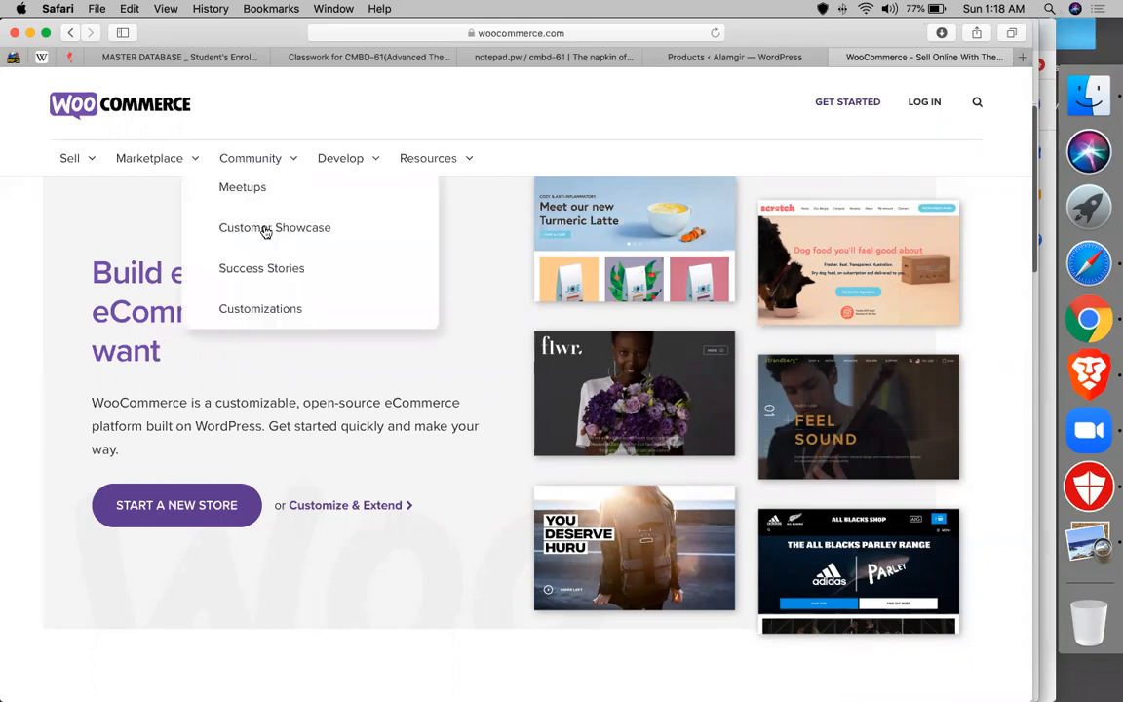
mouse_move(170, 164)
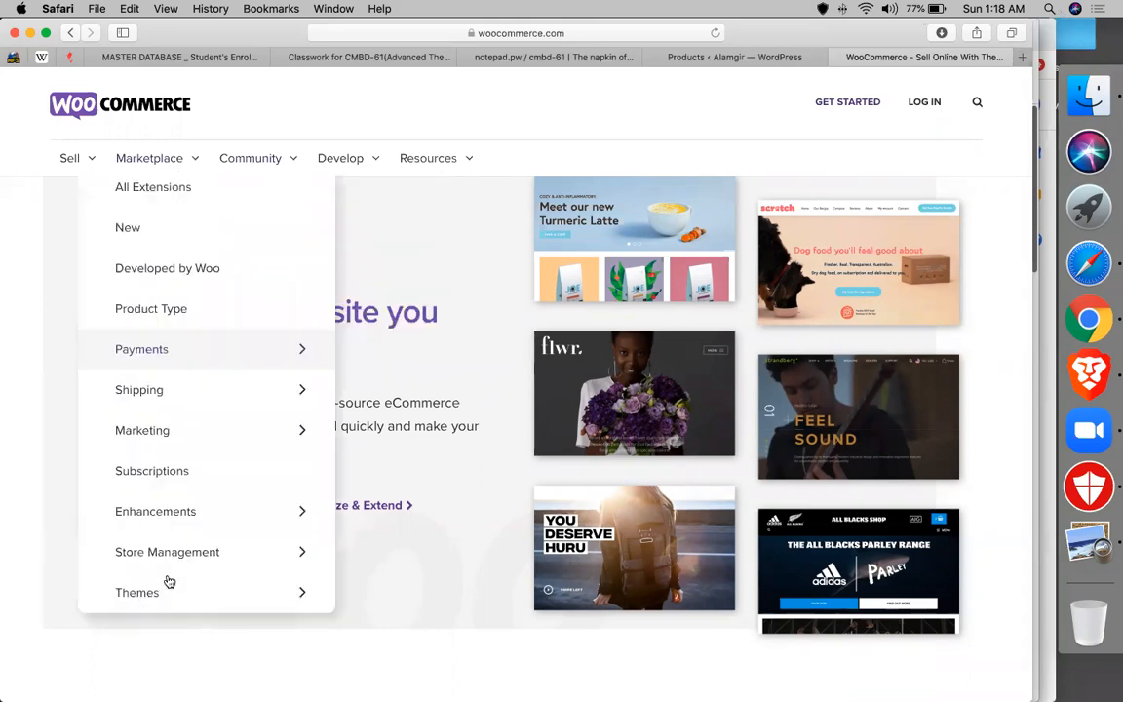
scroll(188, 388, "down", 5)
scroll(188, 388, "up", 4)
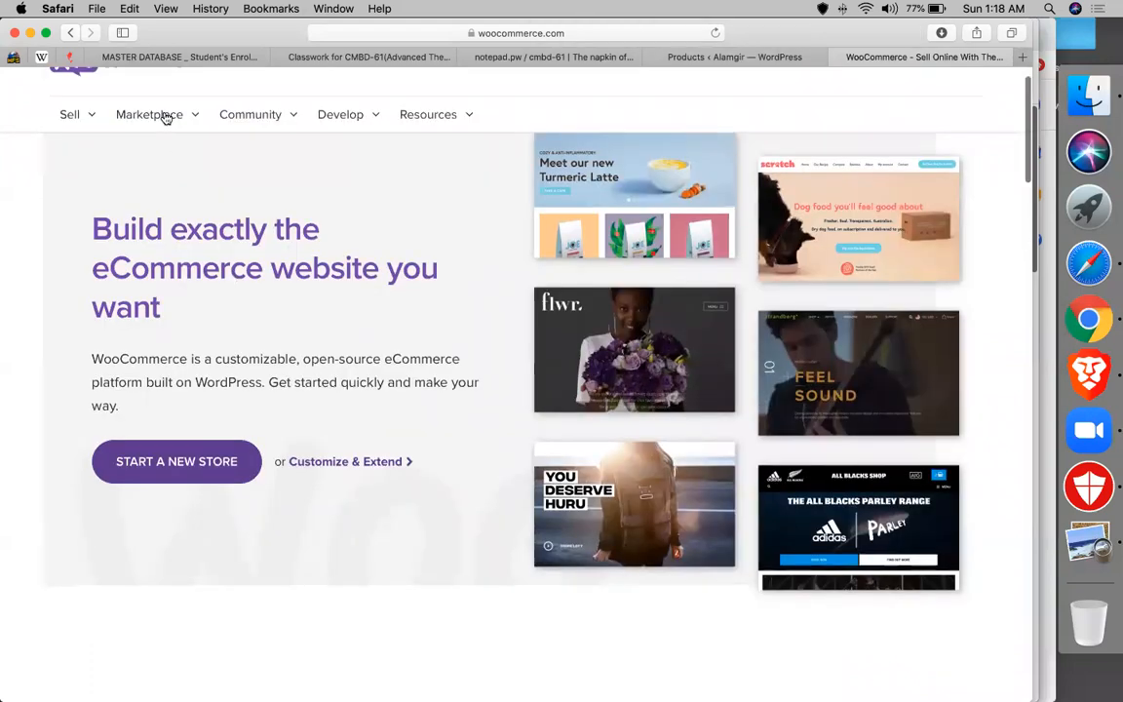
mouse_move(167, 117)
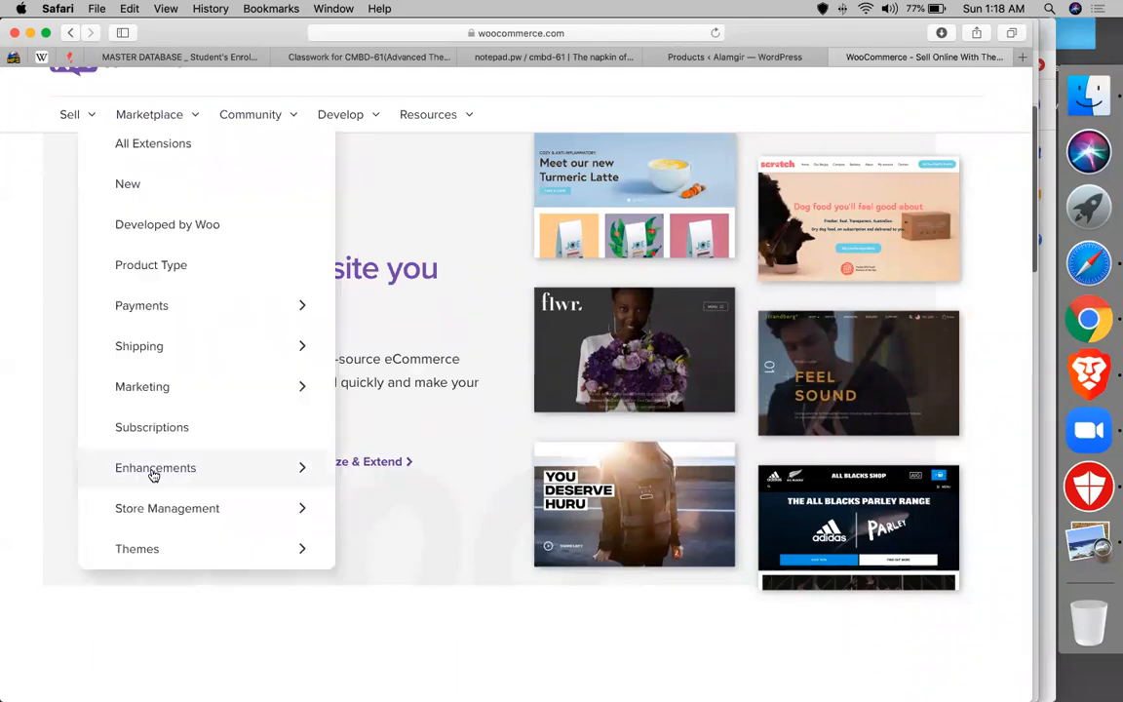
mouse_move(153, 469)
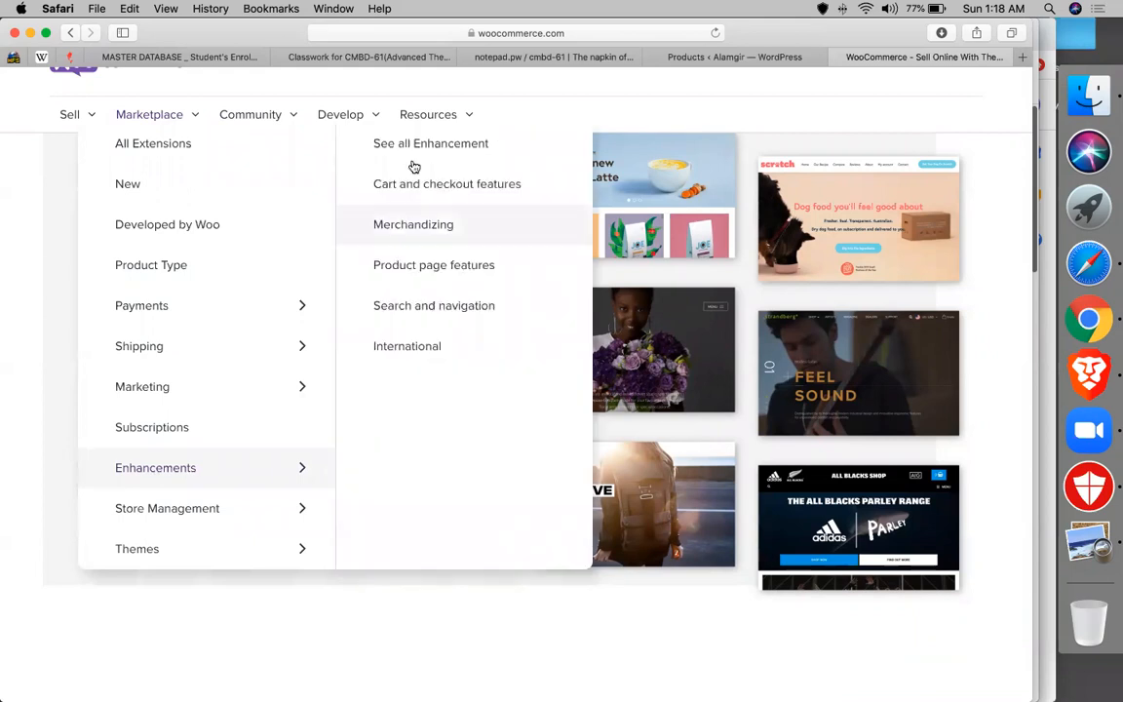
left_click(412, 164)
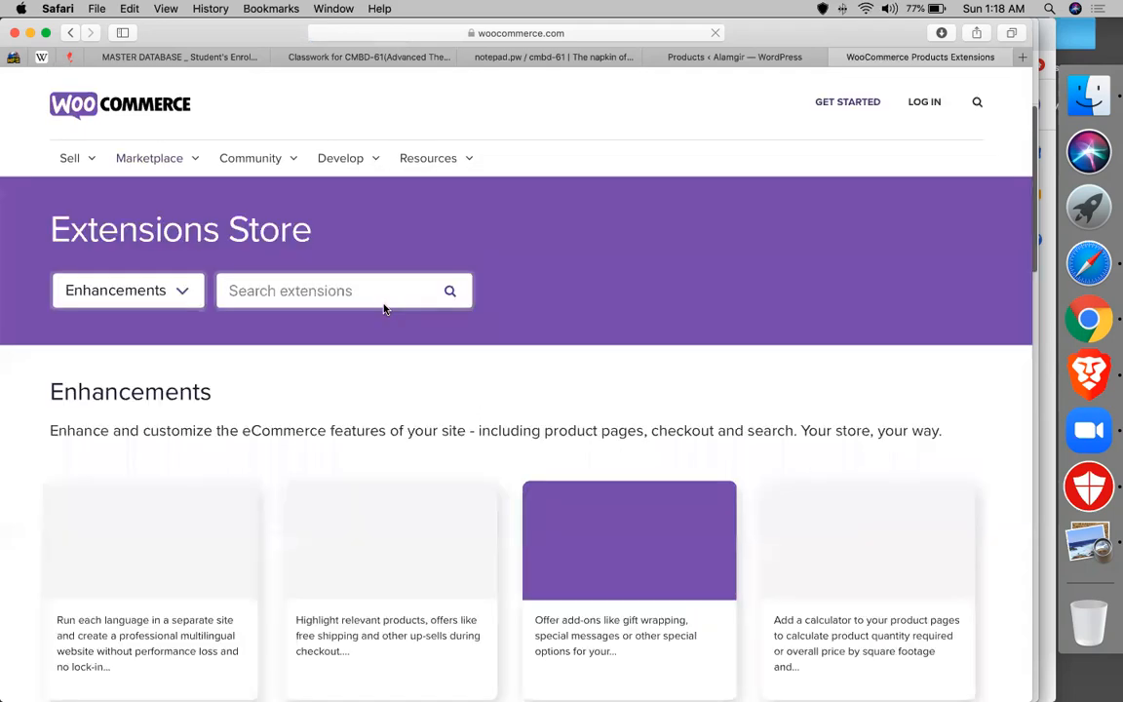
scroll(384, 309, "down", 2)
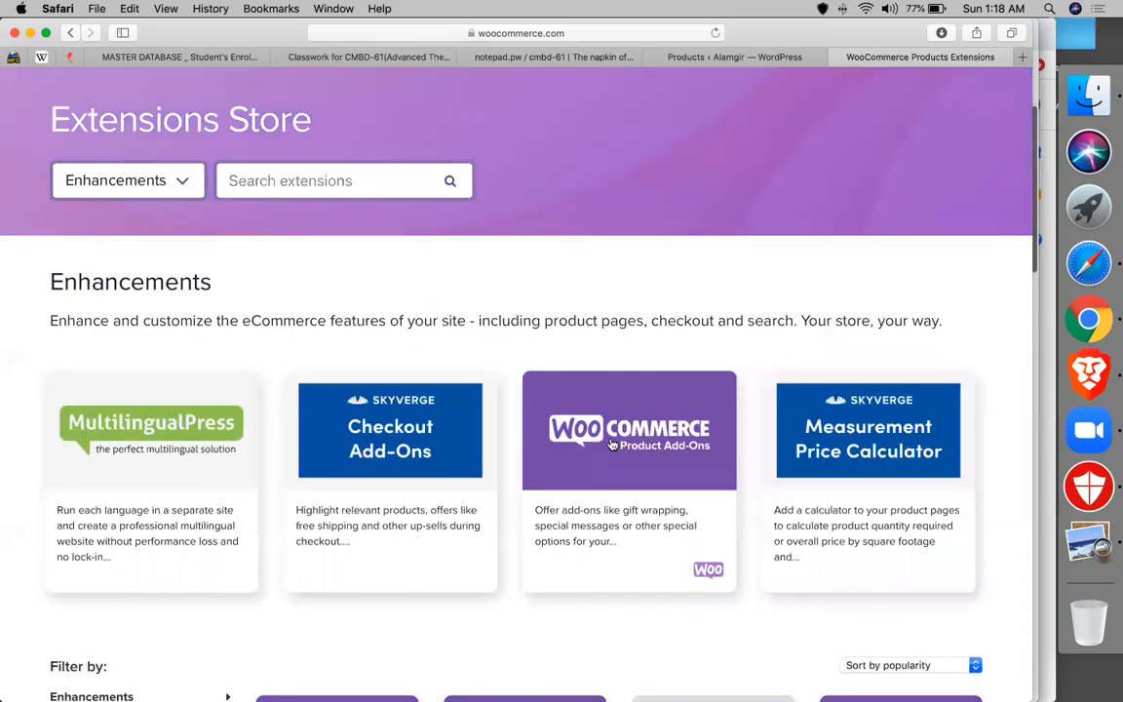
scroll(864, 452, "down", 5)
scroll(872, 461, "down", 2)
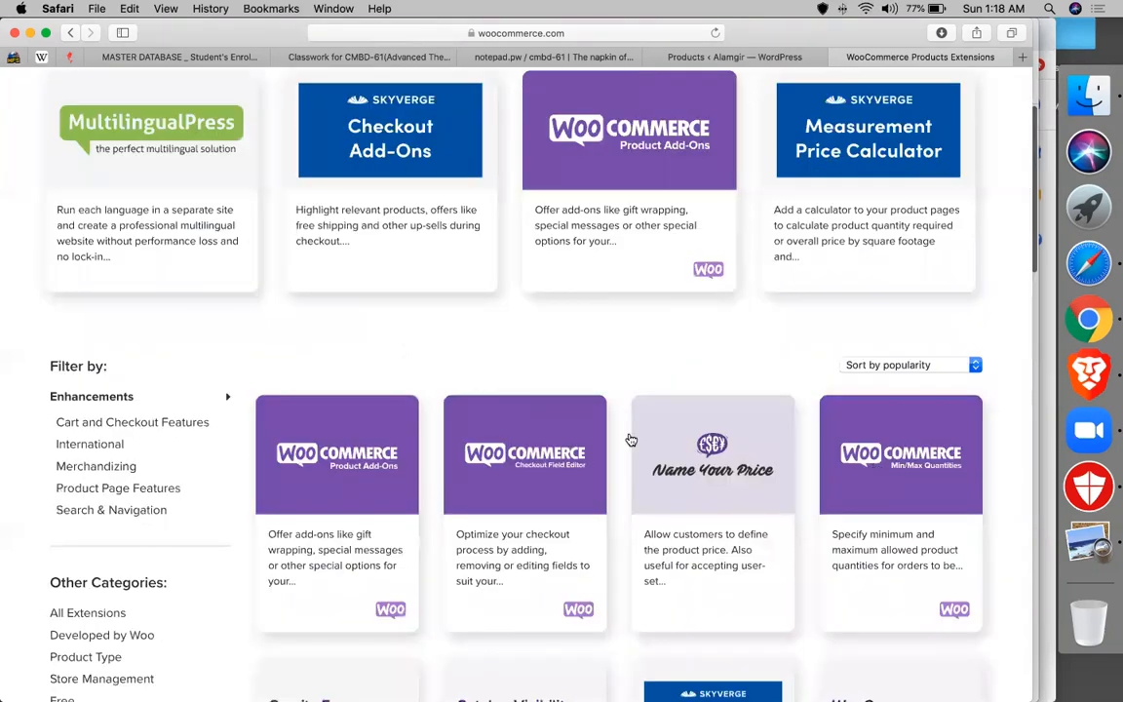
scroll(407, 465, "down", 15)
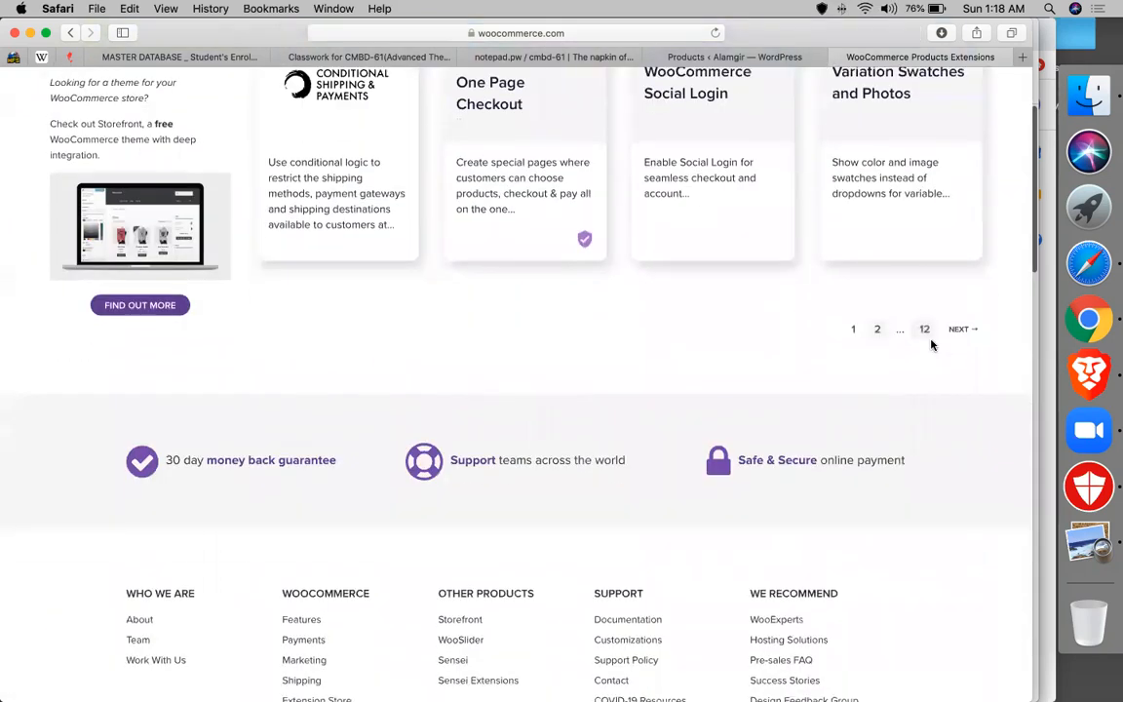
scroll(682, 348, "up", 4)
scroll(682, 348, "up", 6)
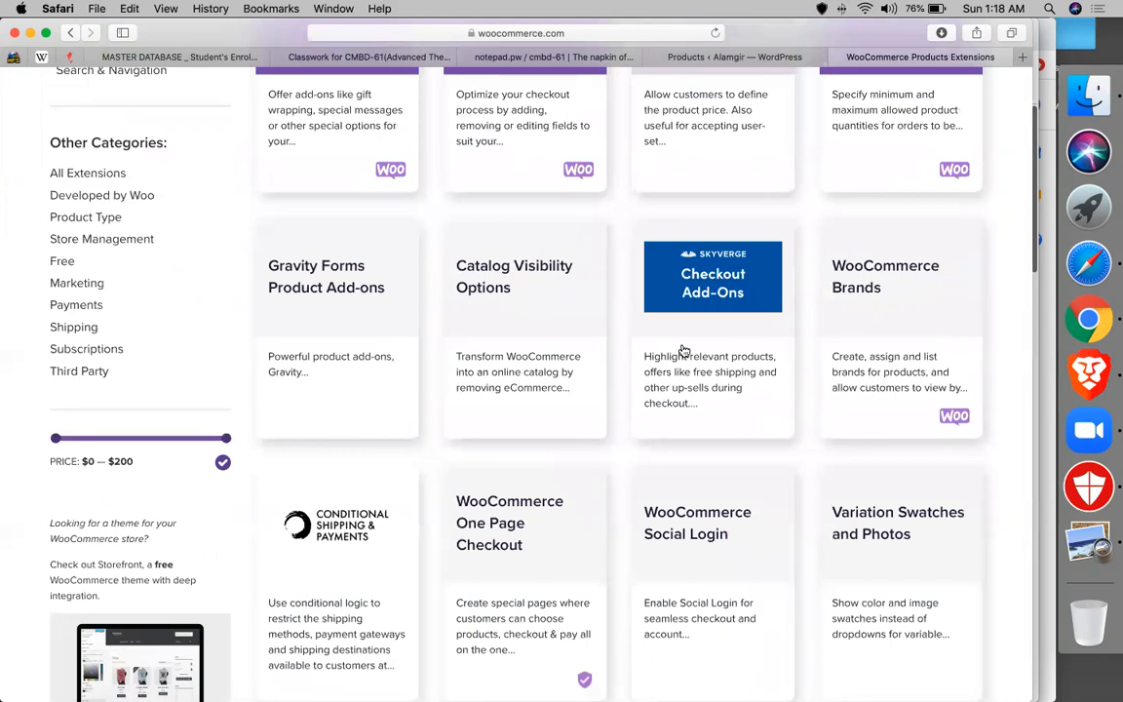
scroll(684, 351, "up", 4)
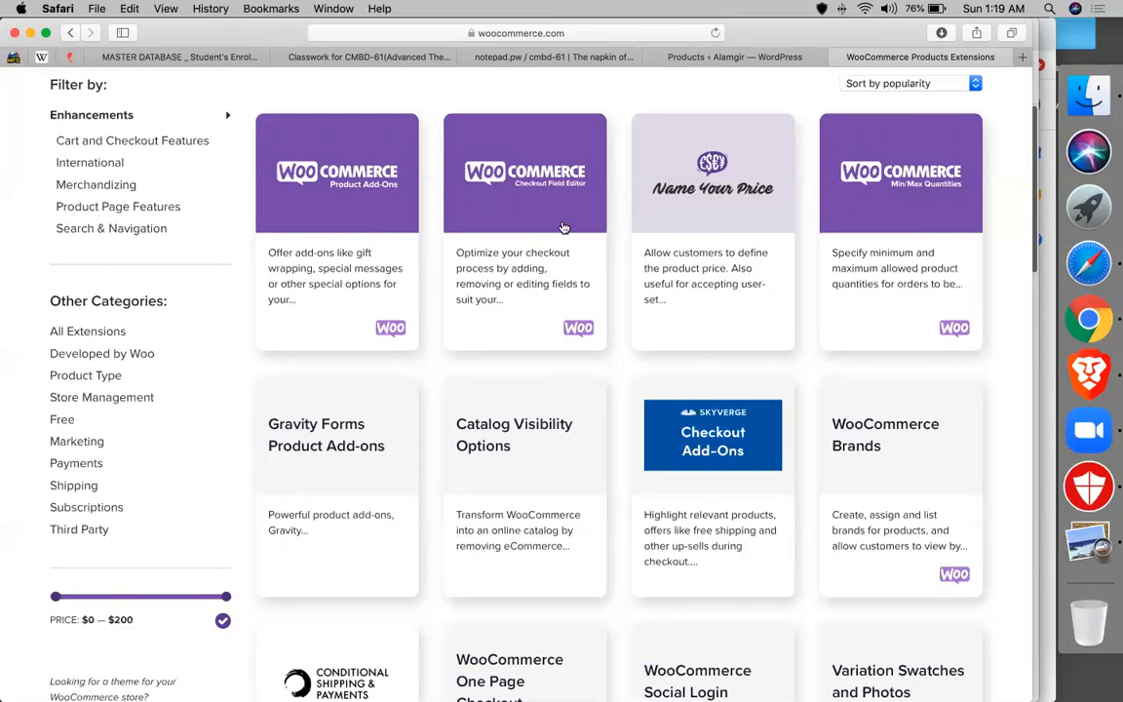
scroll(563, 226, "up", 3)
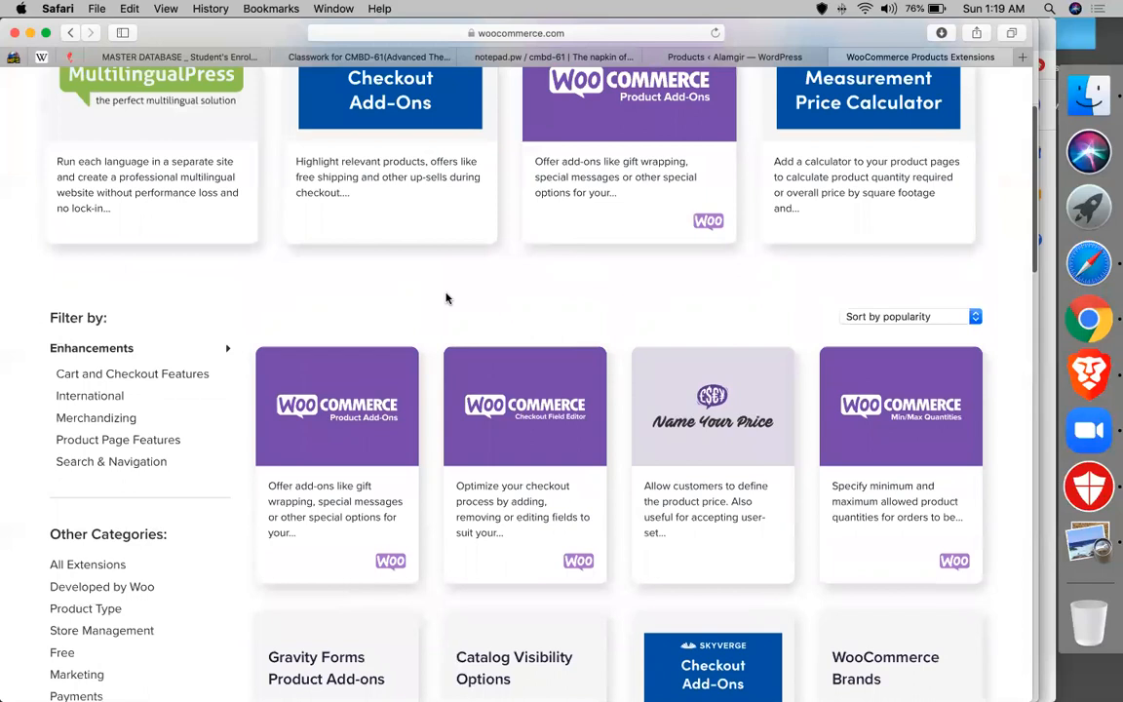
scroll(446, 296, "up", 2)
- Open the Product Add-Ons extension page and look over its $49.00 details
left_click(597, 228)
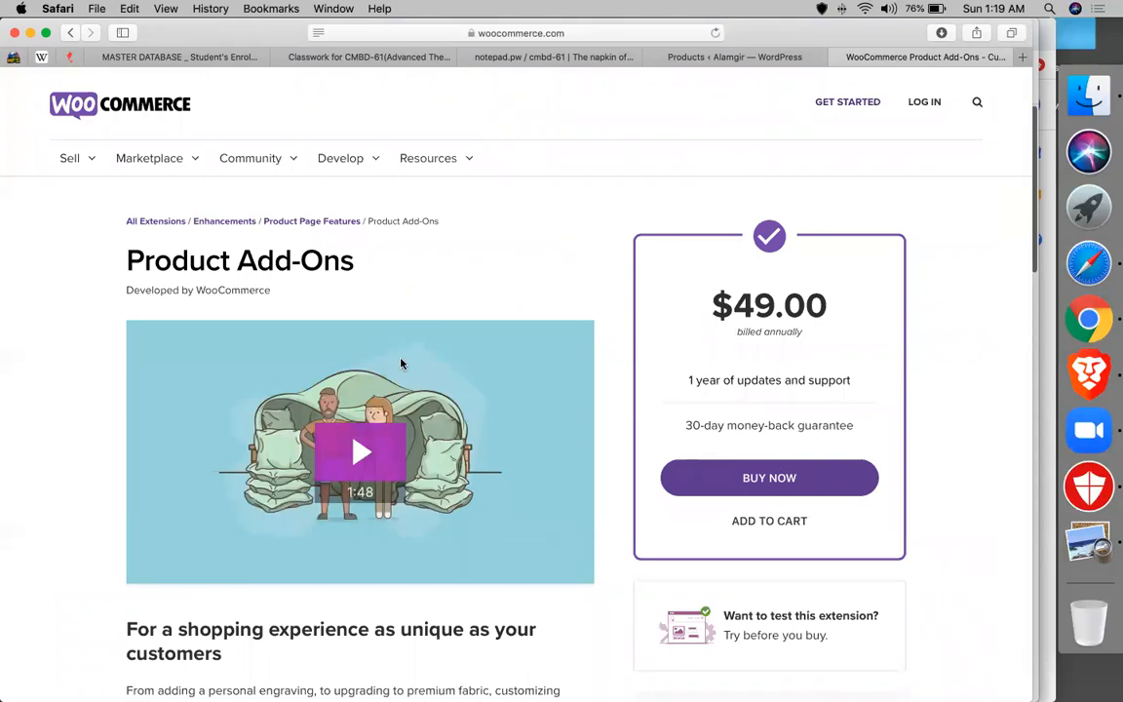
scroll(400, 362, "down", 5)
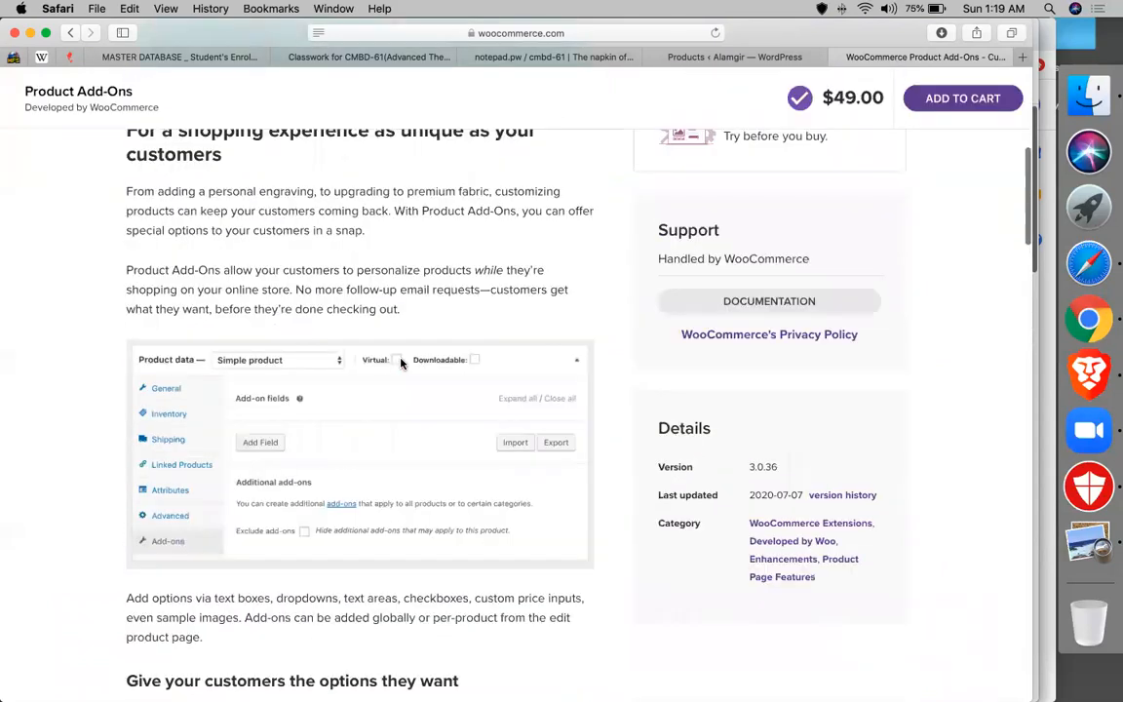
scroll(400, 362, "down", 5)
scroll(292, 342, "up", 10)
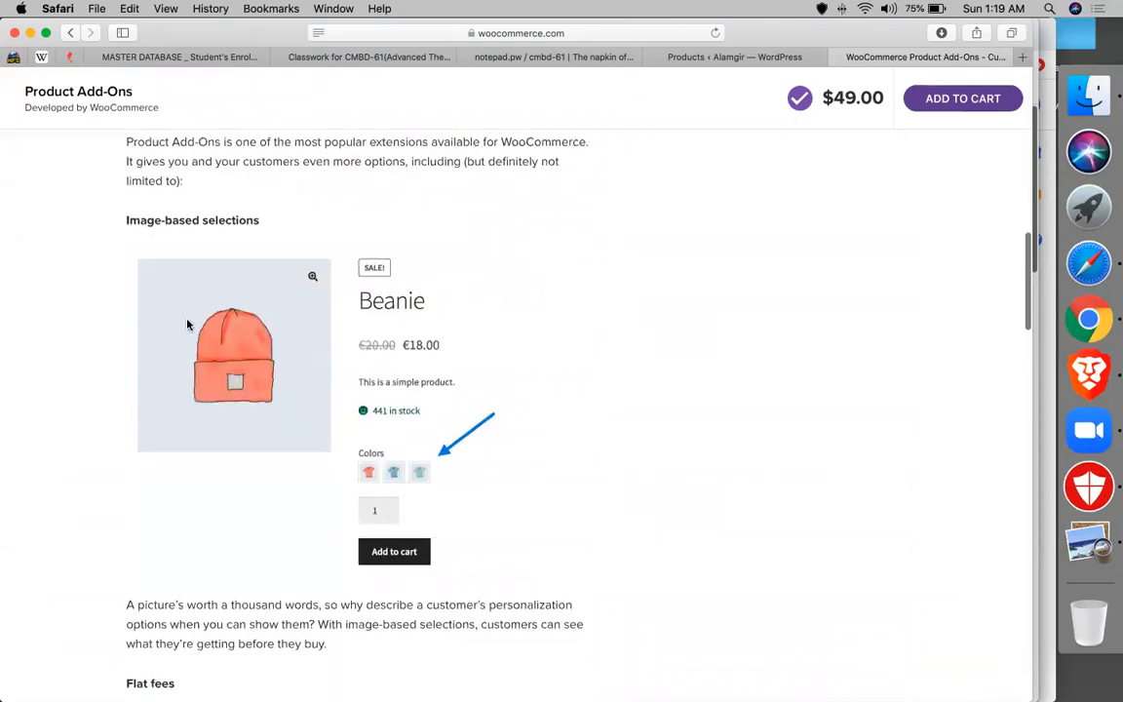
- Return to the Enhancements listing, then switch to the WordPress Products list
left_click(68, 36)
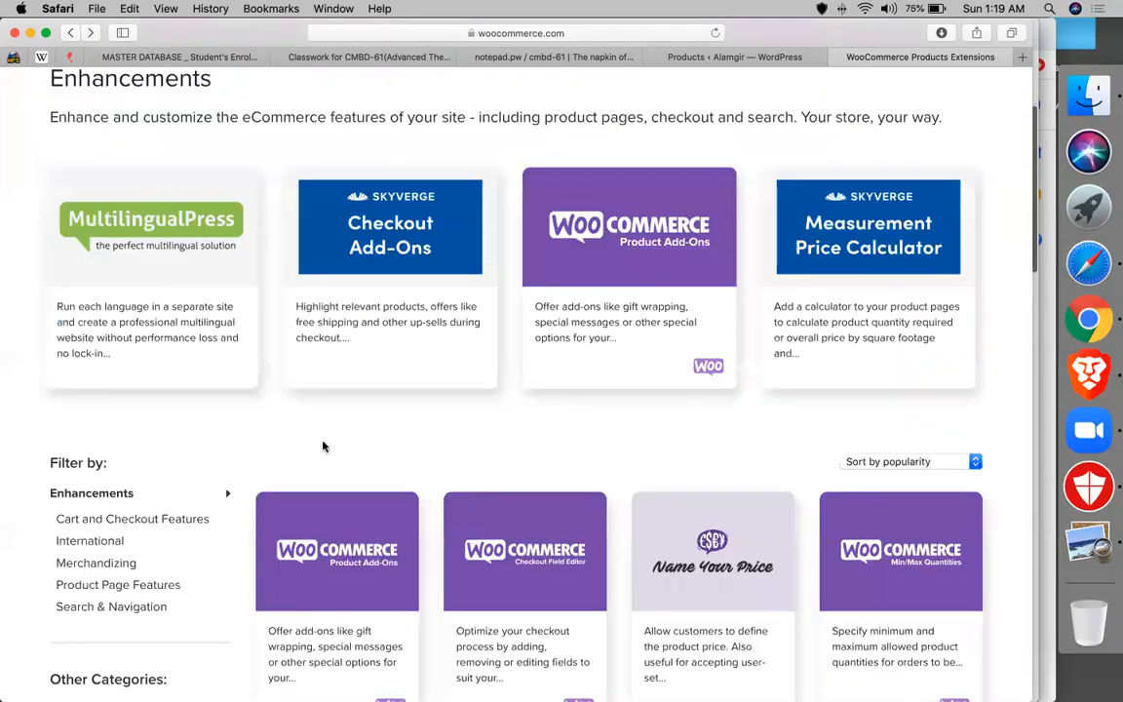
scroll(322, 461, "down", 5)
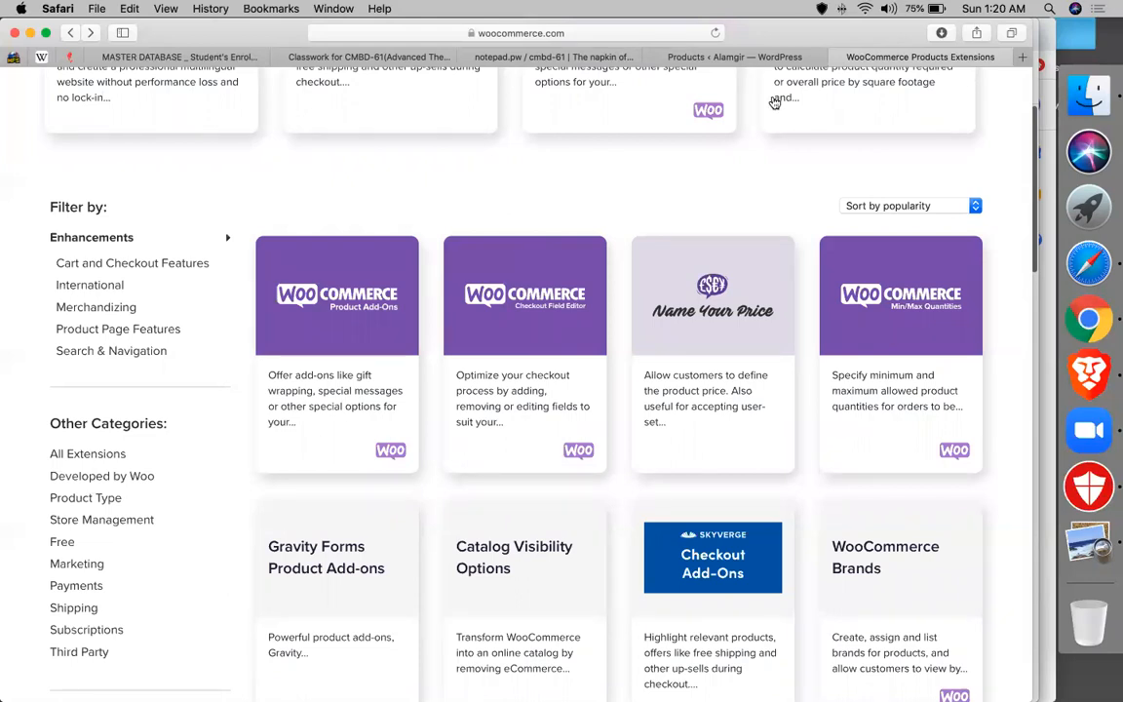
left_click(685, 59)
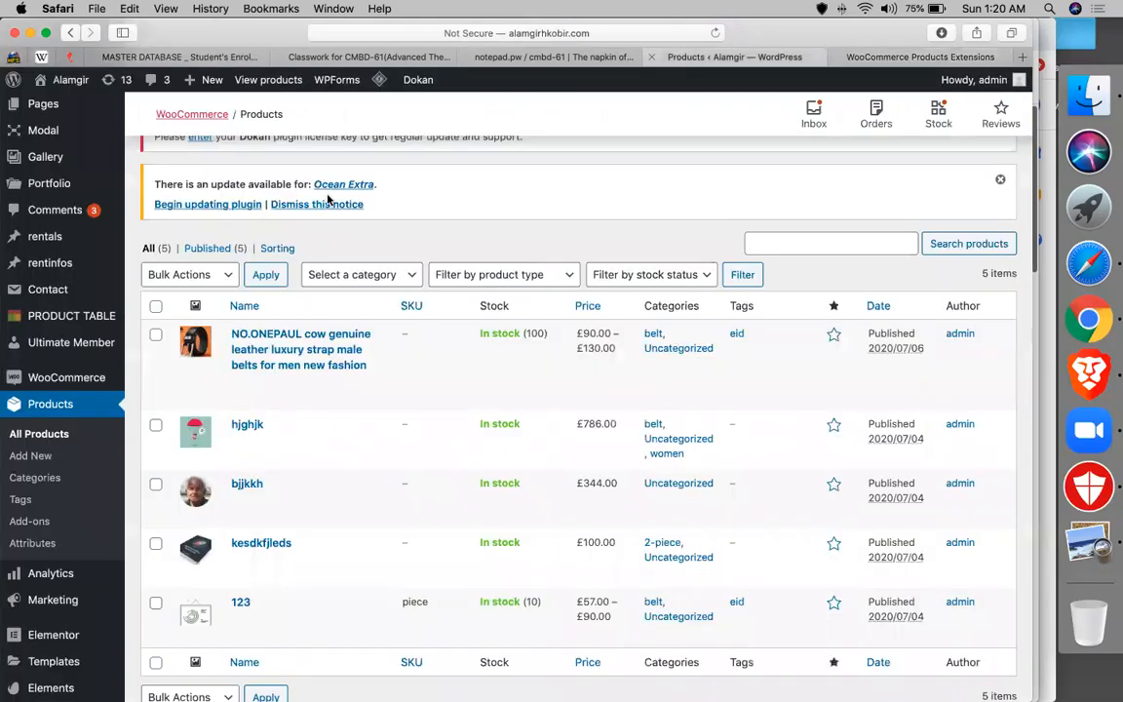
- Open WooCommerce Settings and toggle Enable taxes off and back on
scroll(211, 283, "up", 3)
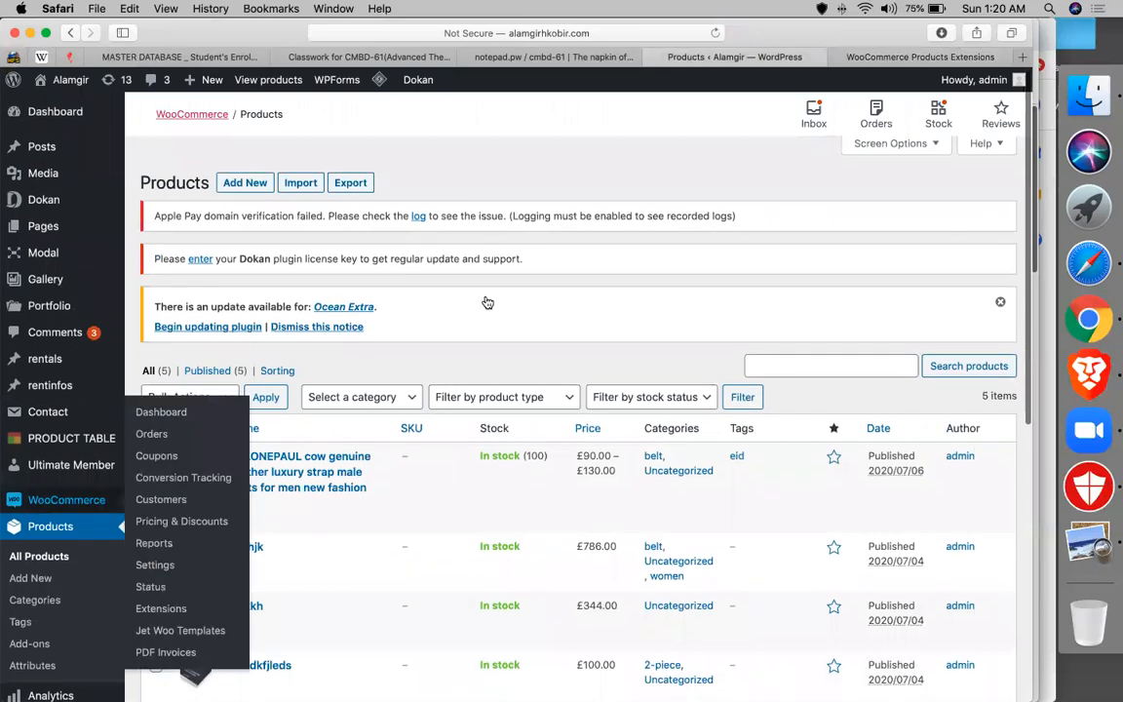
scroll(489, 303, "down", 3)
mouse_move(74, 363)
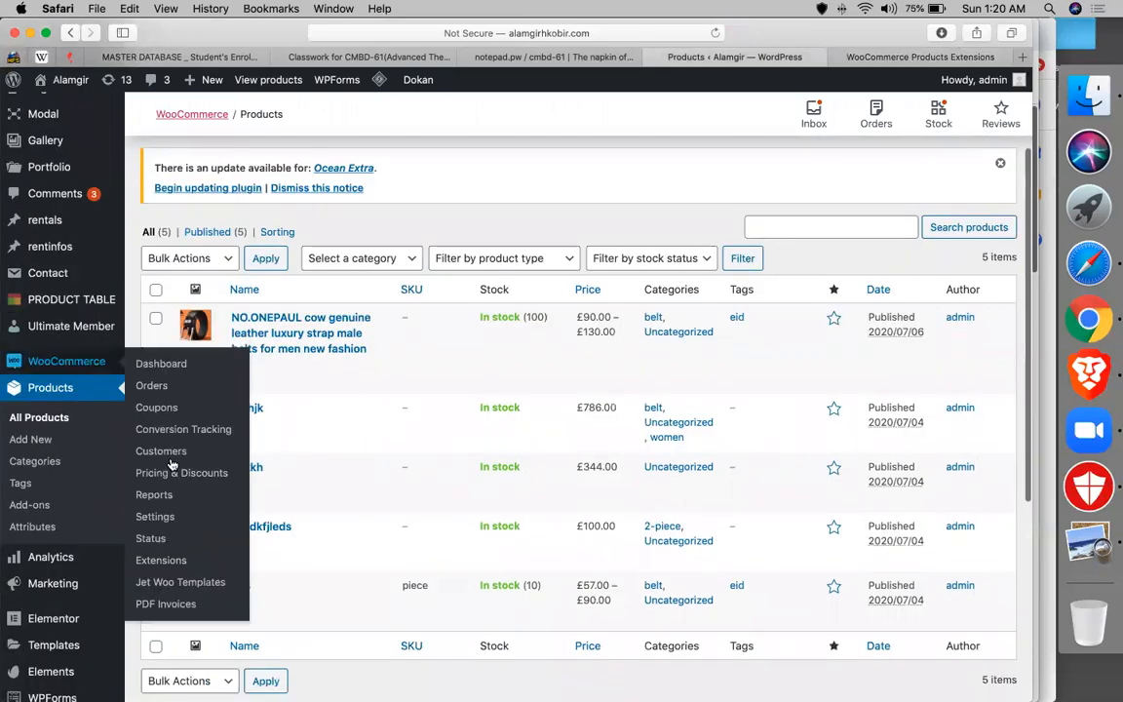
left_click(160, 520)
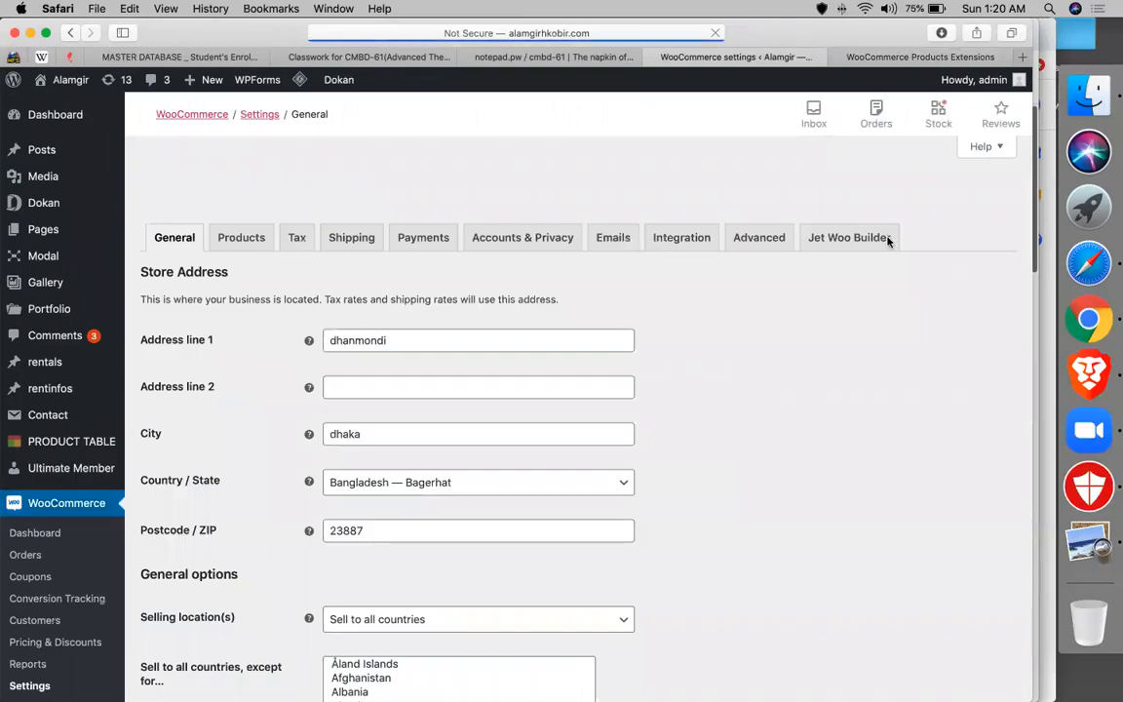
scroll(515, 424, "down", 10)
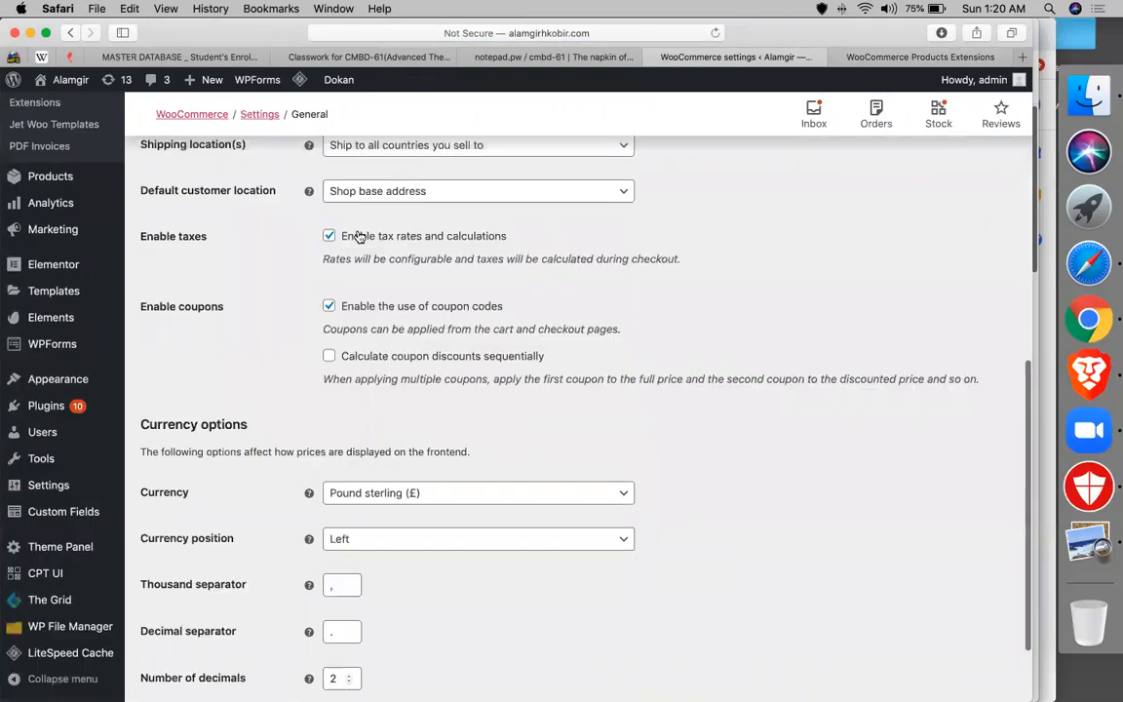
left_click(326, 238)
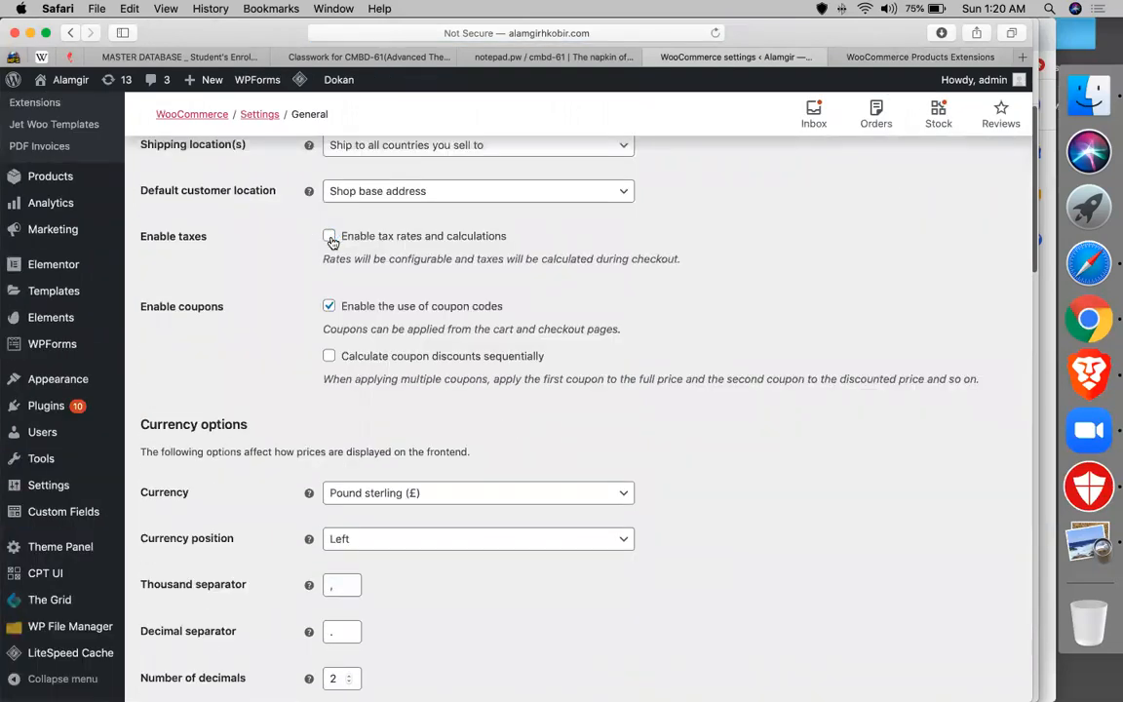
left_click(329, 237)
- Go to the Tax settings, discarding the unsaved changes
scroll(329, 234, "up", 10)
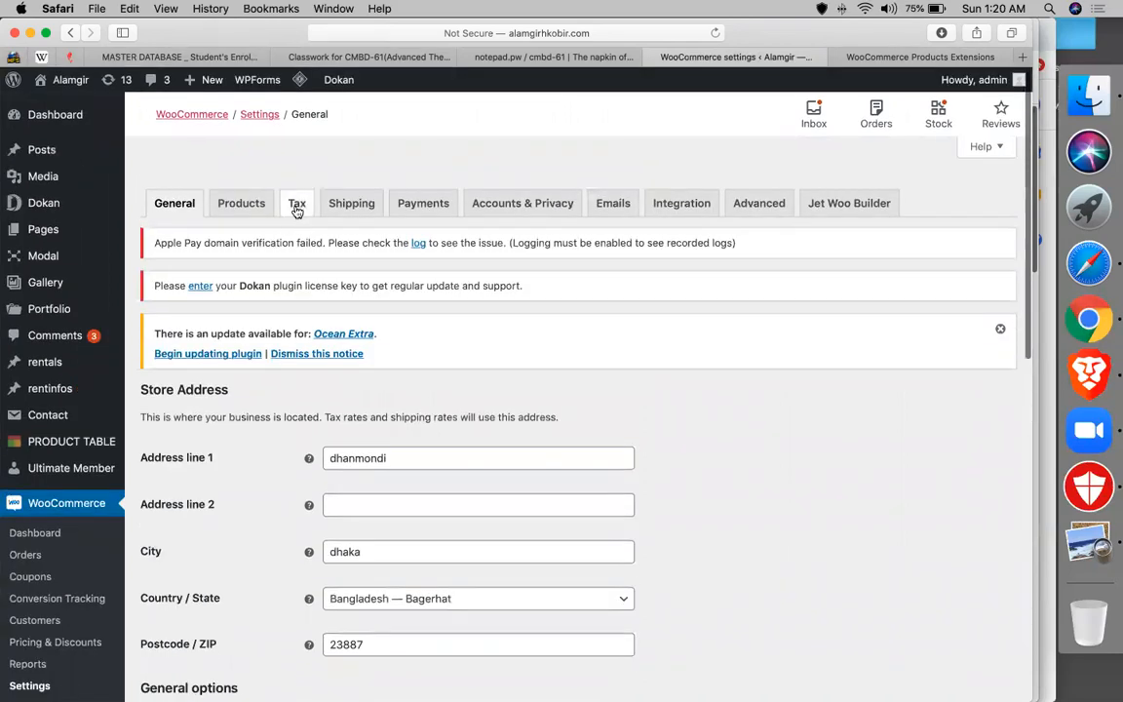
left_click(297, 205)
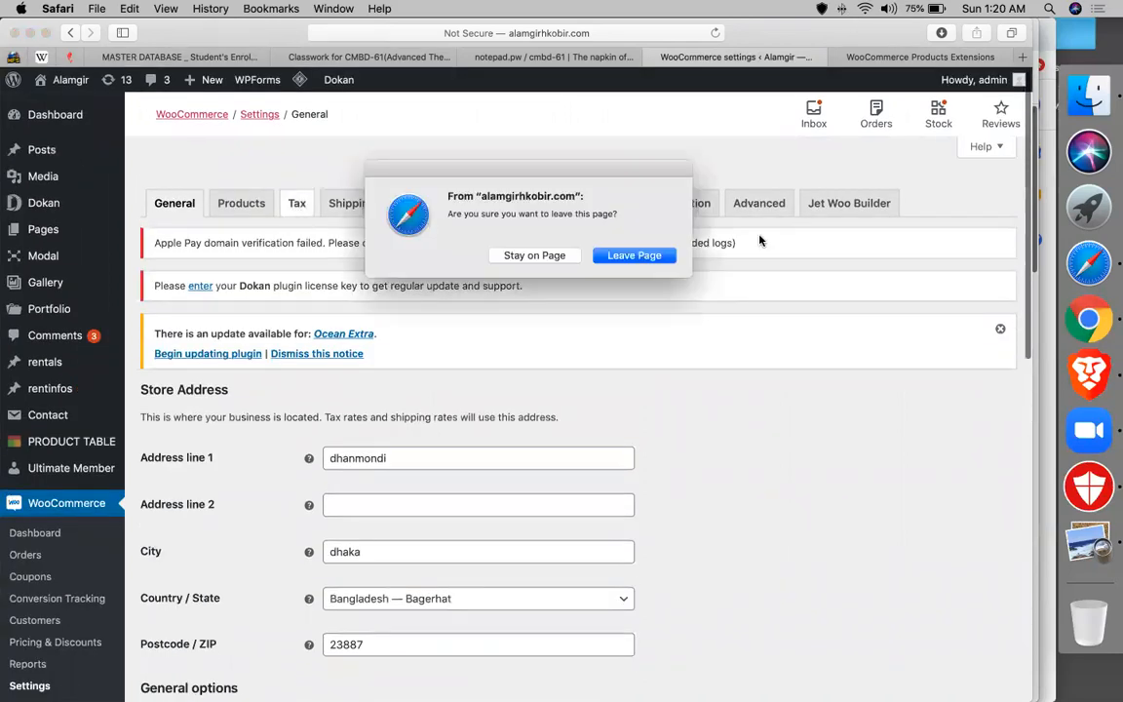
left_click(652, 255)
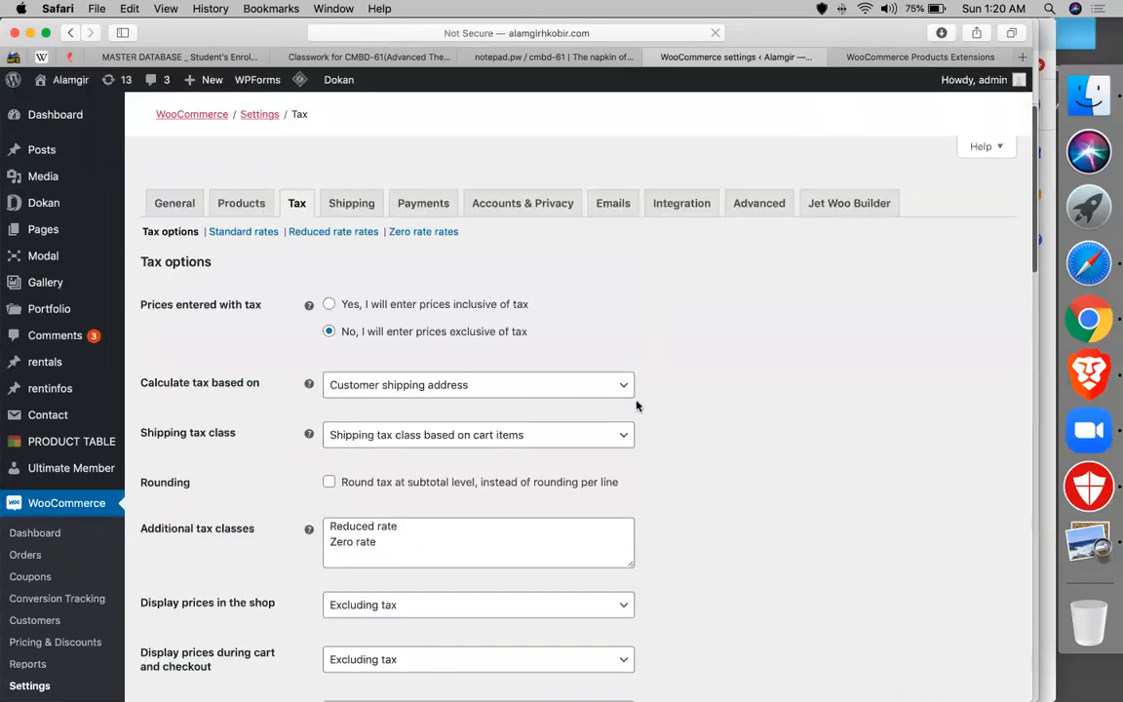
- Open the Standard tax rates table showing the single 20% rate
scroll(636, 405, "down", 5)
scroll(604, 383, "up", 3)
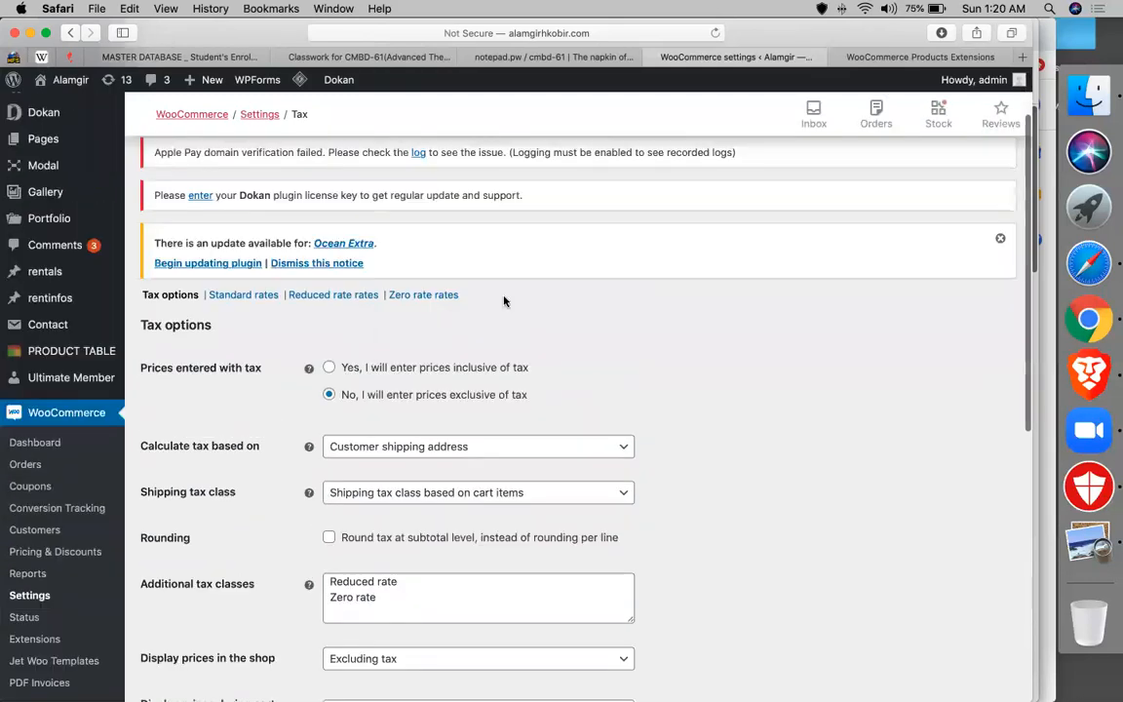
left_click(254, 296)
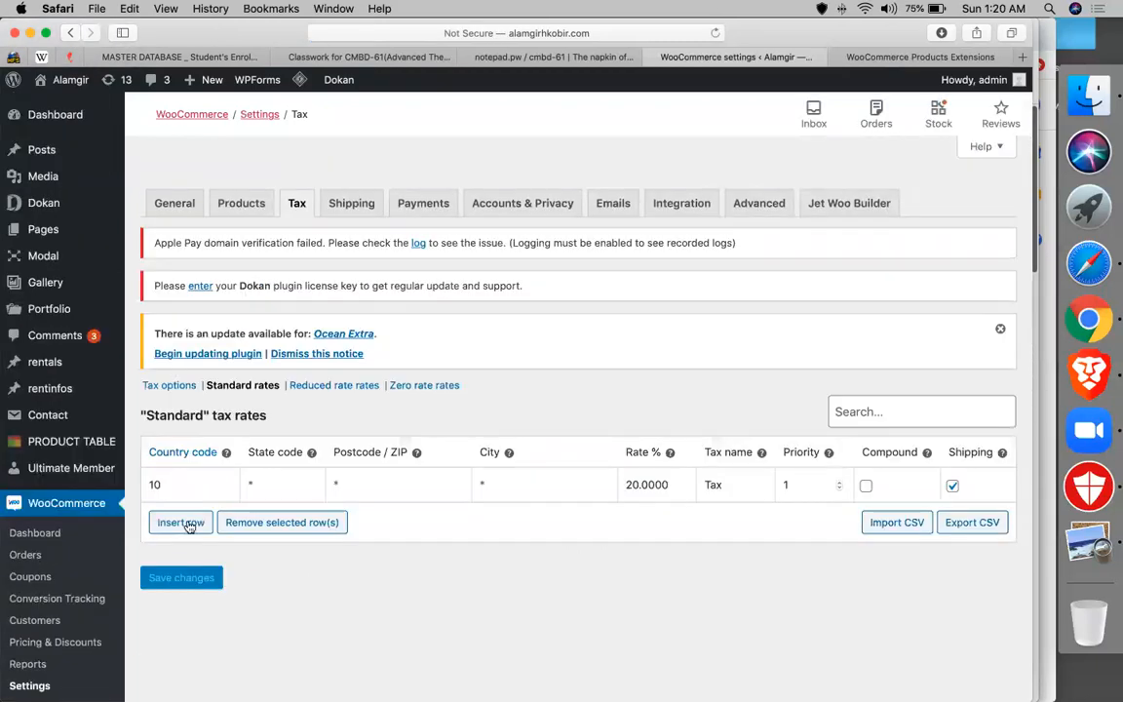
- Select the rate's Country code cell, then switch to the WooCommerce.com extensions page
left_click(186, 488)
scroll(229, 446, "down", 1)
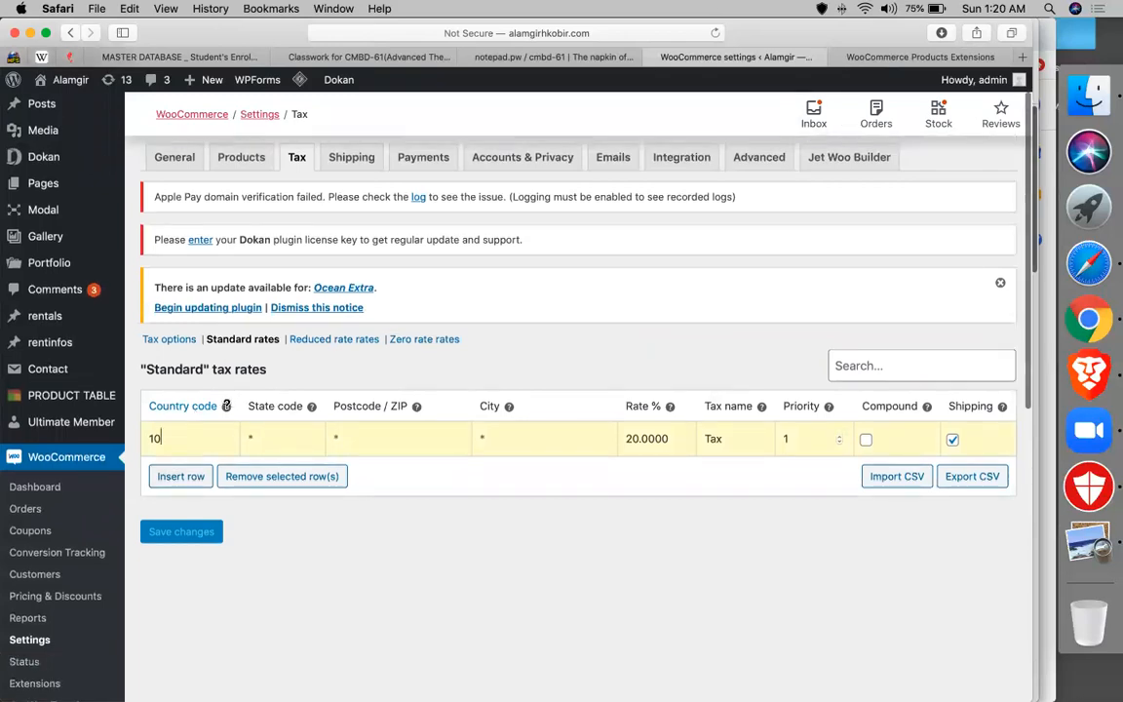
left_click(965, 60)
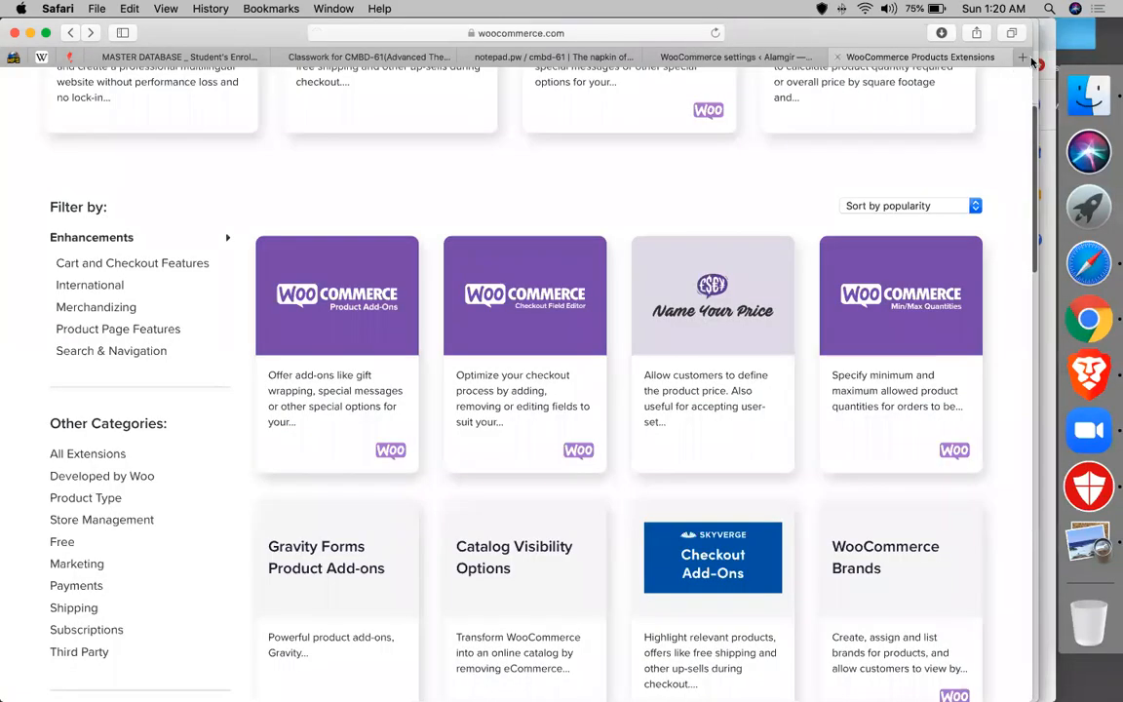
- Search Google for 'us country code' (+1) and return to the WooCommerce tax settings
left_click(661, 34)
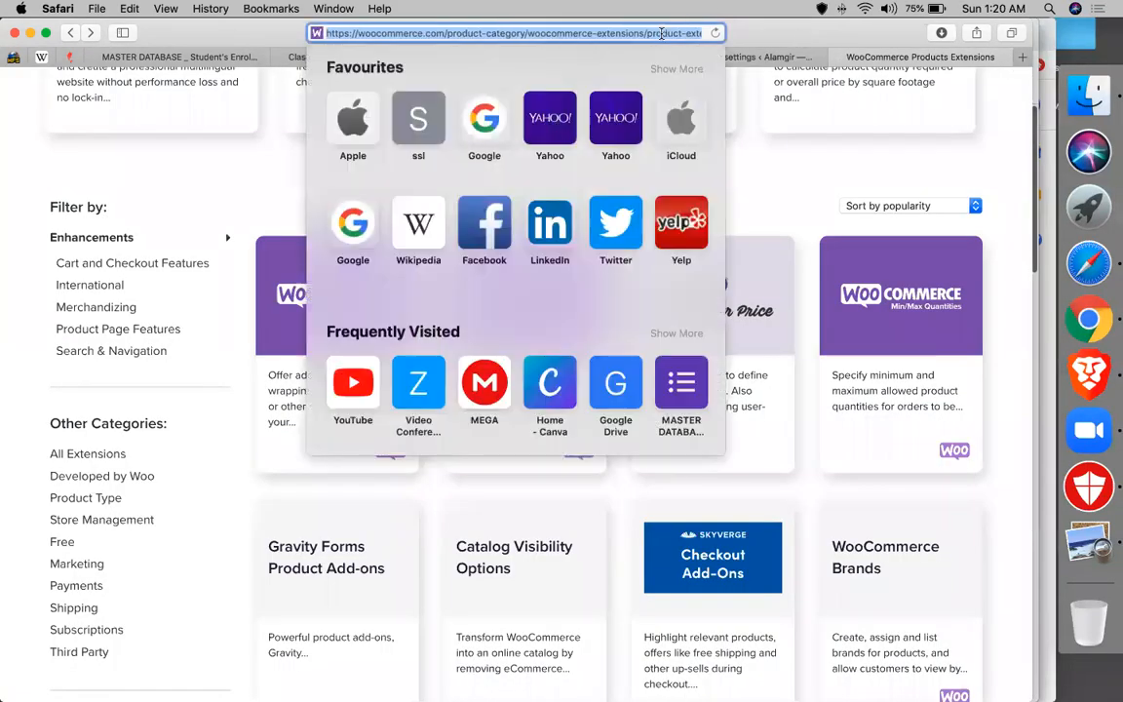
type("us co")
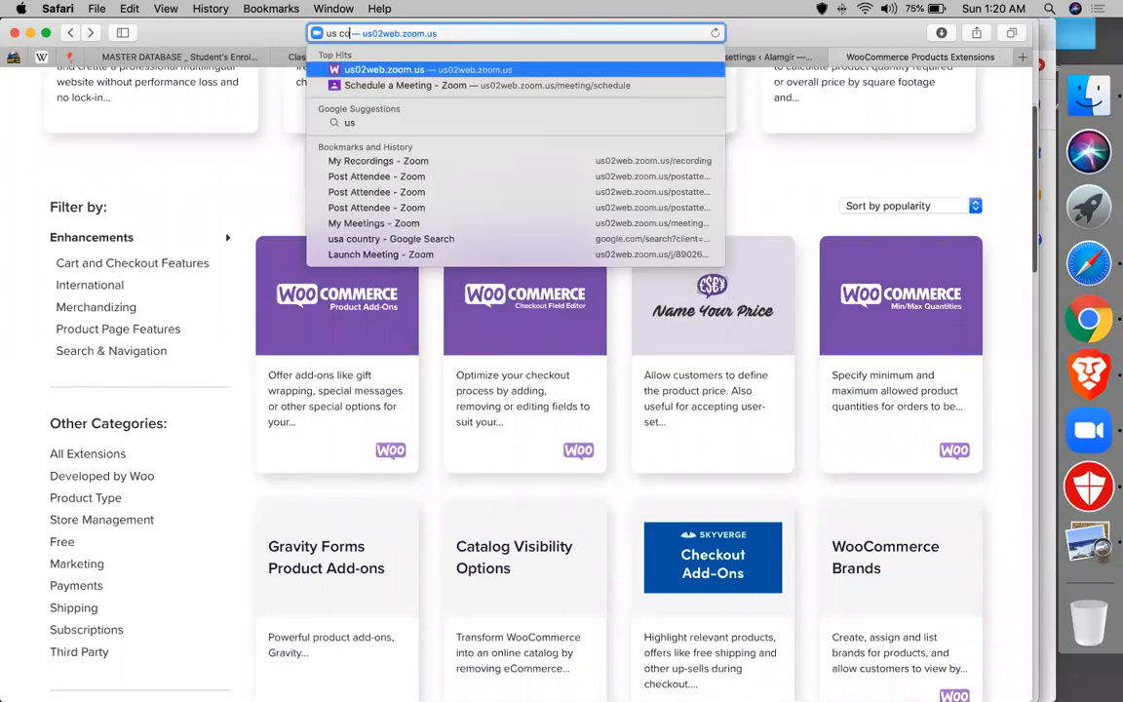
type("untry code")
key("Return")
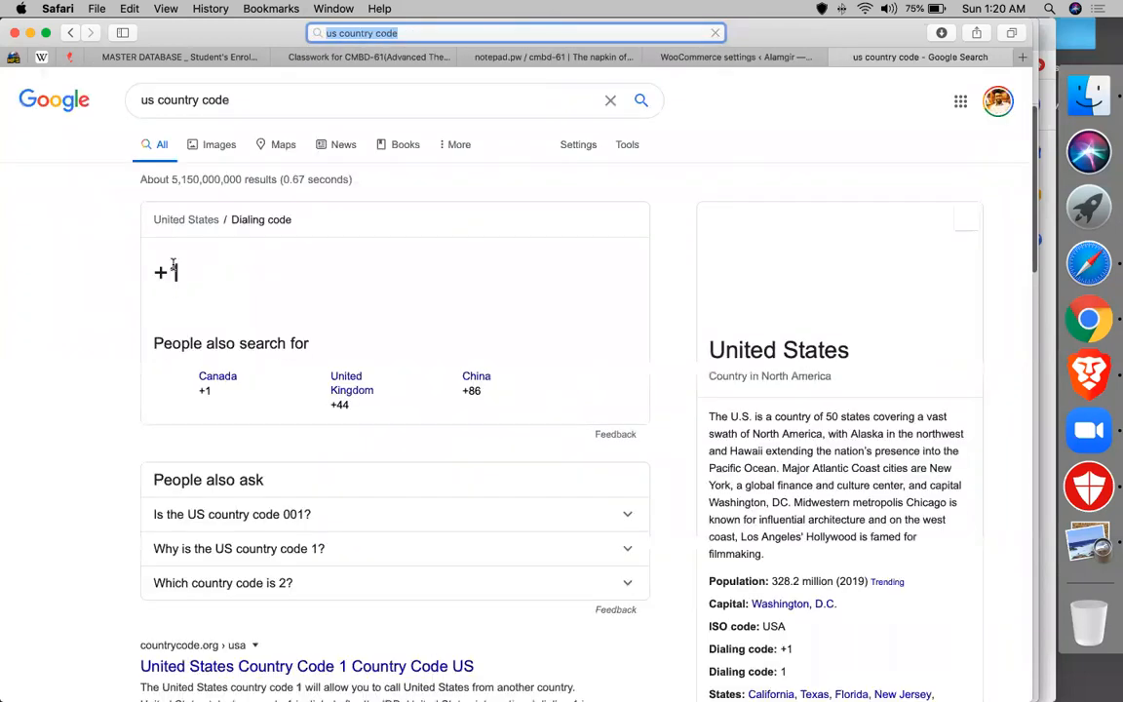
left_click(704, 62)
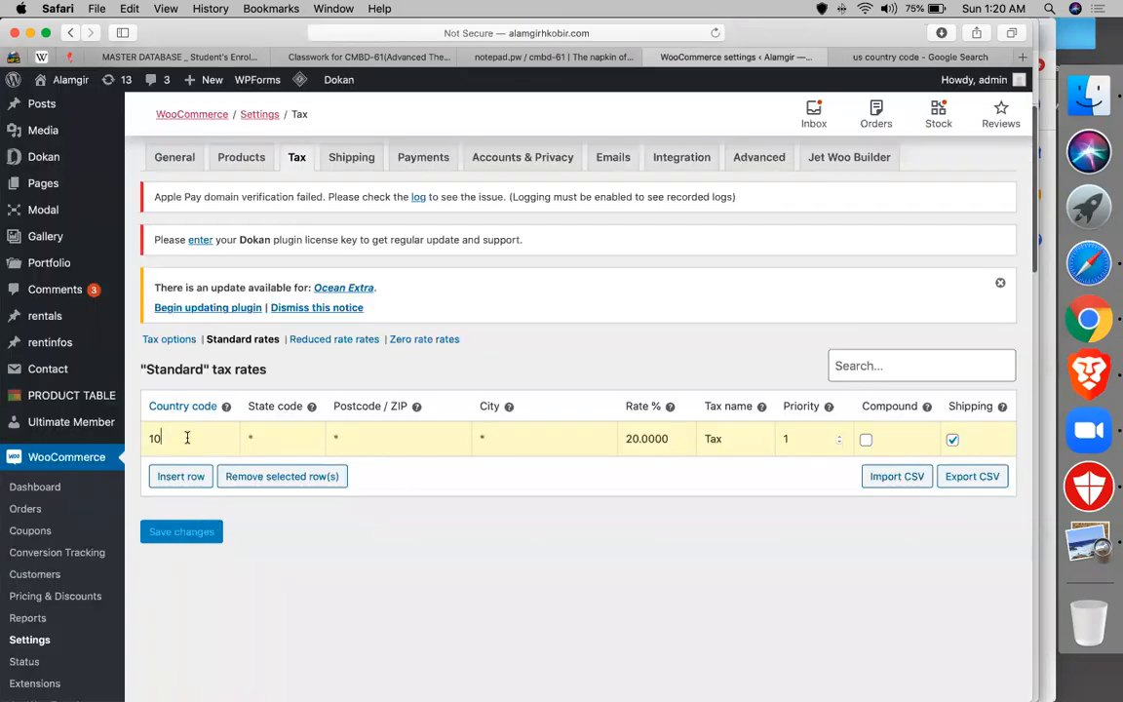
- Change the standard rate from 20 to 10% and insert a new blank rate row
left_click_drag(671, 438, 628, 445)
type("10")
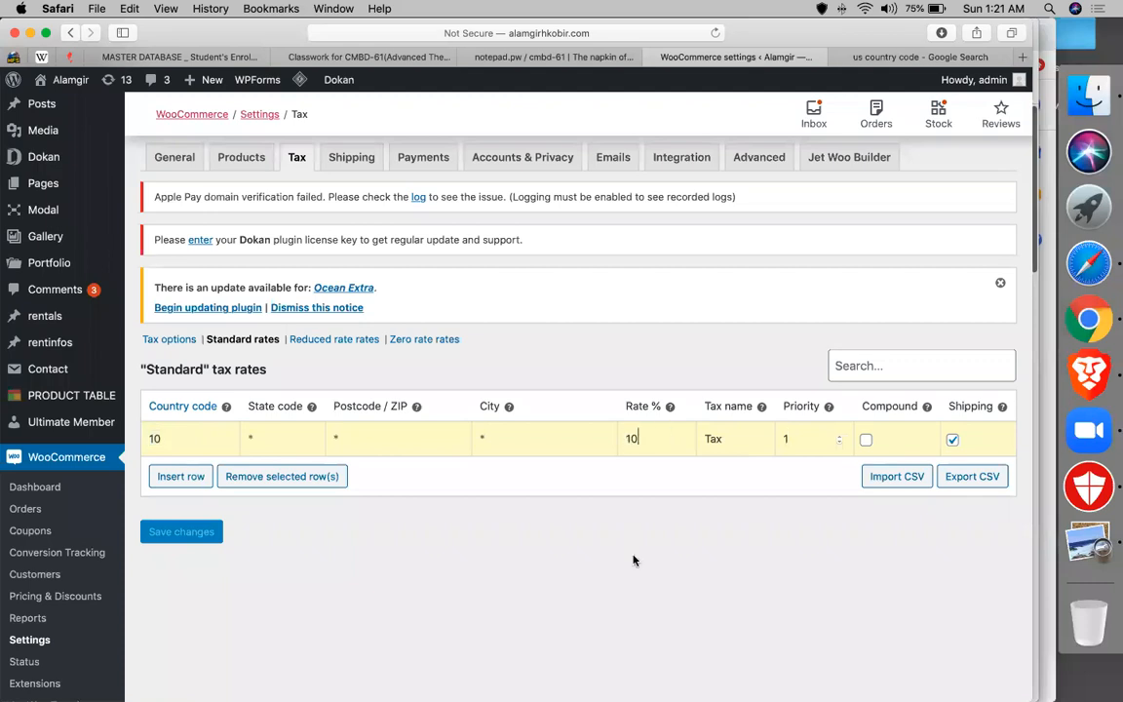
left_click(181, 477)
left_click(183, 527)
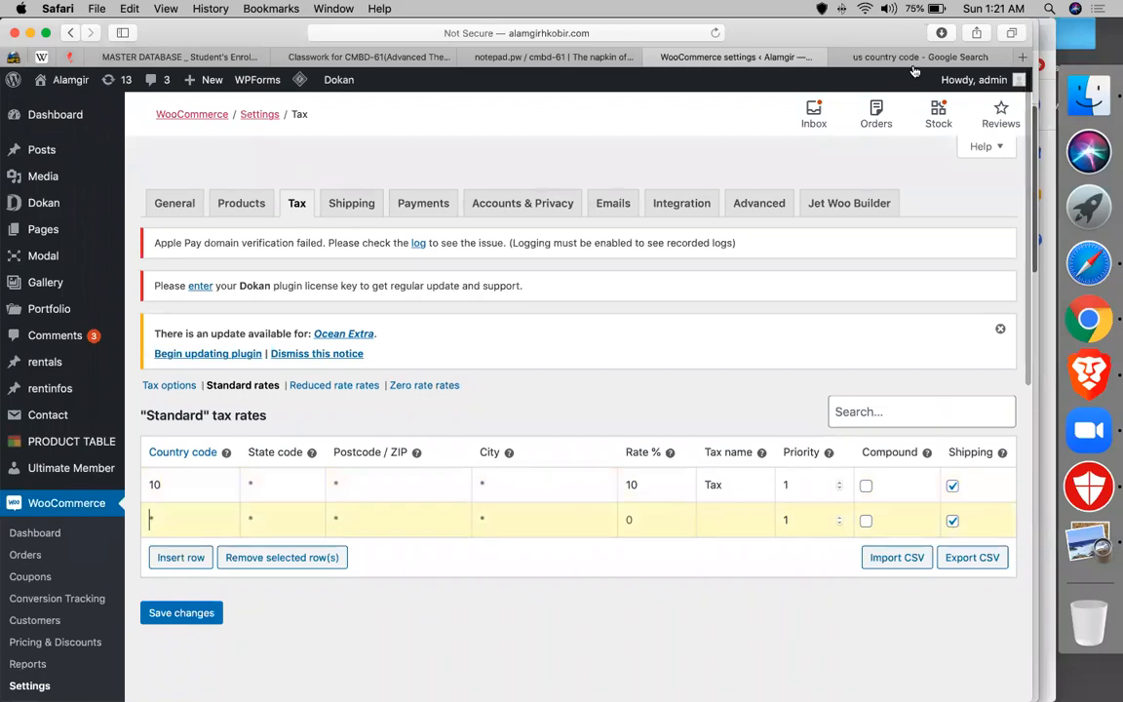
left_click(857, 56)
- Change the Google search to 'bd country code' (+880) and return to the tax rates
left_click(149, 99)
double_click(149, 99)
type("bd country code")
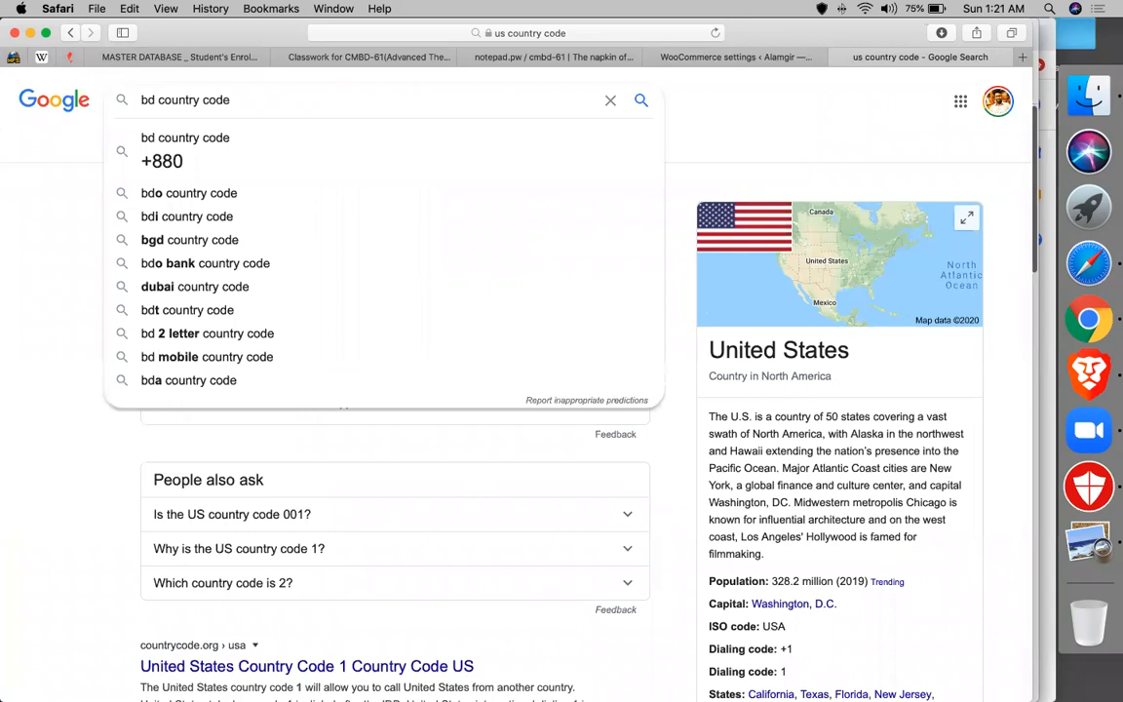
key("Return")
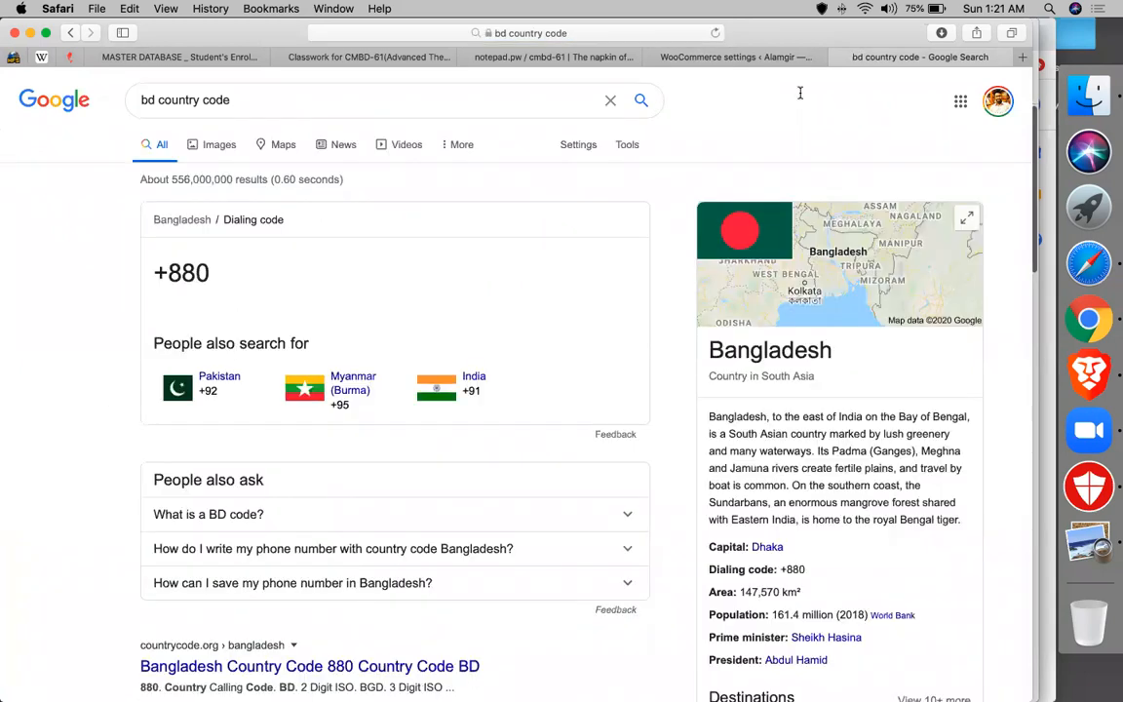
left_click(721, 57)
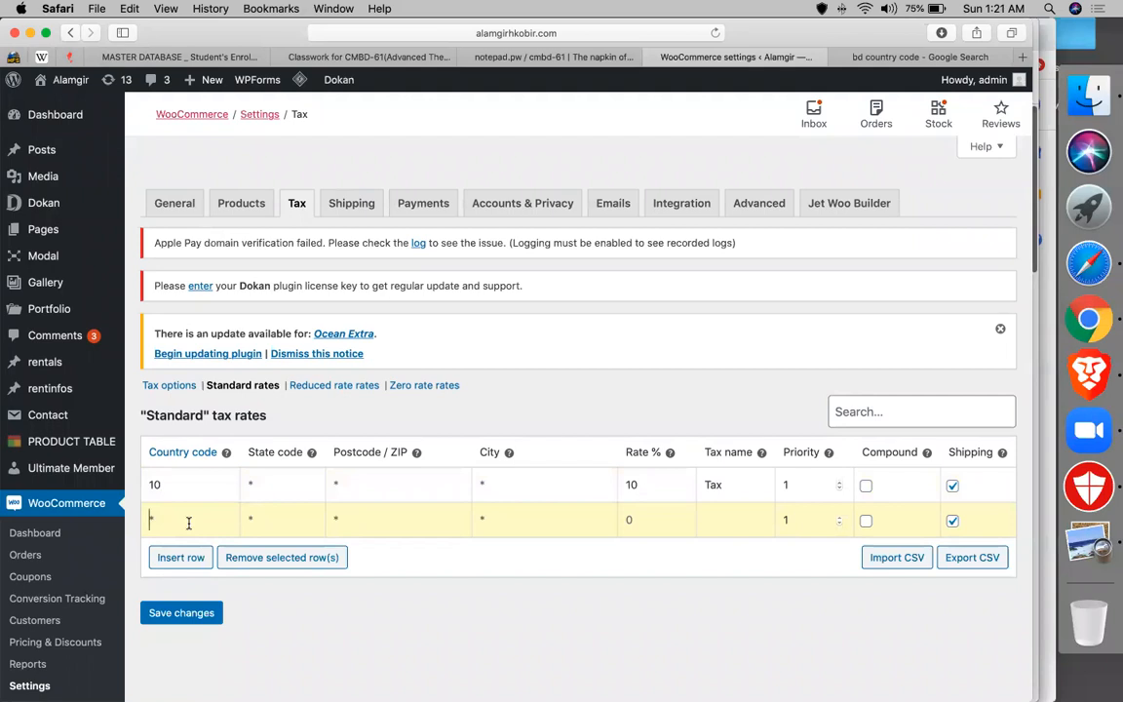
- Give the second tax row country code 88 and a rate of 15%
type("88")
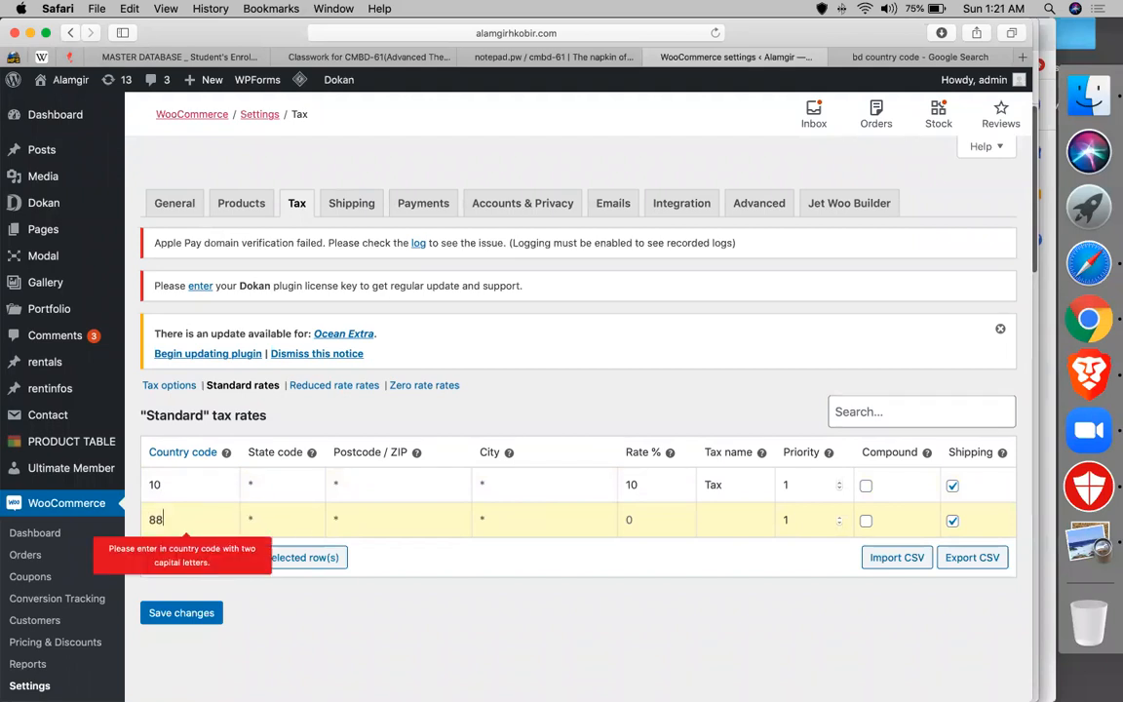
key("BackSpace")
key("BackSpace")
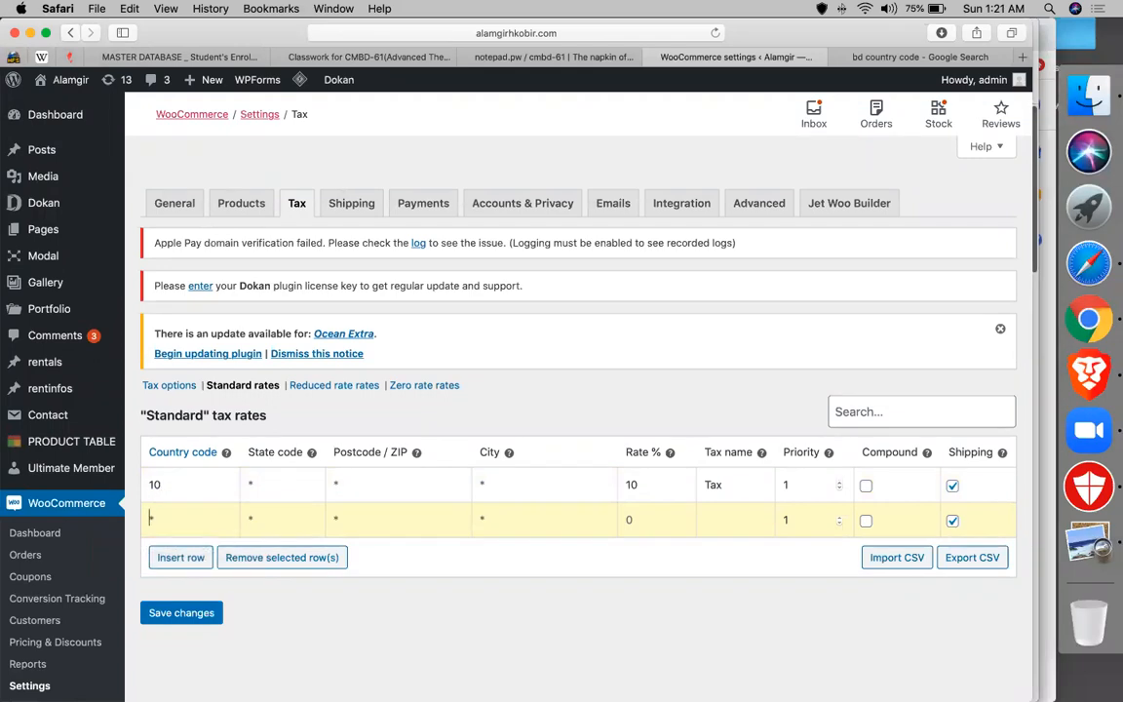
type("880")
key("BackSpace")
left_click(391, 521)
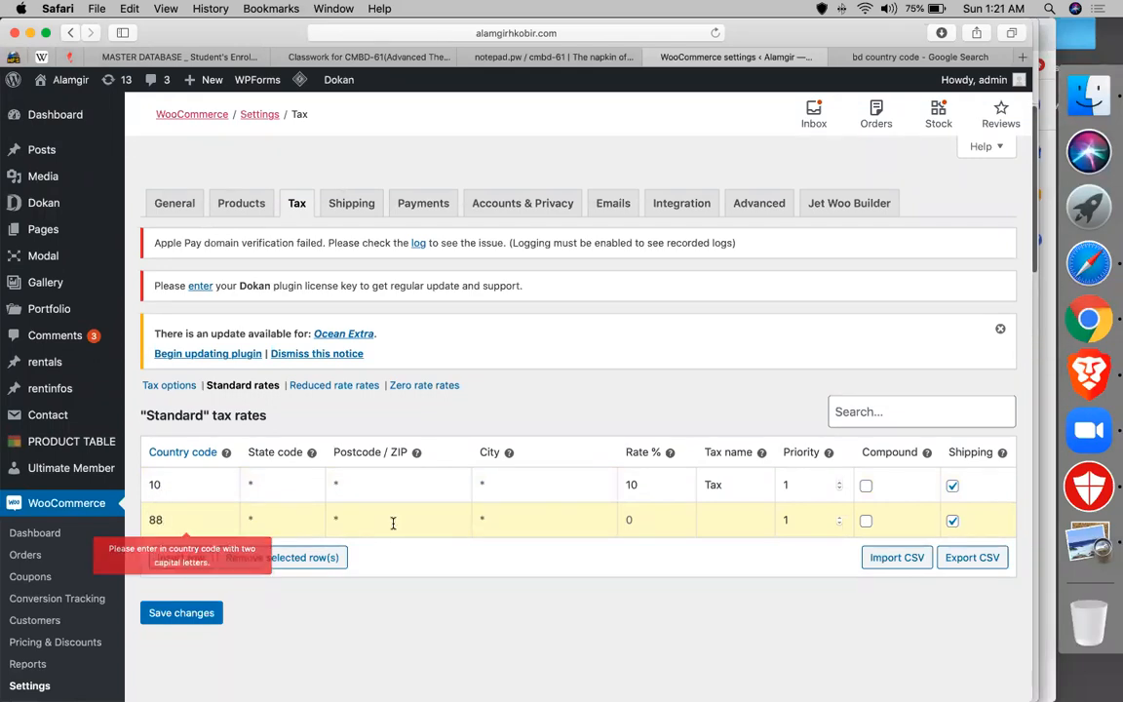
left_click(652, 519)
type("15")
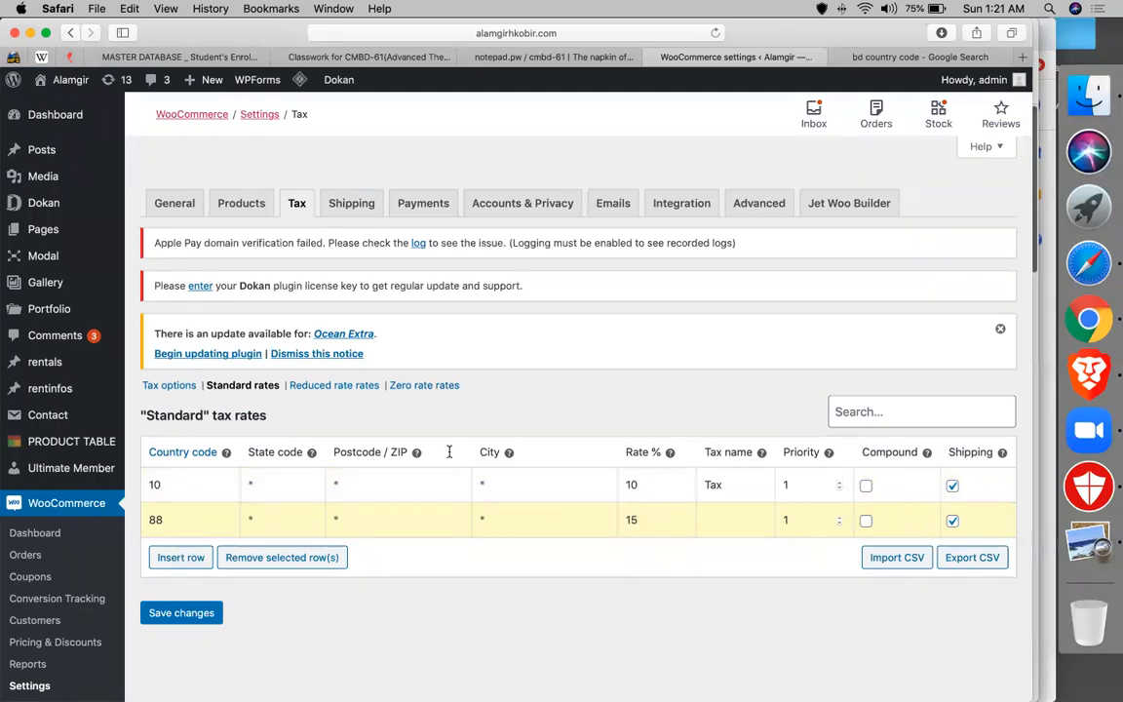
- Change the Google search to 'canada country code'
left_click(911, 56)
left_click(154, 101)
double_click(154, 102)
type("canada")
key("Return")
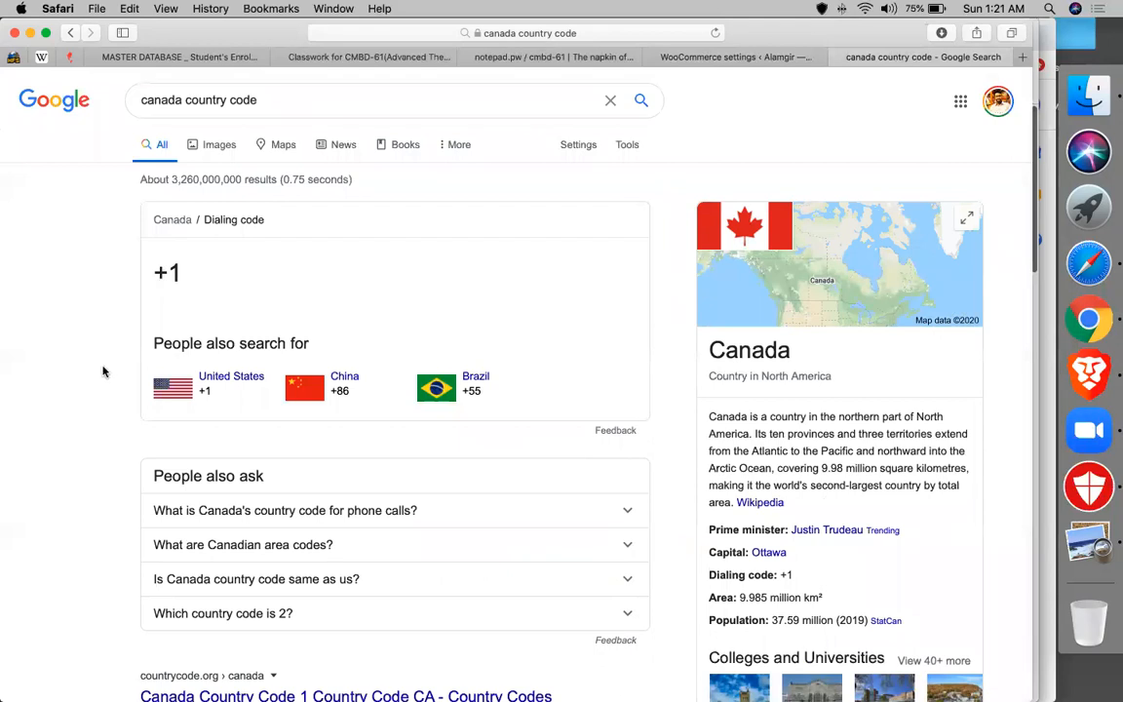
- Check Canada's +1 result, then select the third tax row's Country code cell
scroll(104, 371, "down", 5)
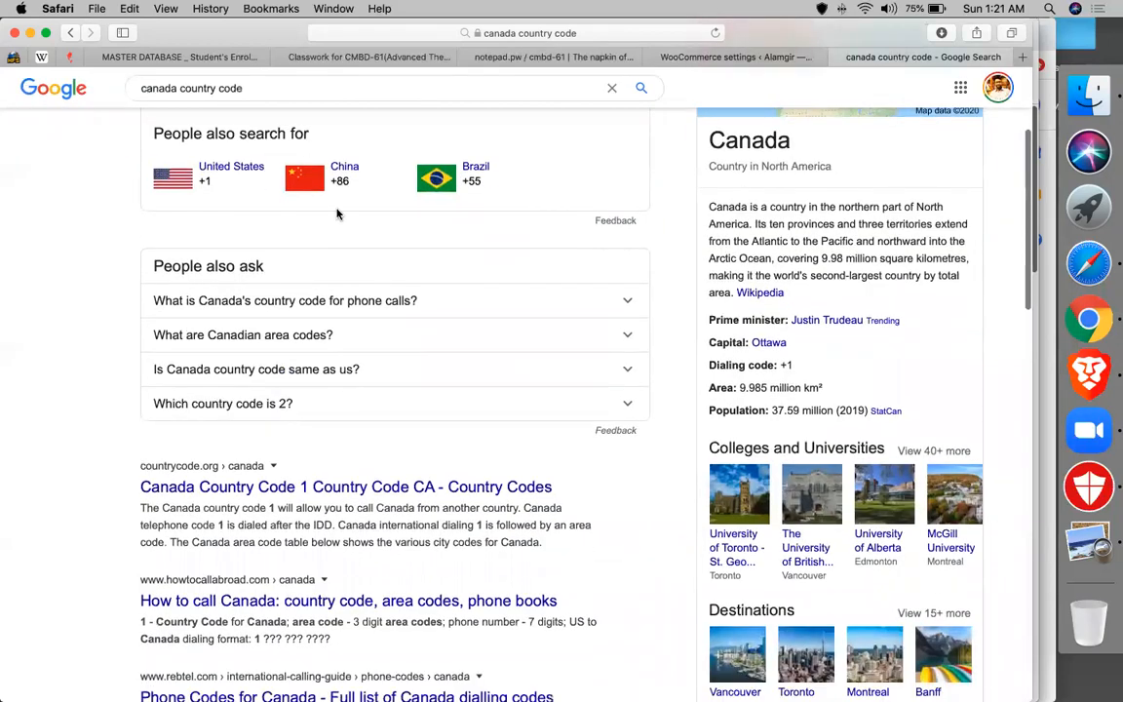
left_click(694, 58)
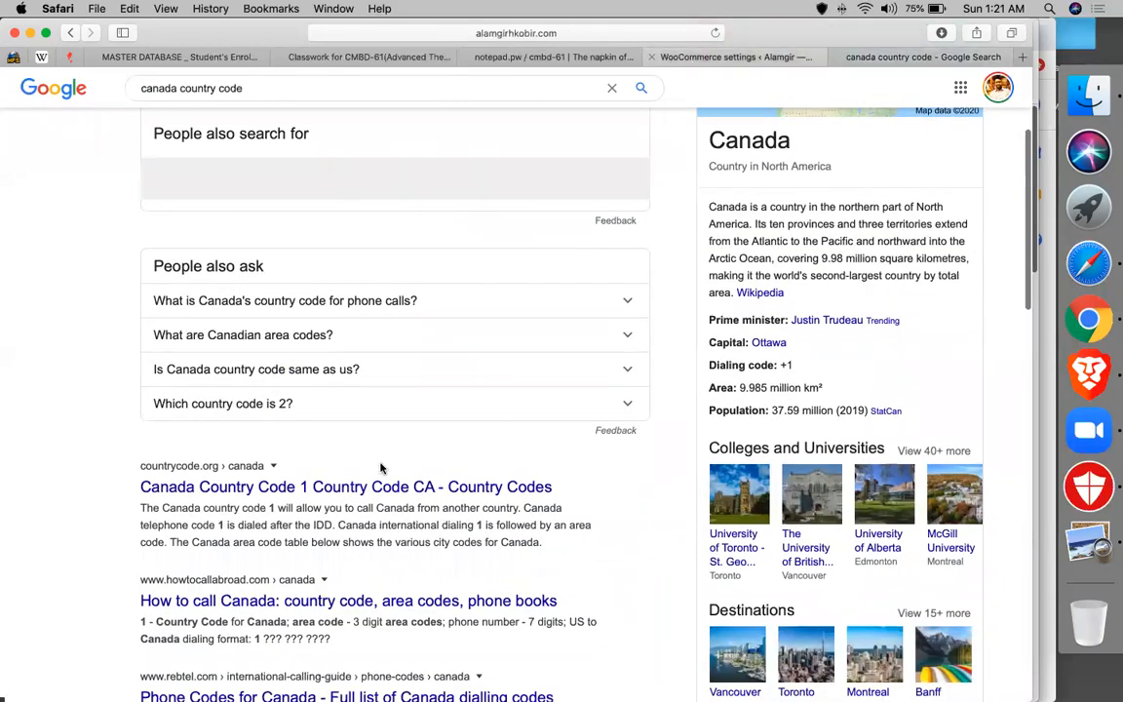
left_click(170, 563)
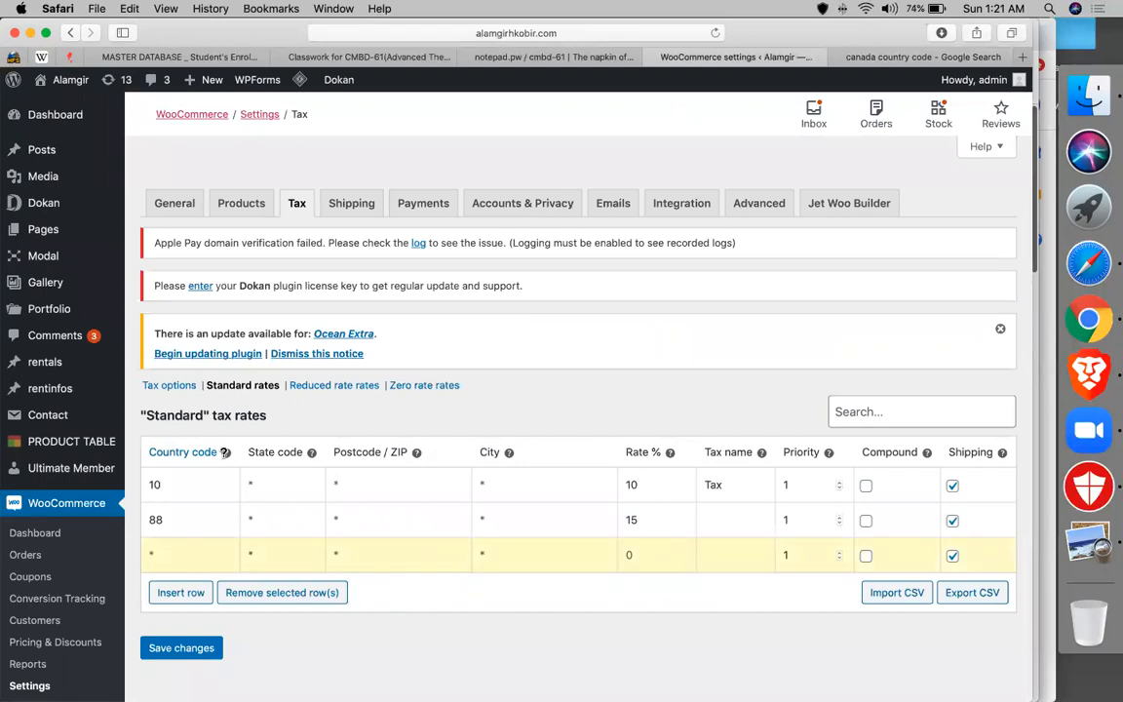
- Set the first tax rate row's country code to US
mouse_move(225, 452)
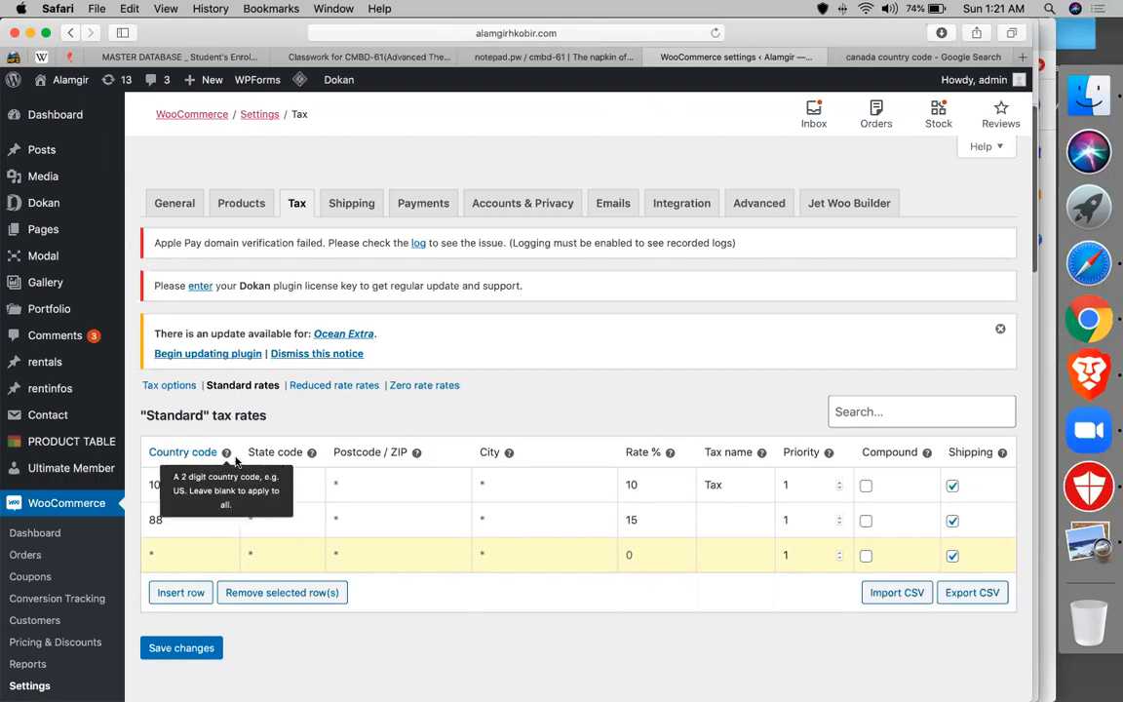
left_click(191, 476)
double_click(191, 477)
type("US")
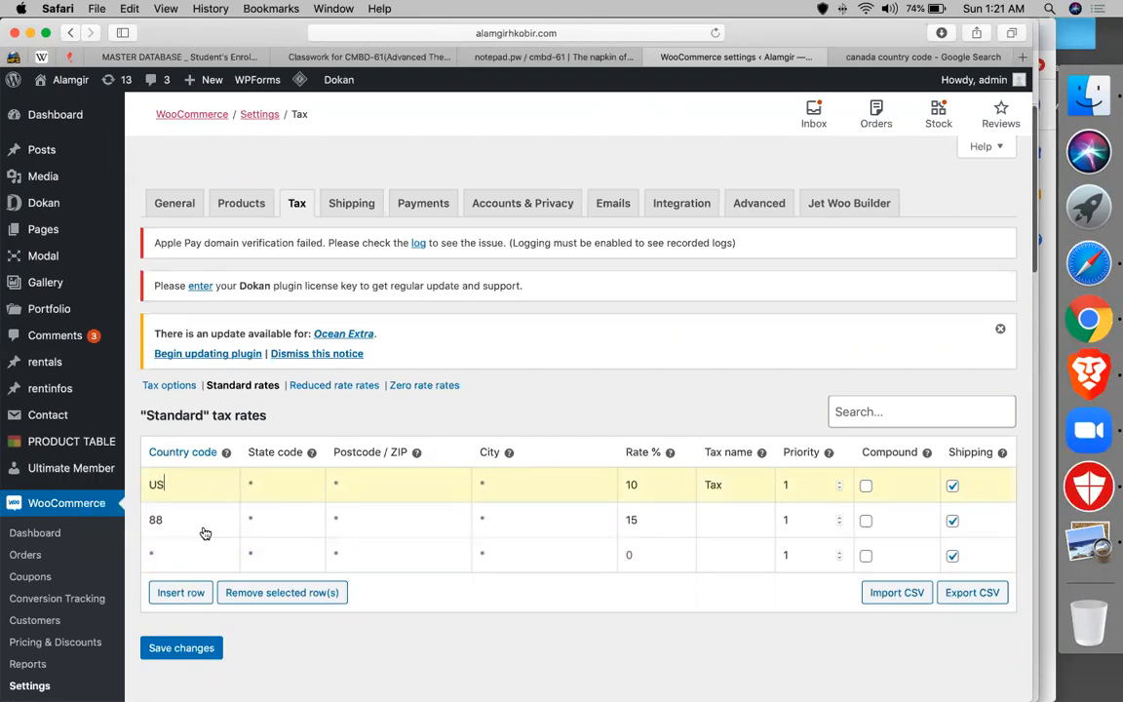
left_click(205, 533)
left_click(196, 512)
left_click(195, 489)
key("BackSpace")
key("BackSpace")
type("US")
scroll(226, 661, "down", 3)
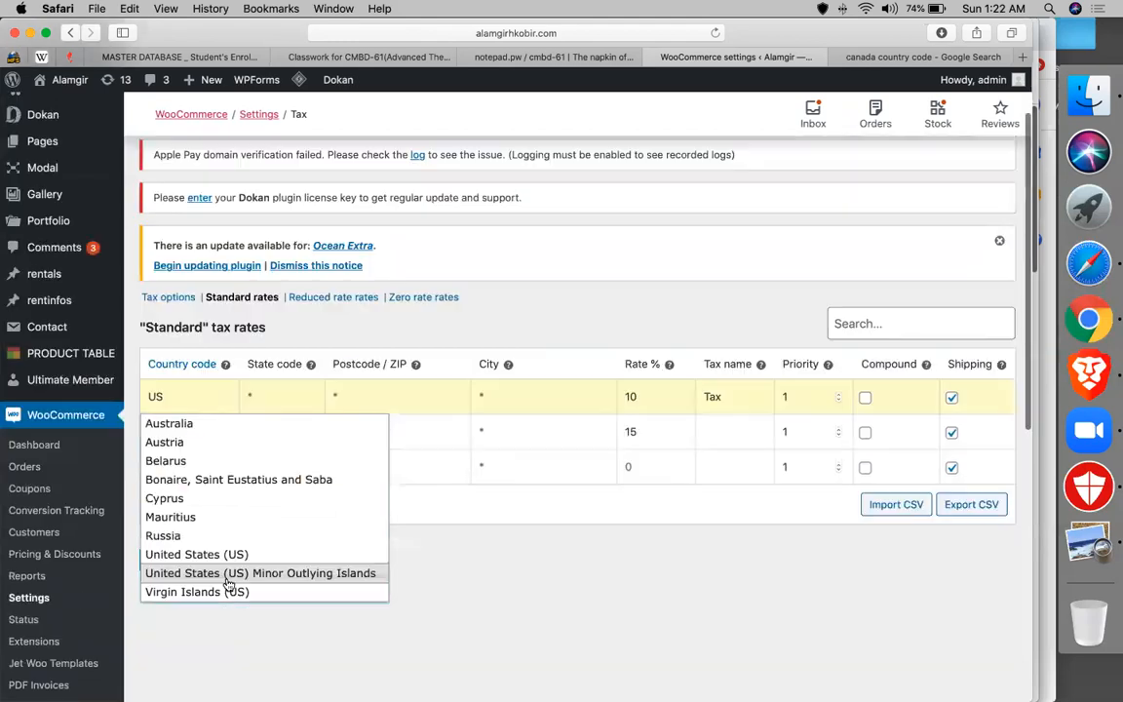
left_click(226, 543)
- Set the second and third rows' country codes to BD (Bangladesh) and CN (China)
double_click(203, 421)
type("BAN")
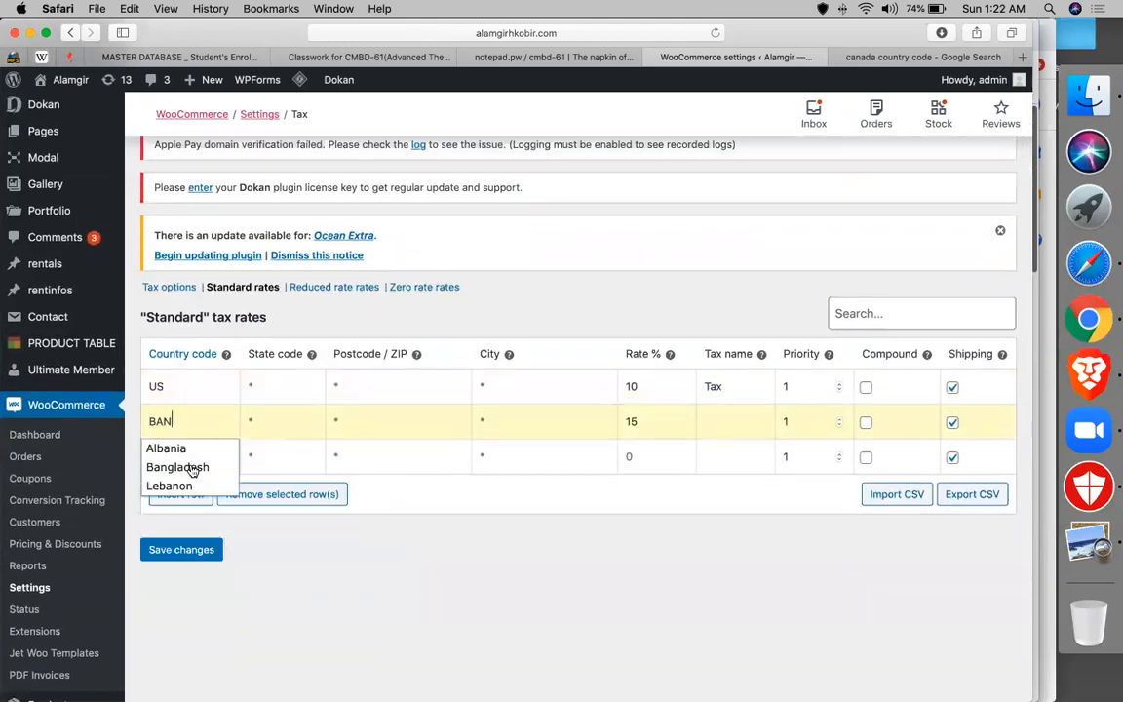
left_click(183, 462)
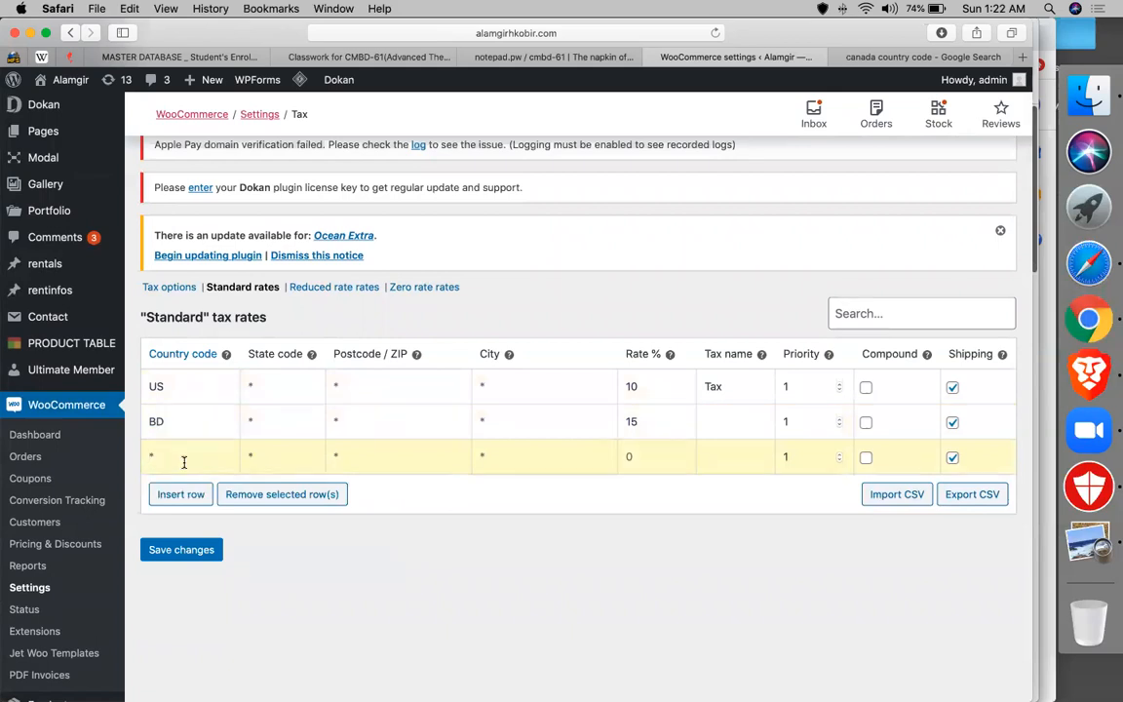
type("CHA")
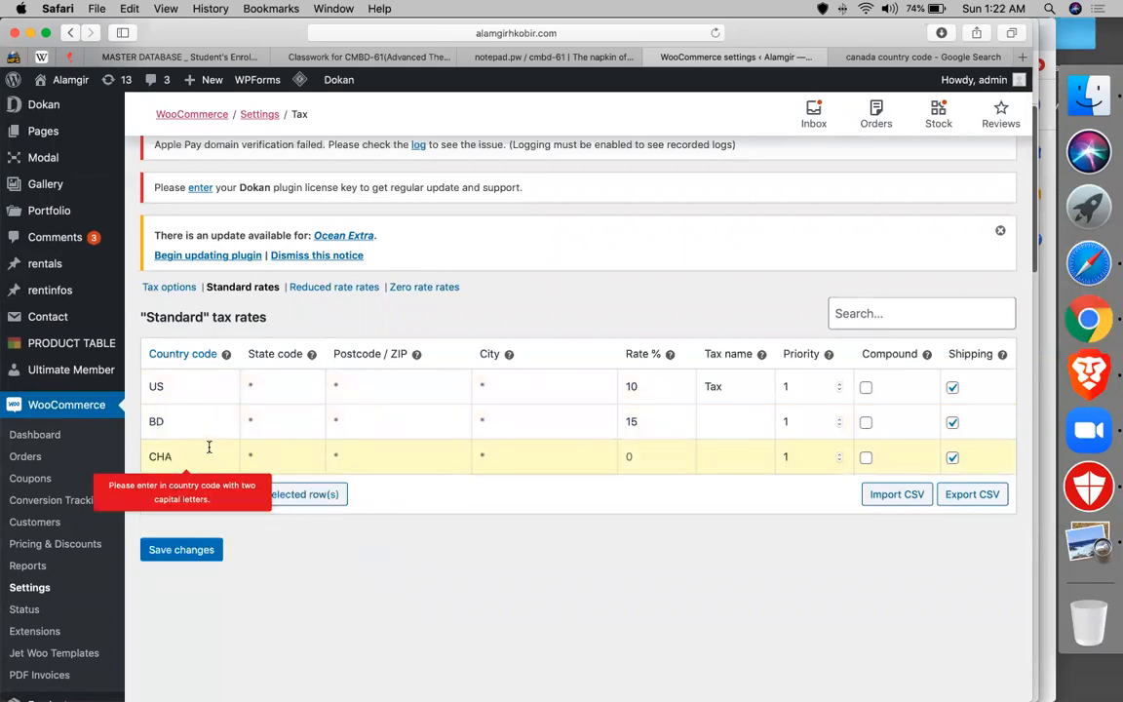
key("BackSpace")
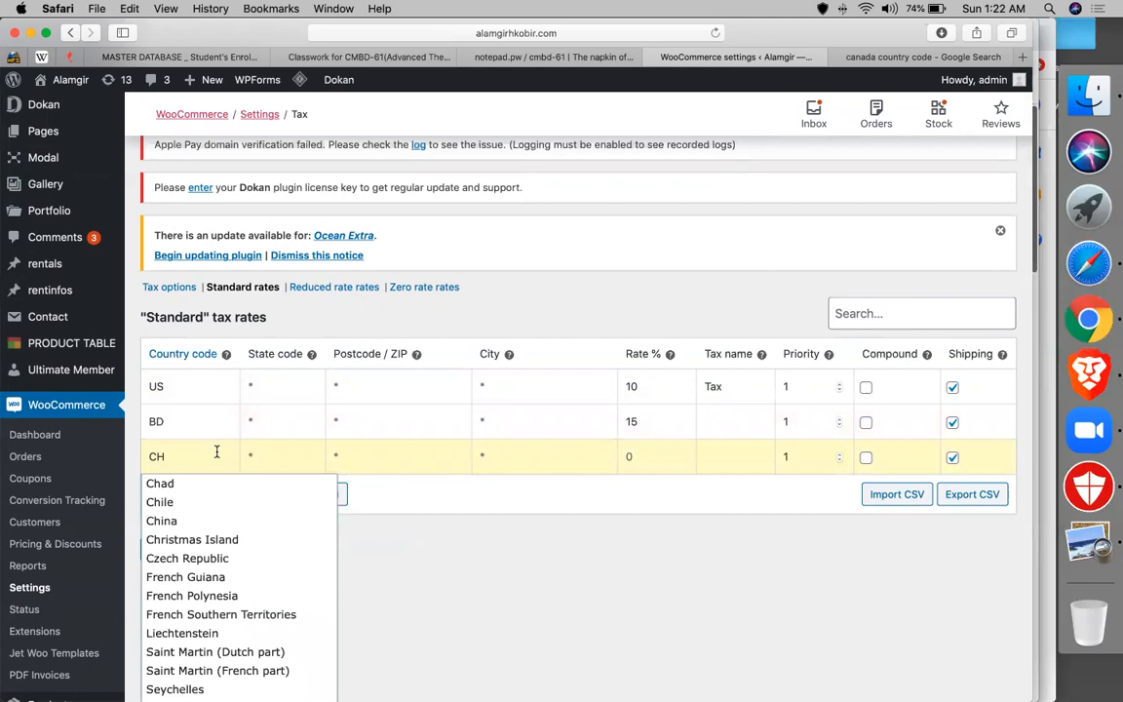
left_click(183, 524)
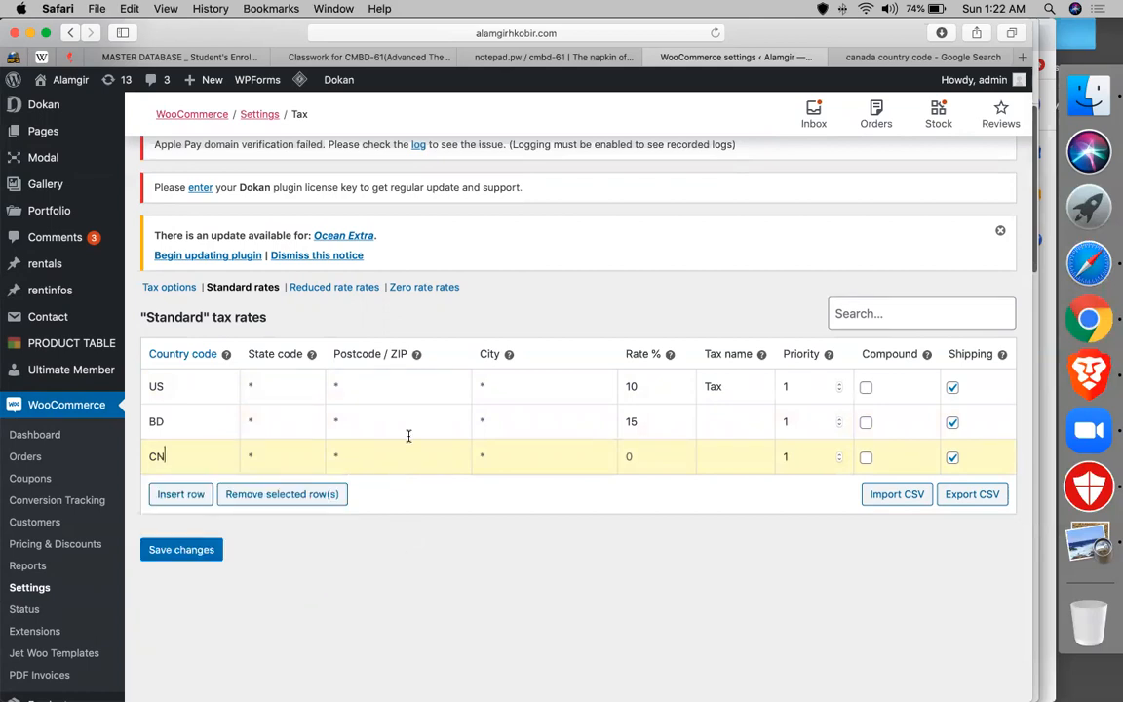
- Enter a 20% rate for the CN row and save the tax rates
left_click(648, 465)
type("20")
left_click(178, 551)
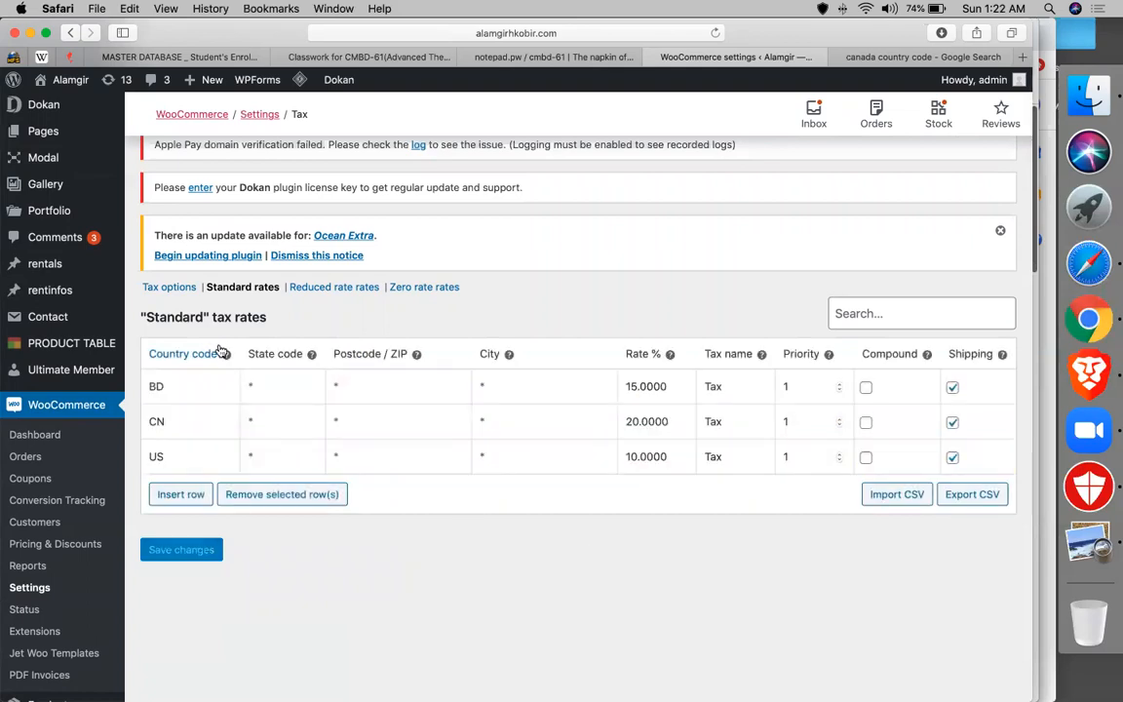
scroll(83, 394, "up", 2)
scroll(70, 522, "down", 3)
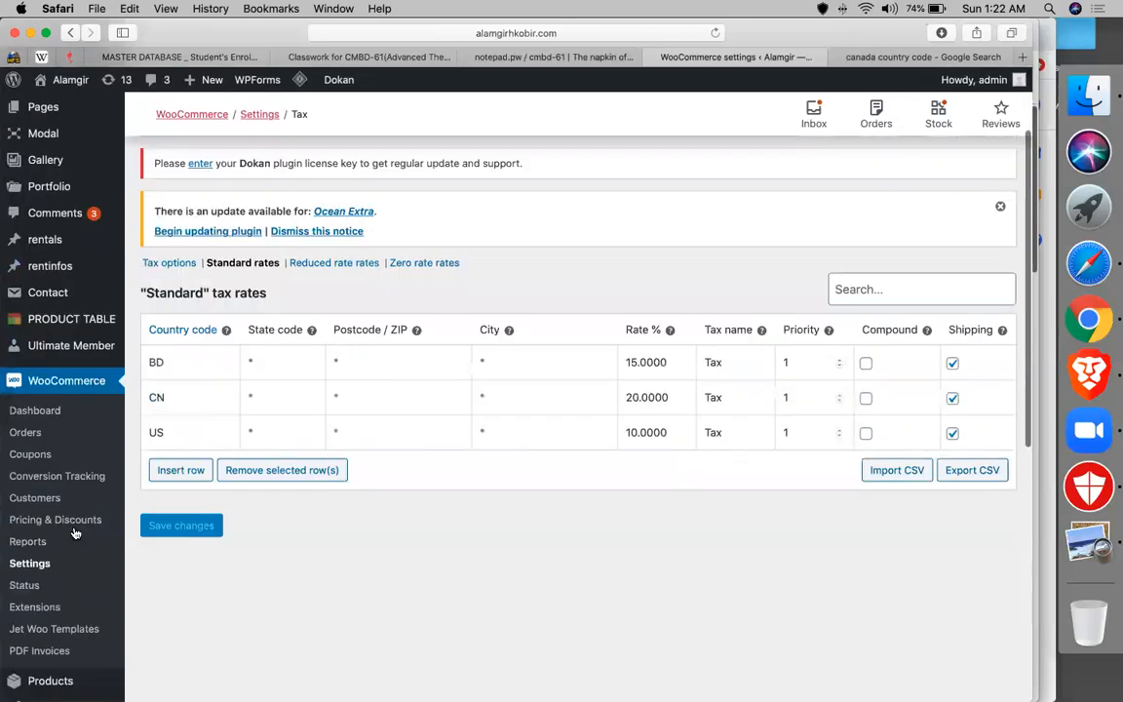
scroll(70, 546, "down", 2)
- From the Products list, open the NO.ONEPAUL belt's storefront page in a new tab
left_click(69, 539)
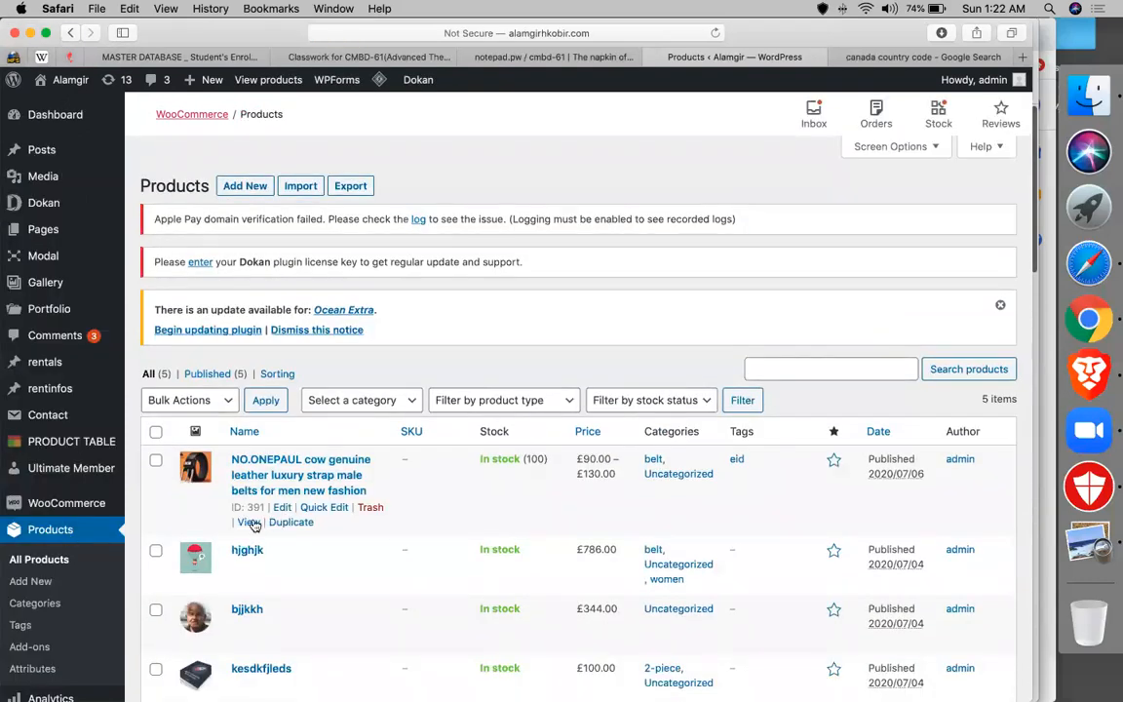
right_click(249, 523)
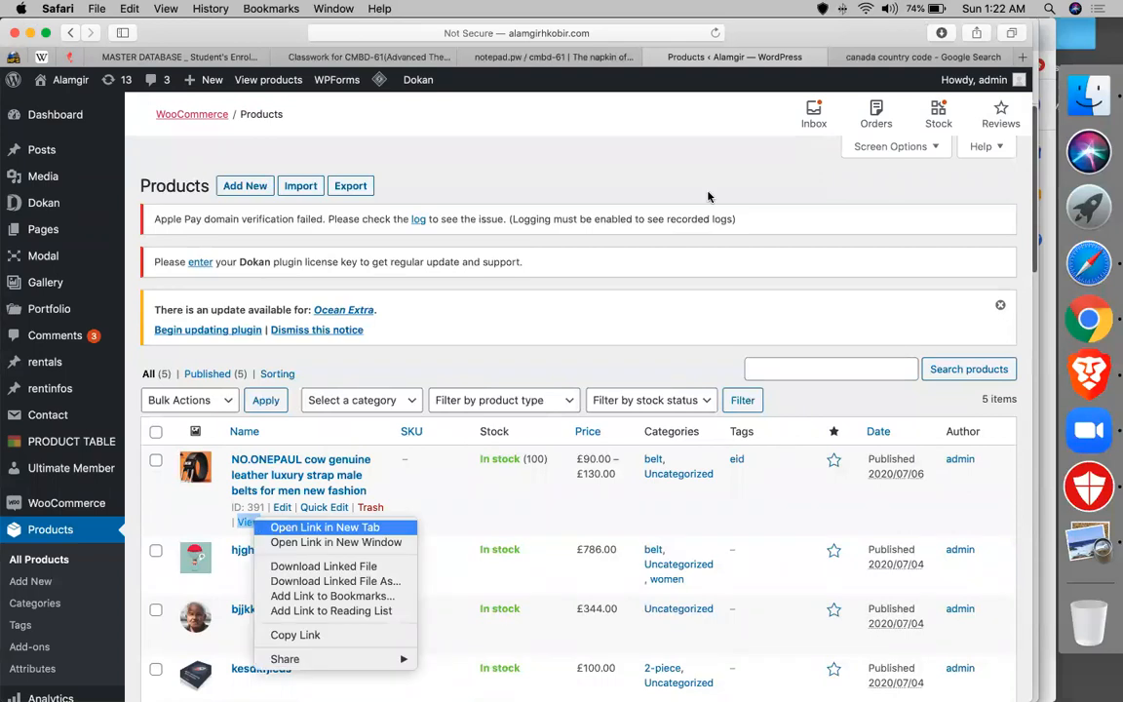
key("Return")
left_click(786, 58)
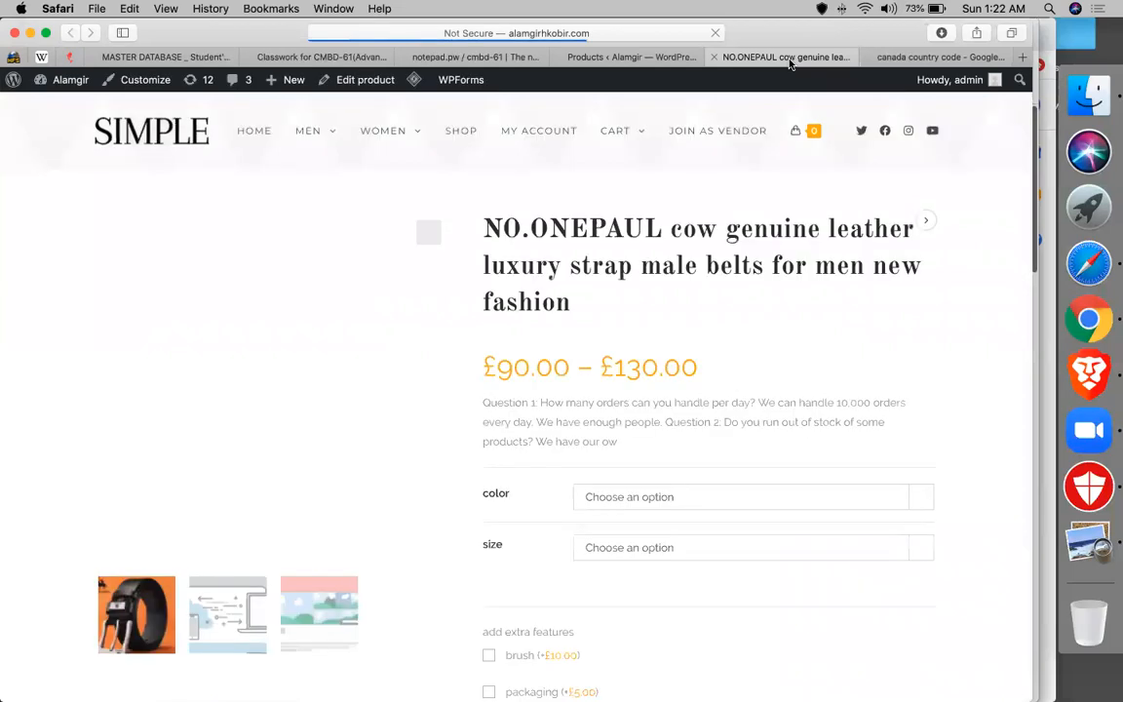
- Choose brown colour, 40″ size, and brush and packaging extras, then add the 50 belts to the cart
scroll(529, 251, "down", 3)
left_click(674, 360)
left_click(622, 394)
left_click(627, 417)
left_click(616, 439)
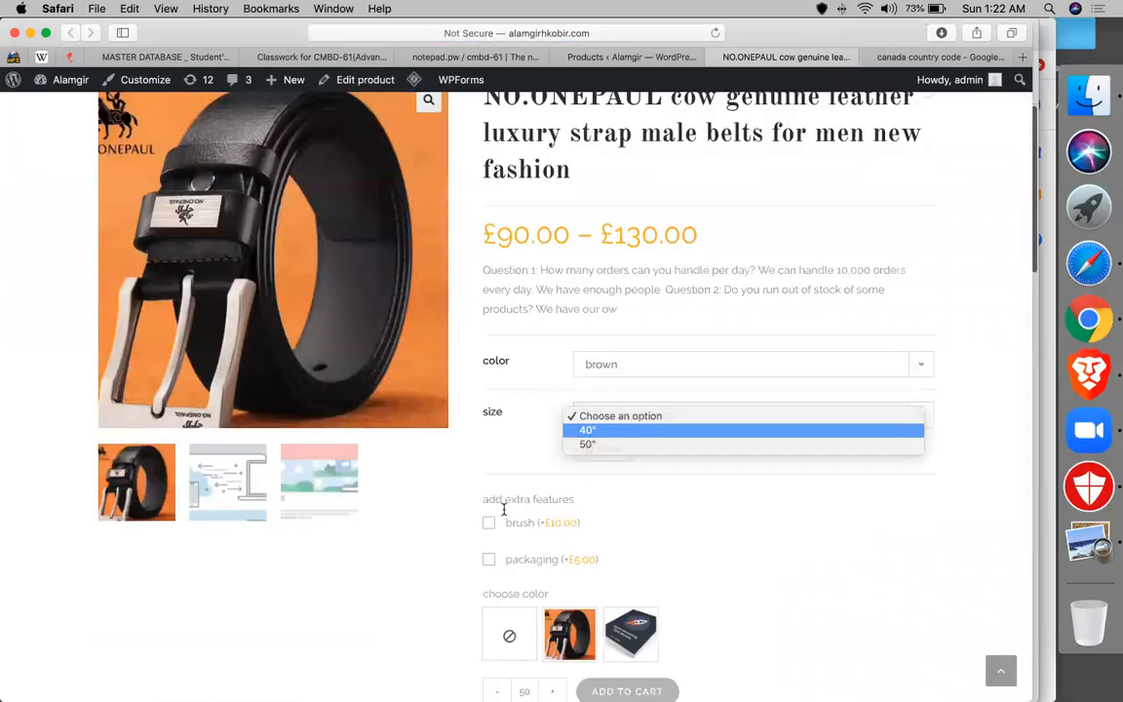
left_click(488, 566)
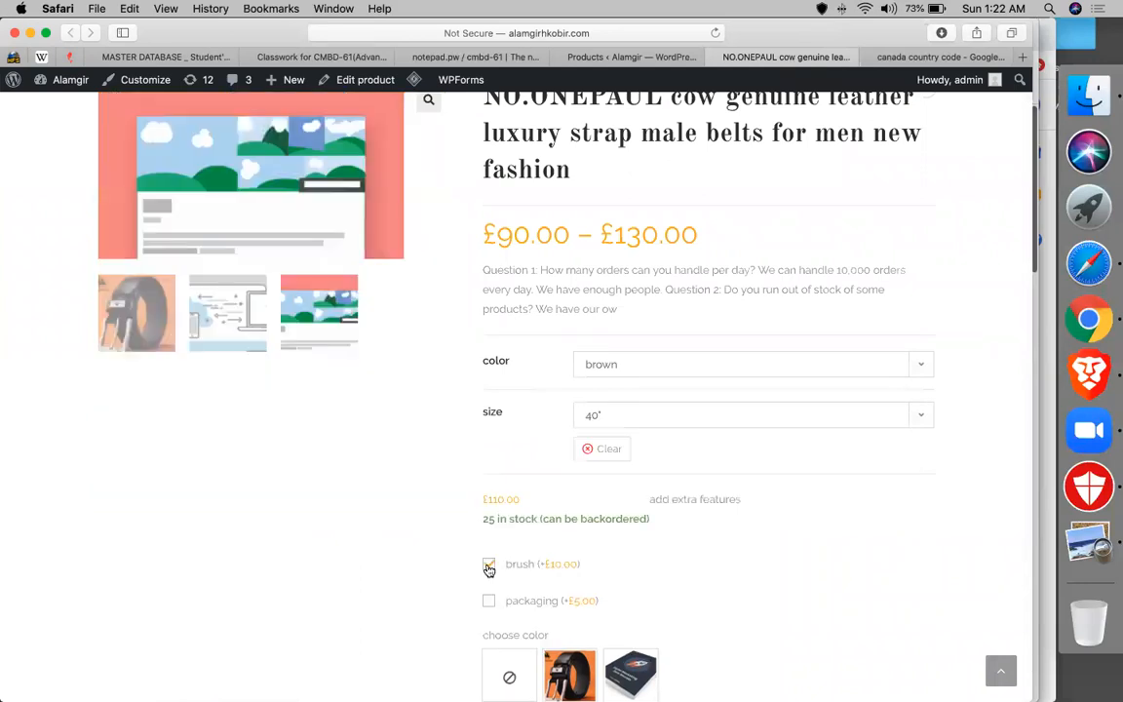
scroll(488, 526, "down", 2)
left_click(488, 505)
scroll(567, 434, "down", 7)
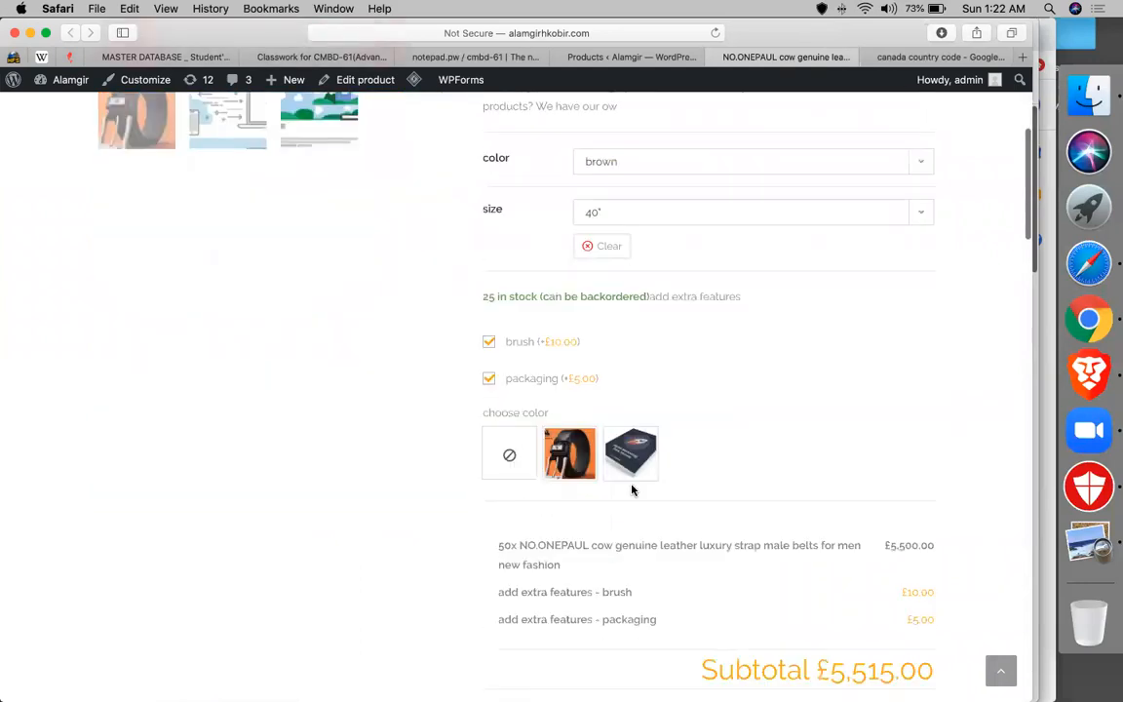
left_click(611, 564)
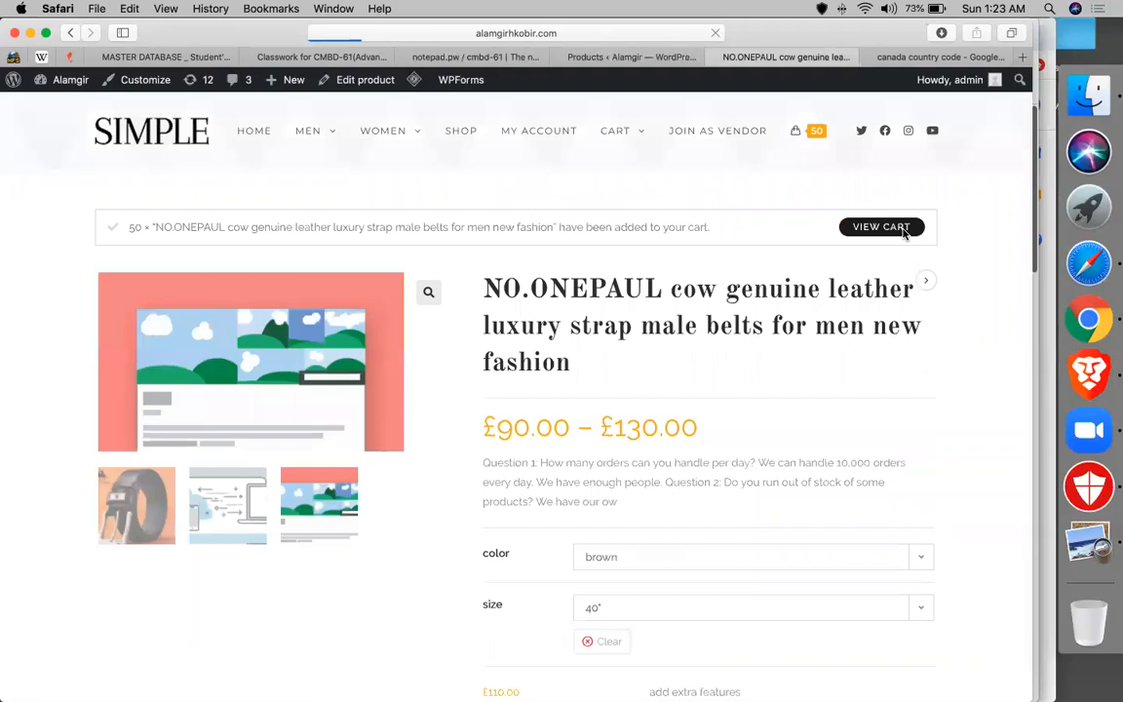
- Review the cart totals for the 50 belts and proceed to checkout
scroll(521, 326, "down", 3)
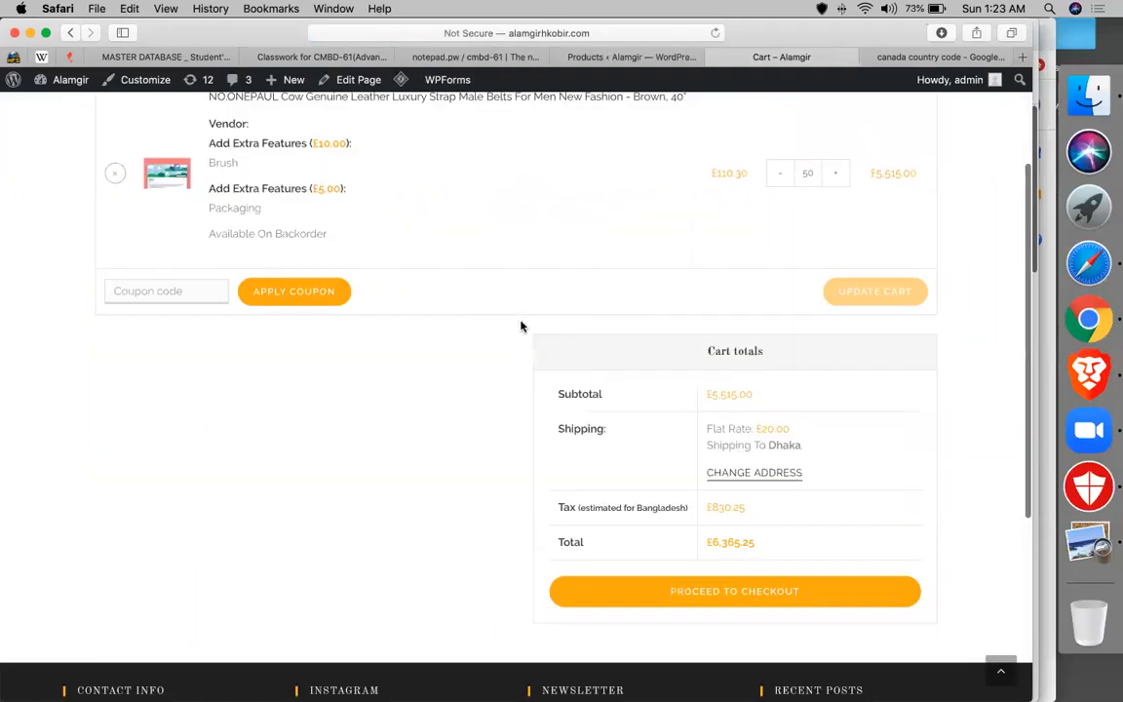
scroll(585, 371, "down", 1)
scroll(719, 385, "down", 2)
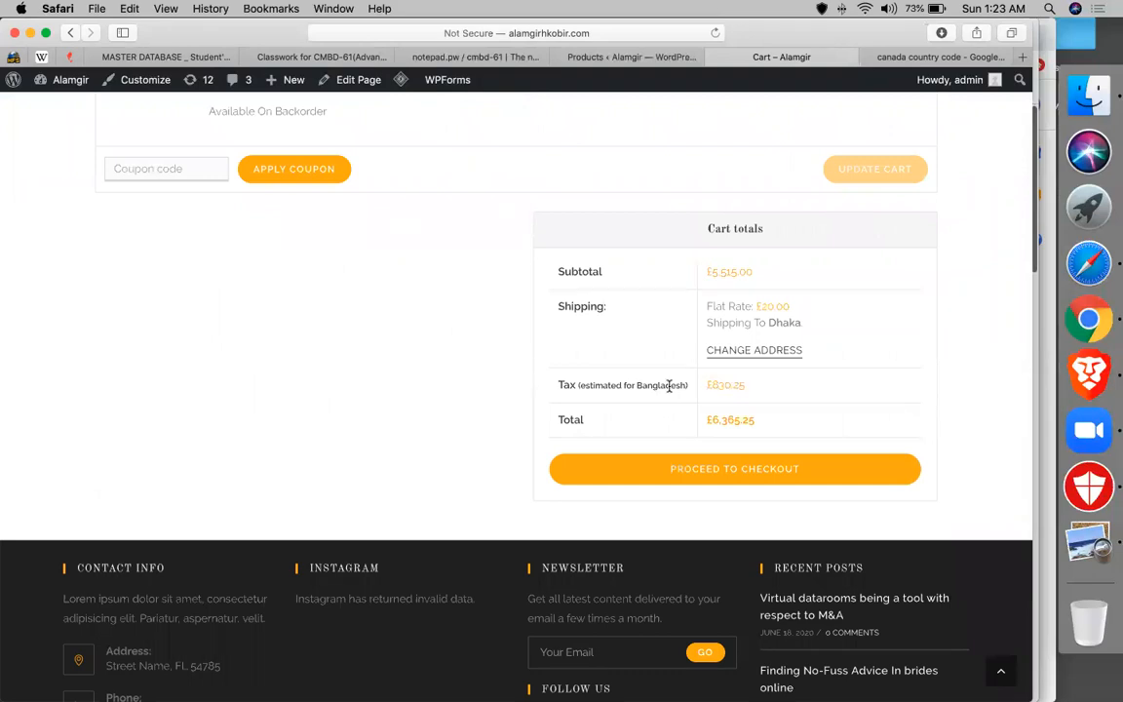
scroll(353, 433, "up", 2)
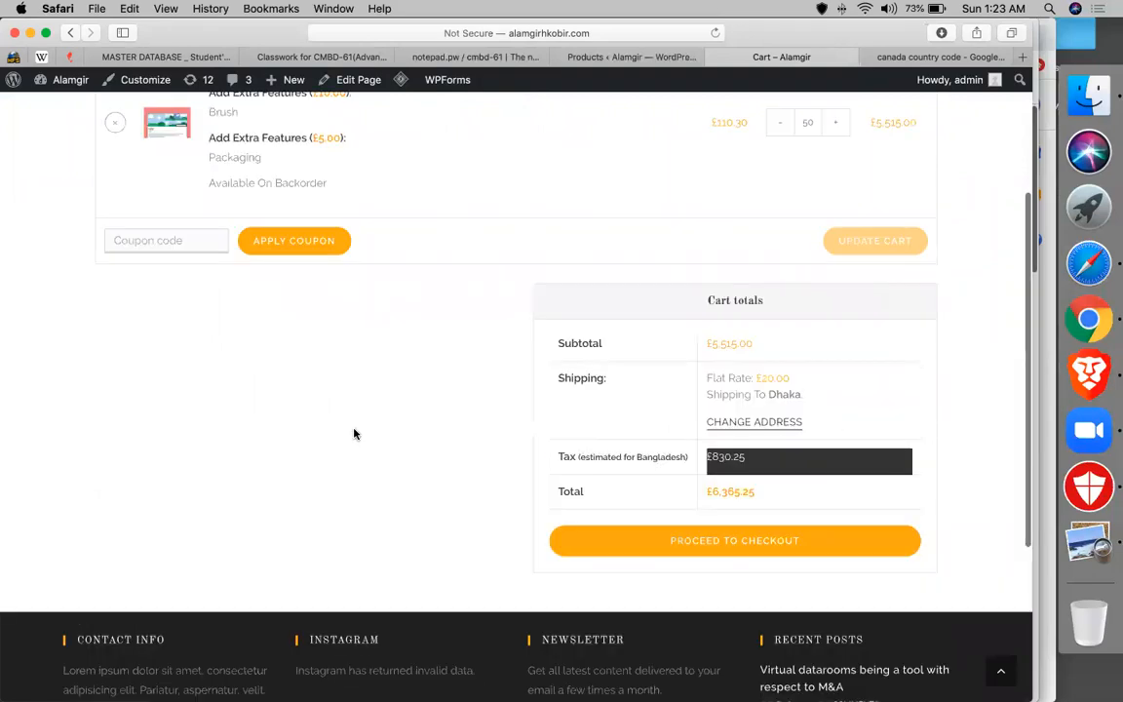
scroll(354, 434, "up", 5)
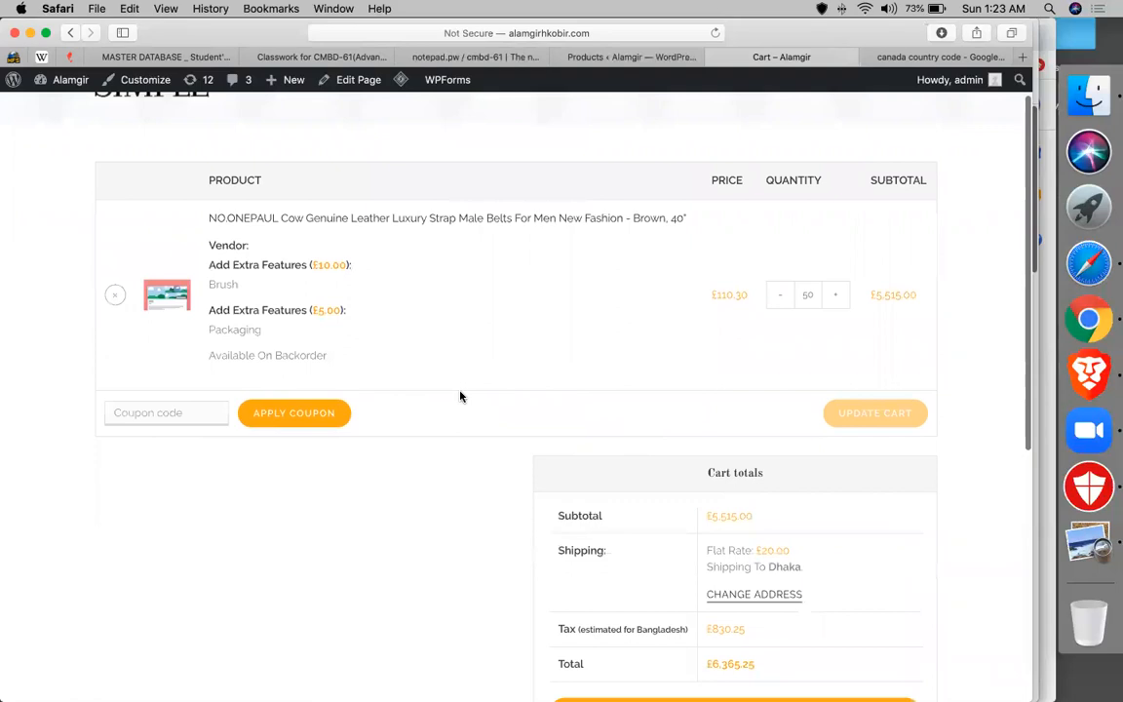
scroll(461, 397, "up", 1)
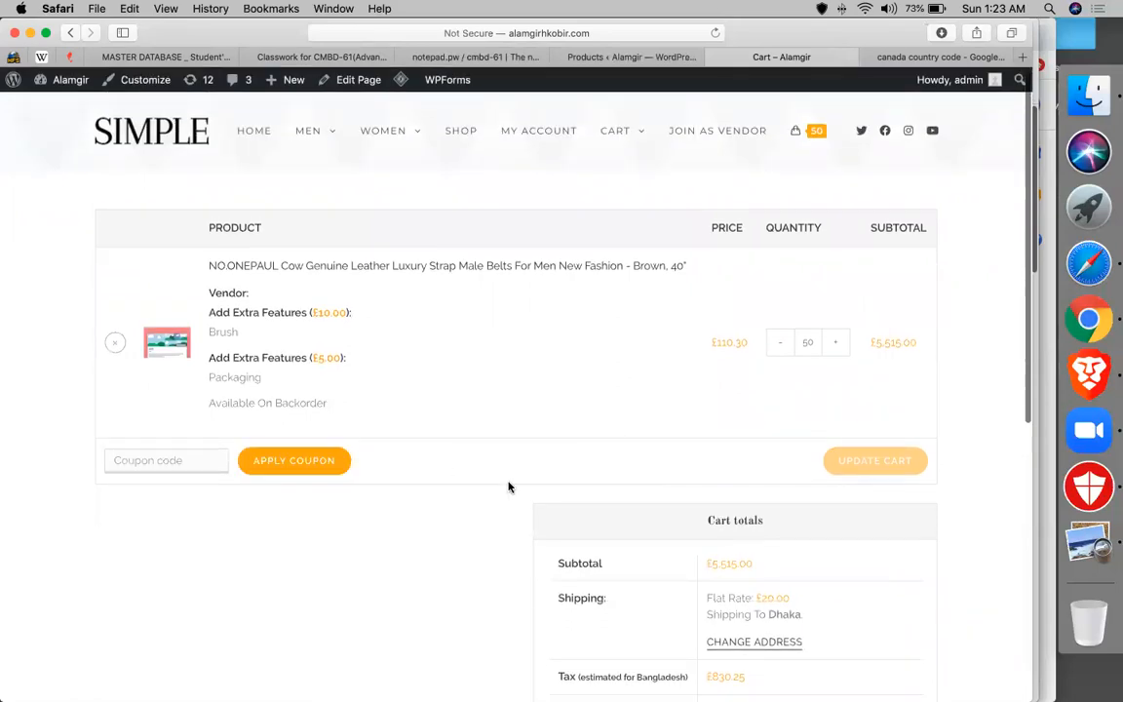
scroll(508, 486, "down", 7)
left_click(595, 452)
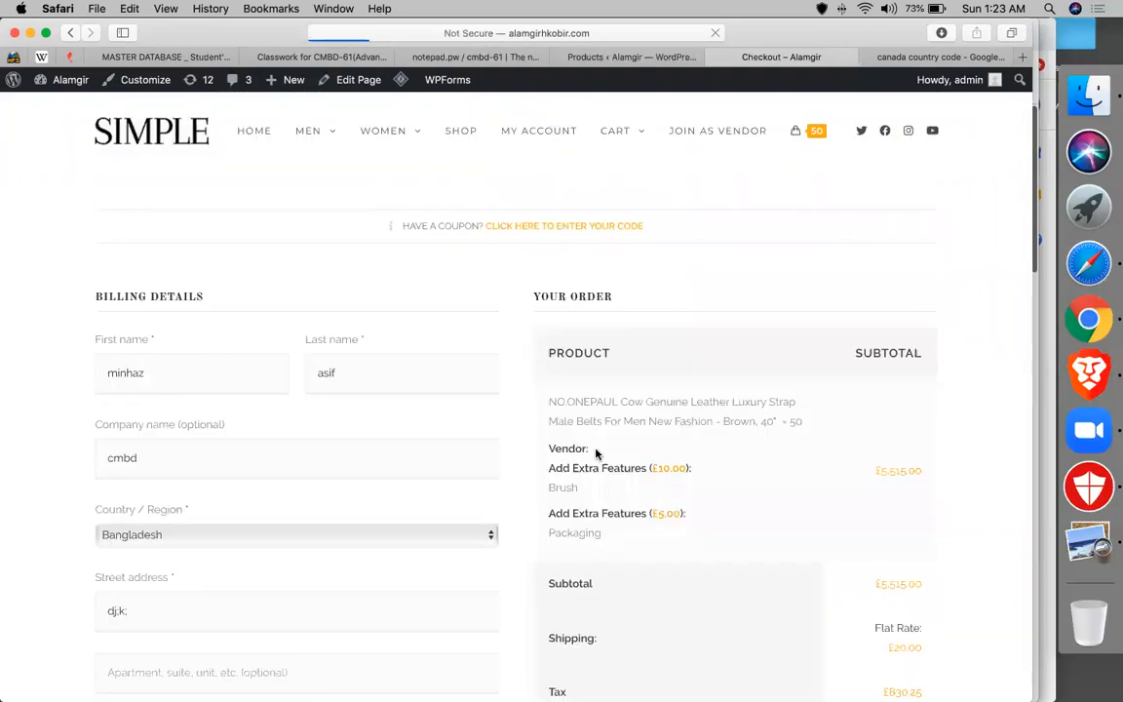
- Search 'uni' and select United States (US) as the billing country
scroll(166, 421, "down", 3)
left_click(166, 427)
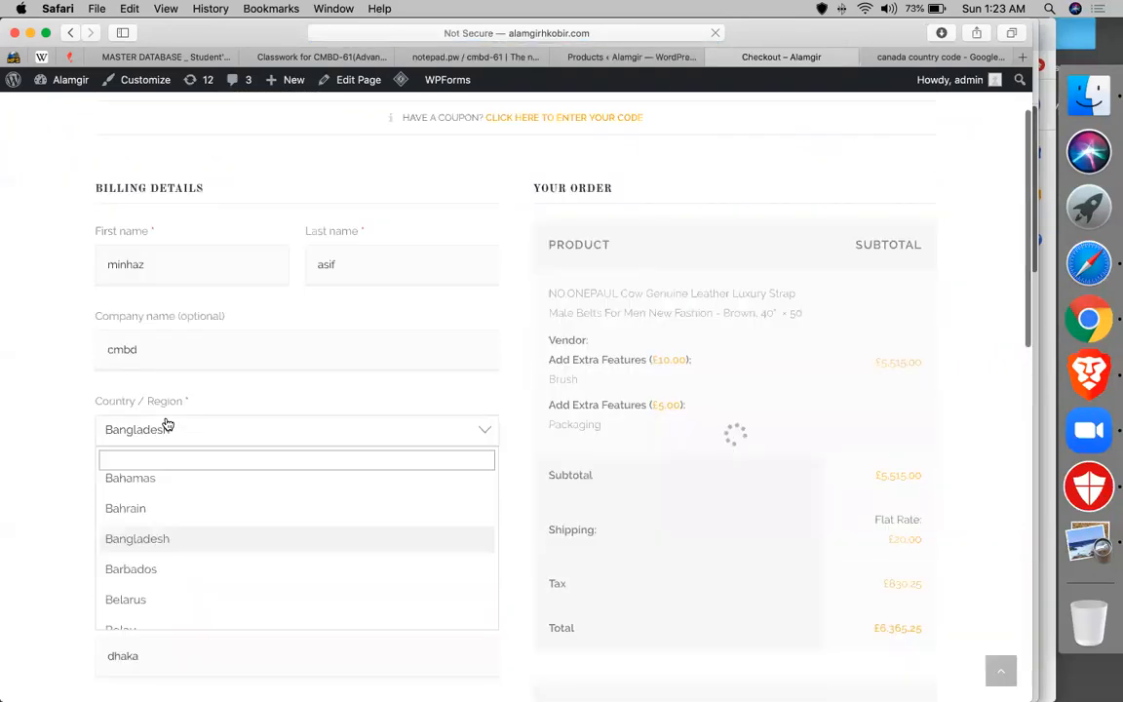
type("nui")
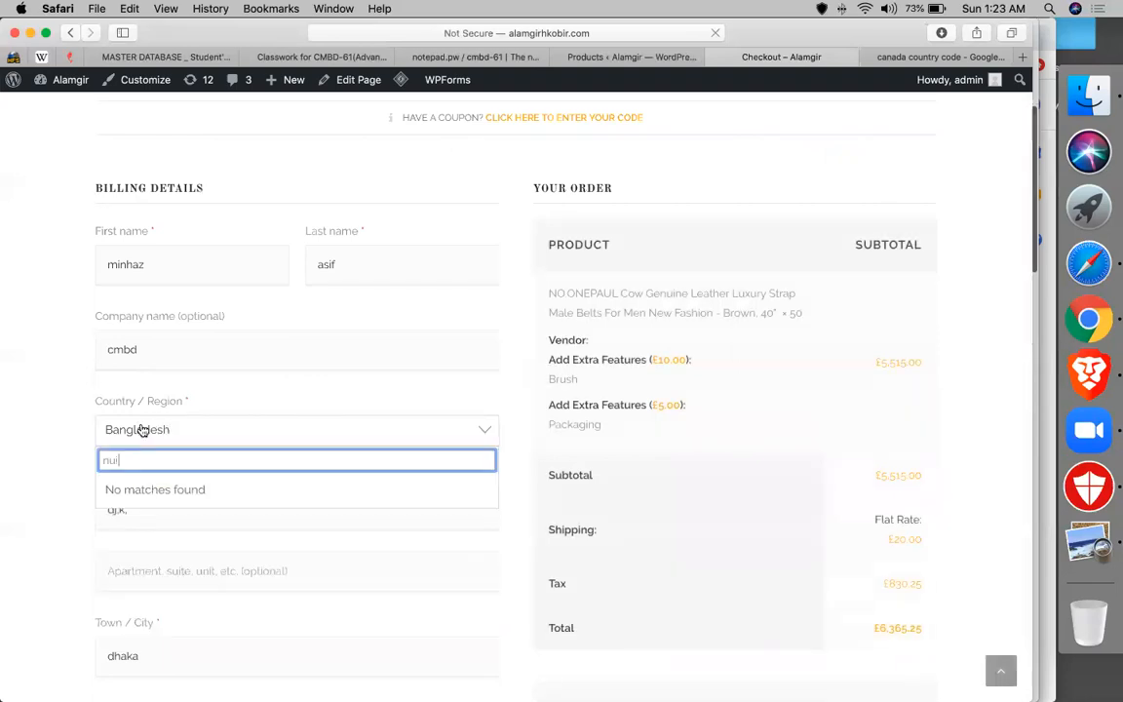
key("BackSpace")
key("BackSpace")
key("BackSpace")
type("uni")
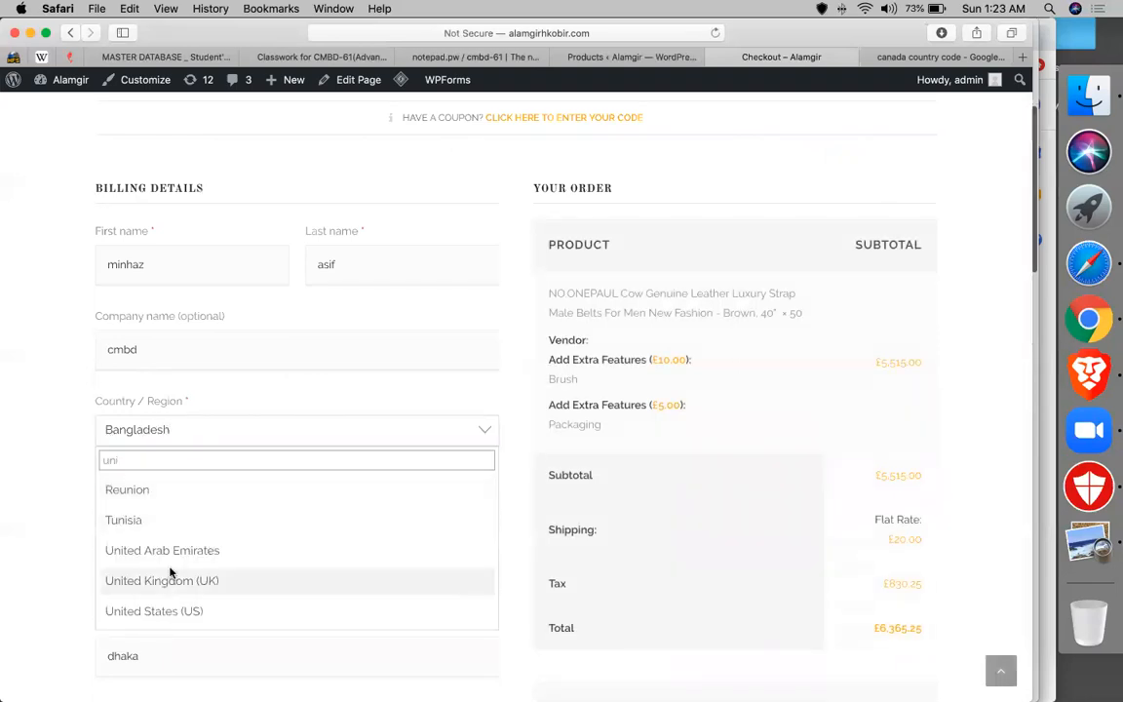
left_click(172, 611)
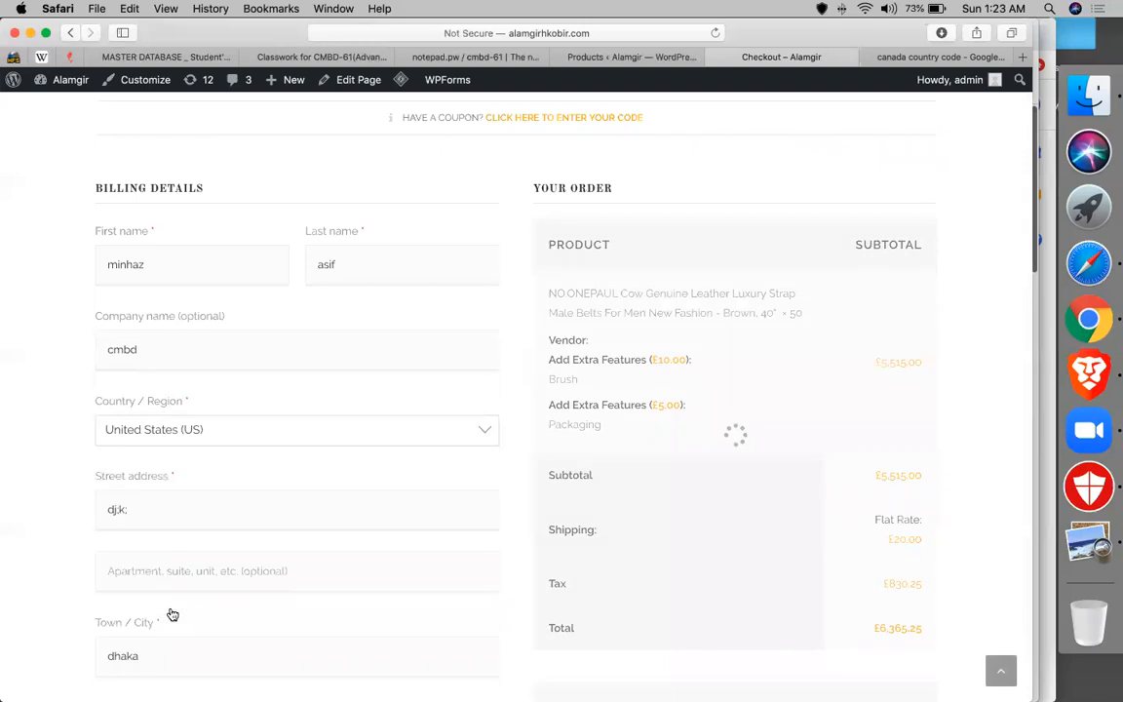
- Inspect the recalculated £553.00 tax, briefly checking the country code search tab
scroll(902, 494, "down", 1)
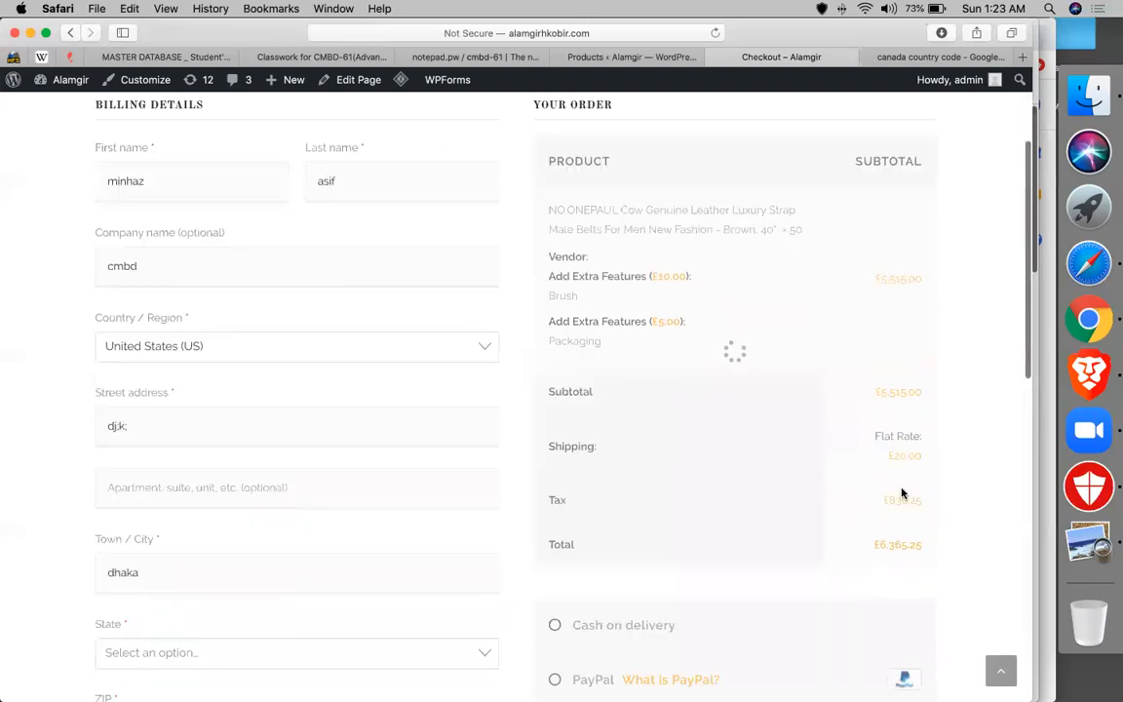
triple_click(901, 499)
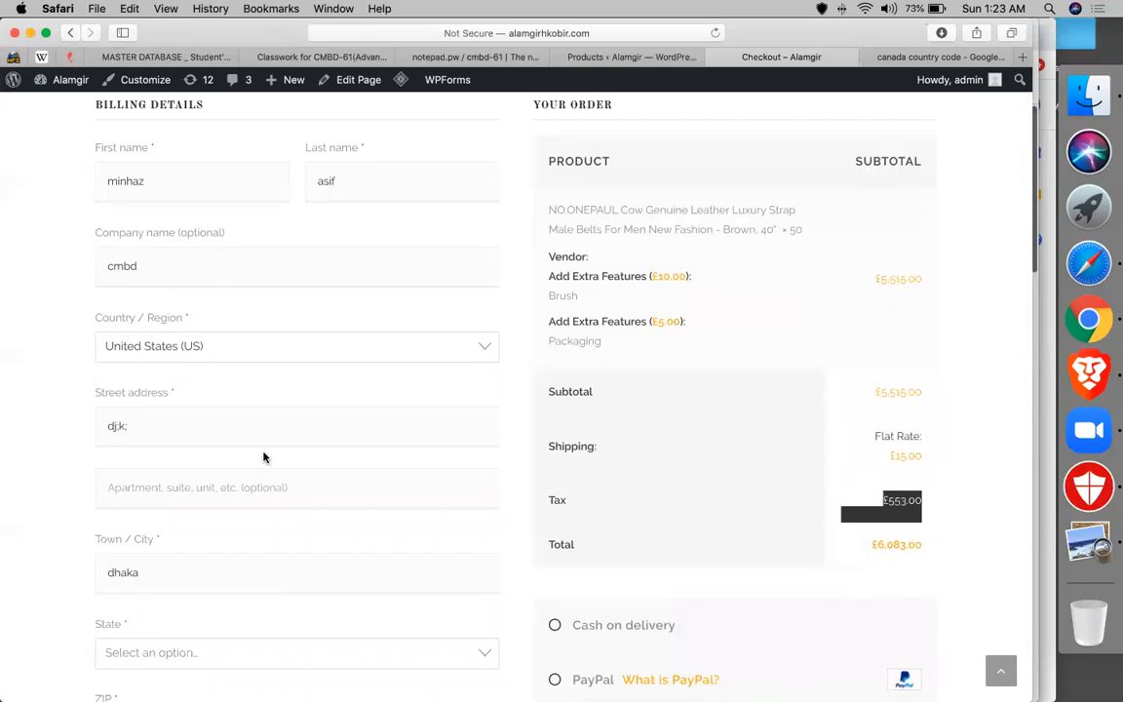
scroll(368, 215, "up", 3)
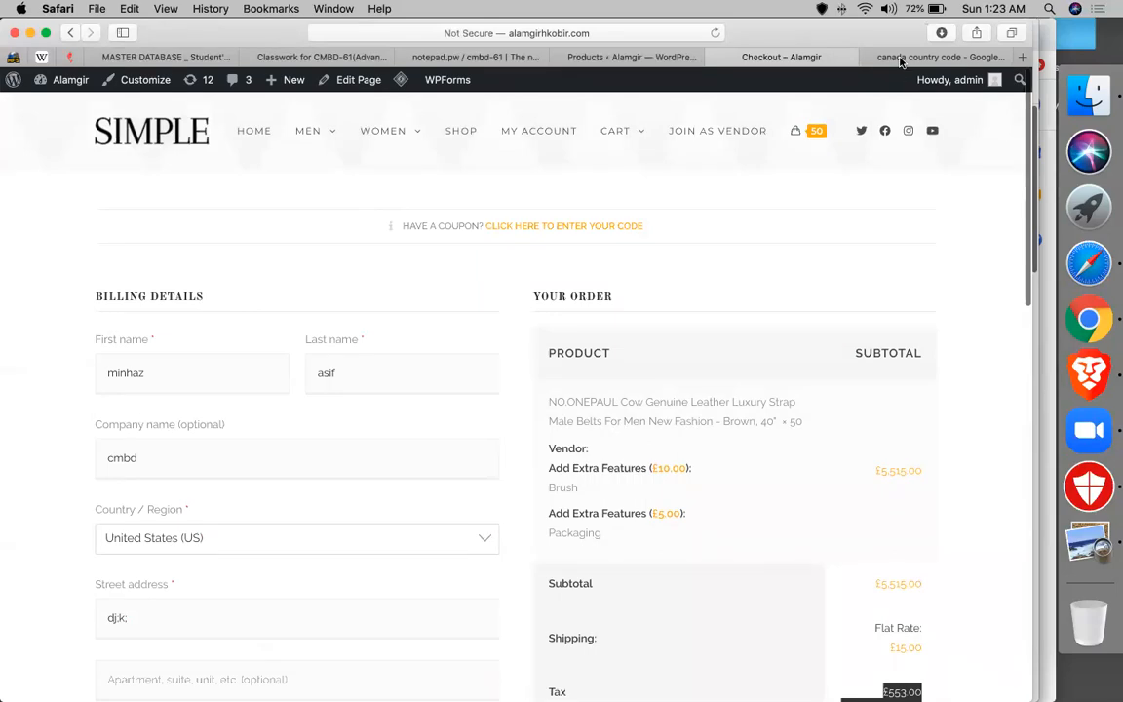
left_click(902, 57)
left_click(785, 56)
- Create and publish a new page titled 'home -elementor', then open it in Elementor
mouse_move(288, 80)
left_click(290, 149)
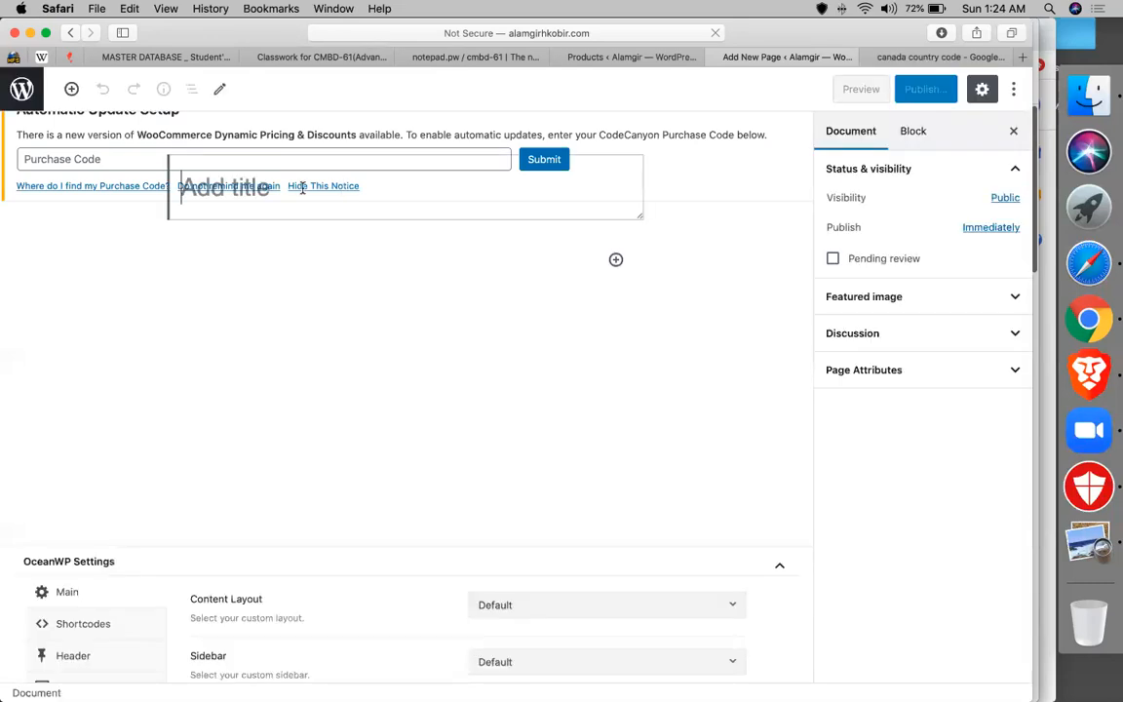
type("home -elementor")
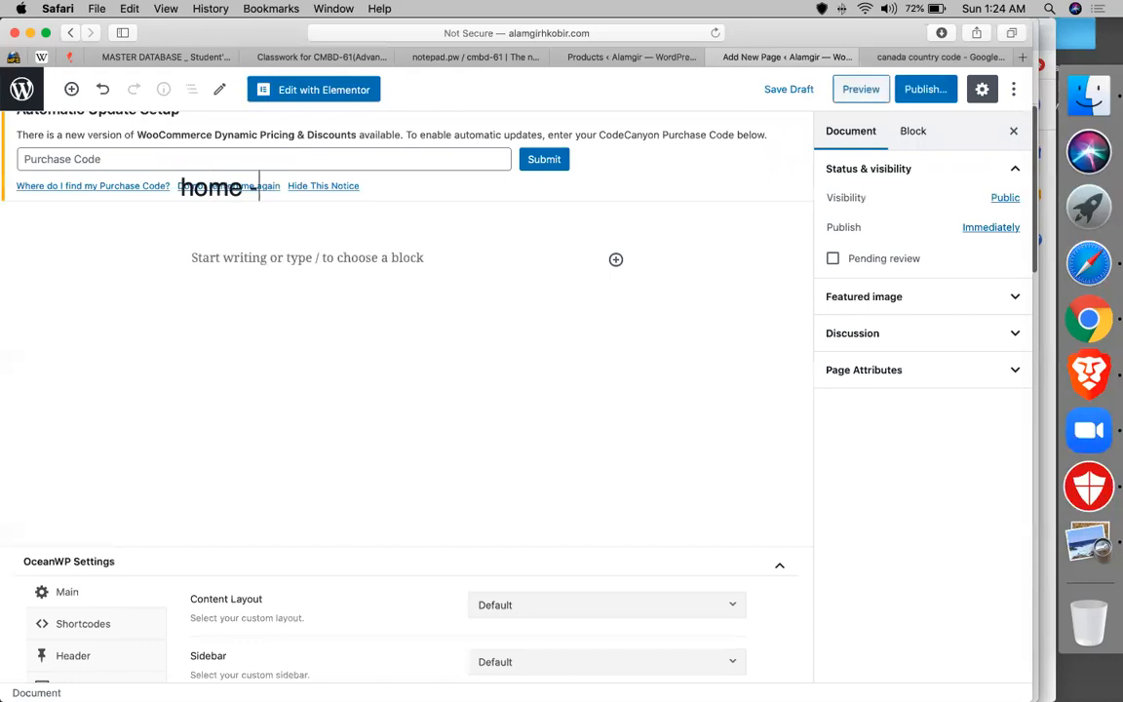
left_click(925, 89)
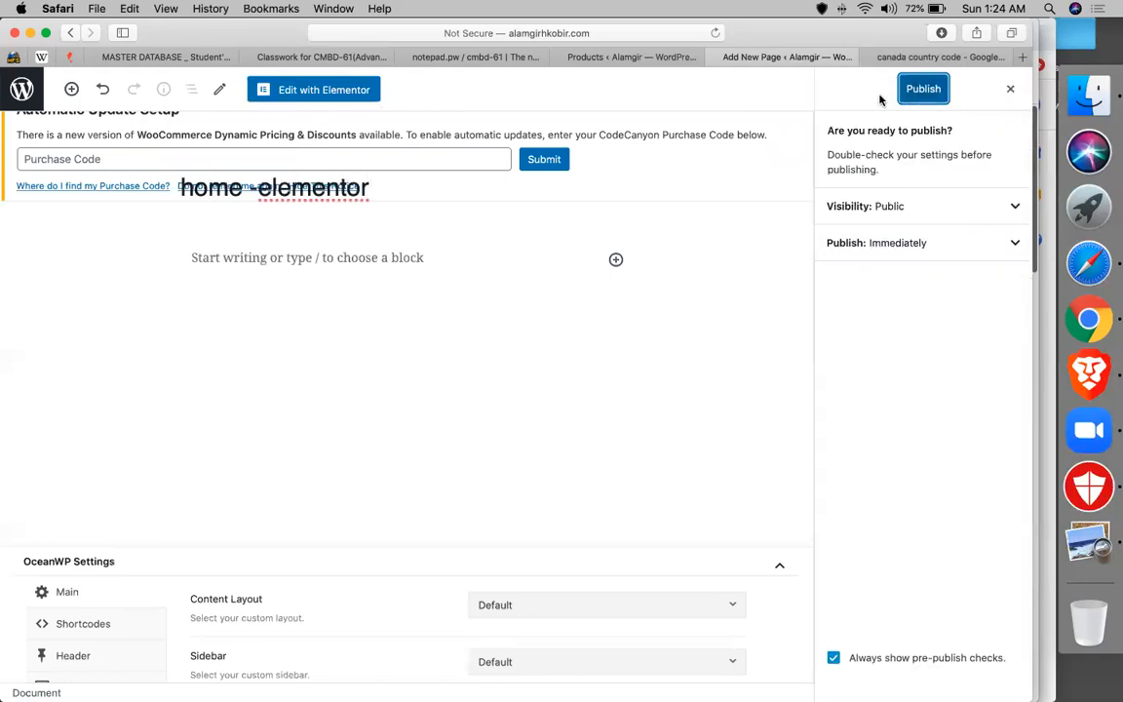
left_click(925, 90)
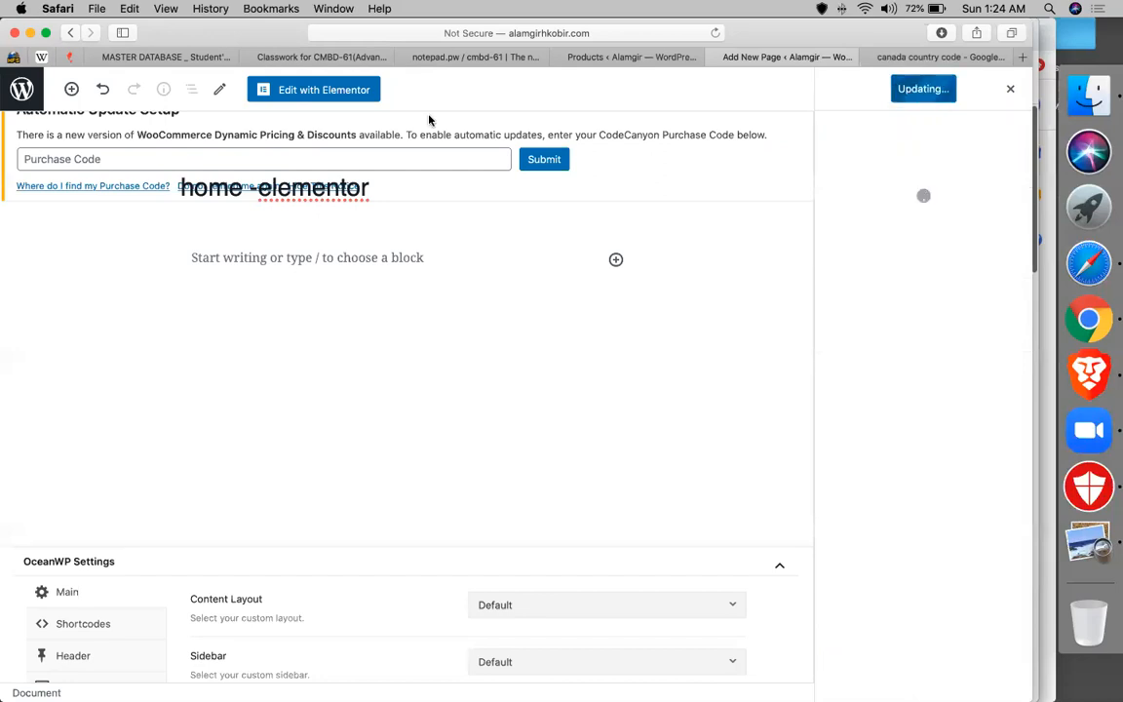
left_click(324, 89)
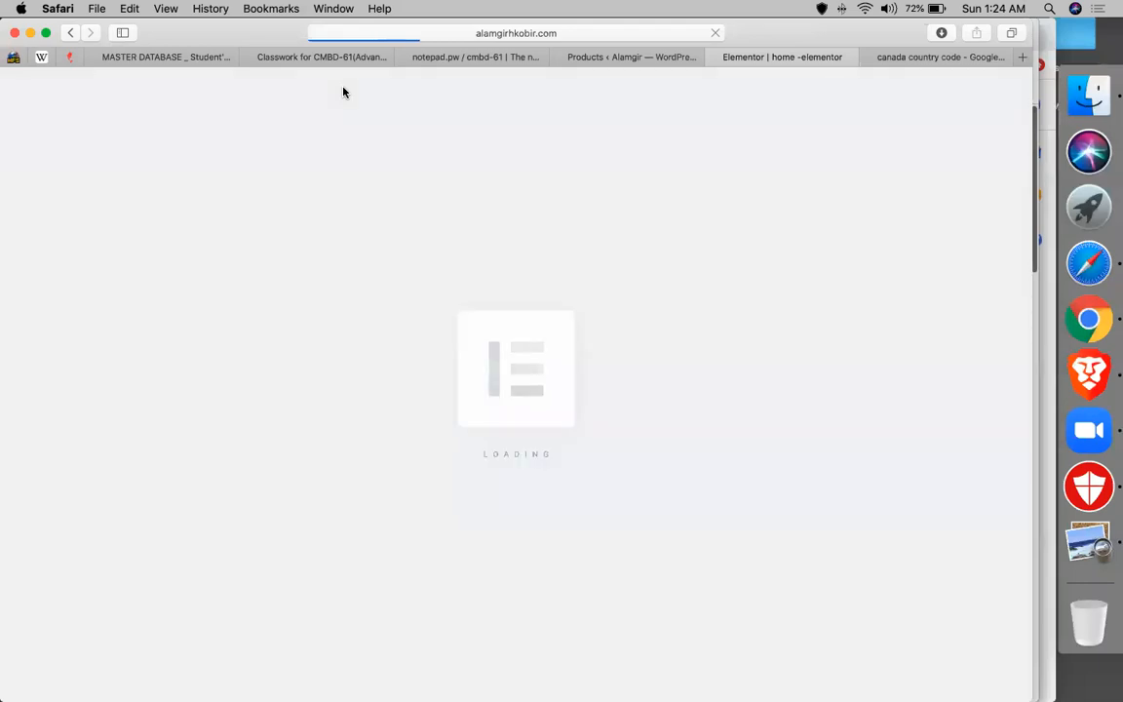
- Close the leftover country code search tab and look over the Elementor editor
left_click(872, 58)
left_click(870, 59)
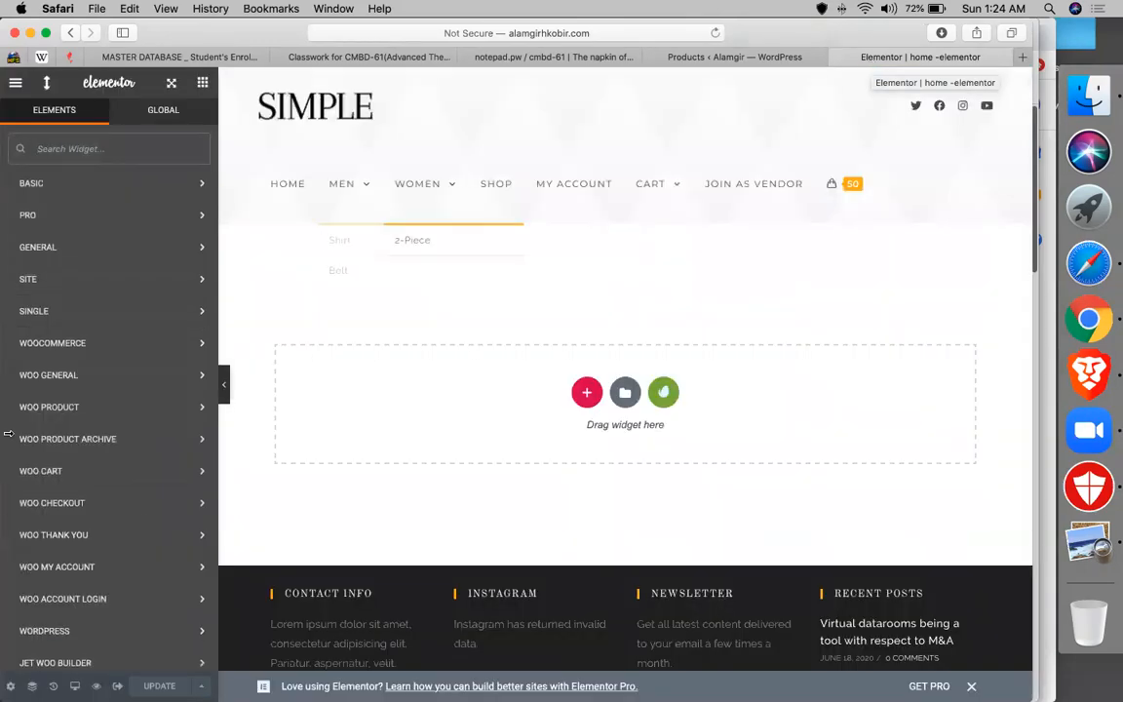
scroll(93, 473, "down", 2)
scroll(120, 248, "up", 2)
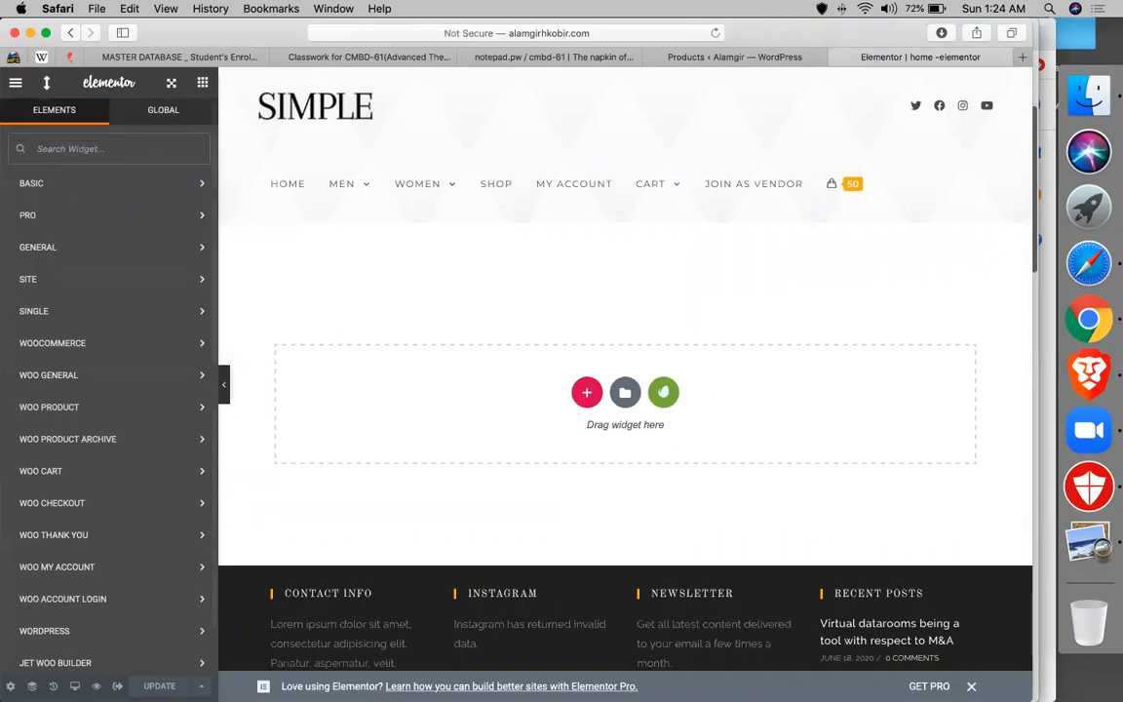
scroll(25, 446, "down", 2)
scroll(82, 362, "up", 2)
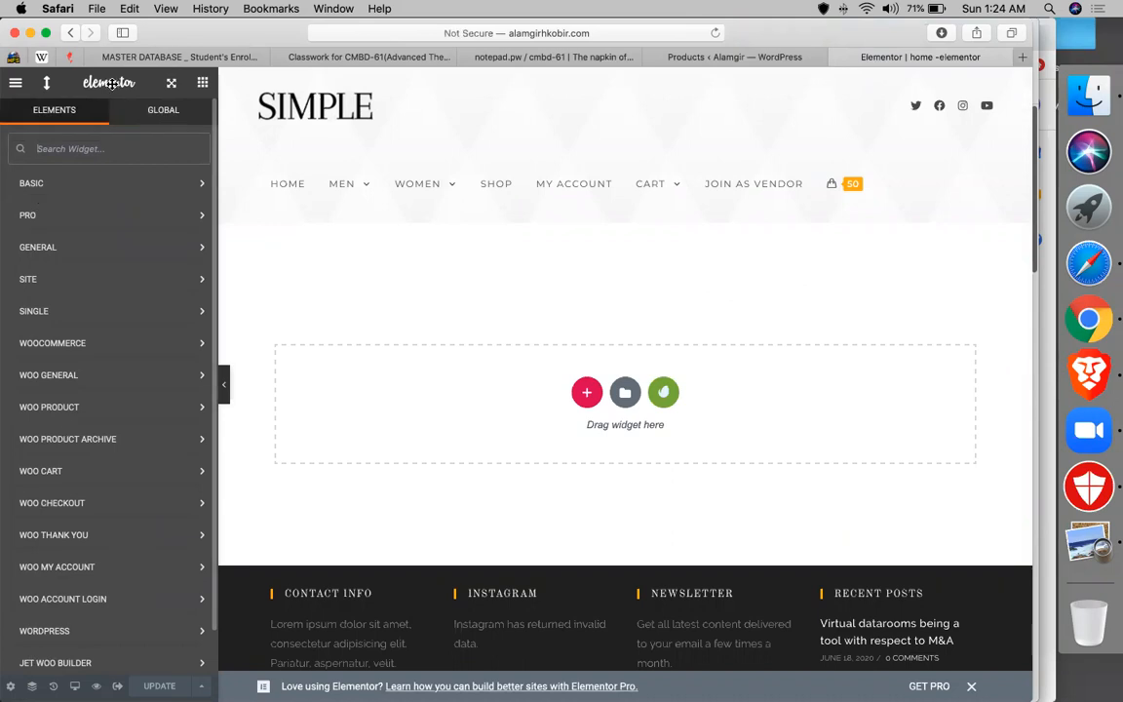
- Float the widget panel, expand Basic widgets, redock it on the left, and open FEP Settings
left_click_drag(140, 83, 850, 181)
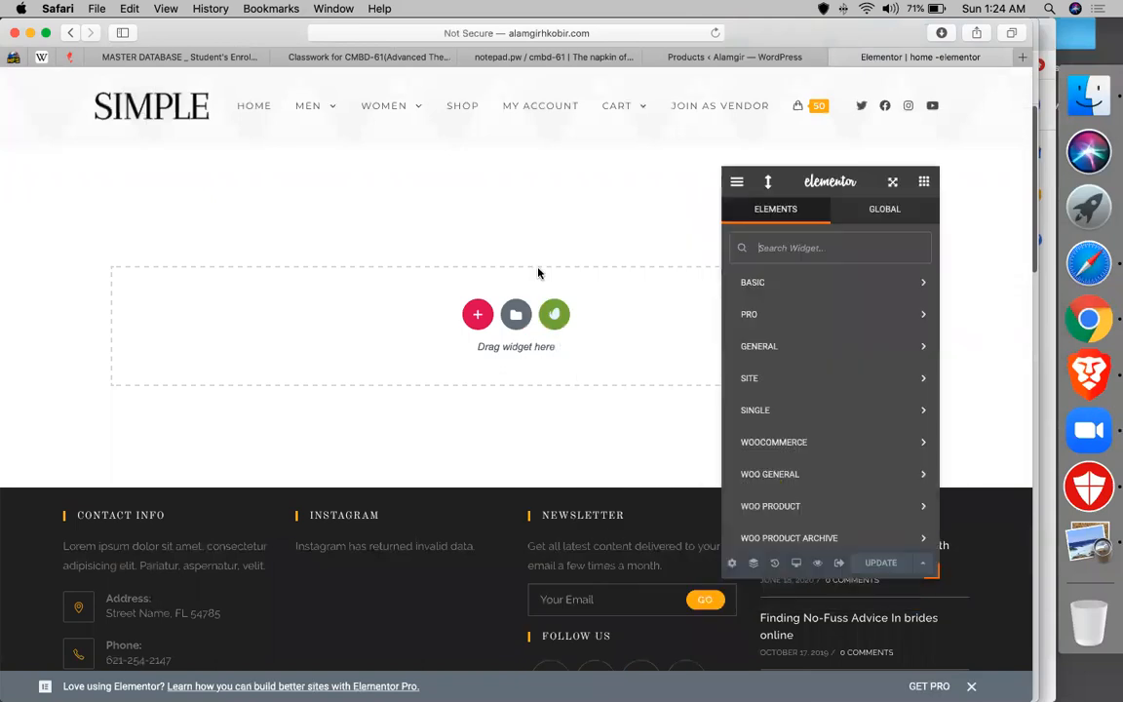
left_click(756, 285)
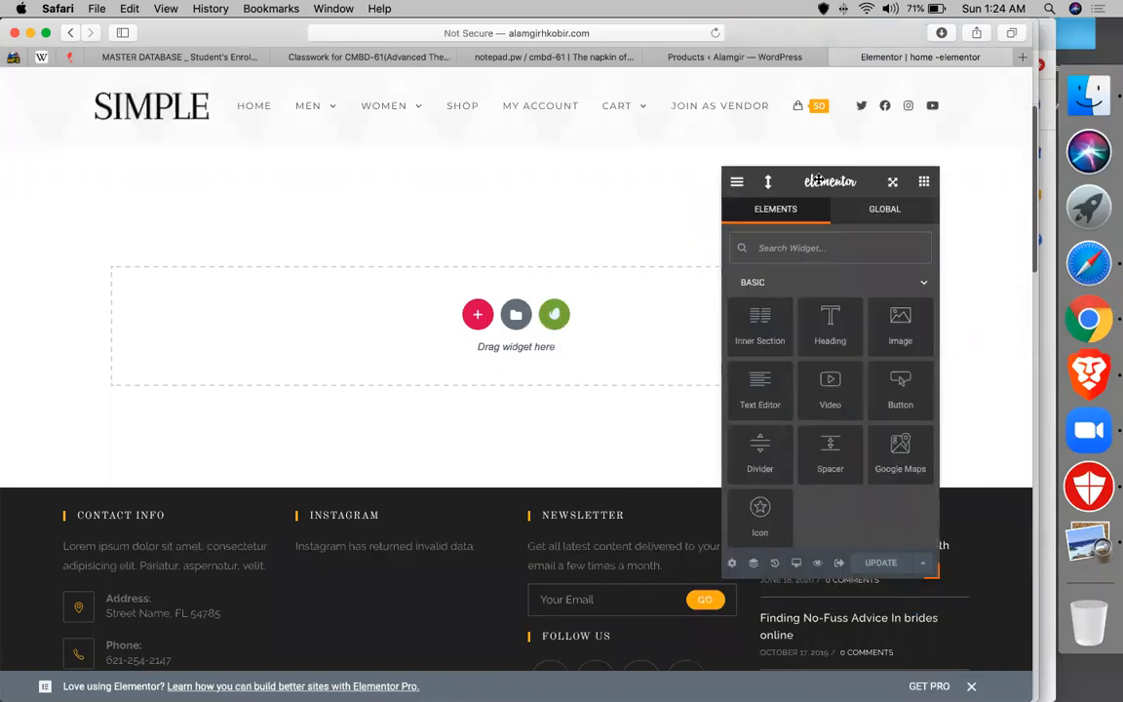
left_click_drag(711, 175, 59, 64)
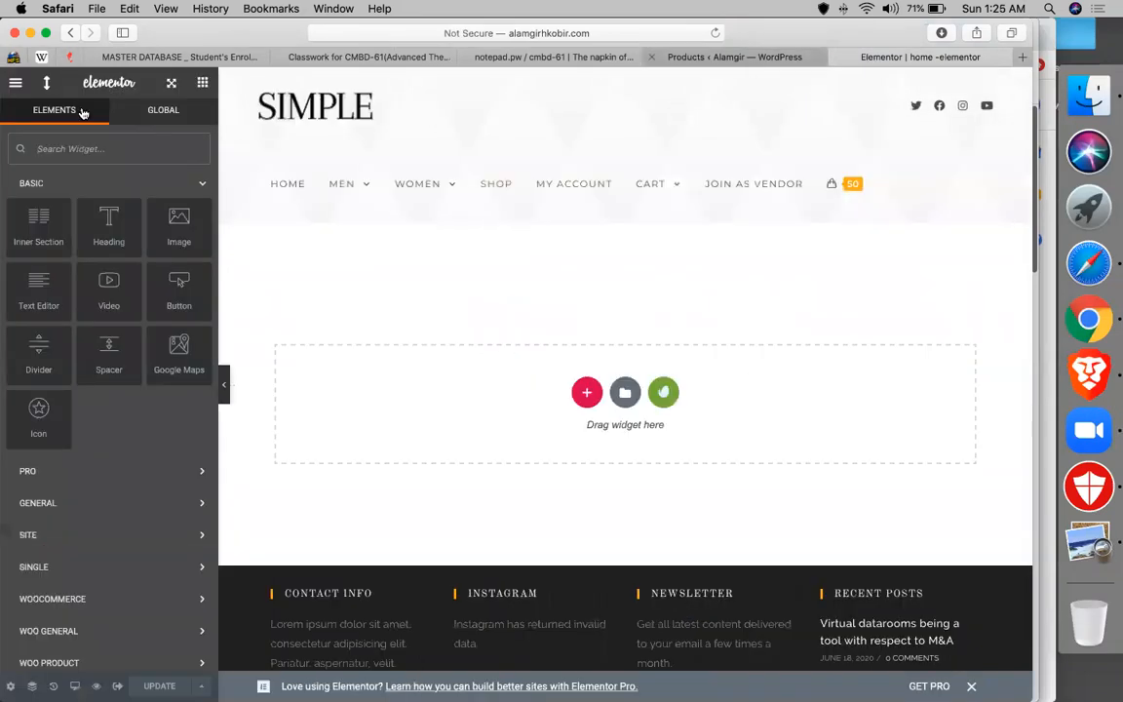
left_click(15, 85)
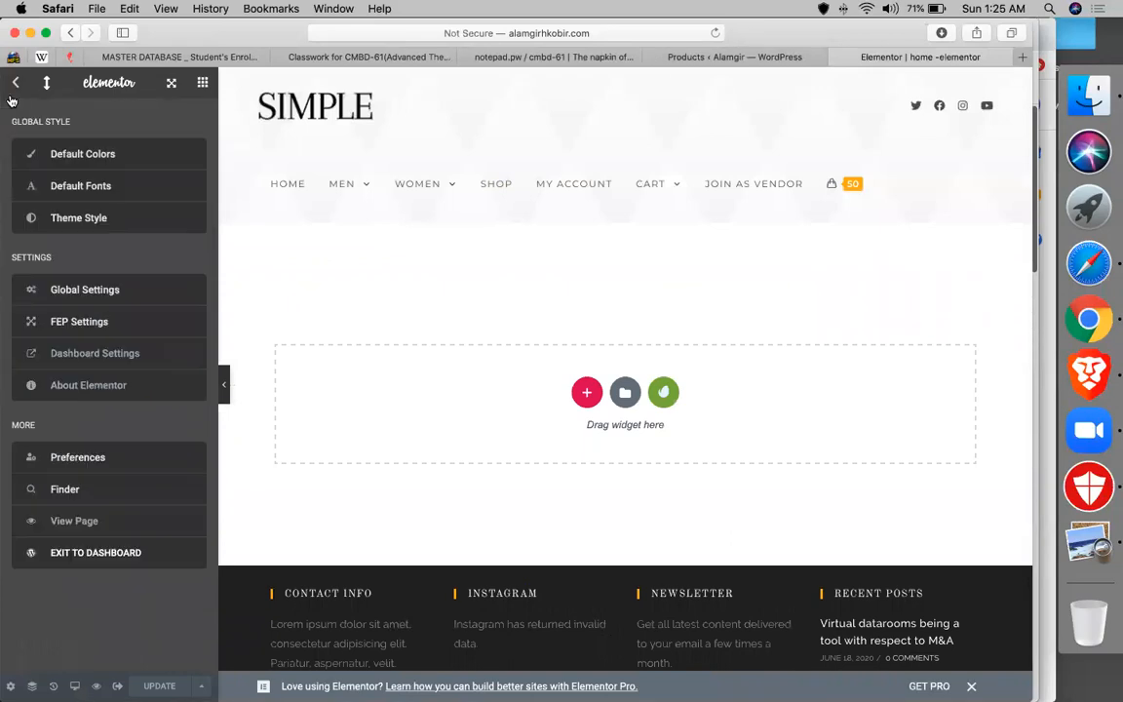
left_click(60, 333)
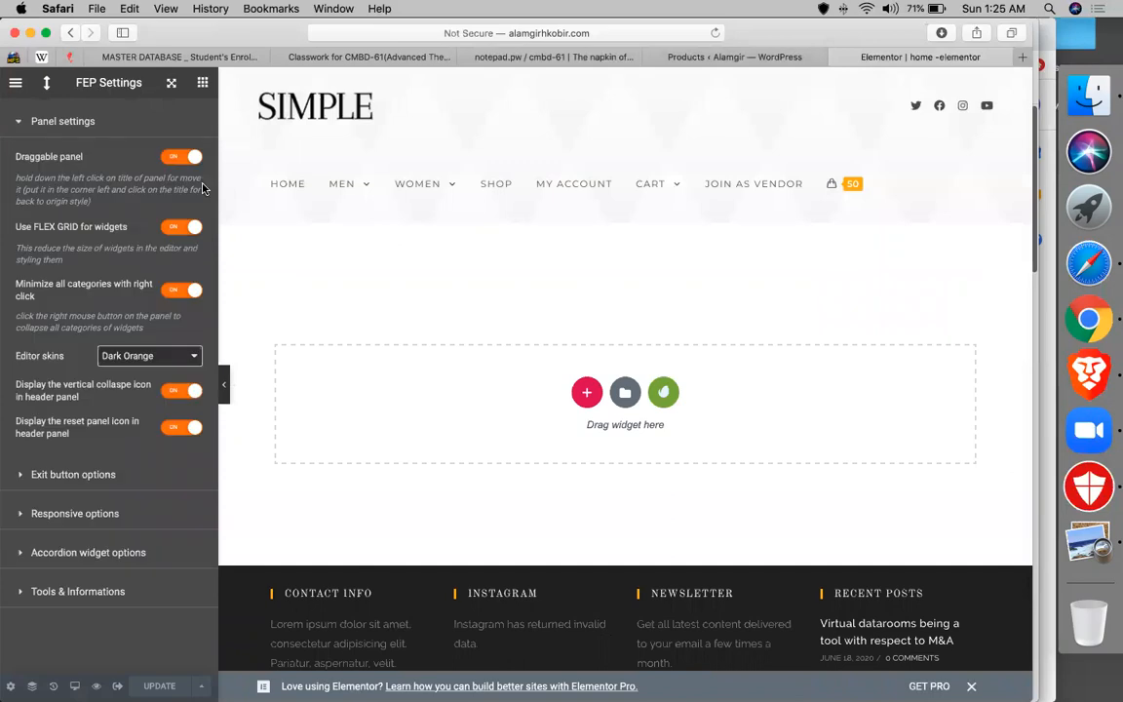
- Switch the editor skin to Dark Pink and go back to the widgets list
left_click(142, 360)
left_click(136, 343)
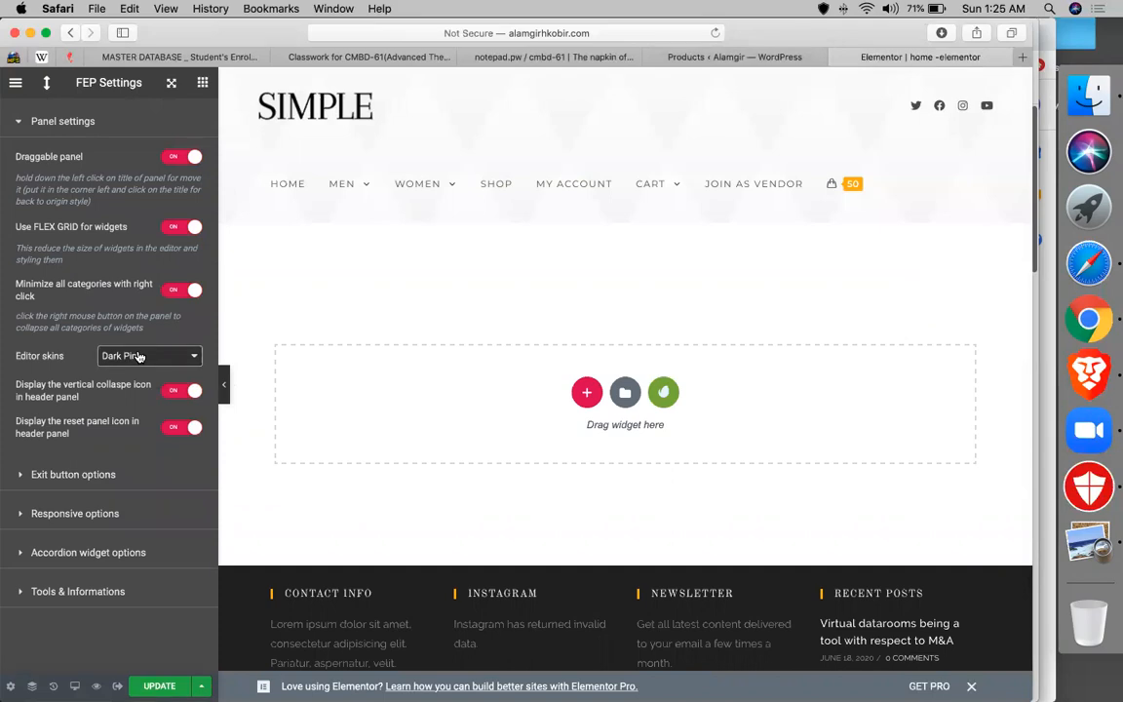
left_click(203, 83)
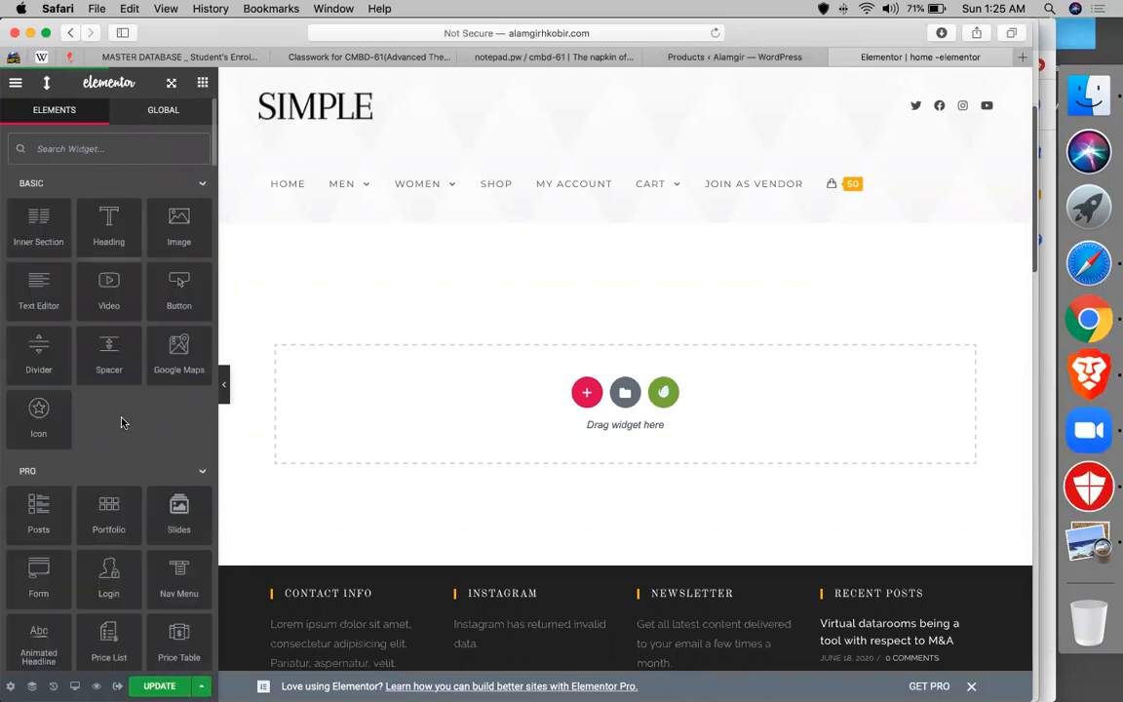
- Browse the widget categories and expand JET WOO BUILDER
scroll(123, 423, "down", 2)
scroll(121, 421, "down", 15)
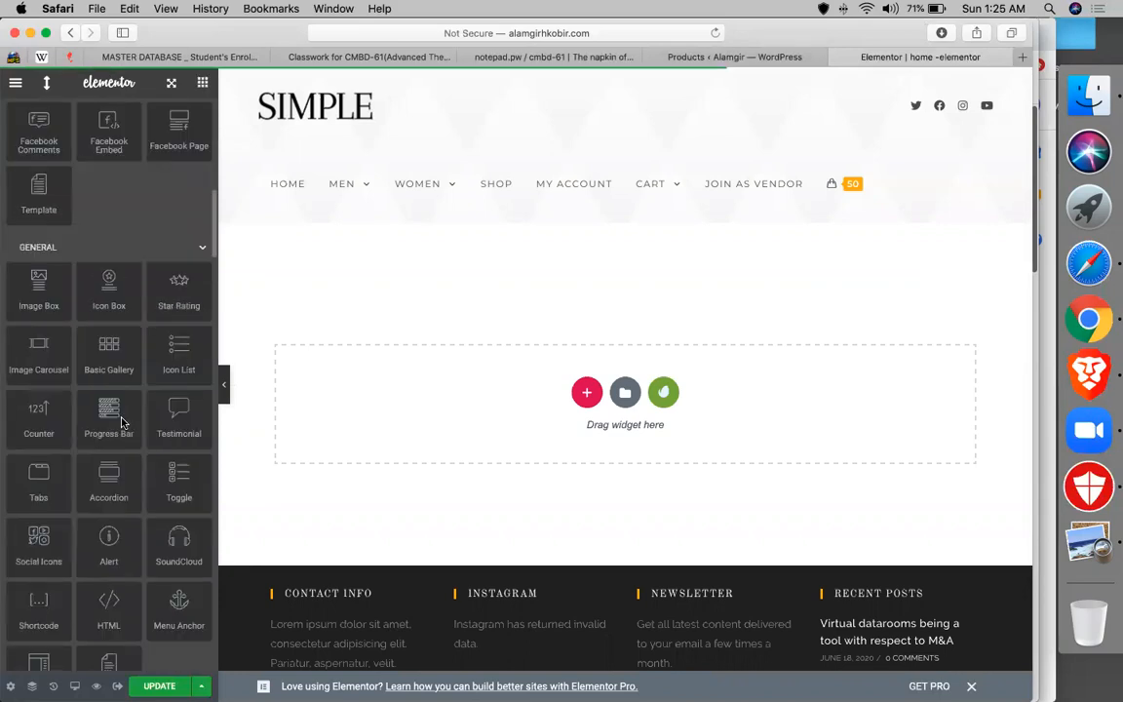
scroll(123, 410, "down", 2)
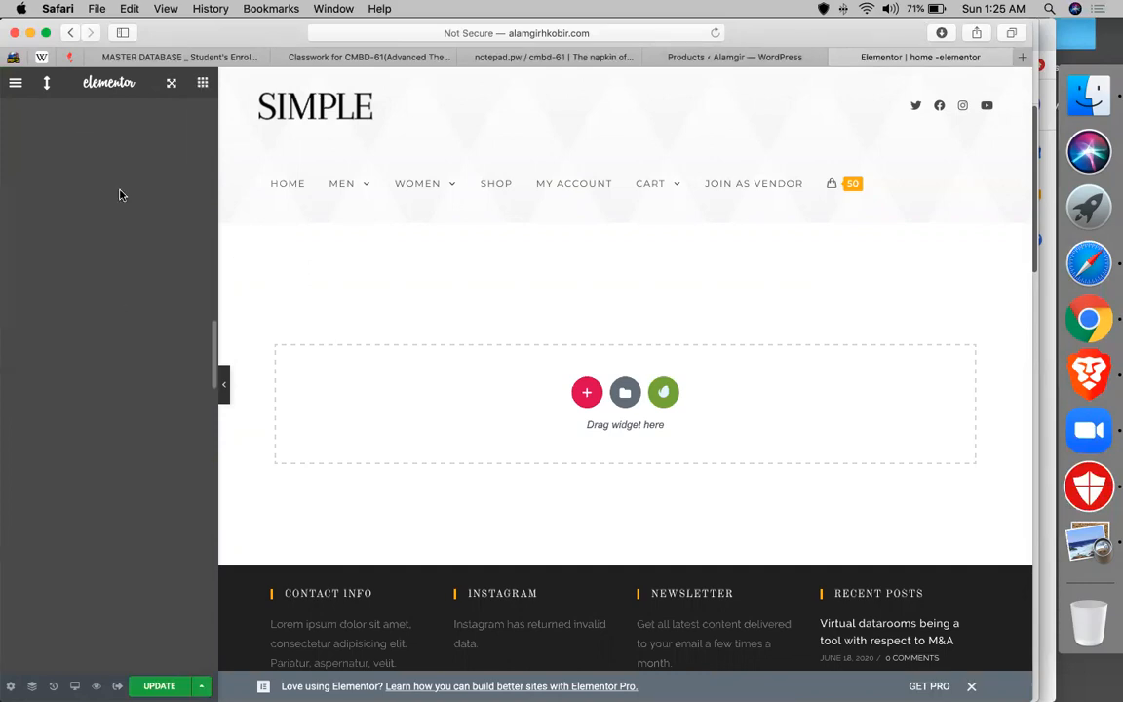
scroll(102, 400, "up", 5)
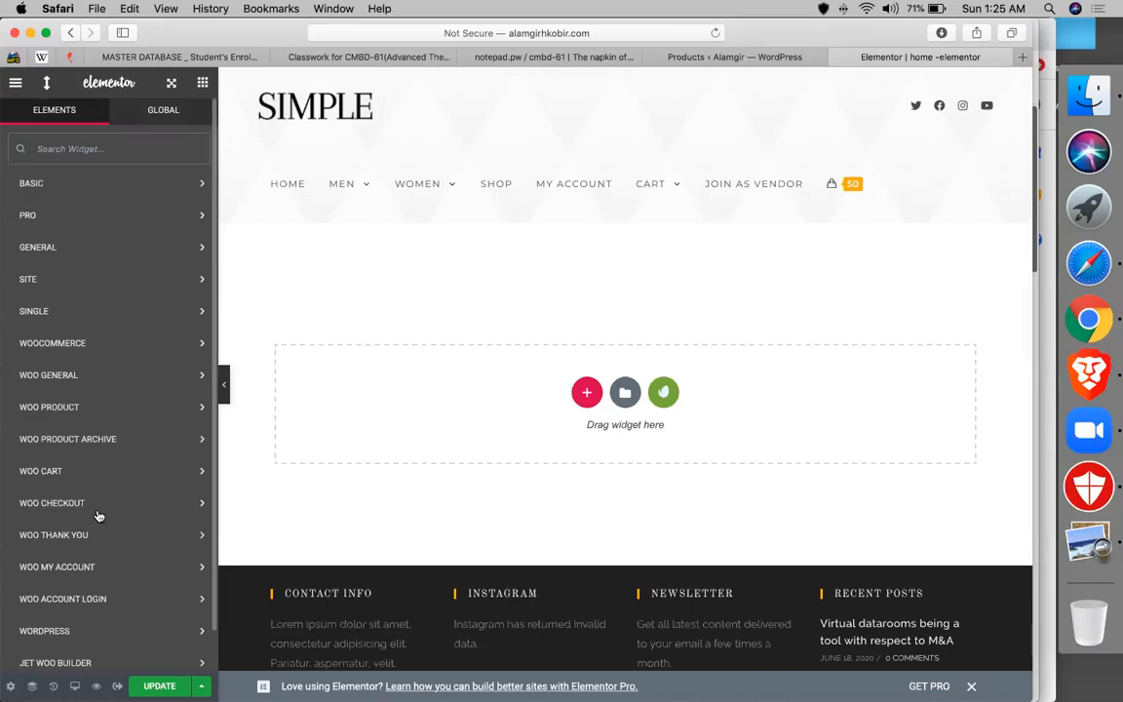
scroll(93, 621, "down", 1)
left_click(94, 622)
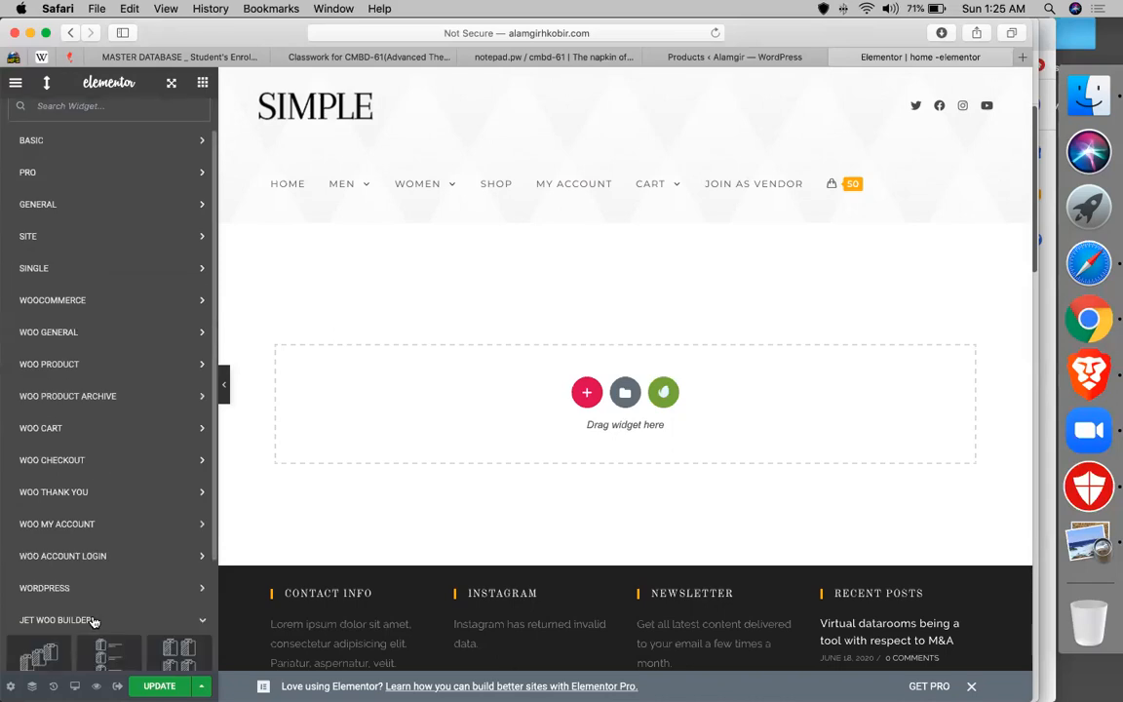
scroll(144, 522, "down", 3)
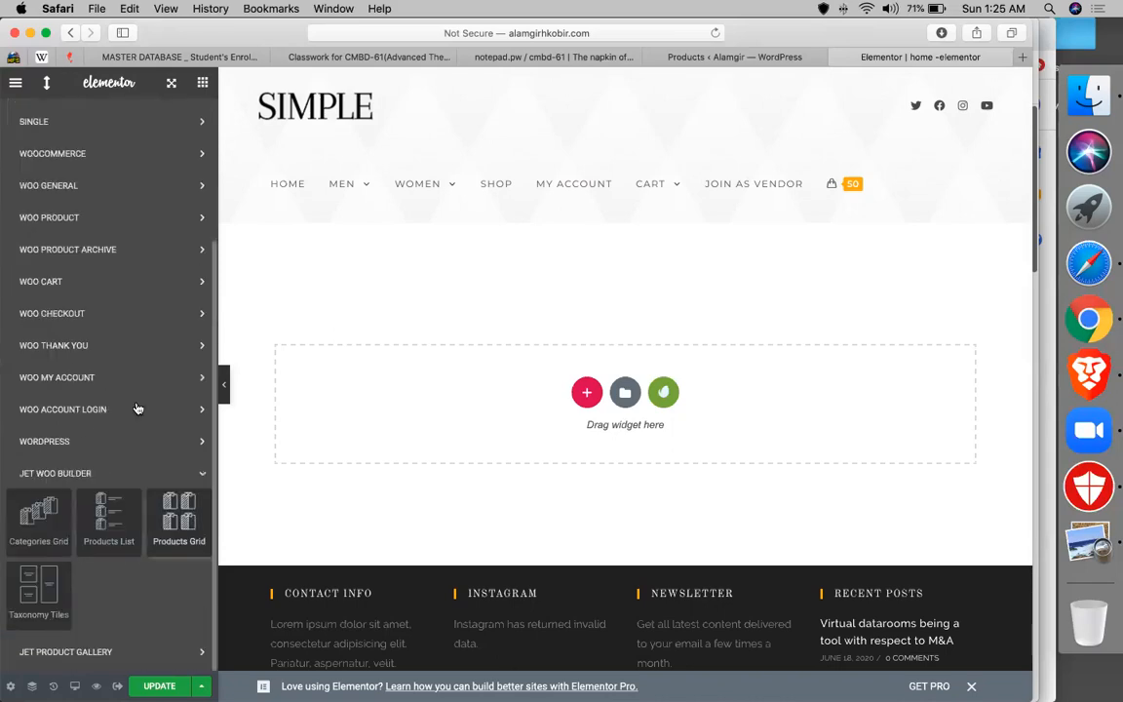
scroll(138, 407, "up", 4)
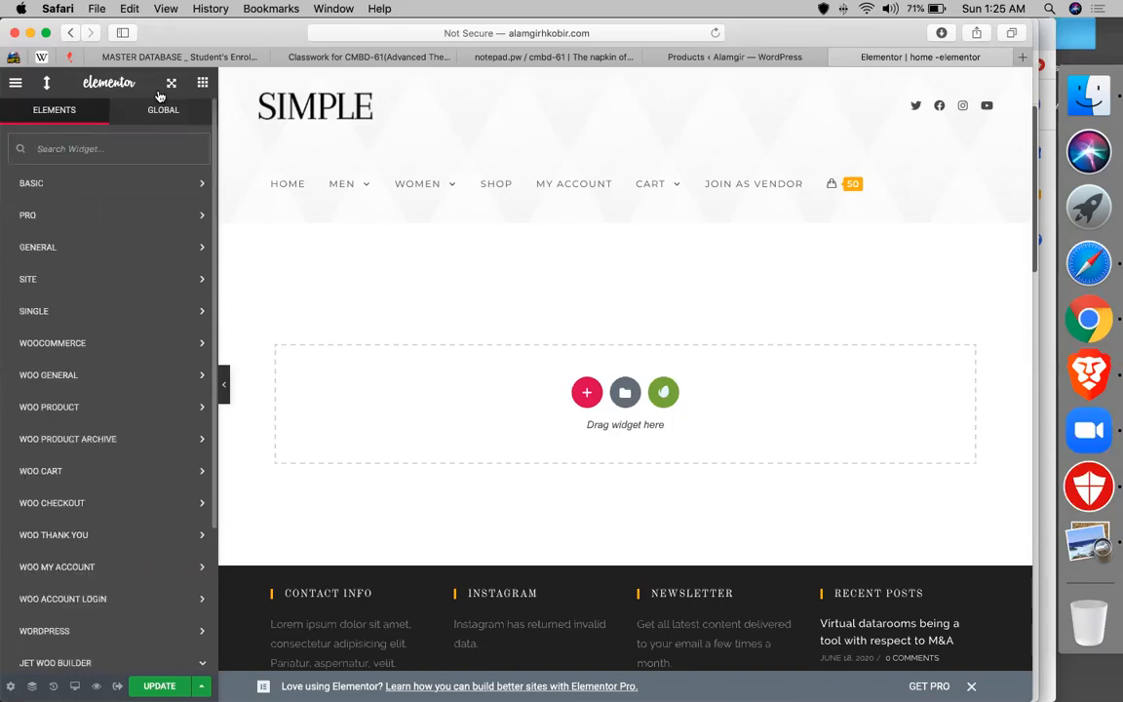
- Preview the full page, then float the editor panel over it and expand BASIC
left_click(47, 86)
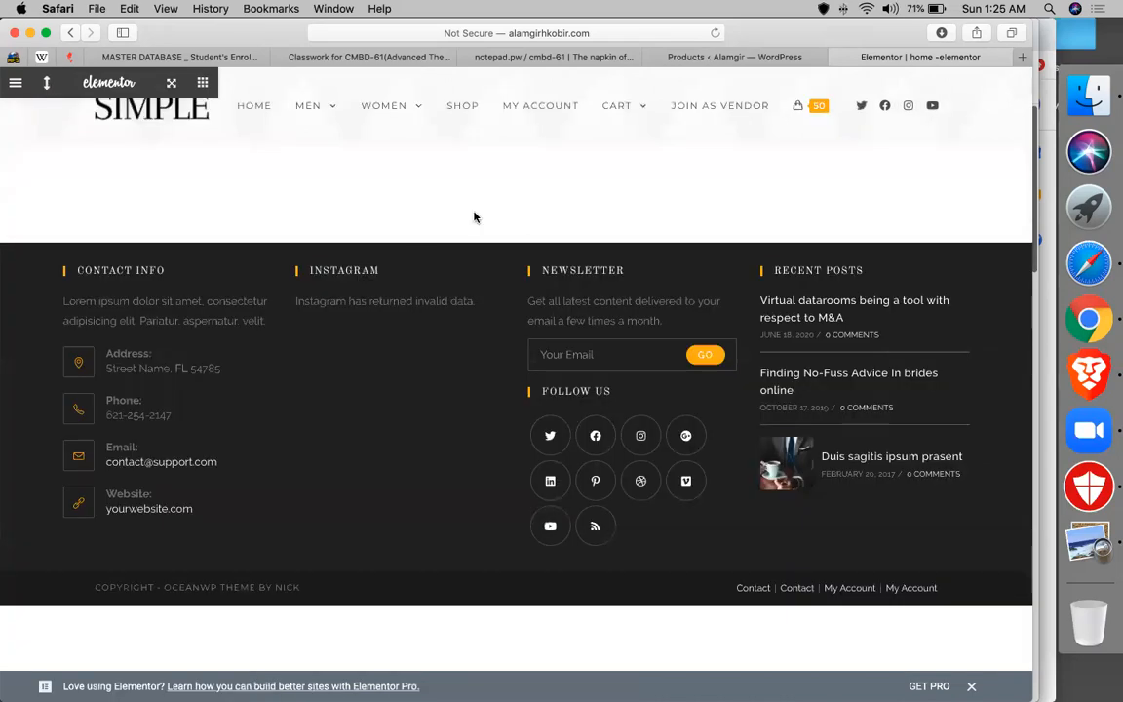
left_click(48, 83)
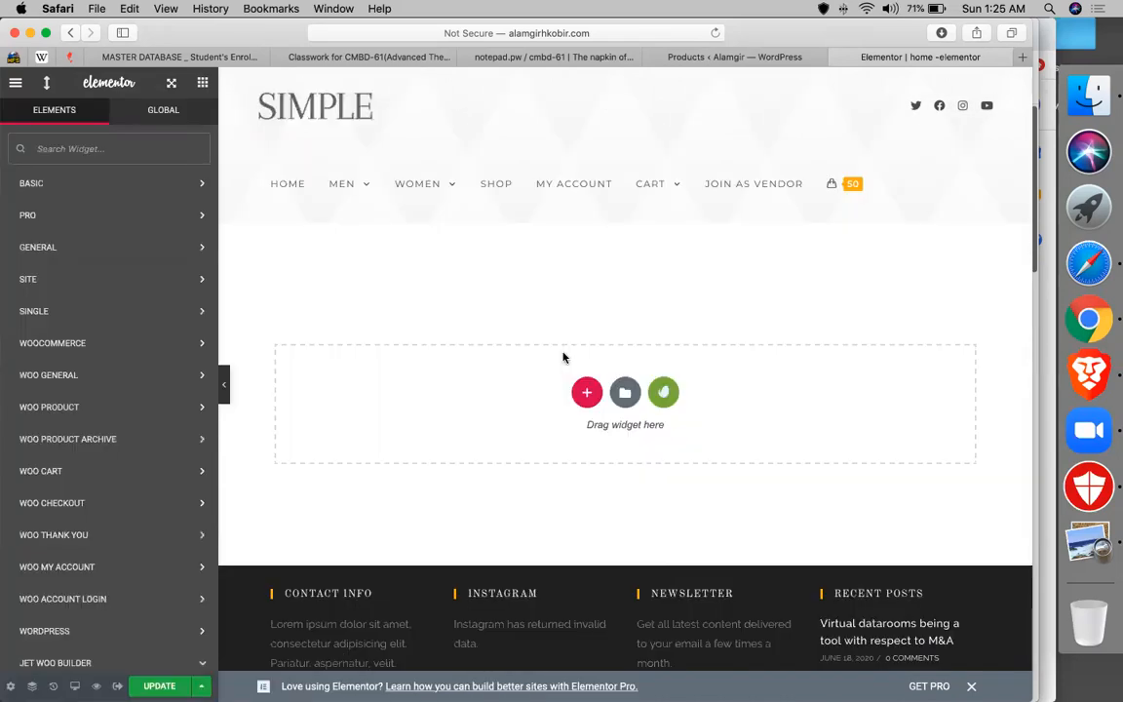
left_click_drag(92, 82, 920, 170)
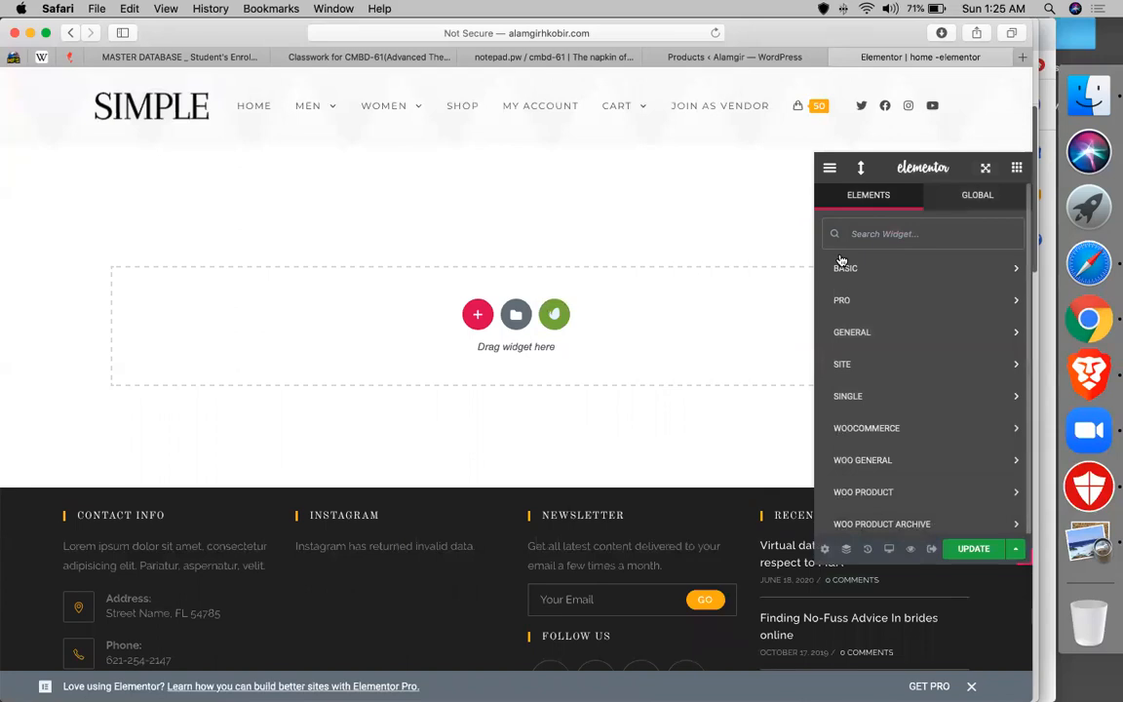
left_click(841, 263)
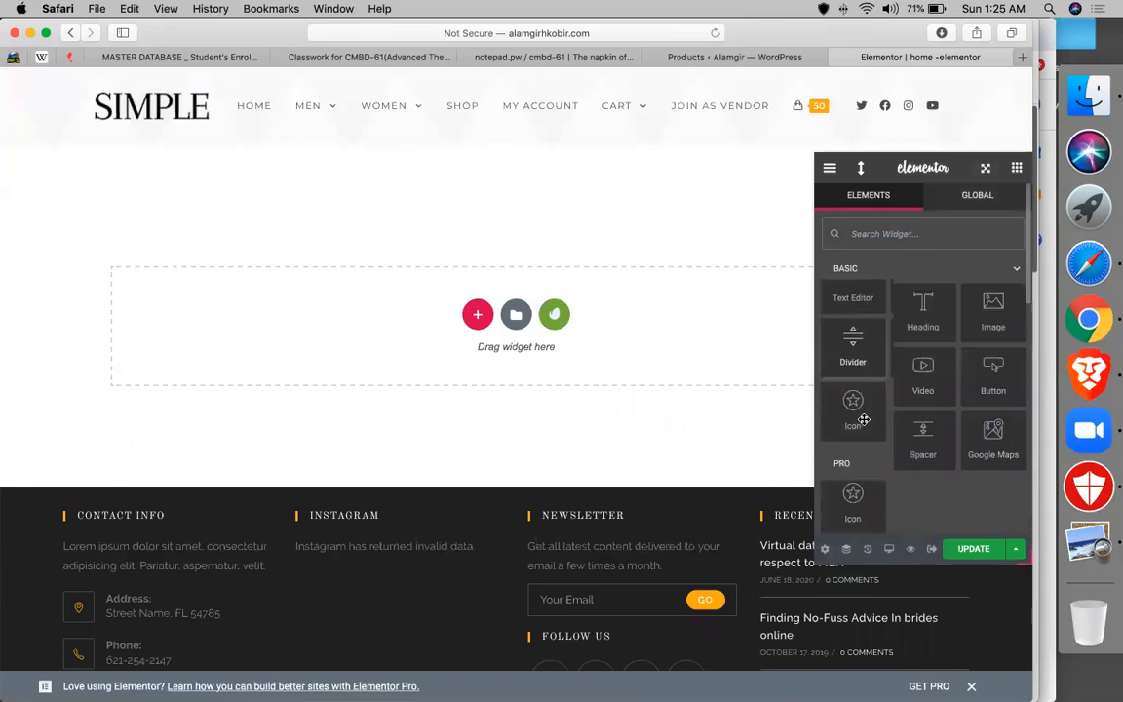
- Expand the WOOCOMMERCE category and drag the Products widget into the empty section
scroll(864, 419, "down", 15)
scroll(863, 421, "up", 5)
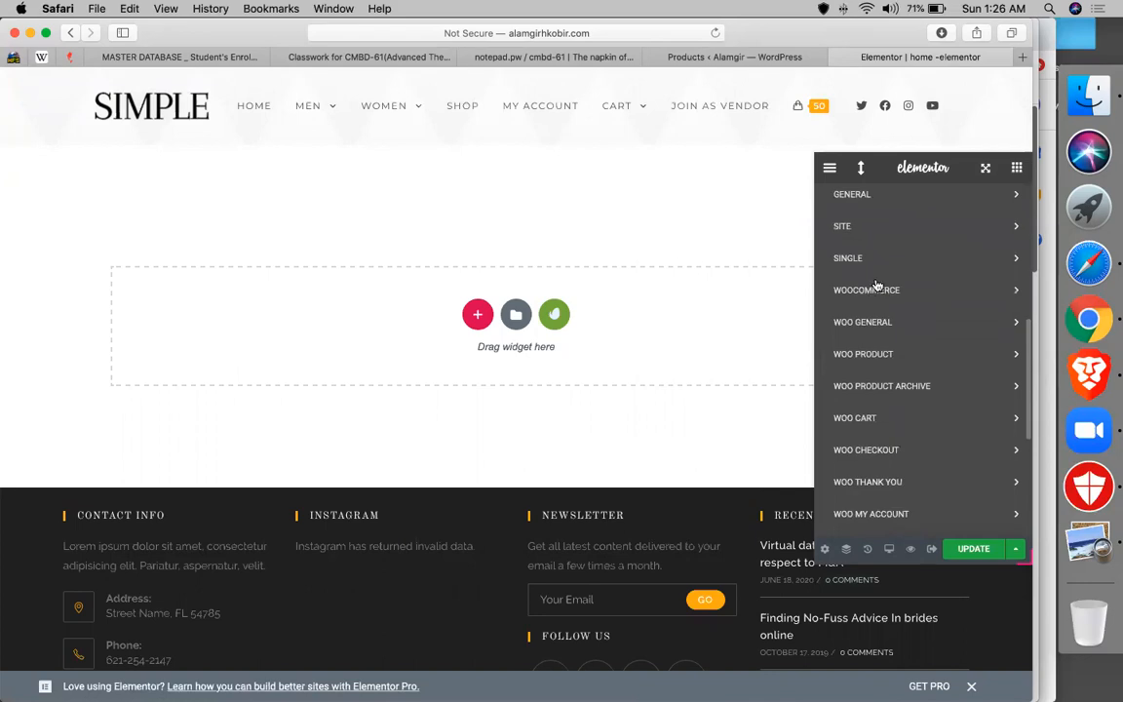
left_click(843, 290)
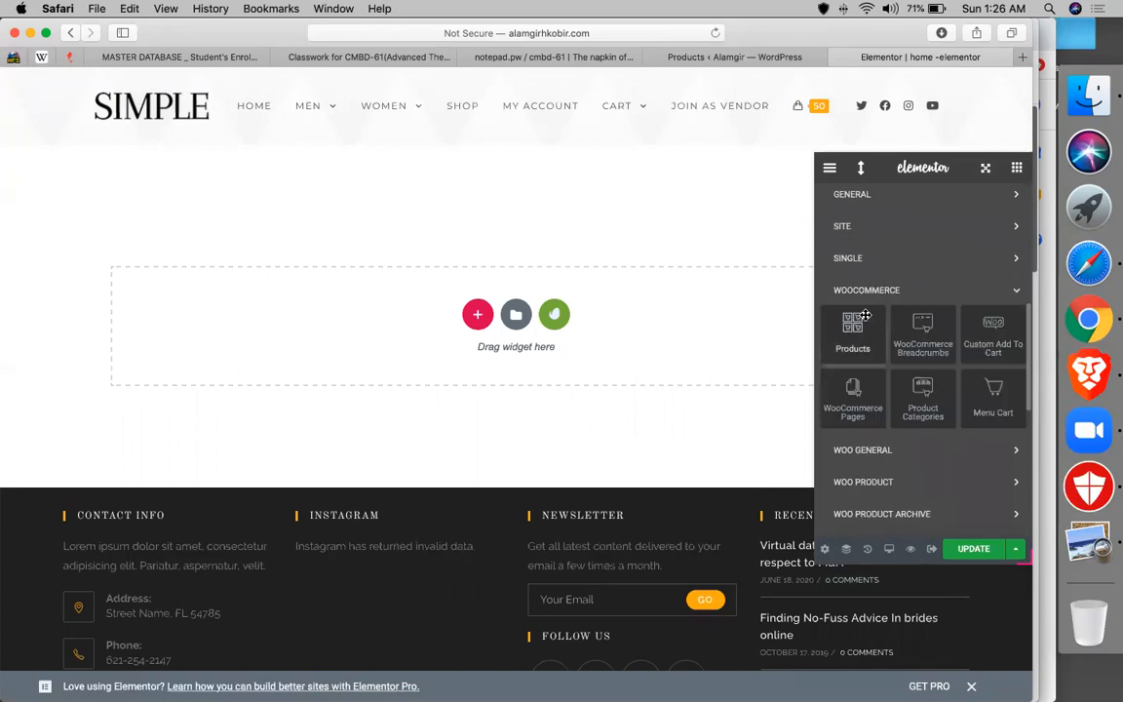
left_click_drag(837, 334, 550, 323)
left_click_drag(851, 331, 551, 302)
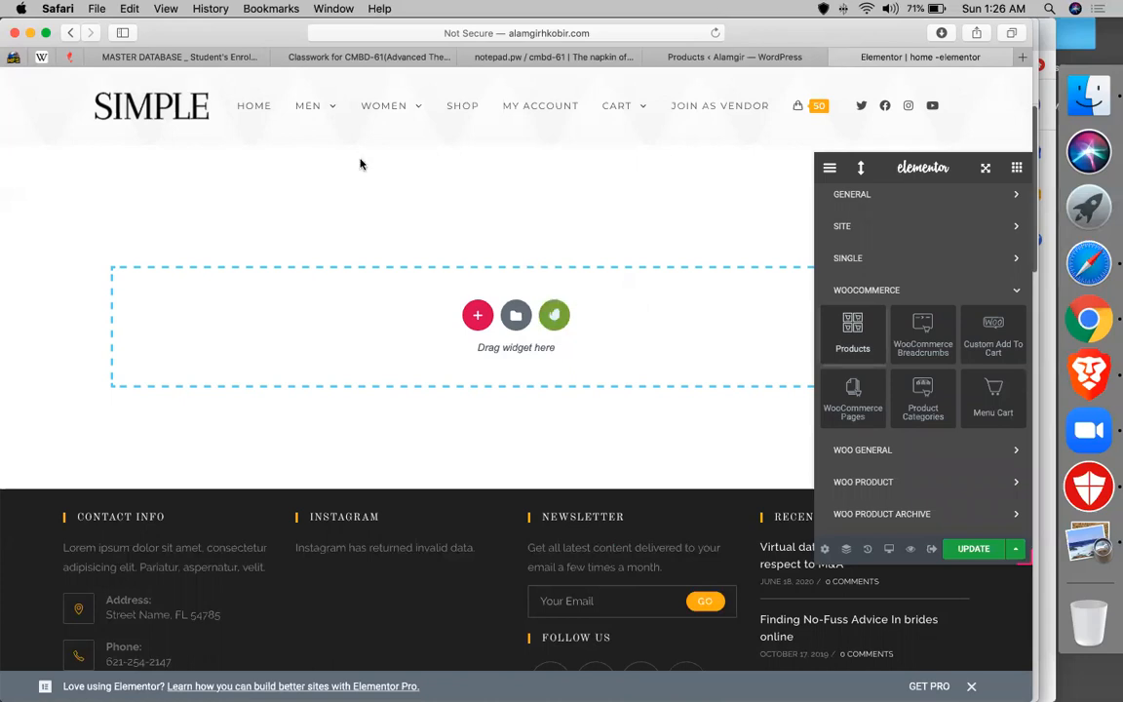
left_click_drag(923, 160, 511, 154)
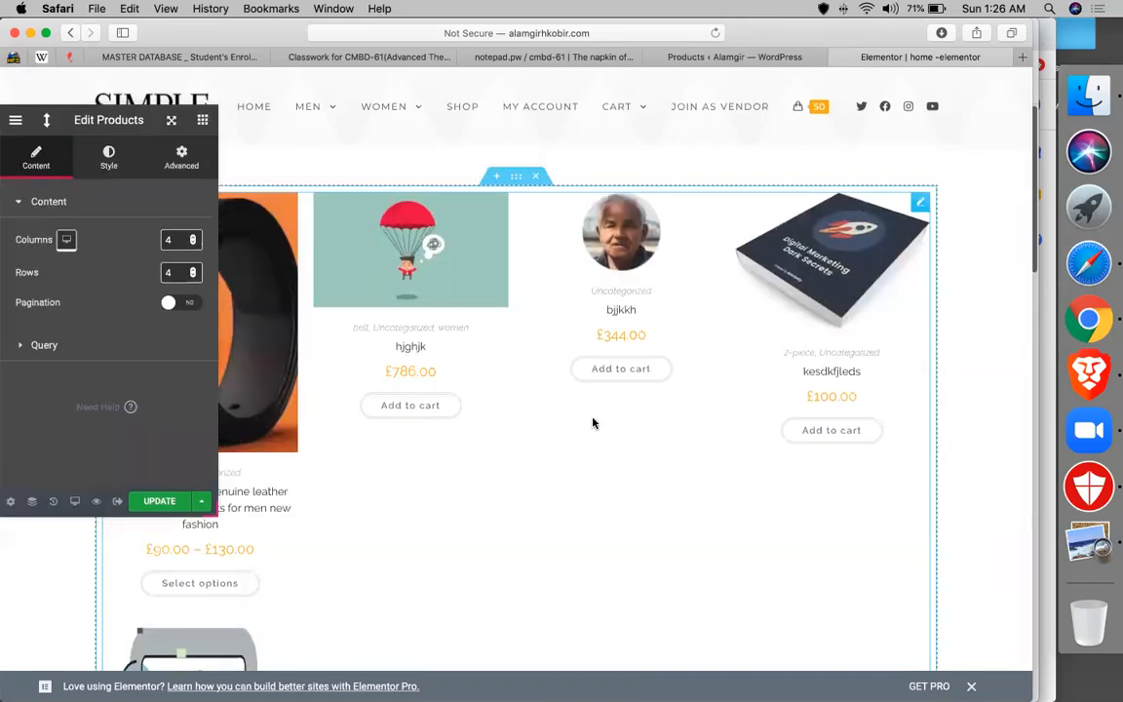
- Set the product grid to 5 columns and turn pagination on
scroll(592, 423, "down", 1)
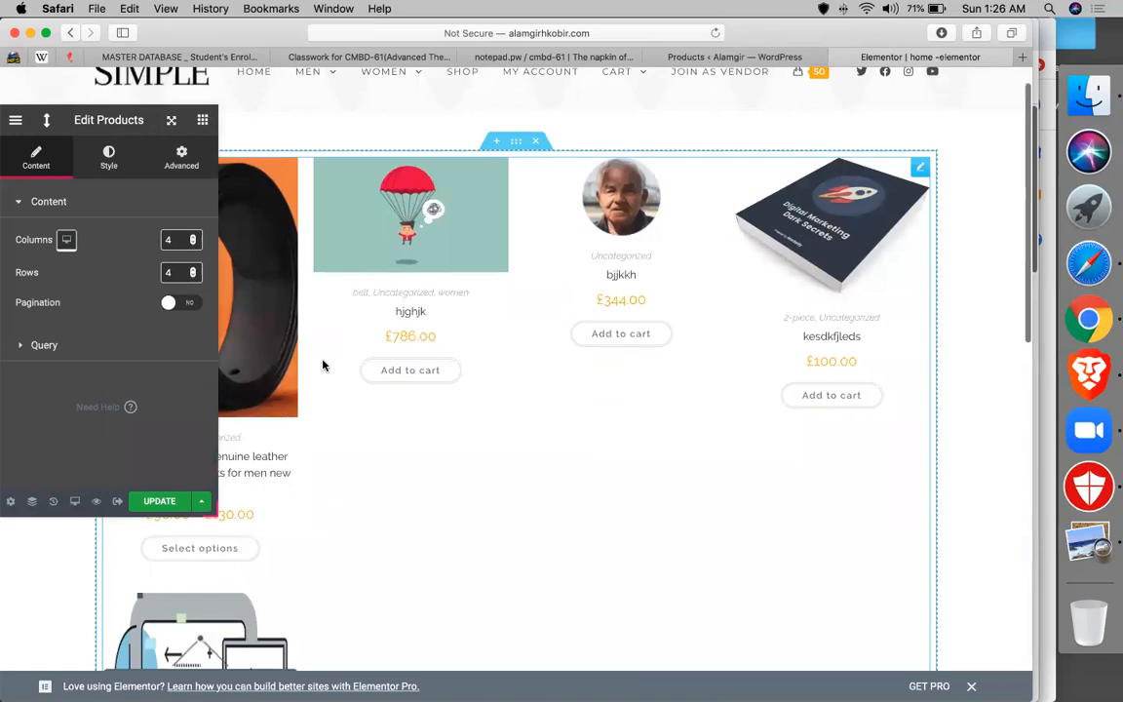
key("BackSpace")
type("5")
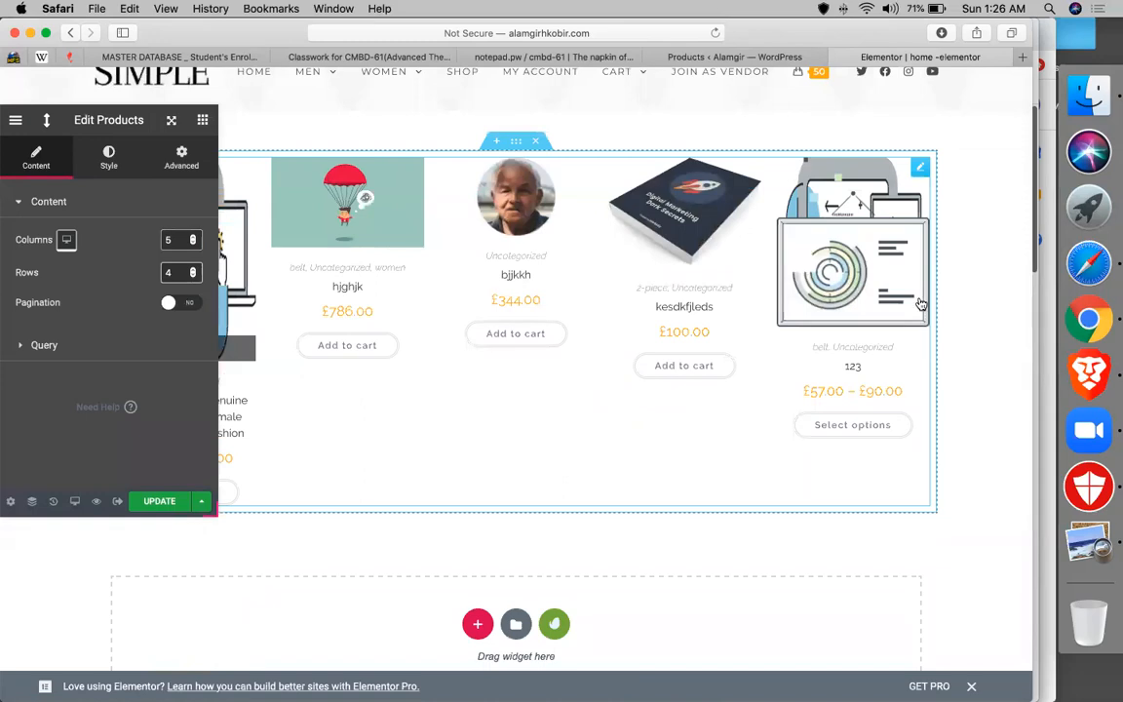
left_click(192, 303)
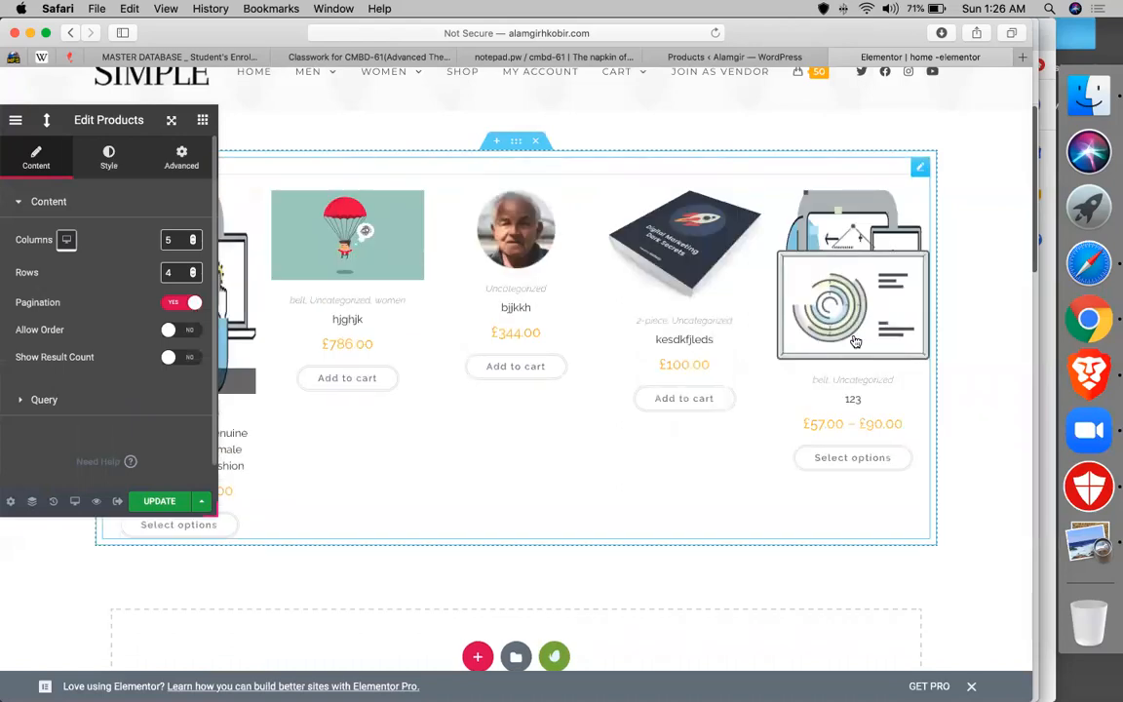
- Enable Show Result Count and re-enter the column count as 5
left_click(175, 240)
key("BackSpace")
type("3")
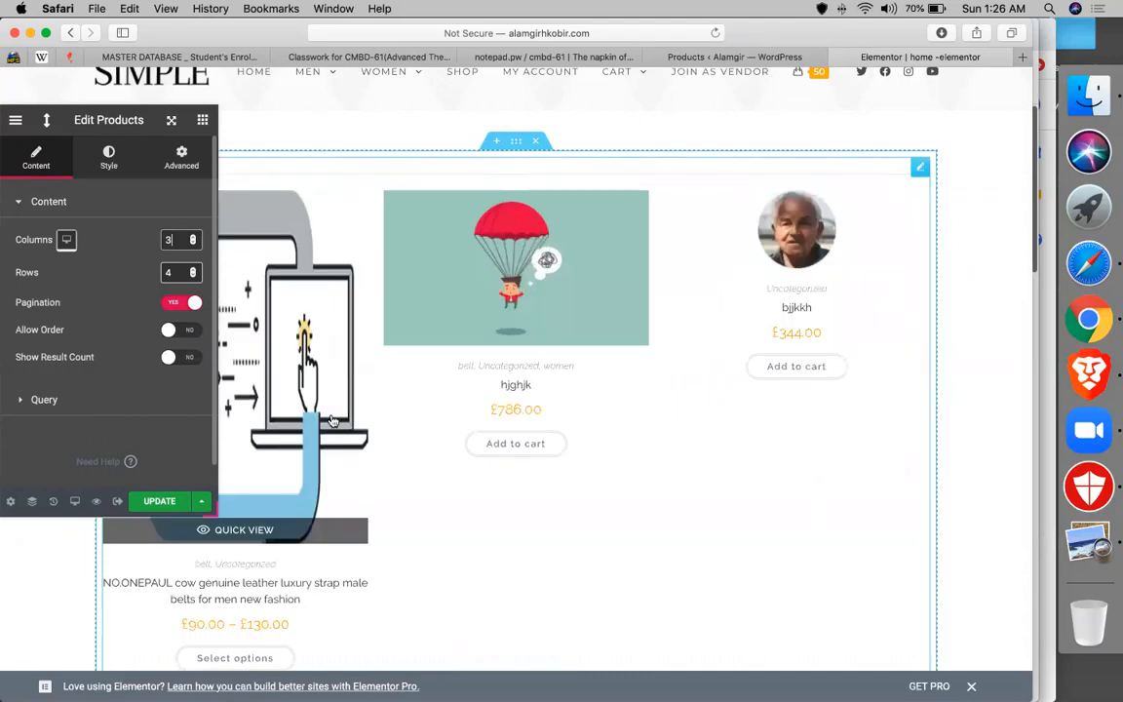
scroll(591, 456, "down", 3)
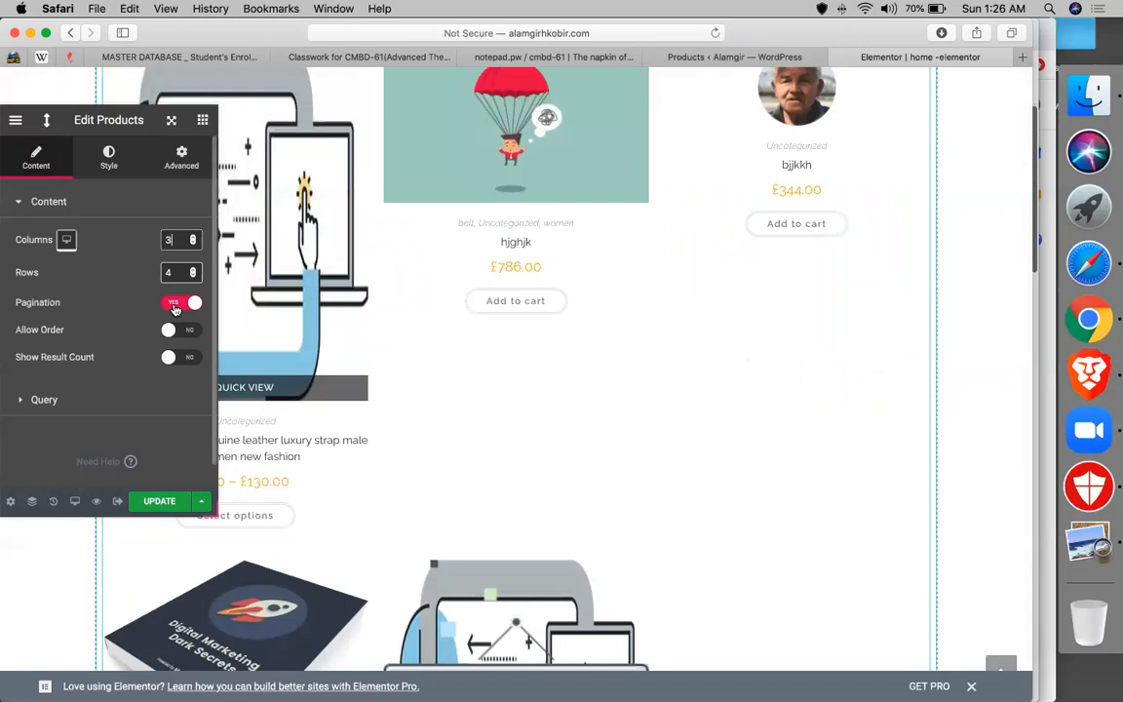
left_click(183, 358)
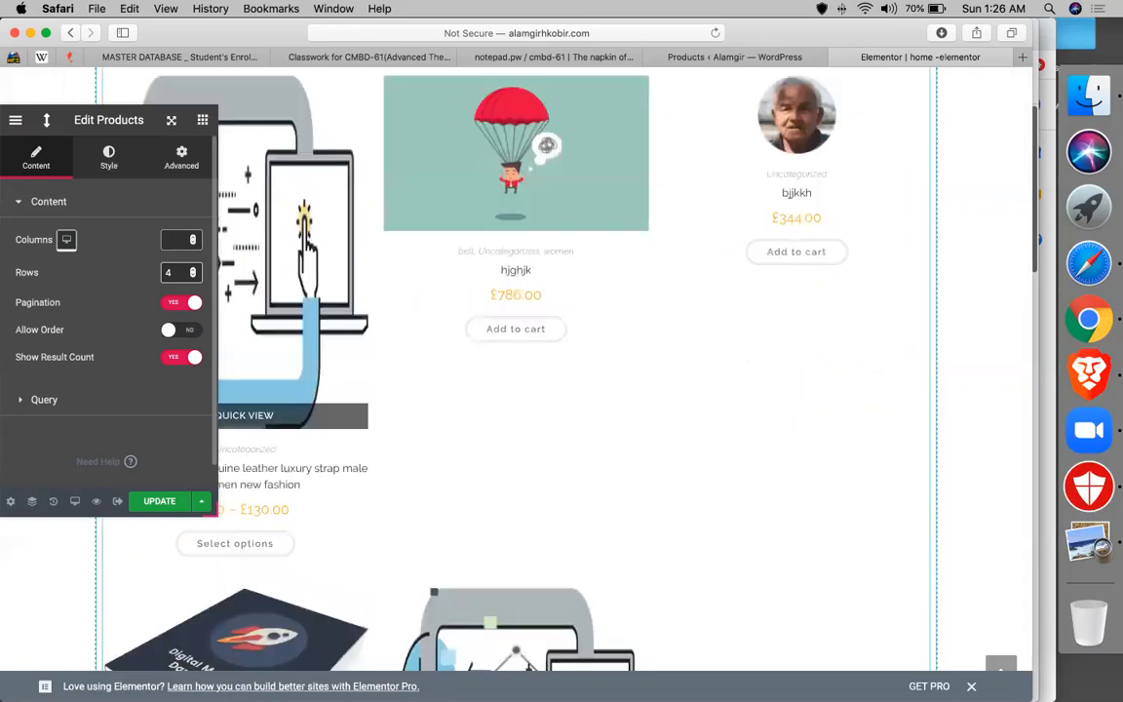
type("35")
key("BackSpace")
key("BackSpace")
type("5")
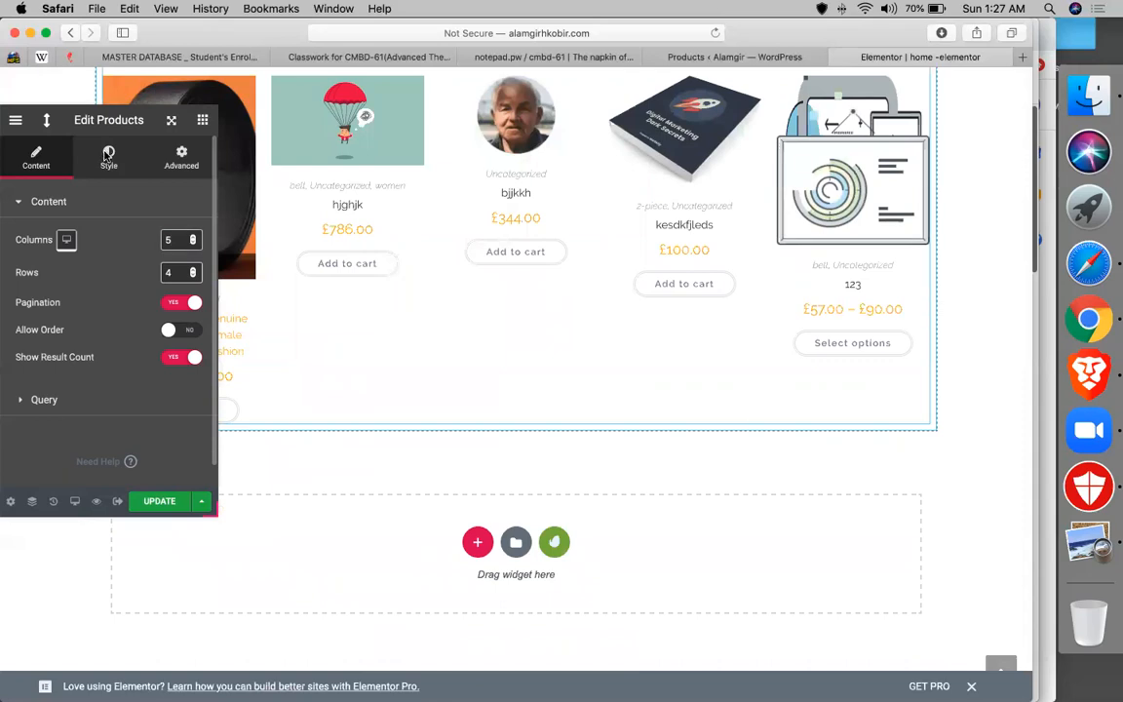
- Look over the widget's Style settings, then return to the Content settings
left_click(108, 155)
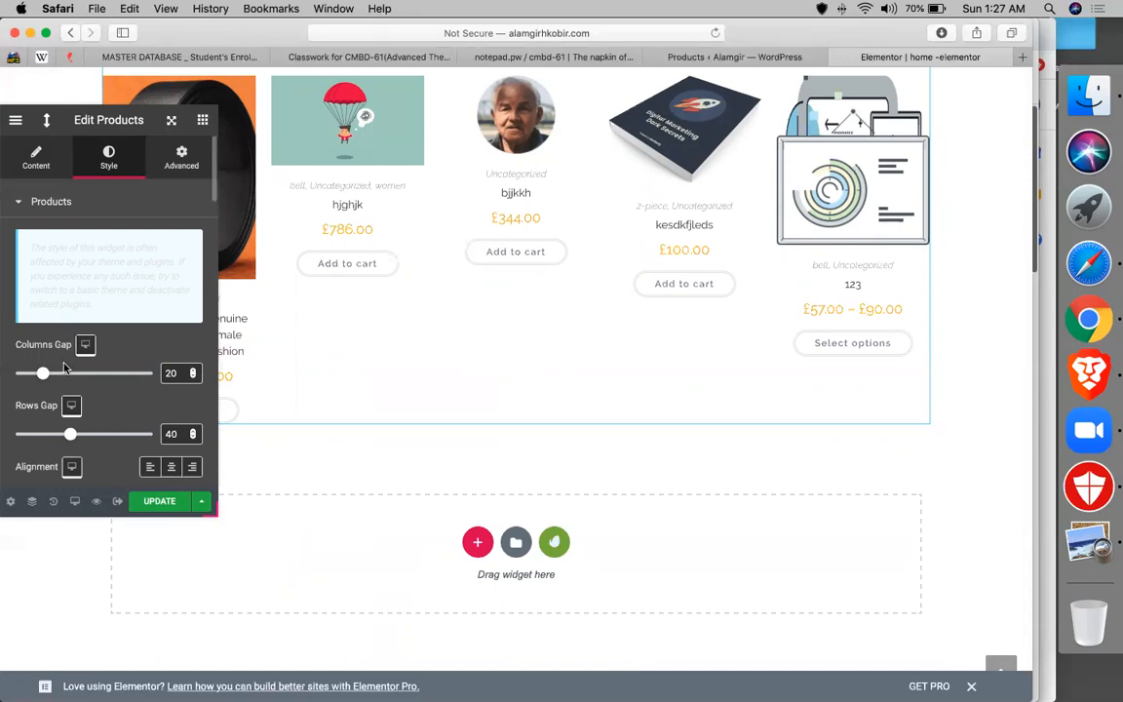
scroll(62, 329, "down", 5)
scroll(60, 326, "up", 5)
scroll(78, 302, "down", 7)
scroll(59, 214, "up", 5)
left_click(34, 158)
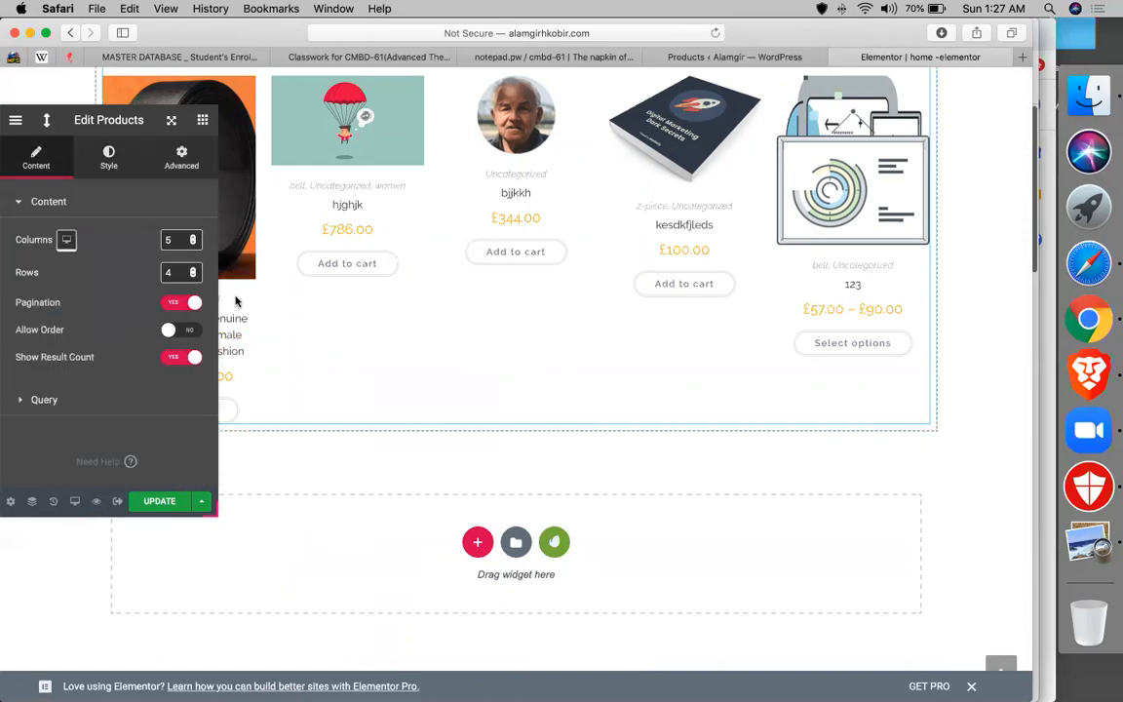
- Review the product query filters, keeping the date filter at All and ordering by Date DESC
left_click(39, 400)
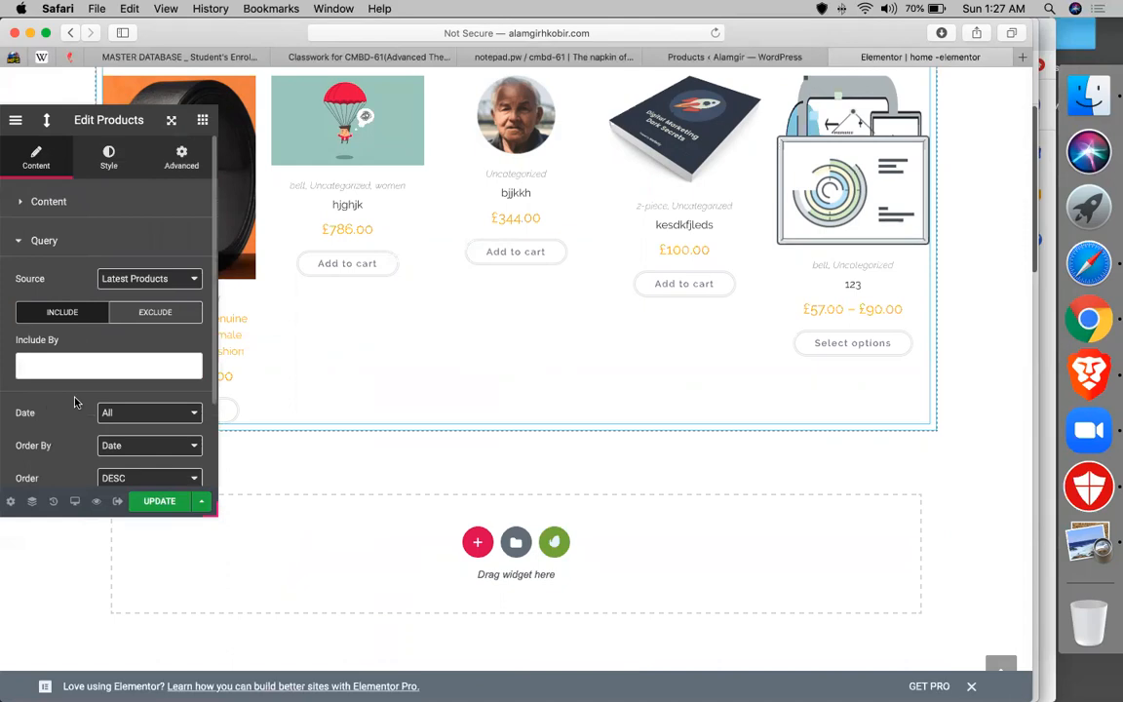
scroll(177, 329, "down", 2)
left_click(153, 306)
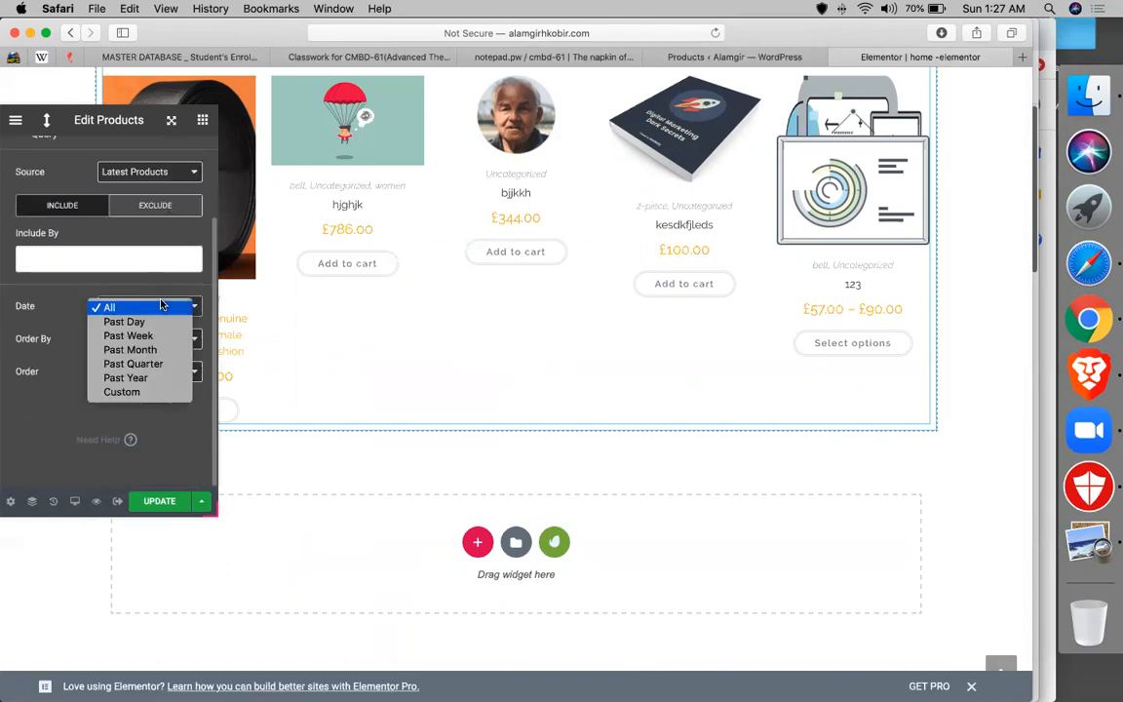
left_click(61, 409)
left_click(126, 345)
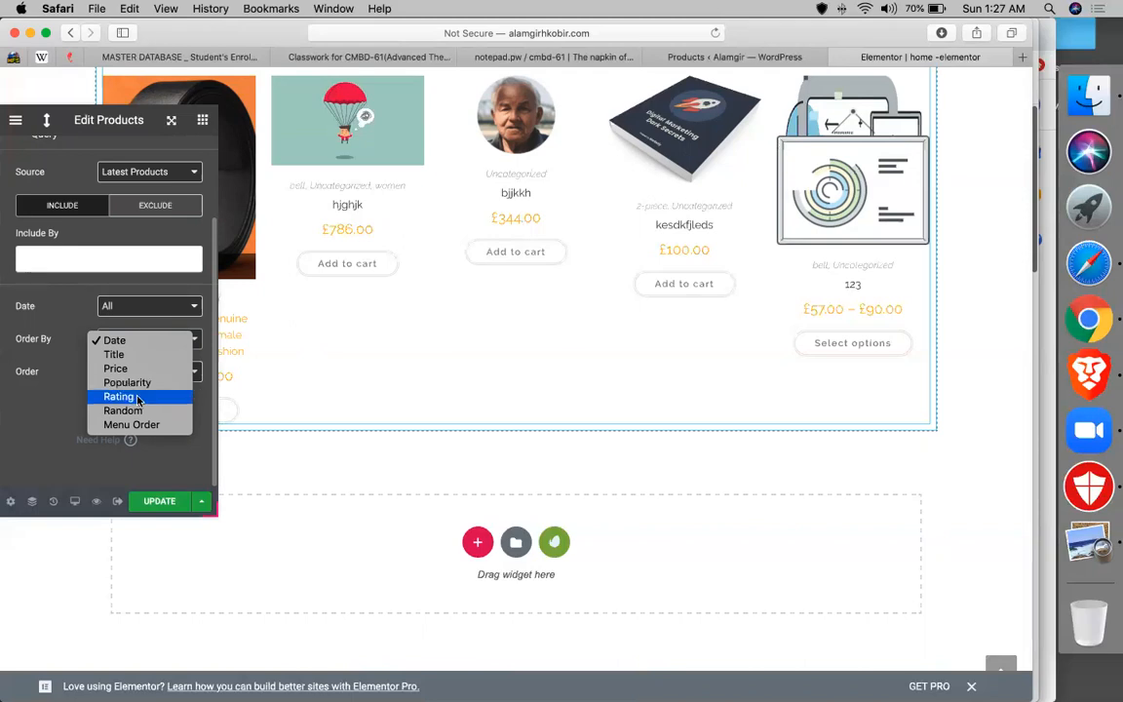
left_click(55, 362)
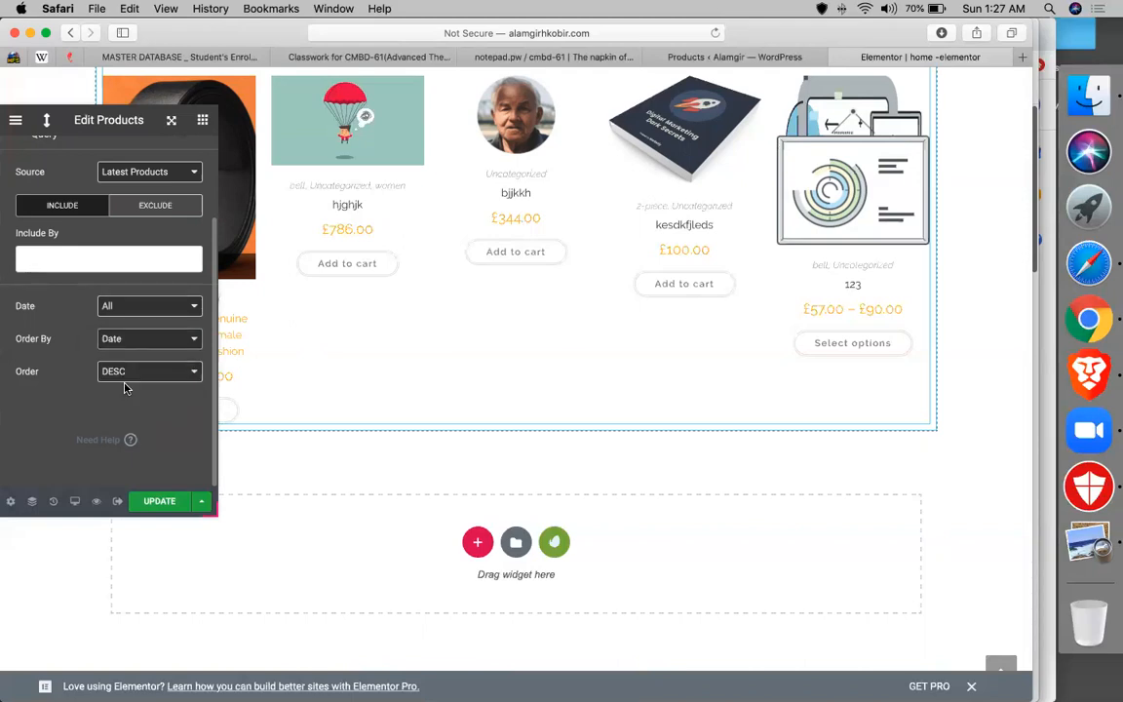
left_click(112, 372)
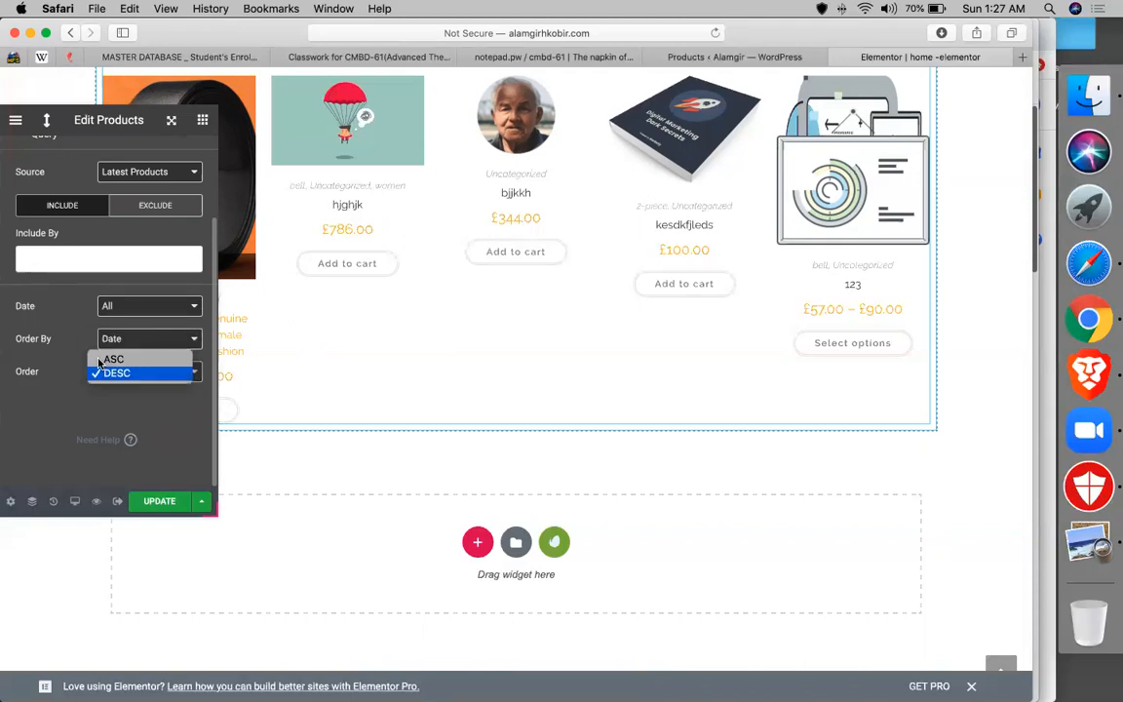
left_click(40, 429)
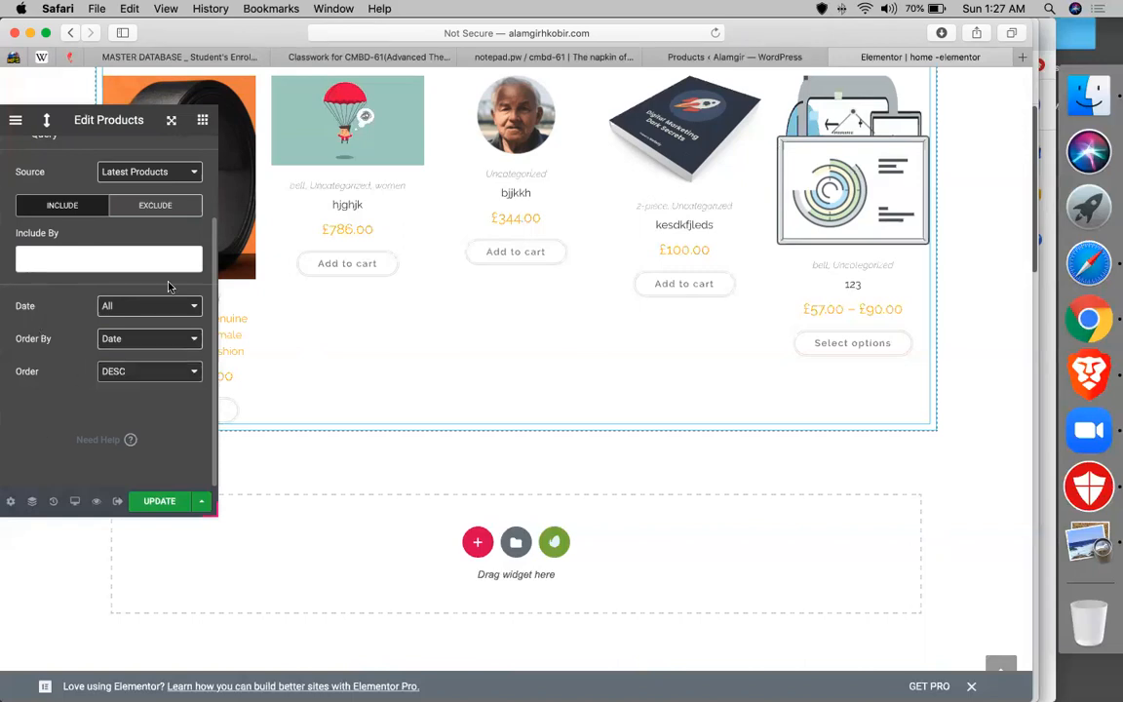
- Set the Products widget's query Source to Manual Selection
left_click(137, 174)
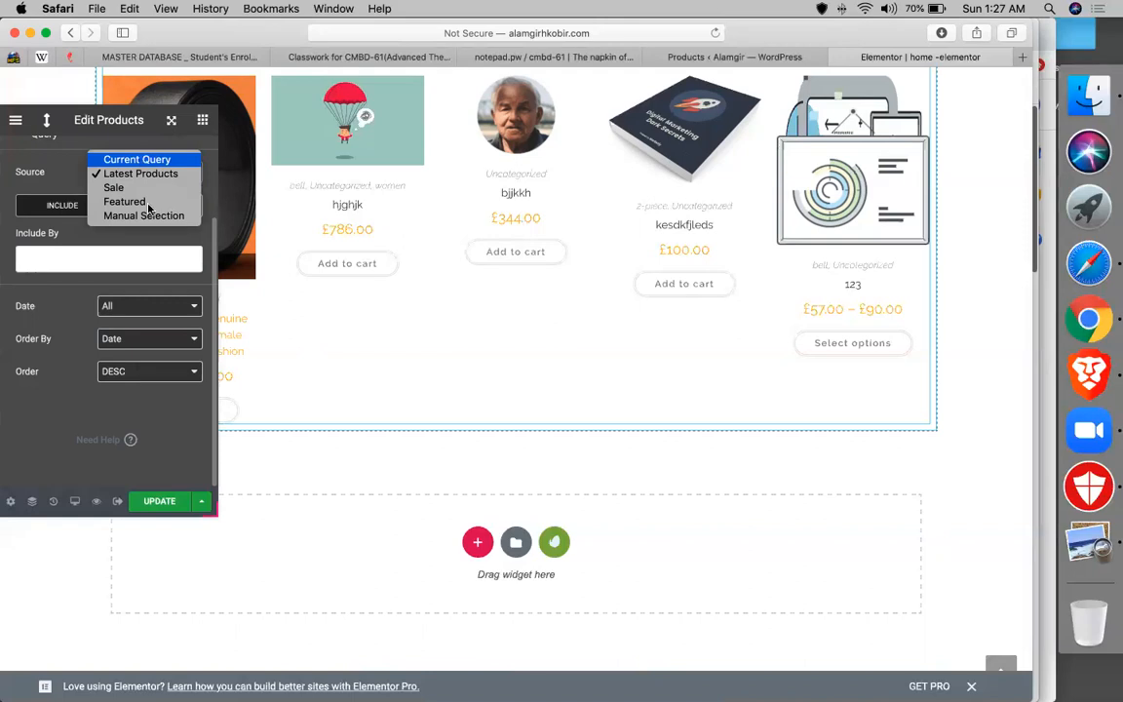
left_click(148, 216)
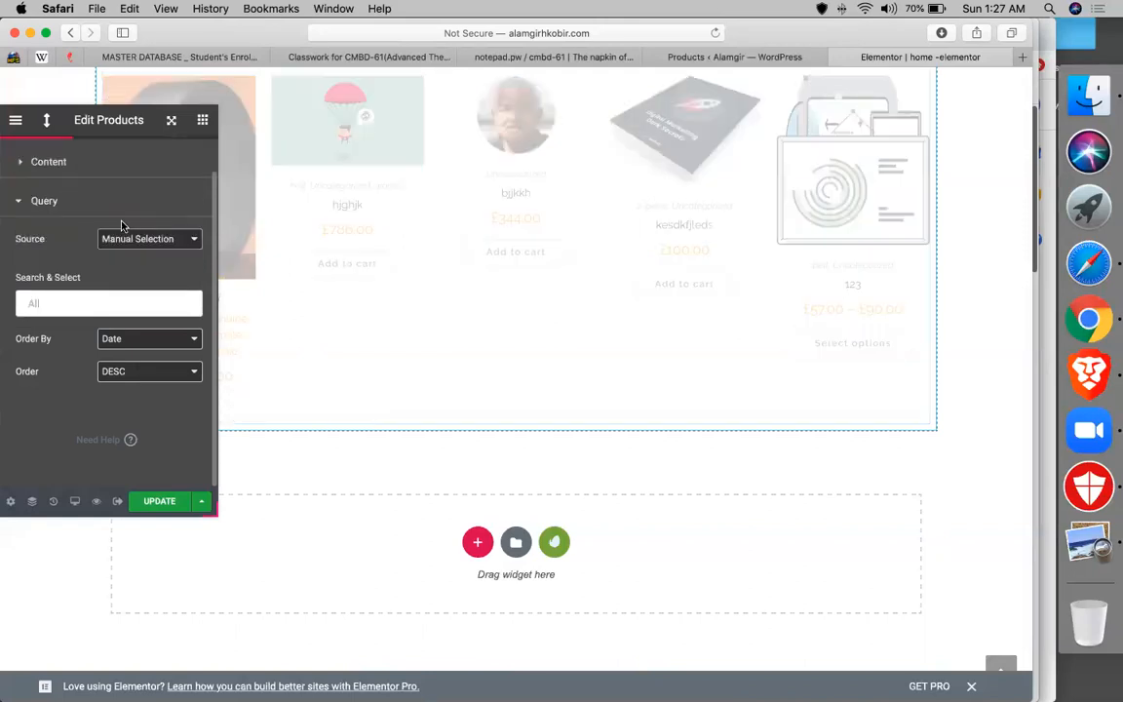
left_click(87, 301)
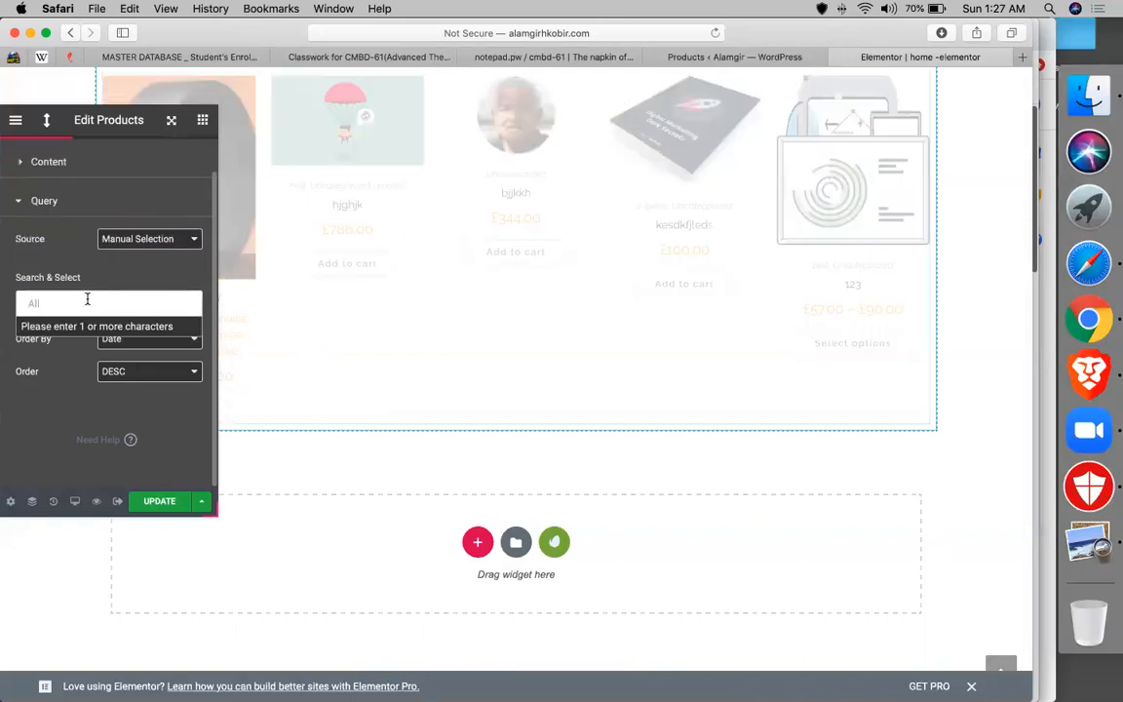
left_click(155, 239)
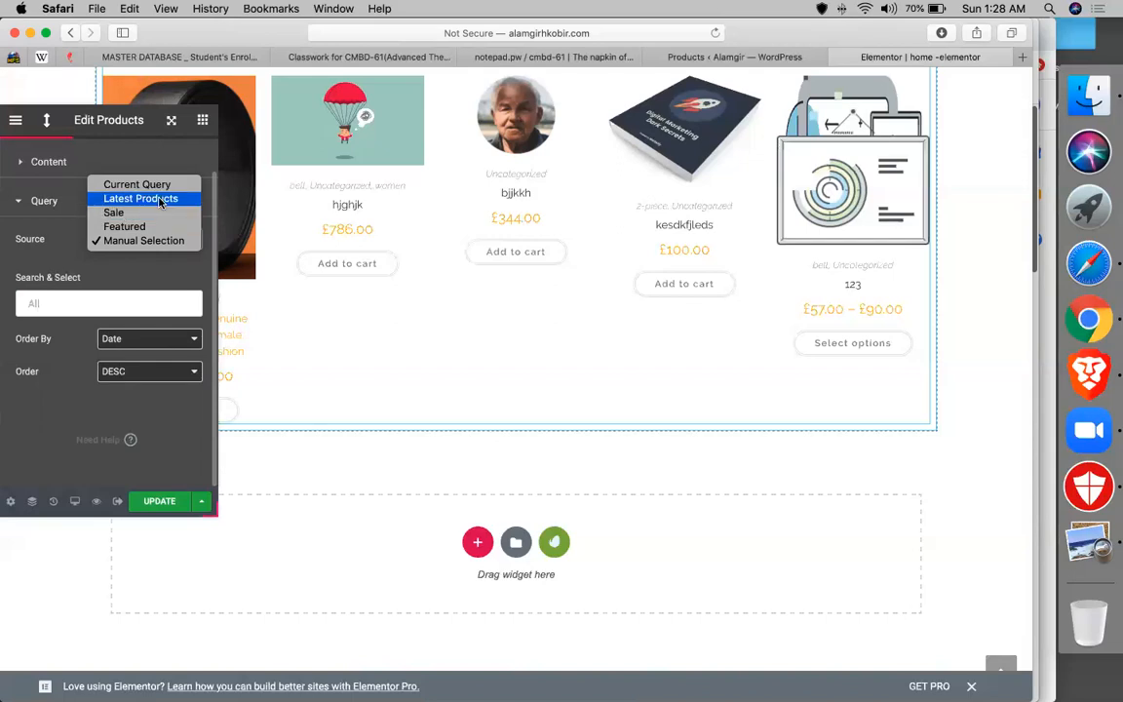
left_click(69, 356)
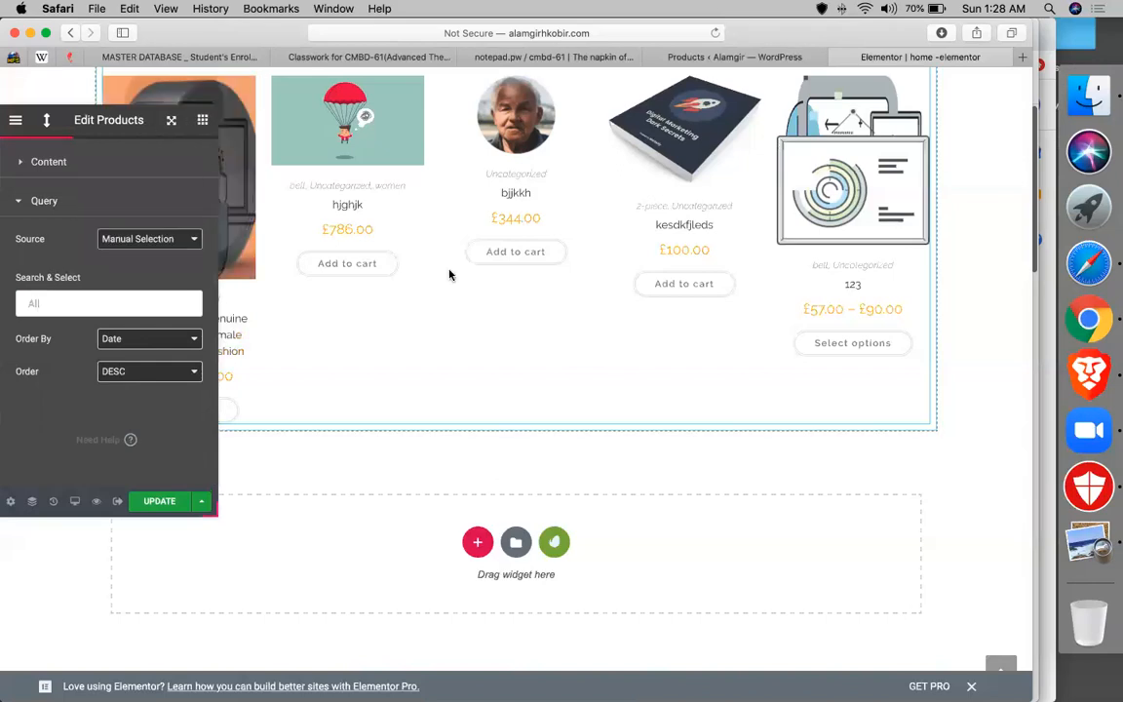
scroll(561, 275, "up", 3)
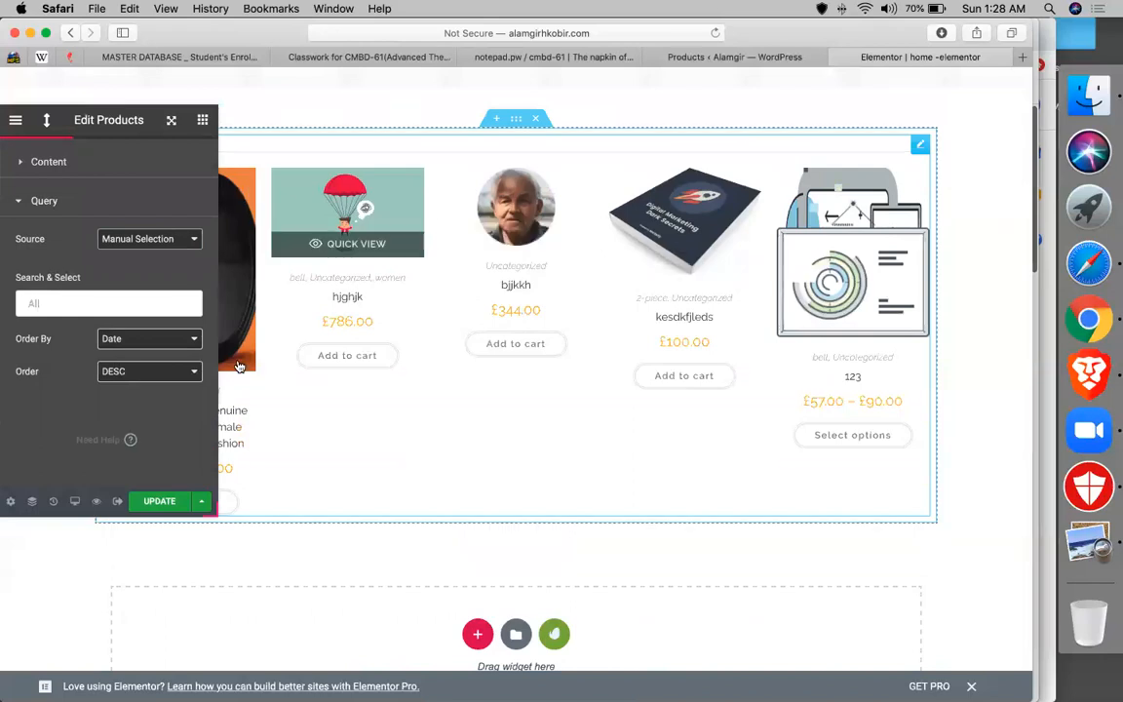
scroll(239, 366, "down", 3)
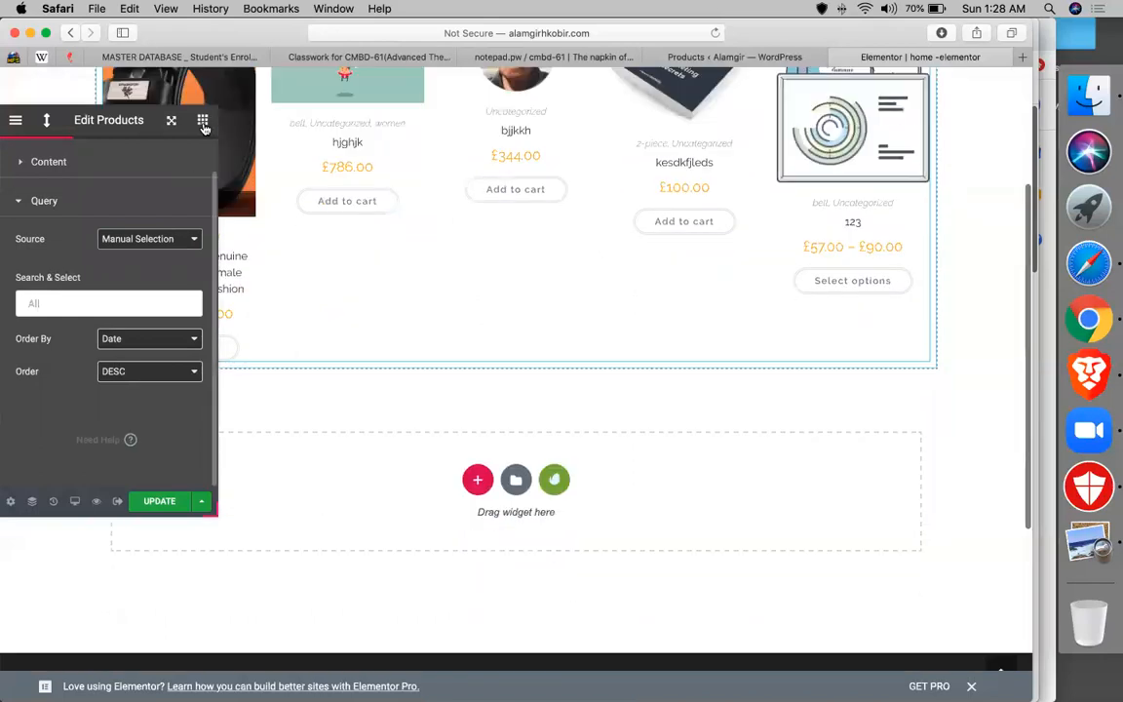
- Drag the WooCommerce Product Categories widget into the empty section below the product grid
left_click(203, 120)
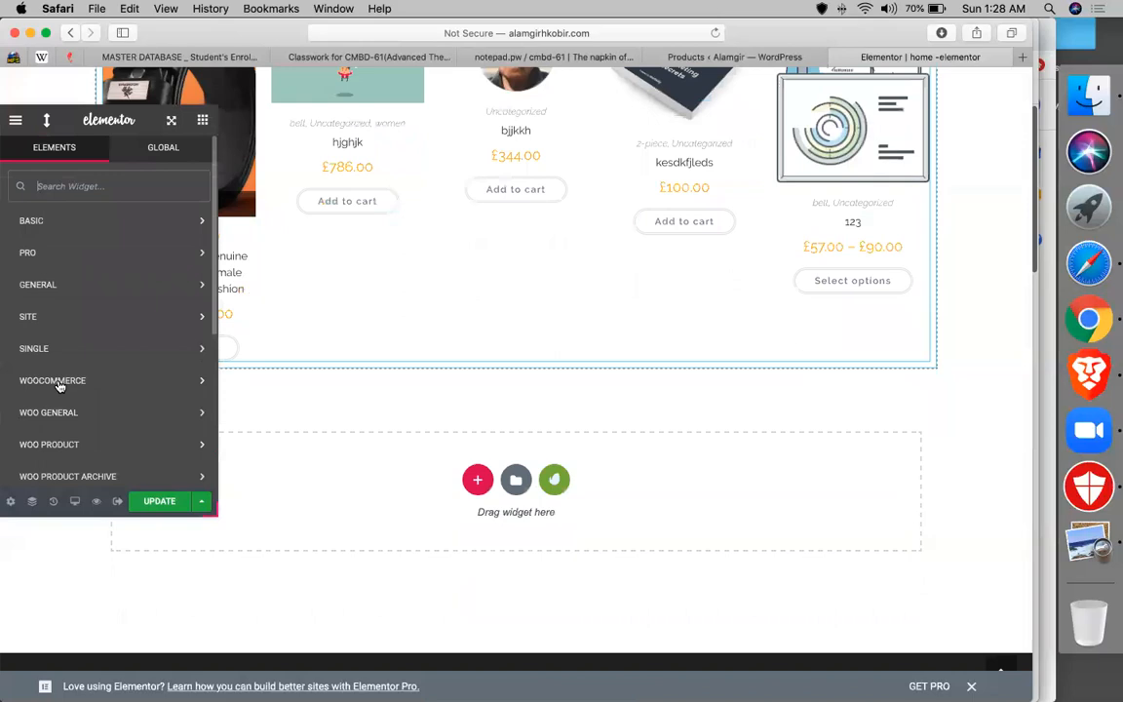
left_click(65, 332)
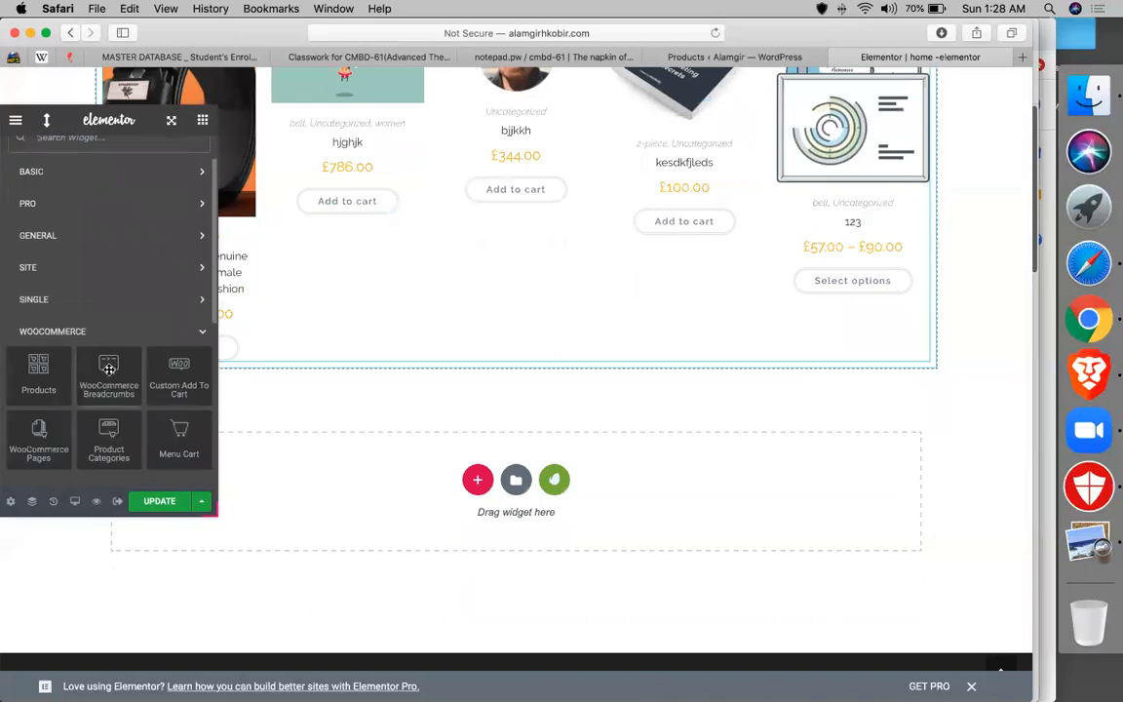
scroll(163, 406, "down", 1)
scroll(386, 403, "down", 1)
left_click_drag(112, 380, 464, 426)
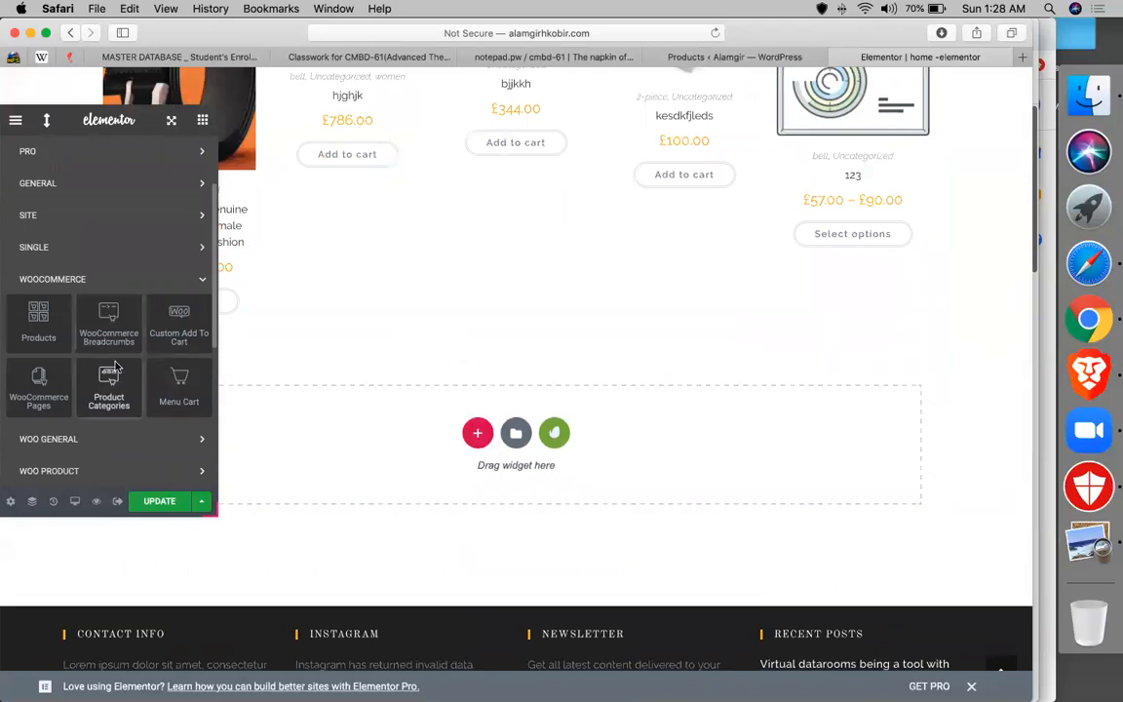
left_click_drag(109, 374, 110, 375)
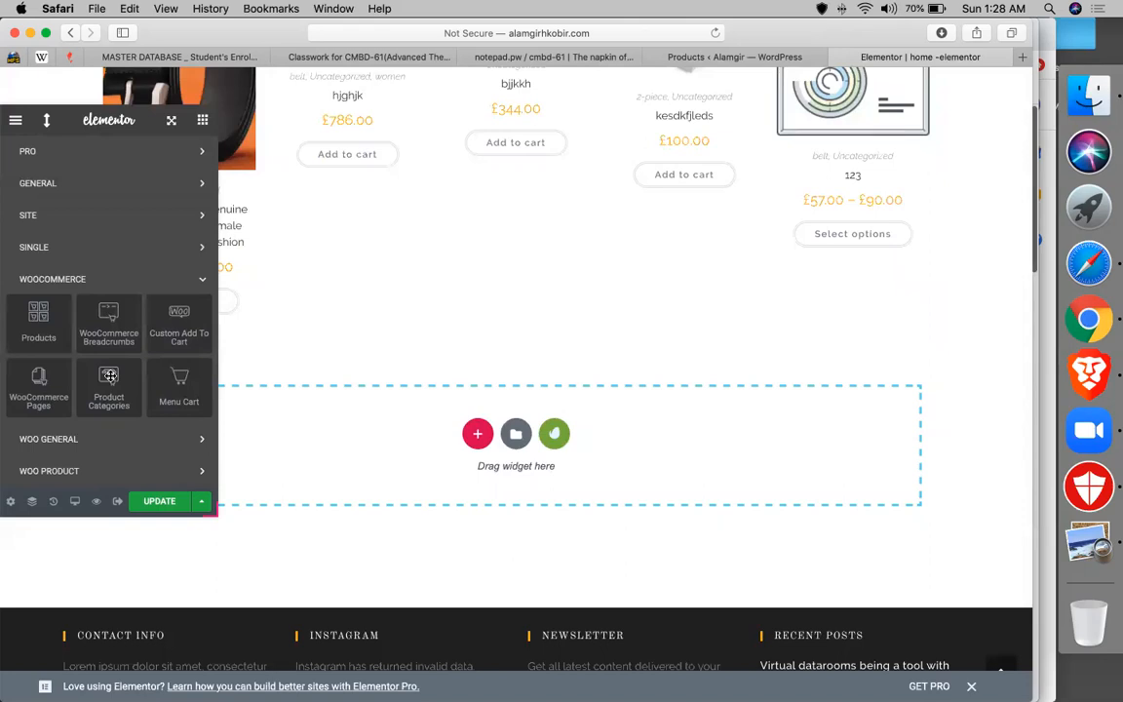
left_click_drag(109, 375, 398, 435)
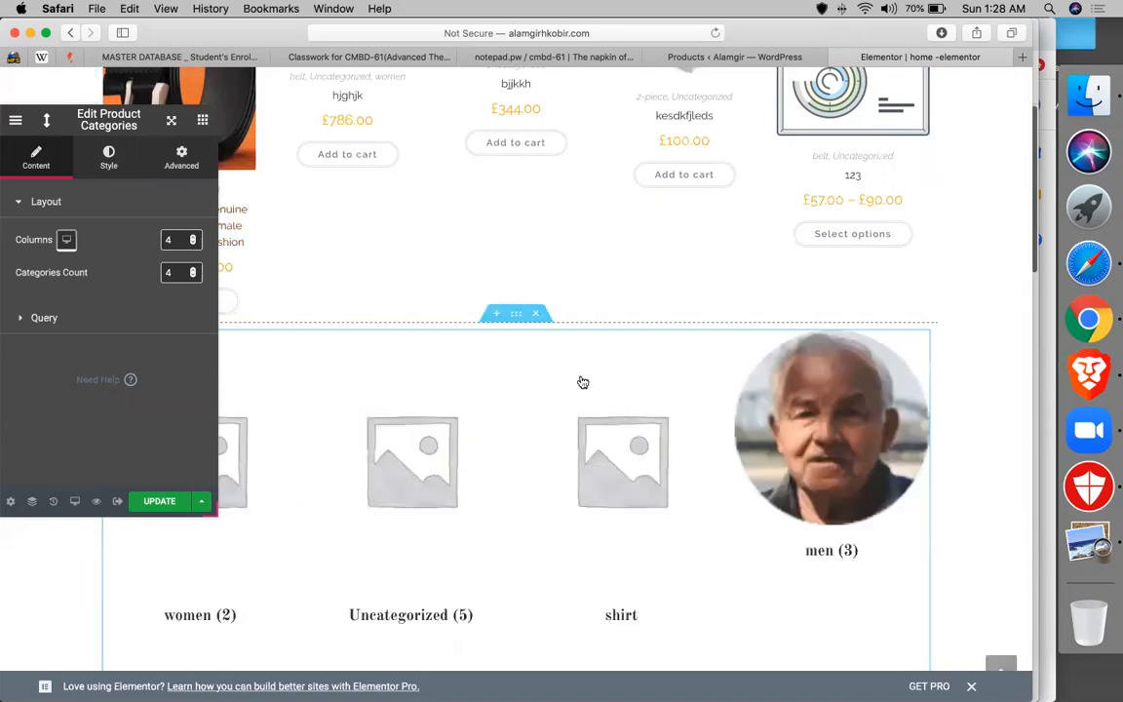
scroll(581, 381, "down", 2)
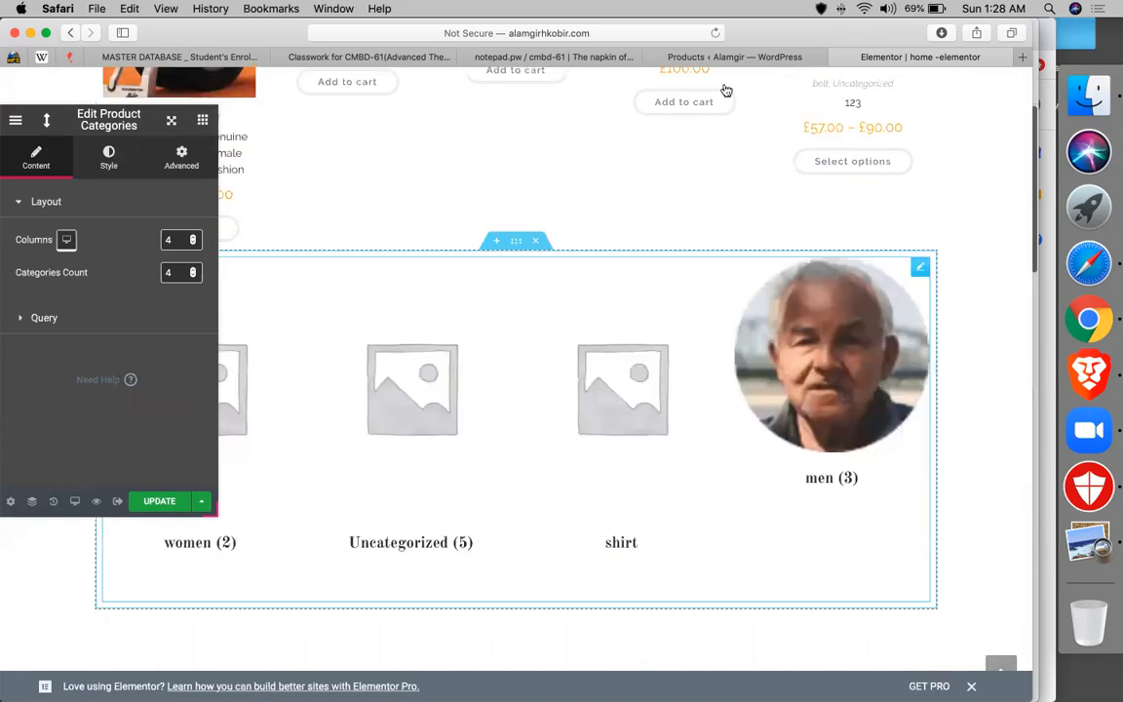
- Review the Products > Categories admin list, then return to the Elementor editor tab
left_click(676, 53)
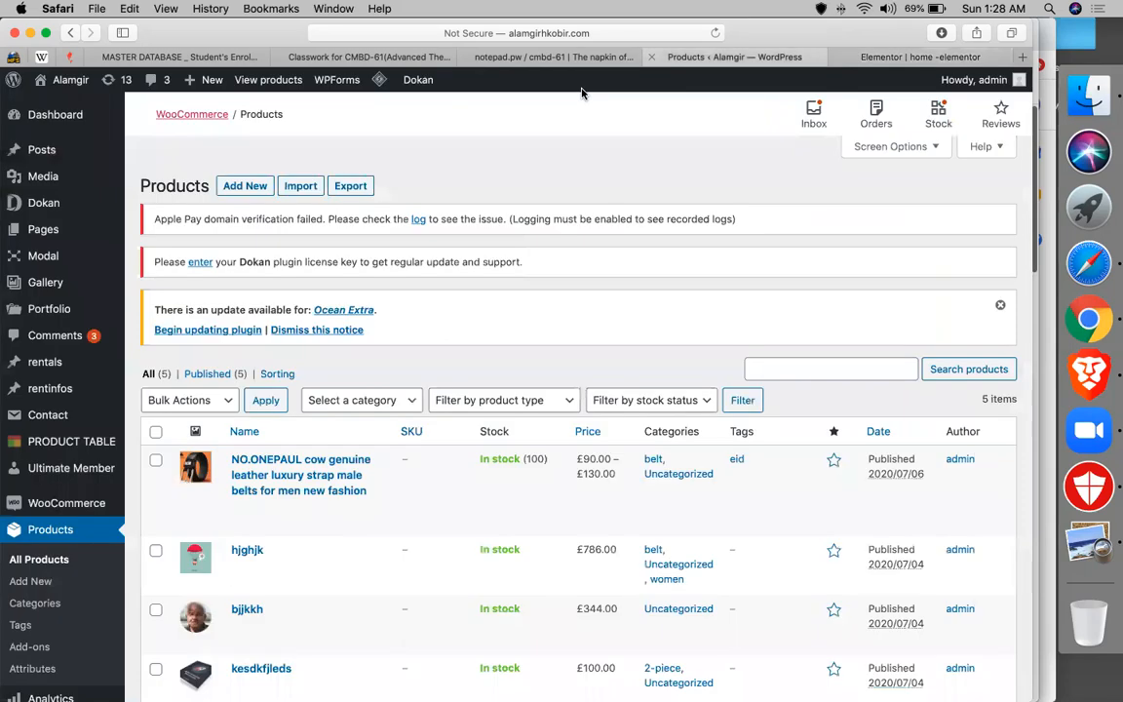
scroll(55, 517, "down", 3)
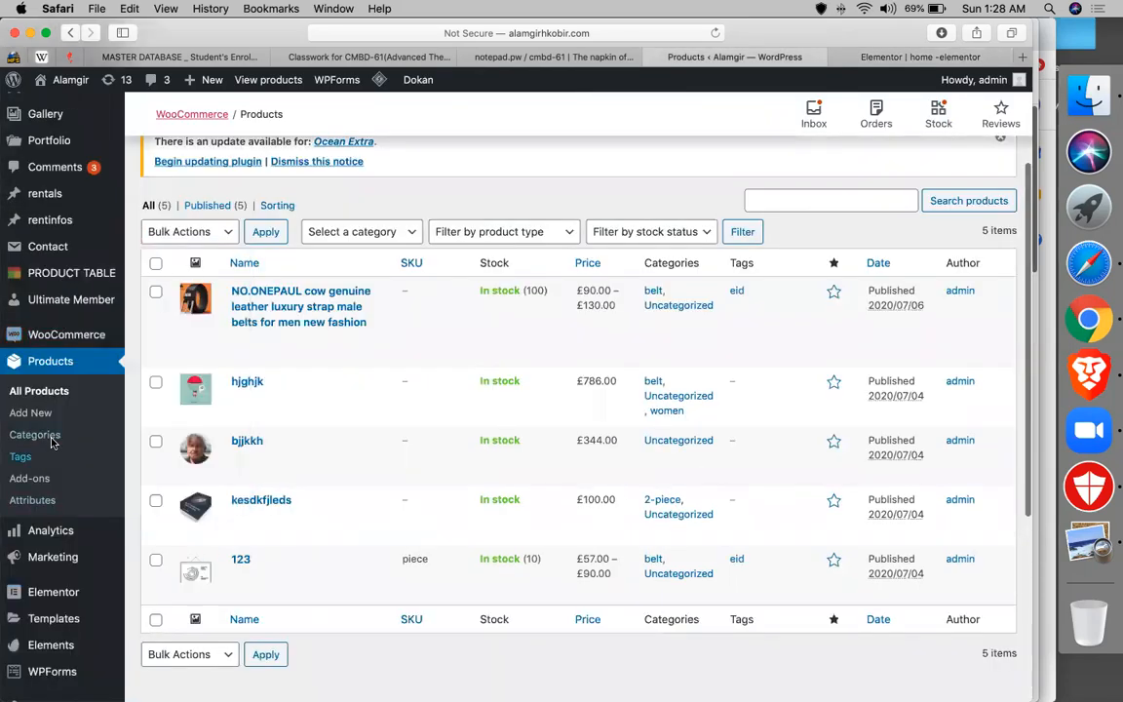
left_click(53, 441)
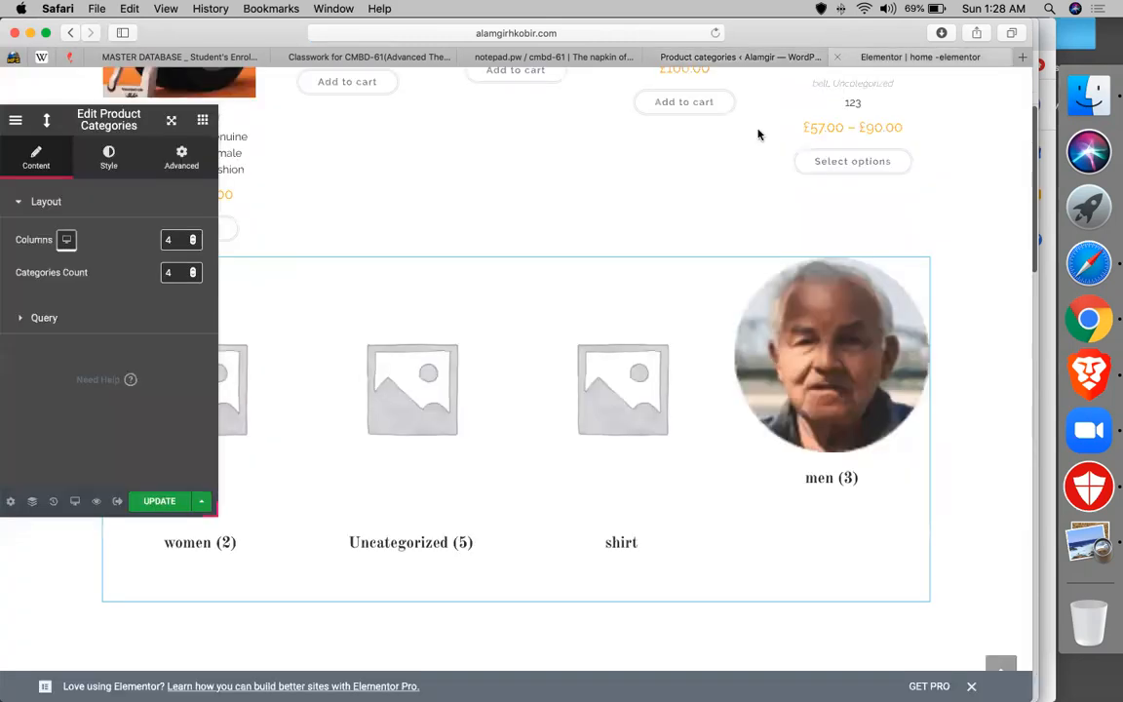
left_click(736, 59)
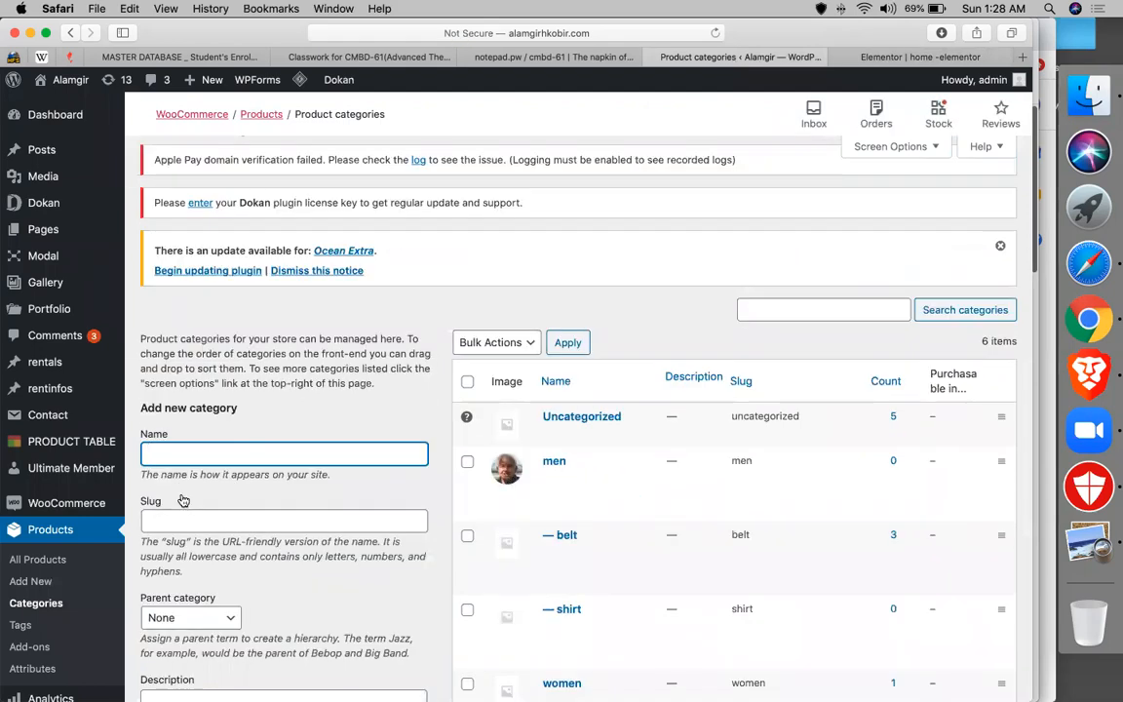
scroll(184, 500, "down", 5)
scroll(182, 611, "down", 2)
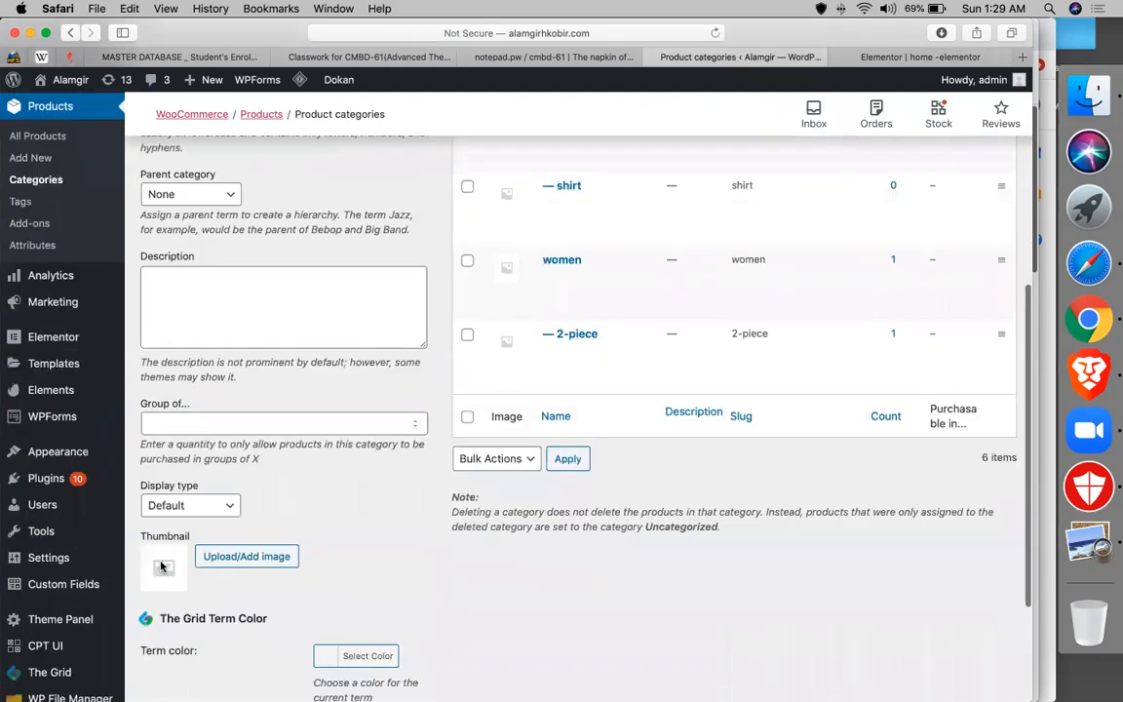
left_click(898, 61)
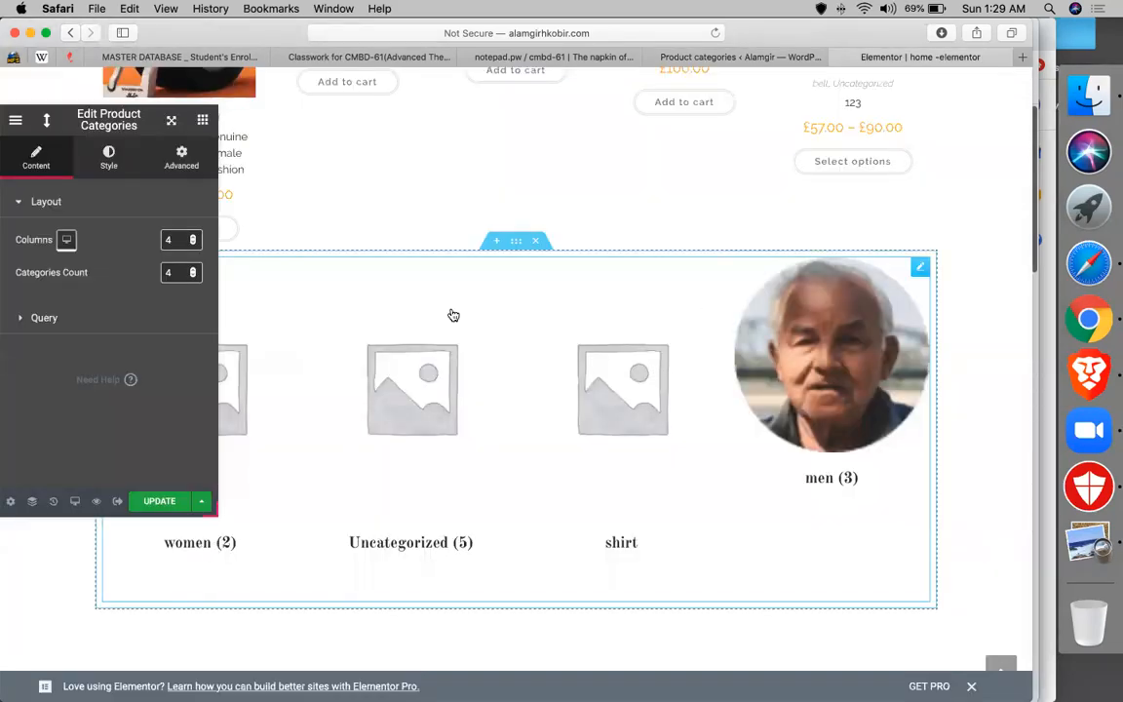
- Change the Product Categories widget's Columns from 4 to 2 and view its style settings
left_click(171, 241)
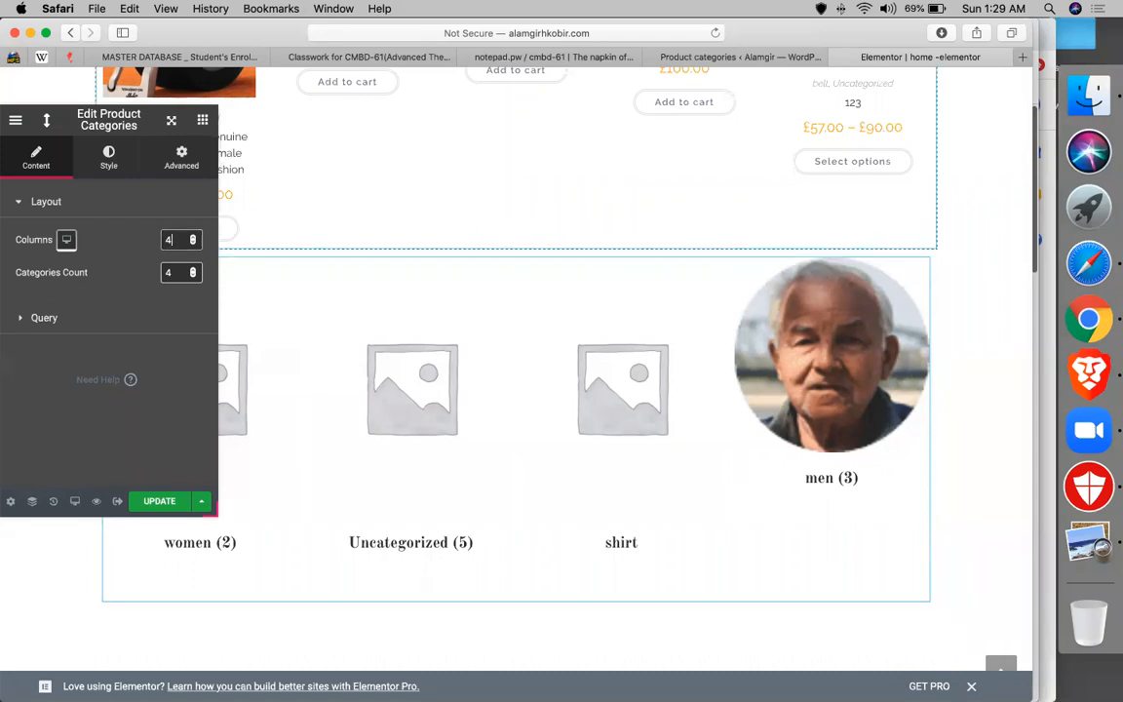
key("BackSpace")
type("2")
scroll(529, 395, "down", 3)
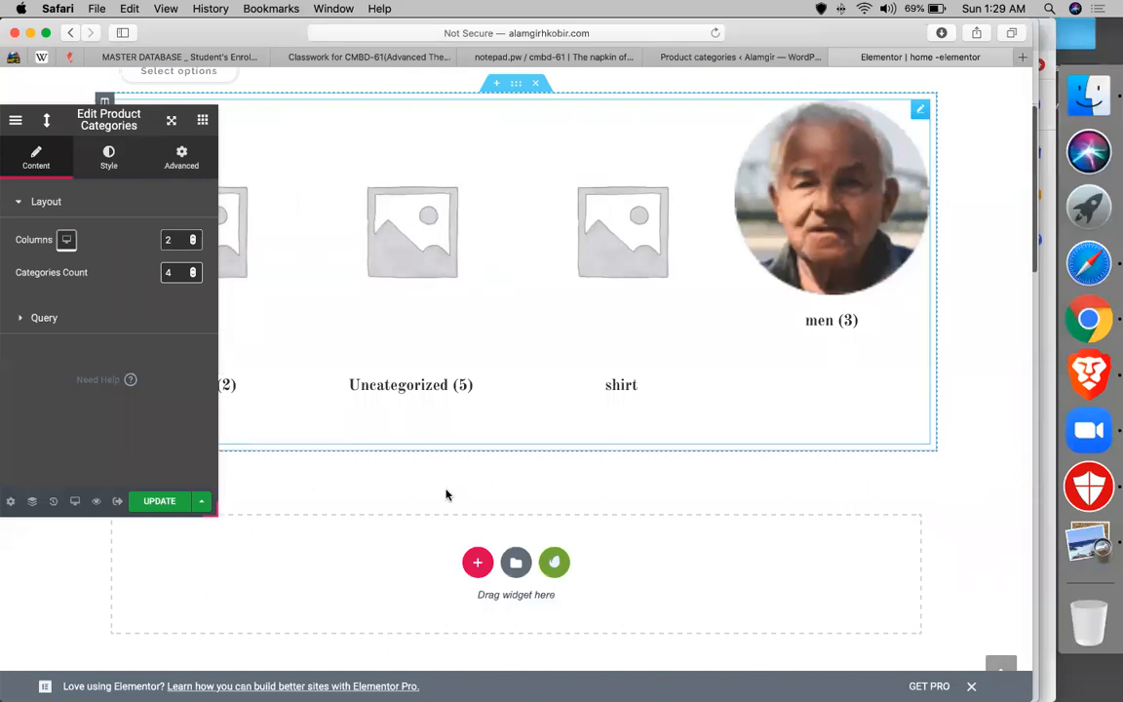
left_click(124, 172)
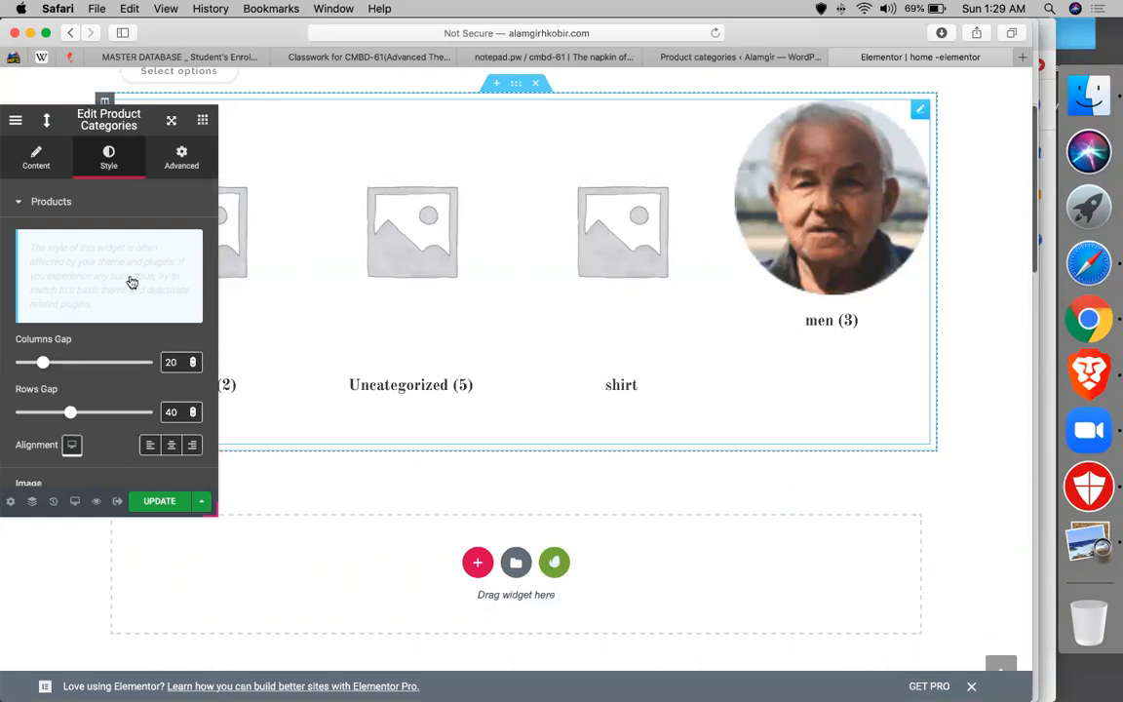
- Expand the WOO GENERAL and WOO PRODUCT widget groups in the widget panel
left_click(67, 380)
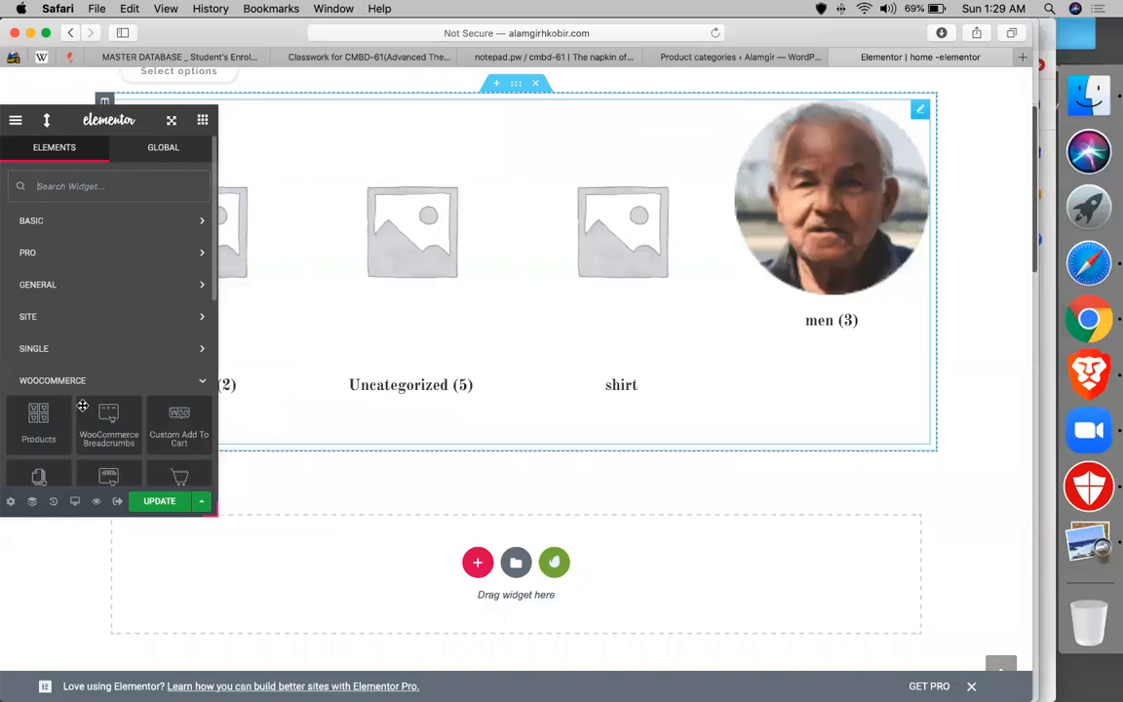
scroll(83, 406, "down", 3)
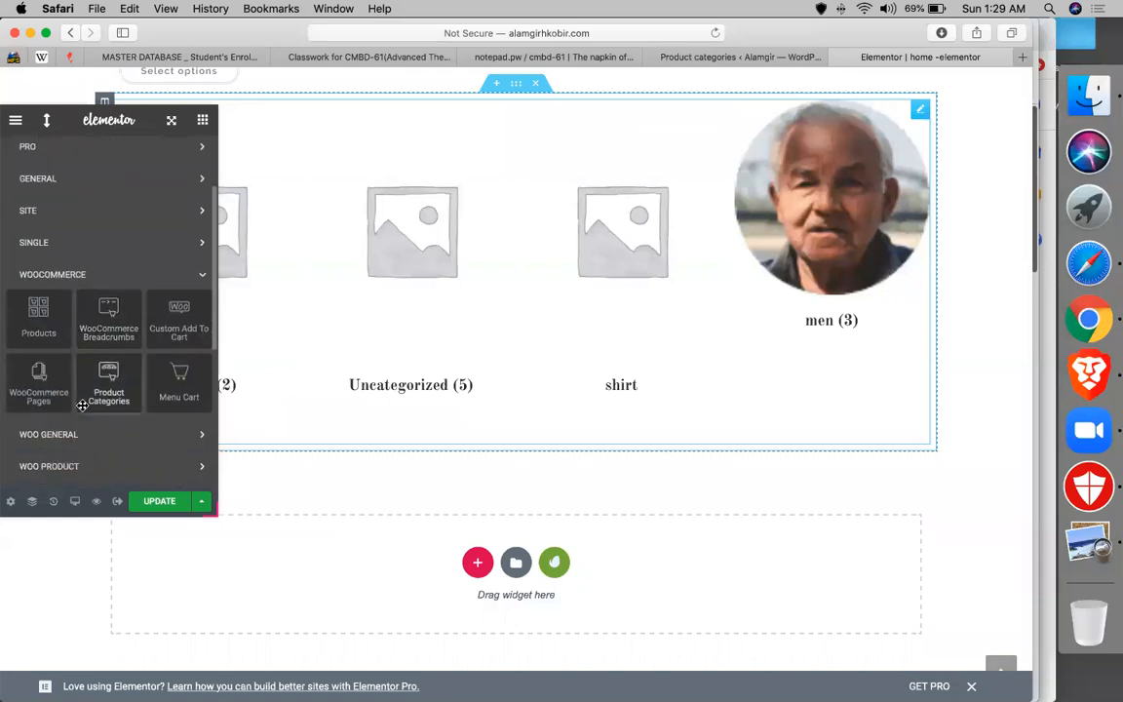
scroll(83, 405, "down", 2)
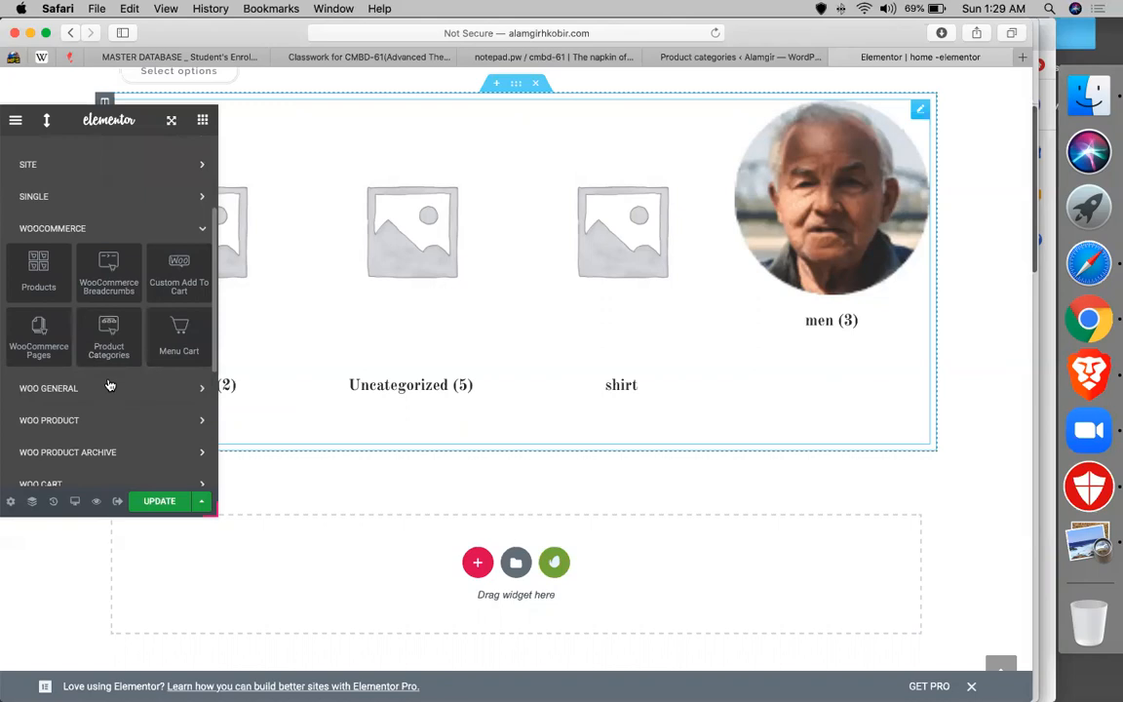
scroll(101, 368, "down", 1)
left_click(101, 366)
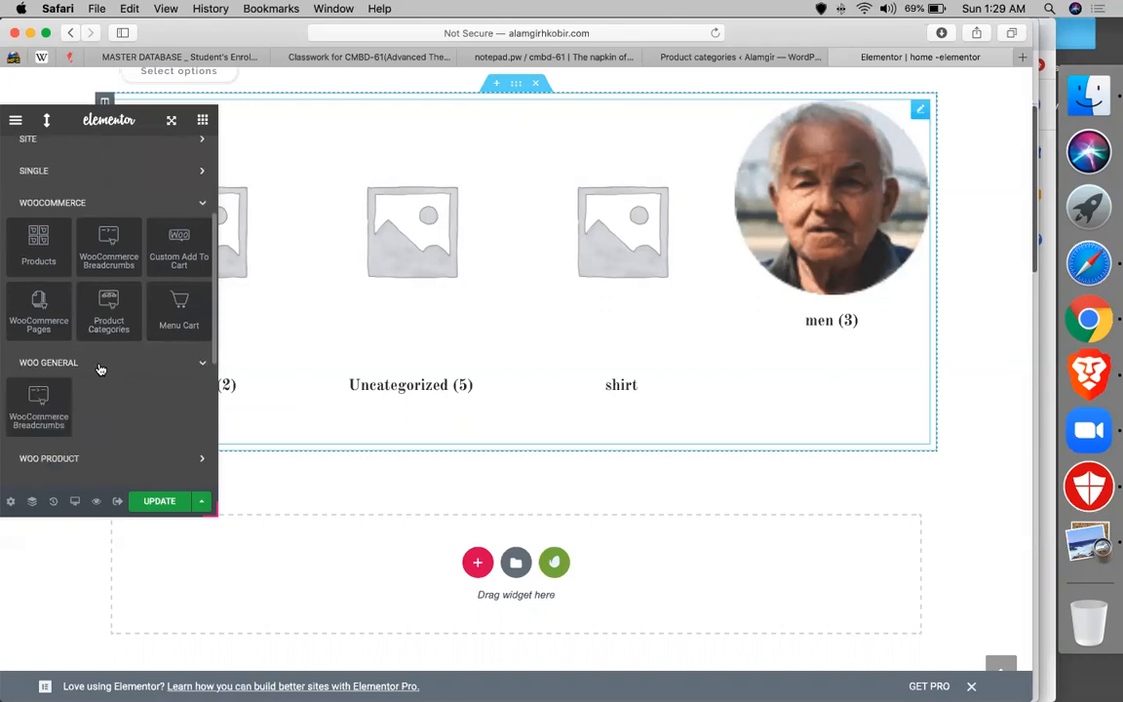
scroll(110, 351, "down", 3)
left_click(110, 342)
- Drag the Woo Product Related widget into the empty section below the categories
scroll(113, 326, "down", 1)
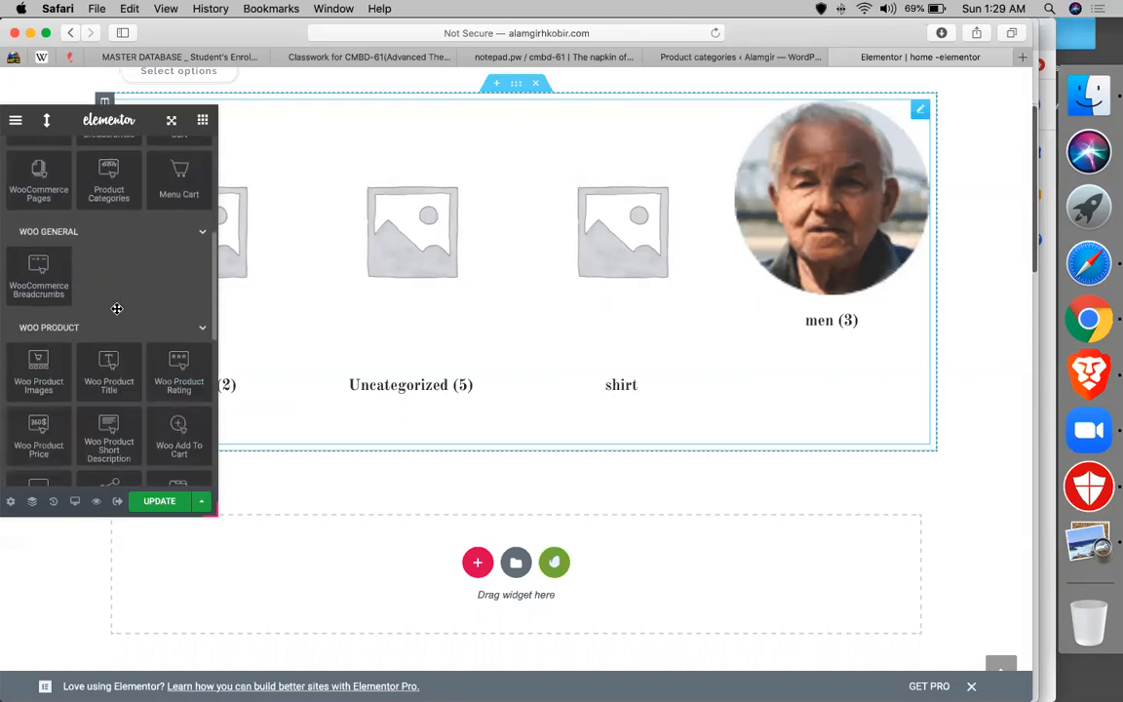
scroll(116, 308, "down", 1)
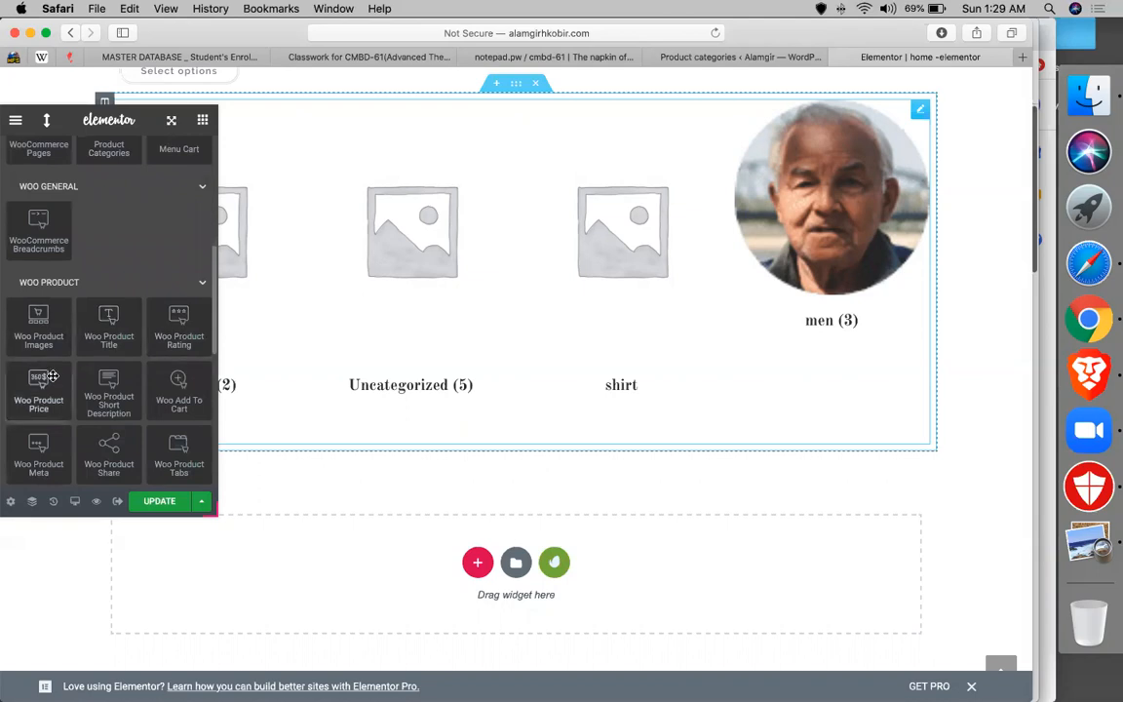
scroll(104, 380, "down", 4)
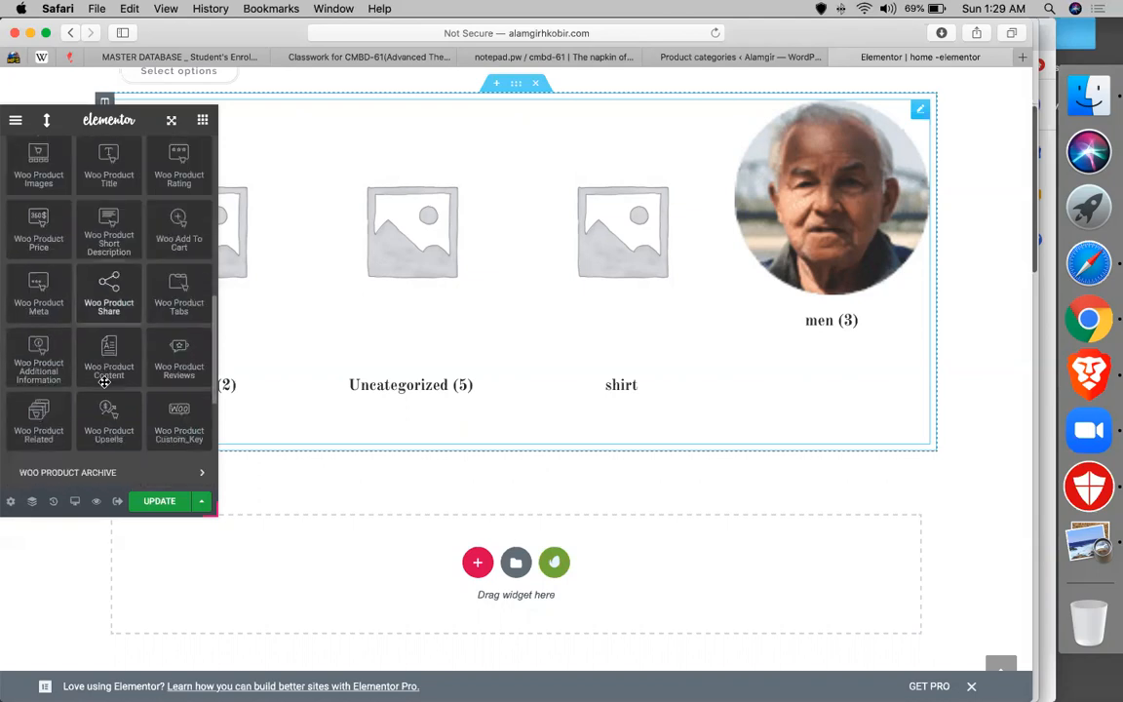
scroll(104, 380, "down", 2)
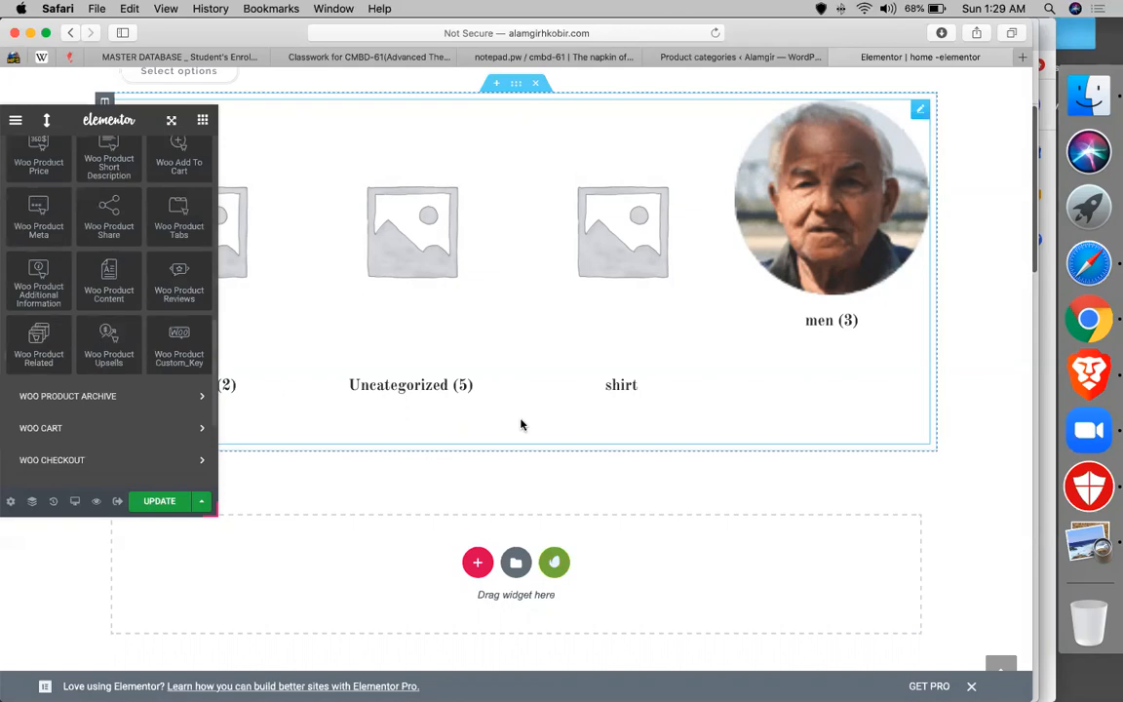
scroll(520, 424, "up", 5)
scroll(520, 424, "down", 4)
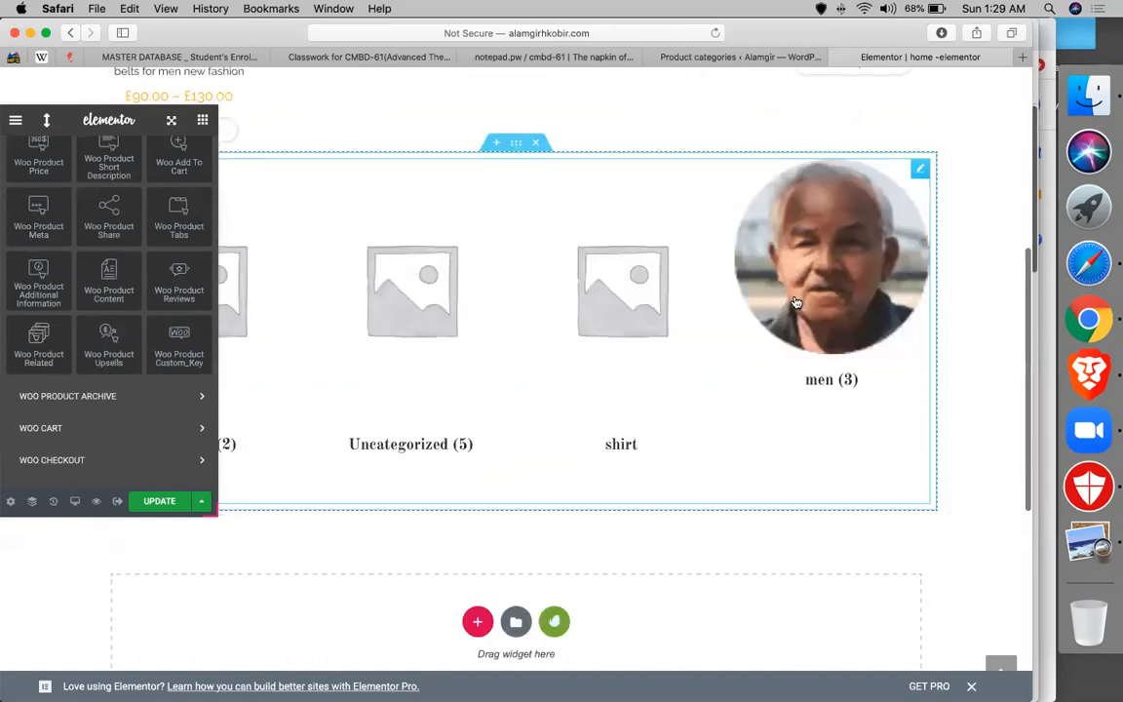
scroll(509, 341, "up", 10)
scroll(509, 341, "down", 14)
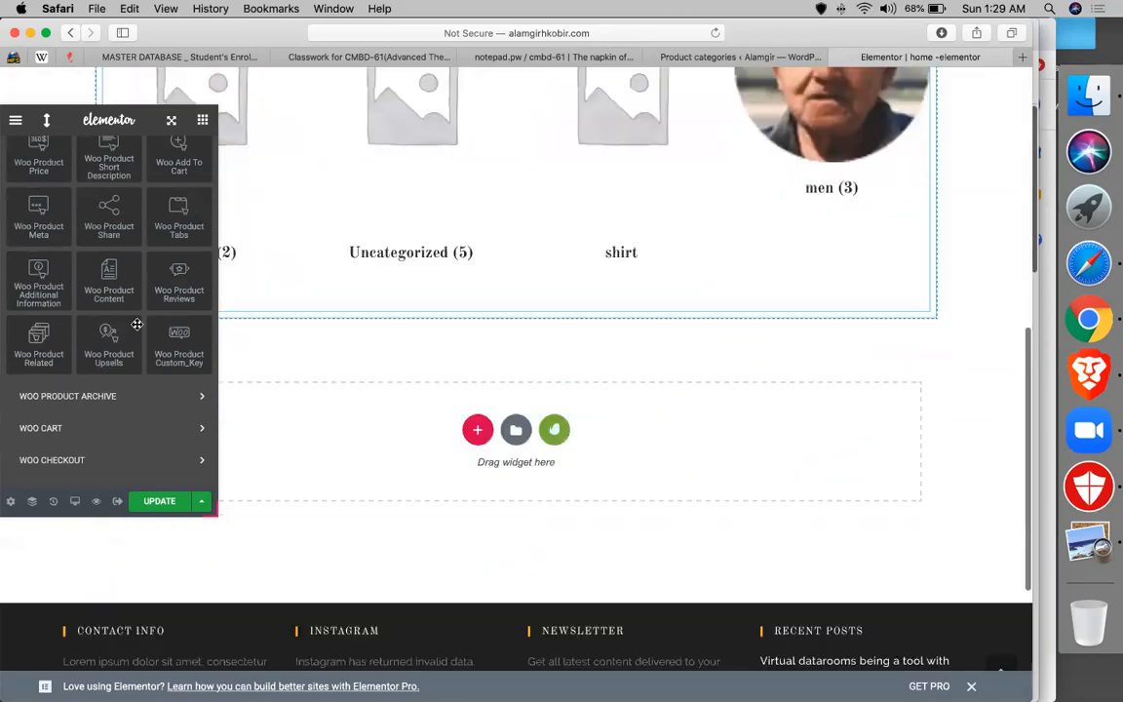
left_click_drag(38, 343, 573, 354)
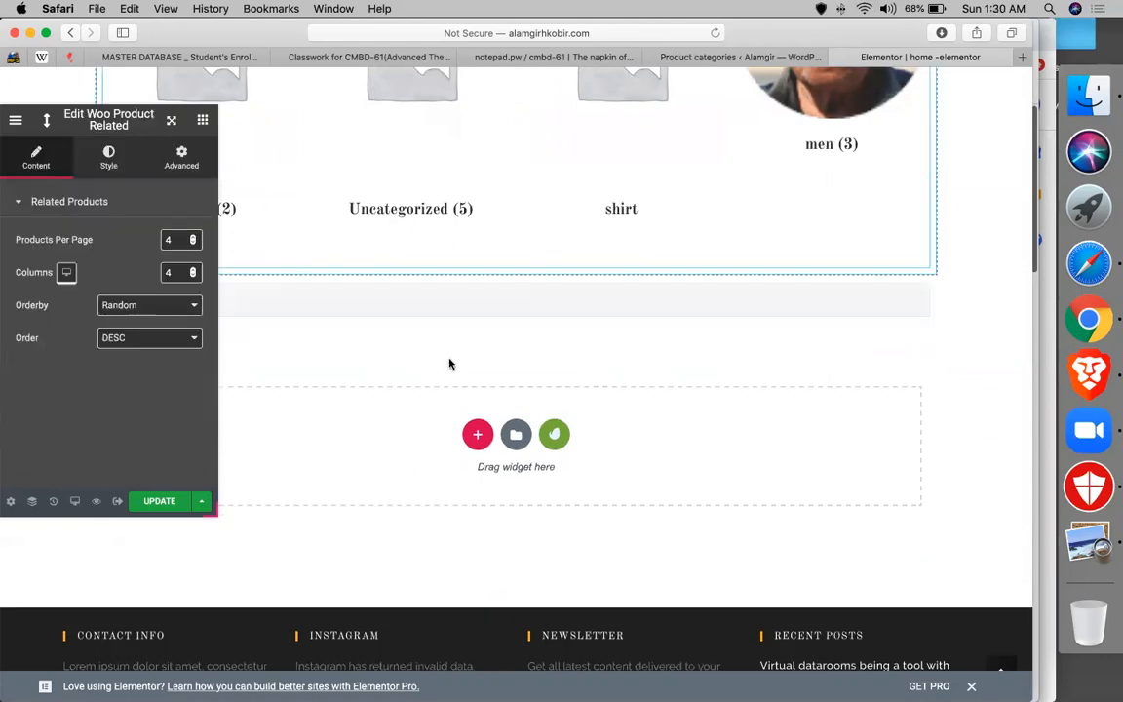
mouse_move(489, 312)
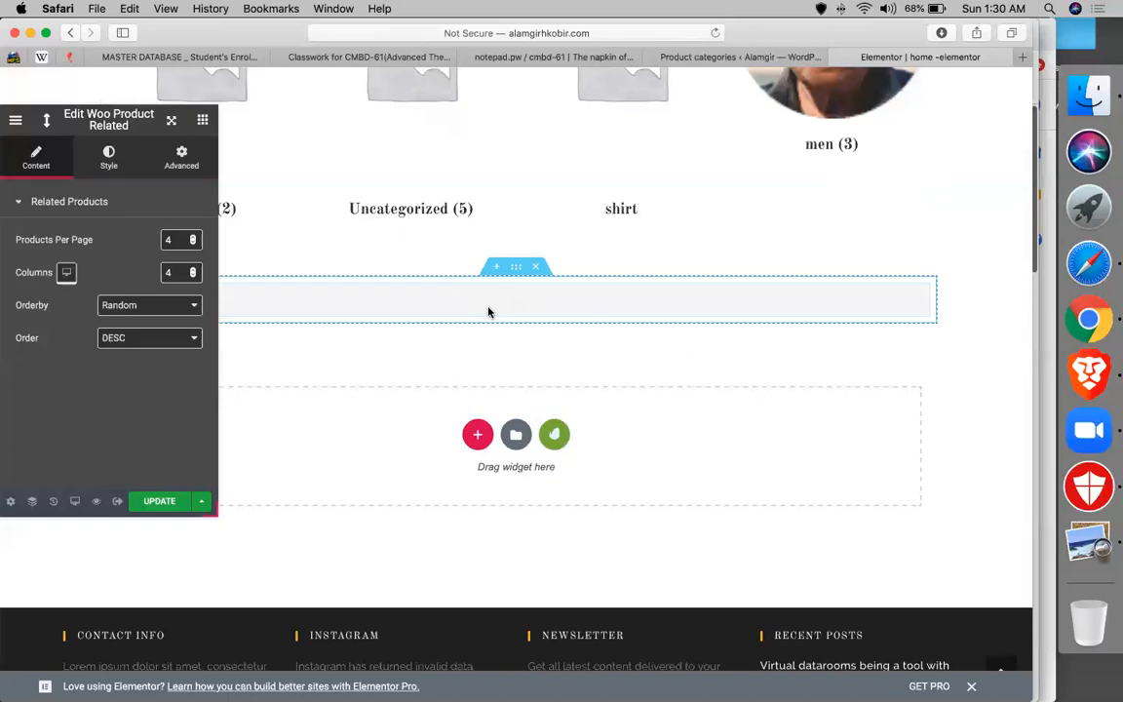
left_click(134, 307)
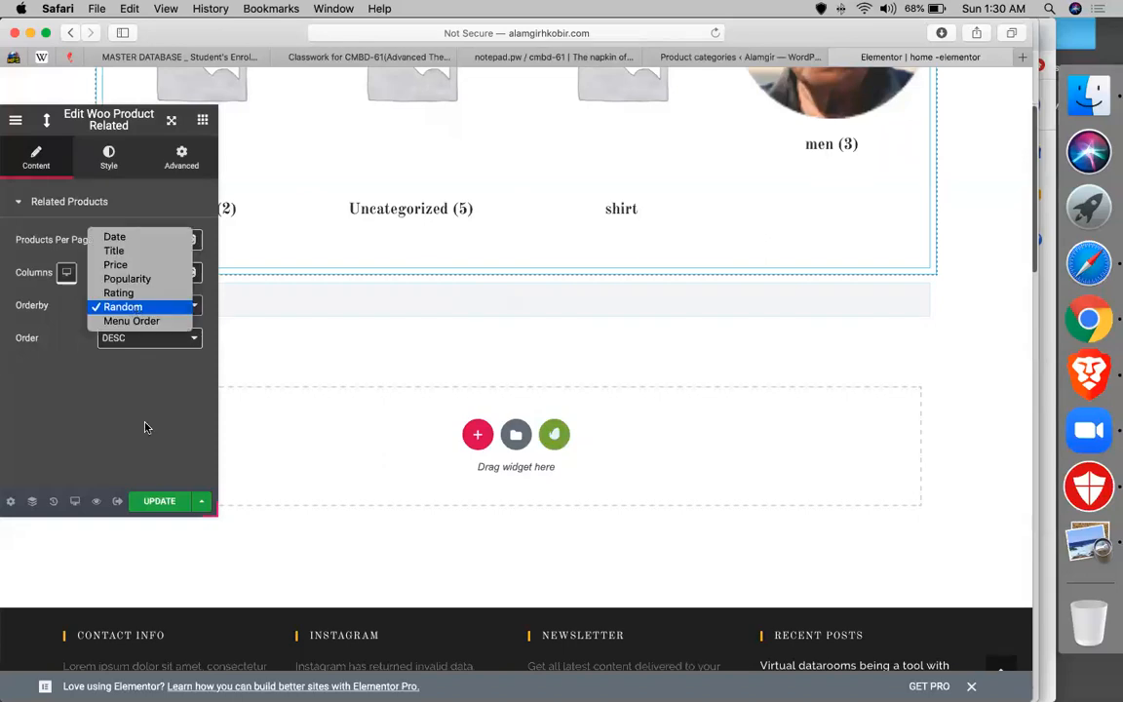
left_click(130, 379)
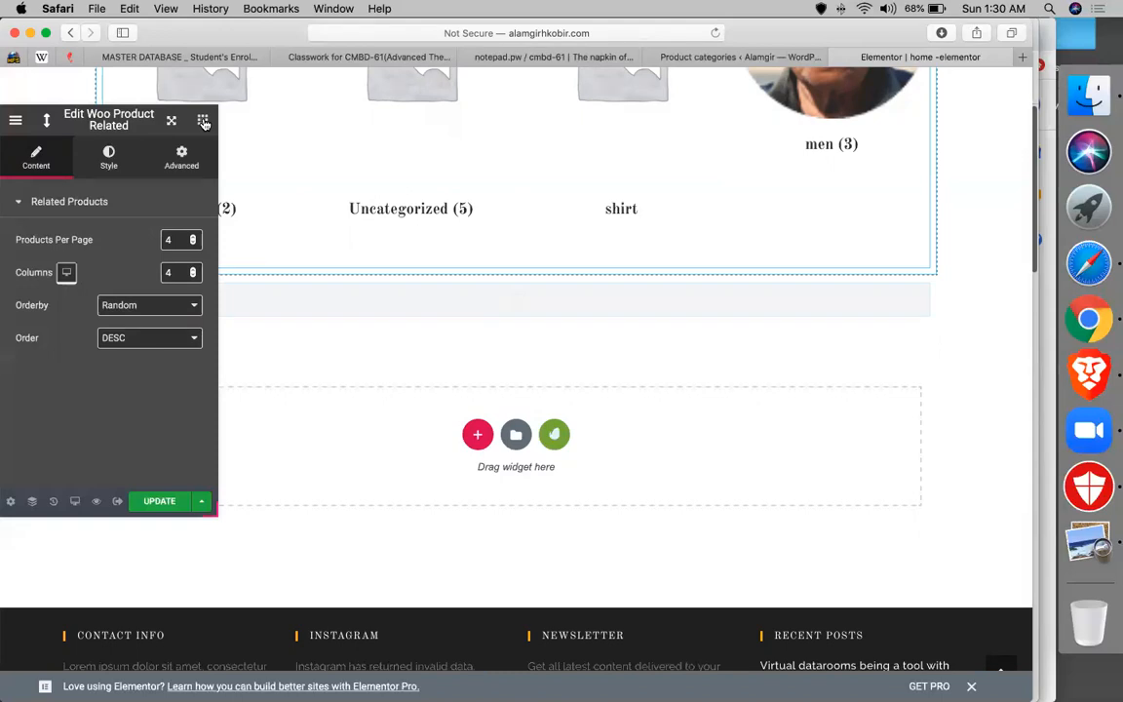
- Drag JetWooBuilder's Products List widget into the empty section below the category grid
left_click(204, 121)
scroll(107, 390, "down", 5)
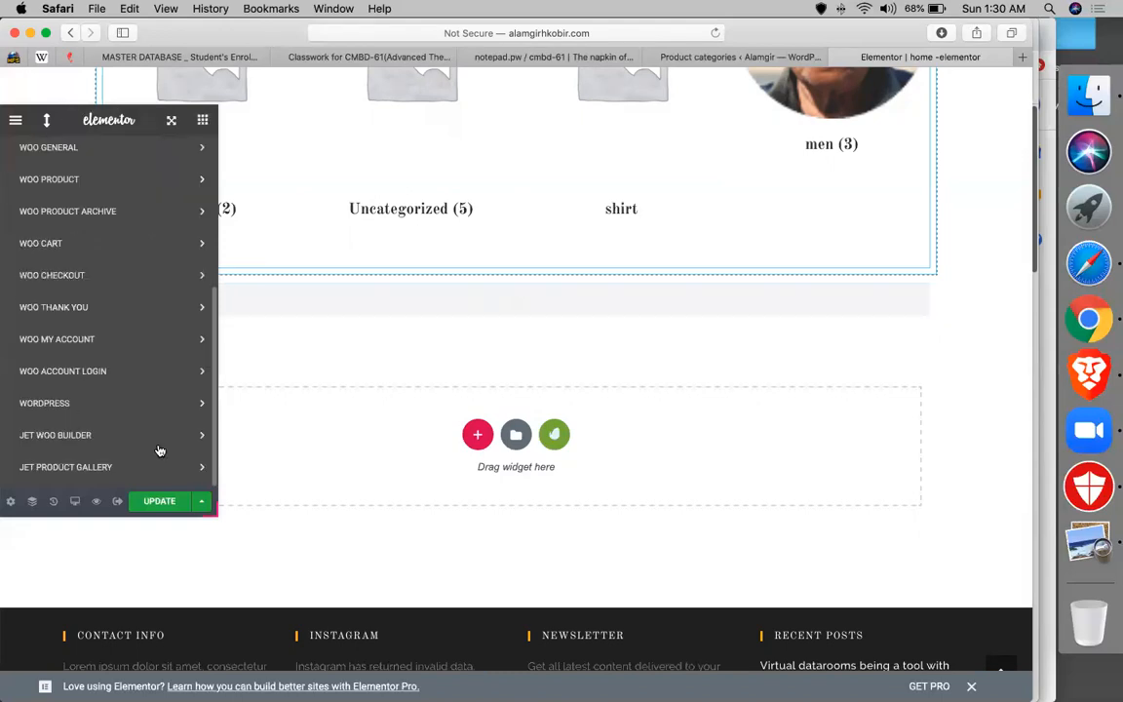
left_click(107, 435)
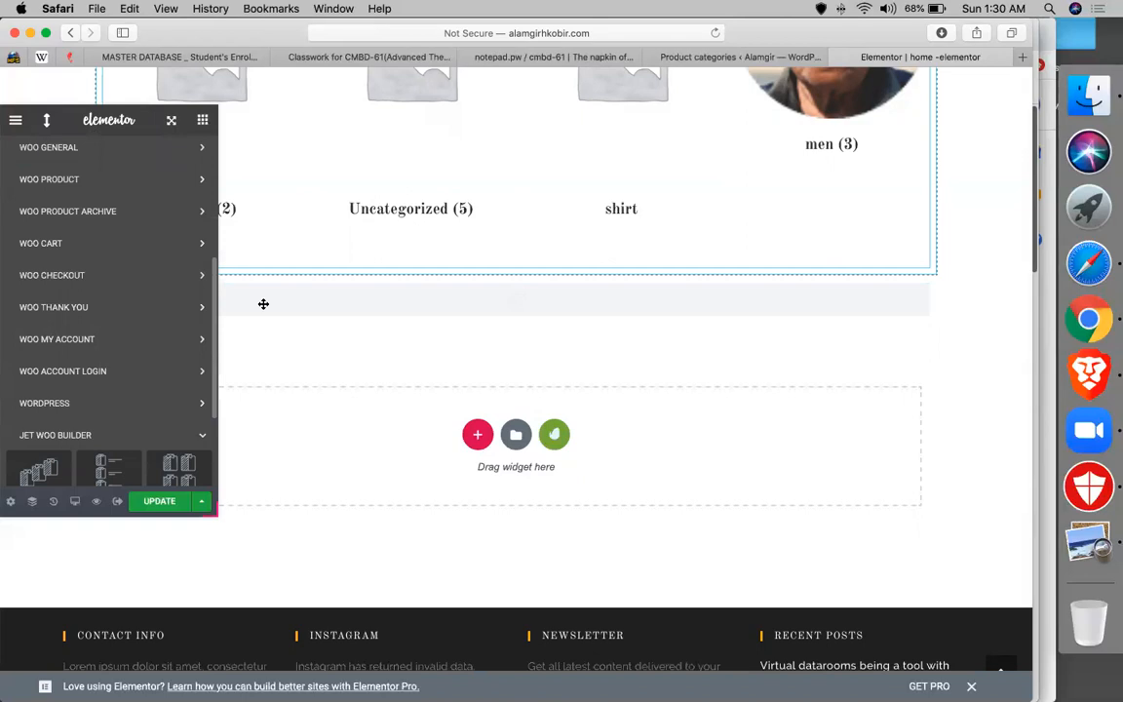
scroll(85, 334, "down", 3)
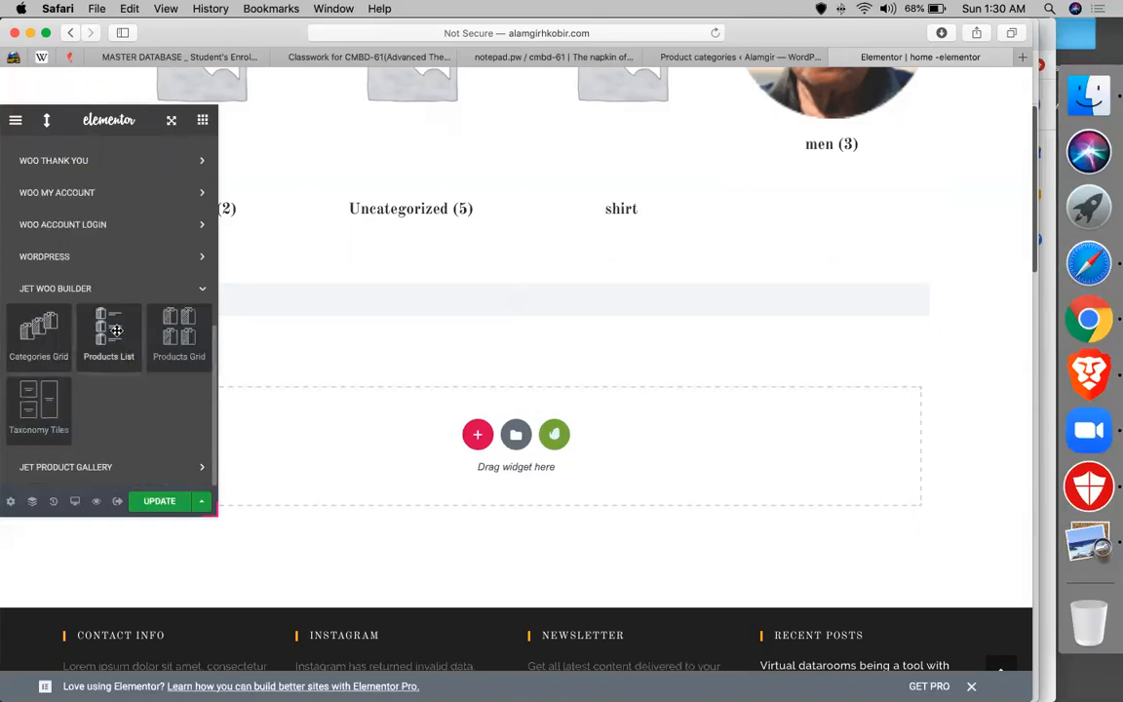
left_click_drag(110, 355, 396, 322)
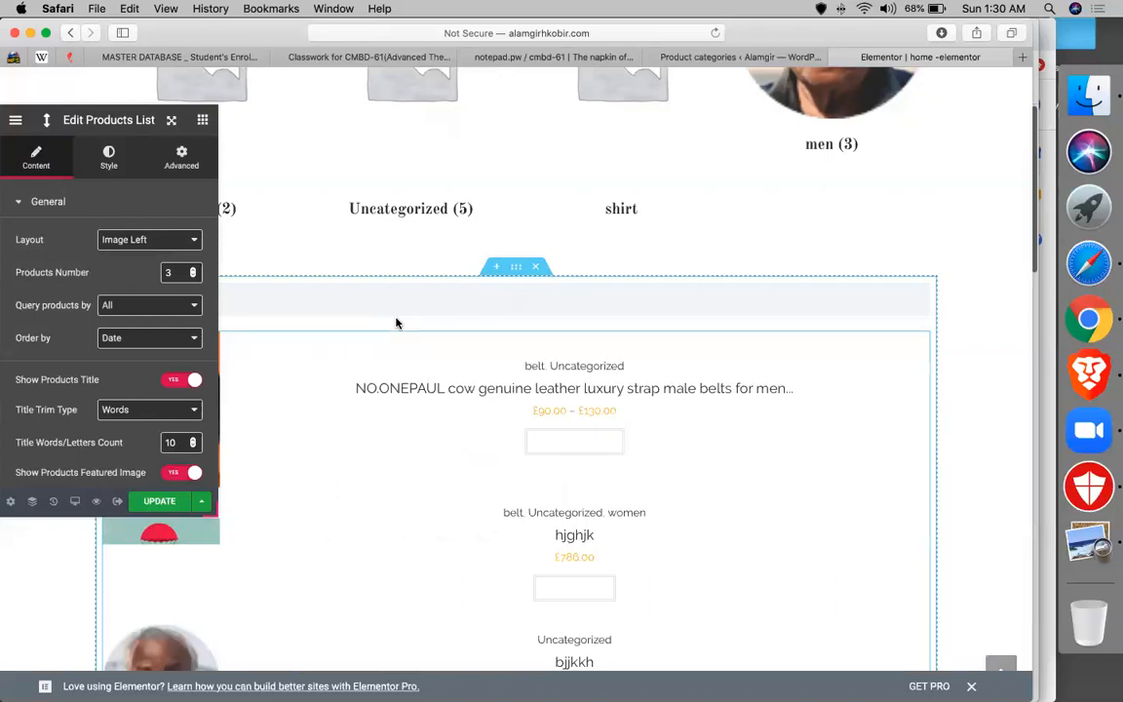
scroll(499, 419, "down", 5)
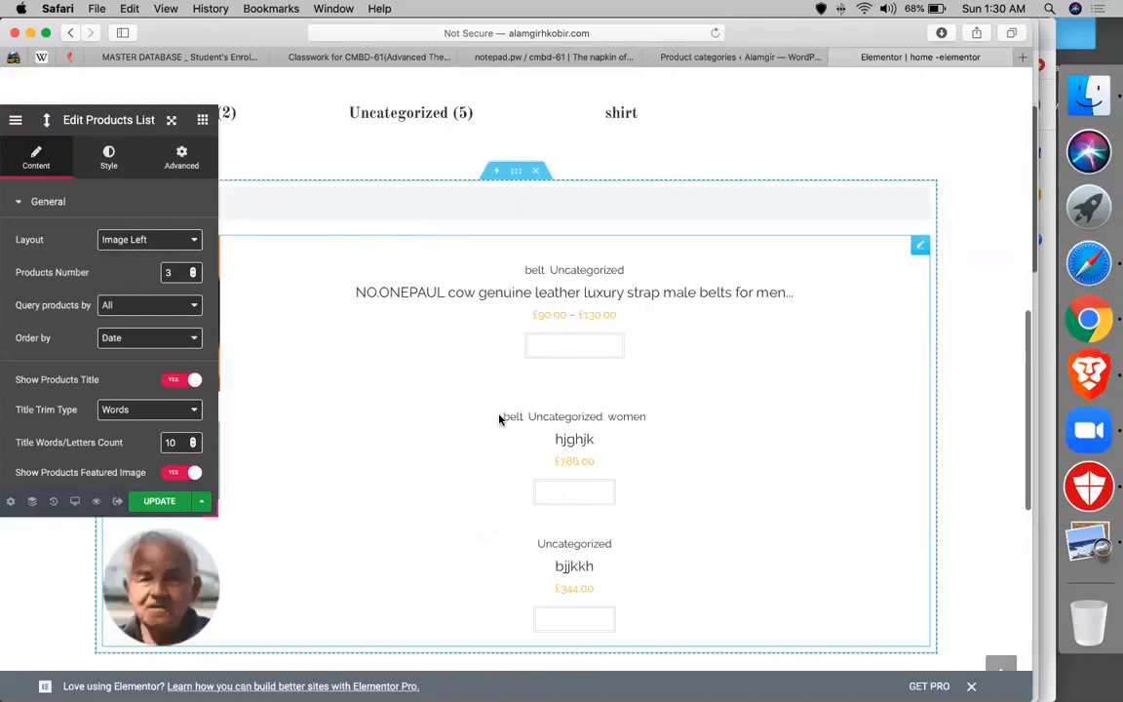
scroll(499, 419, "up", 5)
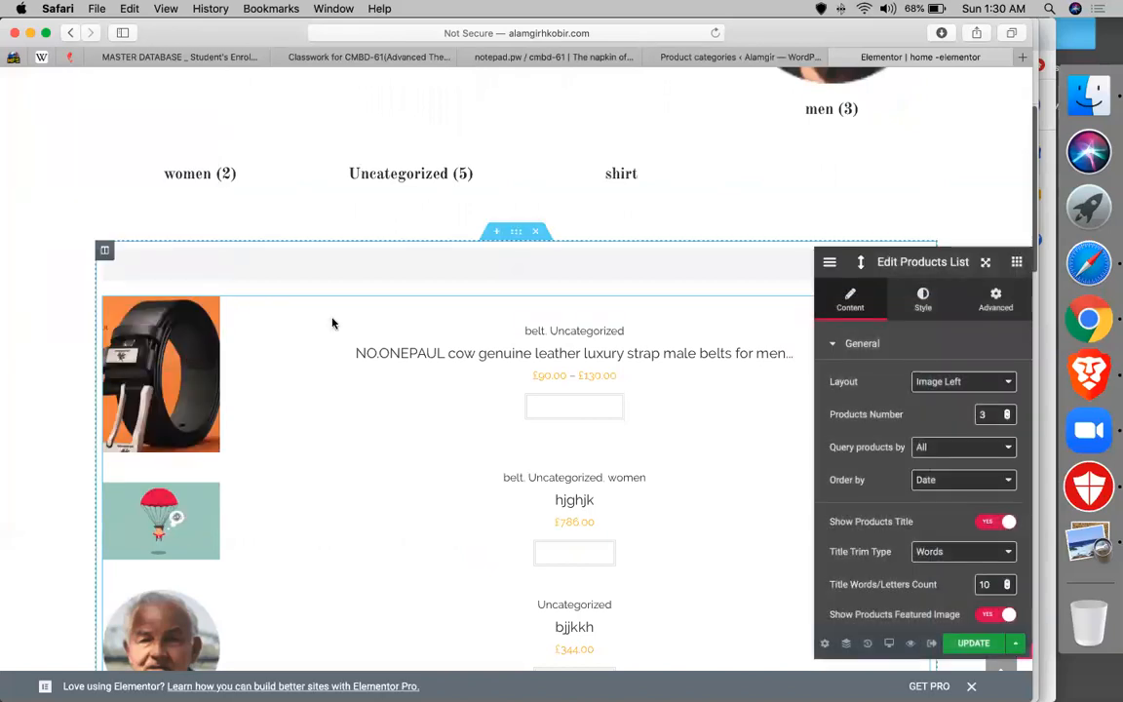
- Delete the empty Woo Product Related widget
right_click(107, 252)
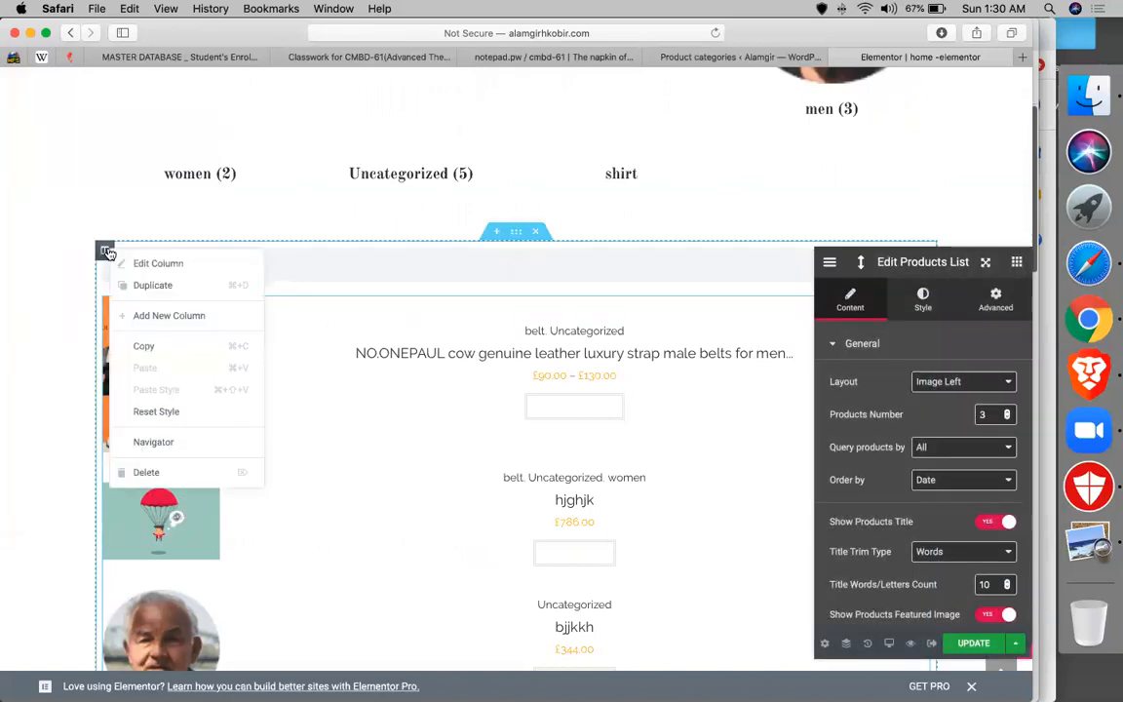
right_click(304, 272)
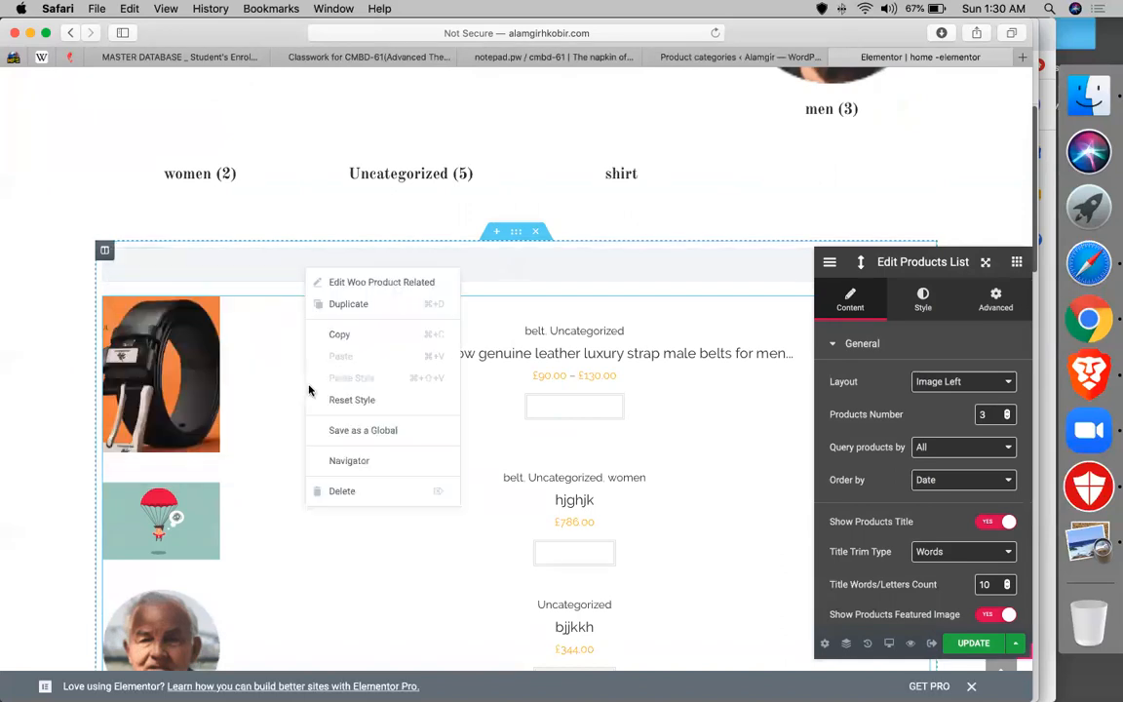
left_click(314, 490)
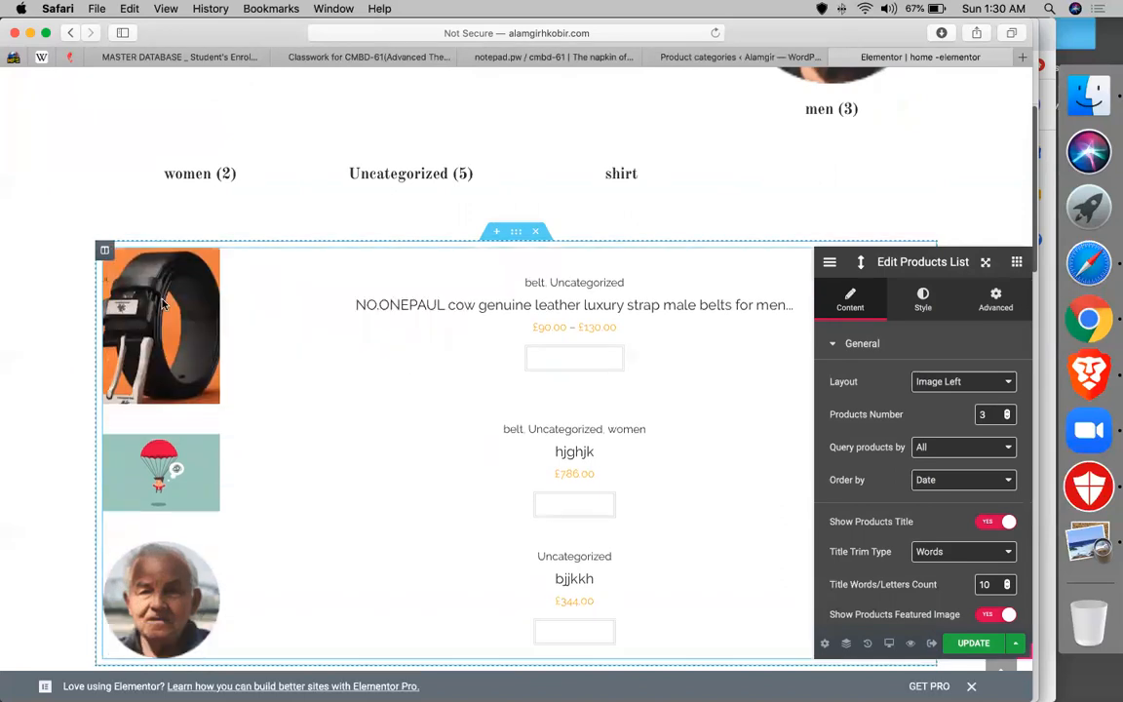
- Duplicate the Products List column so a copy sits beside it
right_click(105, 253)
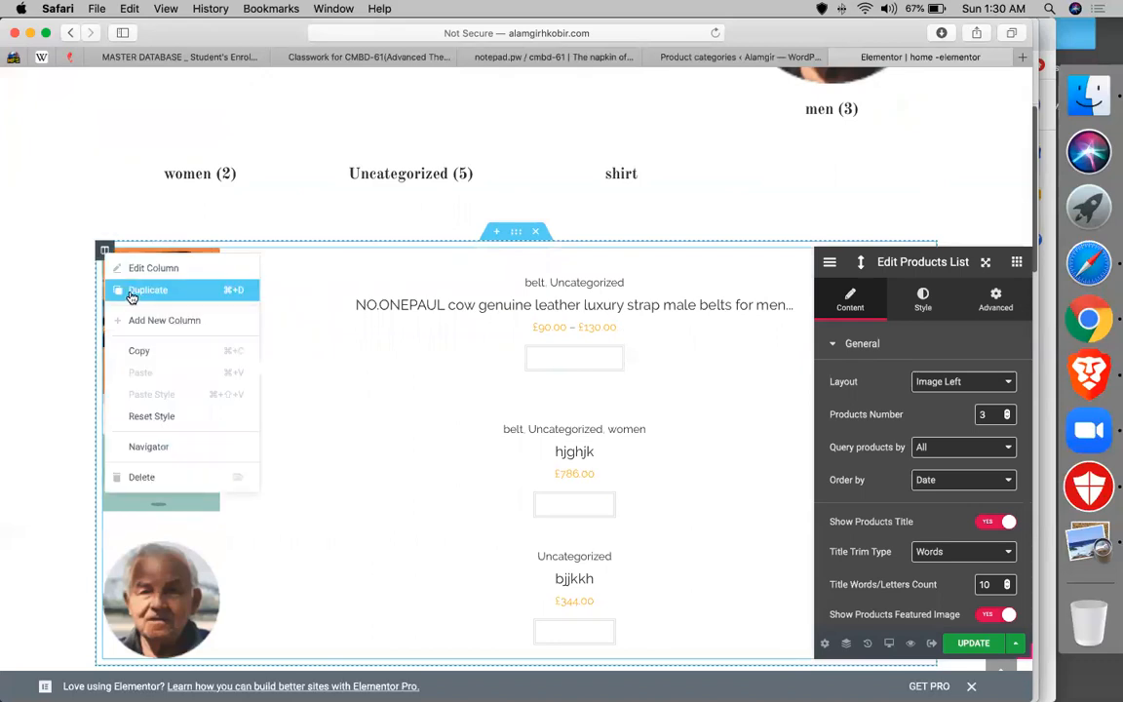
left_click(133, 292)
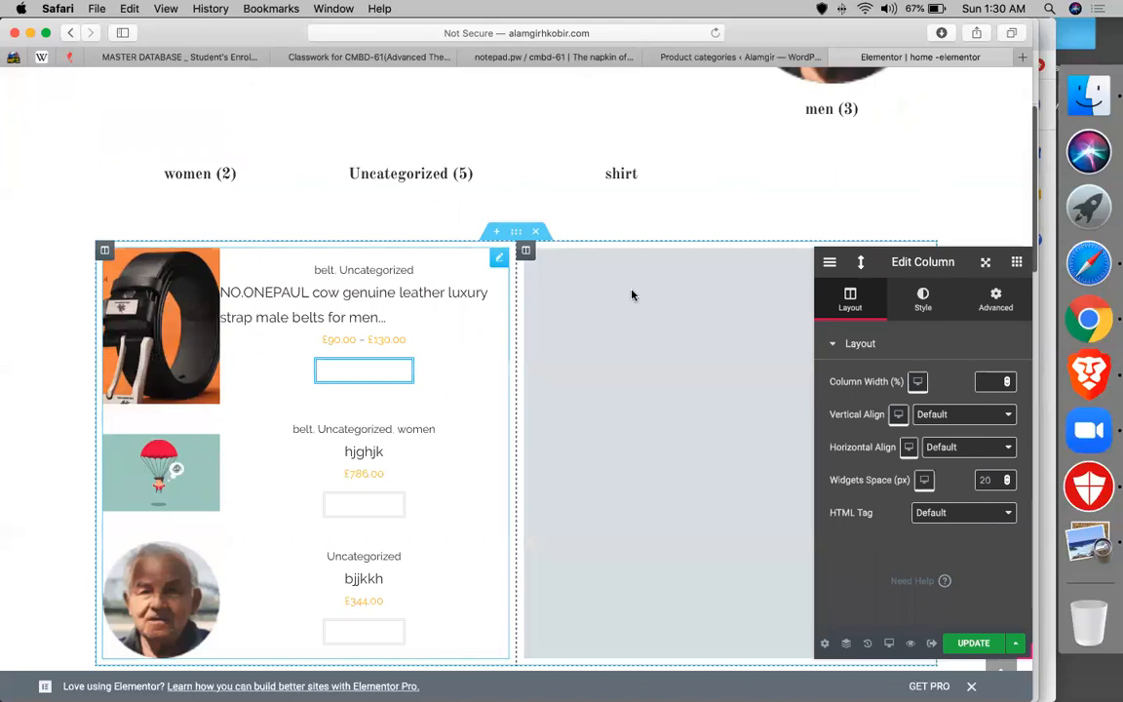
scroll(631, 294, "down", 2)
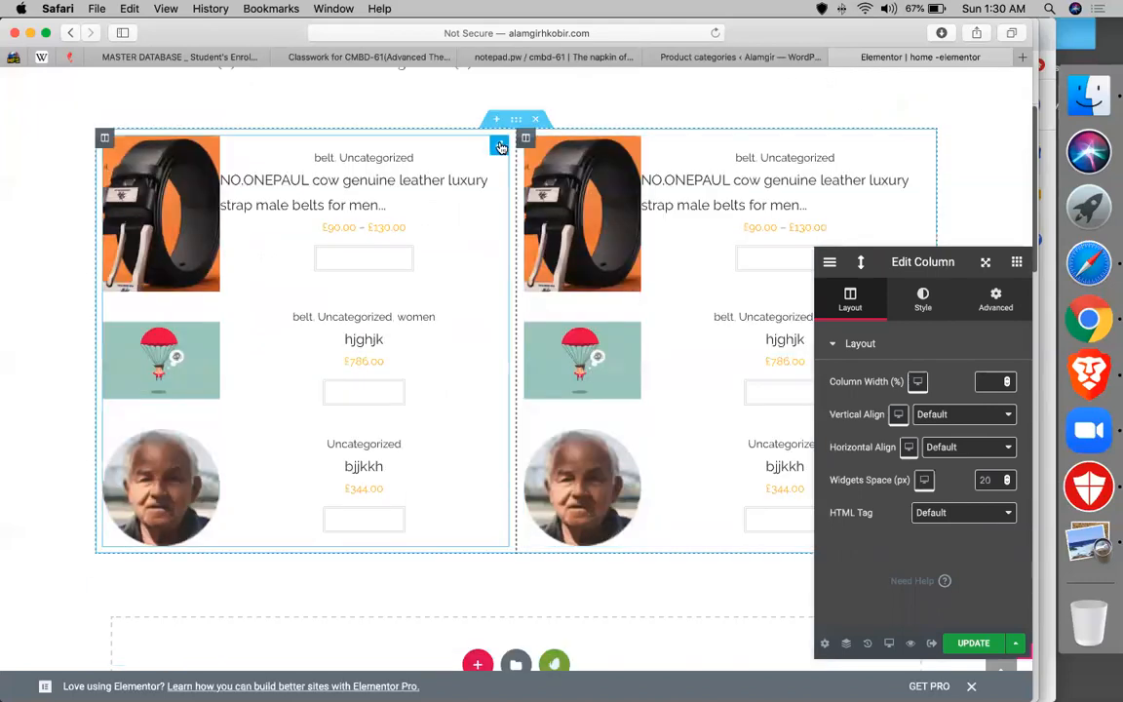
- Set the right Products List to Image Right layout, querying products from the men category
left_click(499, 146)
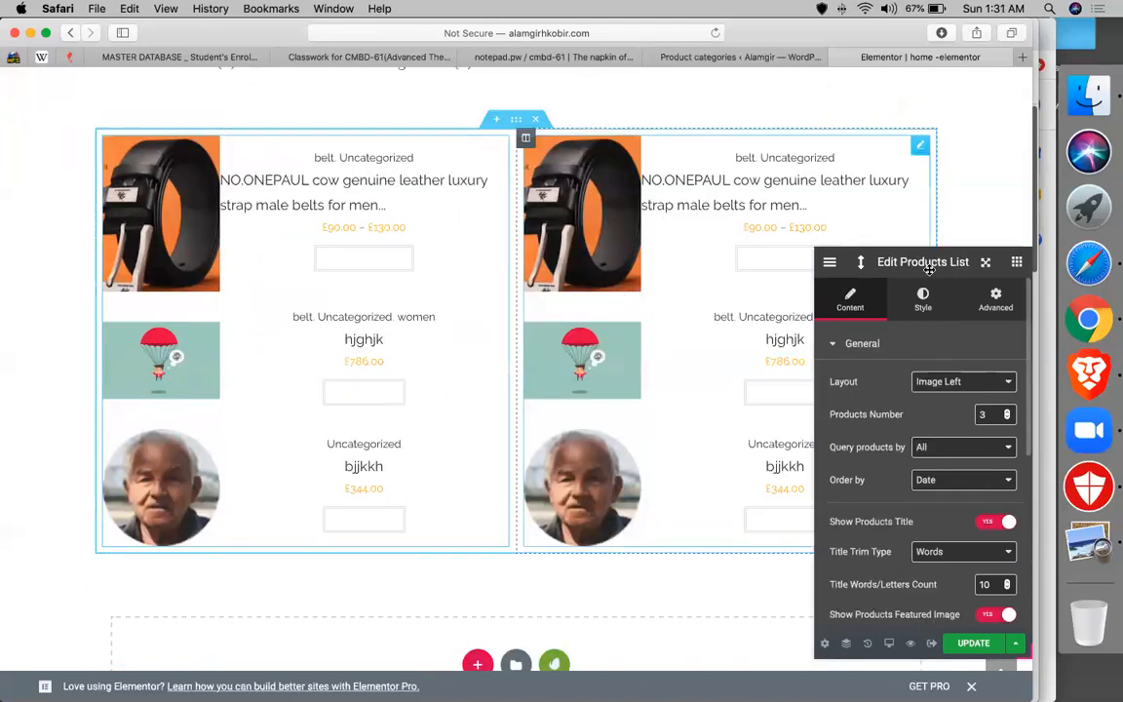
left_click_drag(942, 265, 909, 197)
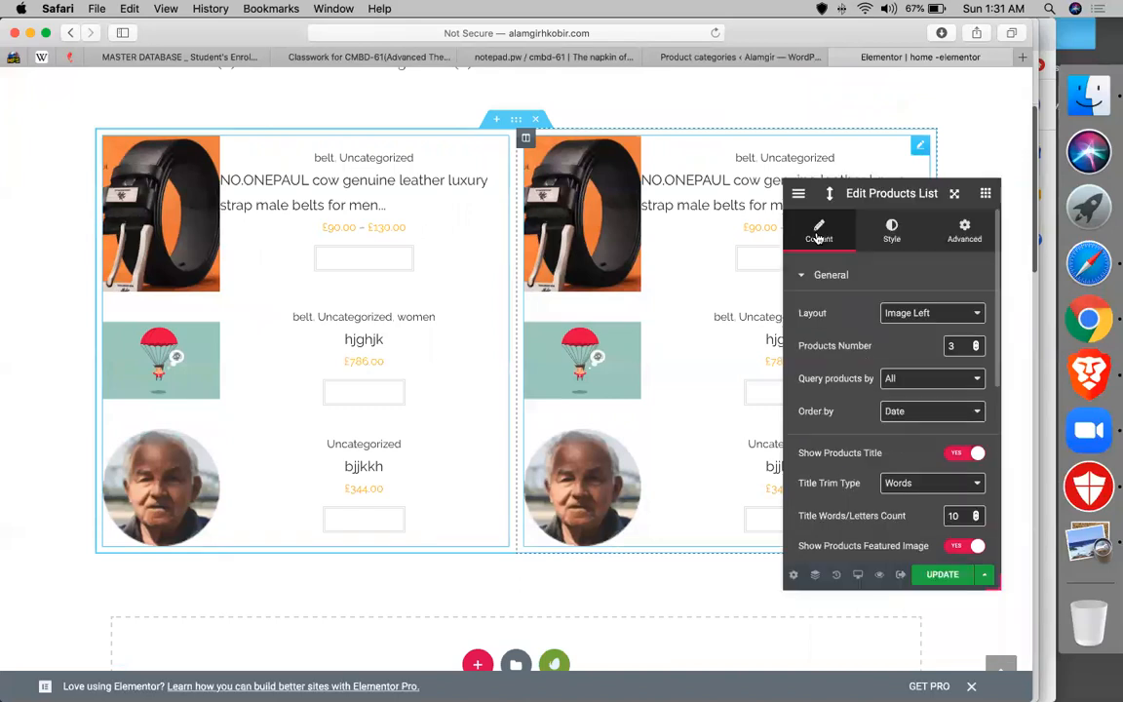
left_click(828, 279)
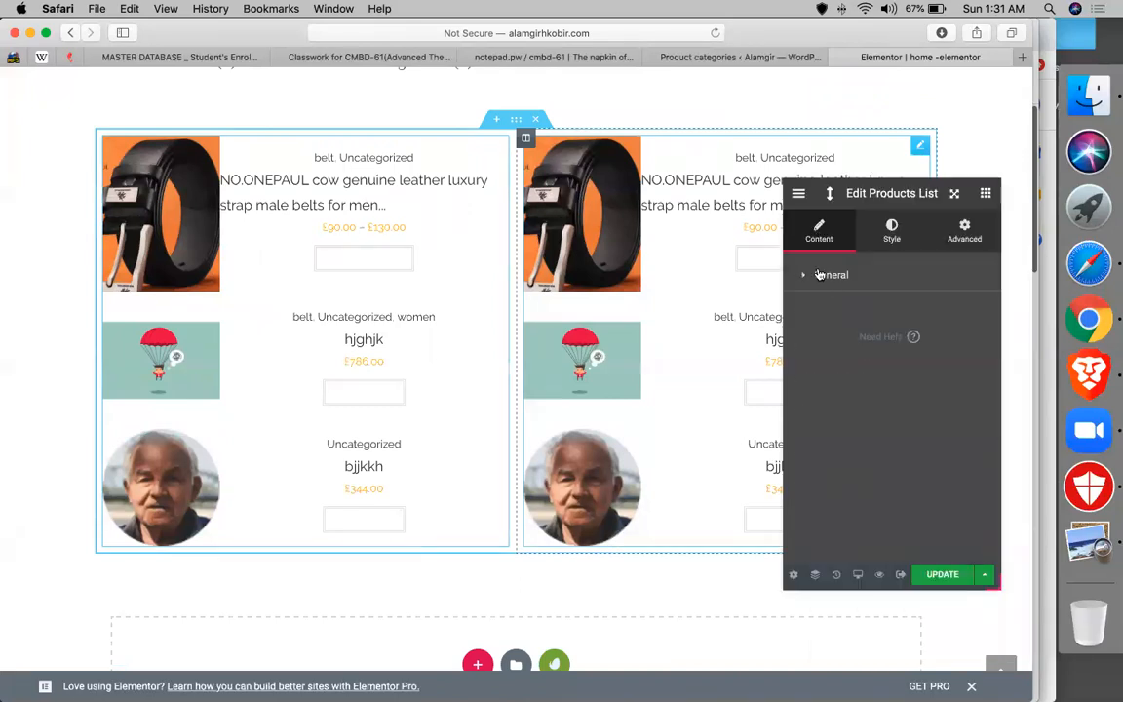
left_click(836, 277)
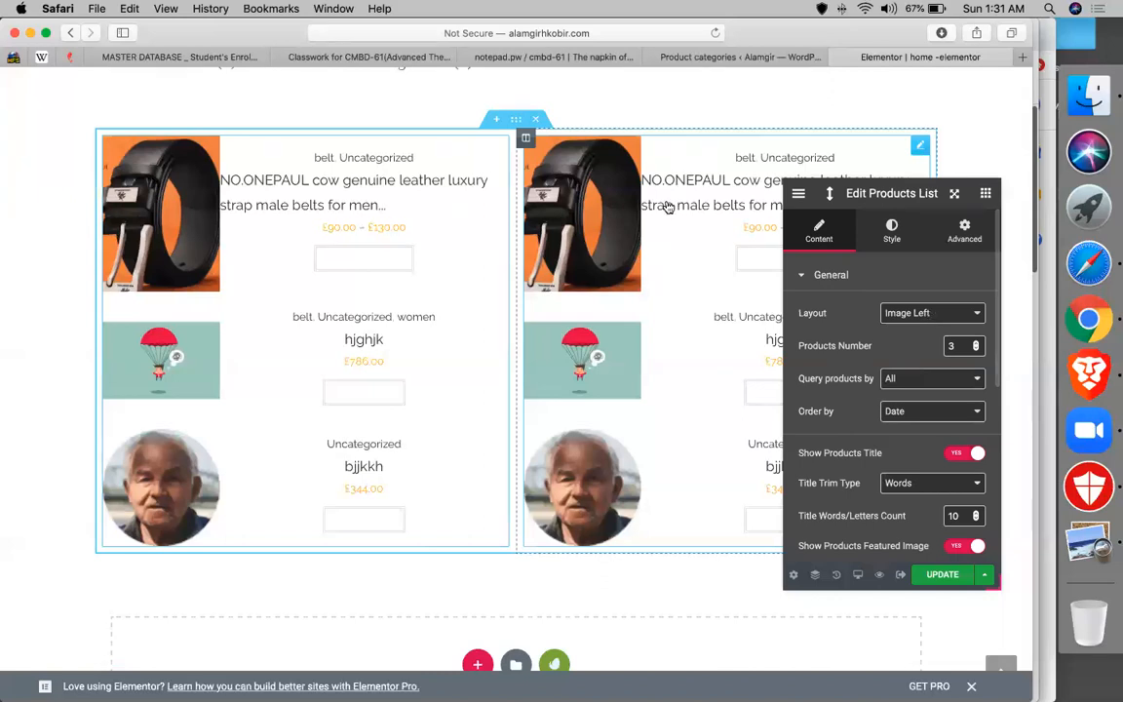
left_click(911, 313)
left_click(913, 329)
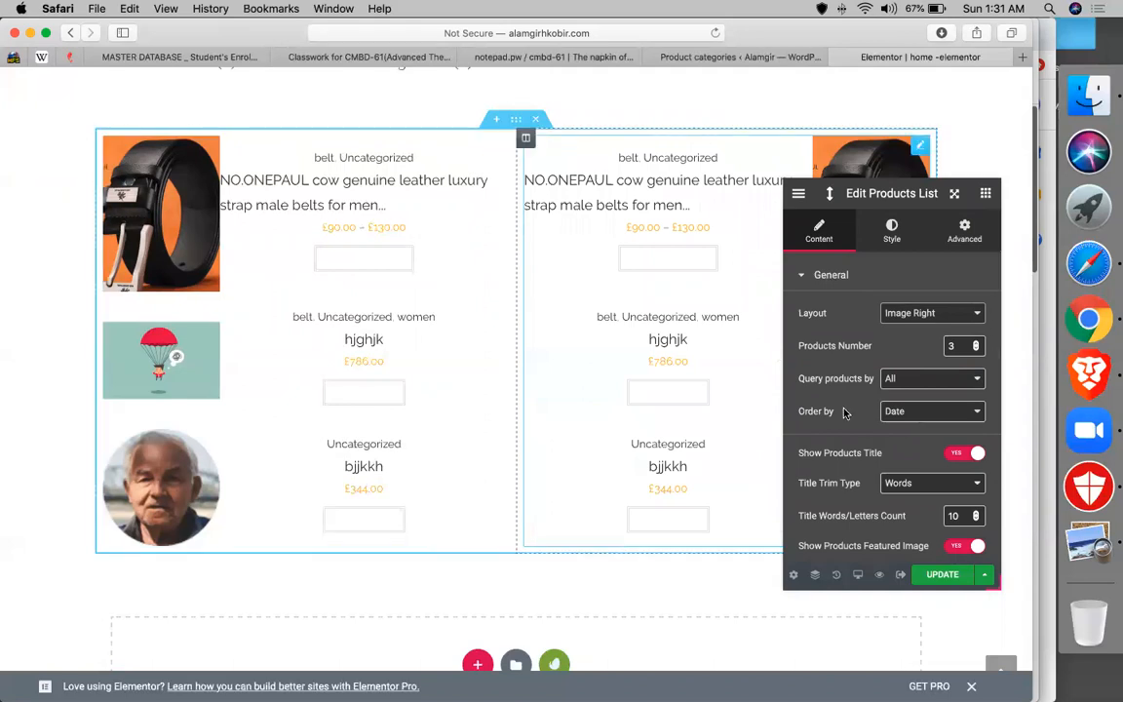
scroll(857, 370, "down", 2)
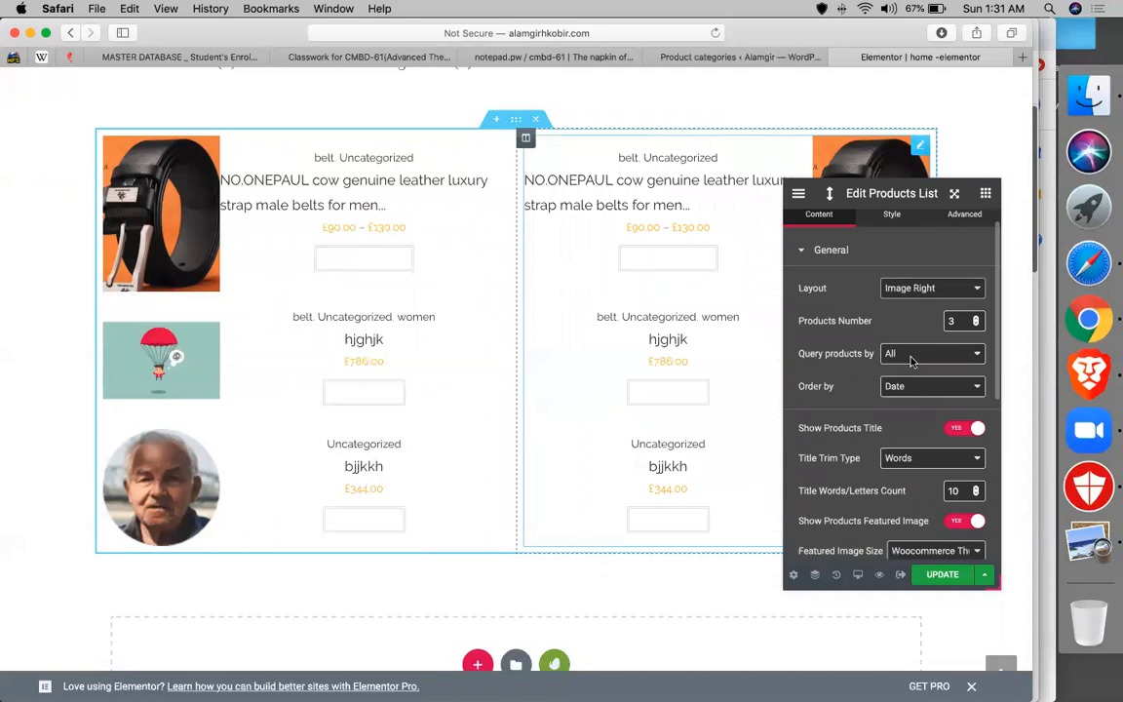
left_click(907, 355)
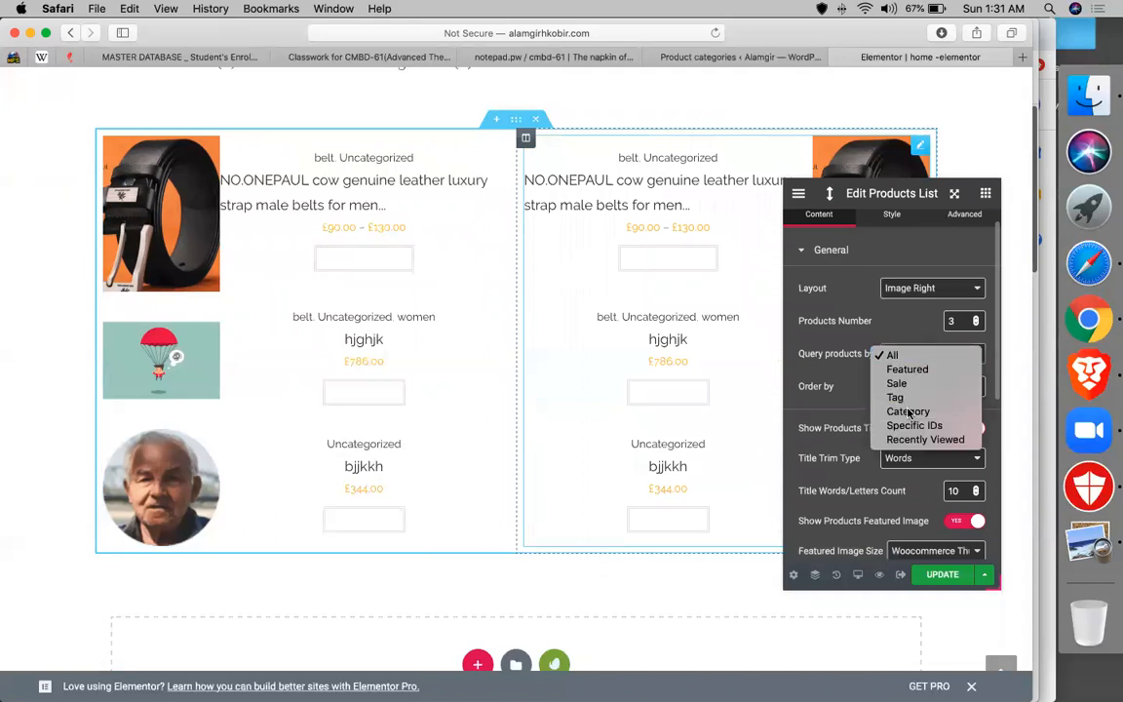
left_click(908, 411)
left_click(921, 393)
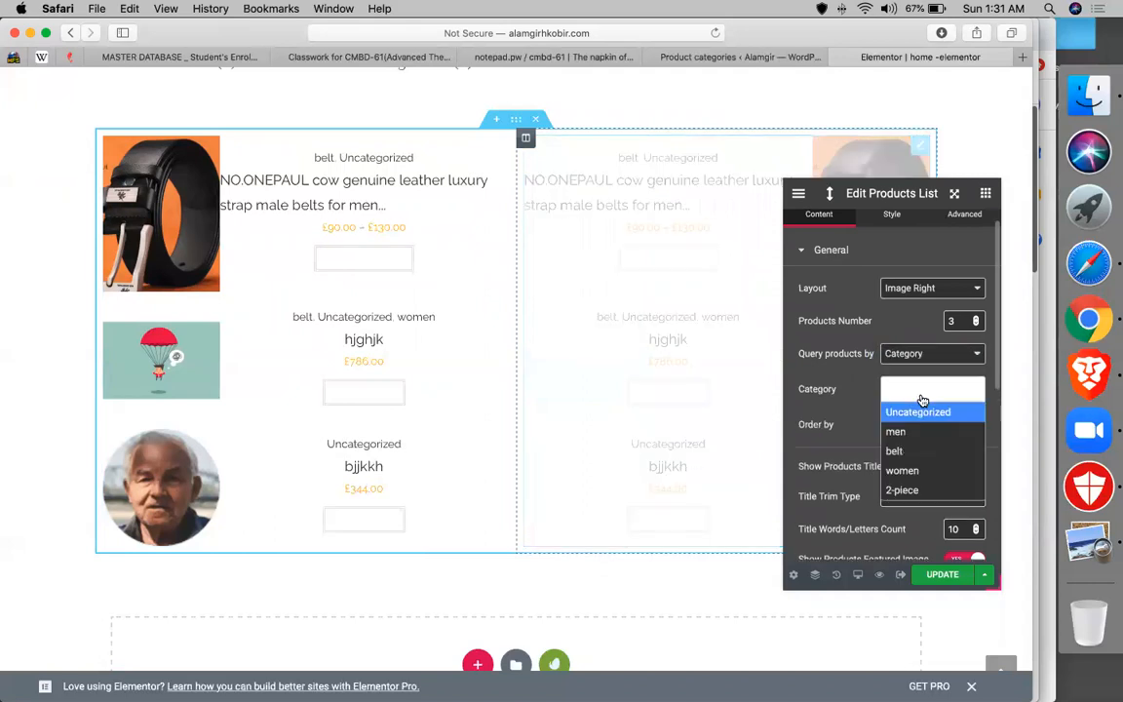
left_click(896, 431)
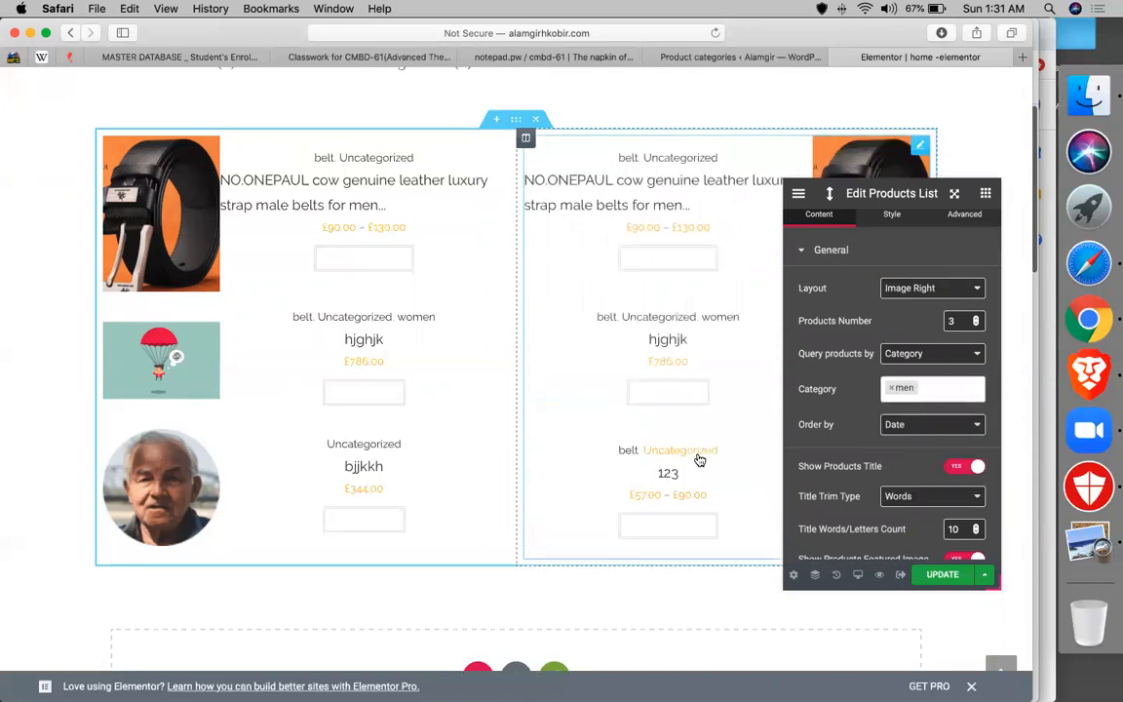
- Set the left Products List to query products from the women category
left_click(359, 318)
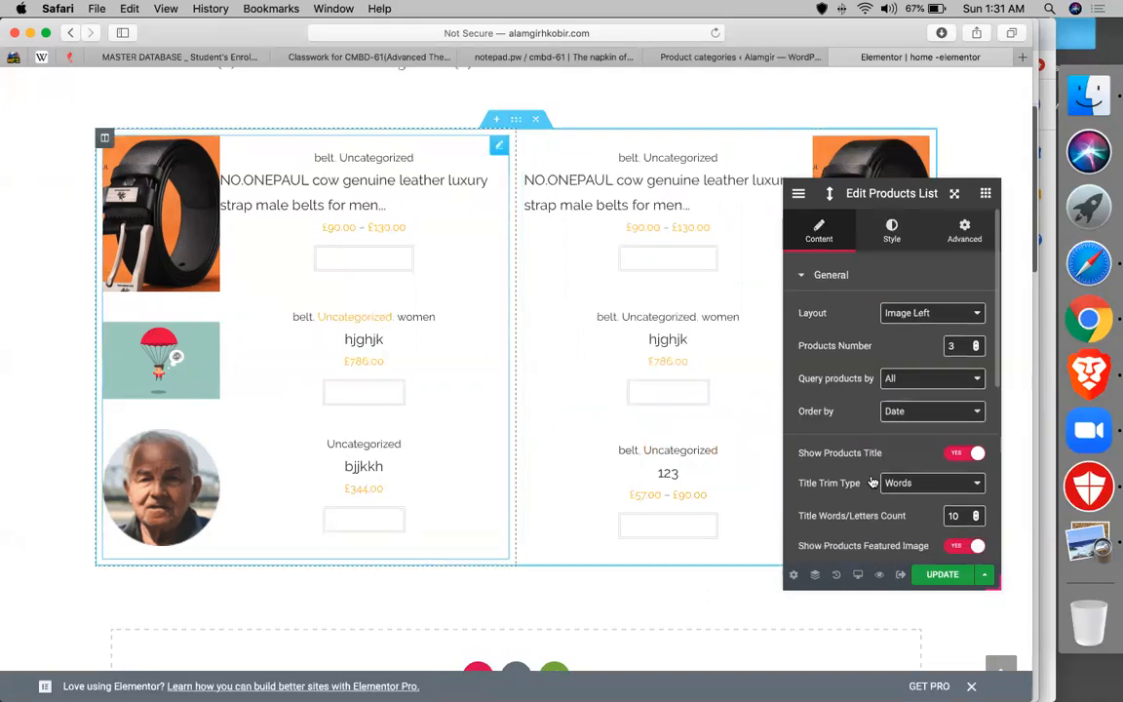
left_click(926, 378)
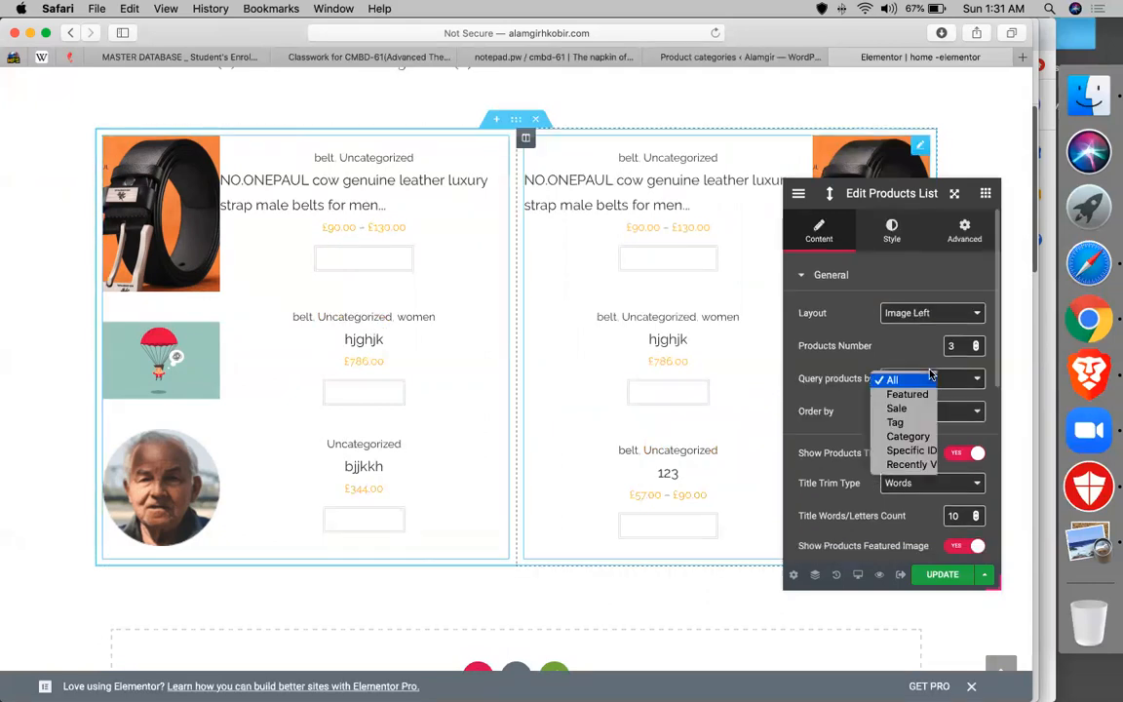
left_click(906, 438)
left_click(906, 417)
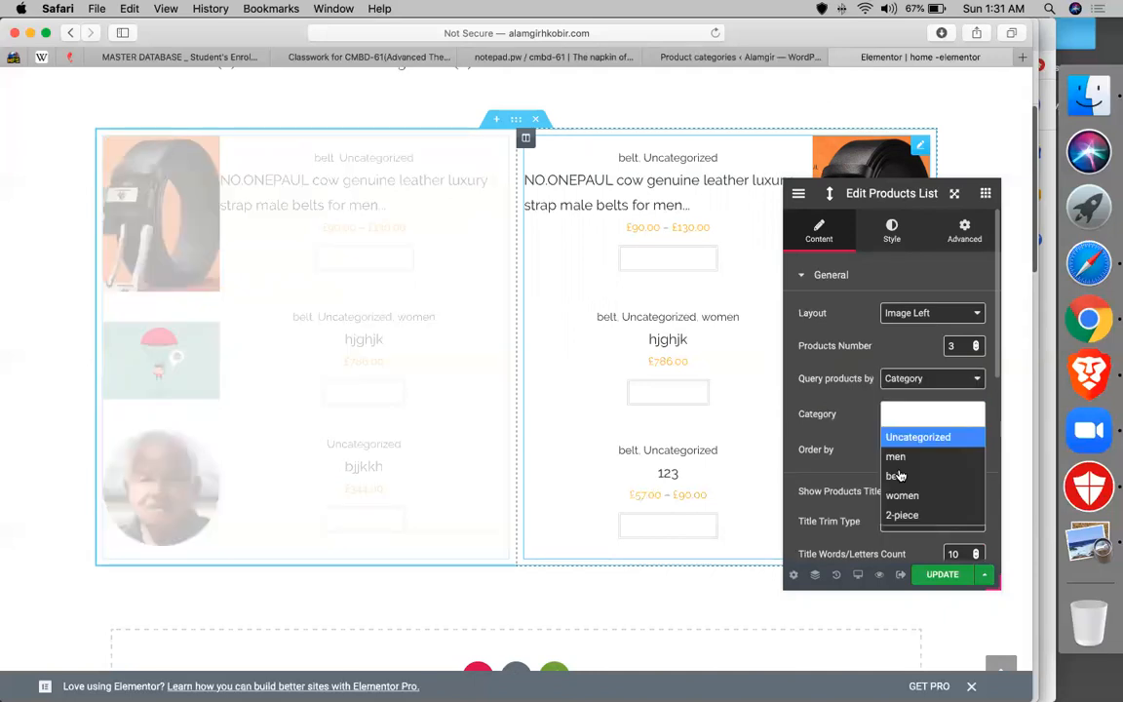
left_click(902, 493)
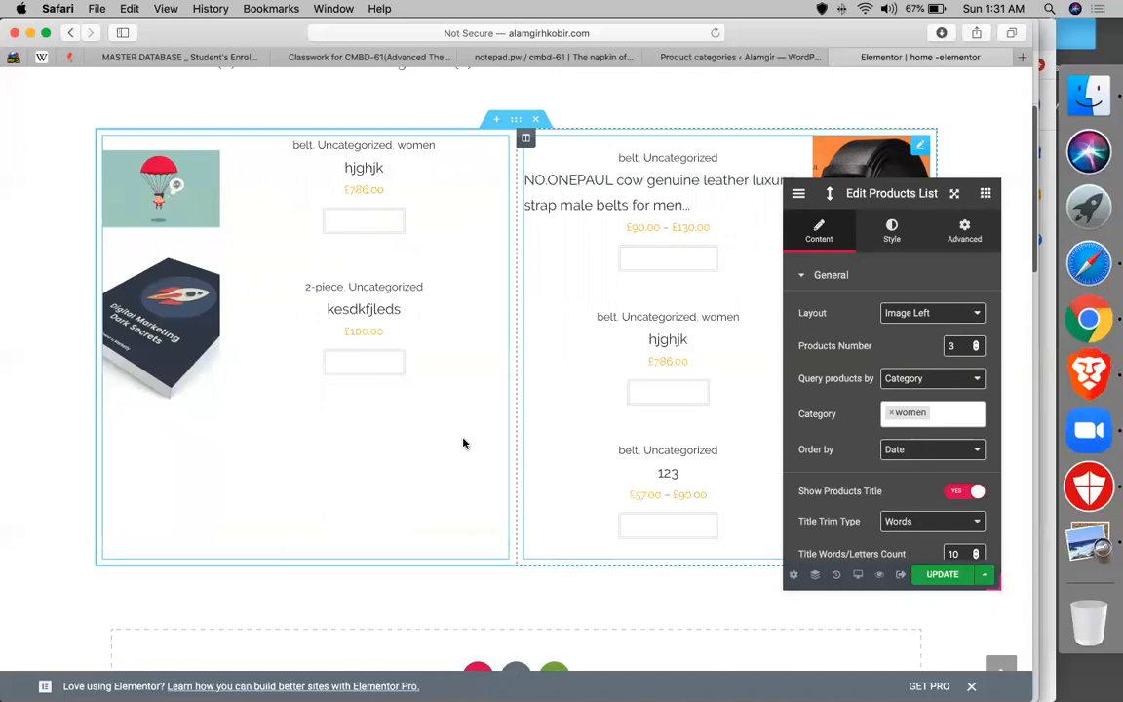
scroll(576, 385, "down", 2)
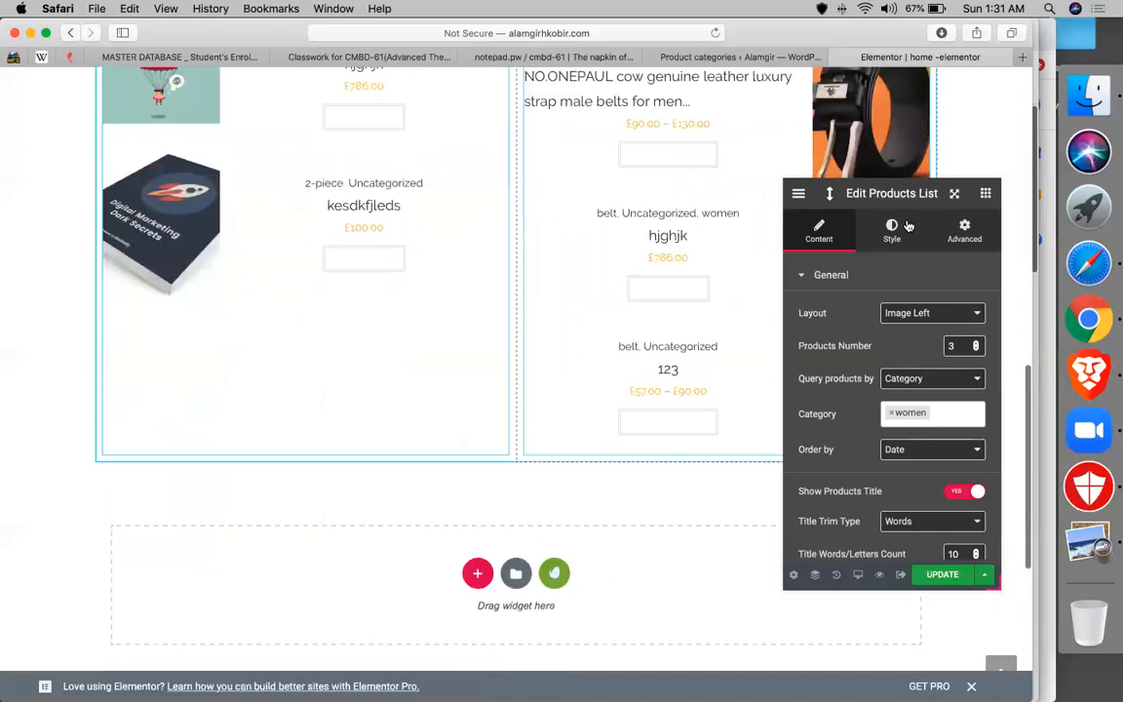
left_click(985, 196)
scroll(872, 306, "down", 5)
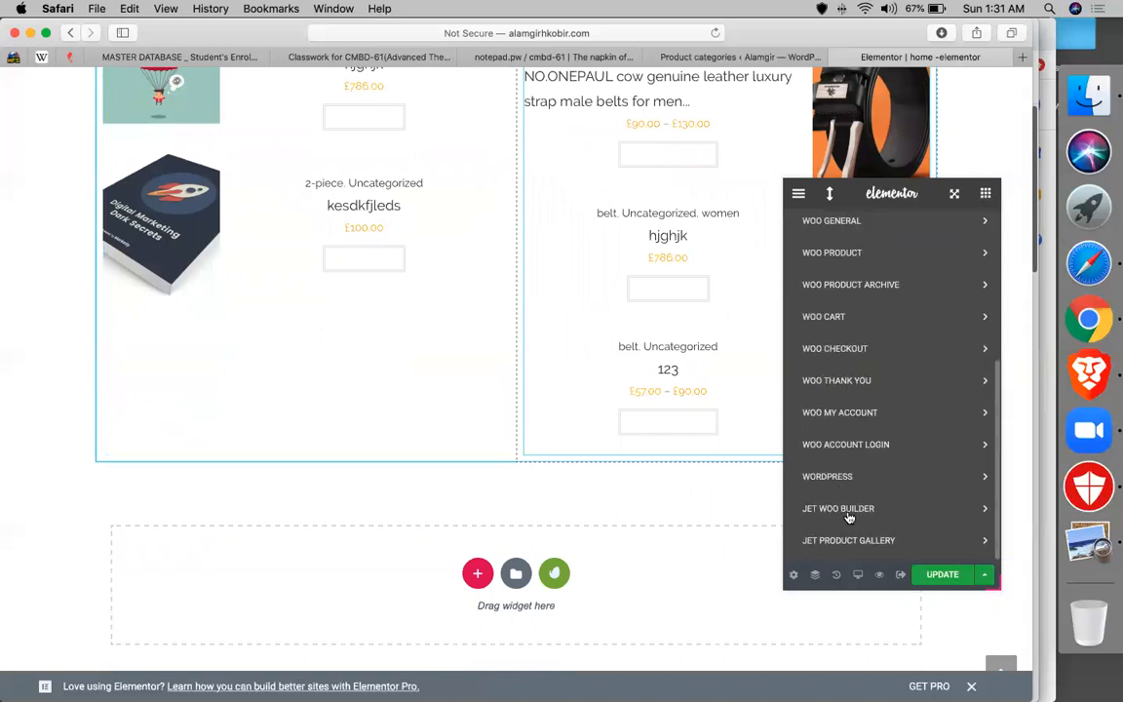
- Add a JetWooBuilder Categories Grid below the product lists and set it to 2 columns
left_click(848, 510)
scroll(852, 517, "down", 3)
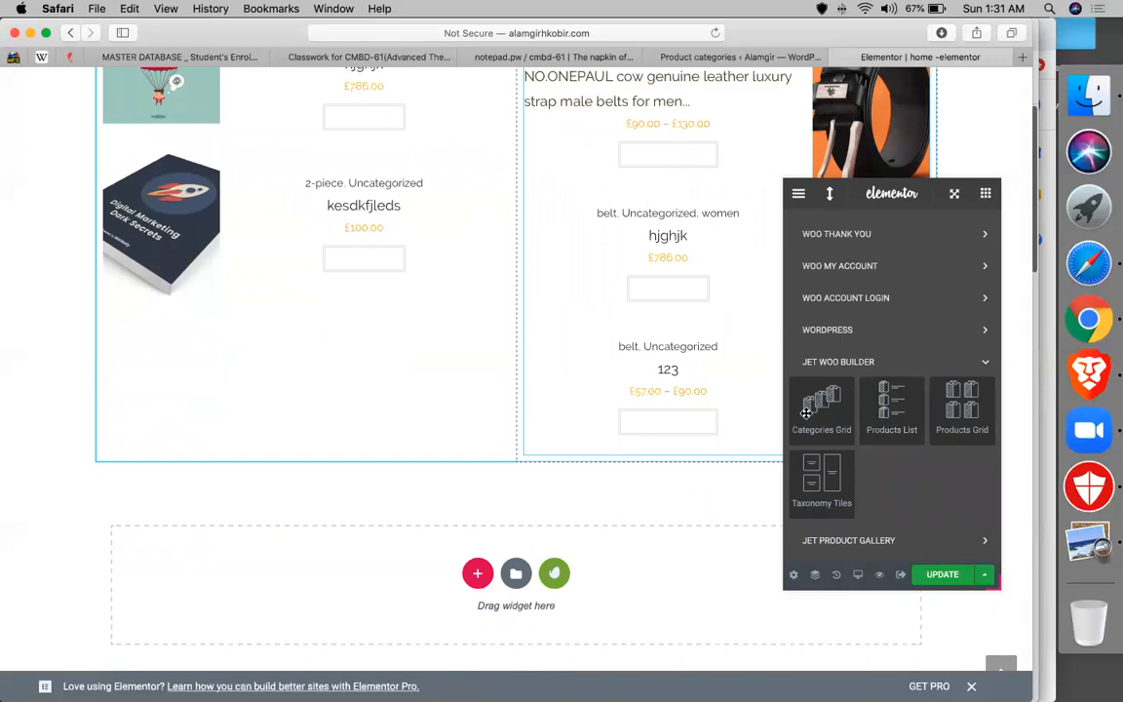
scroll(745, 361, "down", 3)
left_click_drag(823, 410, 623, 421)
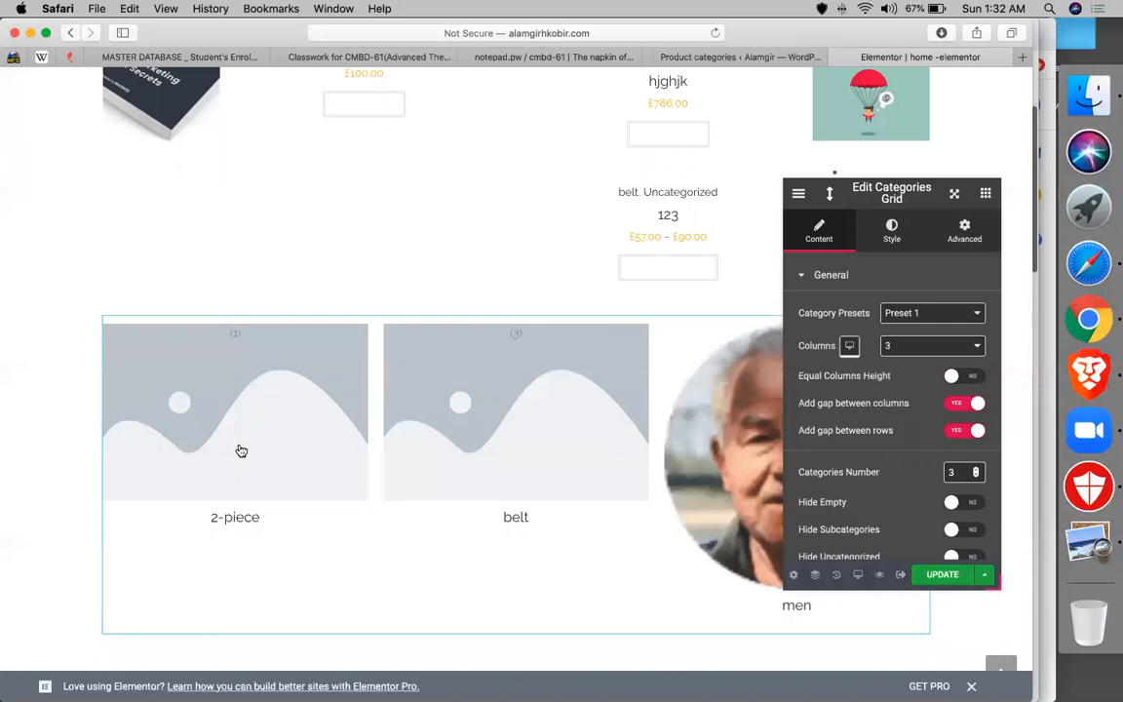
scroll(240, 451, "down", 2)
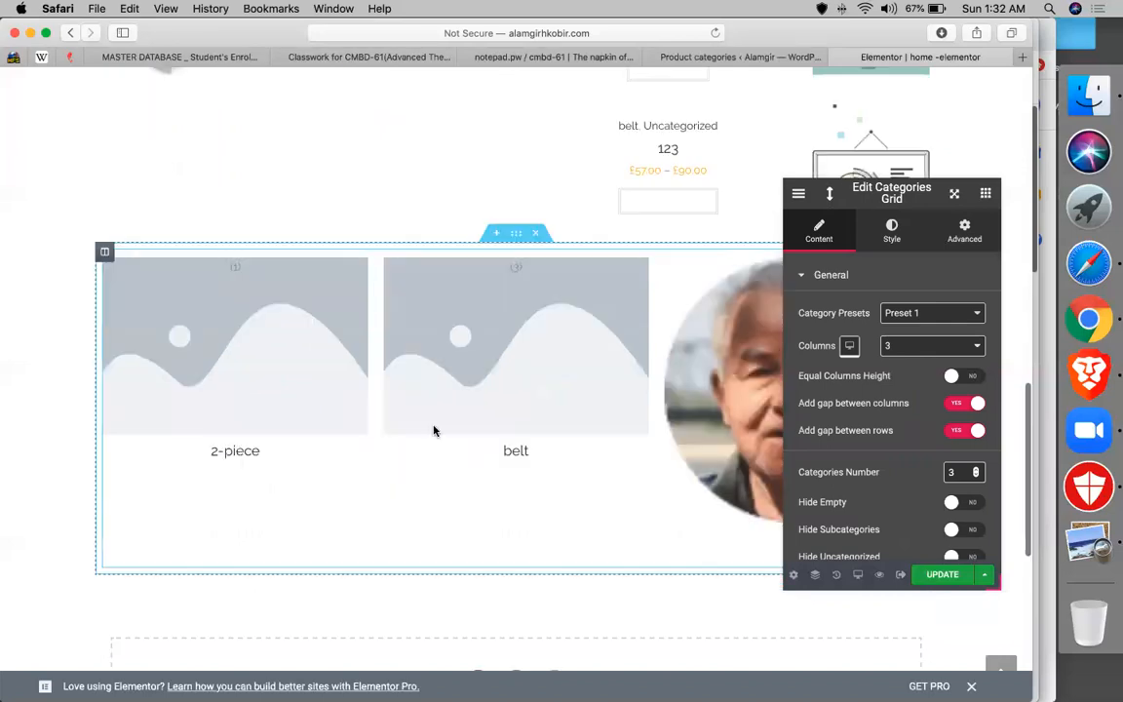
left_click(925, 344)
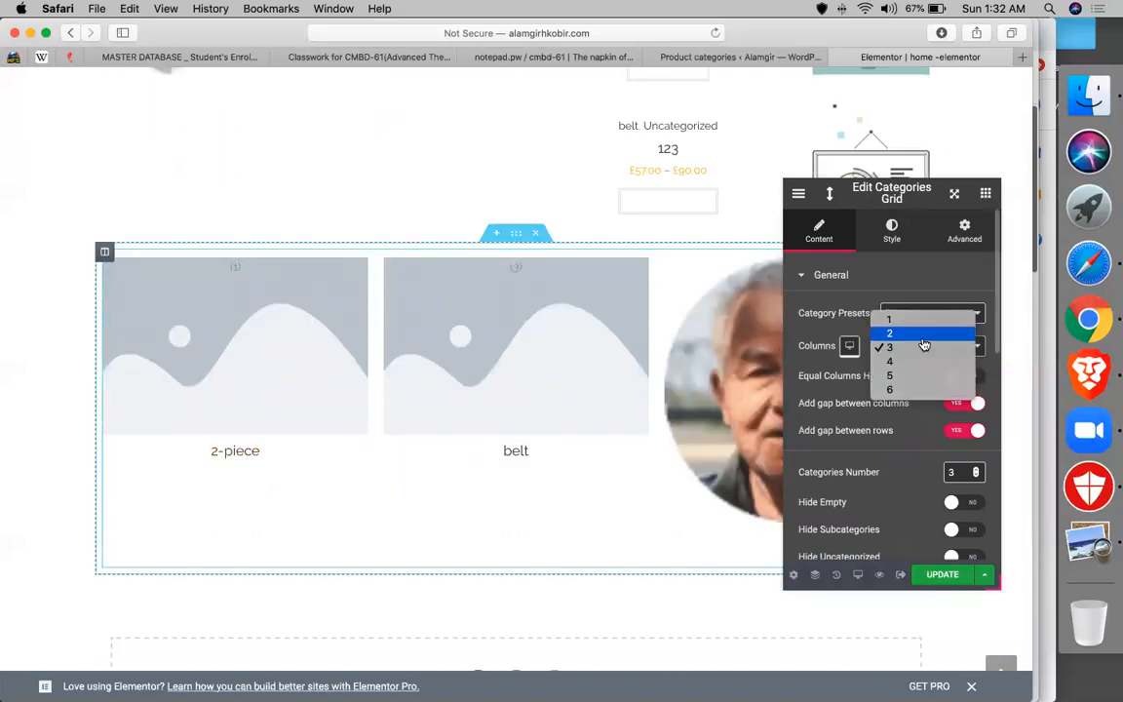
left_click(924, 337)
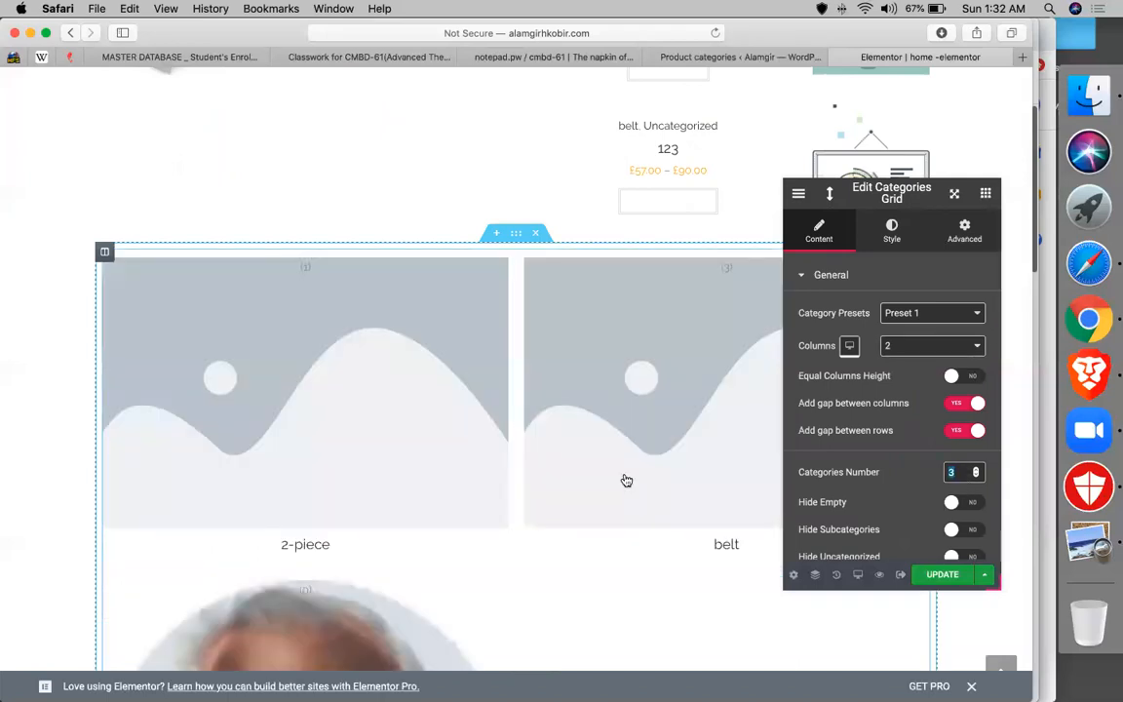
- Switch the Categories Grid's preset to Preset 2, then to Preset 3
scroll(310, 273, "down", 5)
scroll(586, 291, "down", 10)
scroll(585, 290, "up", 15)
scroll(586, 290, "down", 1)
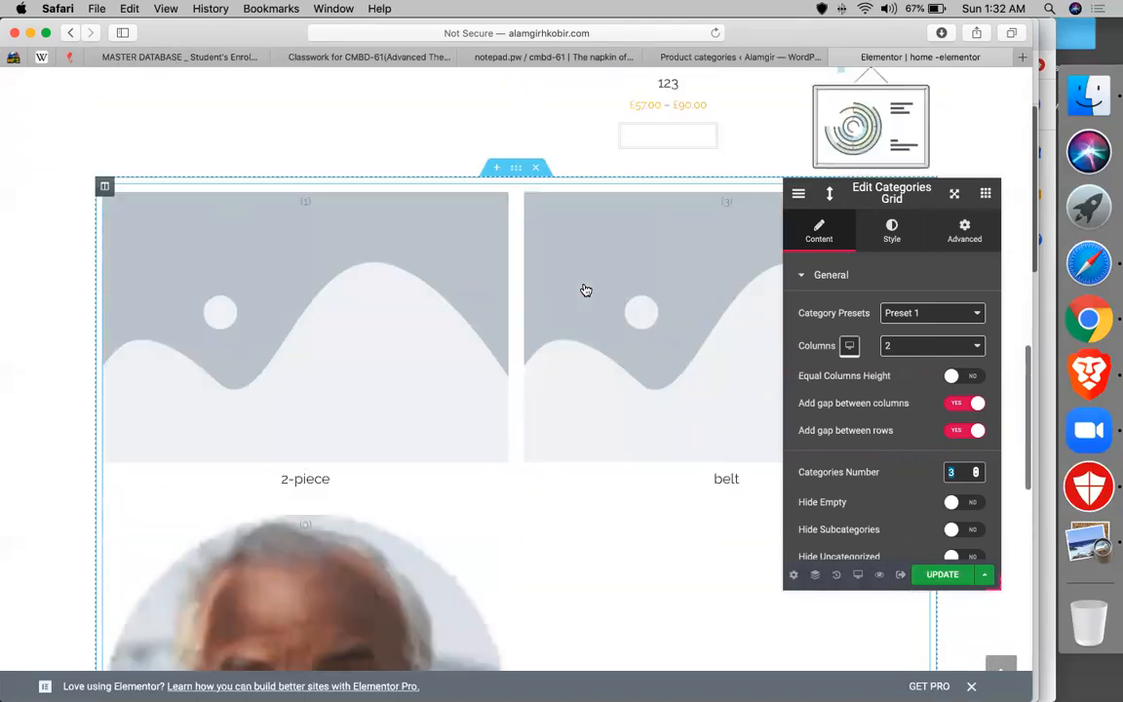
left_click(902, 312)
left_click(903, 332)
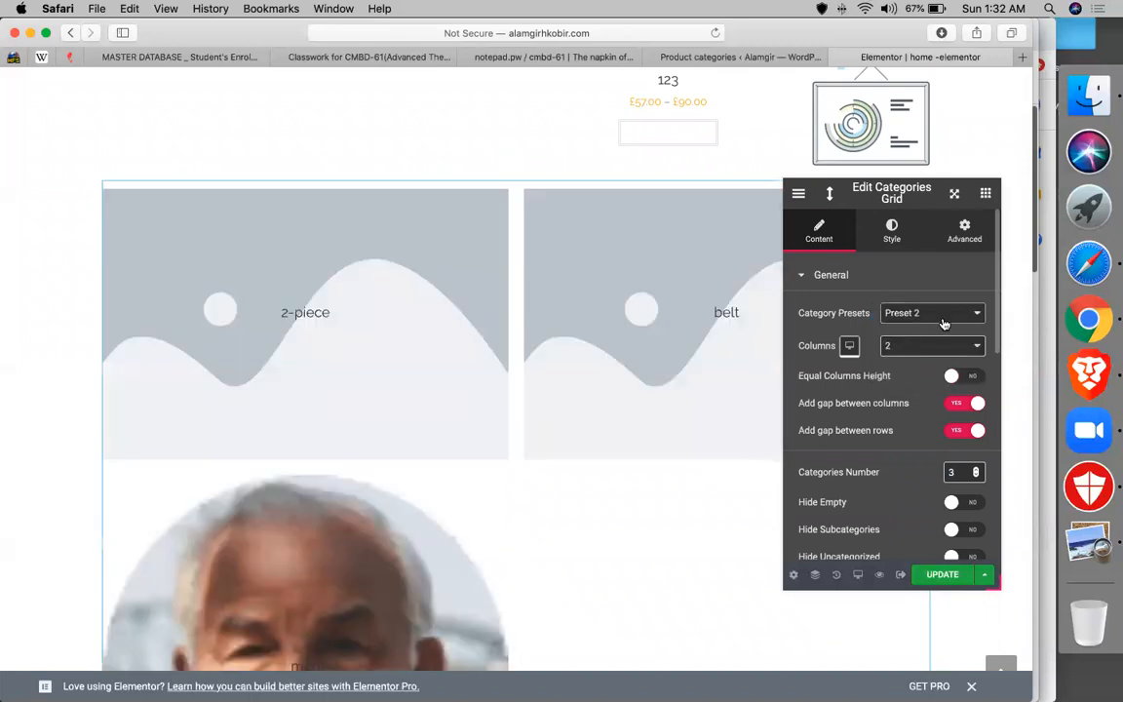
left_click(925, 313)
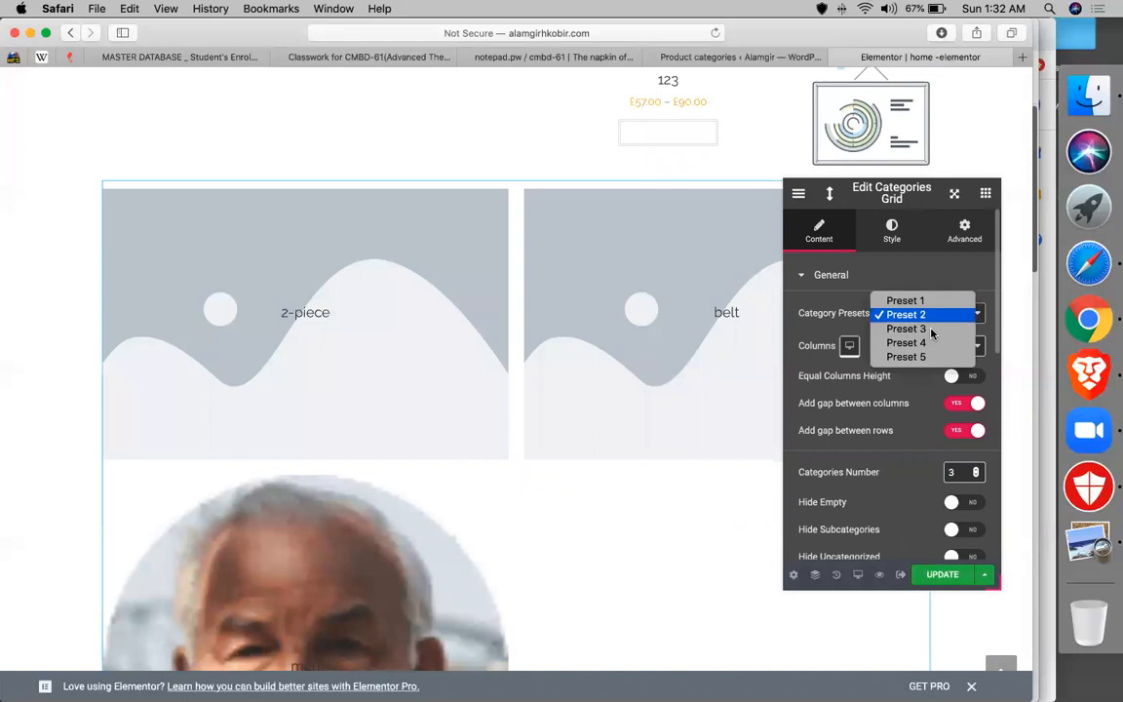
left_click(926, 329)
scroll(361, 400, "down", 5)
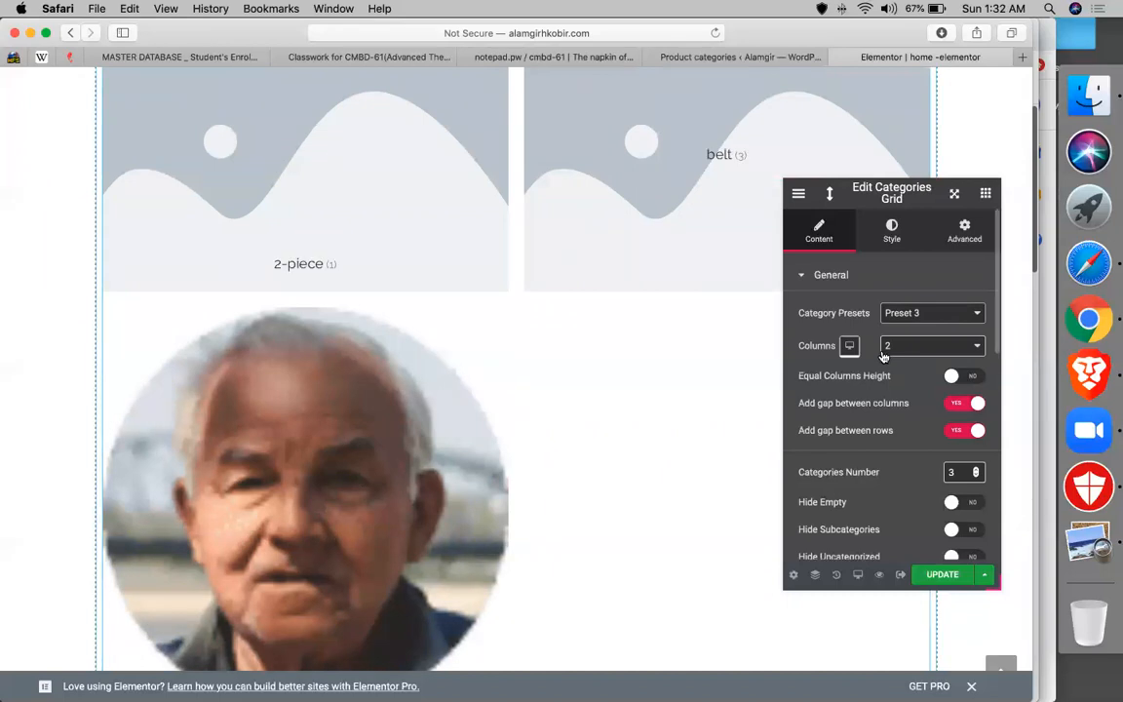
- Drag JetWooBuilder's Products Grid widget into the empty section
left_click(985, 200)
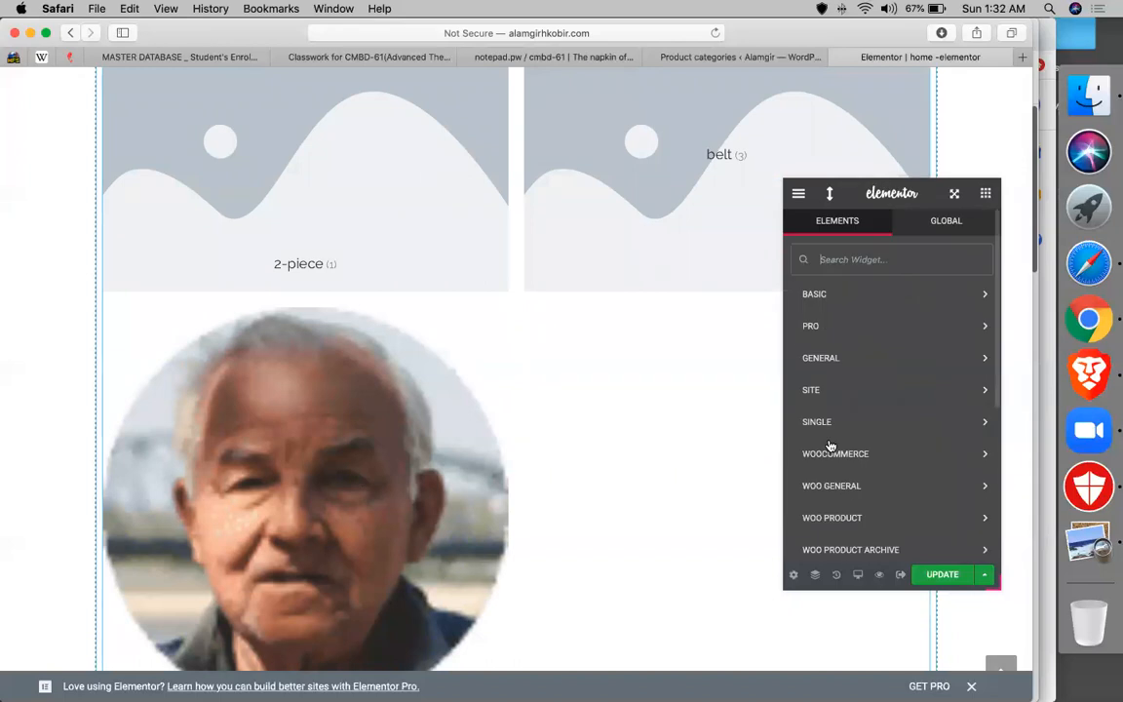
scroll(838, 458, "down", 4)
scroll(847, 508, "down", 2)
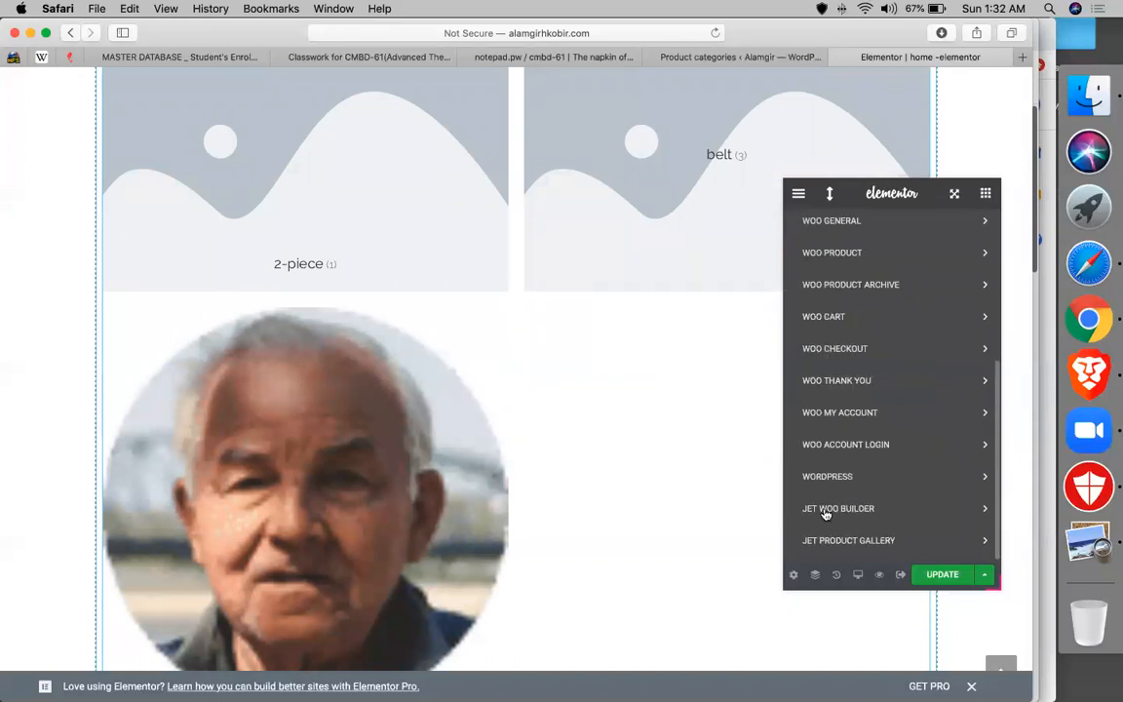
scroll(824, 513, "up", 10)
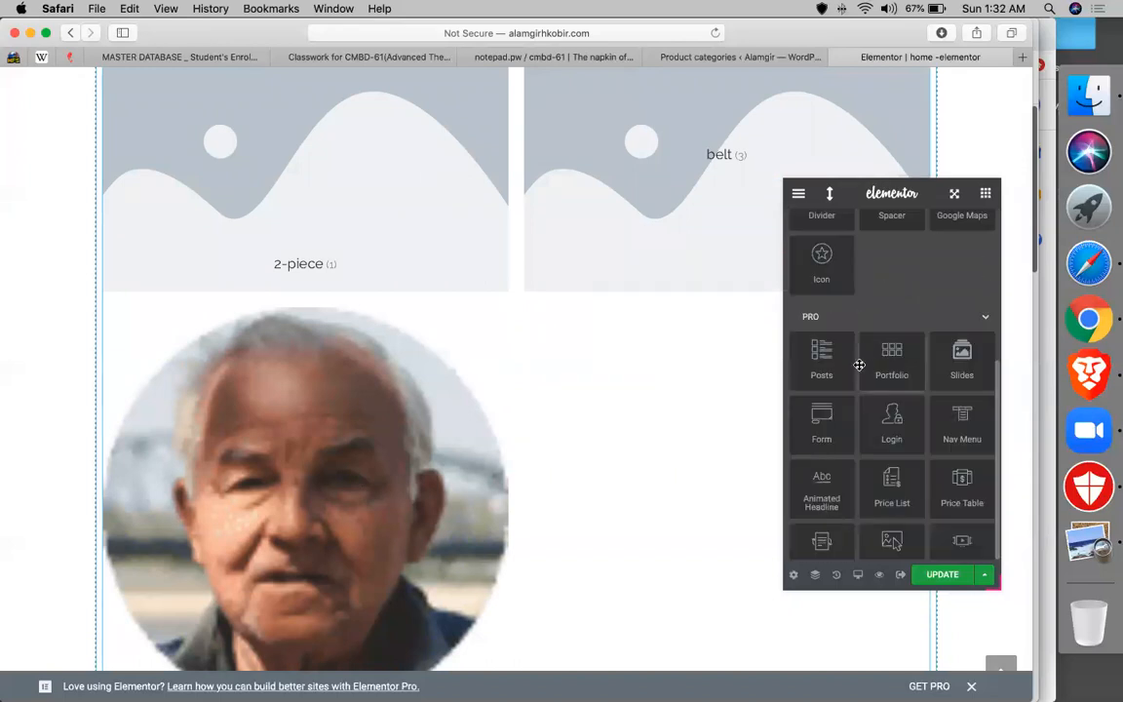
scroll(858, 364, "down", 15)
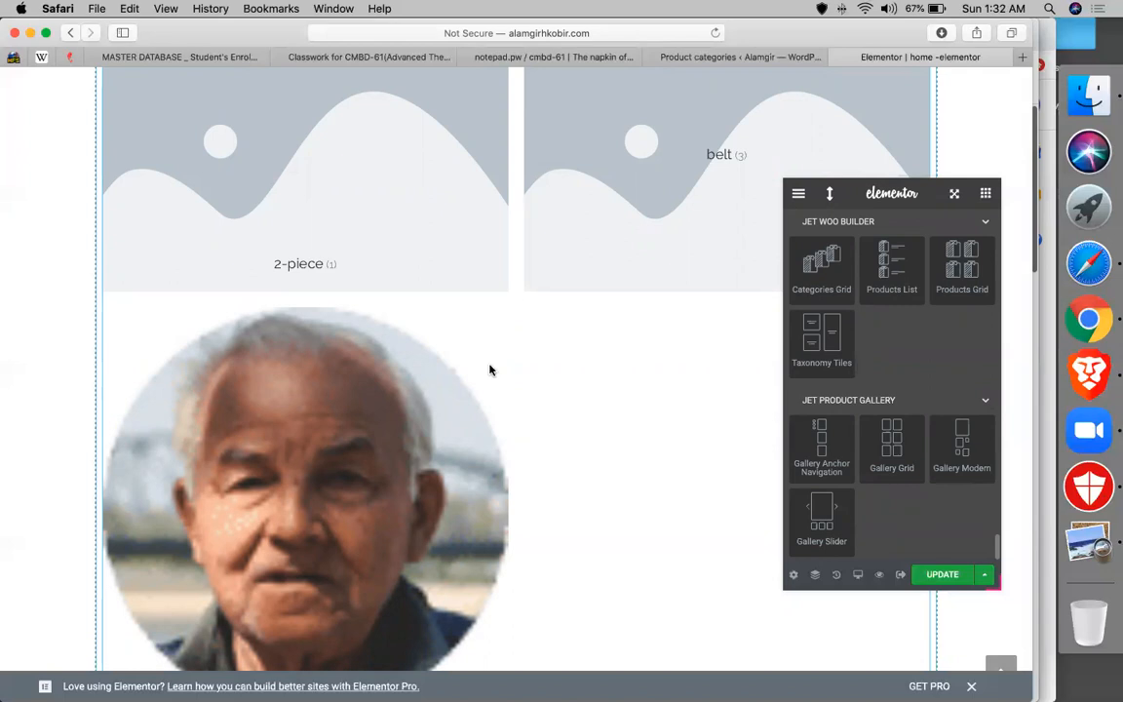
scroll(492, 370, "down", 5)
left_click_drag(966, 270, 590, 358)
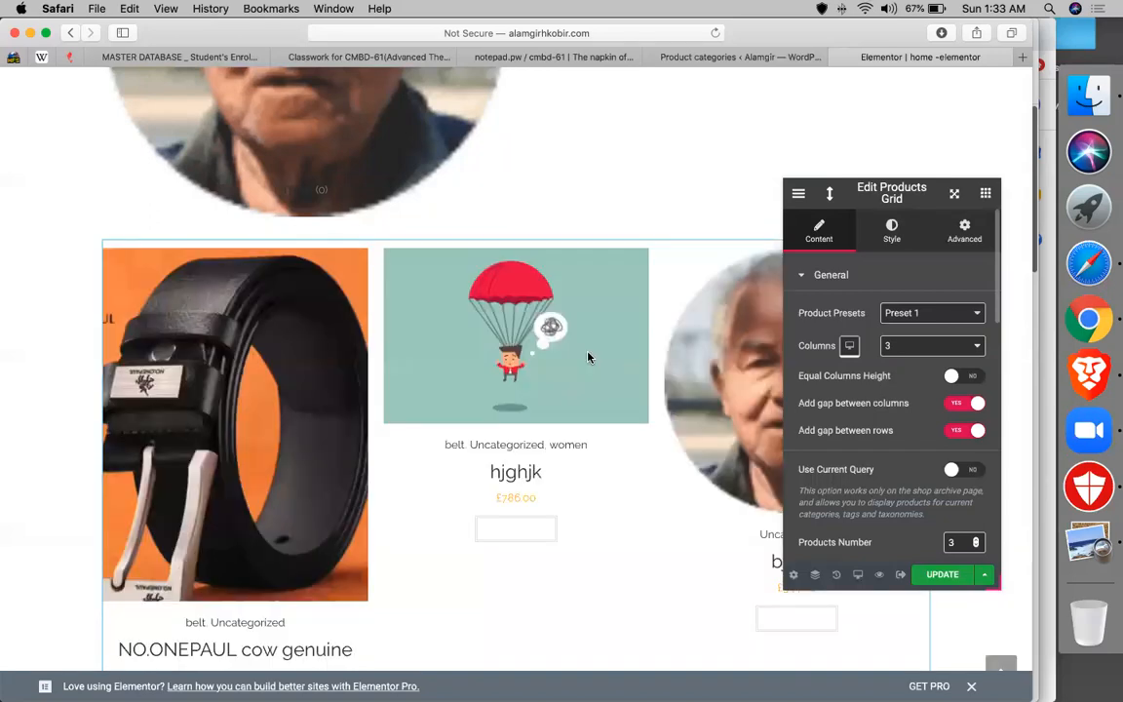
- Set the Products Grid to 5 columns with Equal Columns Height turned on
left_click(897, 345)
left_click(903, 376)
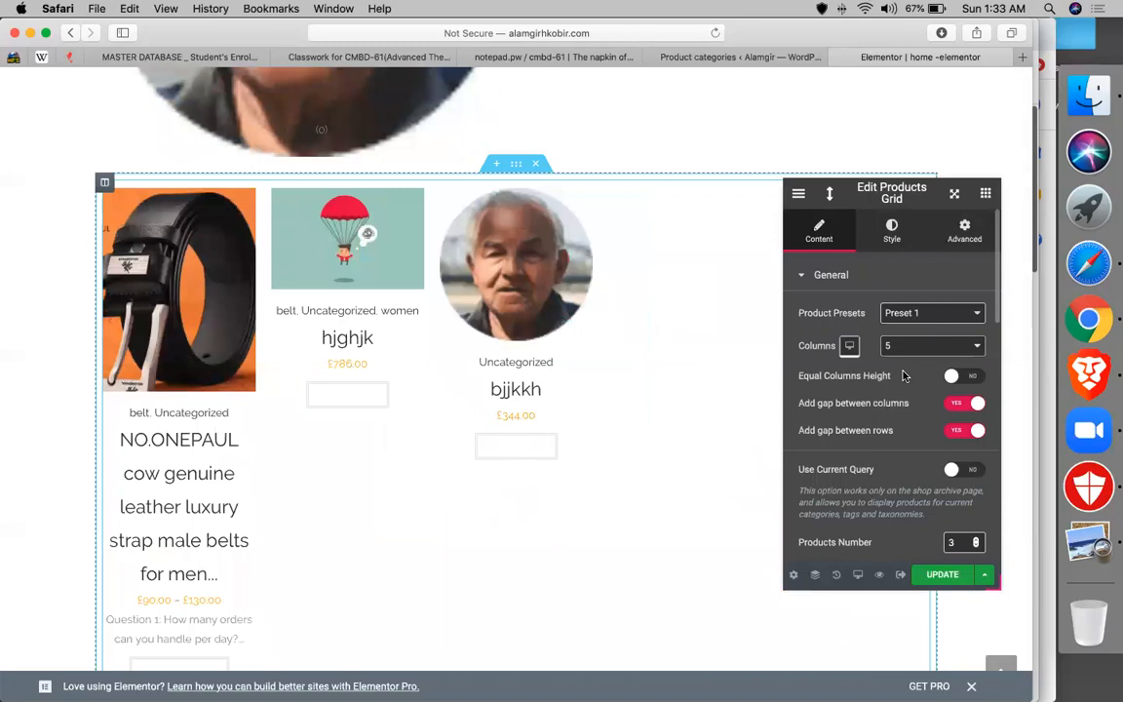
left_click(974, 378)
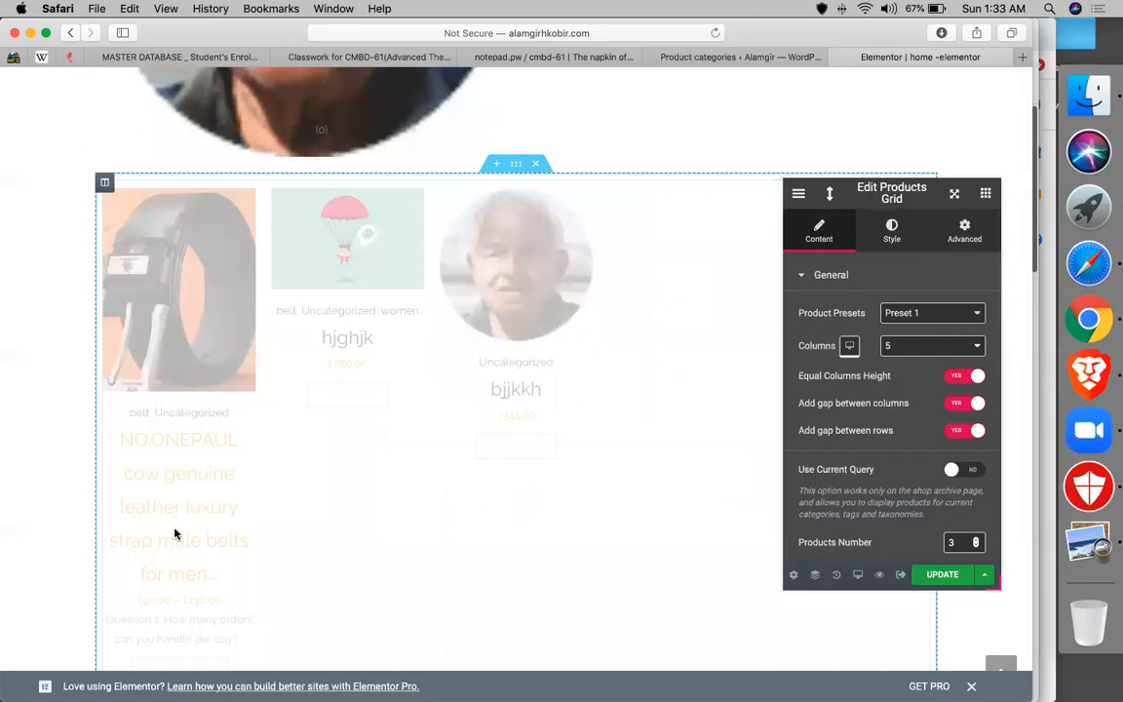
scroll(857, 471, "down", 1)
scroll(855, 474, "down", 3)
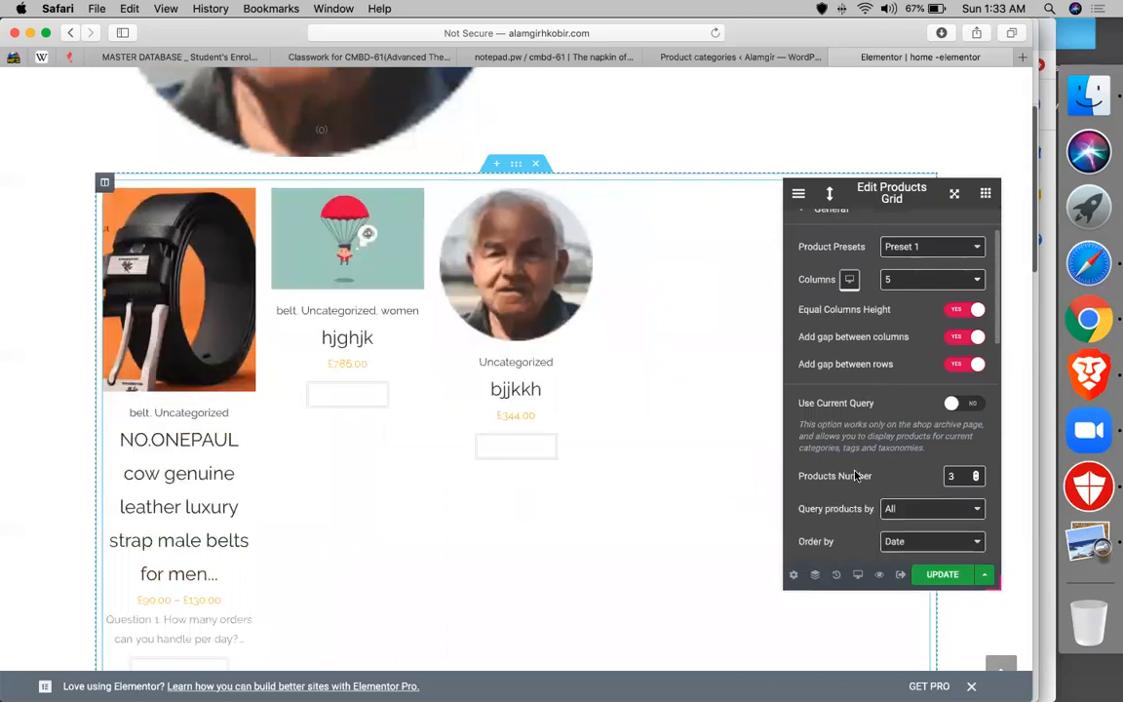
- Set the Products Grid's Query products by to Tag, filtered to eid
left_click(915, 429)
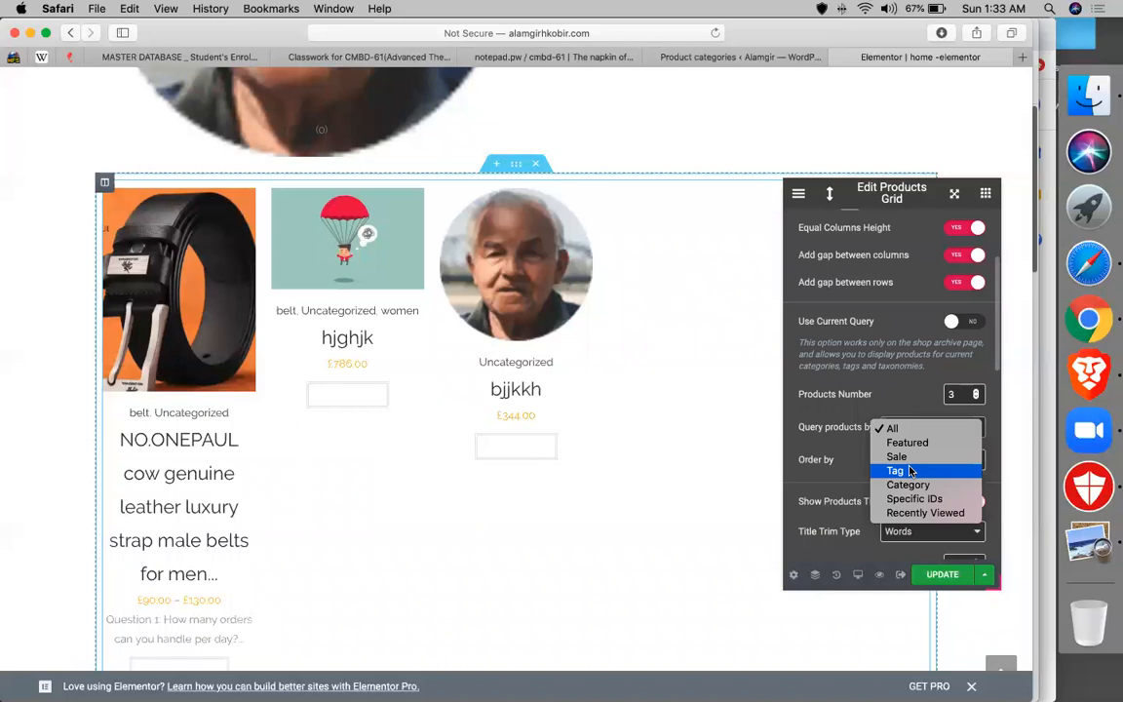
left_click(908, 471)
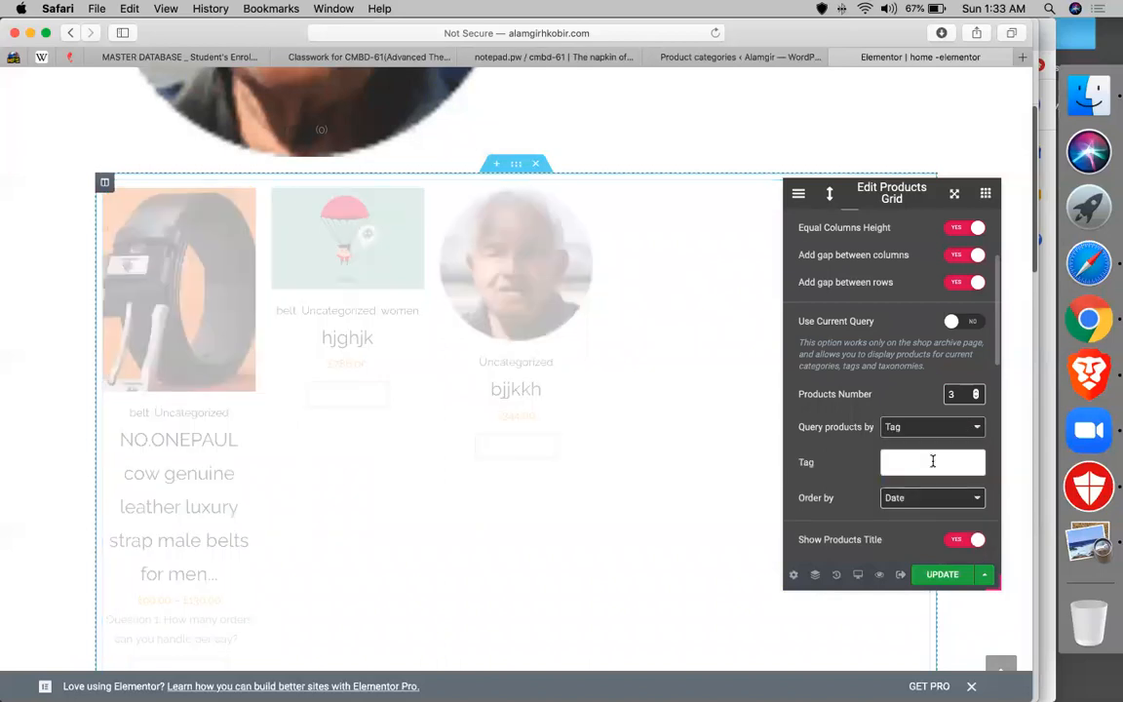
left_click(932, 461)
left_click(898, 487)
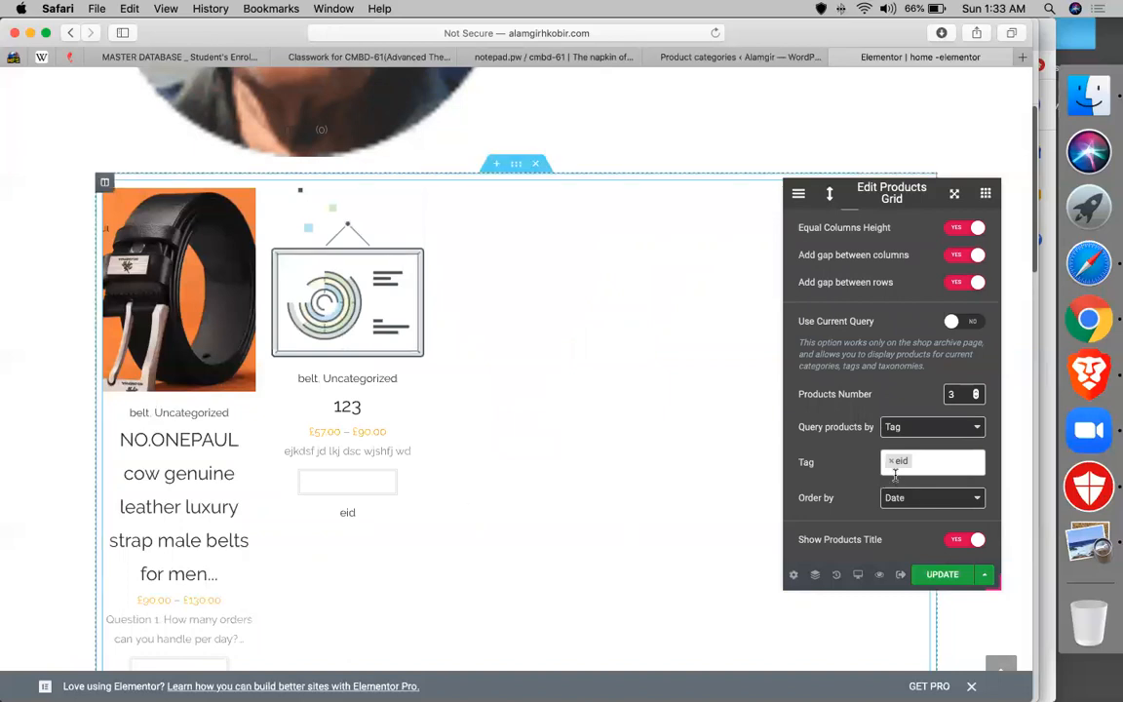
- Change the Title Words/Letters Count to 5
scroll(847, 498, "down", 1)
scroll(846, 498, "down", 5)
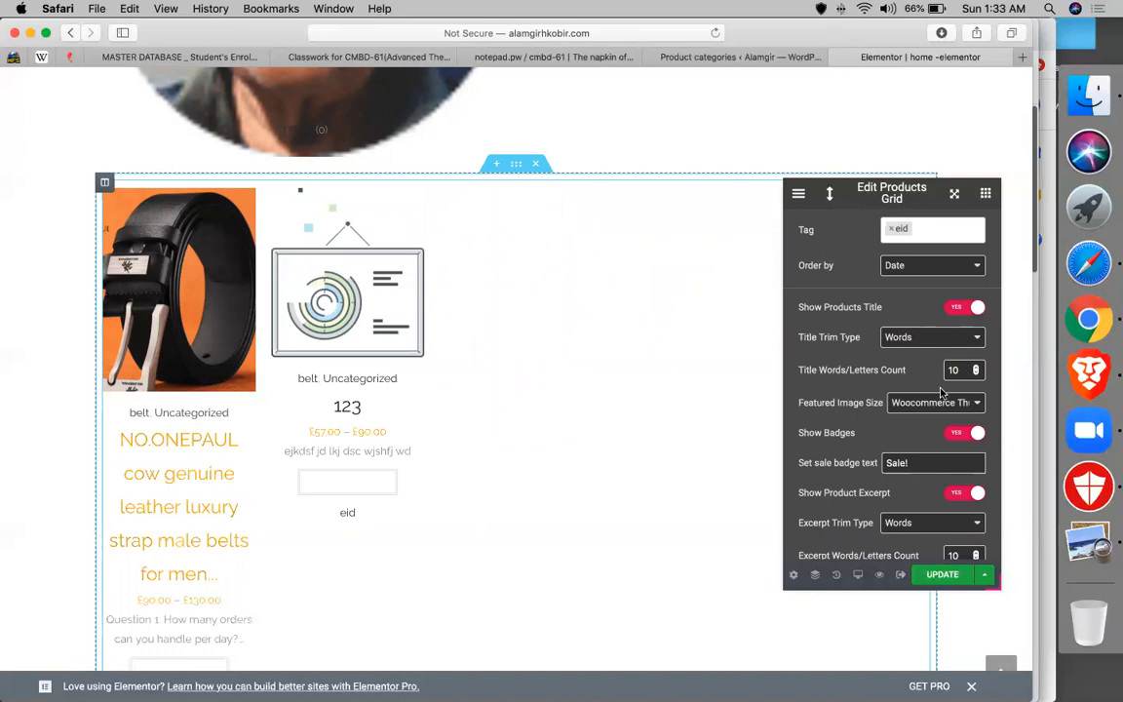
double_click(965, 371)
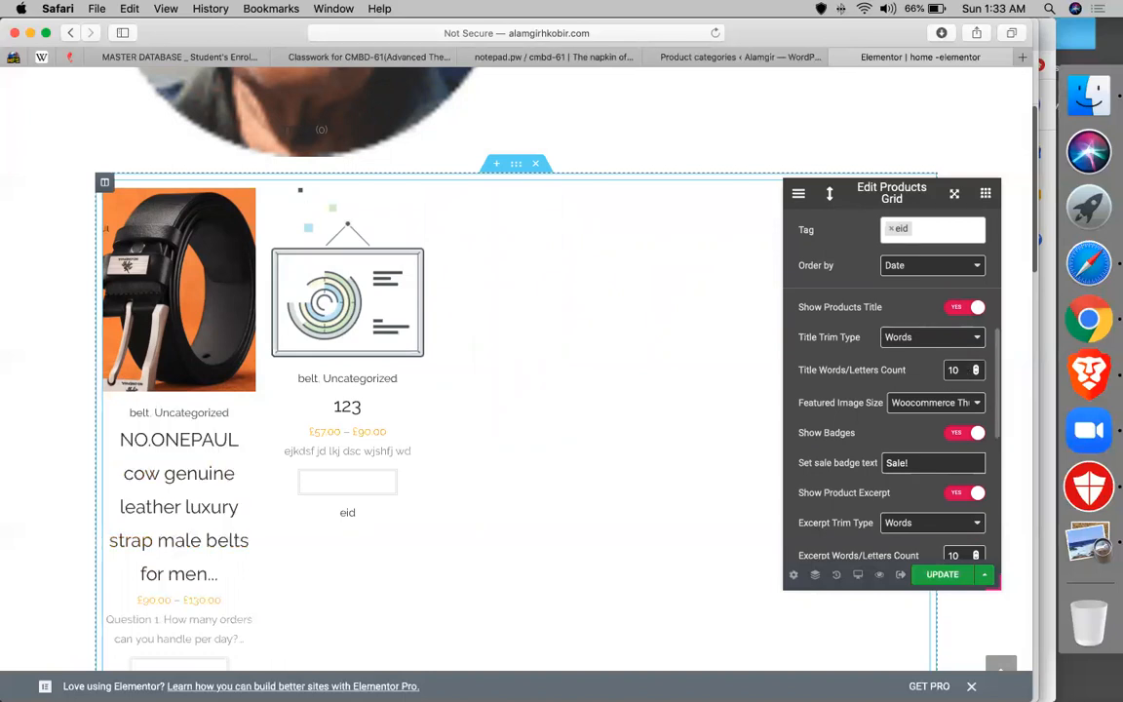
key("BackSpace")
type("5")
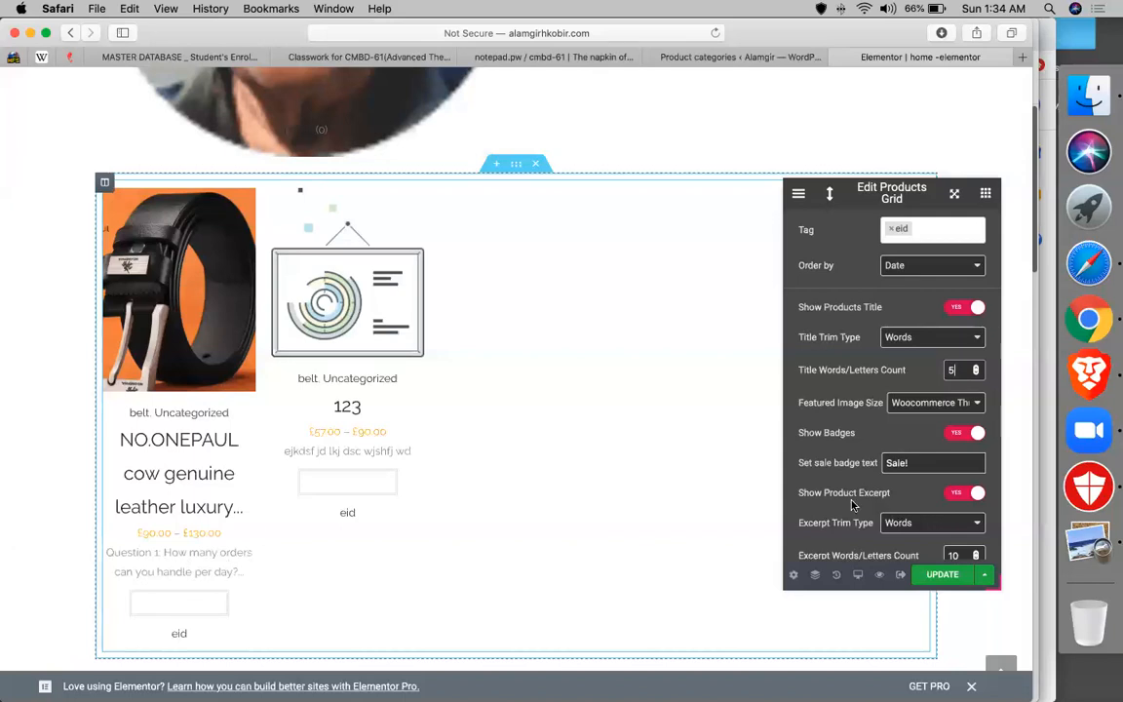
- Switch Show Product Excerpt off
left_click(960, 494)
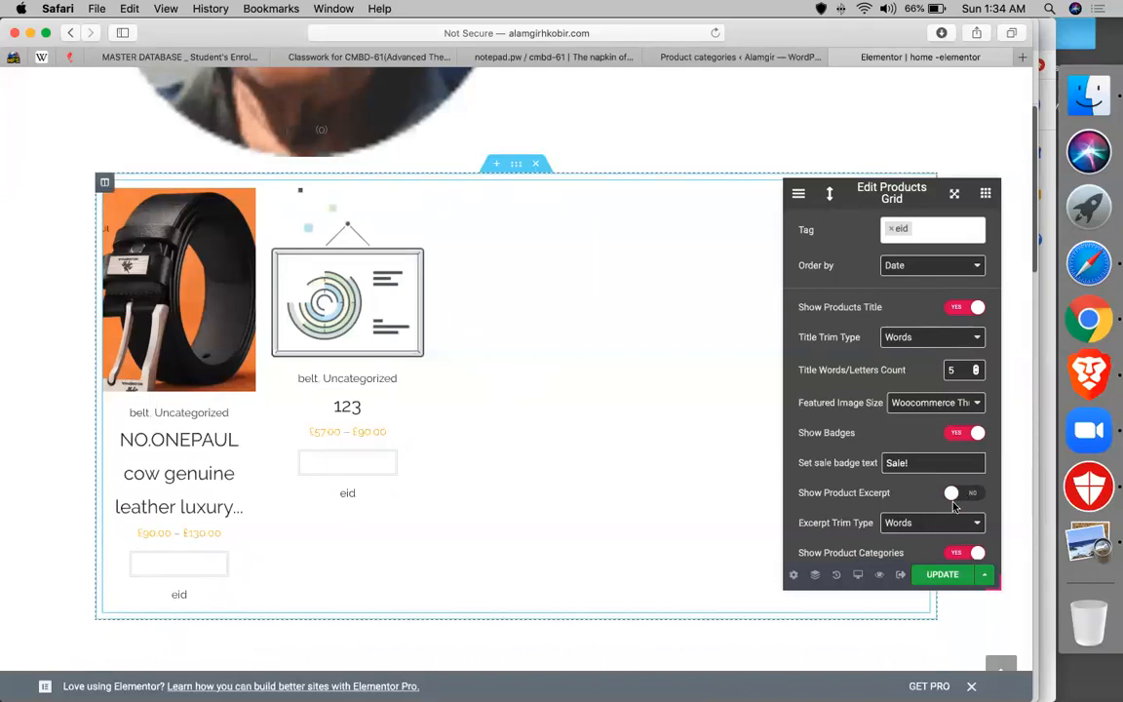
scroll(903, 526, "down", 1)
scroll(902, 526, "down", 1)
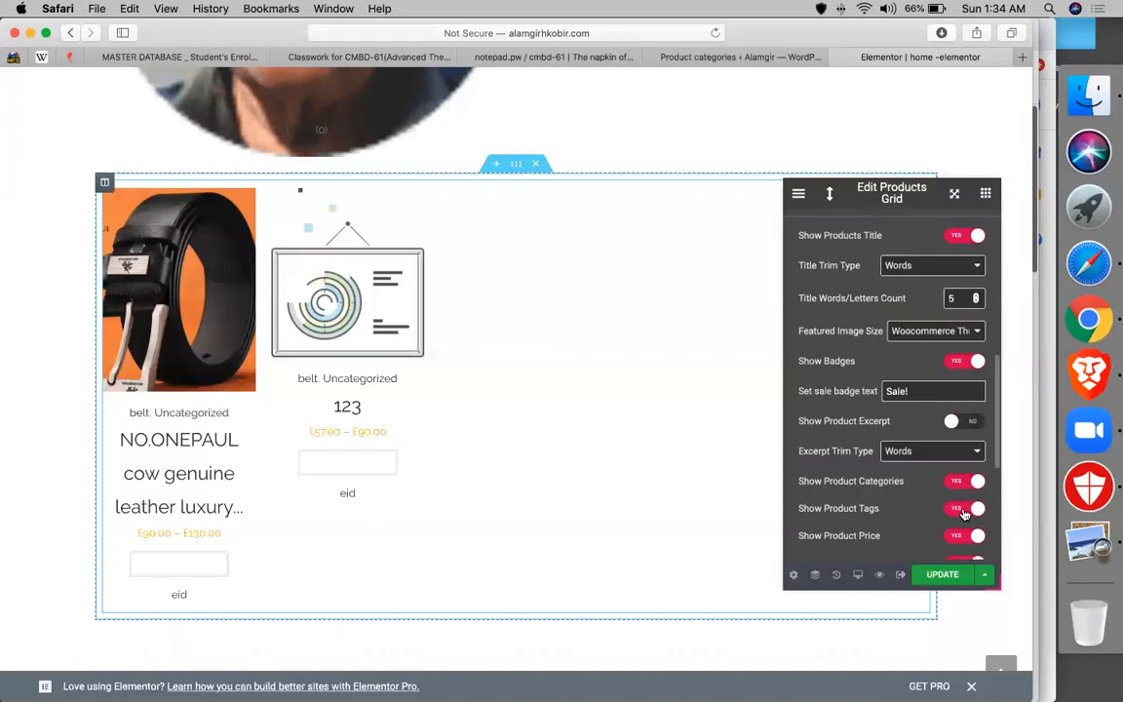
scroll(922, 508, "up", 5)
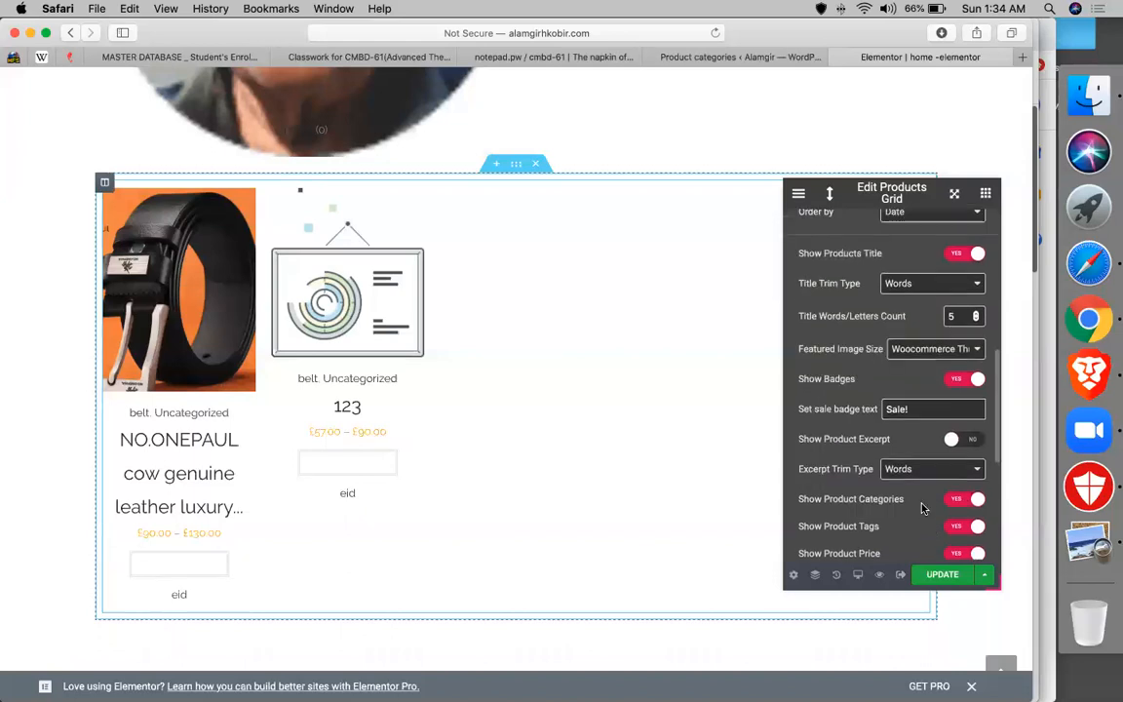
scroll(923, 508, "up", 3)
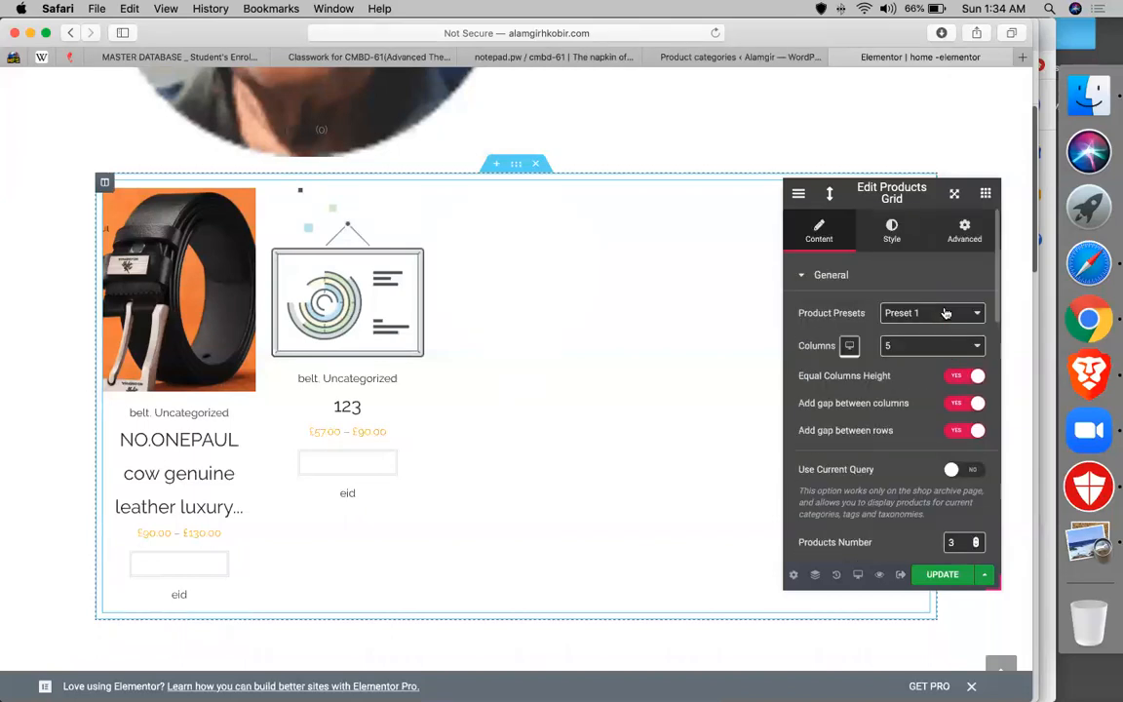
- Try Preset 4 for the Products Grid, then settle on Preset 9
left_click(912, 316)
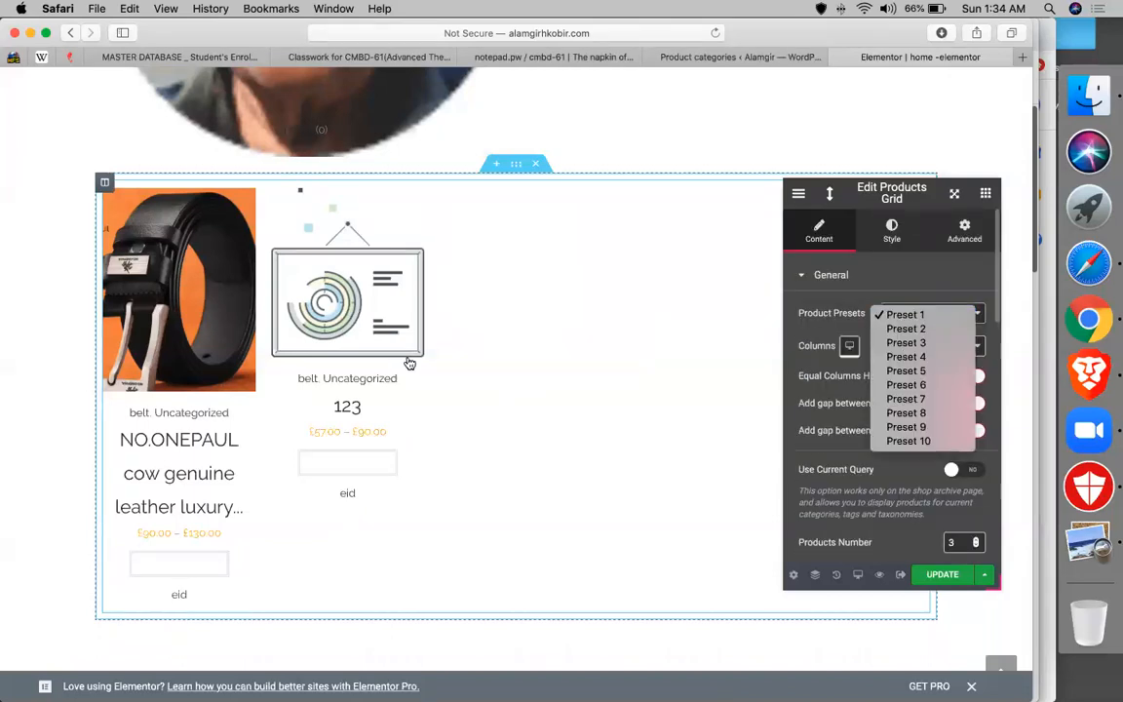
left_click(906, 356)
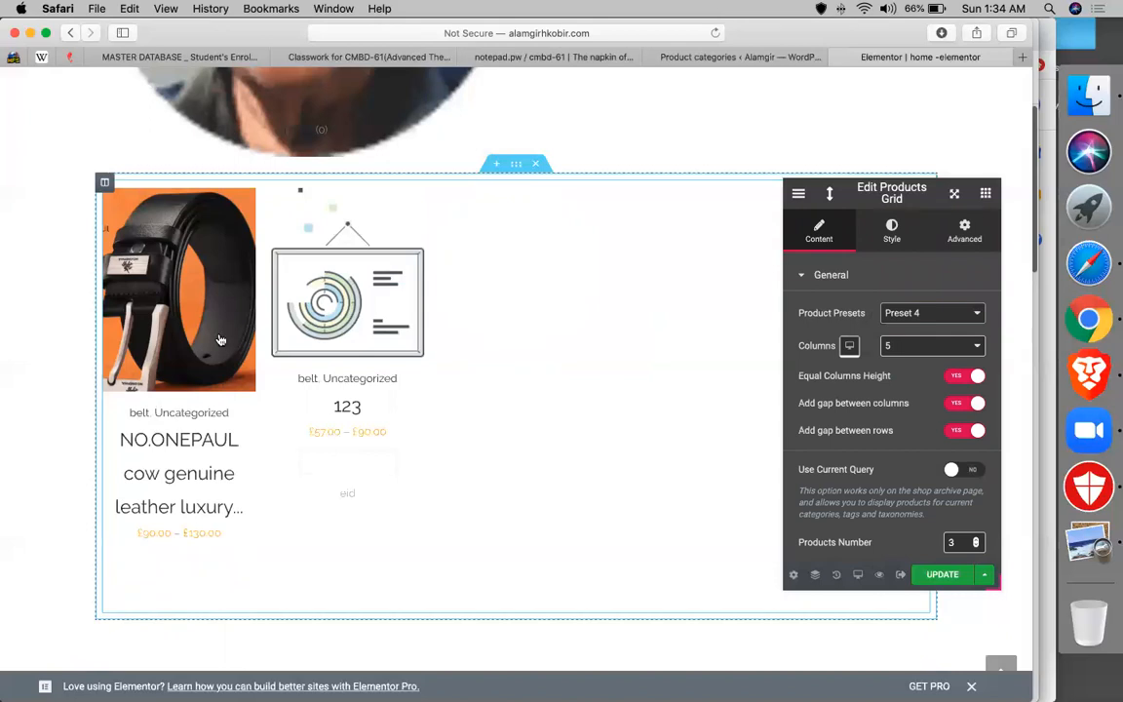
left_click(917, 313)
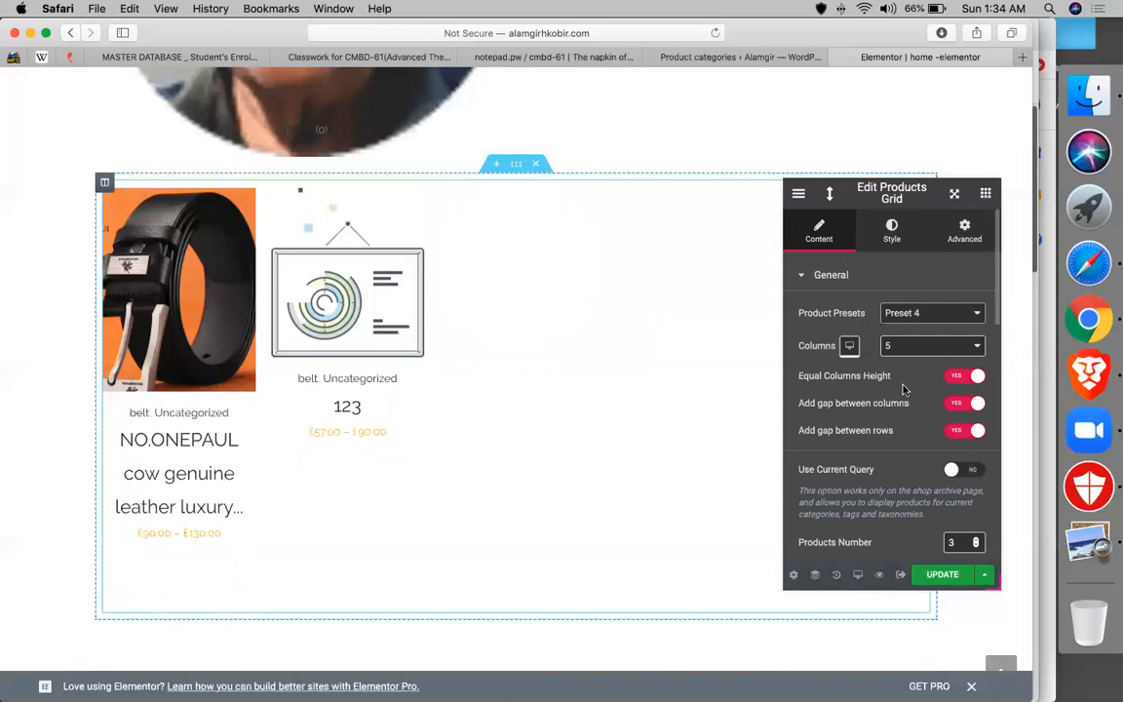
left_click(905, 385)
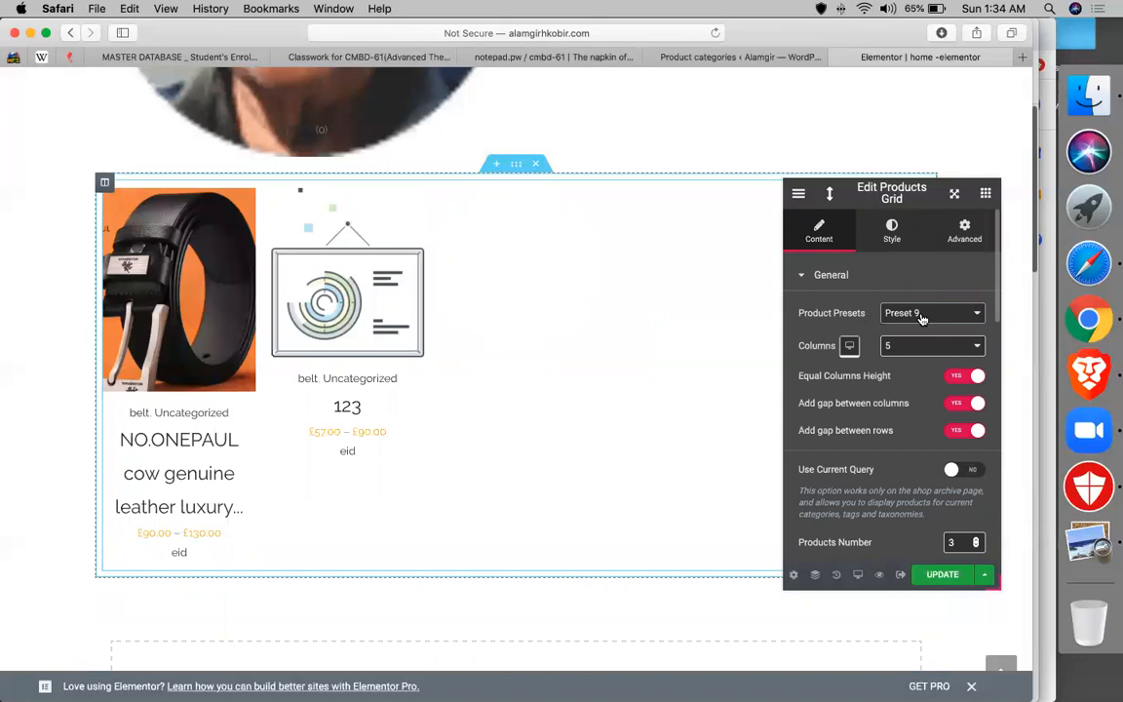
- Drag elements from the widget list to set up the section below the Products Grid
left_click(985, 194)
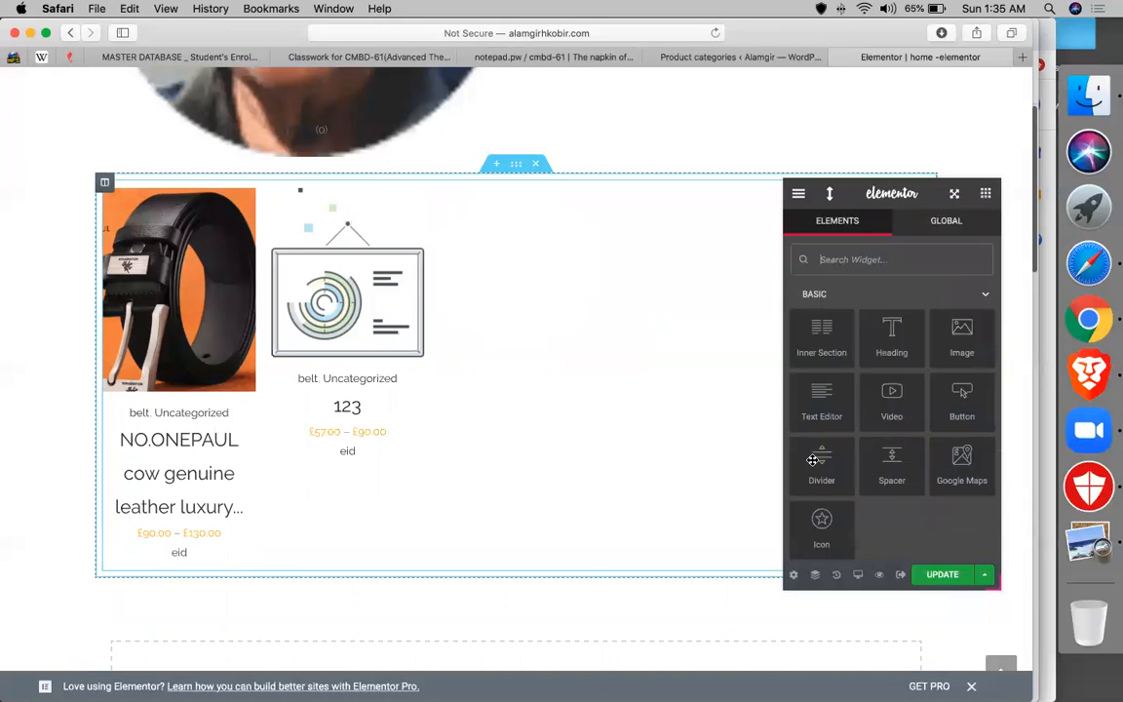
scroll(813, 459, "down", 10)
scroll(813, 459, "down", 1)
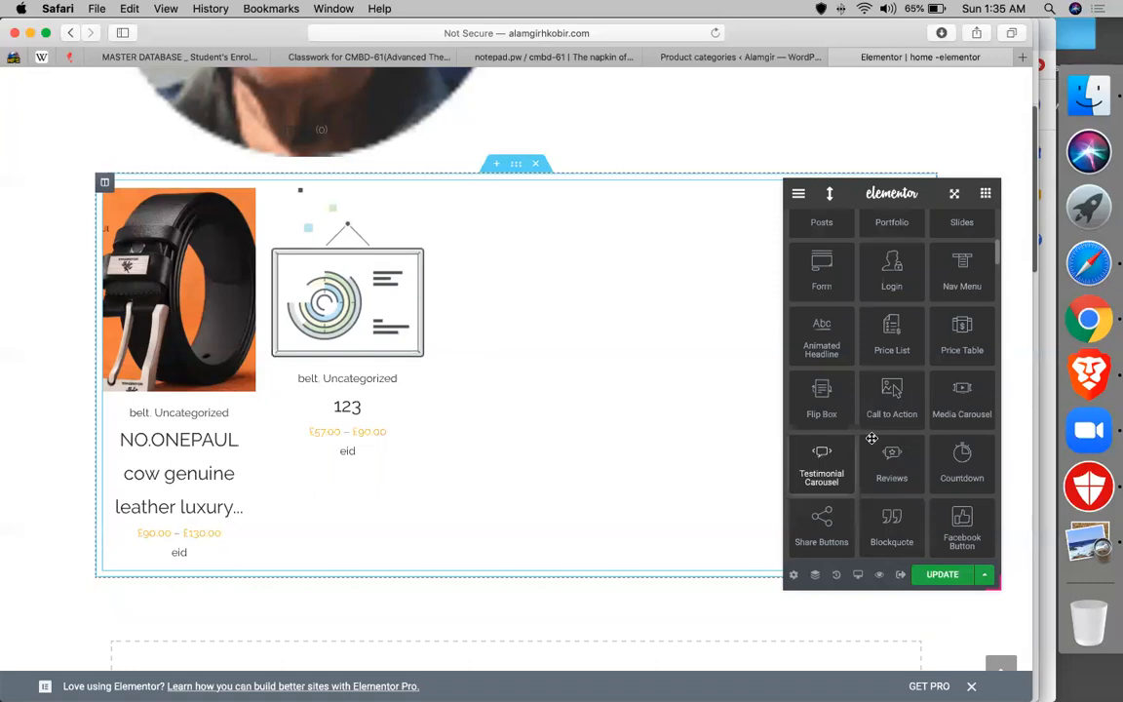
scroll(871, 438, "down", 5)
scroll(872, 439, "down", 15)
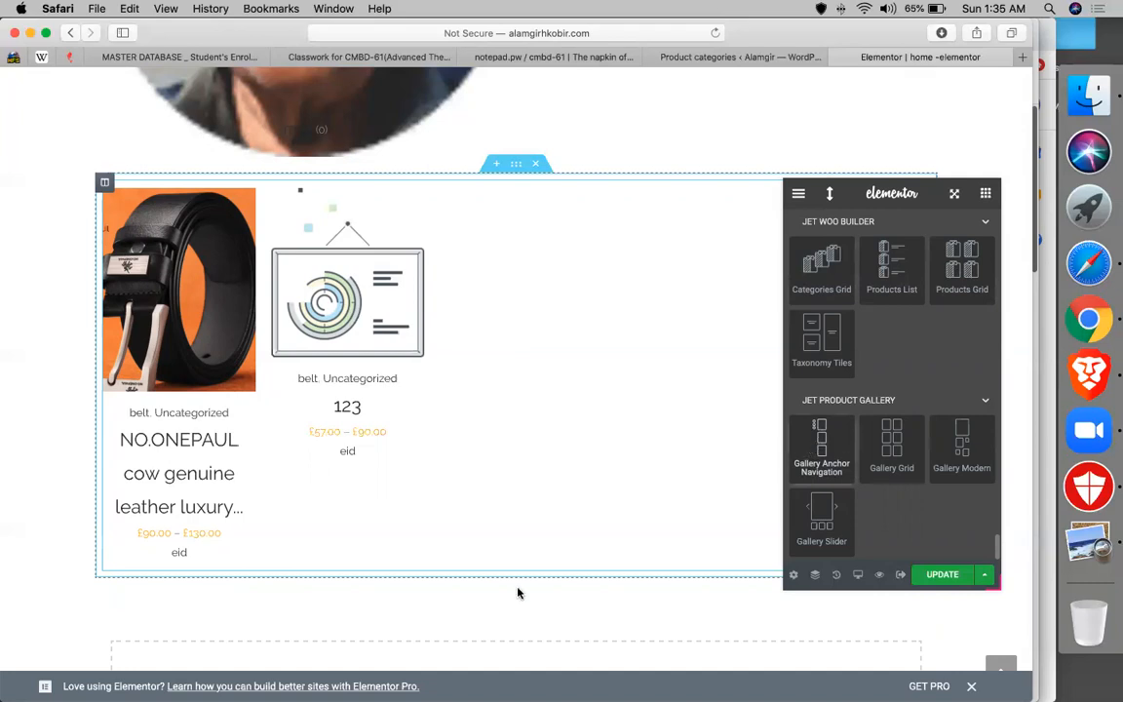
left_click_drag(518, 592, 521, 592)
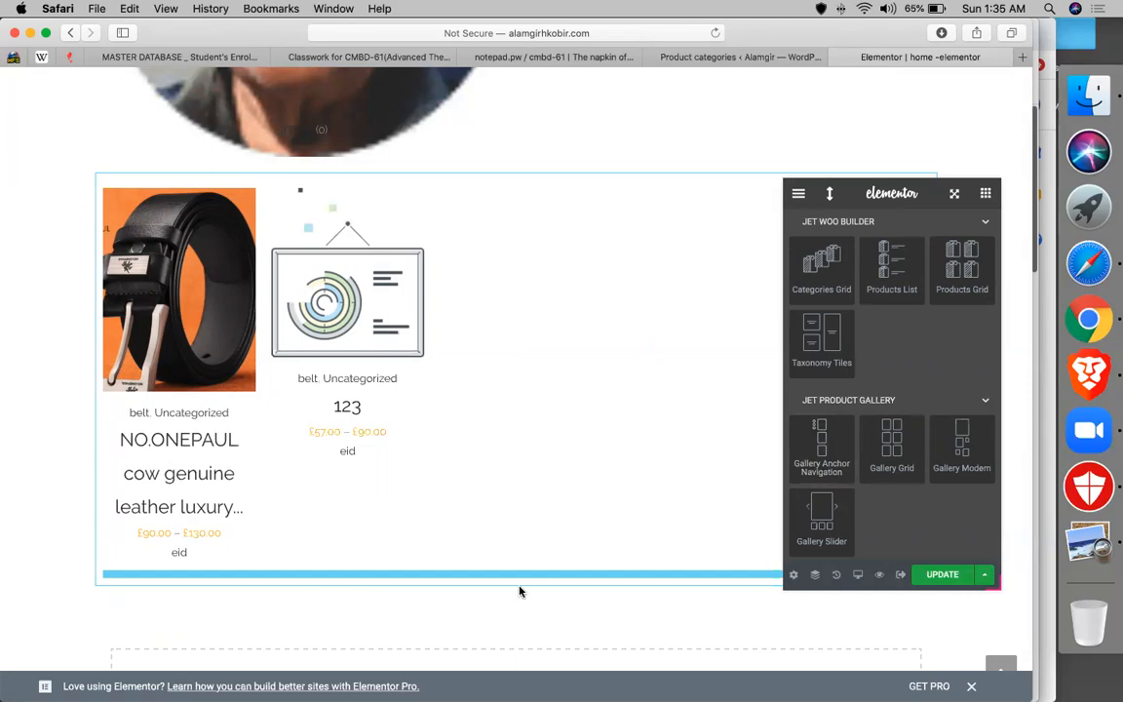
left_click_drag(520, 592, 612, 568)
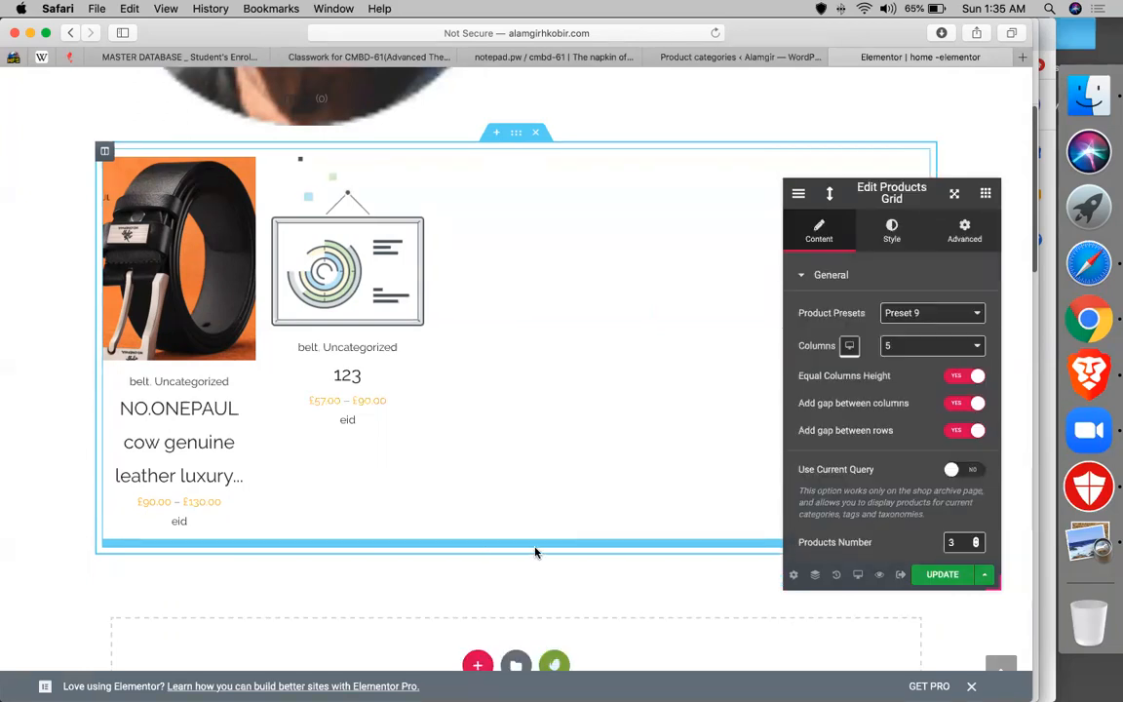
- Drop Gallery Anchor Navigation from JET PRODUCT GALLERY into the empty section below the products
left_click(985, 193)
scroll(824, 349, "down", 15)
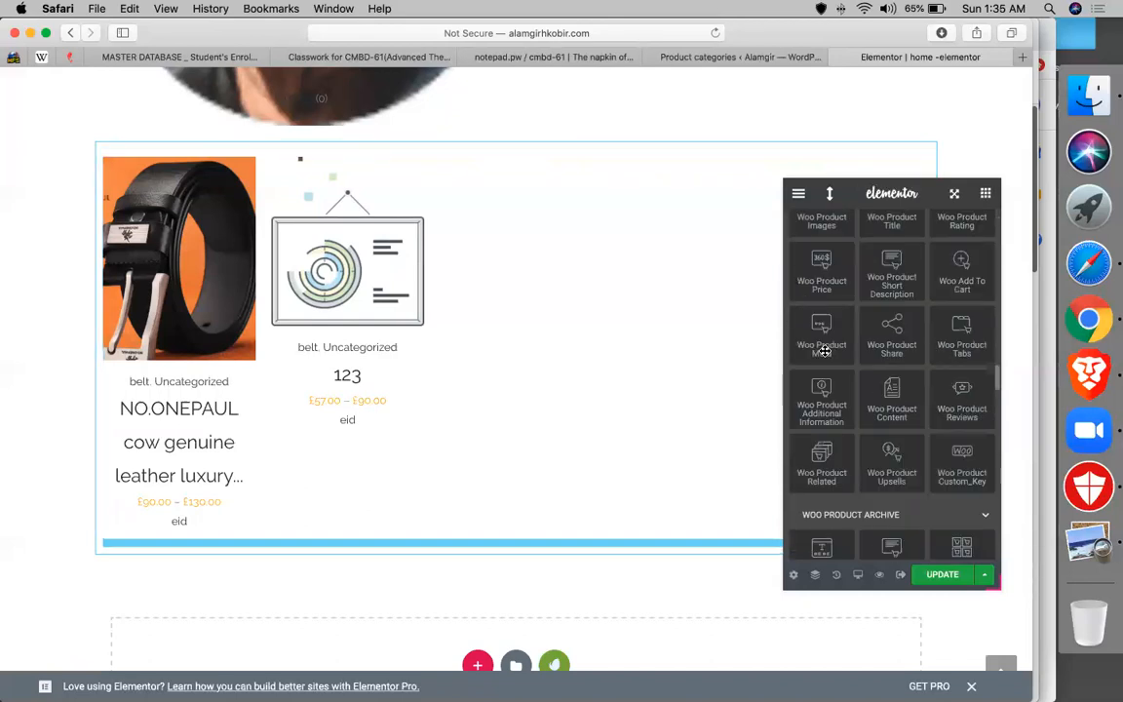
scroll(824, 349, "down", 10)
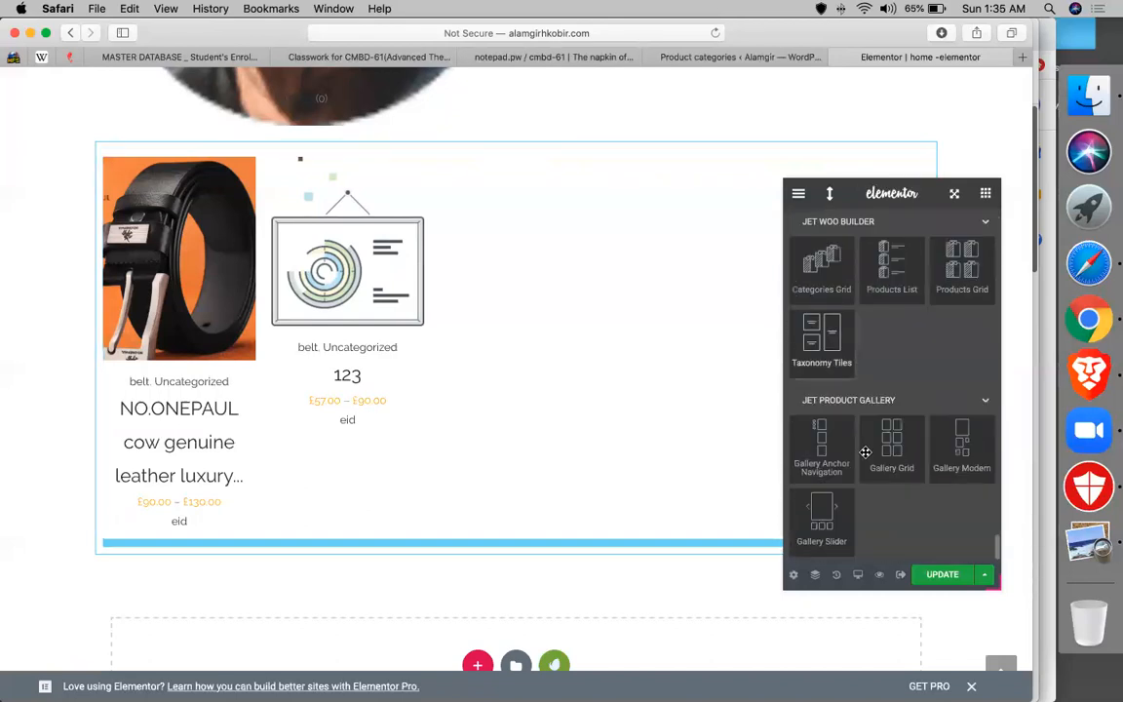
left_click_drag(824, 448, 476, 586)
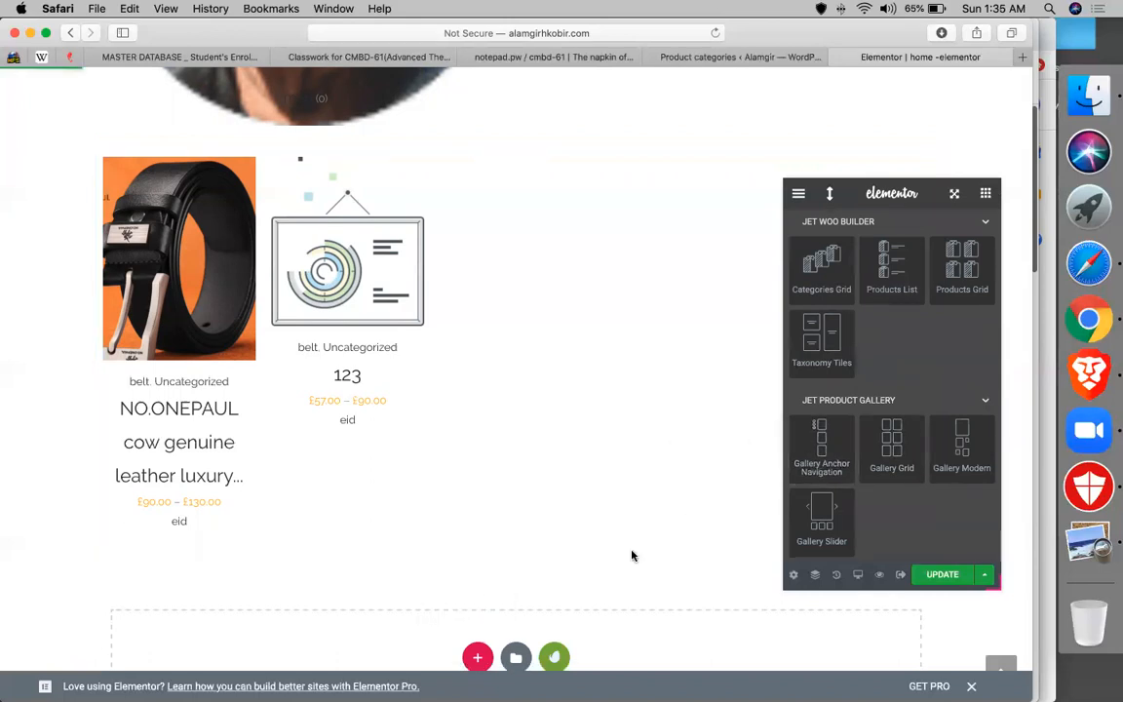
scroll(632, 556, "down", 2)
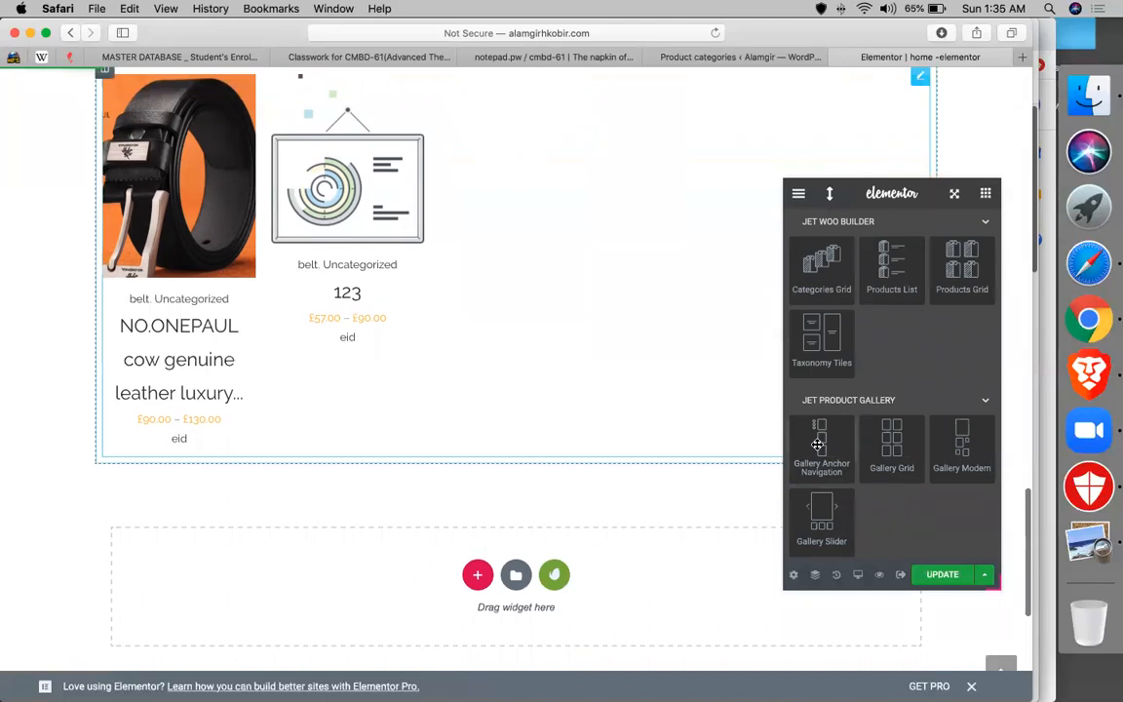
left_click_drag(748, 578, 643, 570)
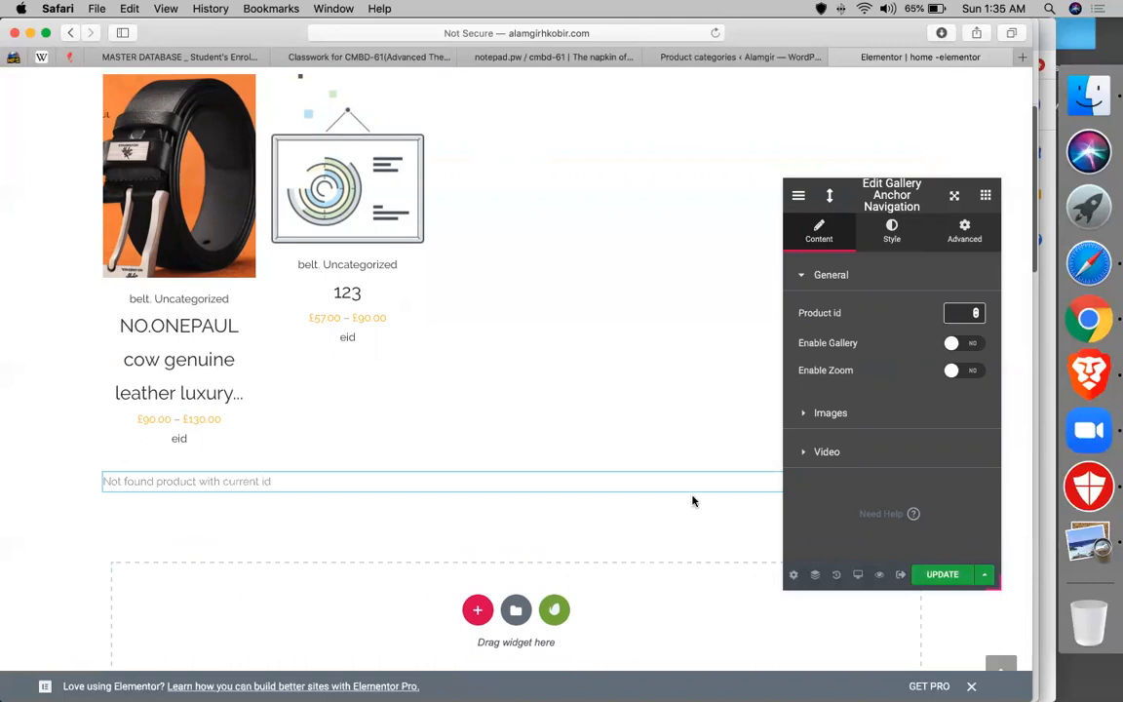
- Check the NO.ONEPAUL belt's ID, 391, in WooCommerce's All Products list, then go back to Elementor
left_click(951, 312)
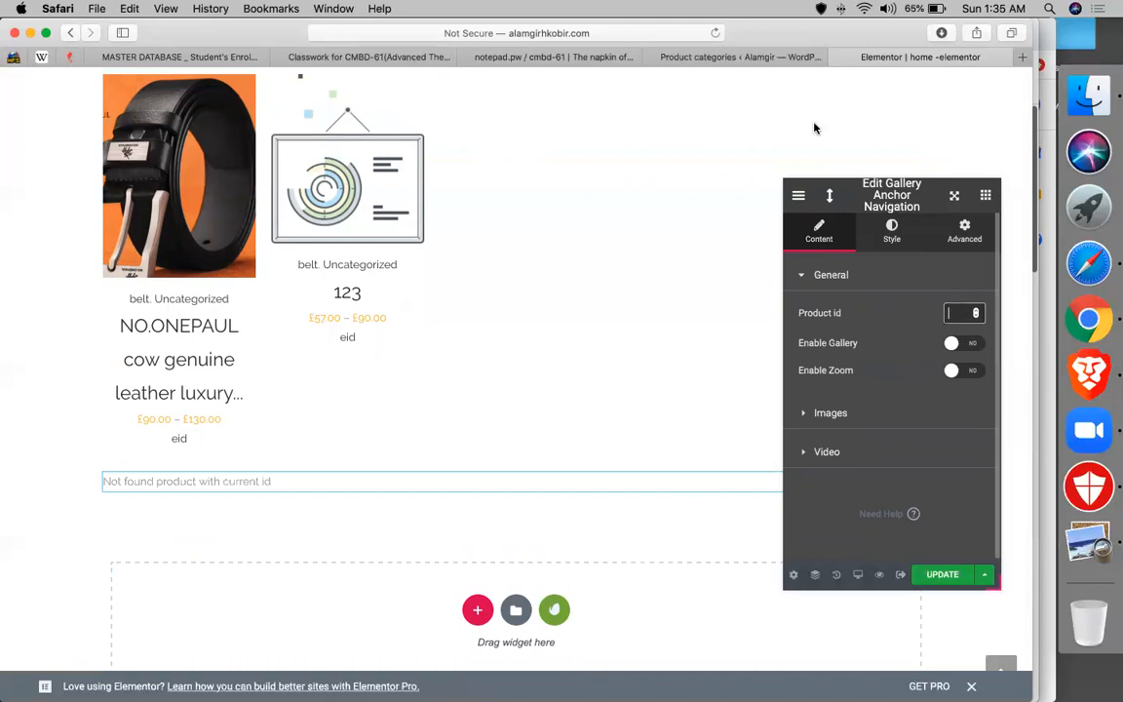
left_click(741, 56)
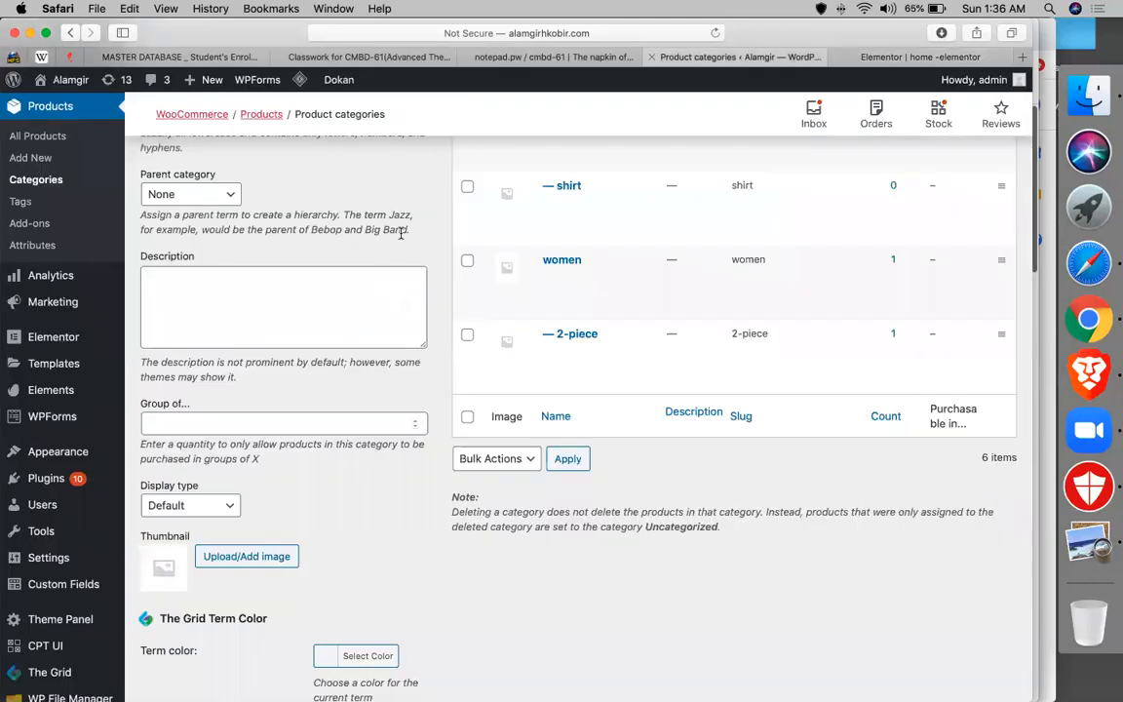
scroll(42, 306, "up", 3)
left_click(42, 303)
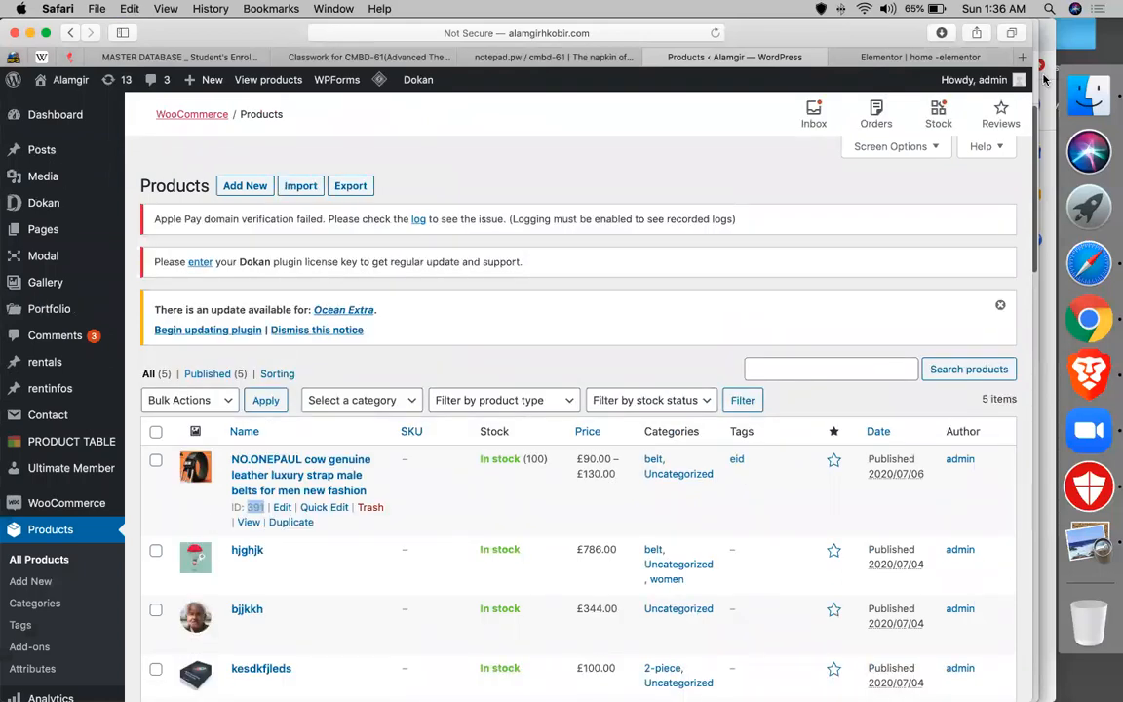
left_click(965, 57)
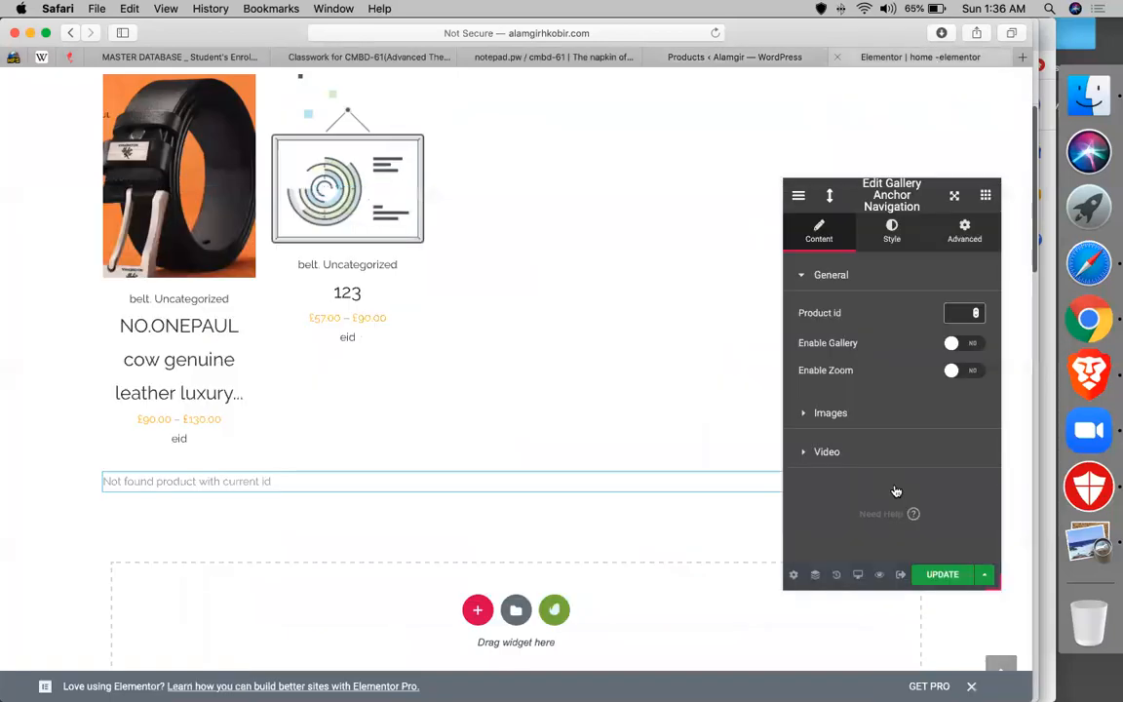
- Enter product id 391 so the Gallery Anchor Navigation shows the belt's image gallery
type("391")
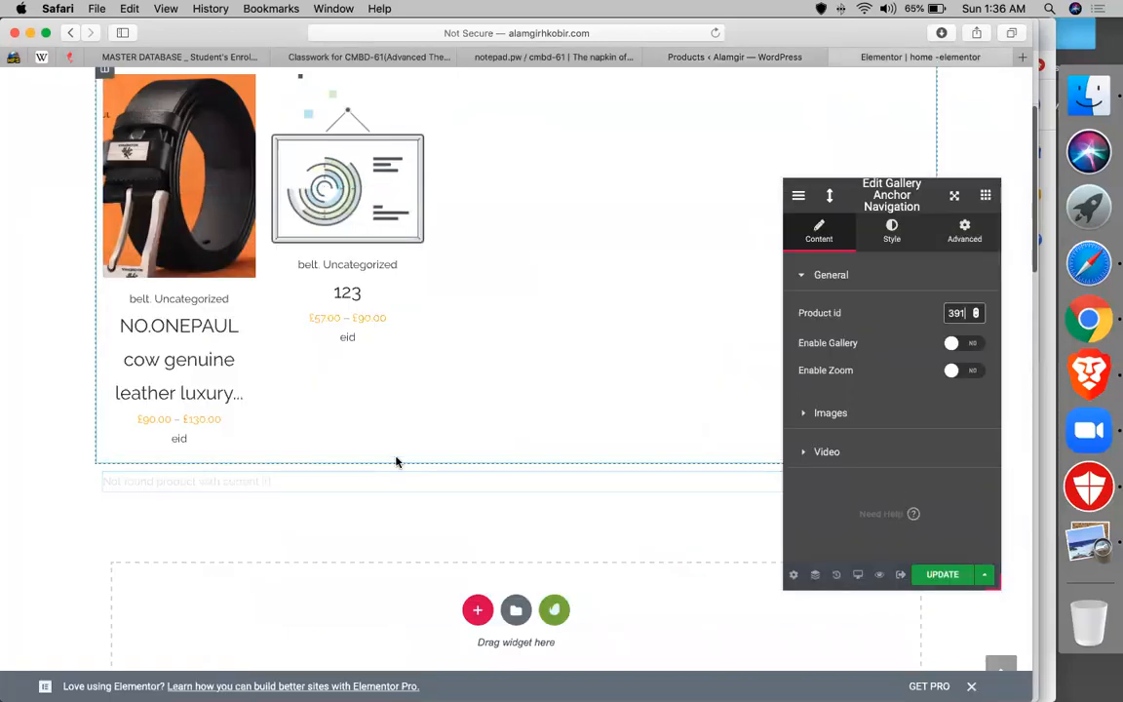
scroll(480, 494, "down", 2)
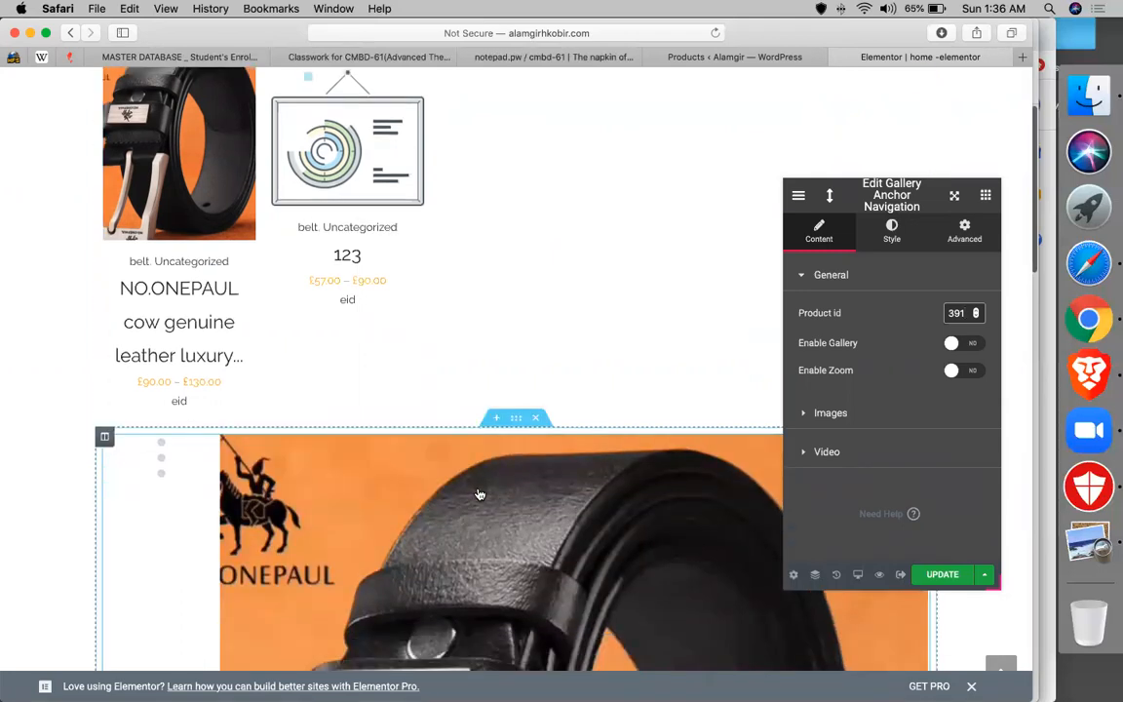
scroll(480, 494, "down", 10)
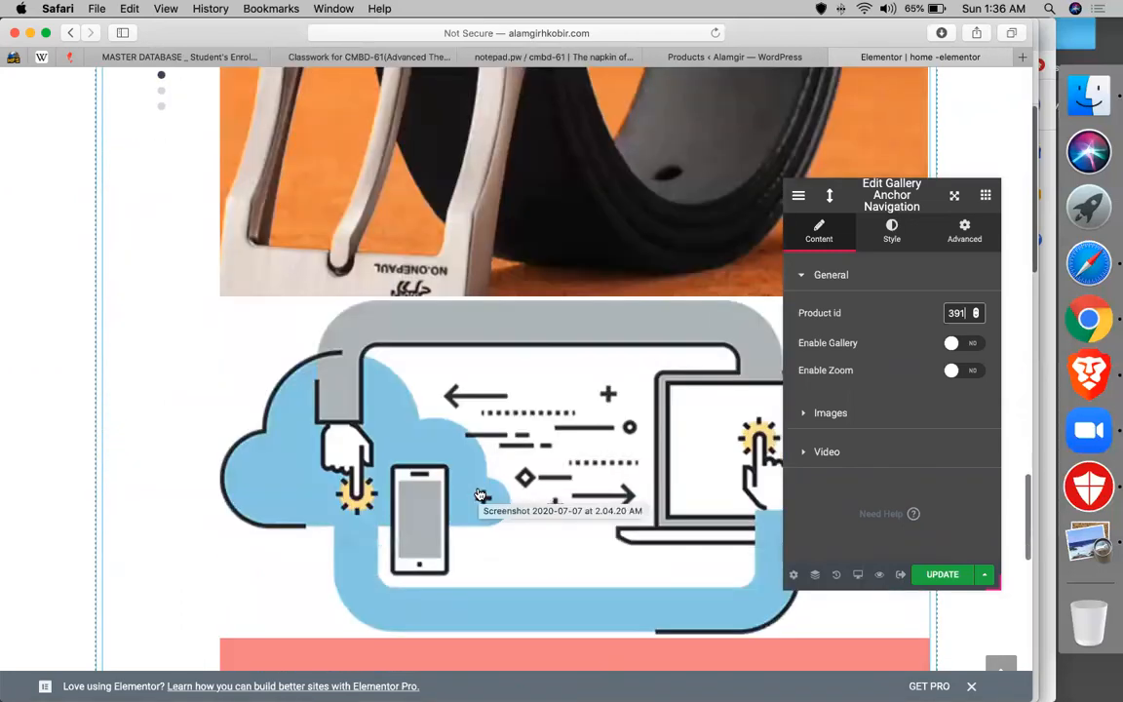
scroll(480, 494, "down", 5)
scroll(479, 494, "down", 5)
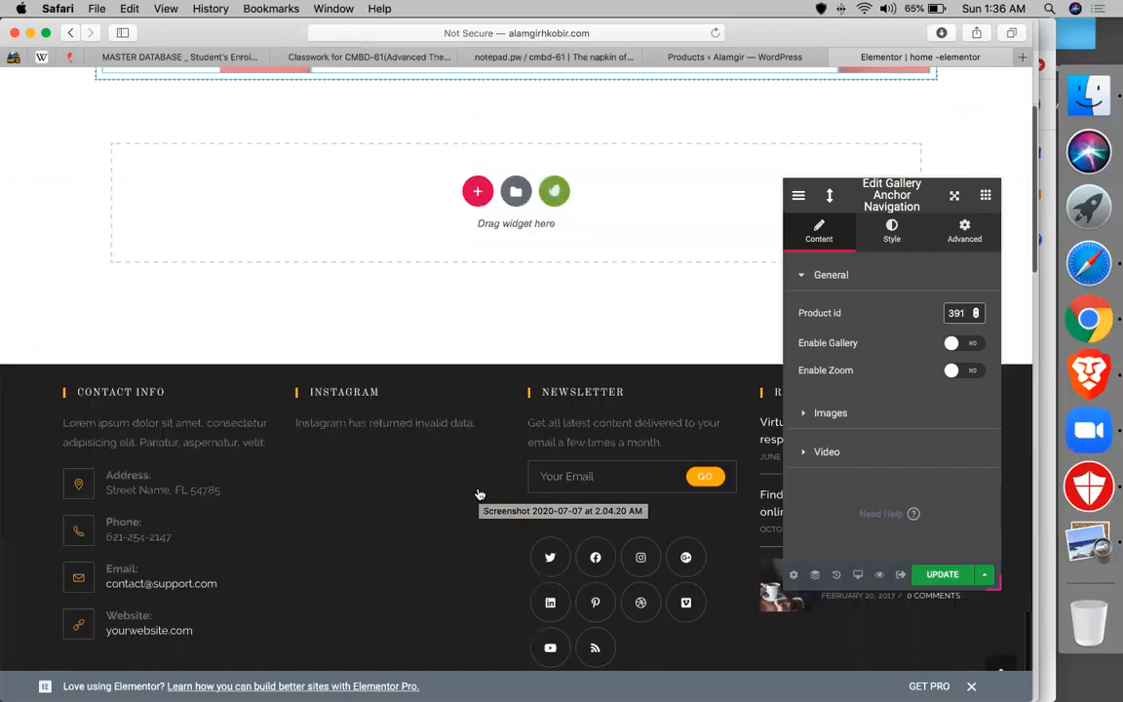
scroll(479, 494, "up", 15)
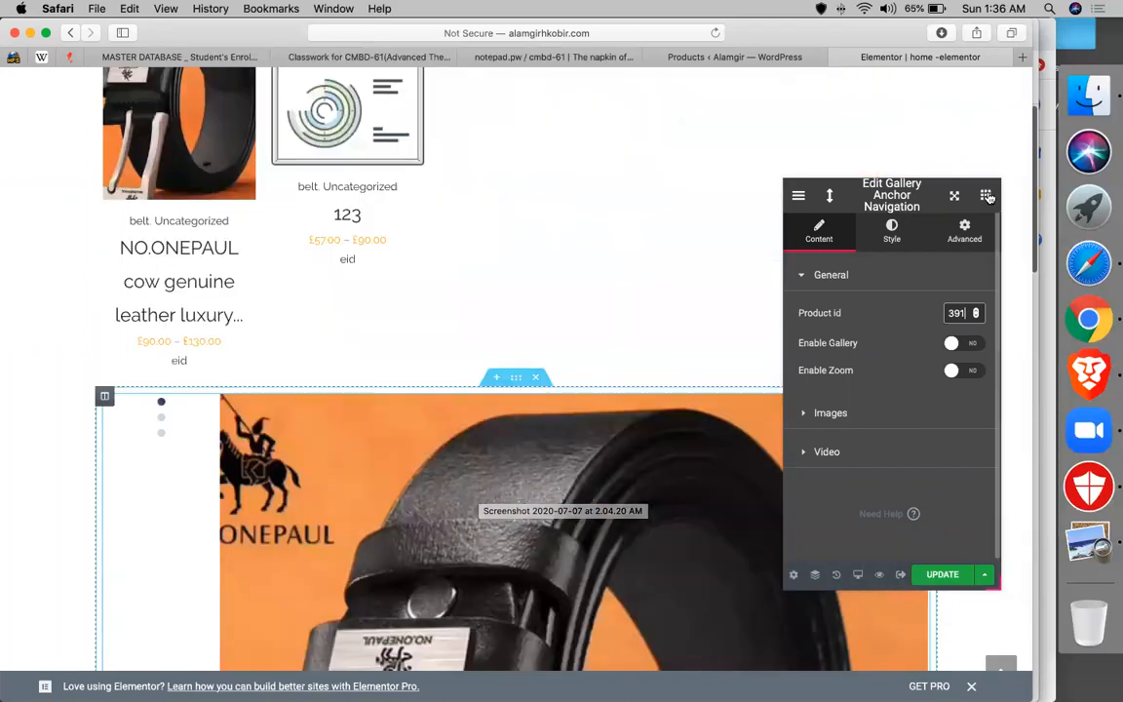
left_click(986, 195)
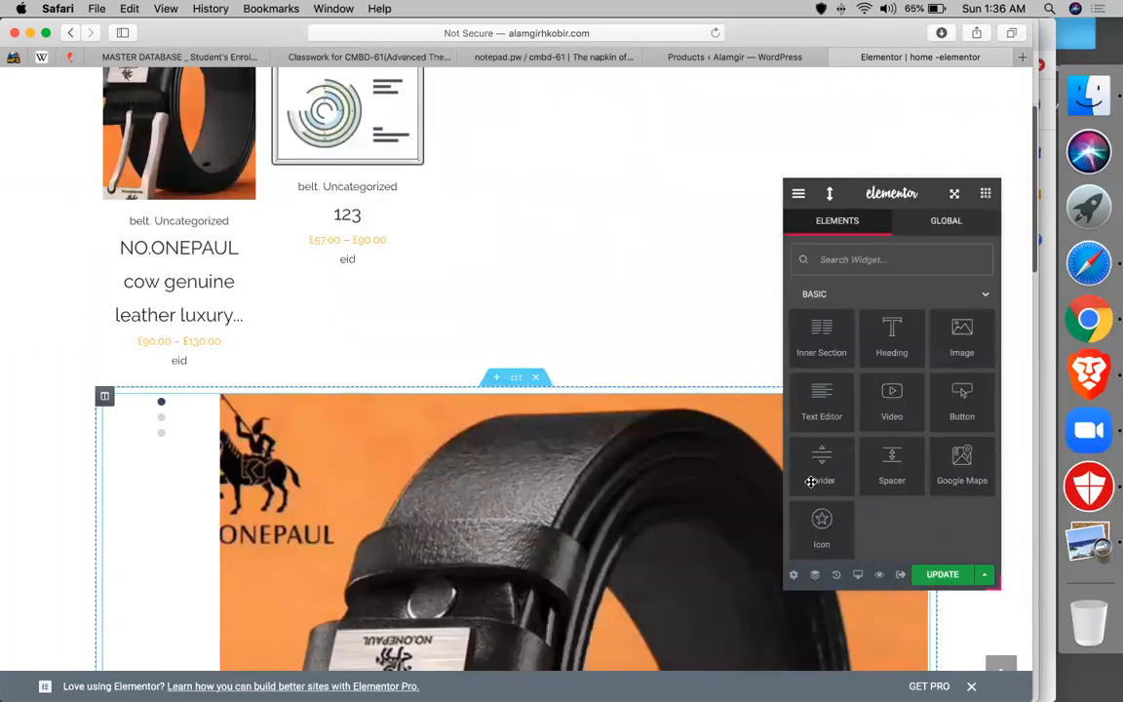
- Scroll the Elements panel to the WOO MY ACCOUNT and WOO ACCOUNT LOGIN widget sections
scroll(811, 482, "down", 15)
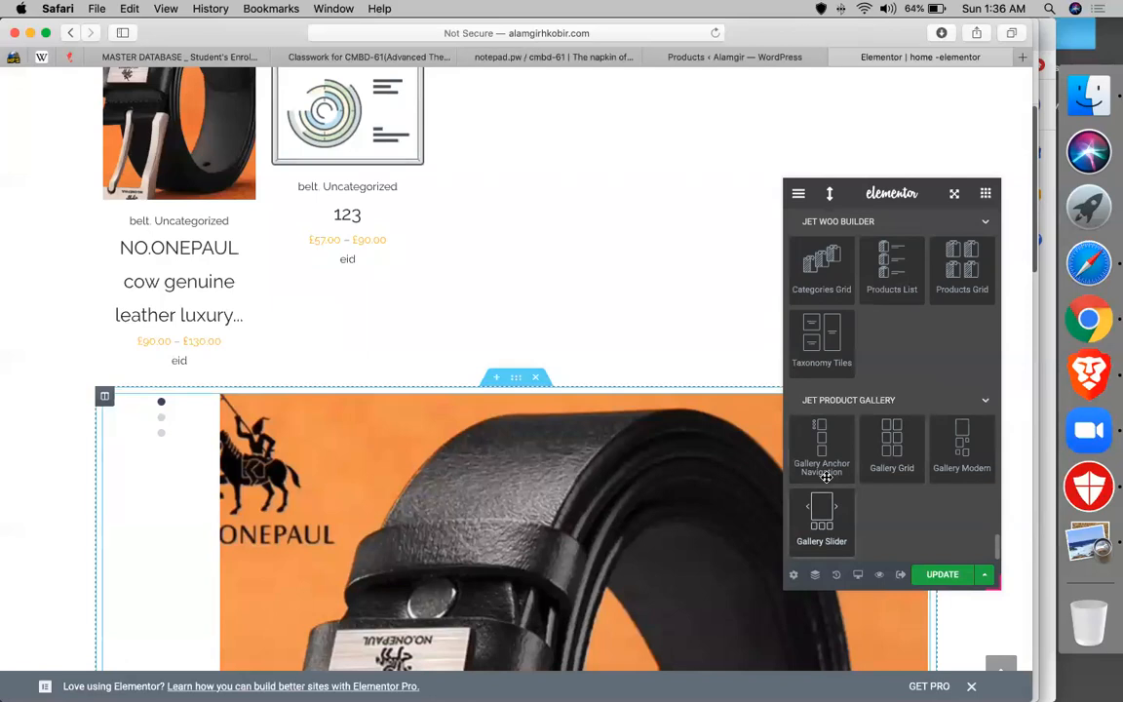
scroll(872, 458, "up", 4)
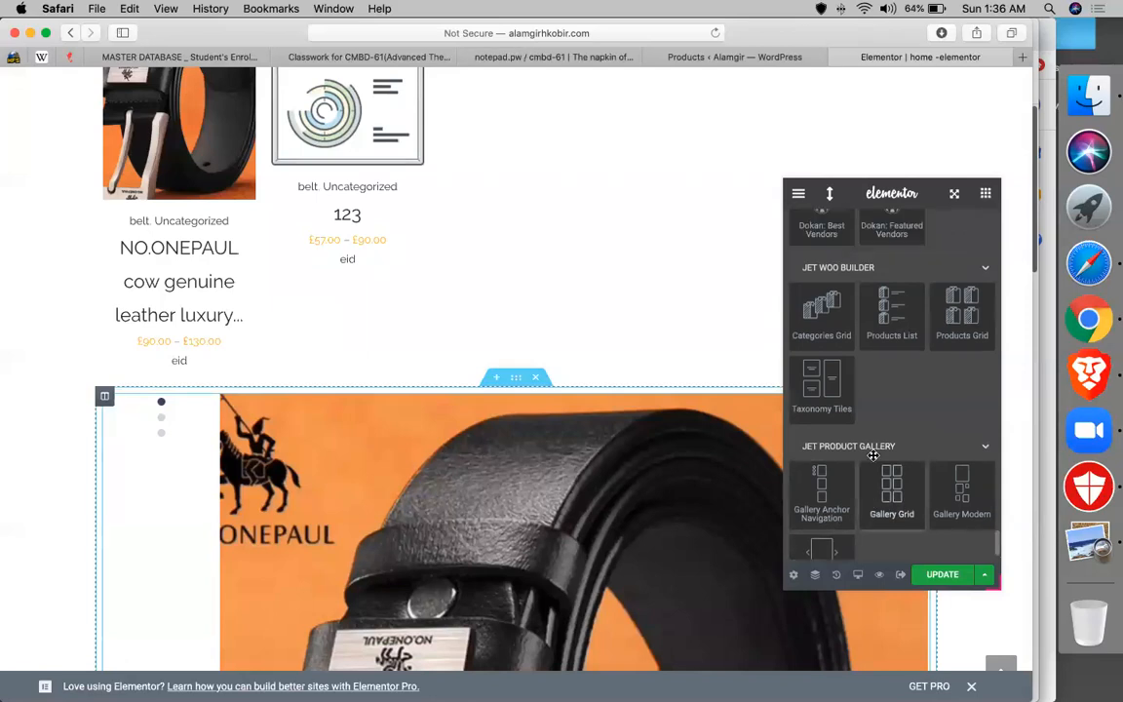
scroll(872, 457, "up", 10)
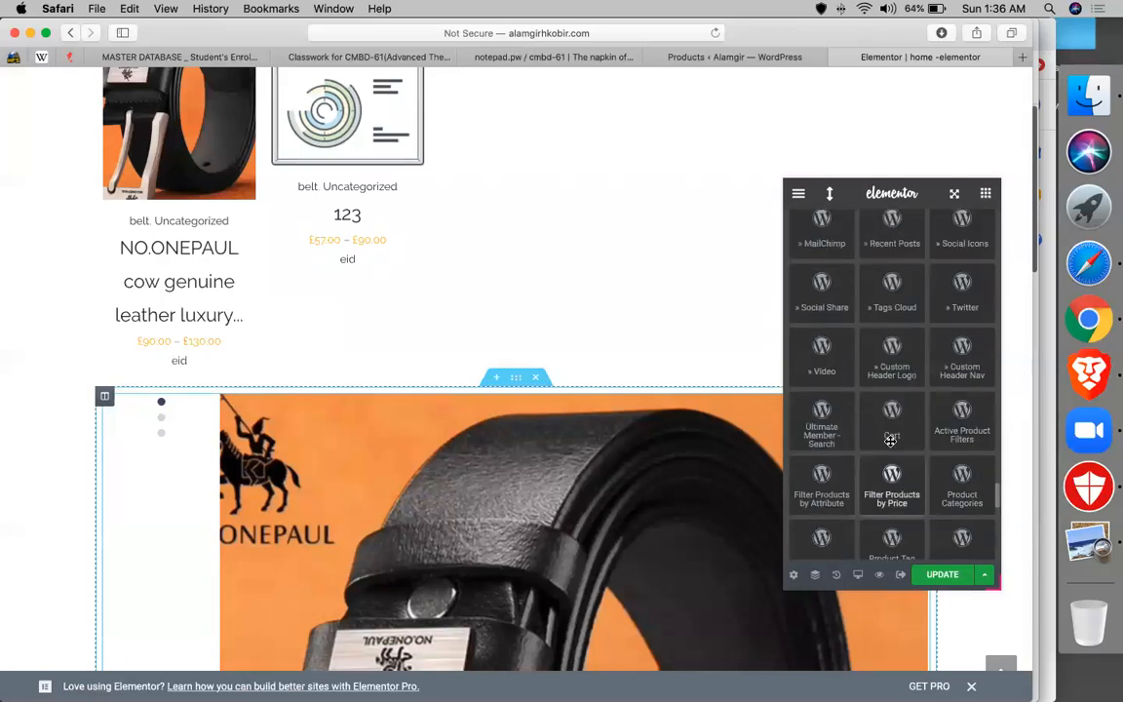
scroll(890, 411, "up", 10)
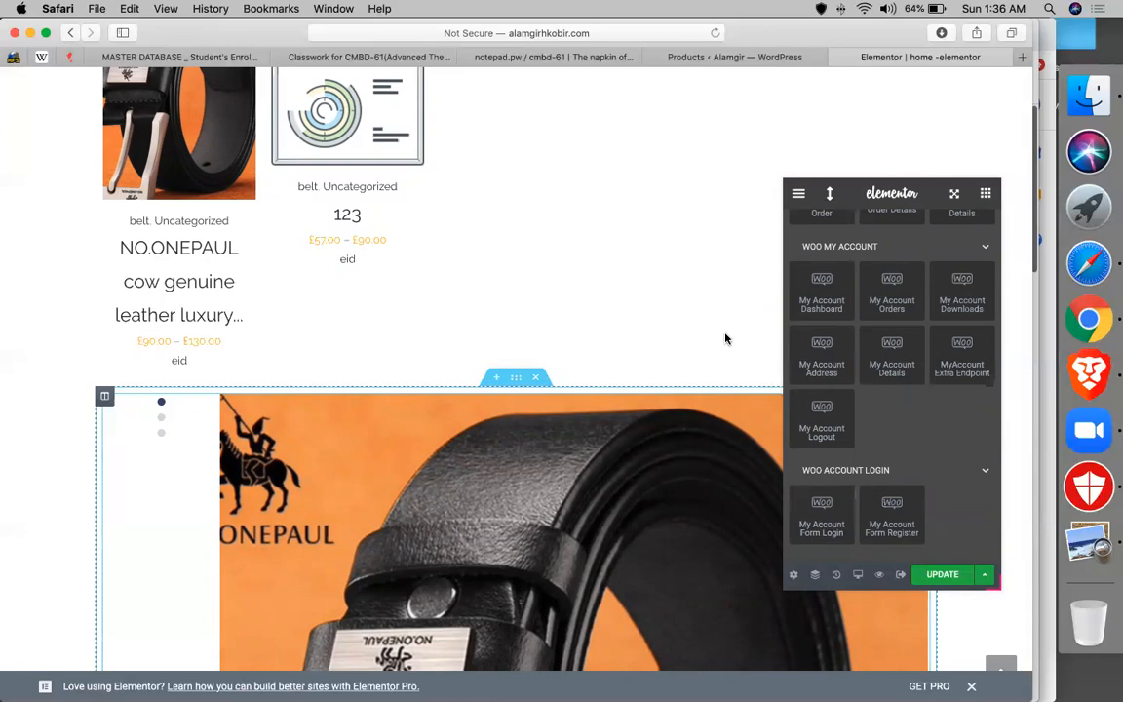
scroll(725, 338, "up", 15)
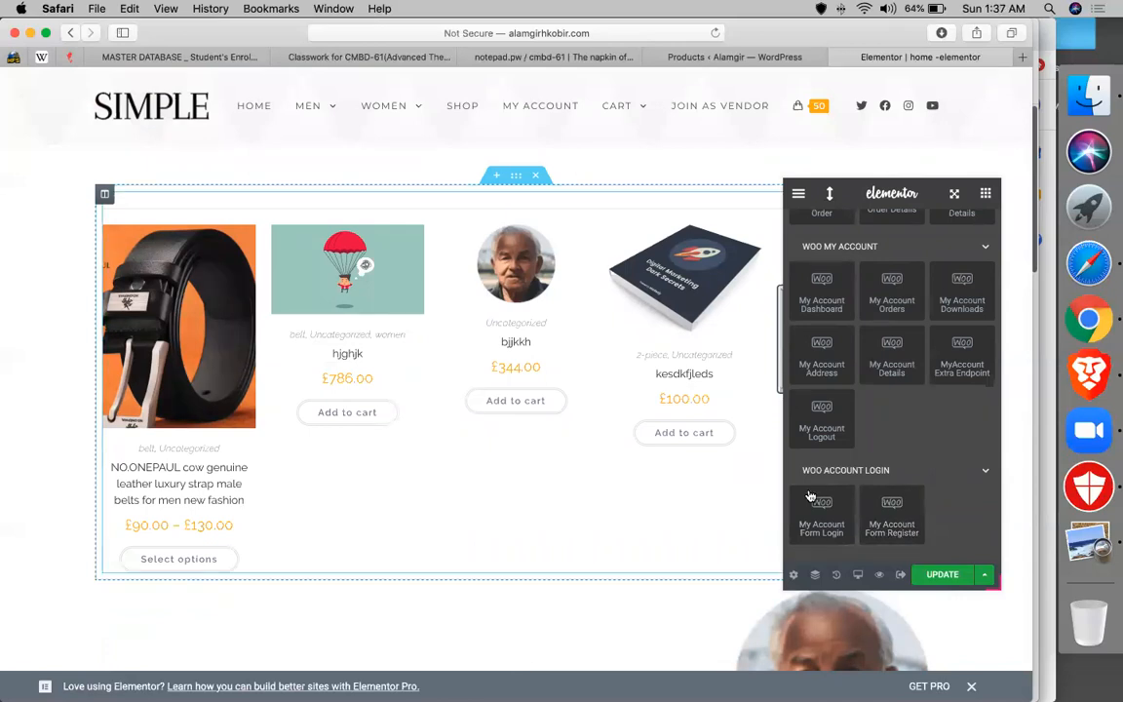
- Place the My Account Form Login widget above the Products Grid and try its username and password fields
left_click_drag(814, 508, 651, 388)
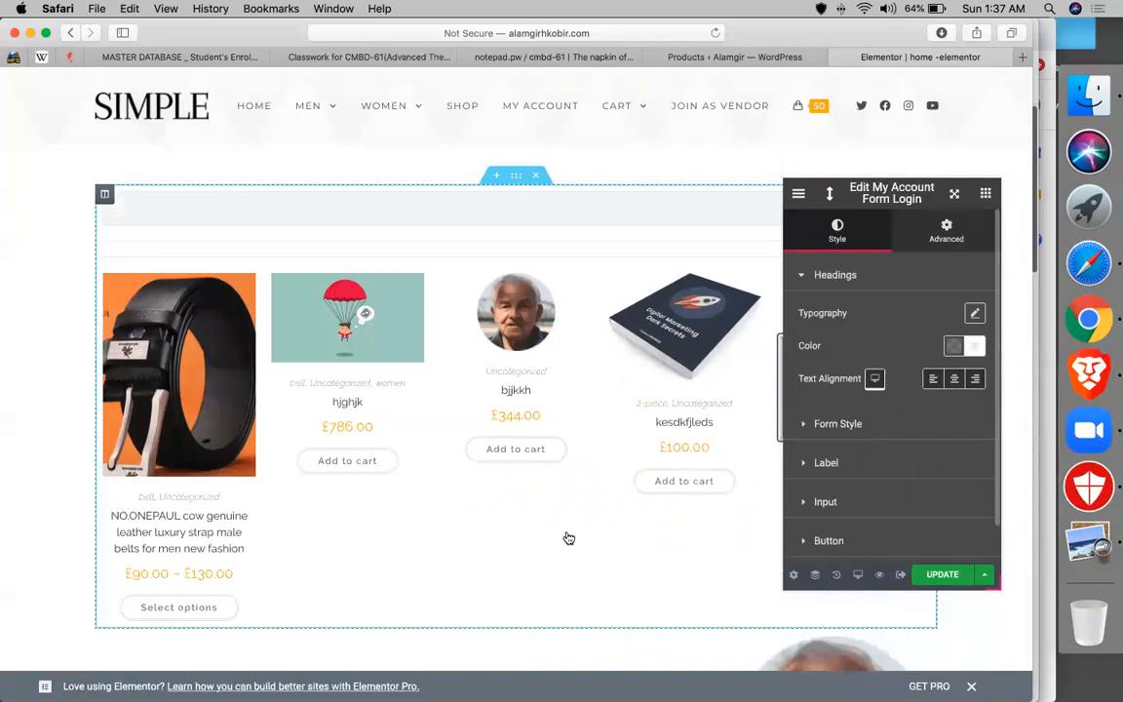
left_click(566, 537)
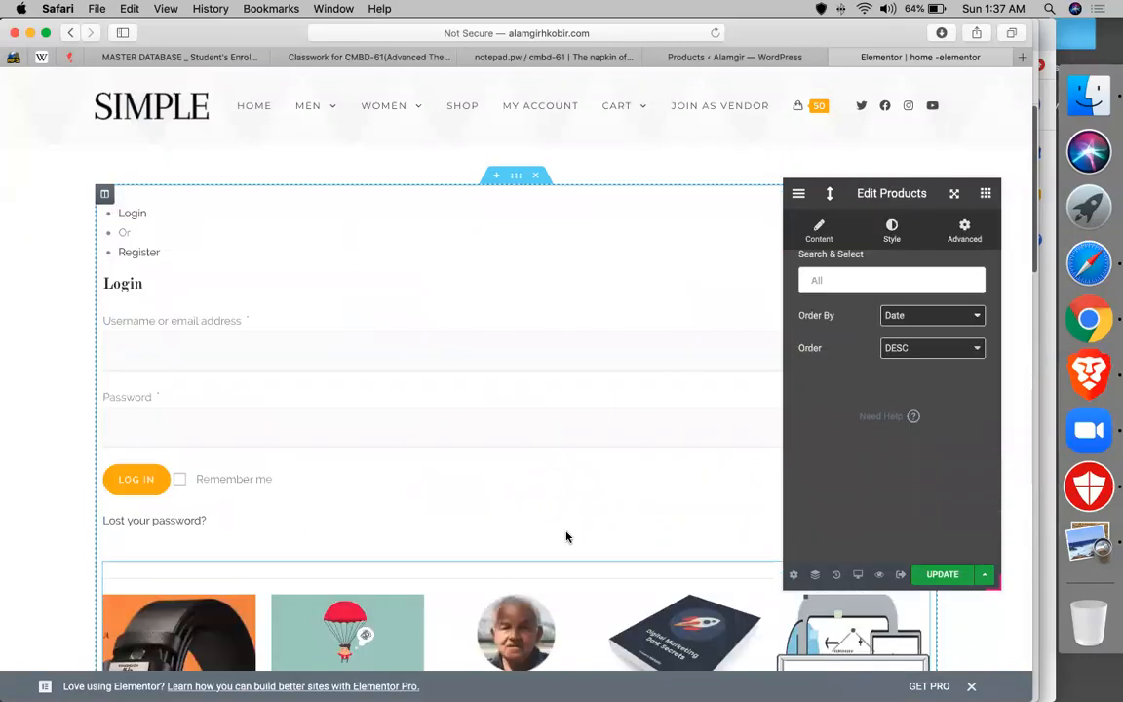
left_click(216, 361)
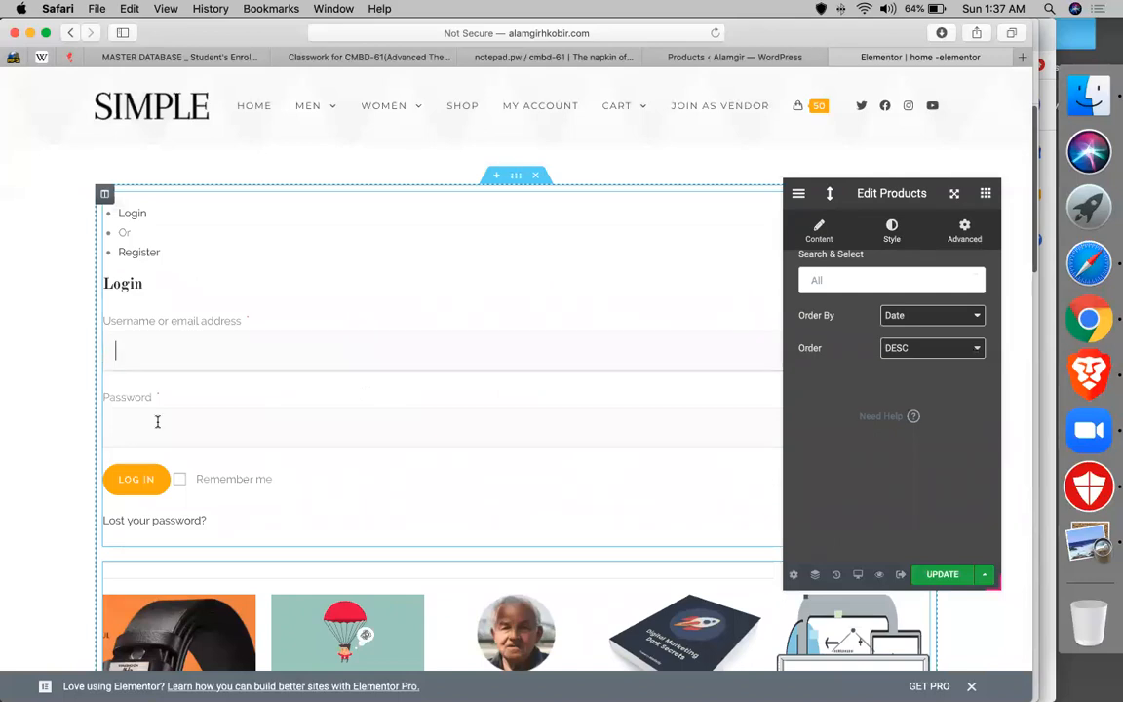
left_click(157, 429)
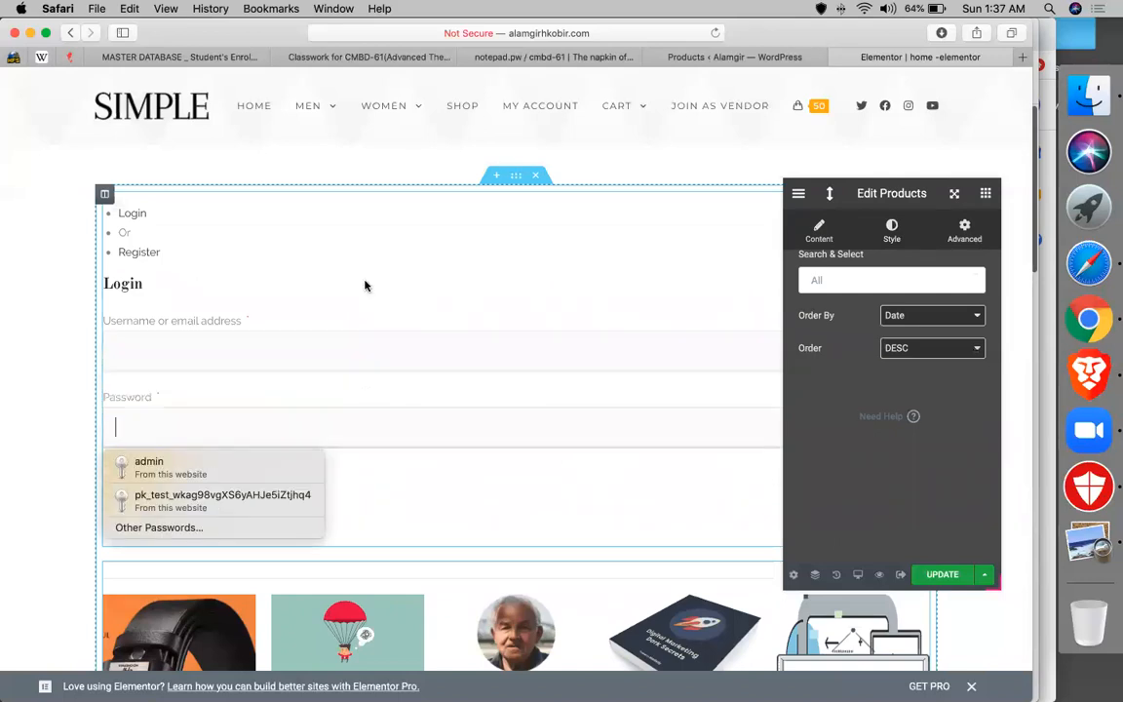
- Expand the login form's Label and Form Style settings, keeping Border Type at None
left_click(331, 253)
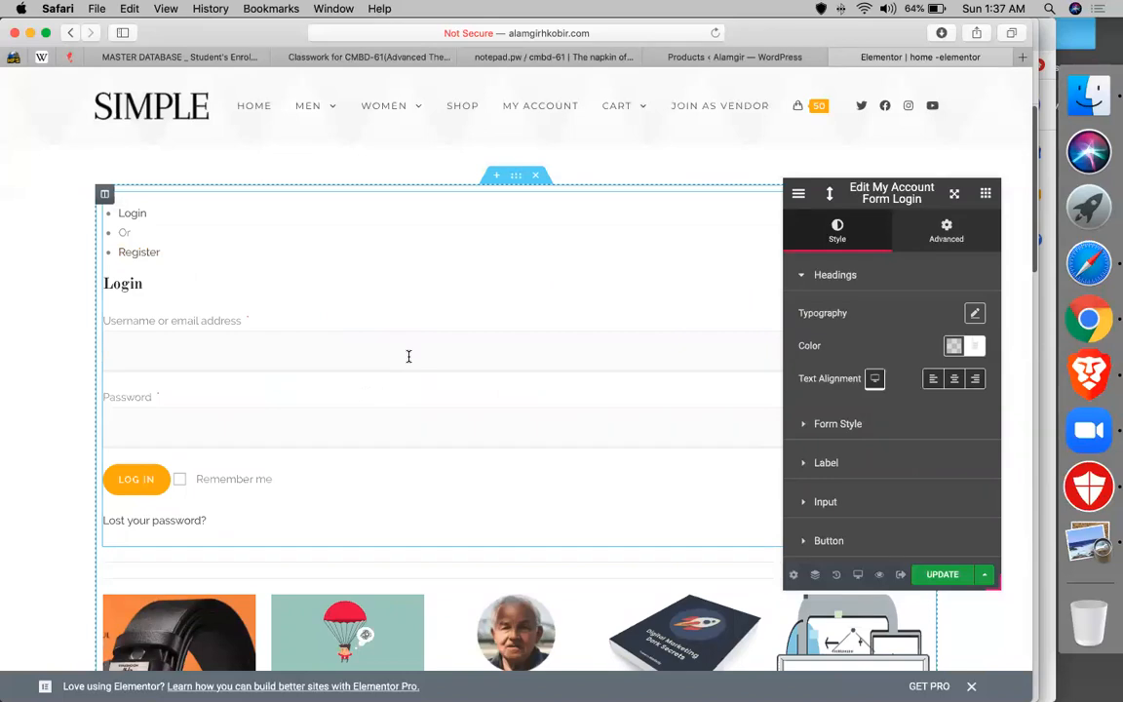
left_click(799, 467)
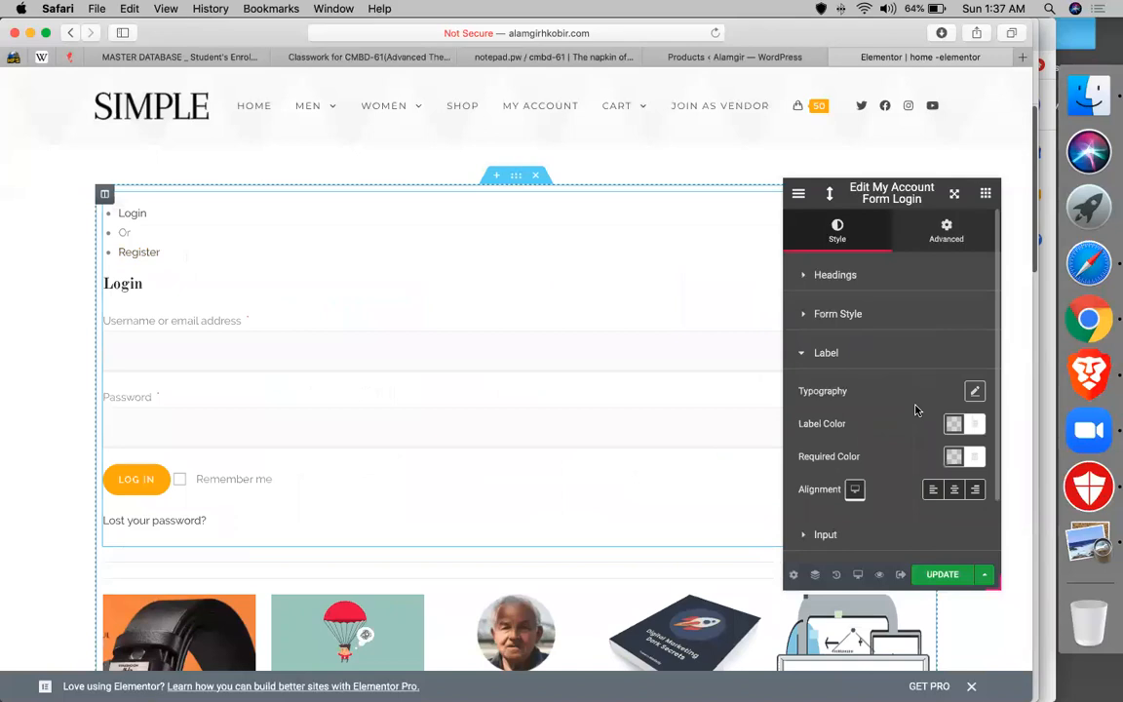
left_click(870, 316)
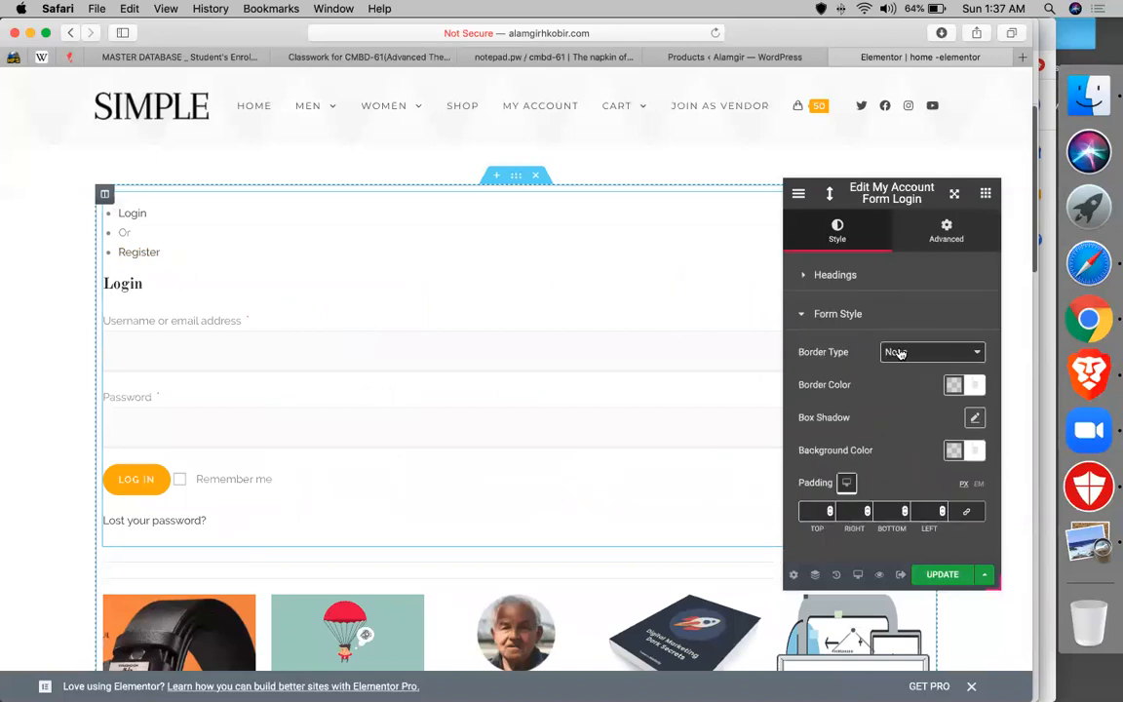
left_click(891, 353)
left_click(819, 462)
scroll(819, 464, "down", 3)
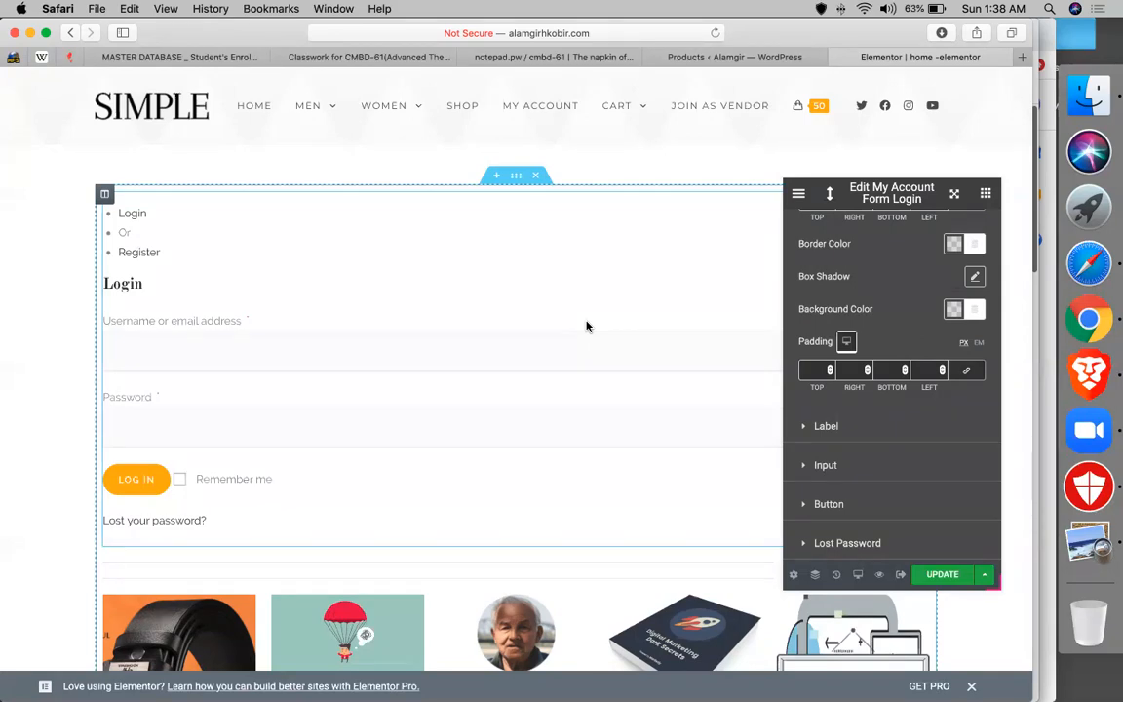
- Switch from the WordPress products list to the CMBD-61 Classwork page in Google Classroom
mouse_move(395, 118)
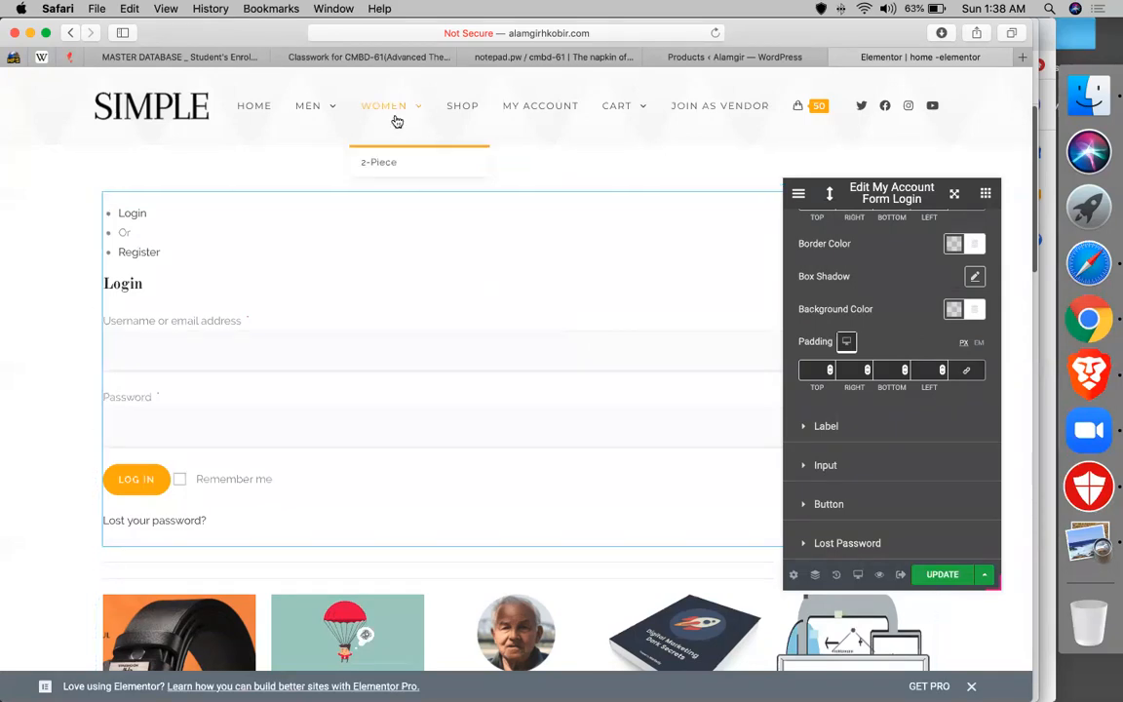
left_click(734, 56)
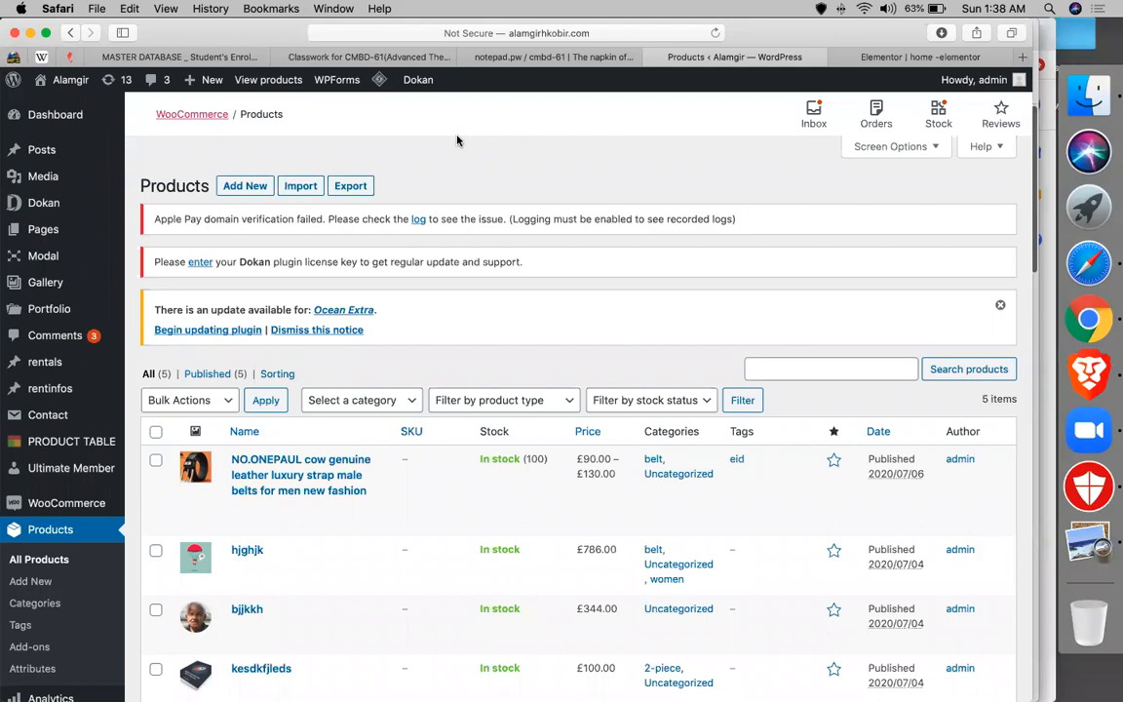
left_click(368, 57)
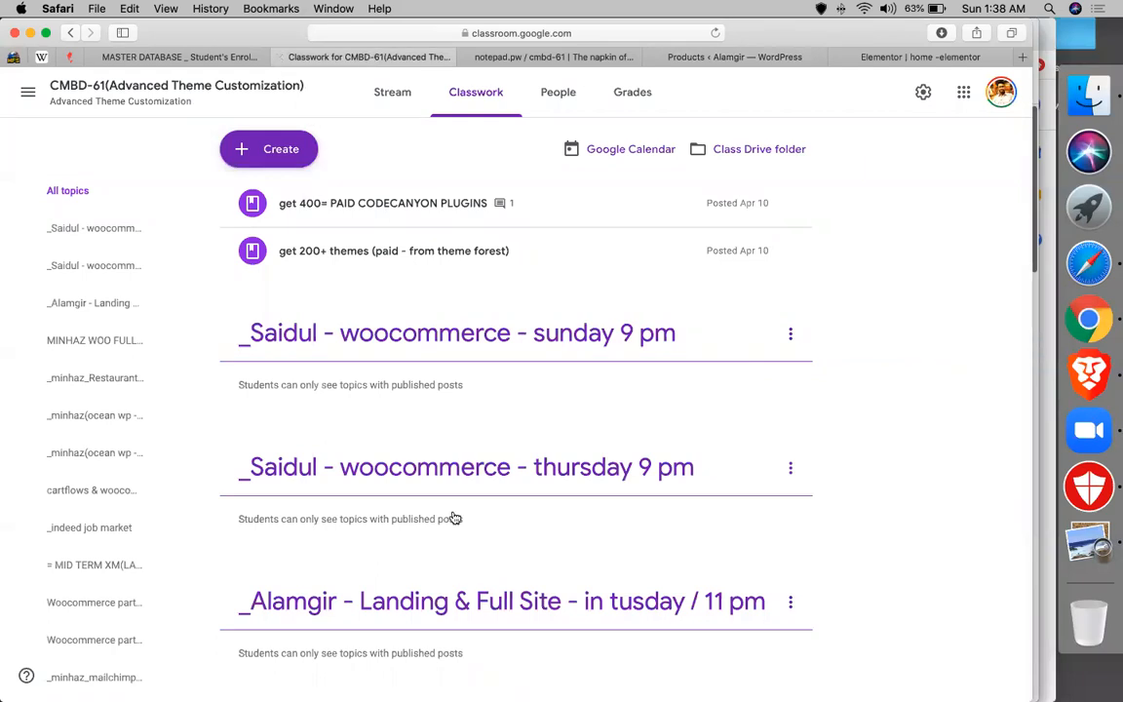
- Scroll through the CMBD-61 Classwork topics and reload the page
scroll(455, 513, "down", 5)
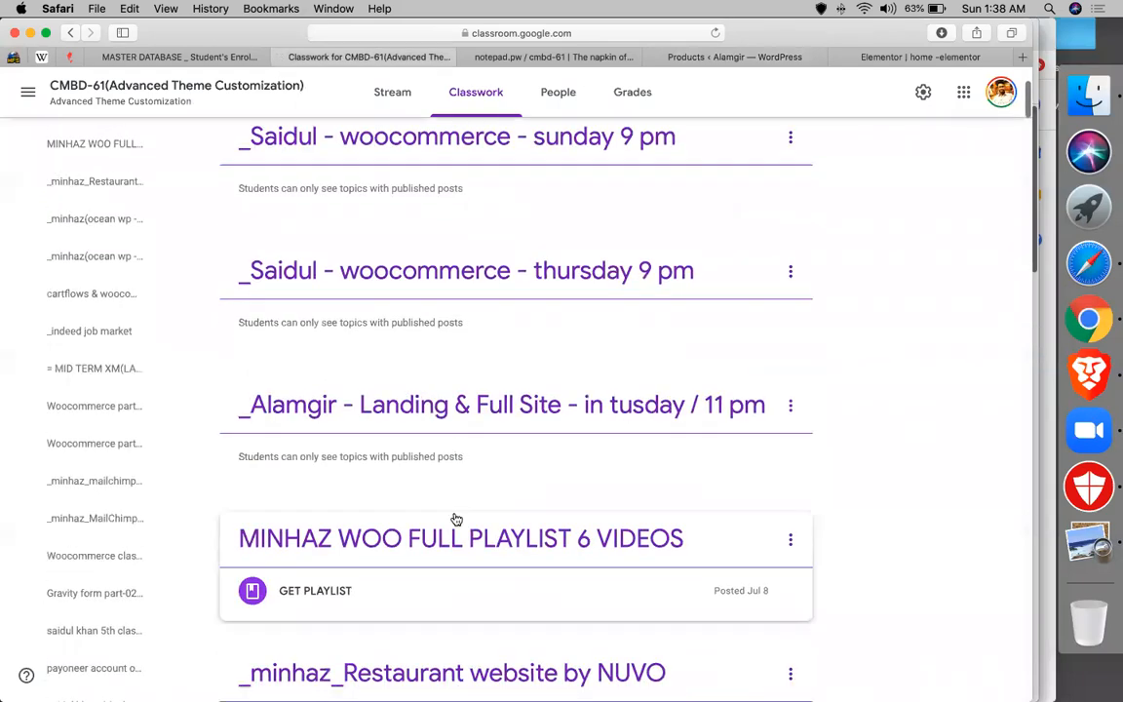
scroll(454, 518, "down", 3)
scroll(454, 516, "up", 7)
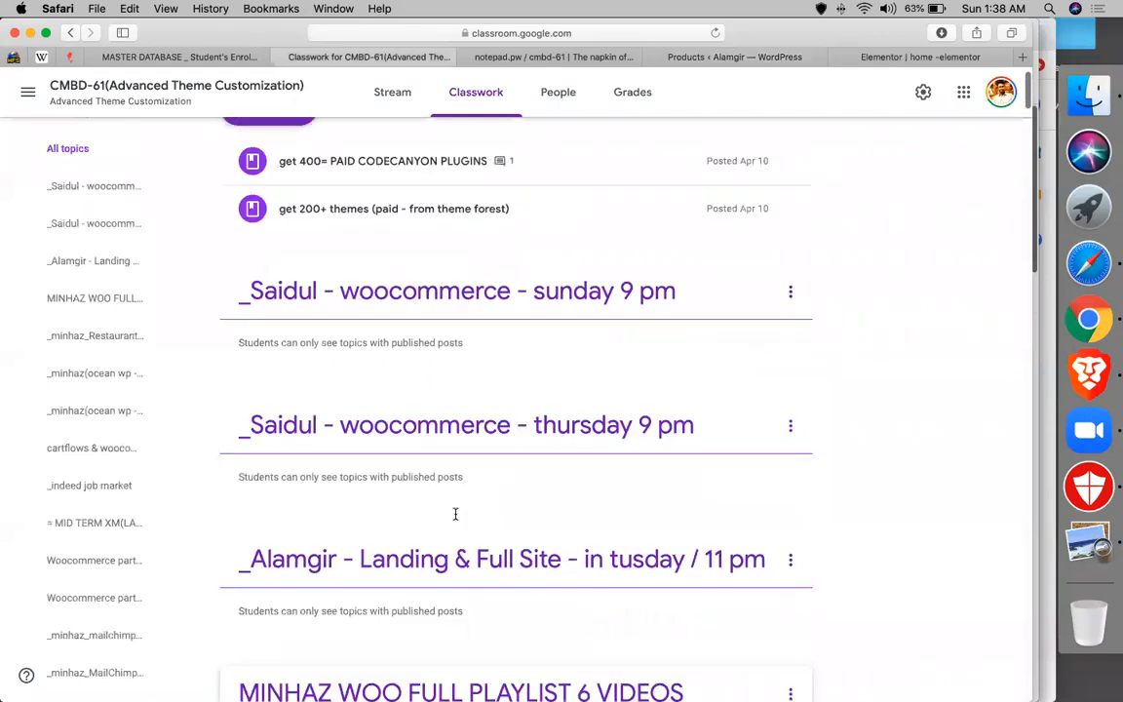
scroll(454, 514, "down", 10)
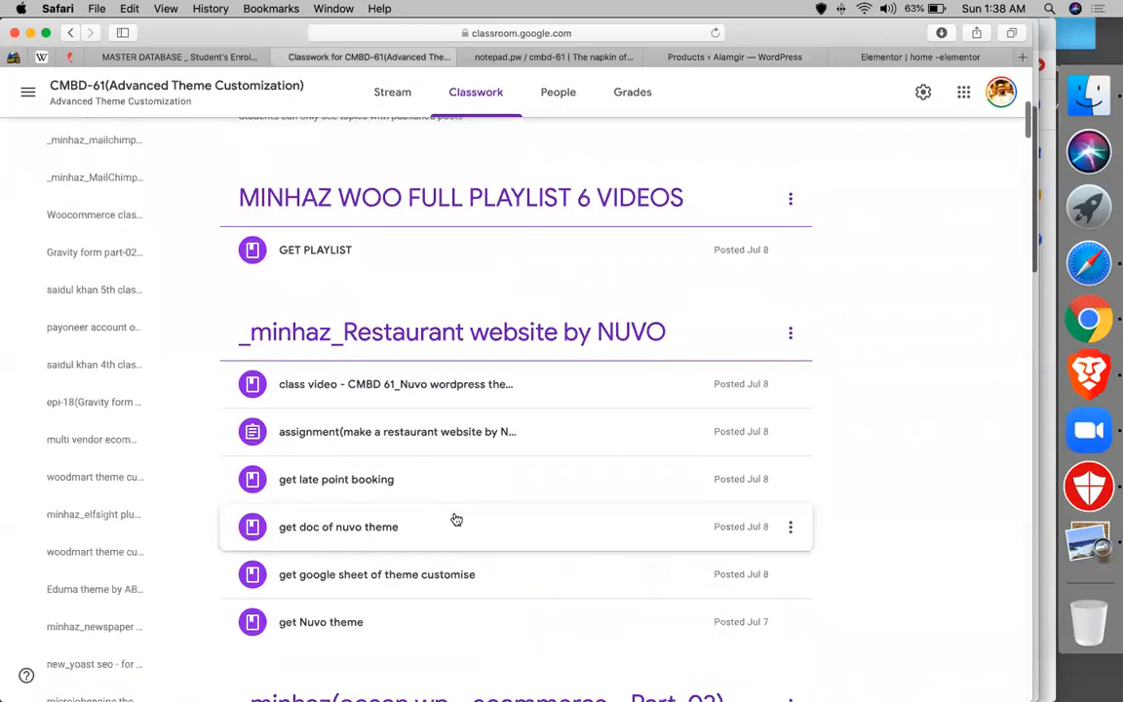
scroll(456, 519, "down", 5)
scroll(456, 518, "down", 5)
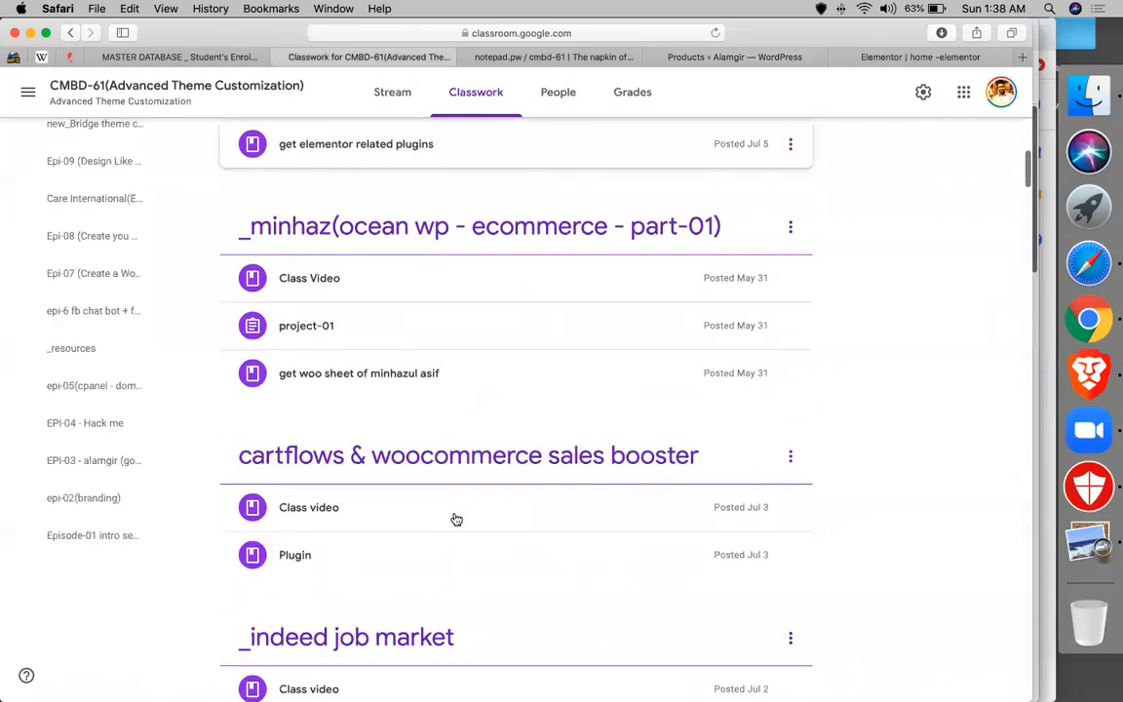
scroll(373, 431, "up", 20)
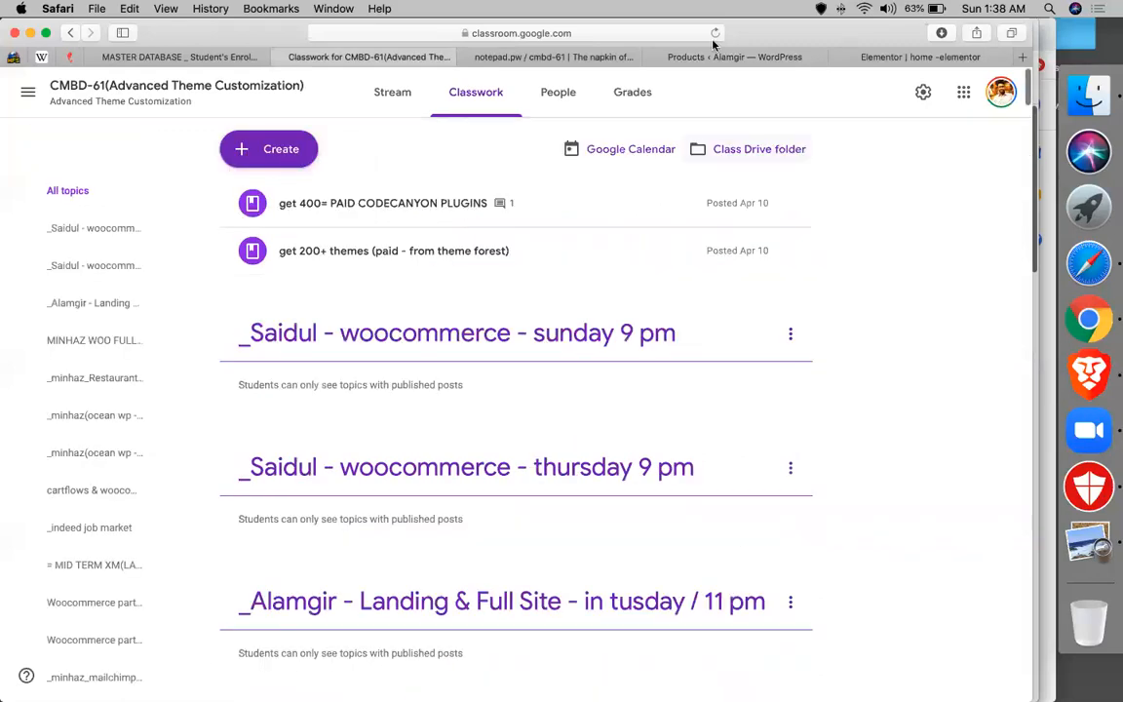
left_click(714, 33)
- Open the Dokan Dashboard and review its net sales, vendor, product and withdrawal figures
left_click(726, 56)
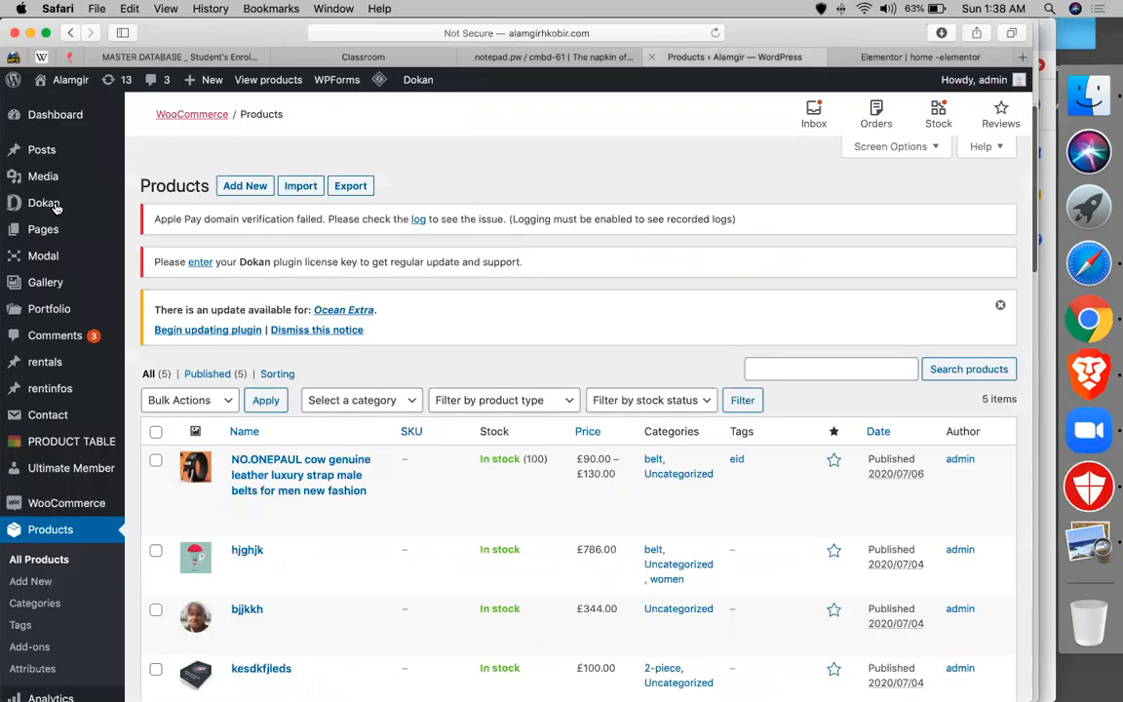
mouse_move(53, 204)
left_click(132, 206)
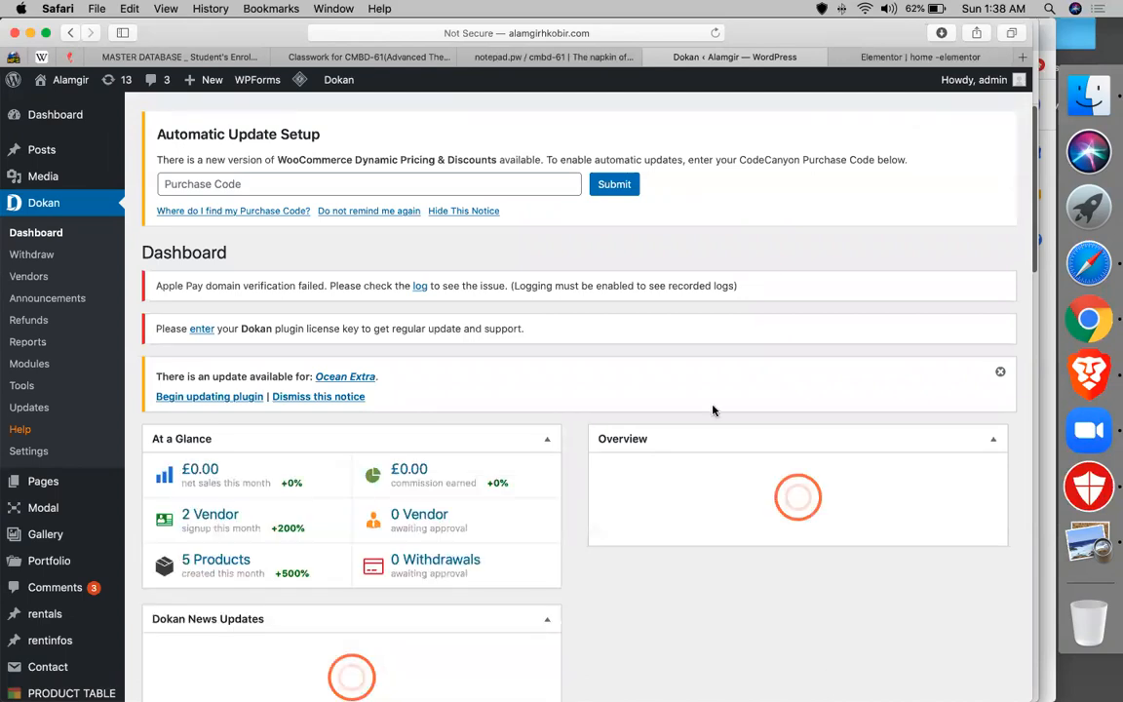
scroll(712, 411, "down", 5)
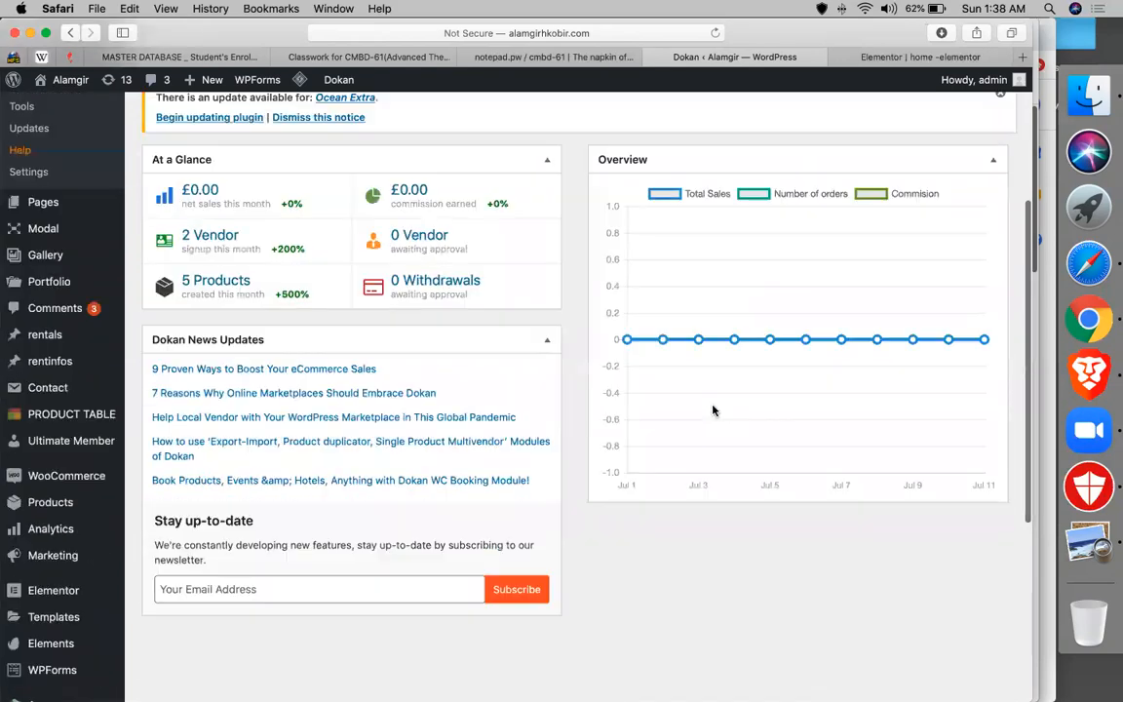
scroll(712, 410, "down", 3)
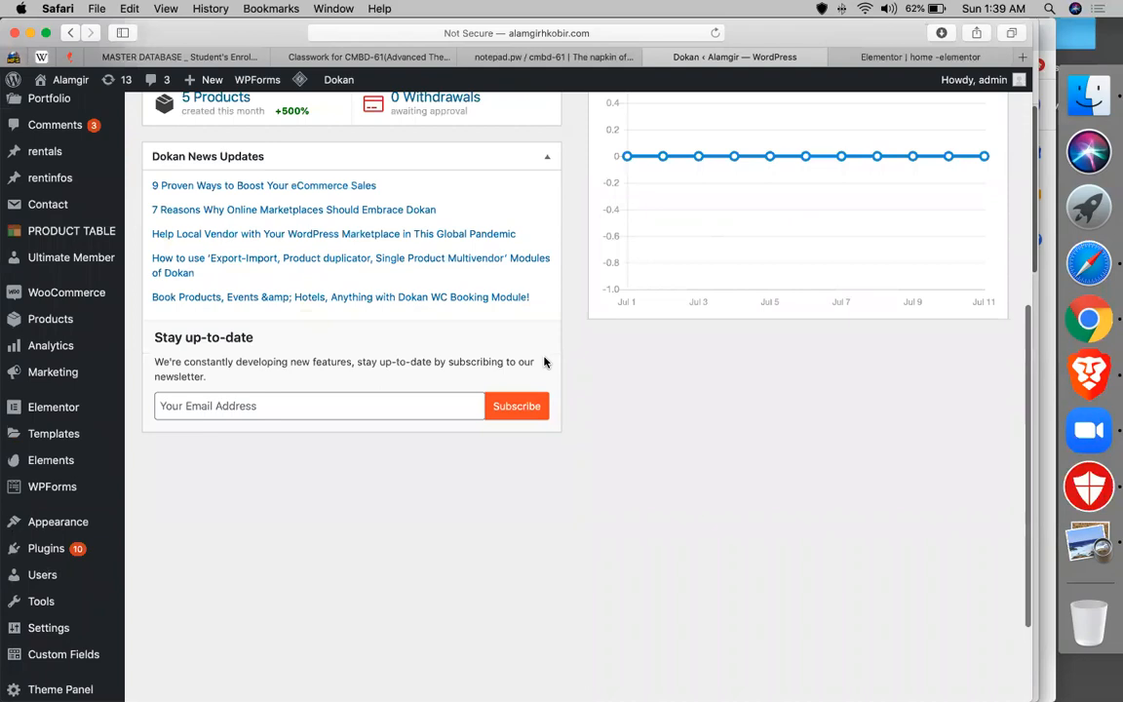
scroll(544, 361, "up", 8)
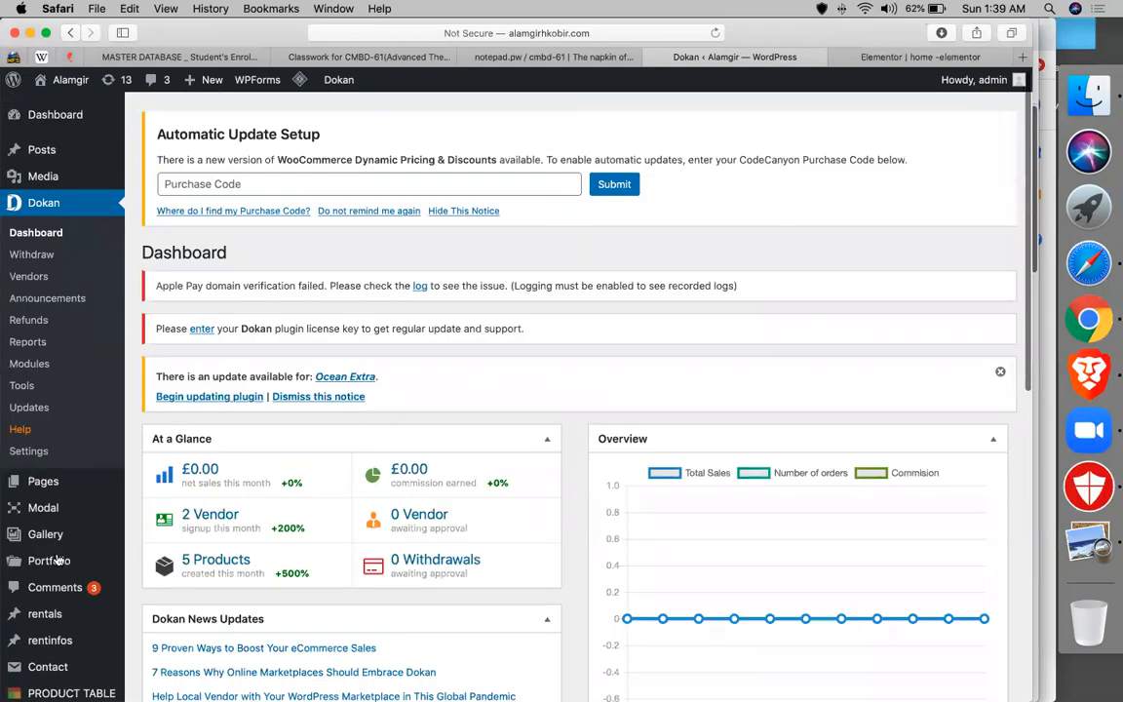
- In All Pages, tick JOIN AS VENDOR, My Account, My Orders, orders, dashboard and Dashboard
left_click(49, 492)
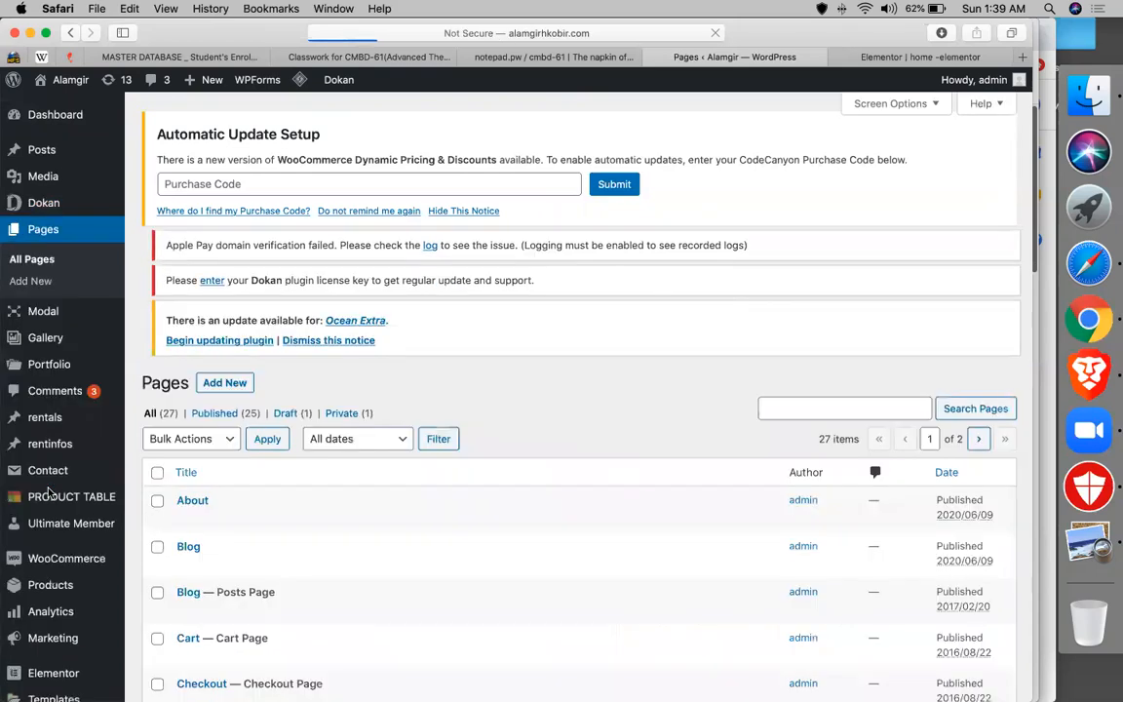
scroll(293, 531, "down", 10)
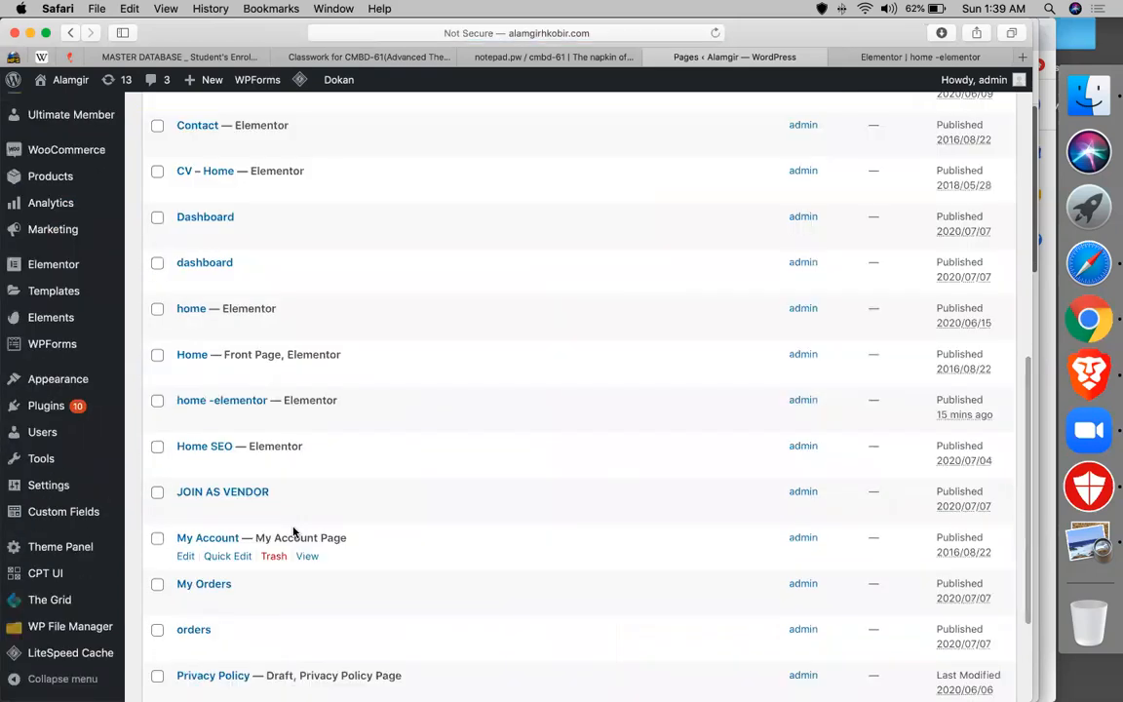
left_click(157, 492)
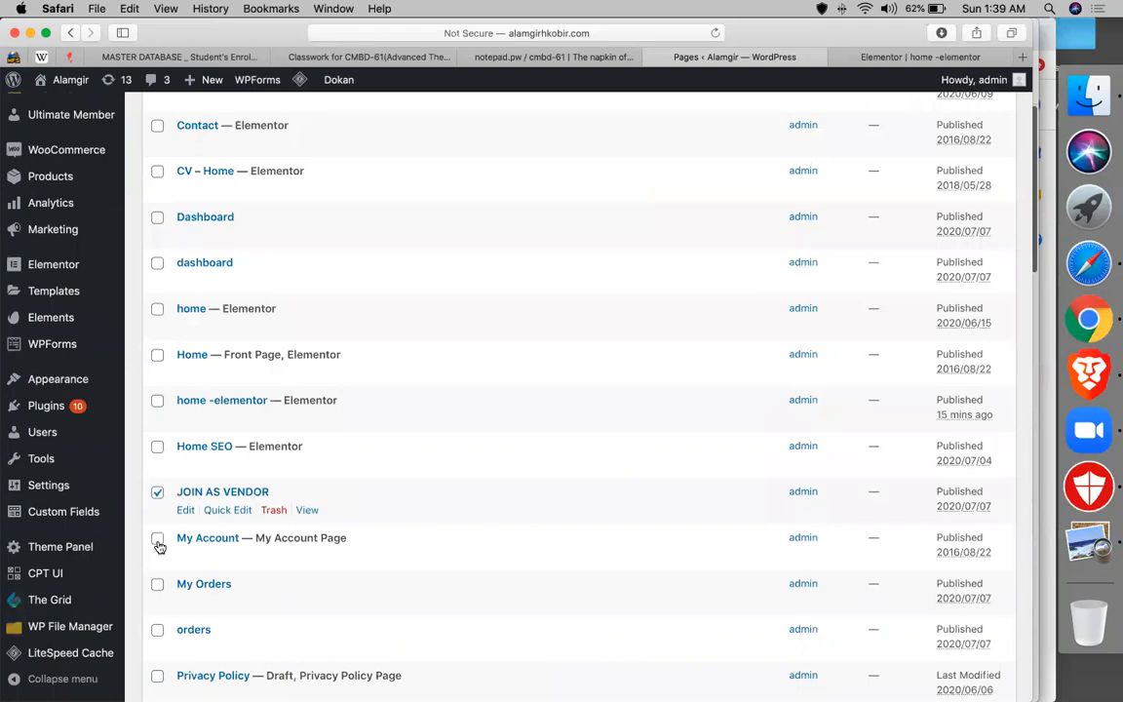
left_click(157, 538)
left_click(157, 584)
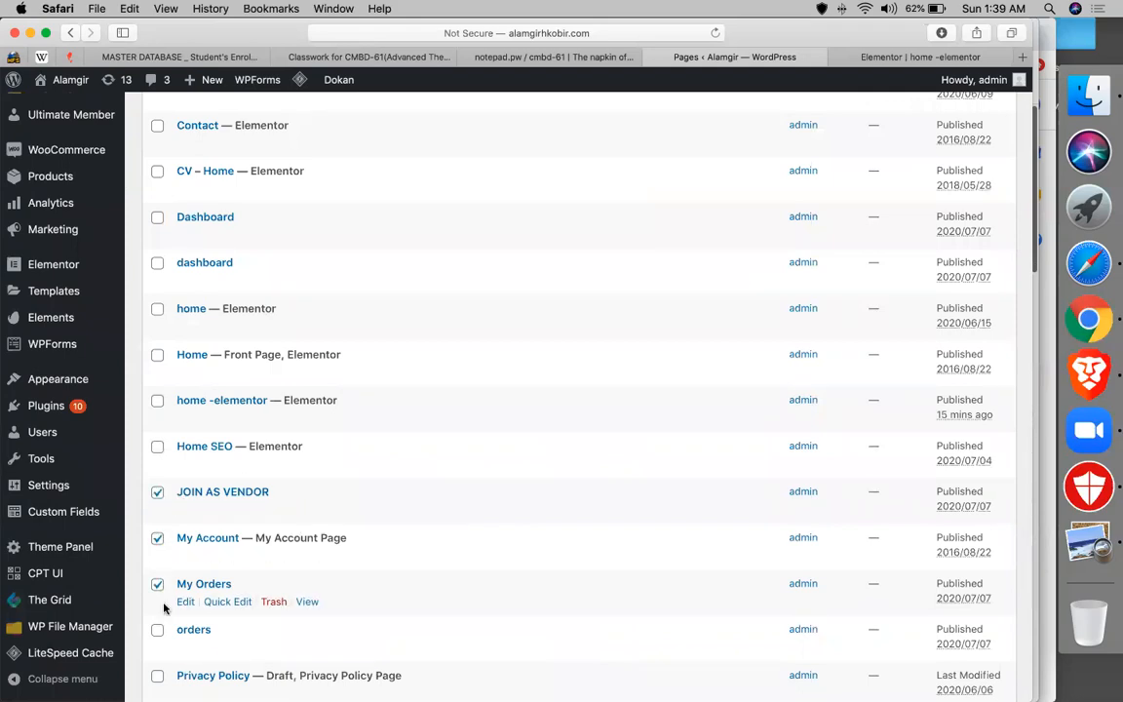
left_click(157, 630)
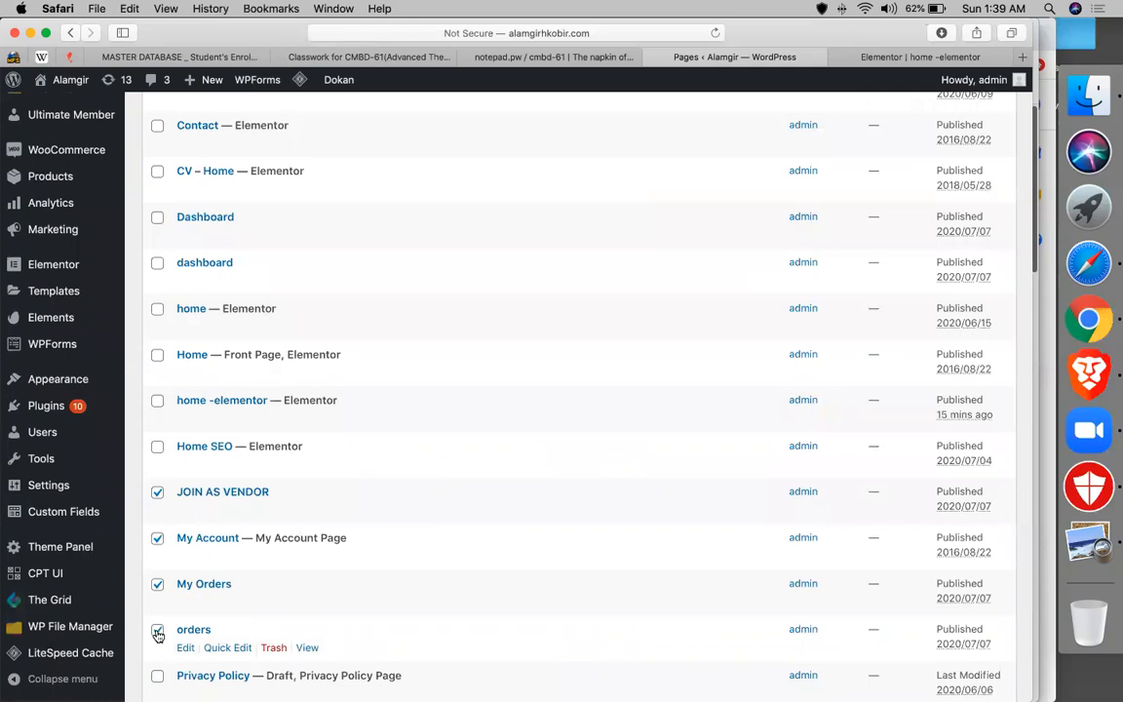
left_click(157, 264)
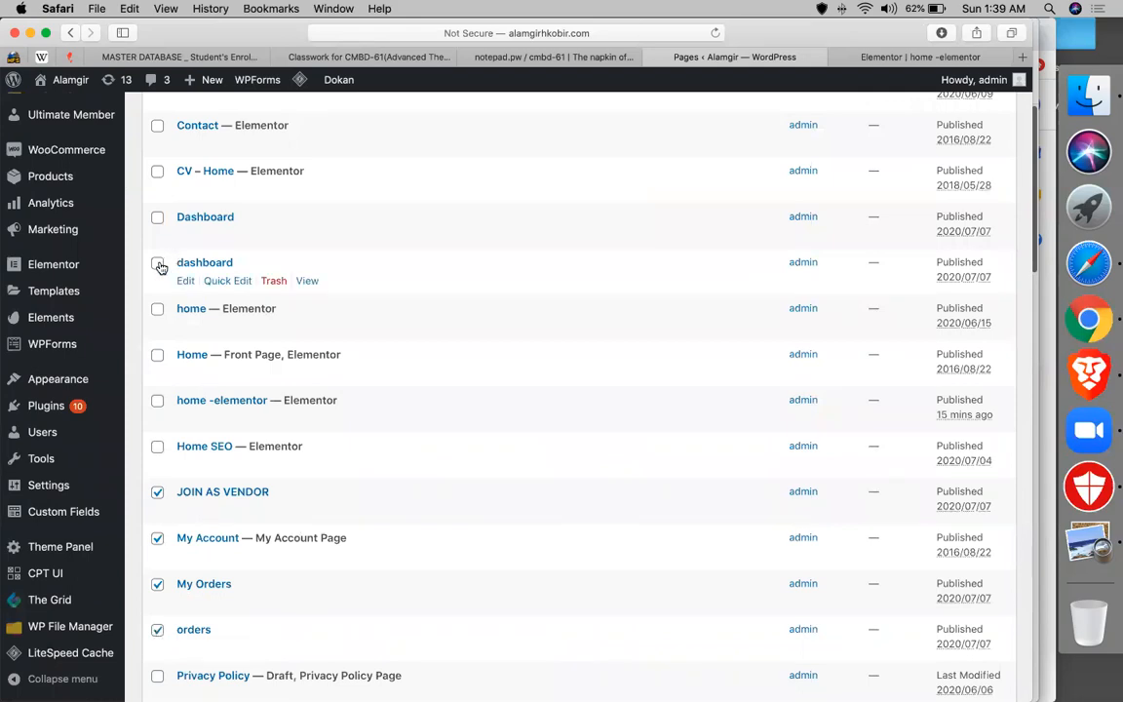
left_click(157, 218)
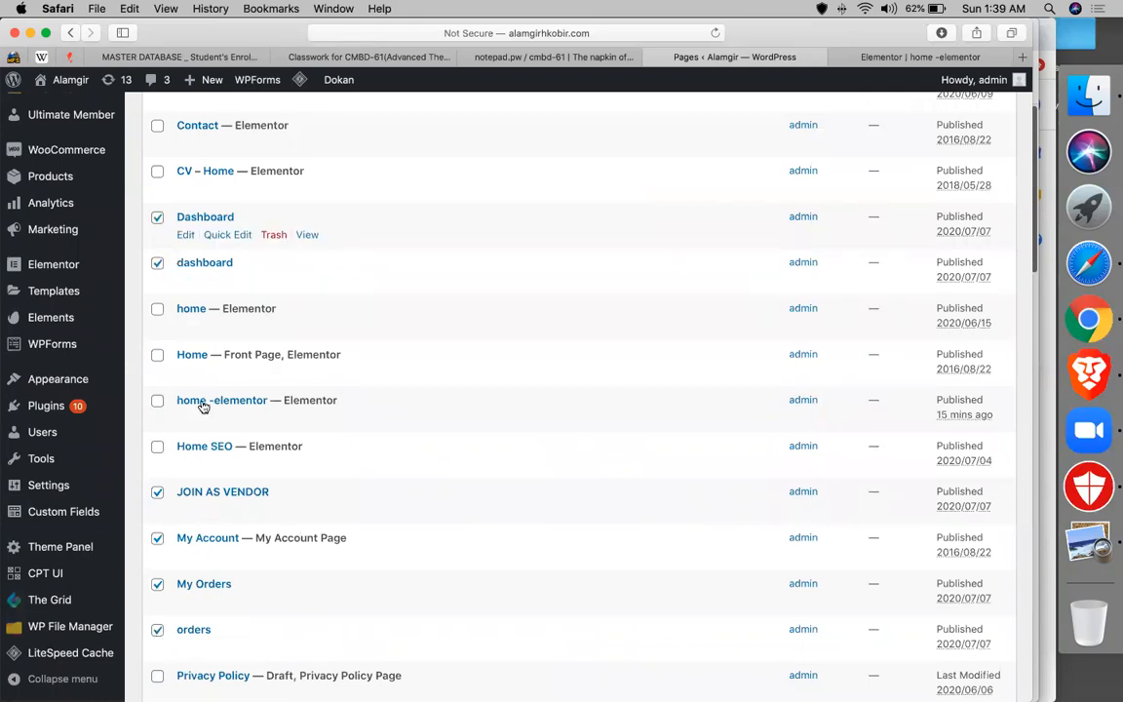
- Move the six ticked pages to the Trash with the Move to Trash bulk action
scroll(185, 487, "down", 5)
left_click(176, 622)
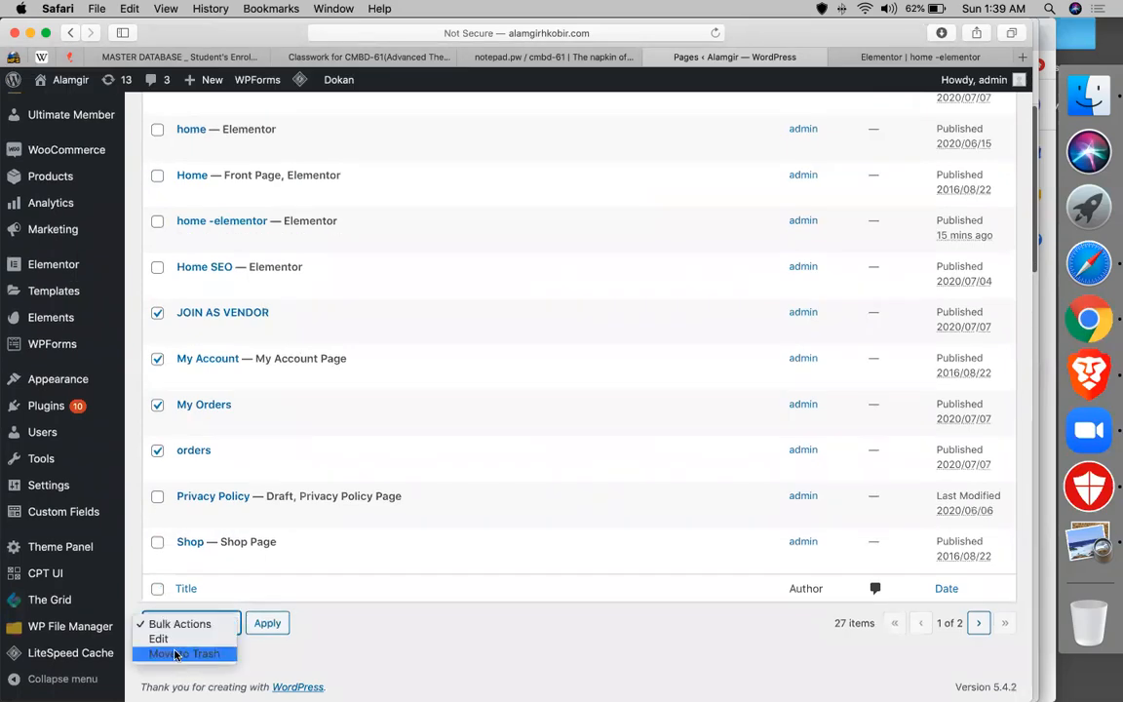
left_click(185, 651)
left_click(263, 617)
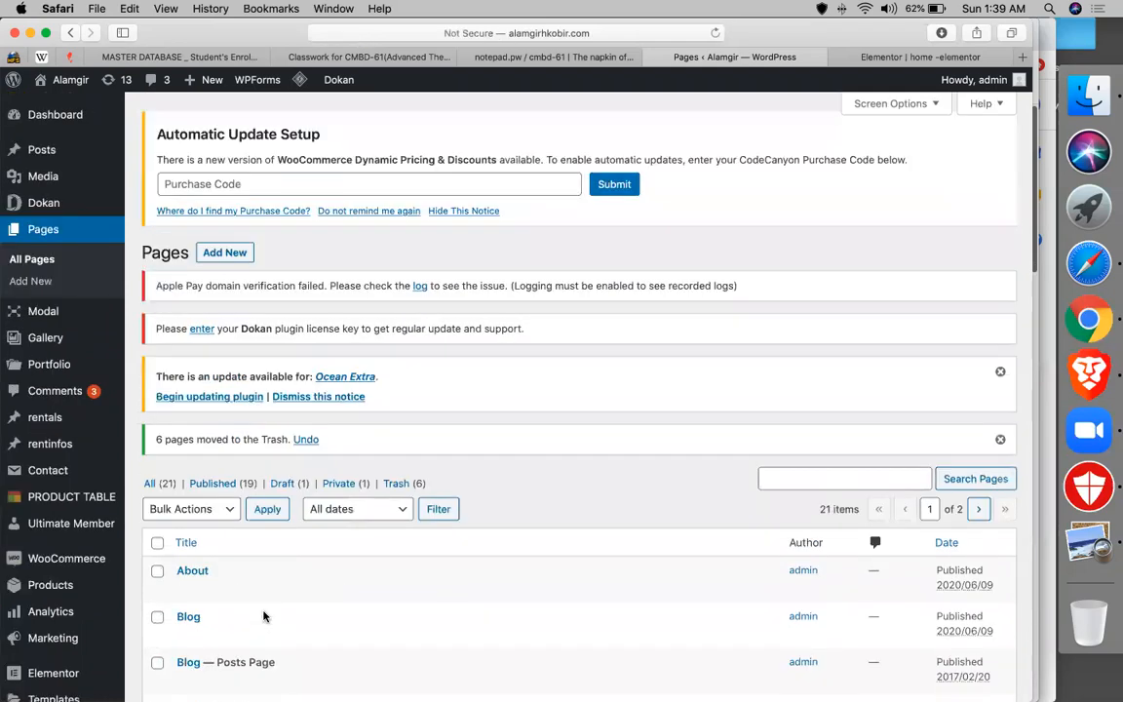
scroll(471, 505, "down", 10)
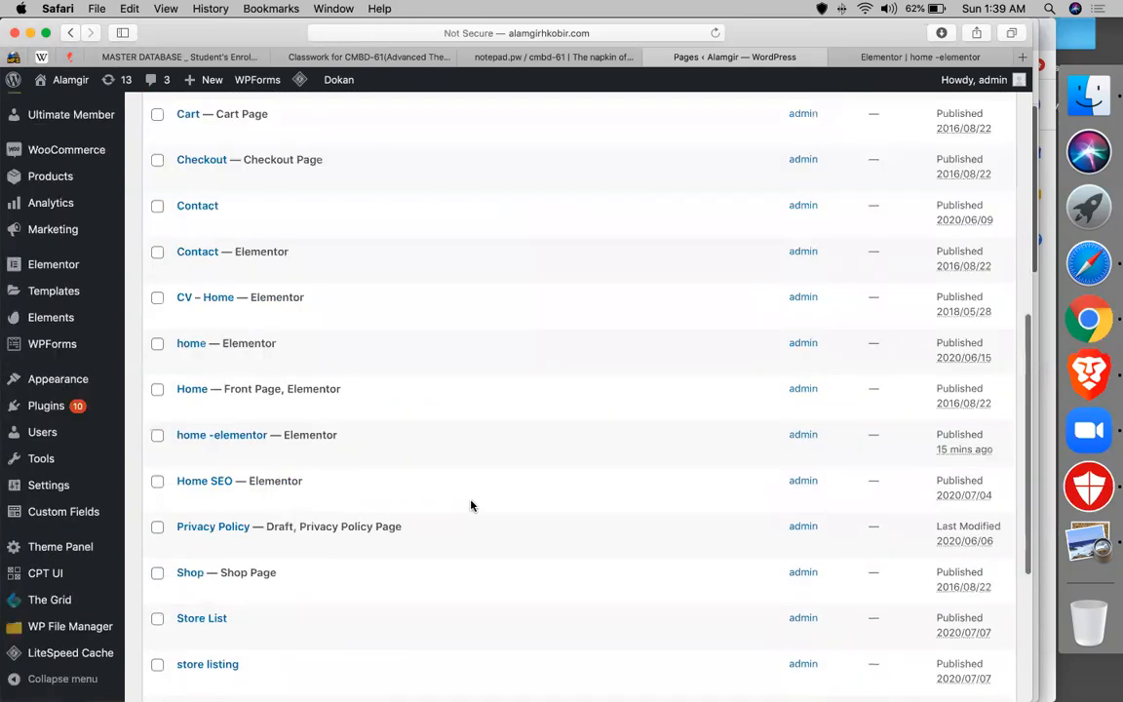
scroll(470, 505, "down", 5)
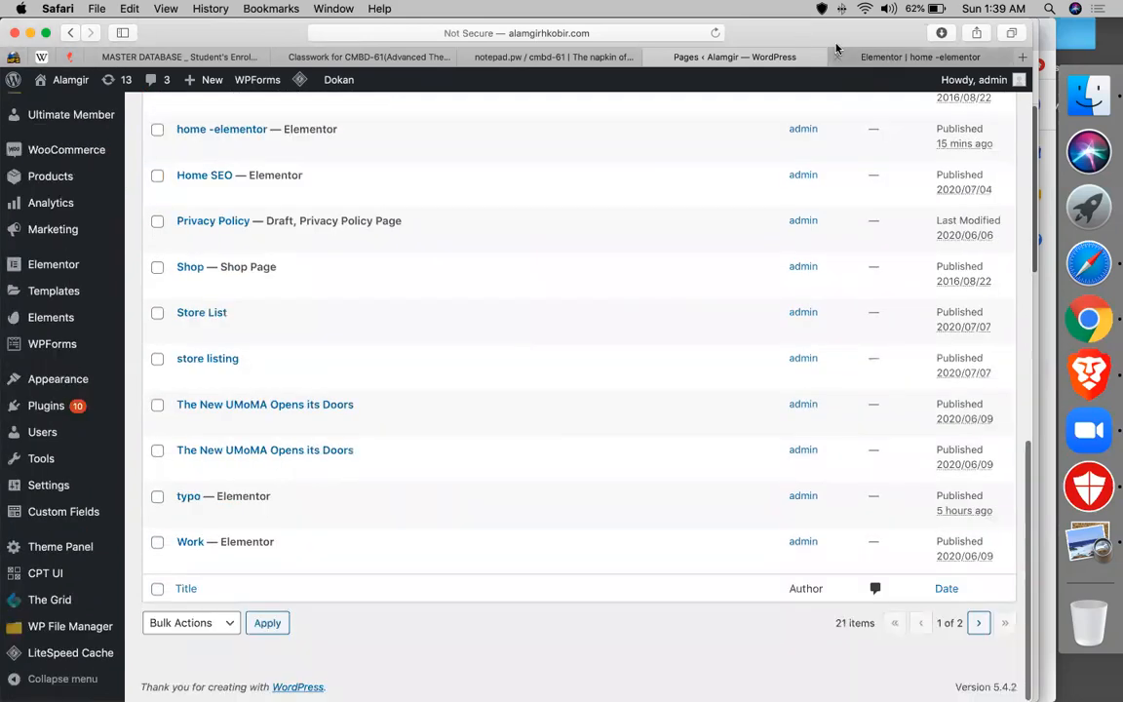
left_click(836, 50)
- Search Google for 'dokan pro documentation' from the Safari address bar
left_click(638, 35)
type("dokan th")
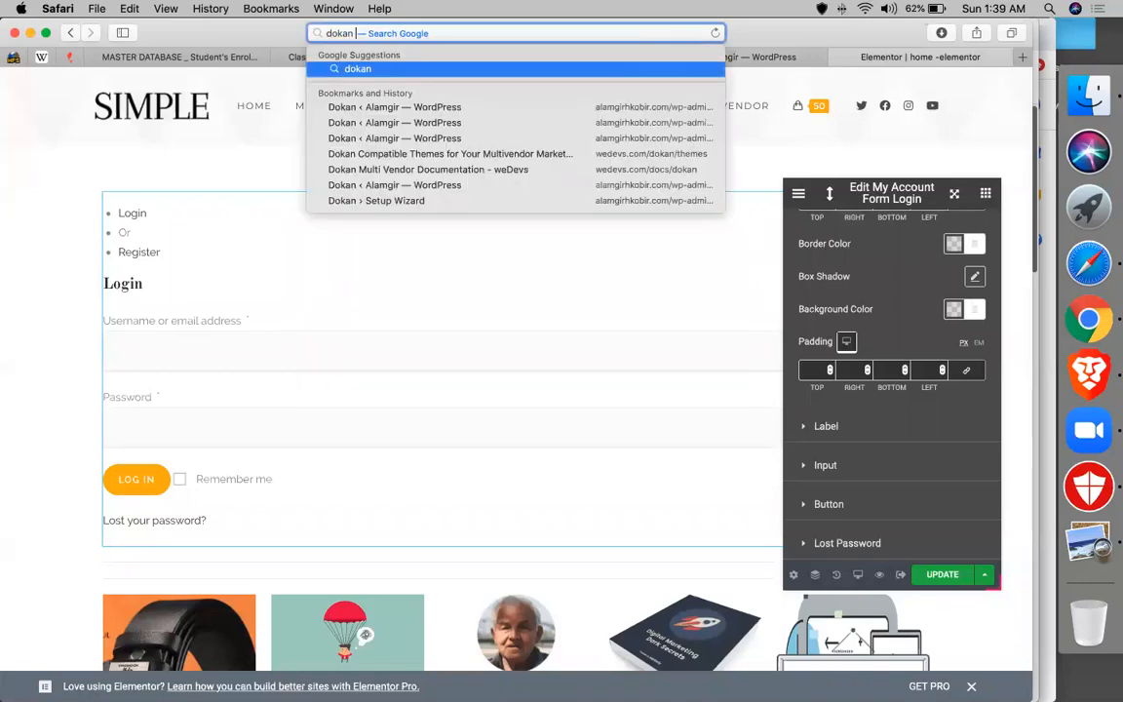
key("BackSpace")
key("BackSpace")
key("BackSpace")
type("pro")
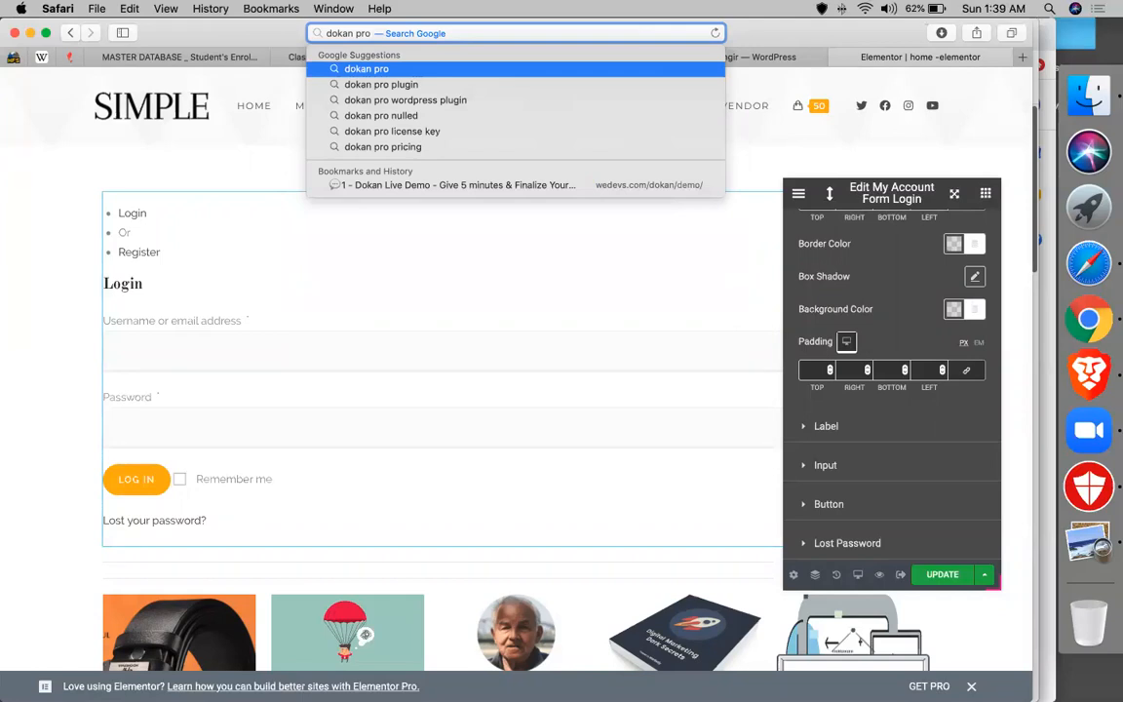
type(" documen")
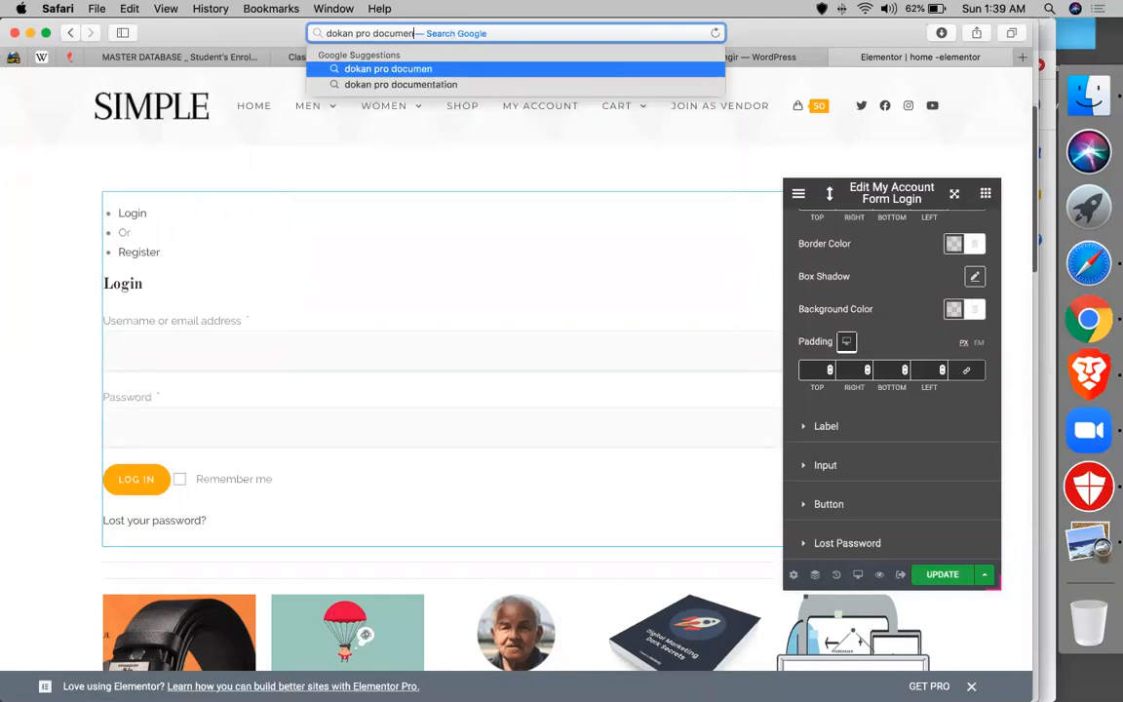
left_click(401, 83)
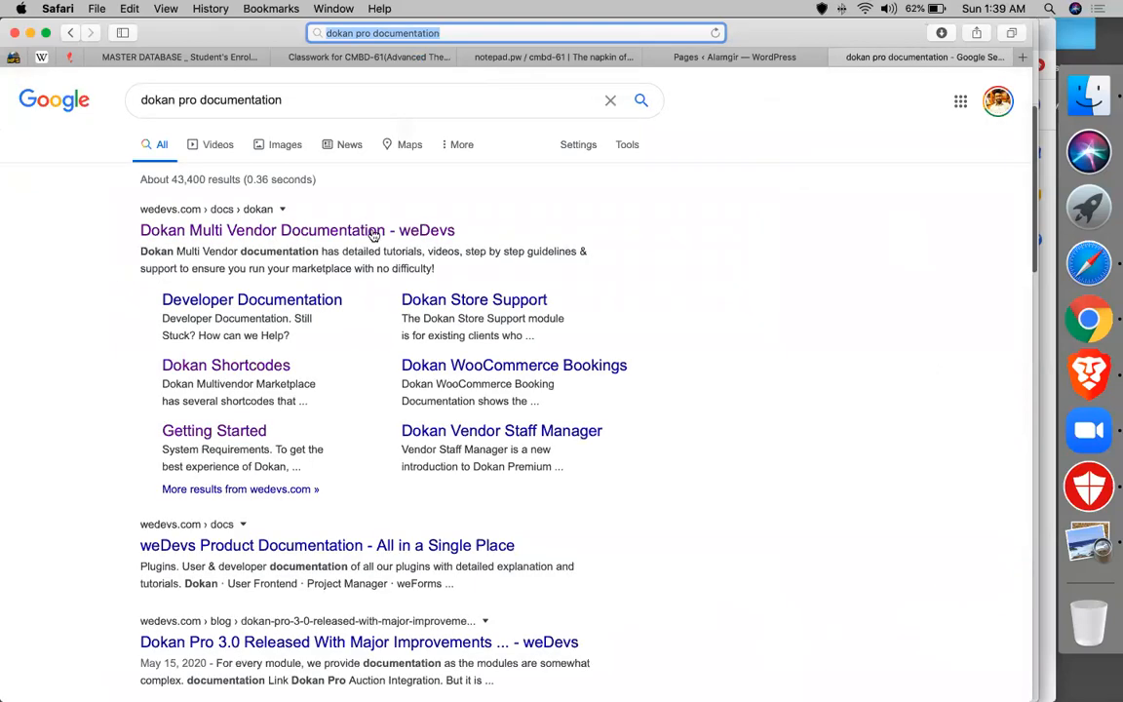
- Open the Dokan Multi Vendor Documentation result, then Getting Started > Admin Multi-Step Setup Wizard
left_click(373, 232)
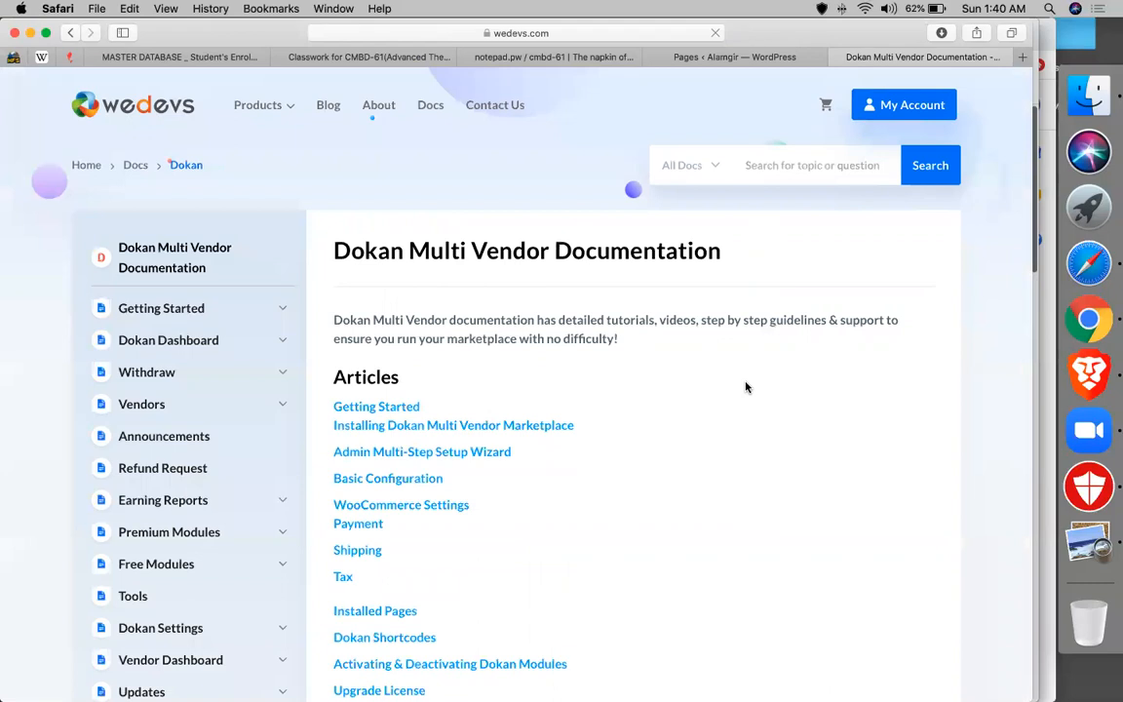
left_click(194, 312)
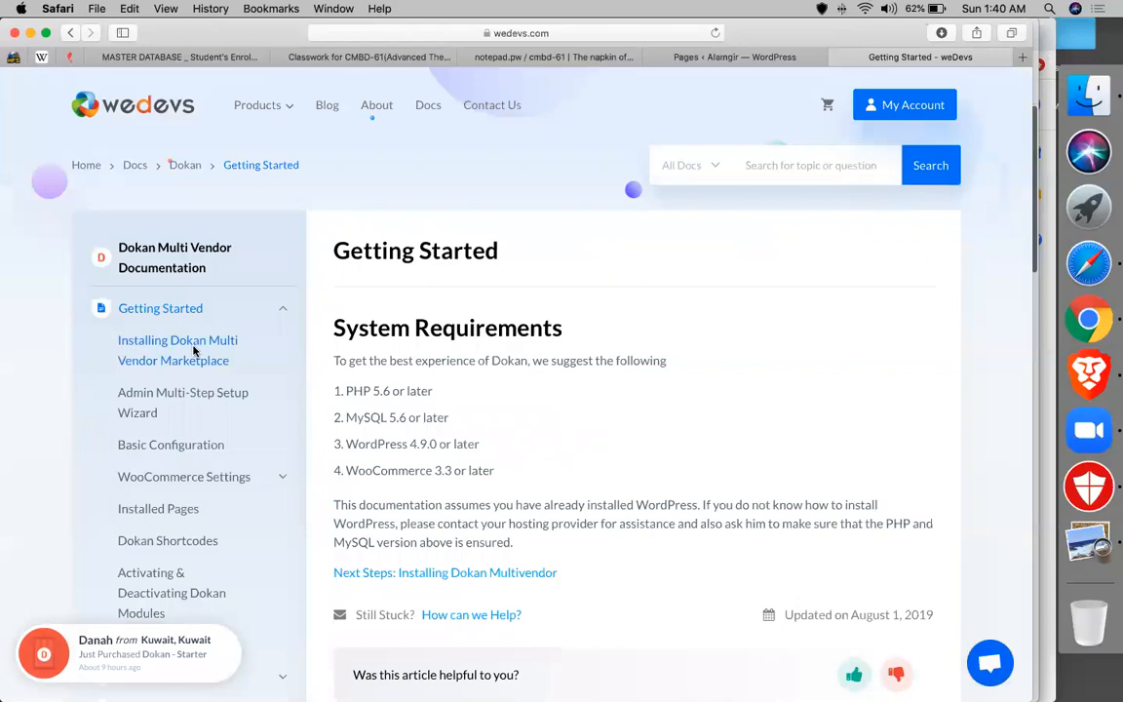
left_click(194, 352)
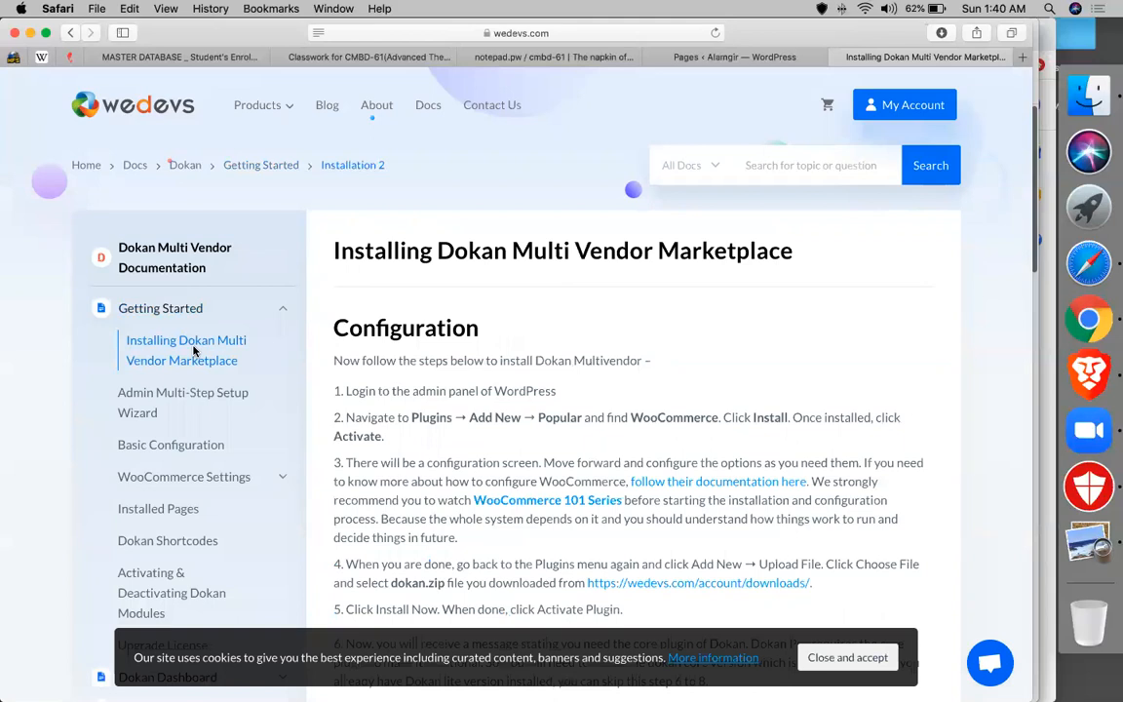
left_click(135, 405)
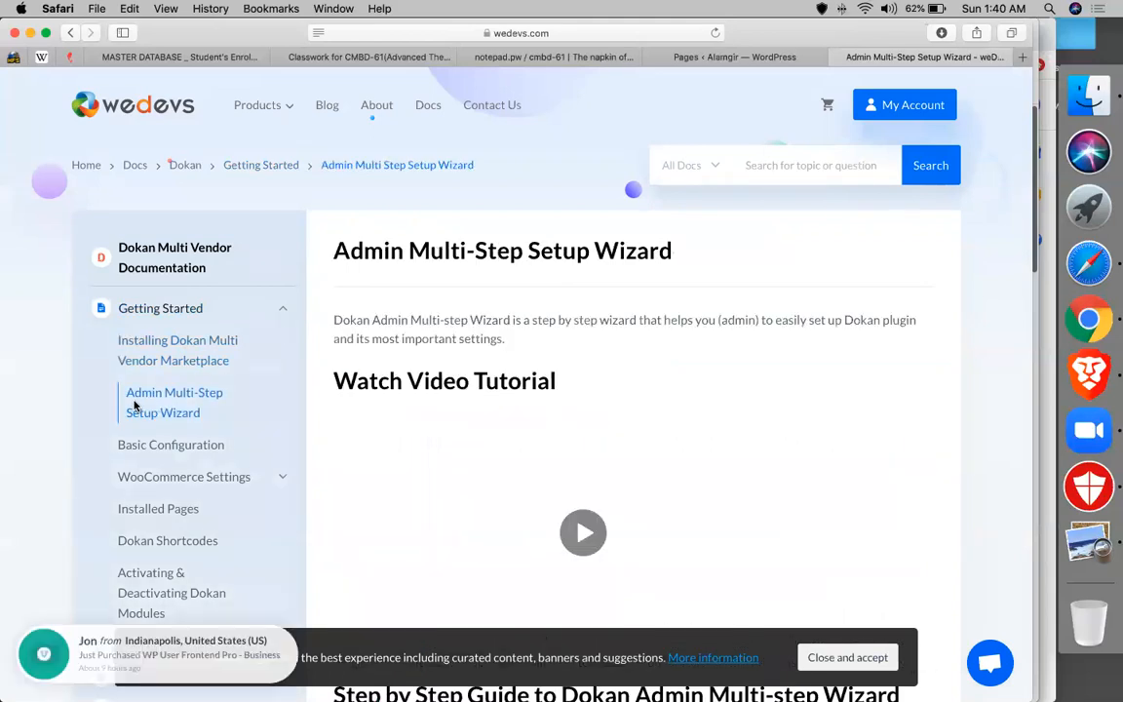
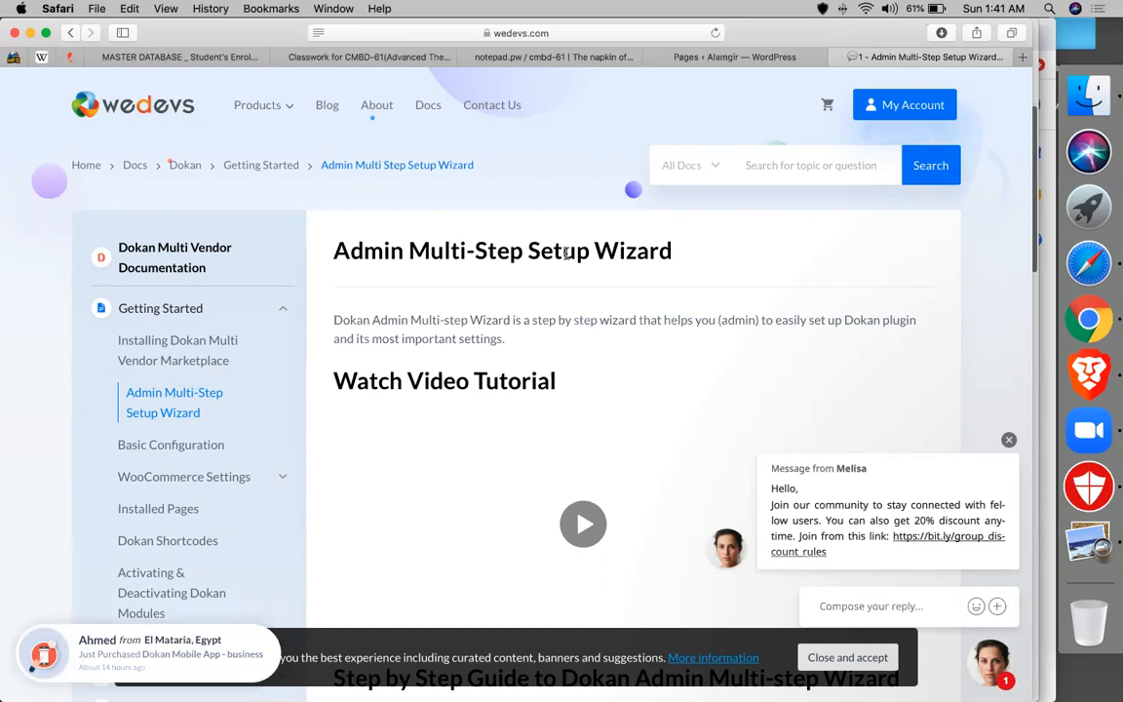
- Open the Dokan docs' Basic Configuration article and scroll to its vendor registration form section
scroll(216, 145, "down", 5)
scroll(163, 236, "up", 2)
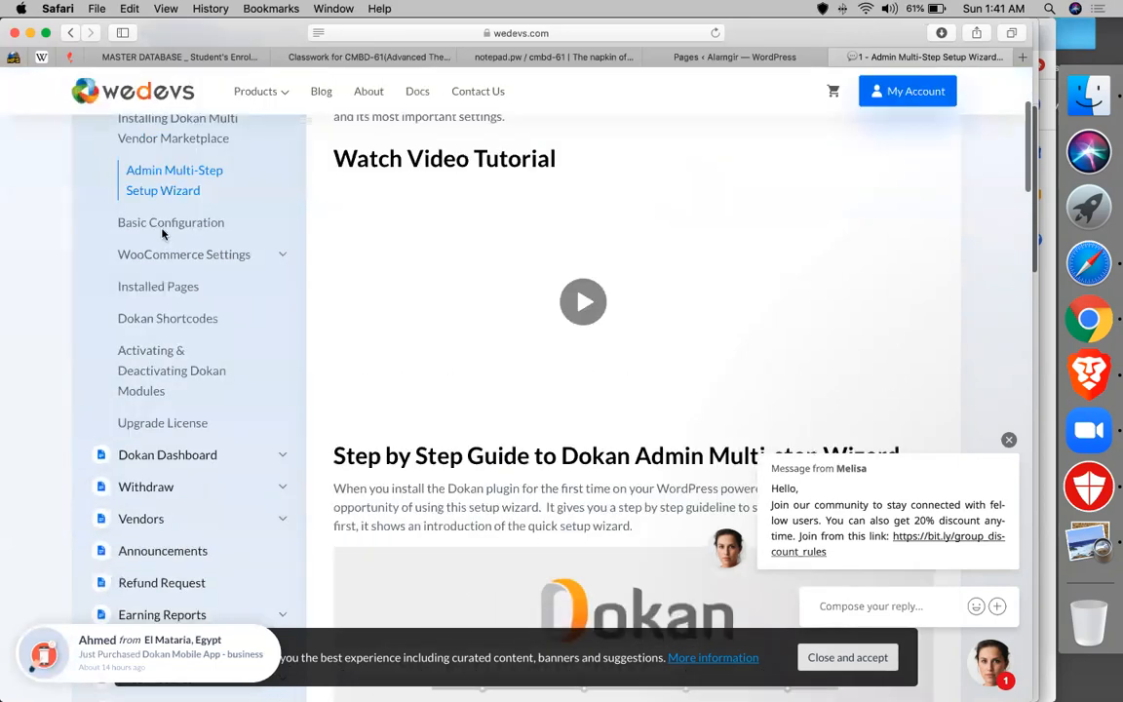
left_click(165, 234)
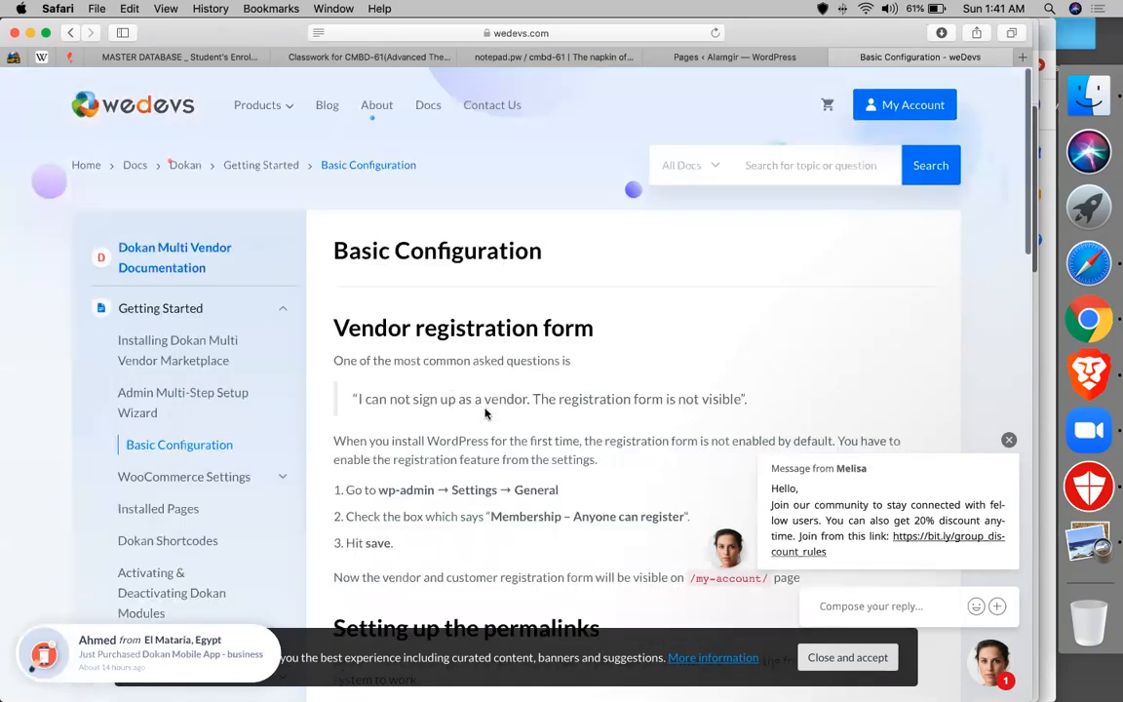
scroll(484, 412, "down", 3)
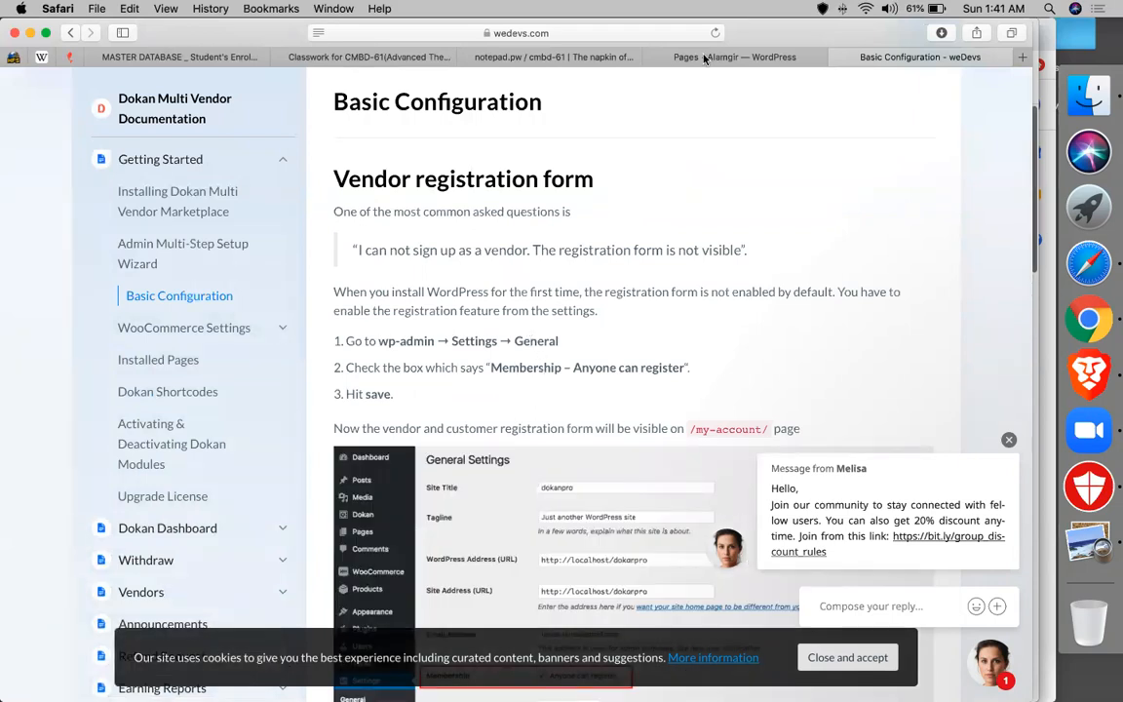
- Open WordPress Settings > General and check that Membership 'Anyone can register' is ticked
left_click(628, 55)
left_click(737, 56)
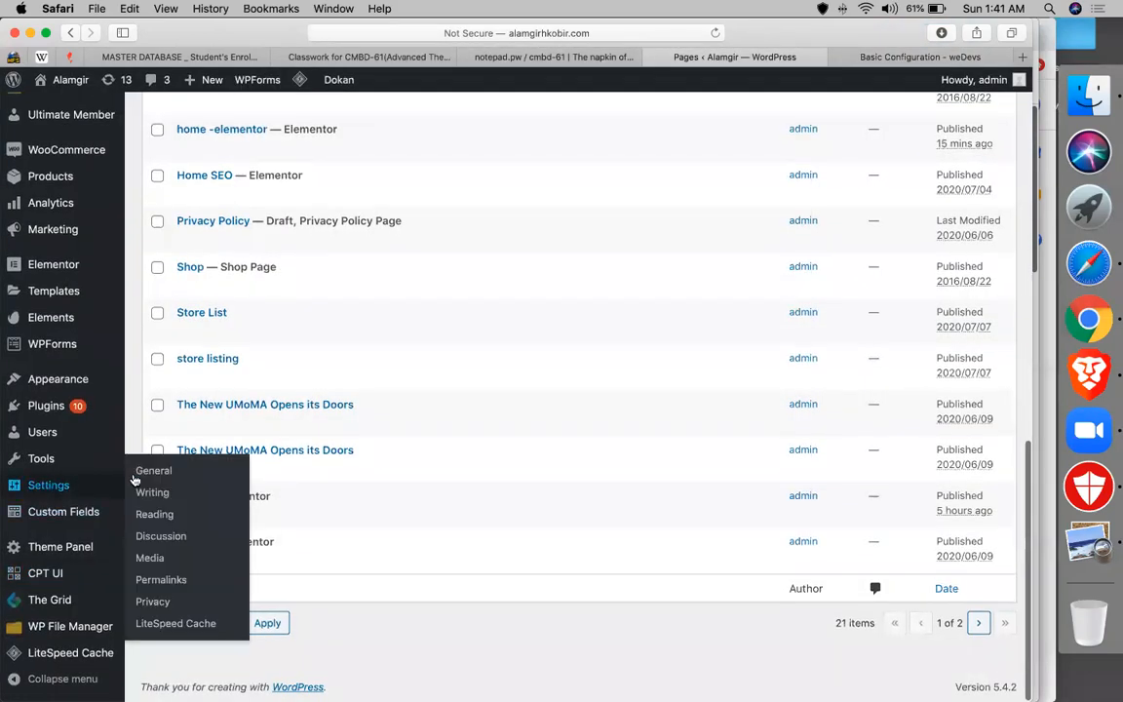
left_click(139, 476)
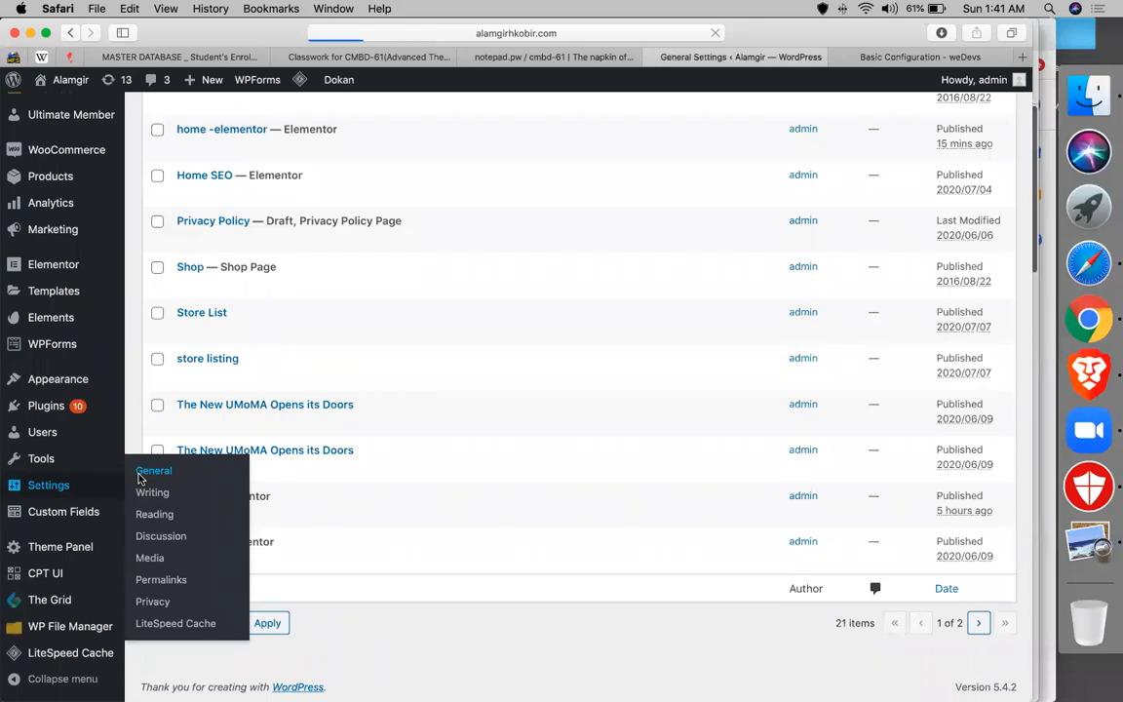
scroll(316, 488, "down", 6)
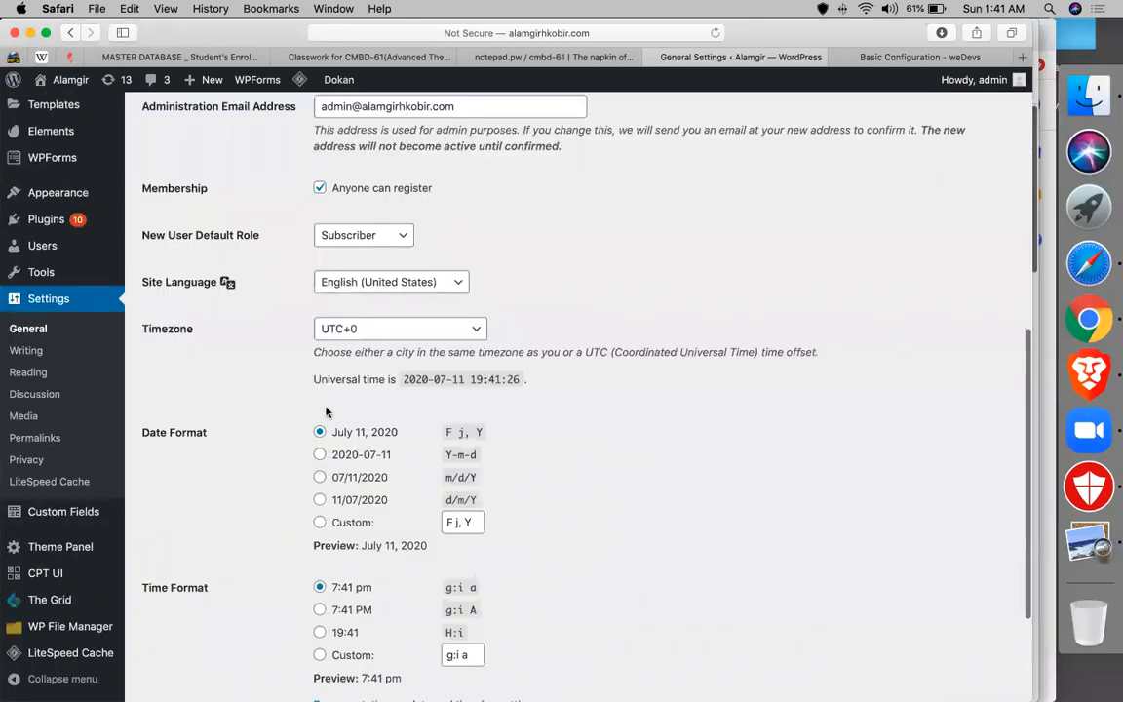
scroll(325, 412, "down", 1)
scroll(312, 206, "up", 1)
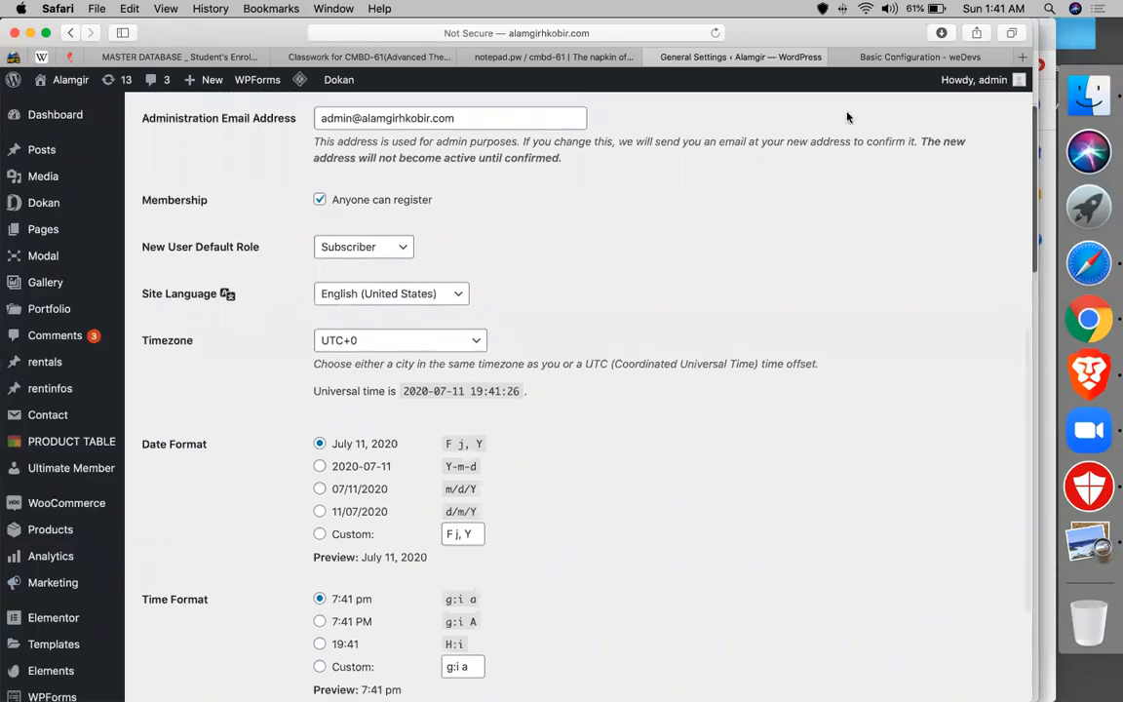
- Read the doc's permalink steps (Post name, /product custom base), then return to General Settings
left_click(880, 57)
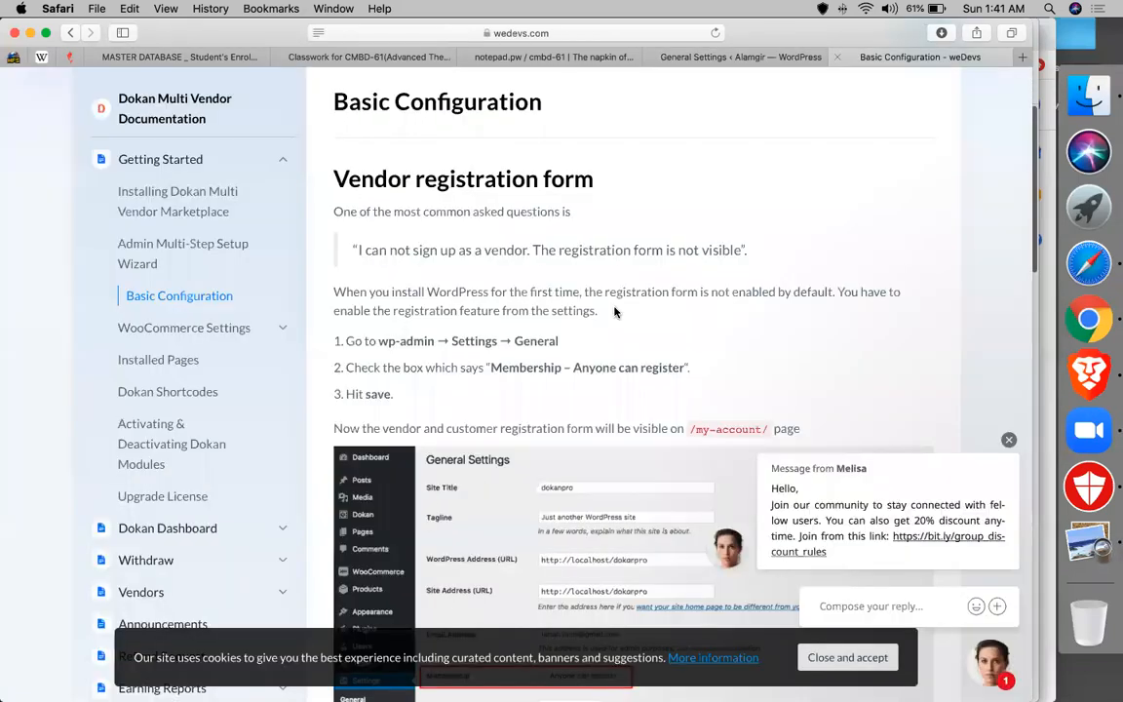
scroll(473, 361, "down", 10)
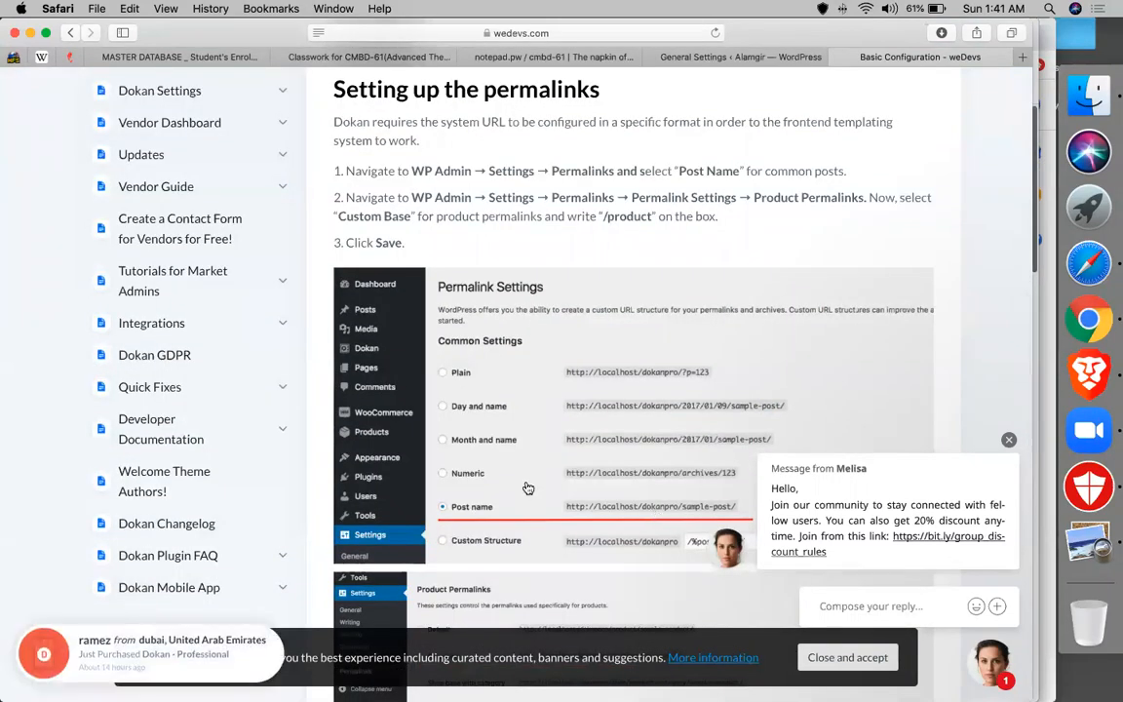
scroll(527, 487, "down", 5)
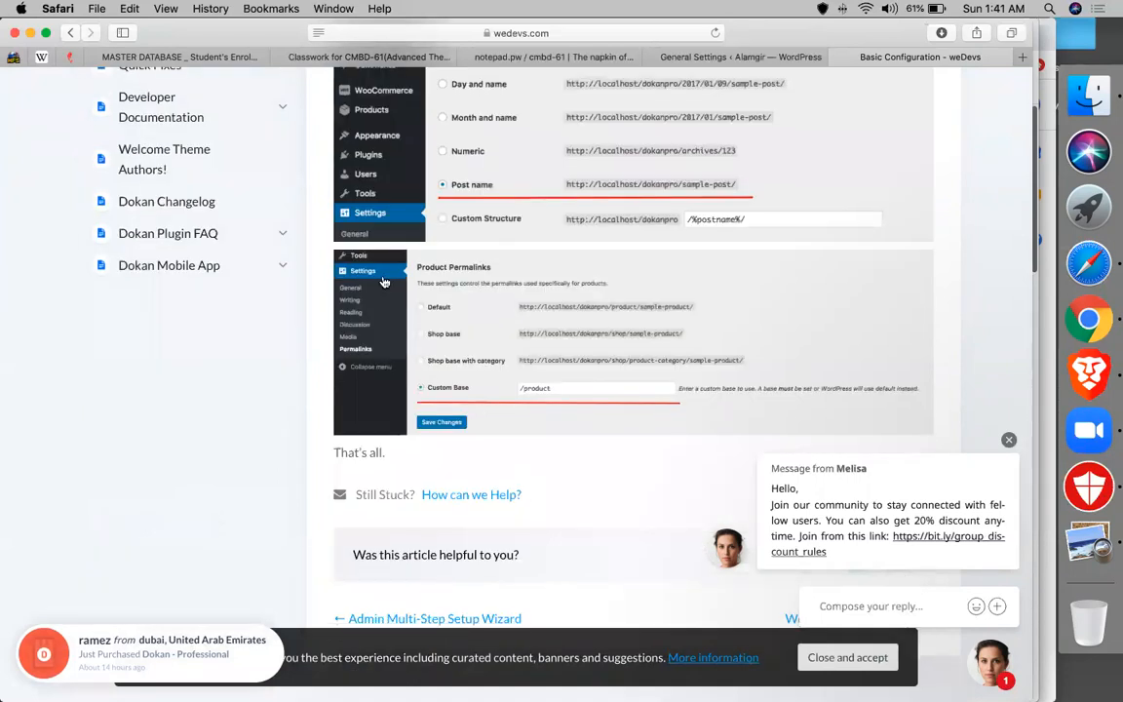
left_click(718, 59)
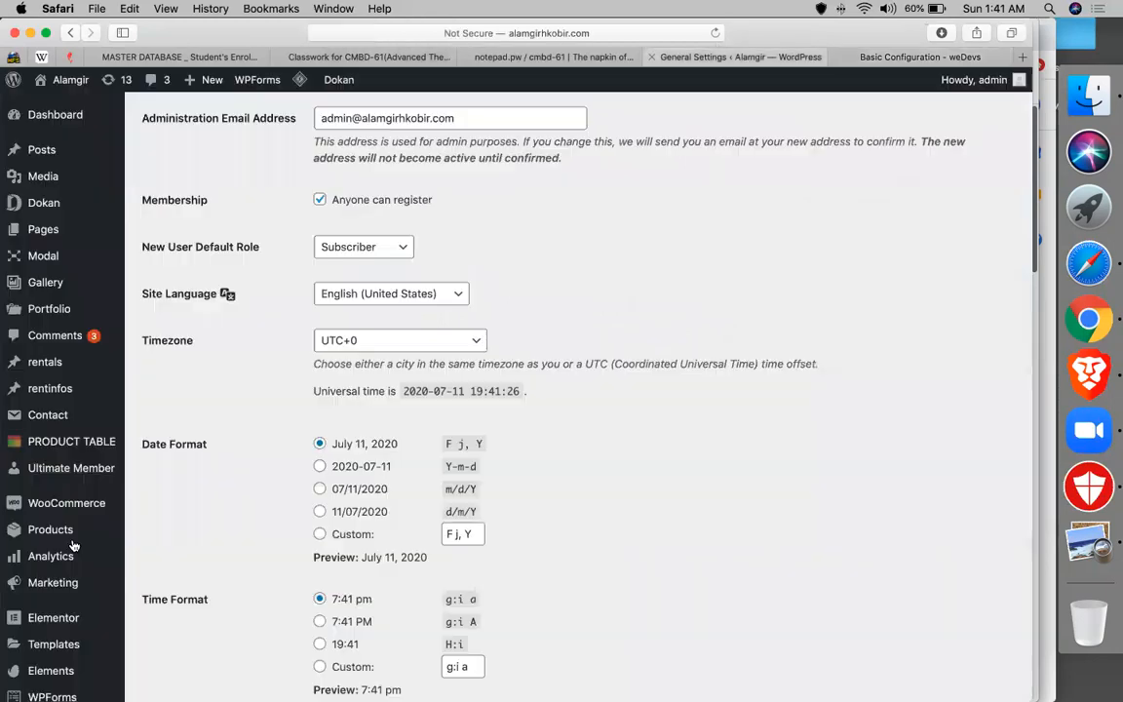
scroll(68, 545, "down", 5)
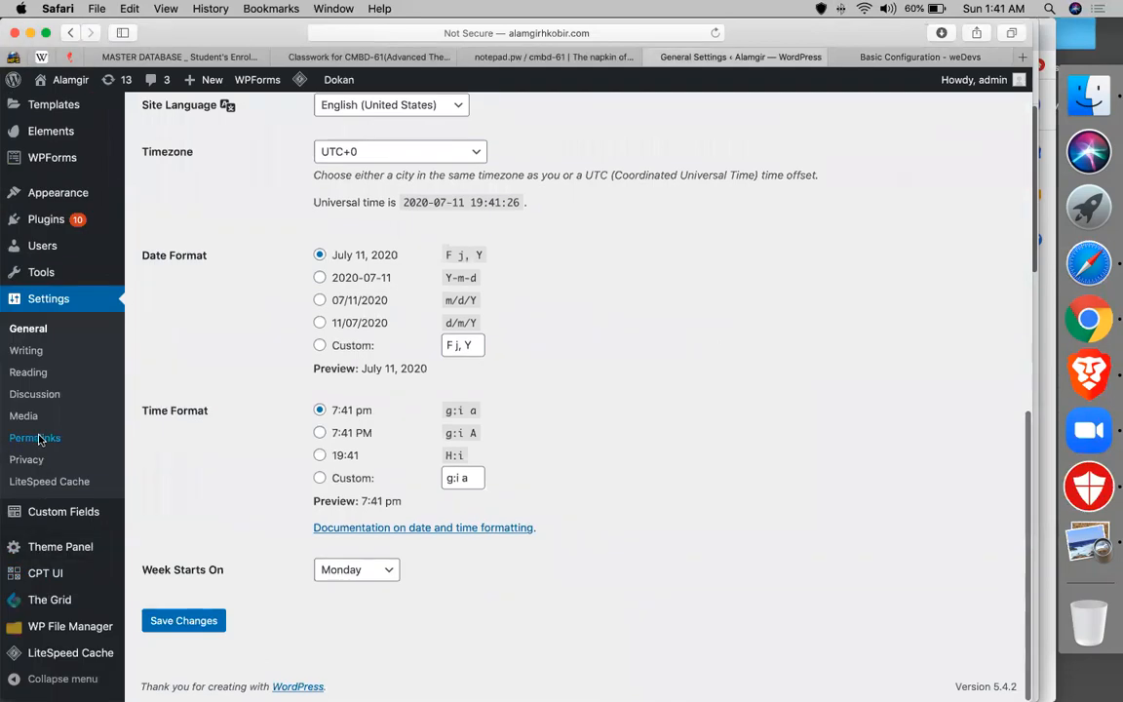
- In Settings > Permalinks, edit the product Custom base from /product/ to /product and save
left_click(39, 439)
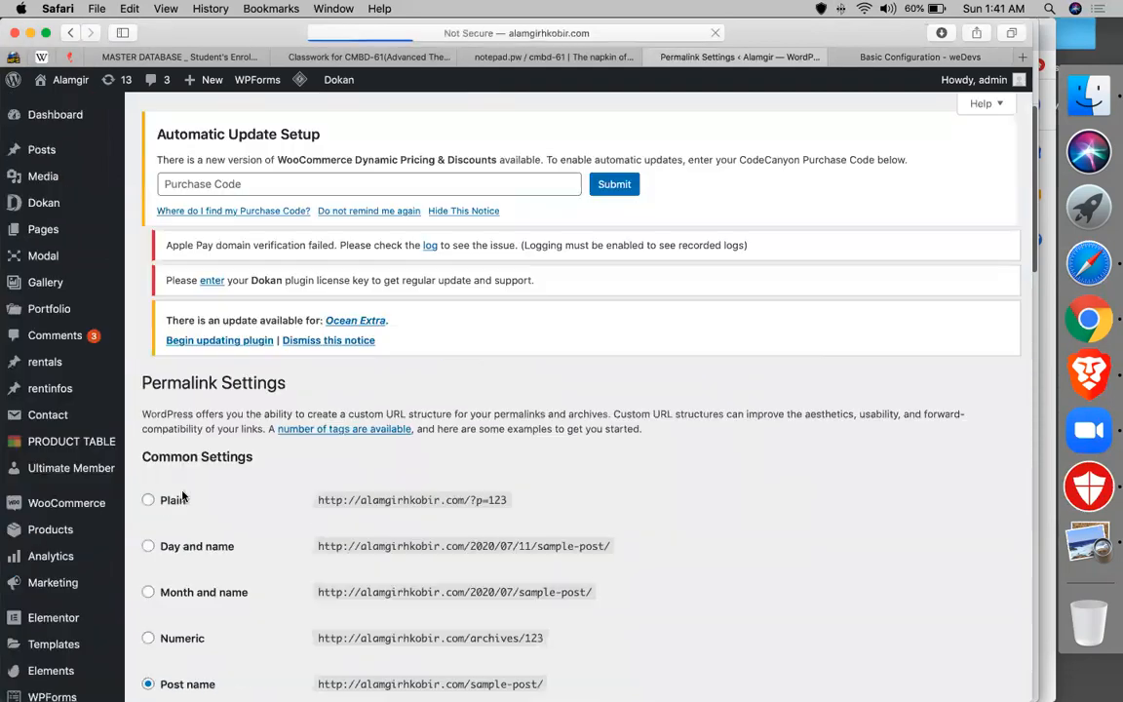
scroll(183, 427, "down", 5)
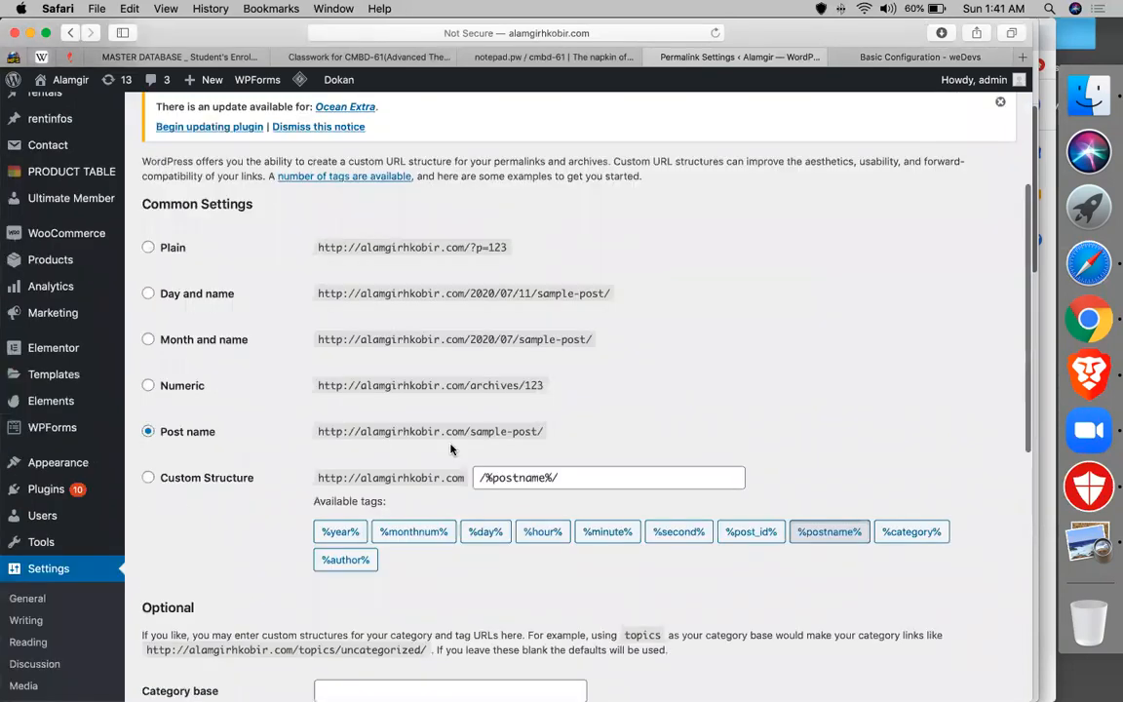
scroll(447, 437, "down", 10)
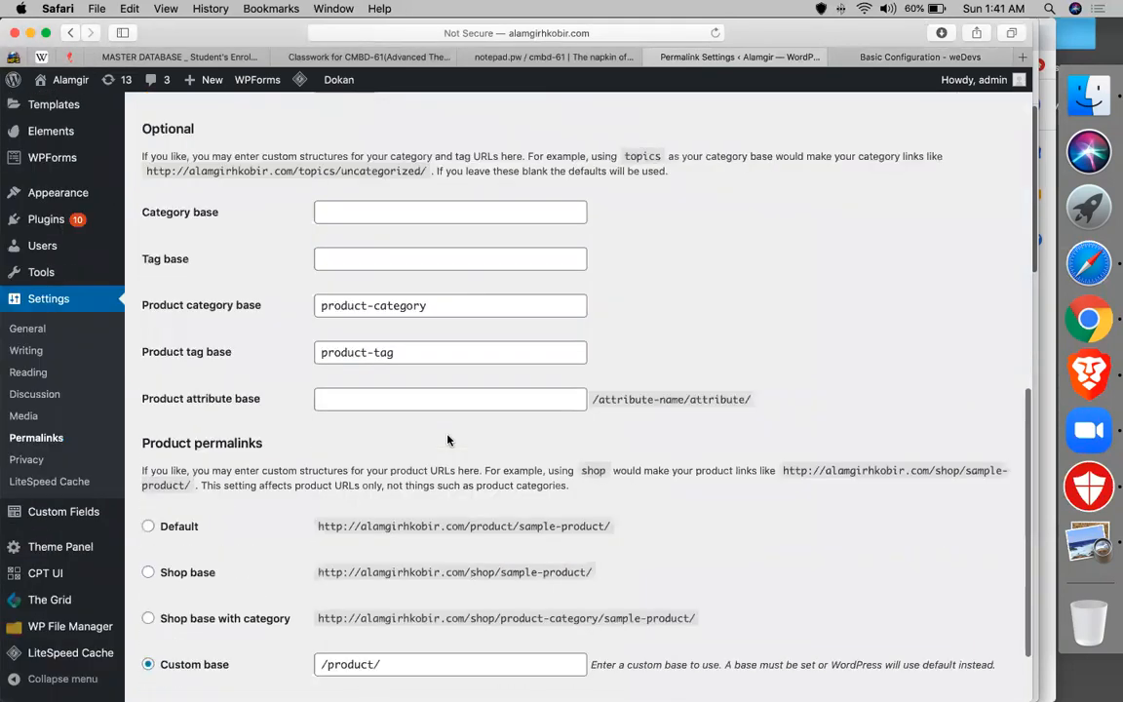
scroll(447, 439, "down", 2)
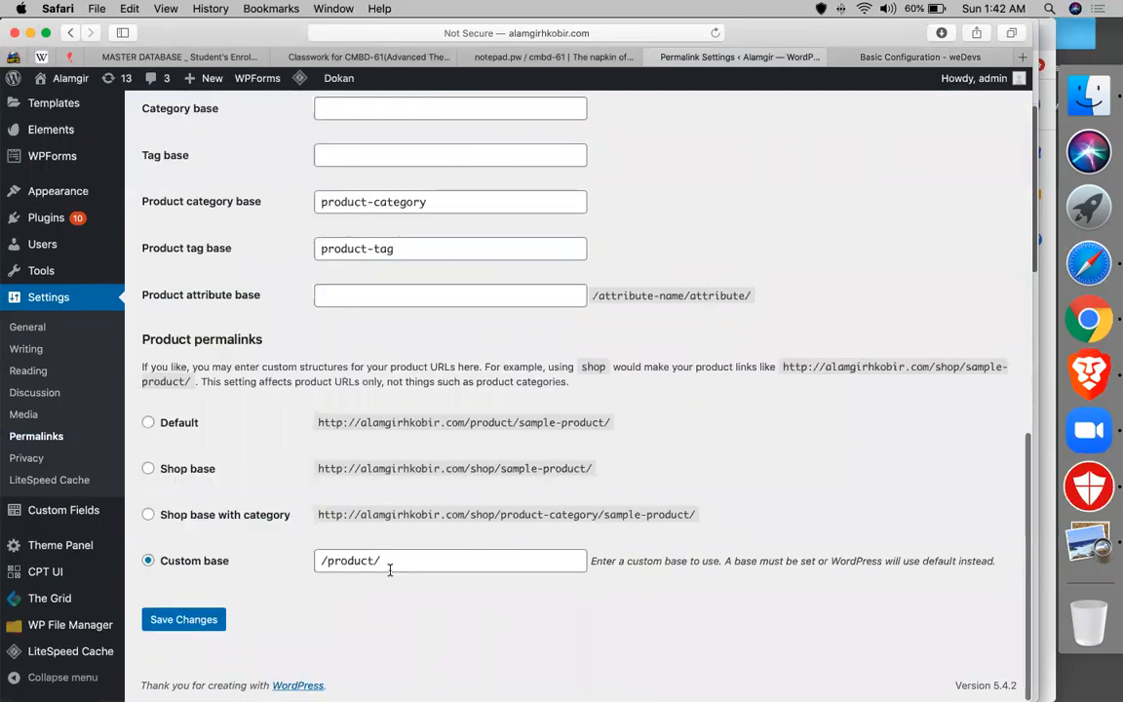
left_click(351, 562)
left_click(937, 59)
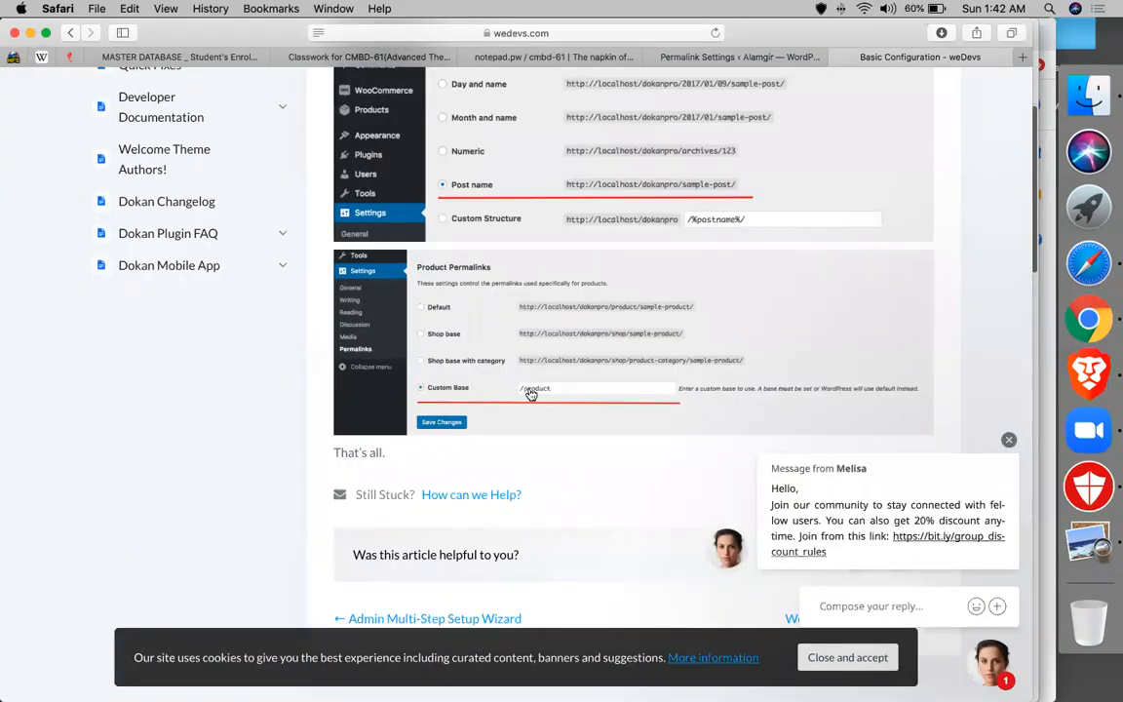
left_click(703, 56)
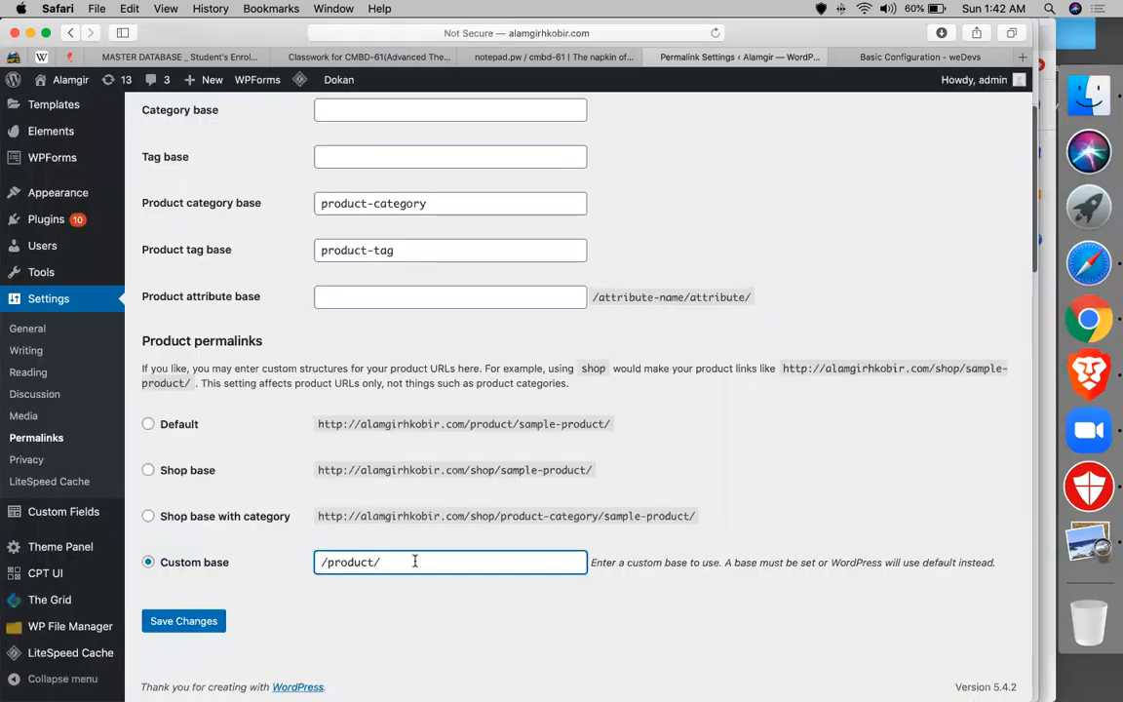
key("BackSpace")
double_click(351, 560)
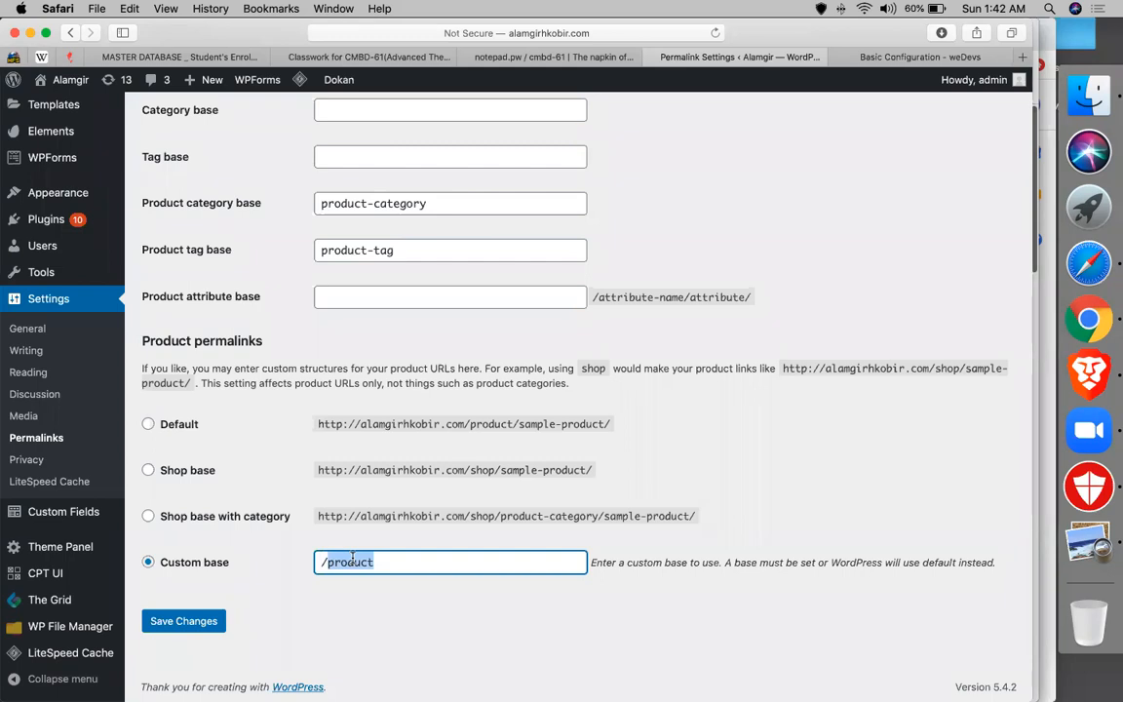
left_click(212, 614)
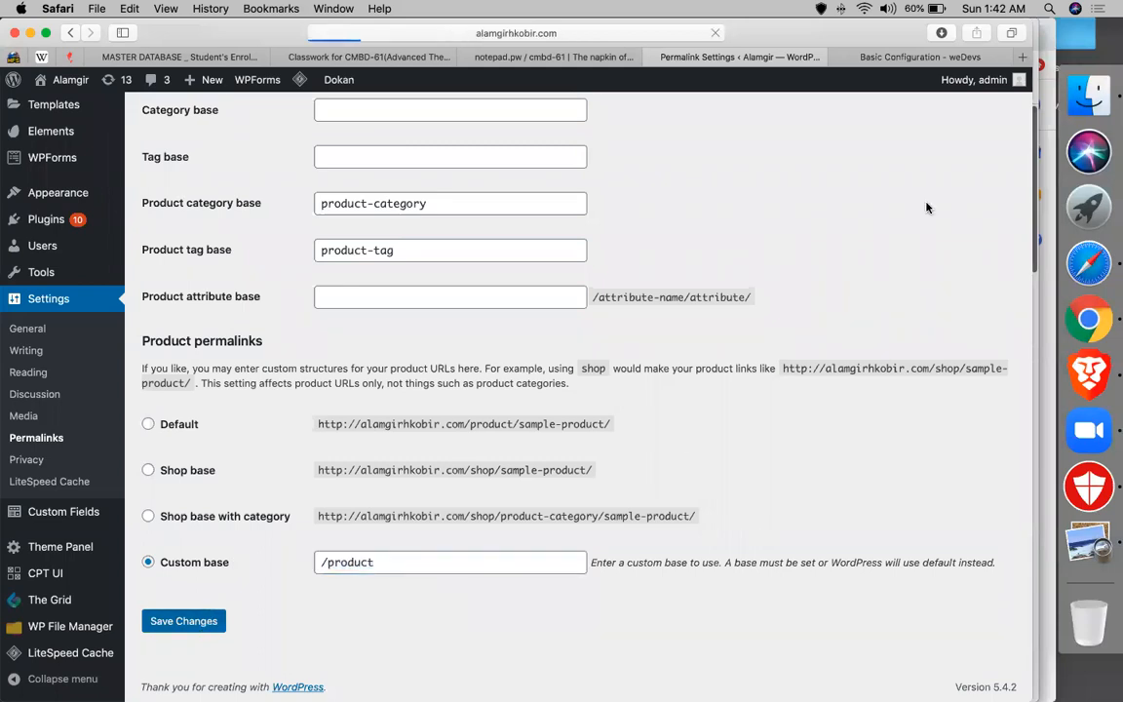
- Back in the Dokan docs, open and skim the WooCommerce Settings article
left_click(905, 61)
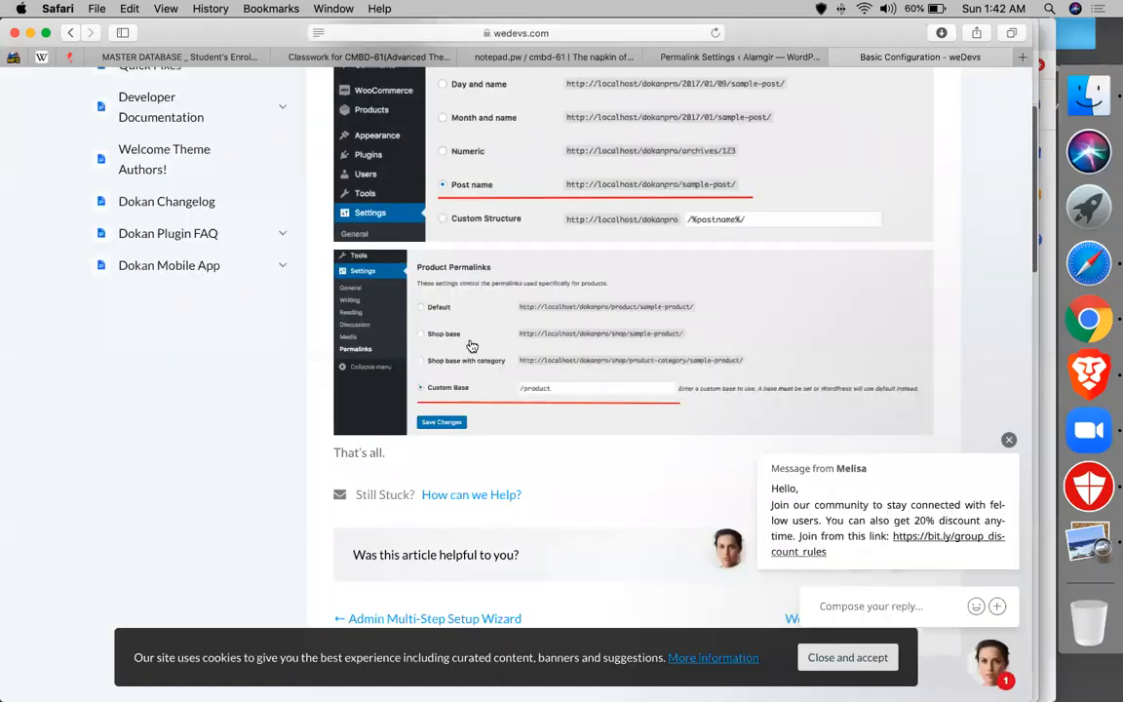
scroll(472, 346, "up", 15)
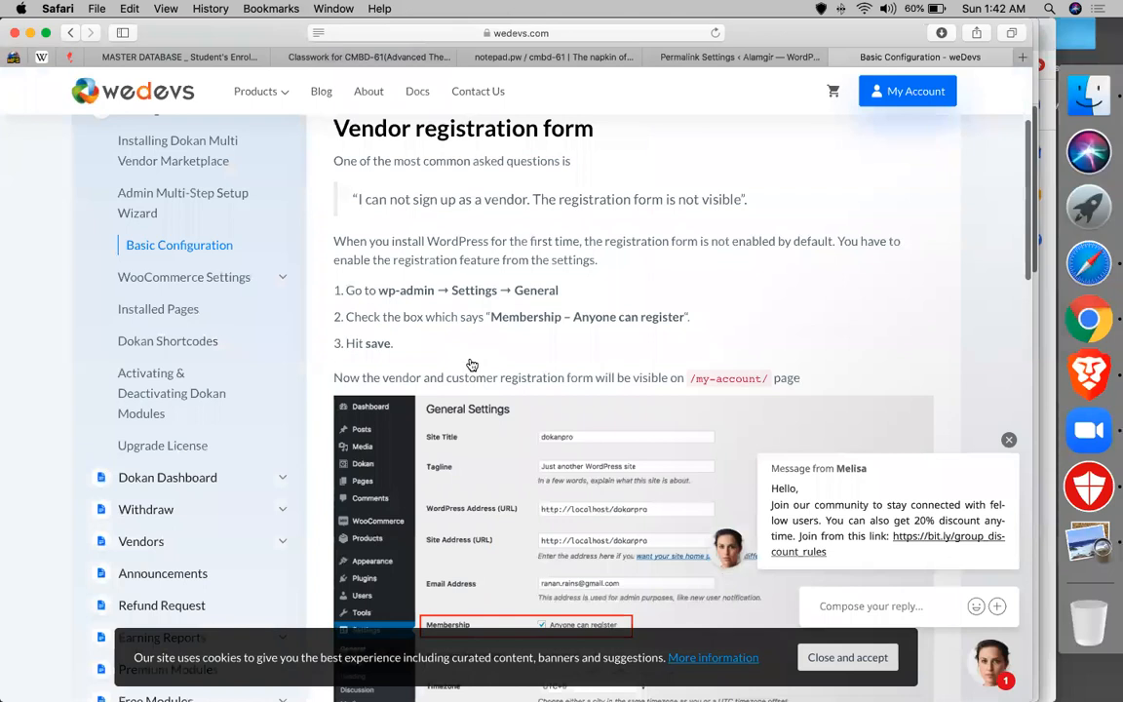
scroll(472, 364, "up", 3)
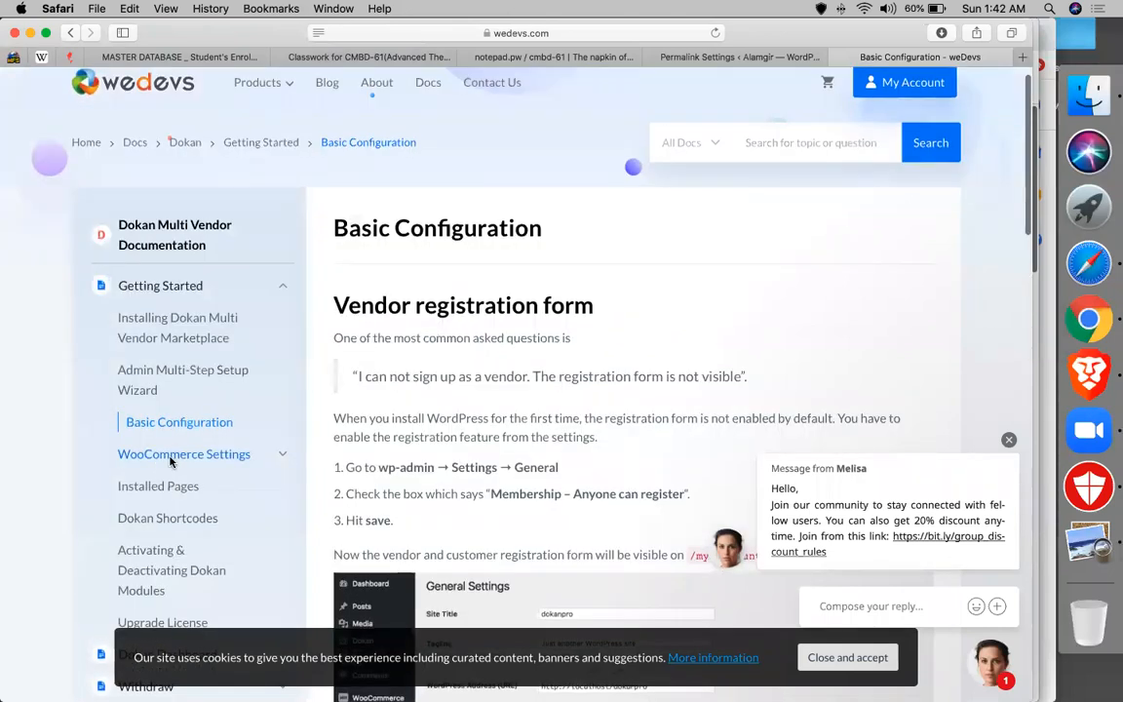
left_click(171, 458)
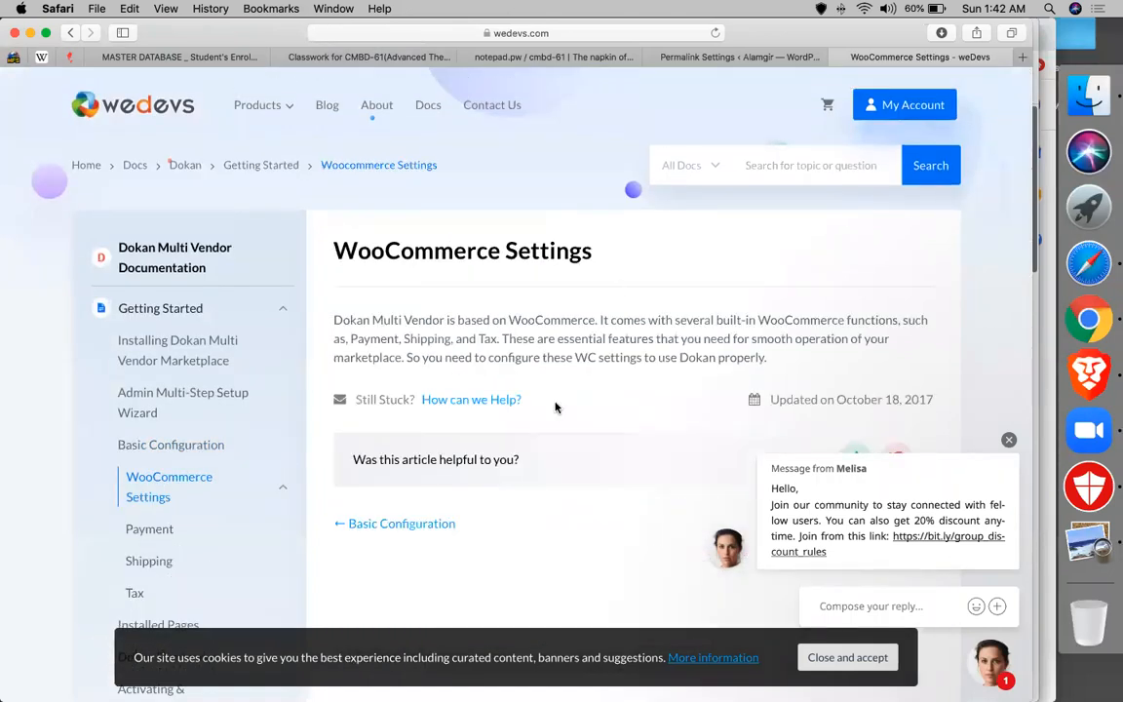
scroll(556, 407, "down", 5)
scroll(276, 346, "up", 2)
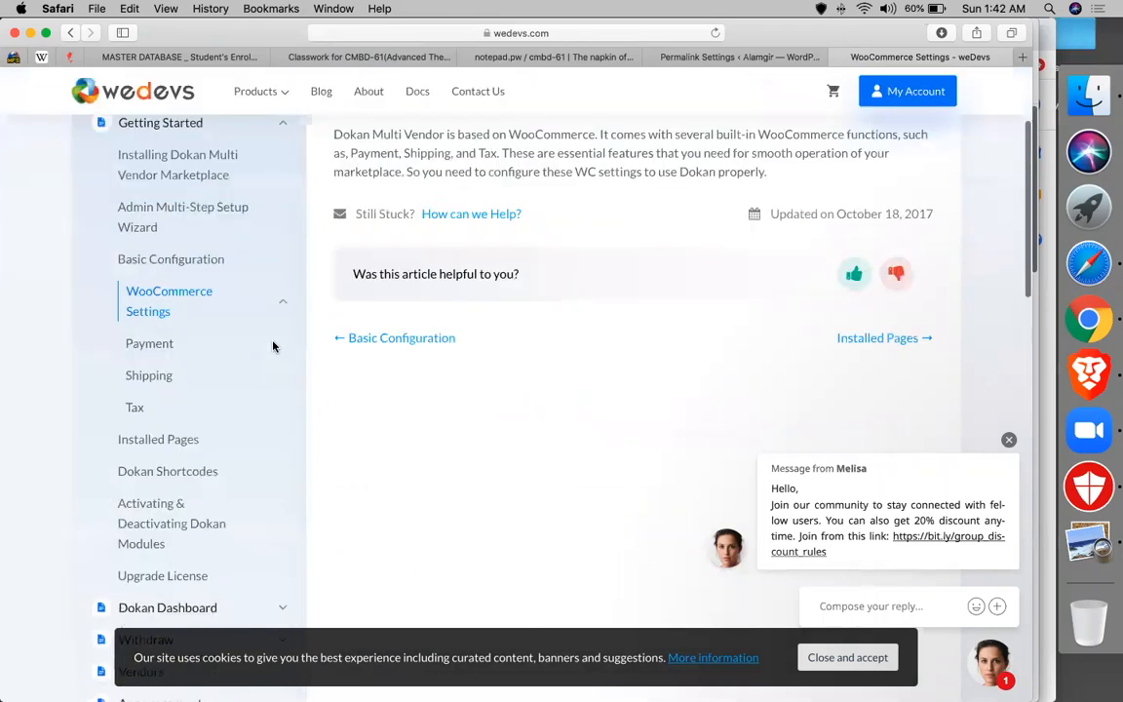
- Read the Payment article, then open the Shipping article
left_click(148, 344)
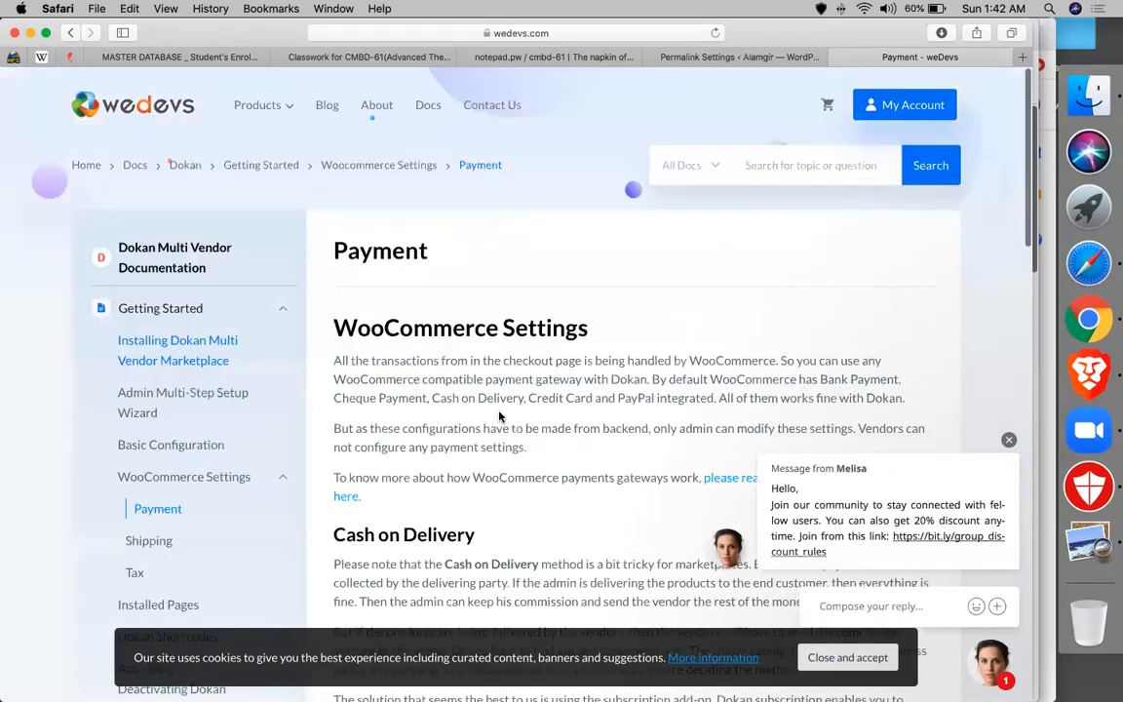
scroll(499, 416, "down", 3)
scroll(499, 416, "down", 4)
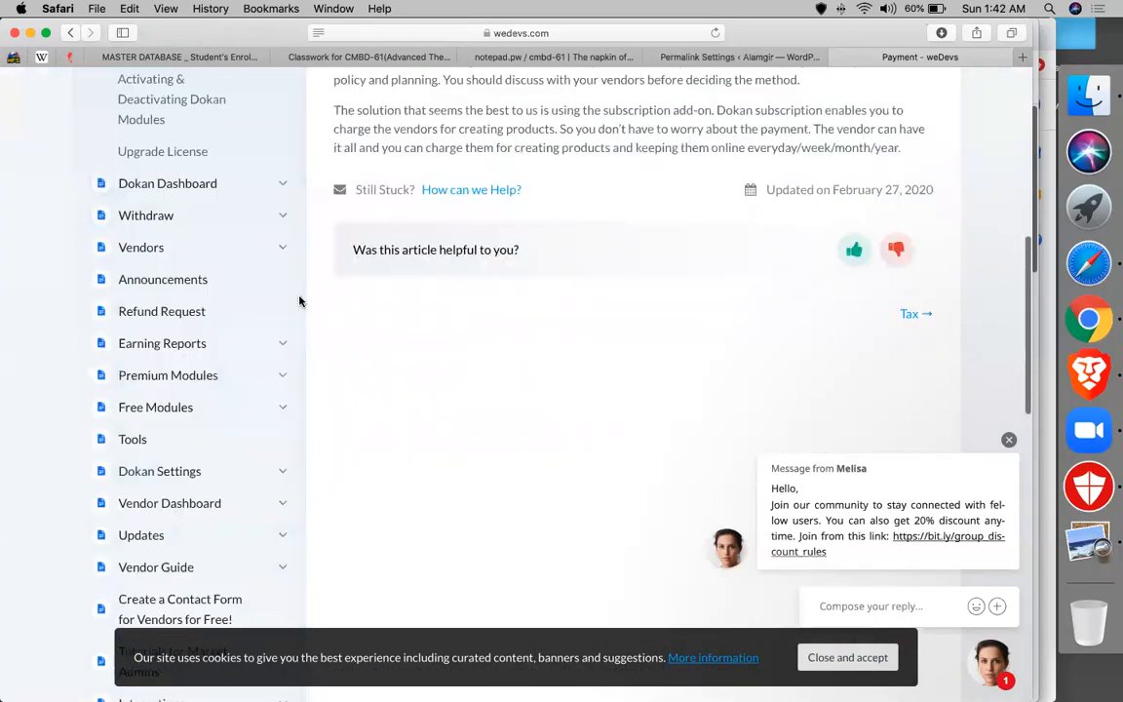
scroll(299, 301, "up", 3)
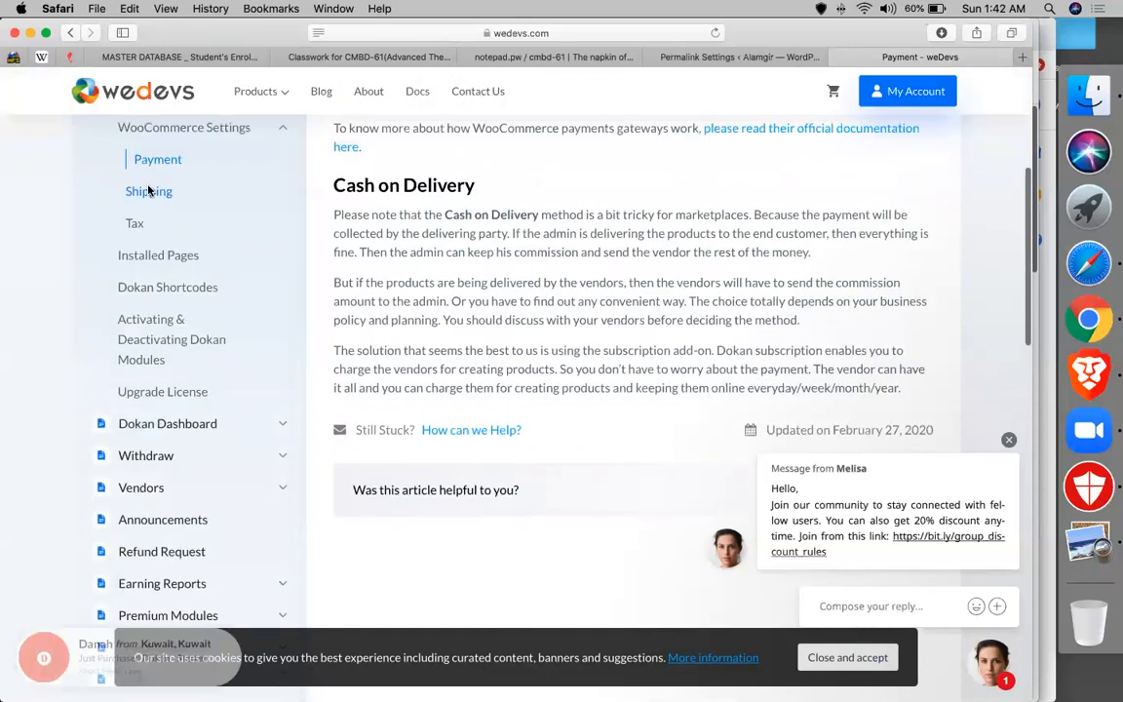
left_click(149, 191)
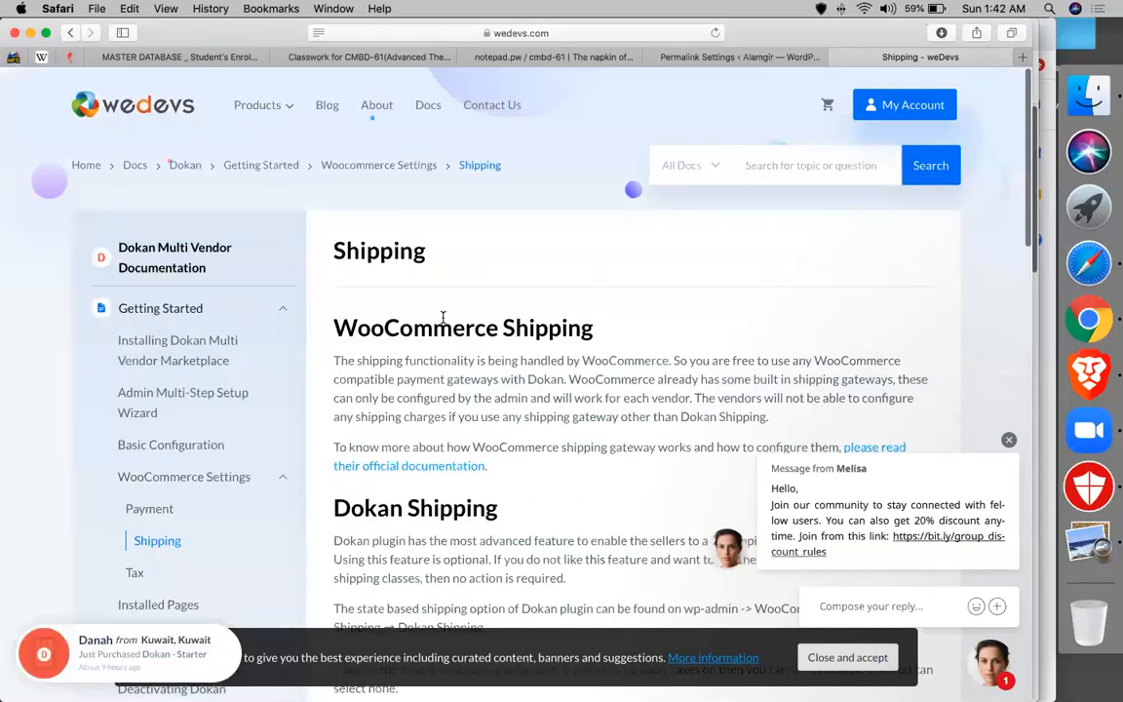
scroll(444, 321, "down", 3)
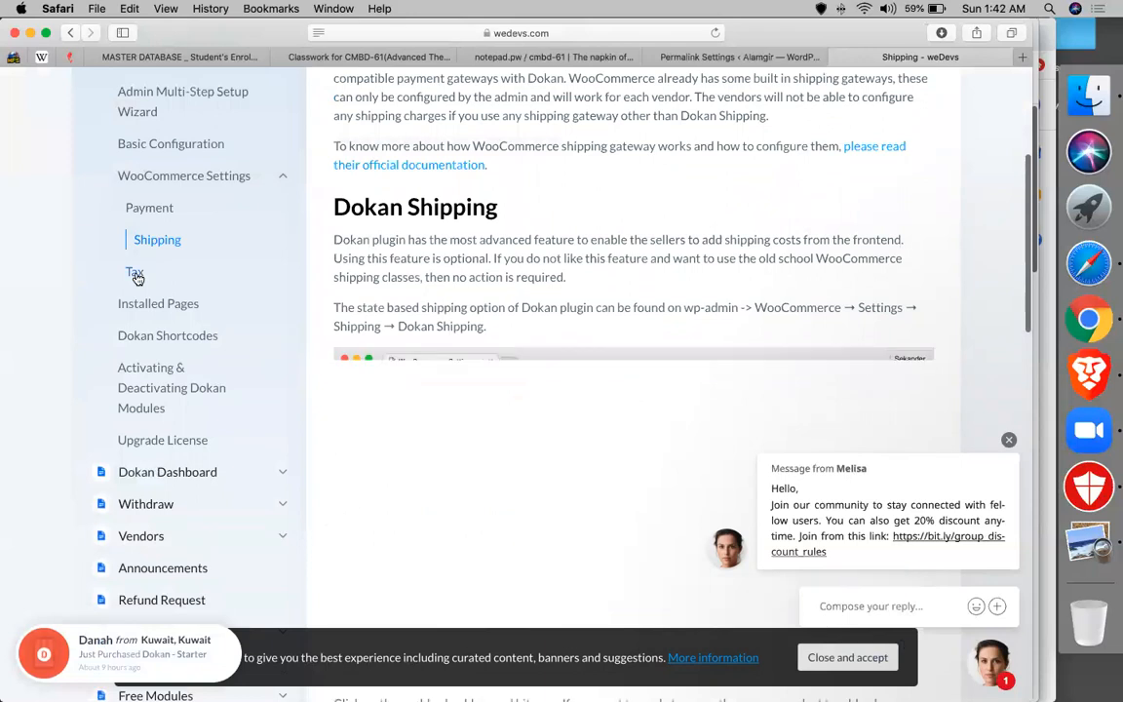
- Open the Dokan Tax article and read through the tax setup guide
left_click(136, 274)
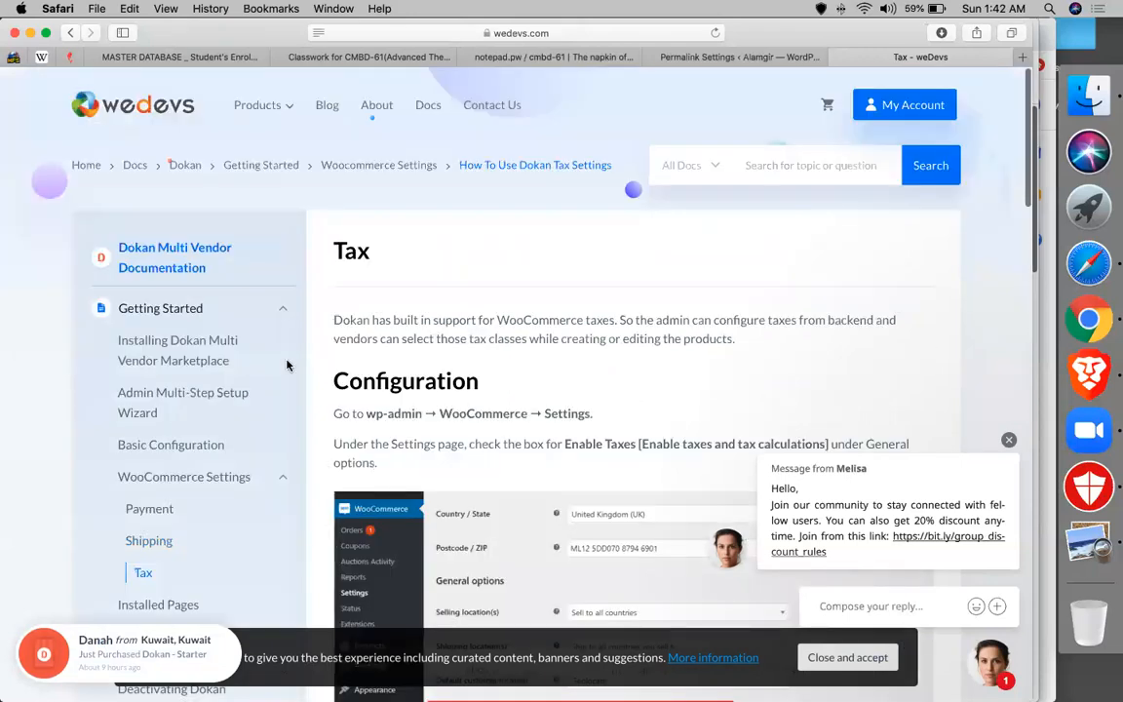
scroll(592, 372, "down", 5)
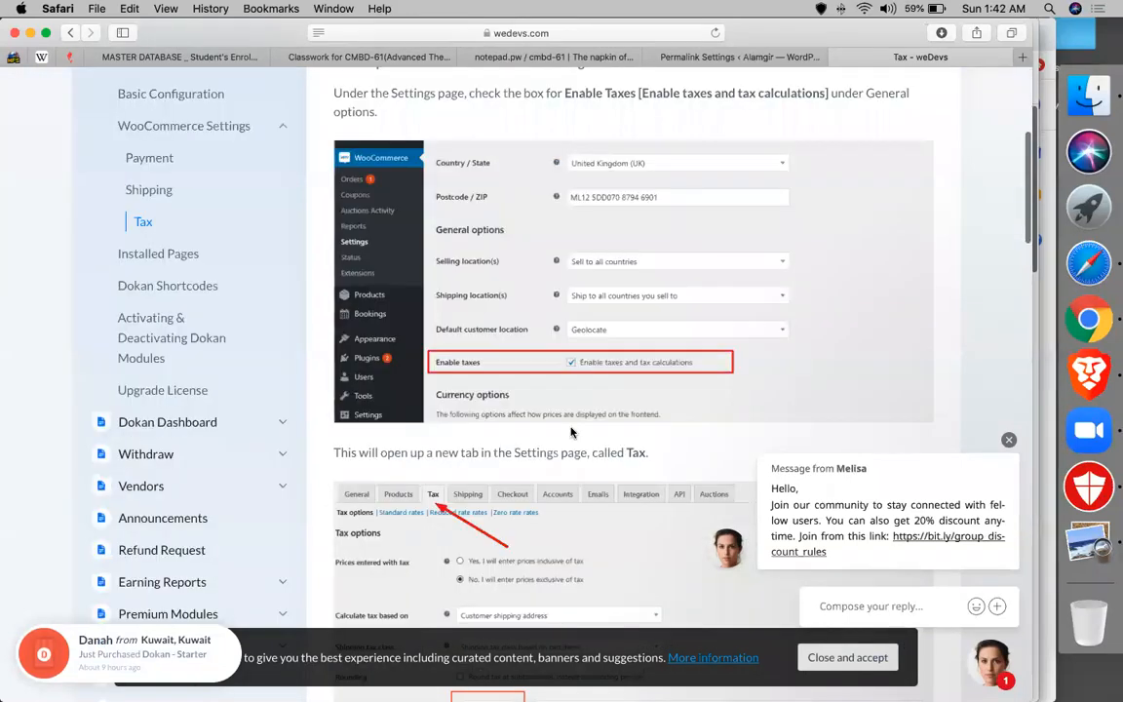
scroll(436, 390, "down", 1)
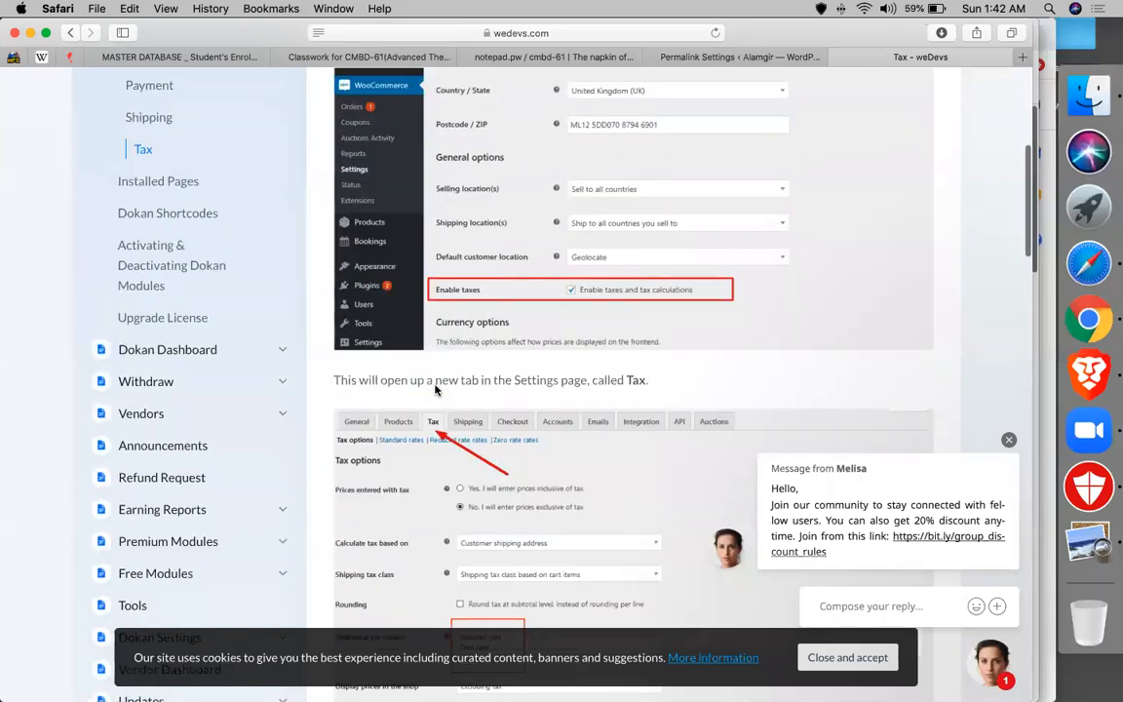
scroll(435, 389, "down", 3)
scroll(436, 389, "down", 6)
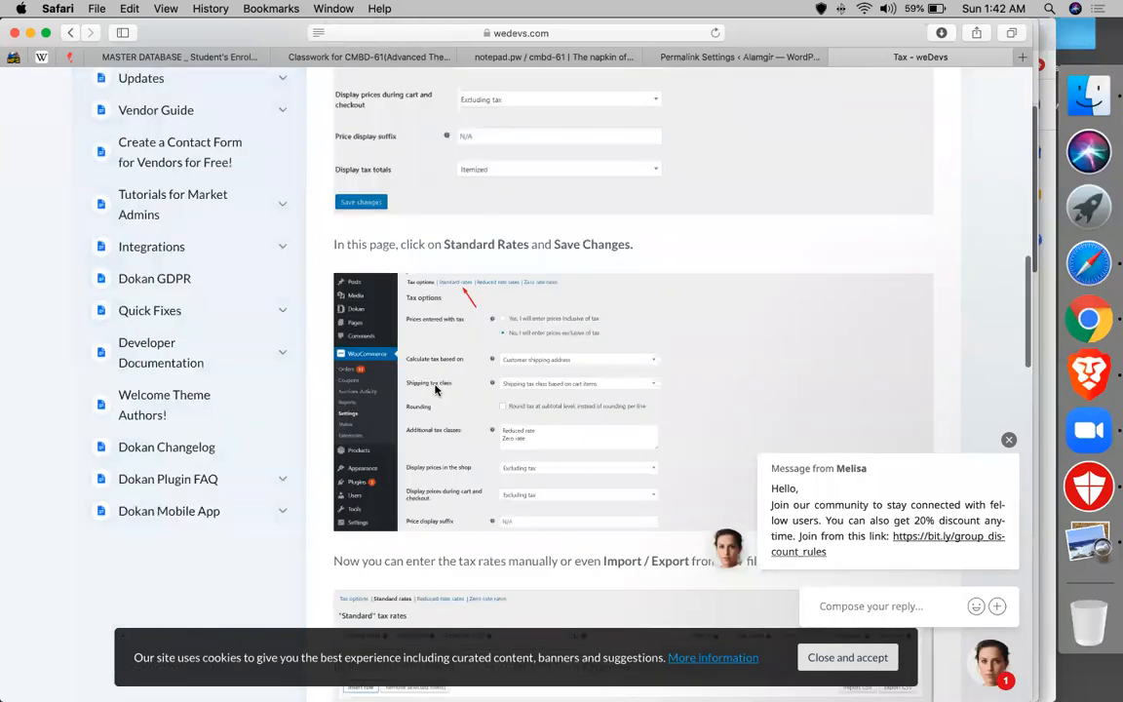
scroll(435, 390, "down", 5)
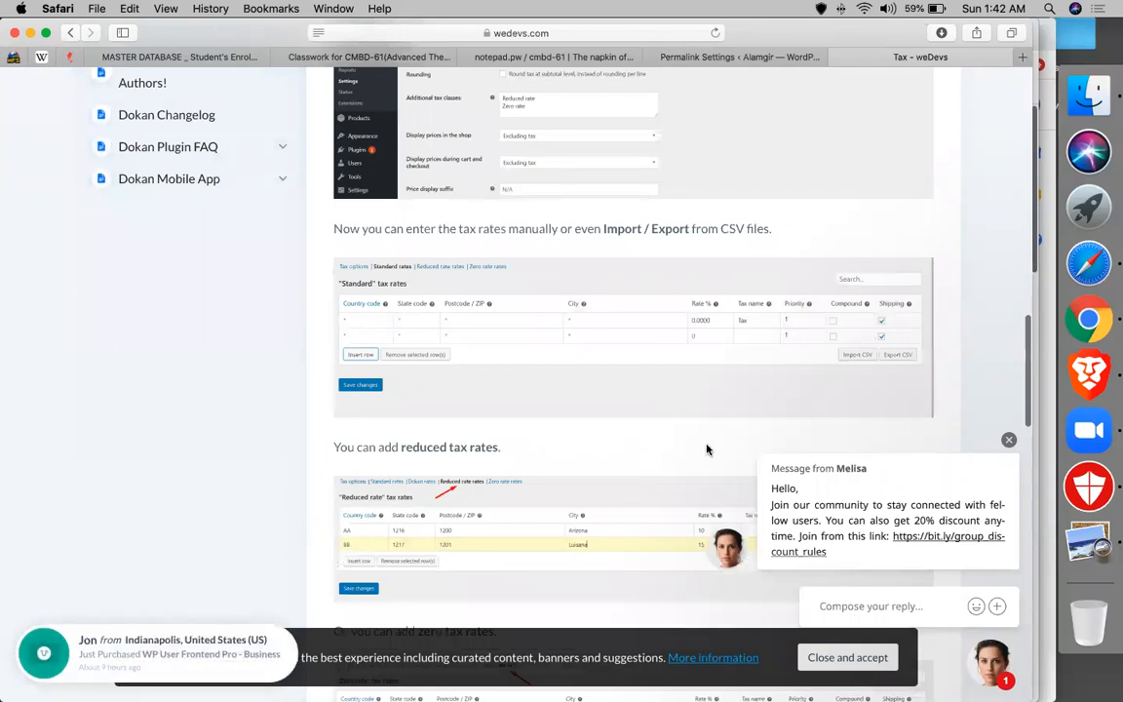
scroll(707, 449, "down", 2)
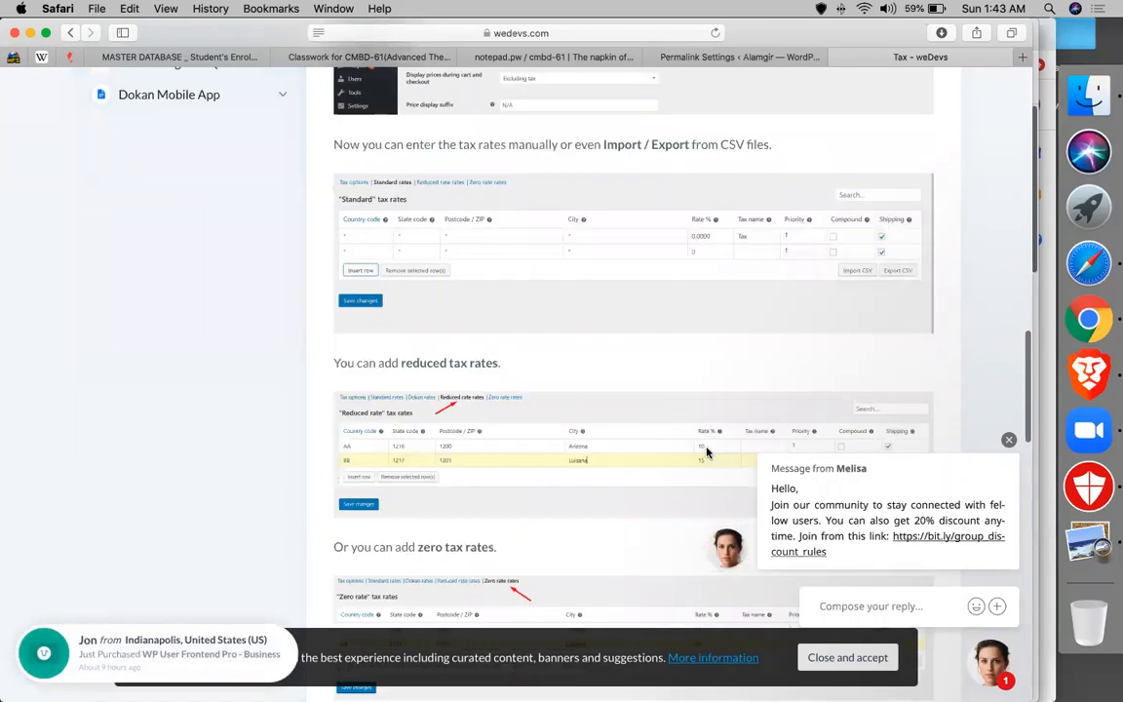
scroll(707, 451, "down", 8)
scroll(707, 452, "down", 1)
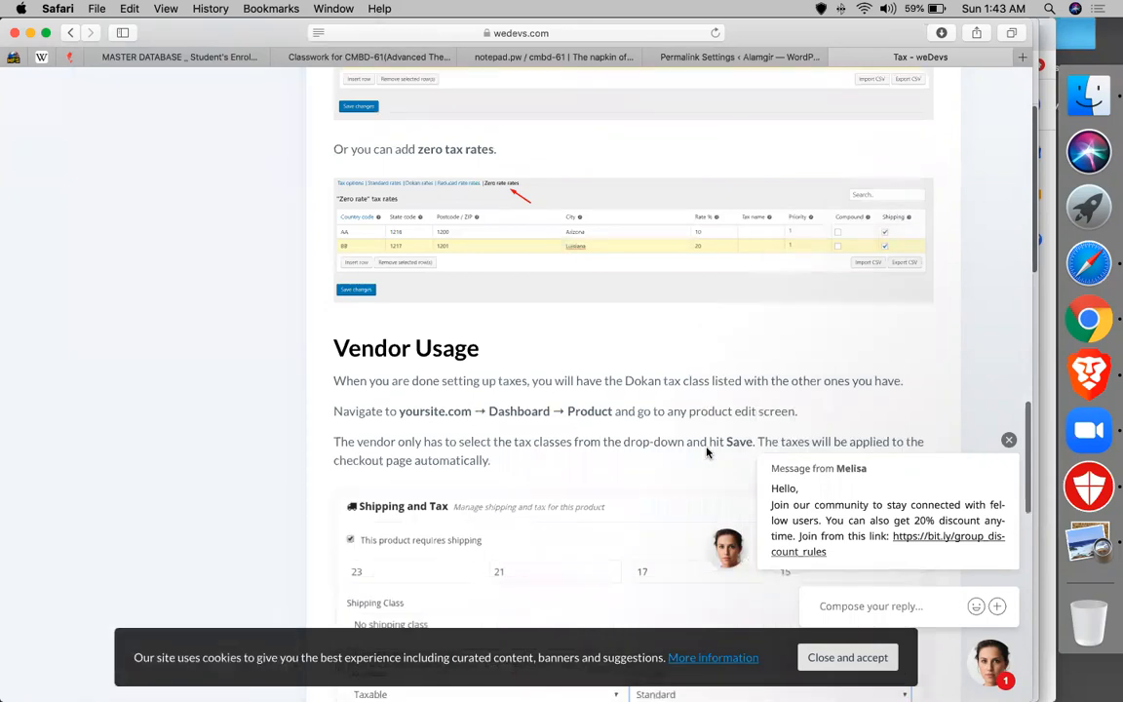
scroll(707, 451, "down", 1)
scroll(707, 452, "down", 6)
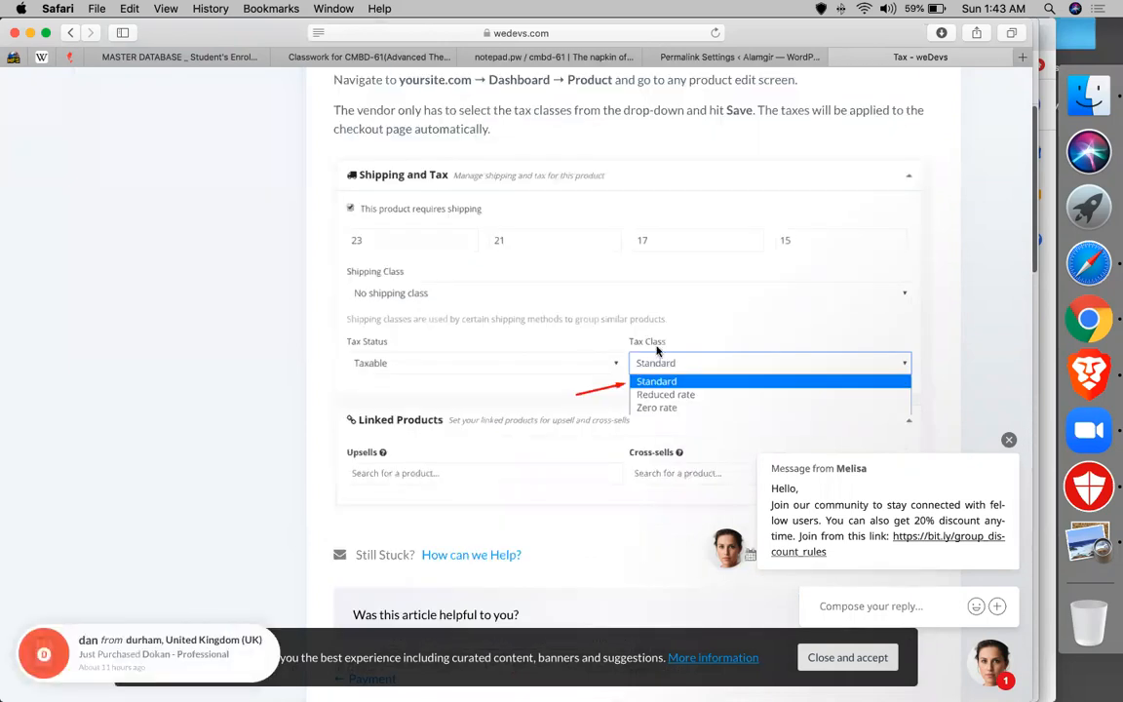
scroll(347, 372, "down", 1)
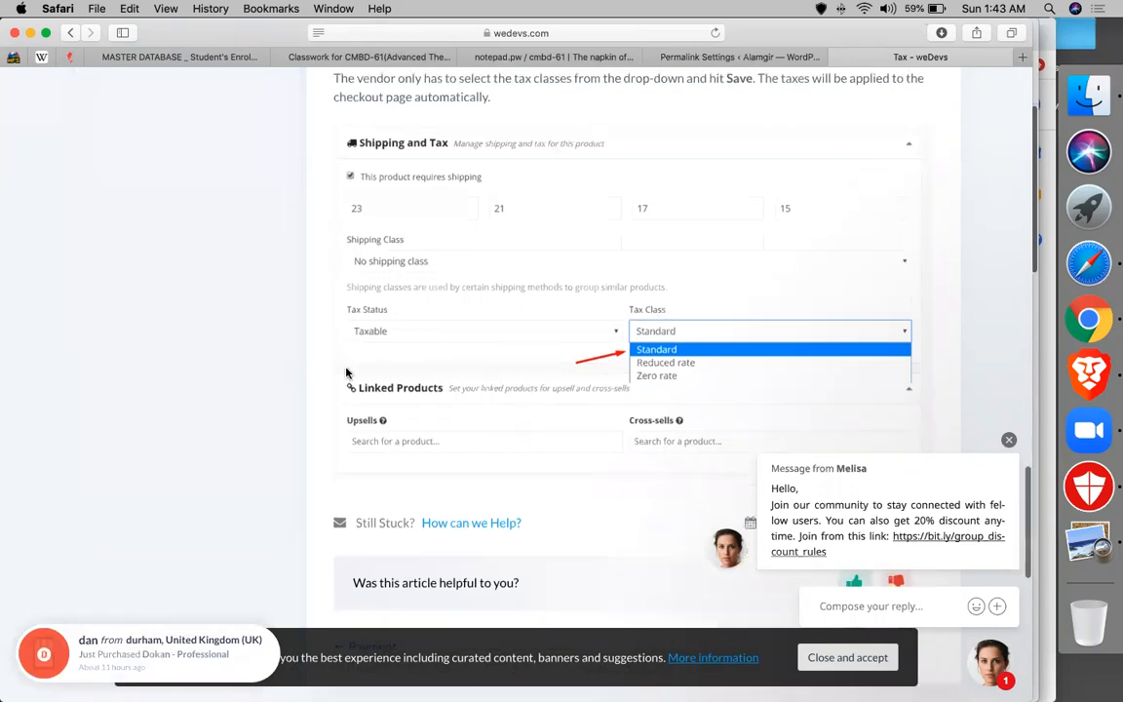
- Open the Installed Pages article listing Dokan's pages and shortcodes
scroll(220, 410, "up", 10)
scroll(220, 411, "up", 12)
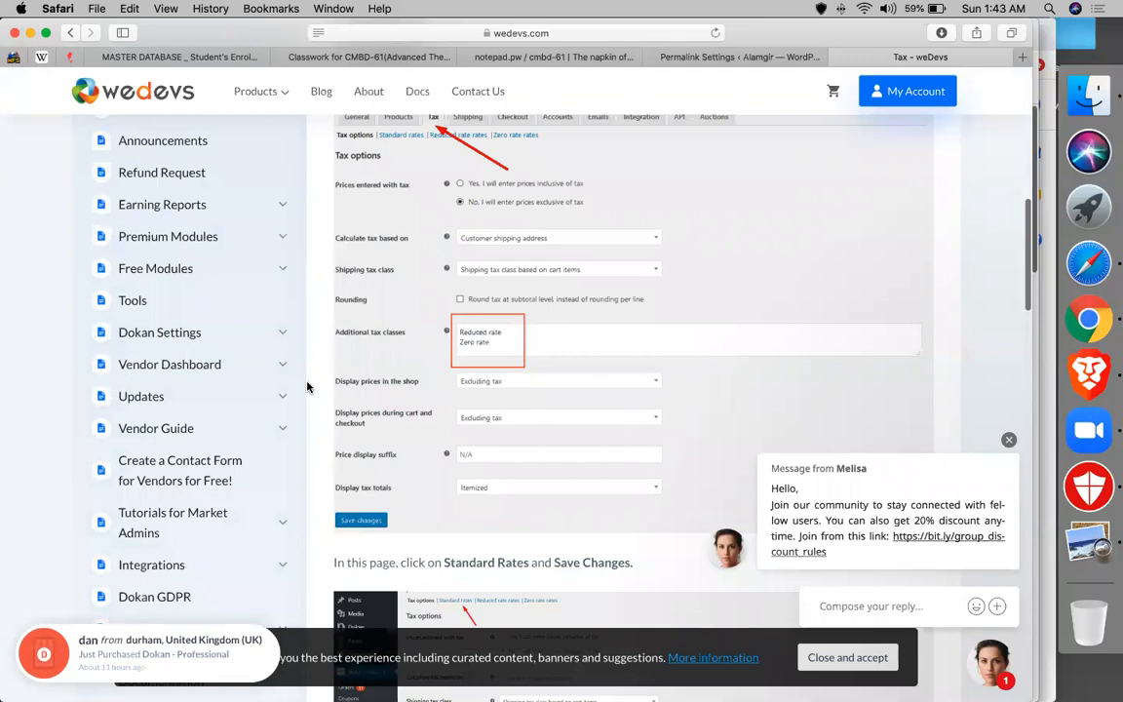
scroll(306, 387, "up", 5)
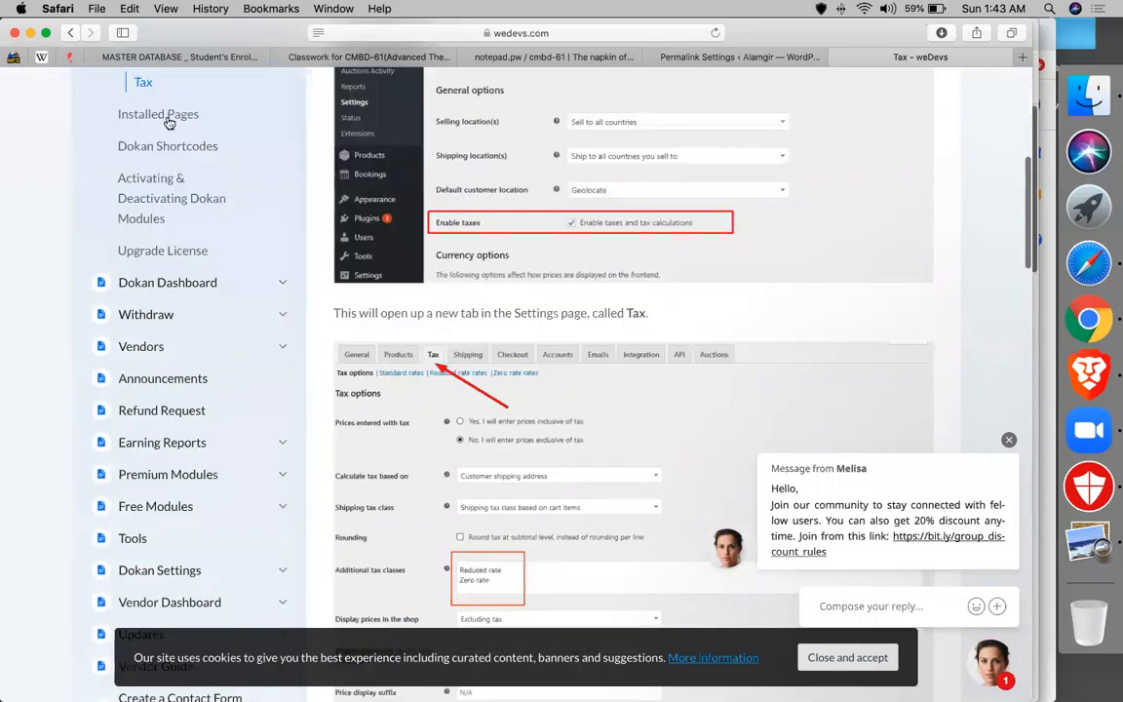
left_click(159, 115)
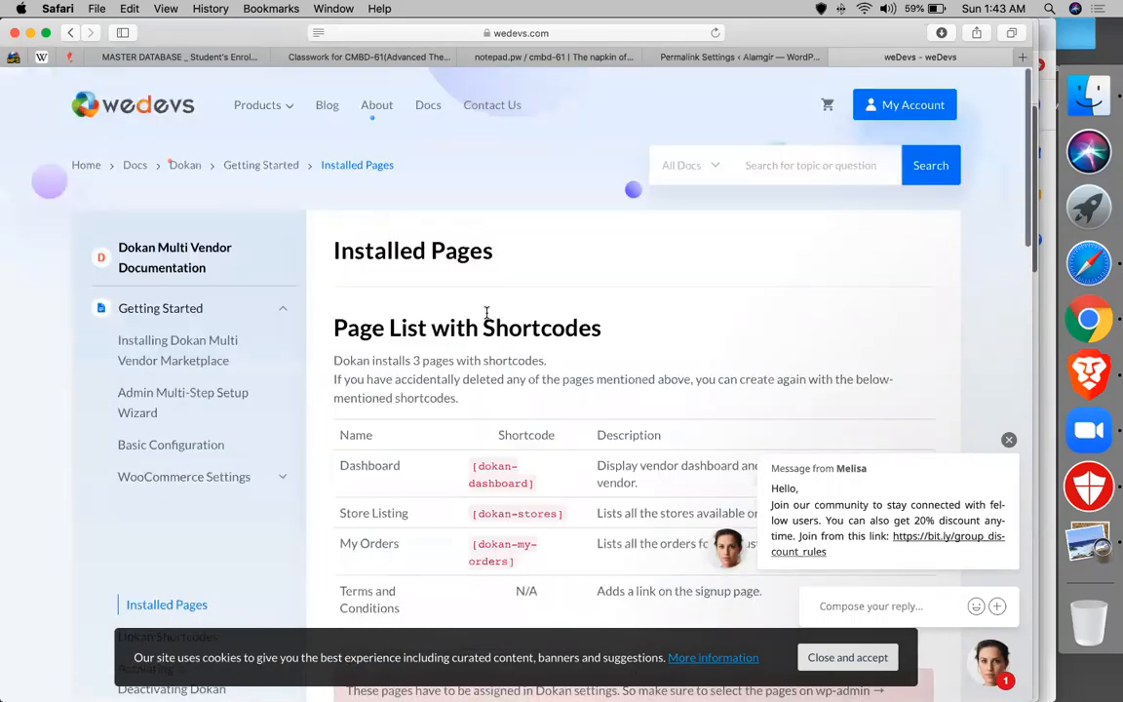
- Copy the [dokan-dashboard] shortcode from the Installed Pages list and return to WordPress admin
scroll(399, 404, "down", 3)
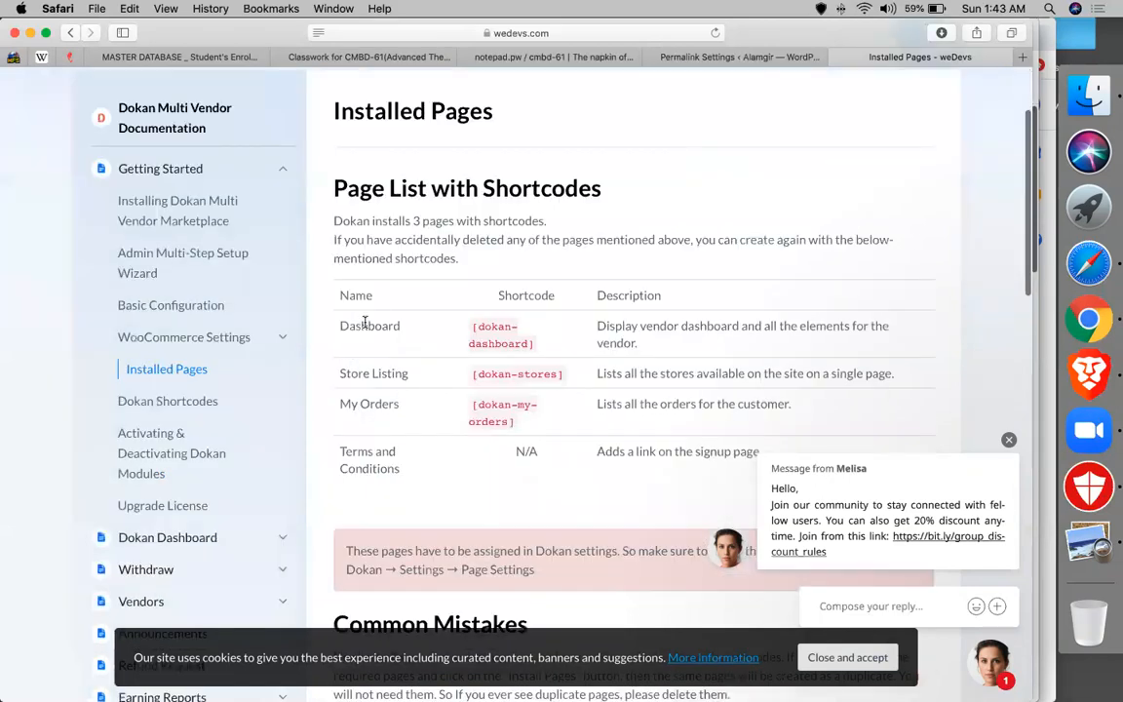
double_click(365, 322)
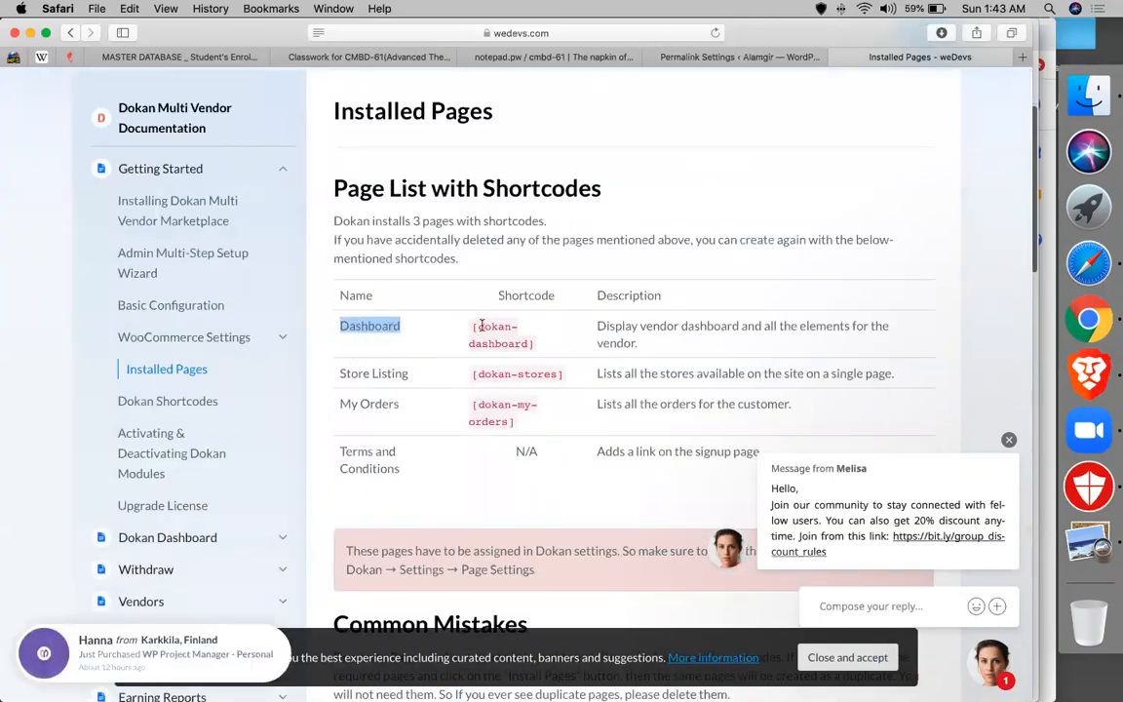
left_click_drag(534, 343, 472, 326)
key("super+c")
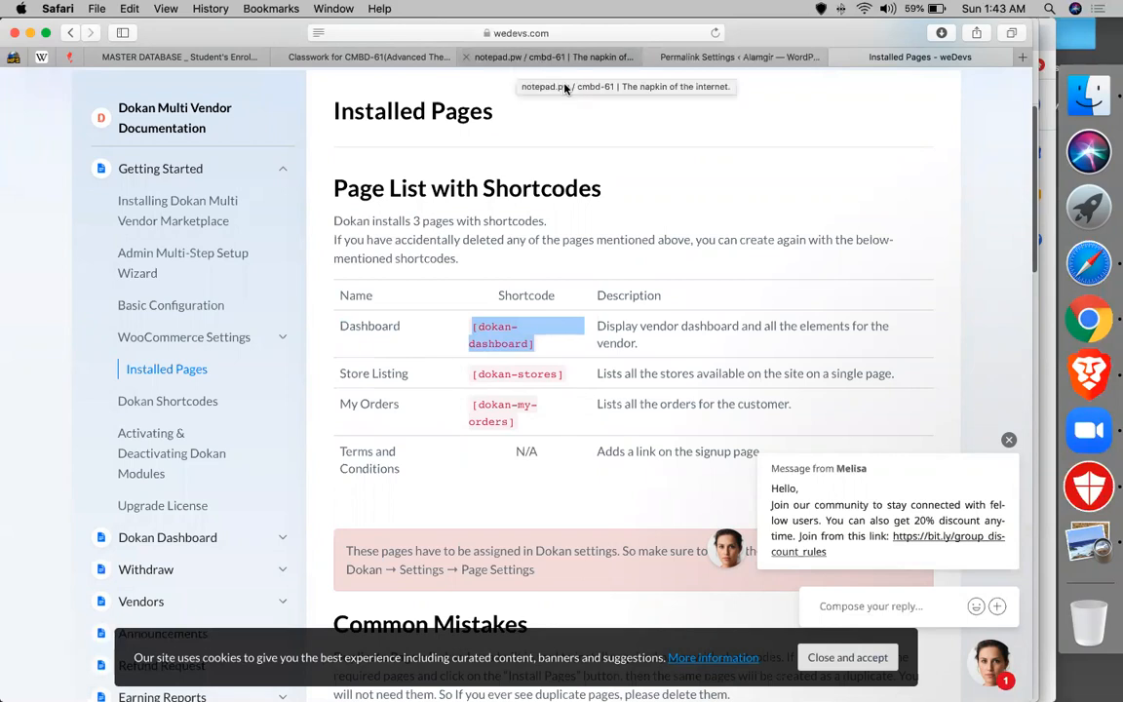
key("ctrl+shift+Tab")
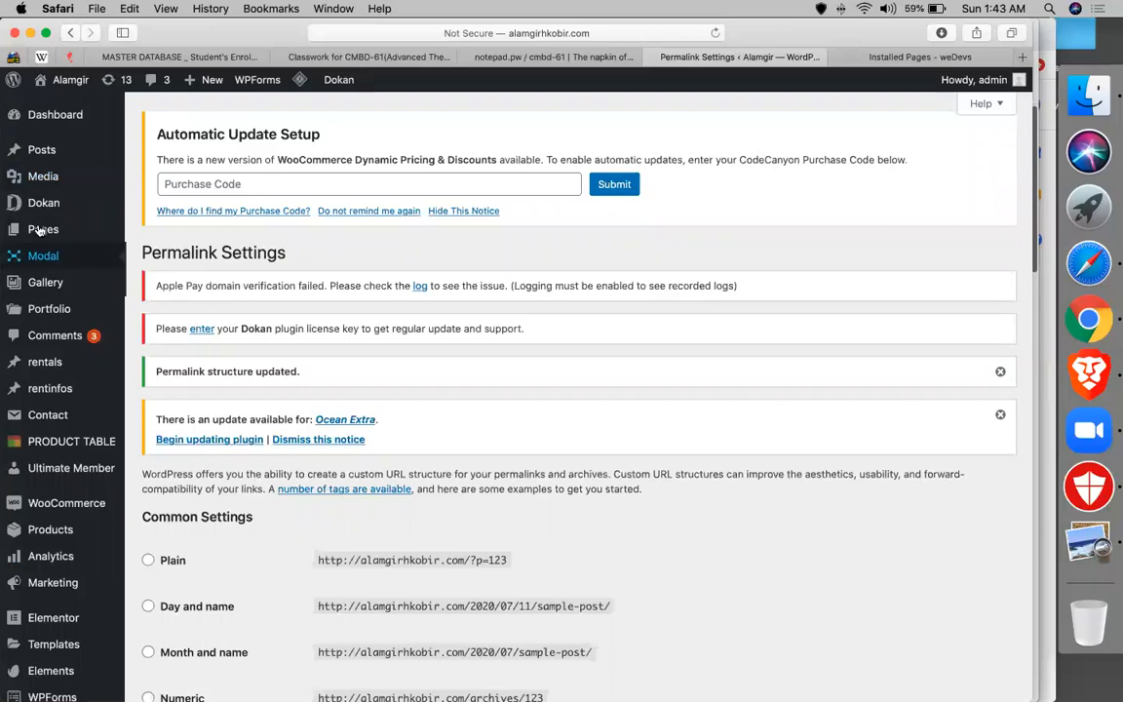
- Publish a new page titled 'dashboard' with a Shortcode block containing [dokan-dashboard]
mouse_move(45, 228)
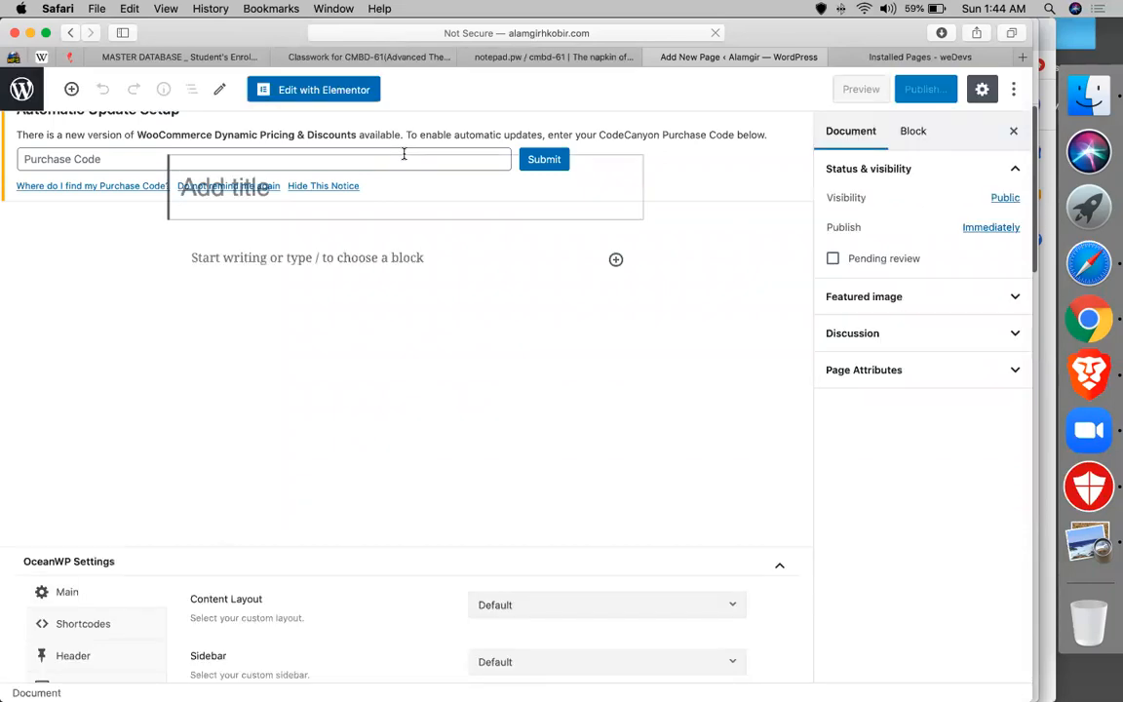
type("da")
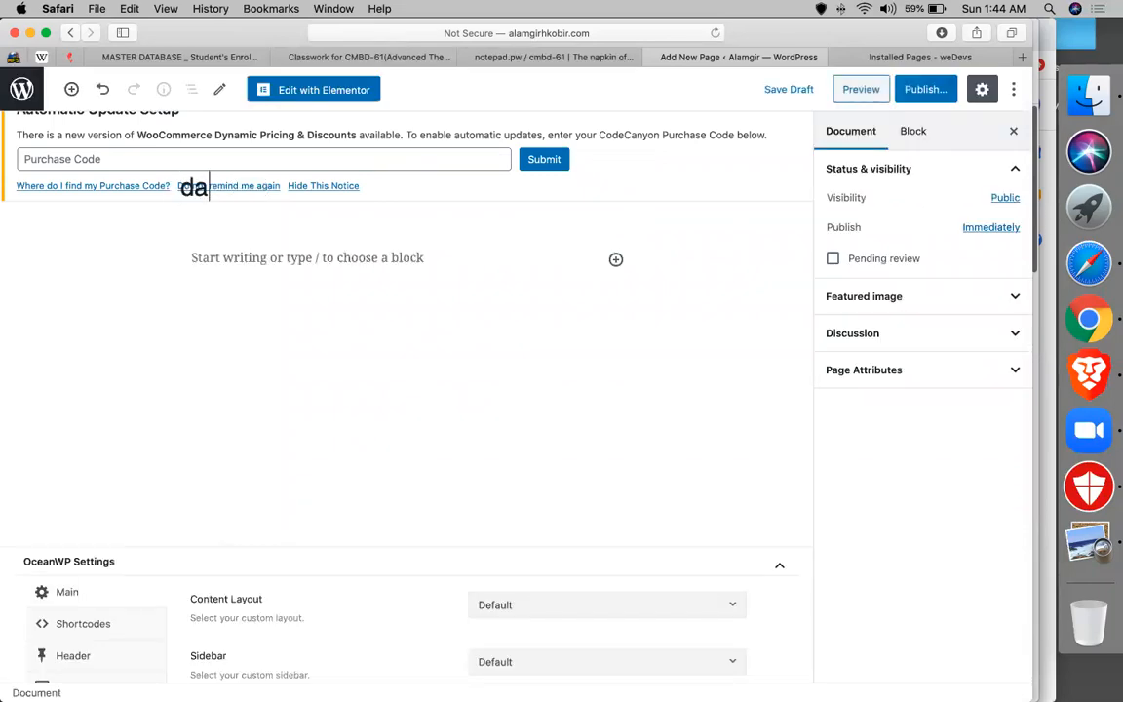
type("shboard")
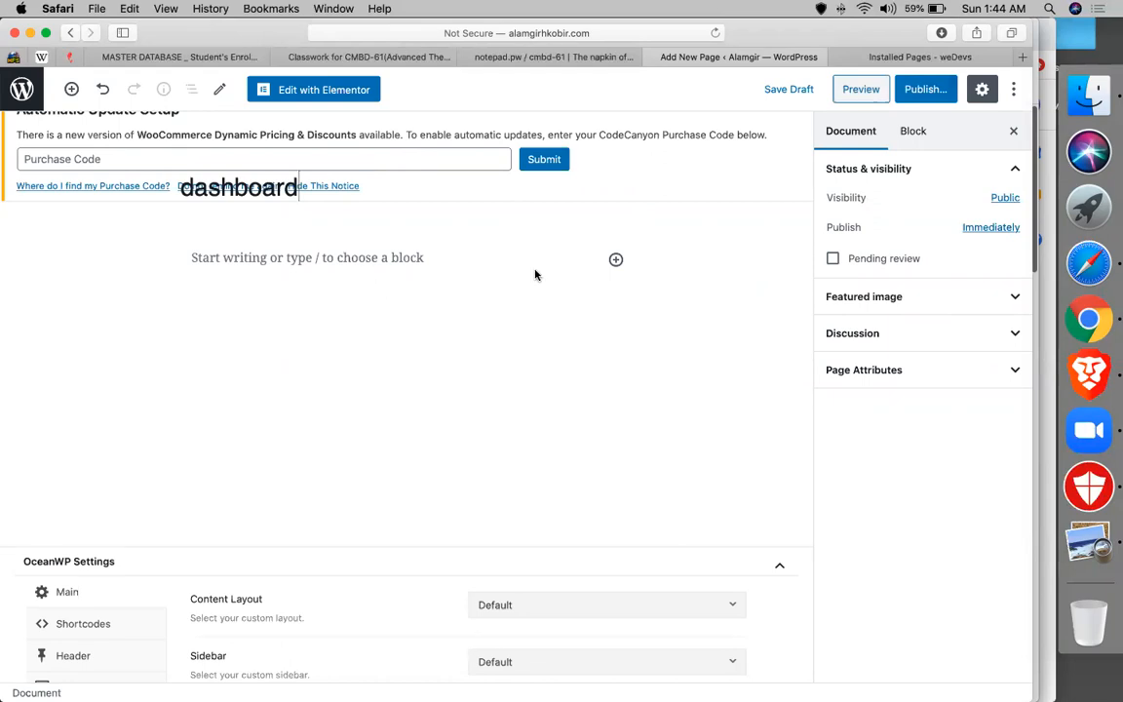
left_click(614, 259)
type("sh")
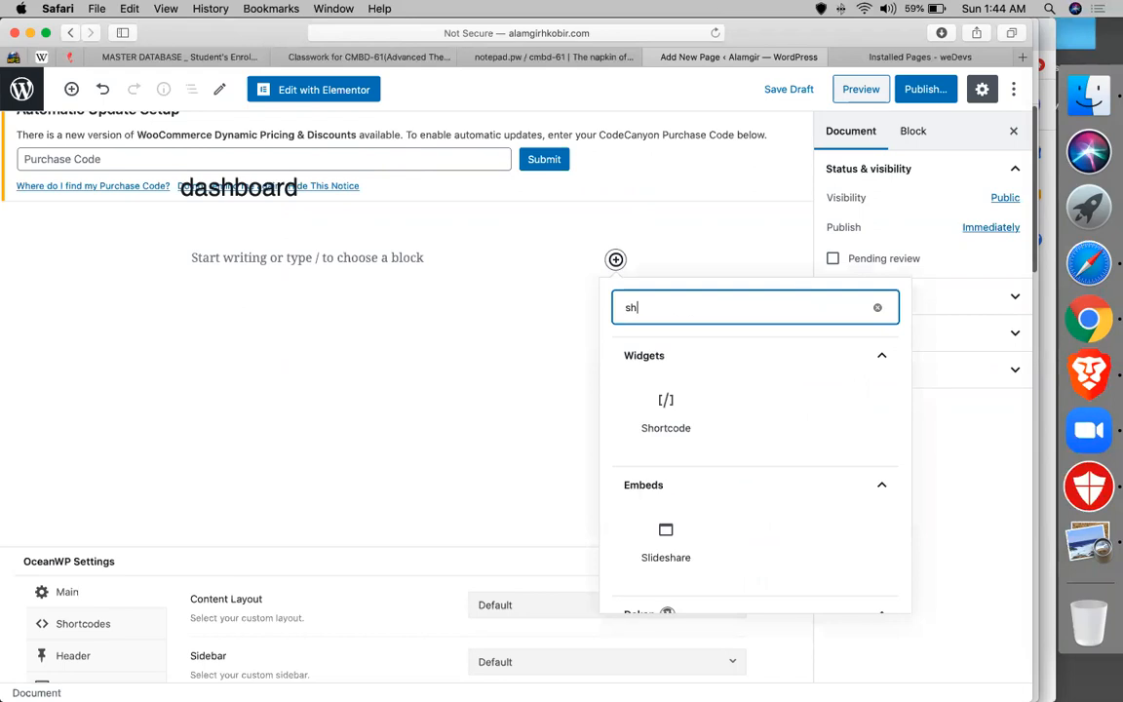
left_click(653, 419)
key("super+v")
left_click(905, 91)
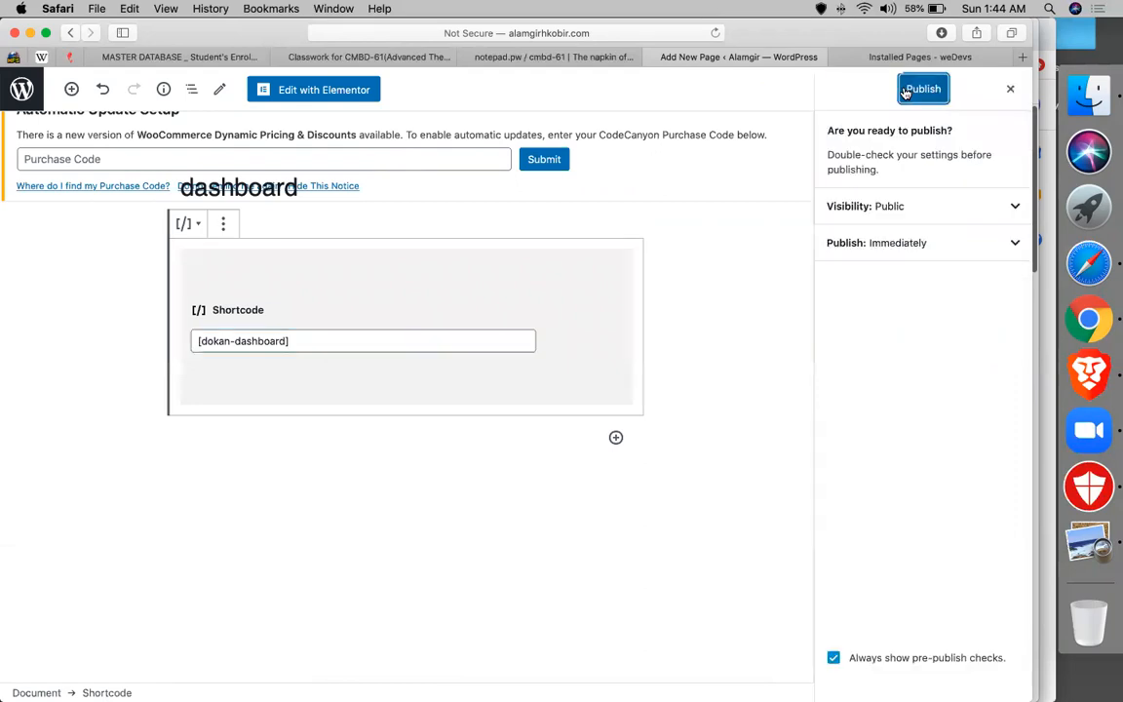
left_click(906, 90)
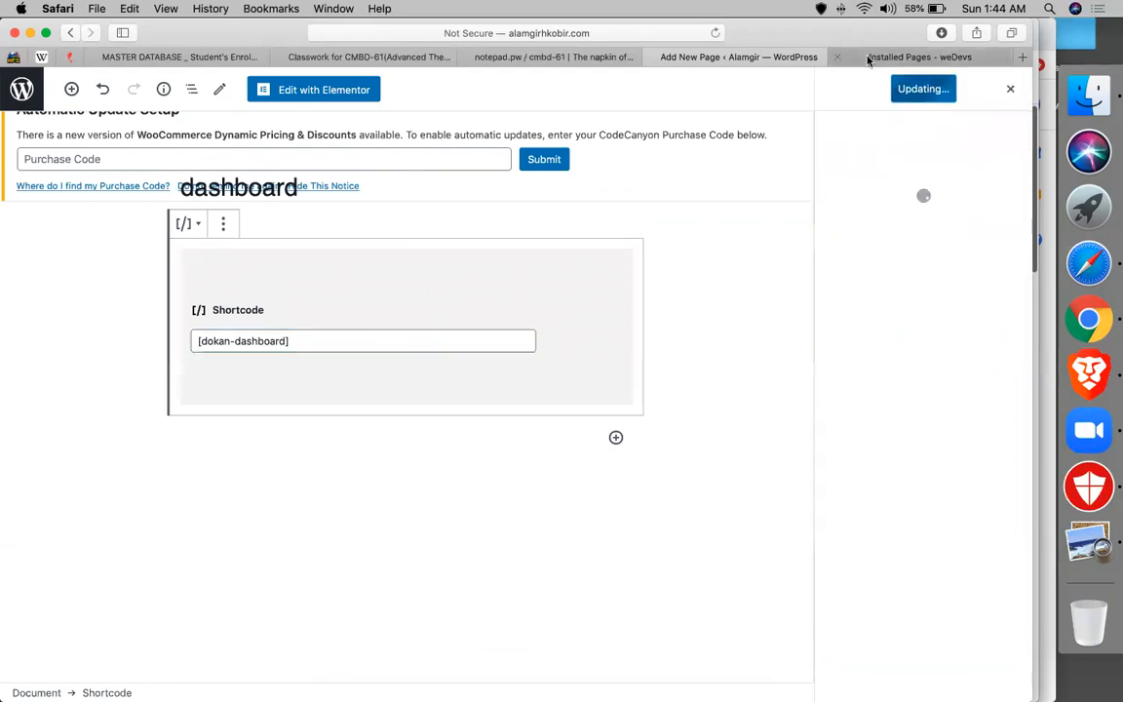
- Copy the [dokan-stores] shortcode from the Installed Pages docs
left_click(868, 58)
left_click_drag(476, 373, 585, 376)
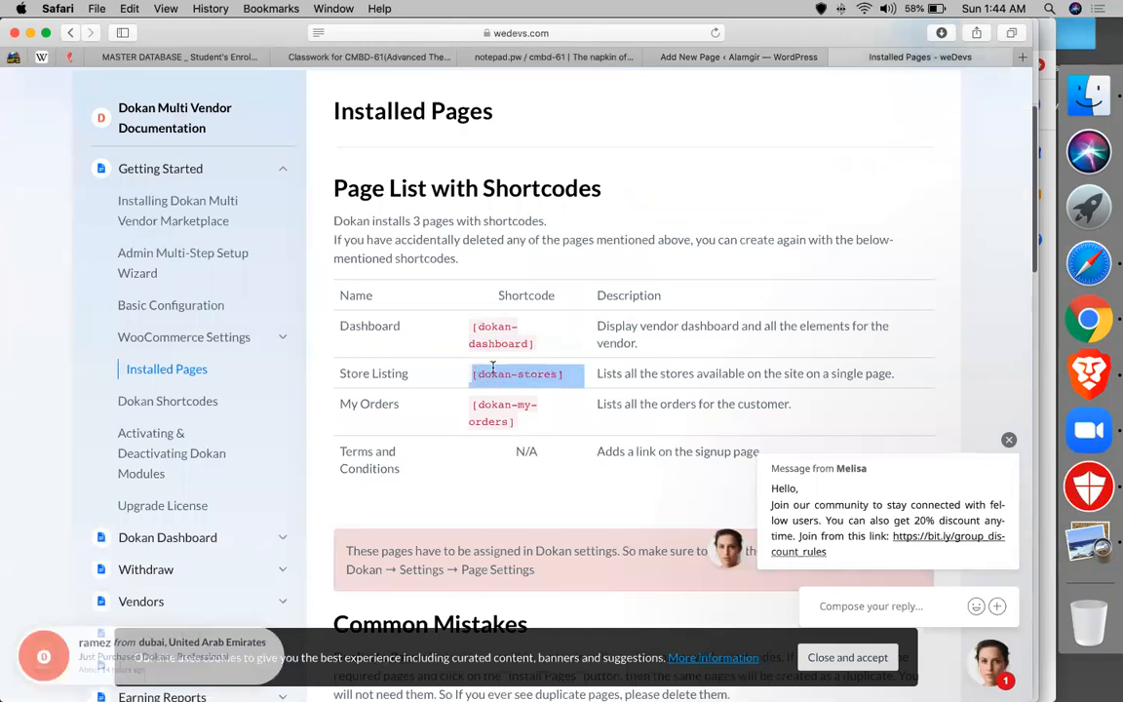
left_click(738, 58)
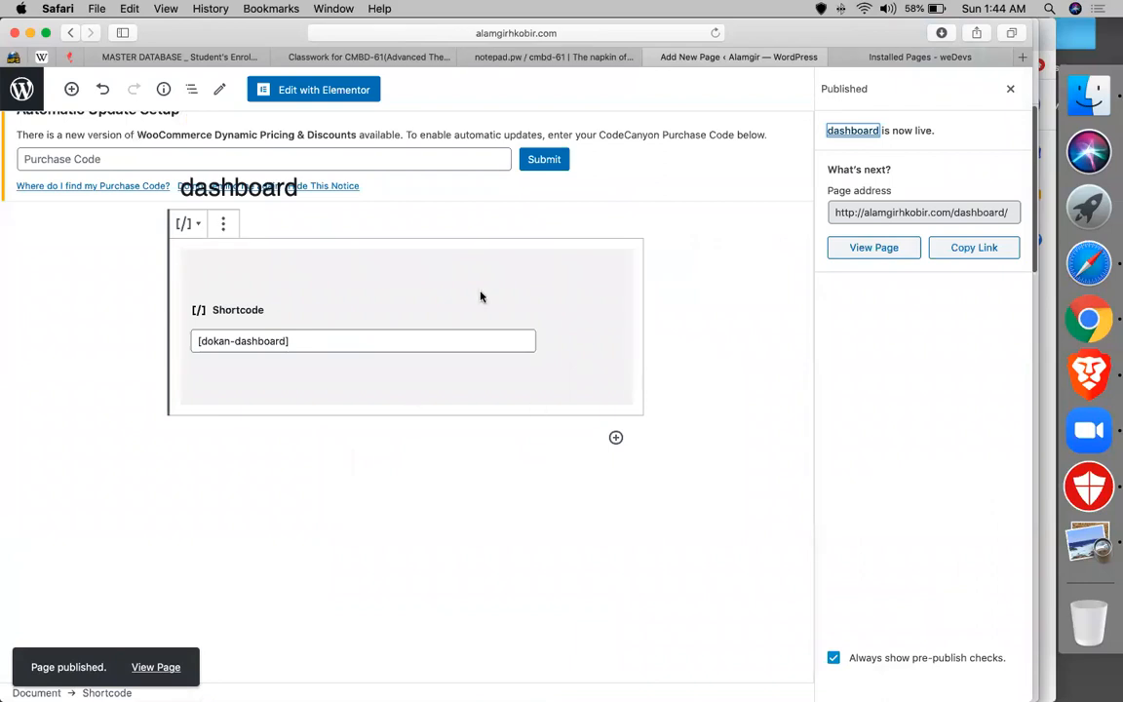
- Open the published dashboard page in a new tab and scroll through the Dokan vendor dashboard
right_click(882, 255)
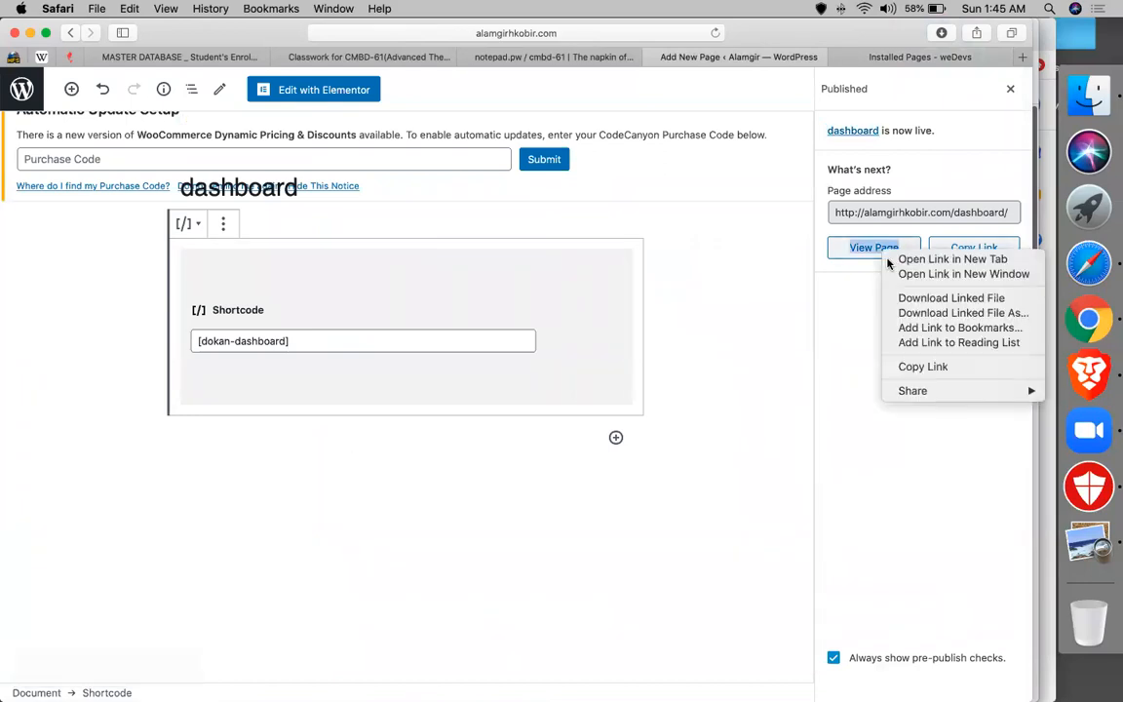
left_click(906, 259)
left_click(814, 56)
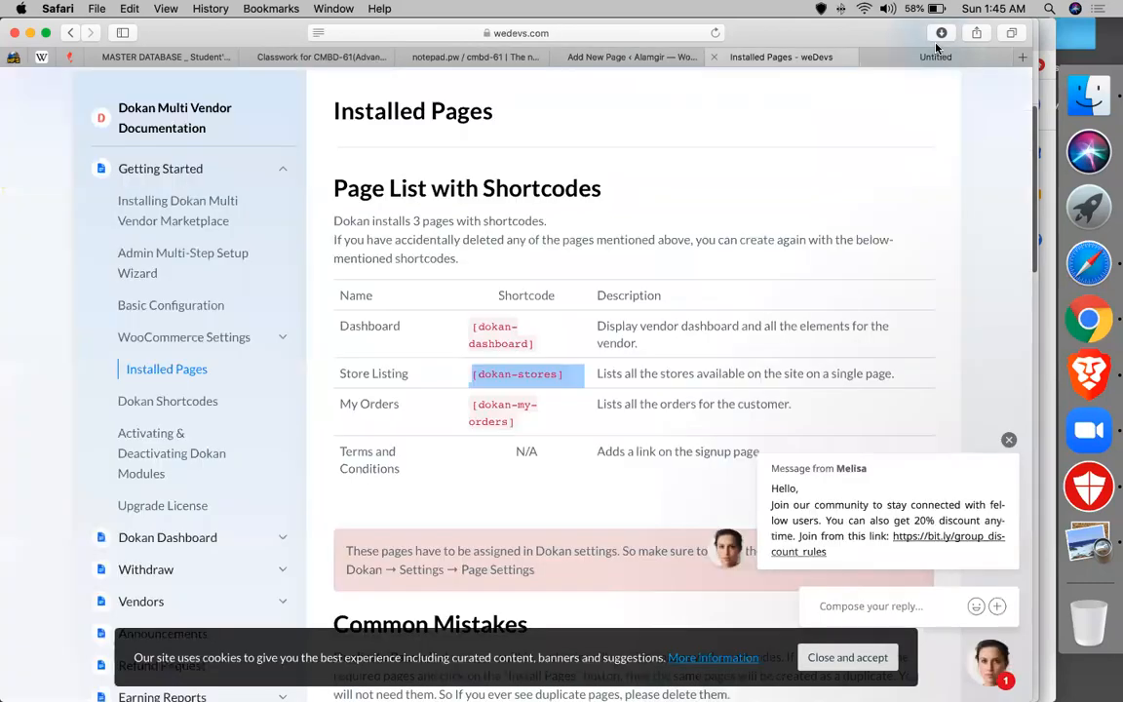
left_click(933, 57)
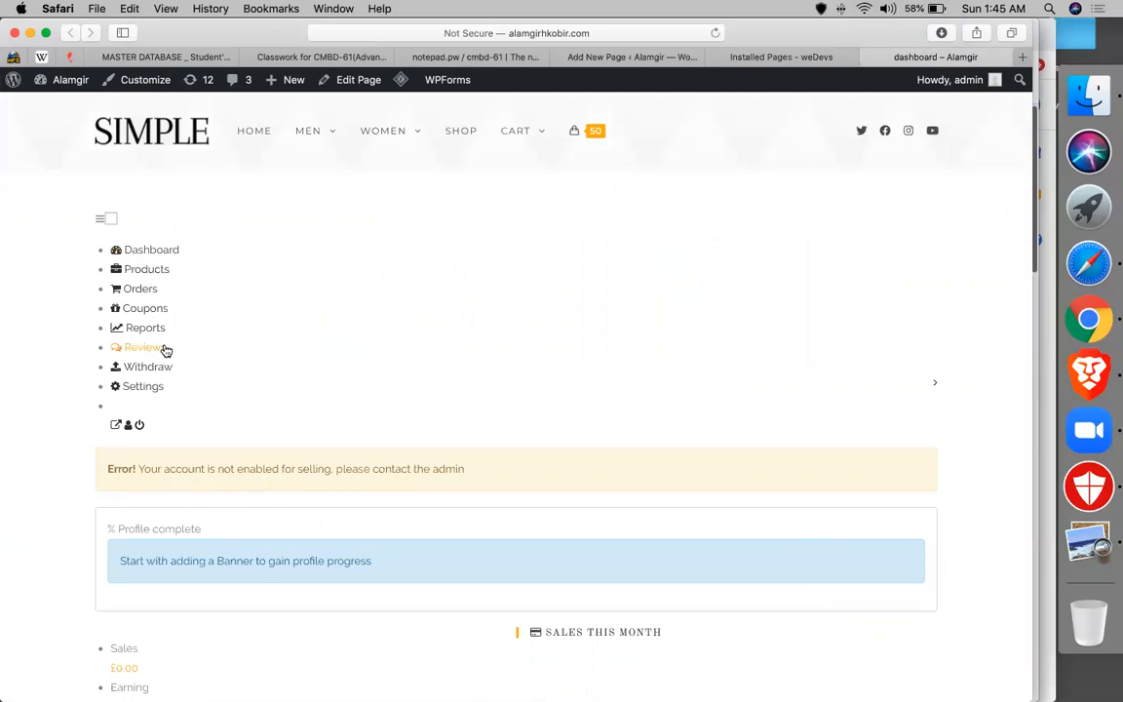
scroll(176, 202, "down", 2)
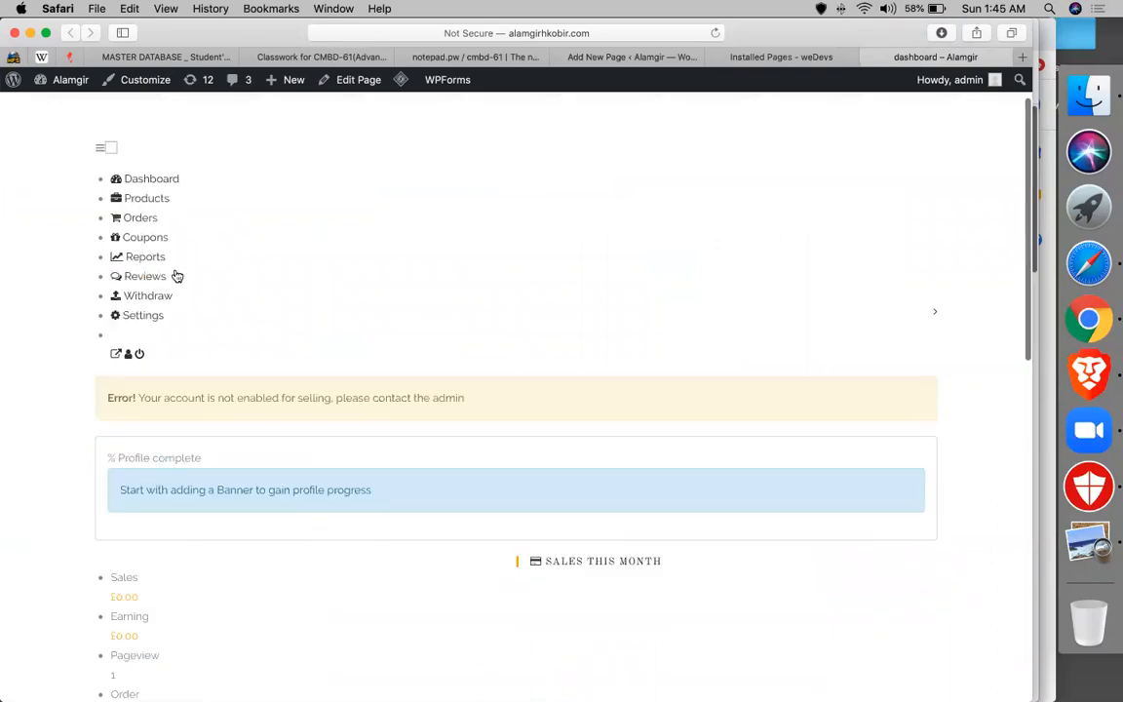
scroll(175, 275, "down", 5)
scroll(201, 248, "down", 7)
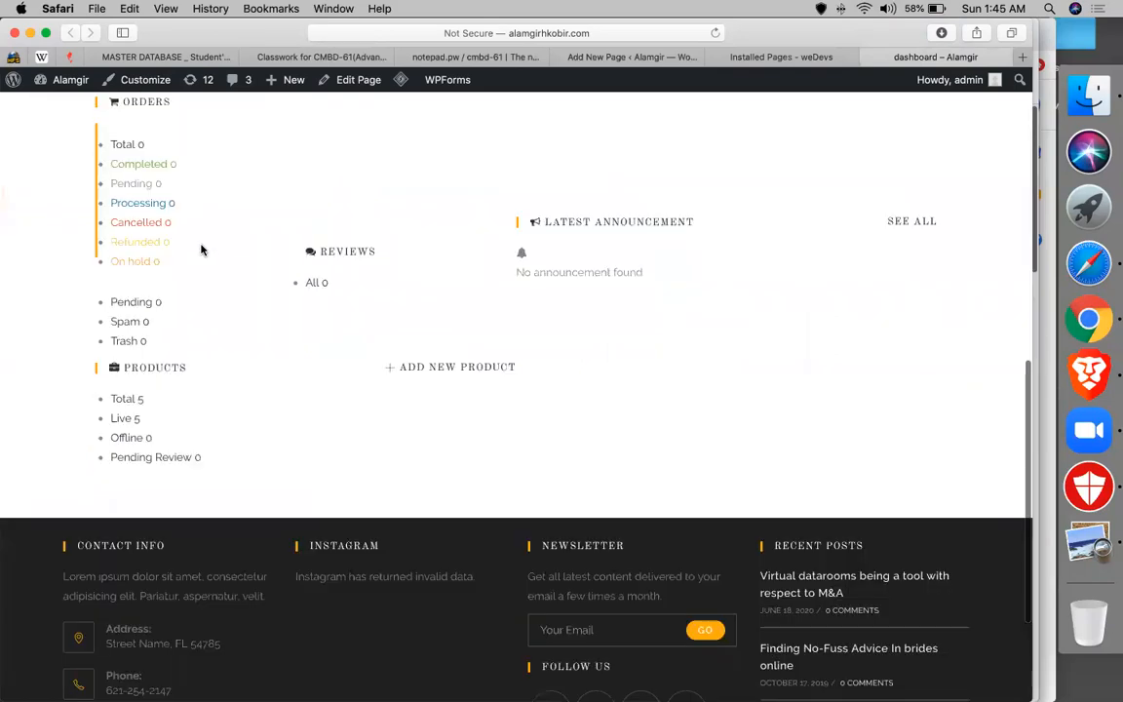
scroll(201, 249, "up", 10)
- Check the Installed Pages docs and page editor, then return to the live dashboard page
left_click(770, 57)
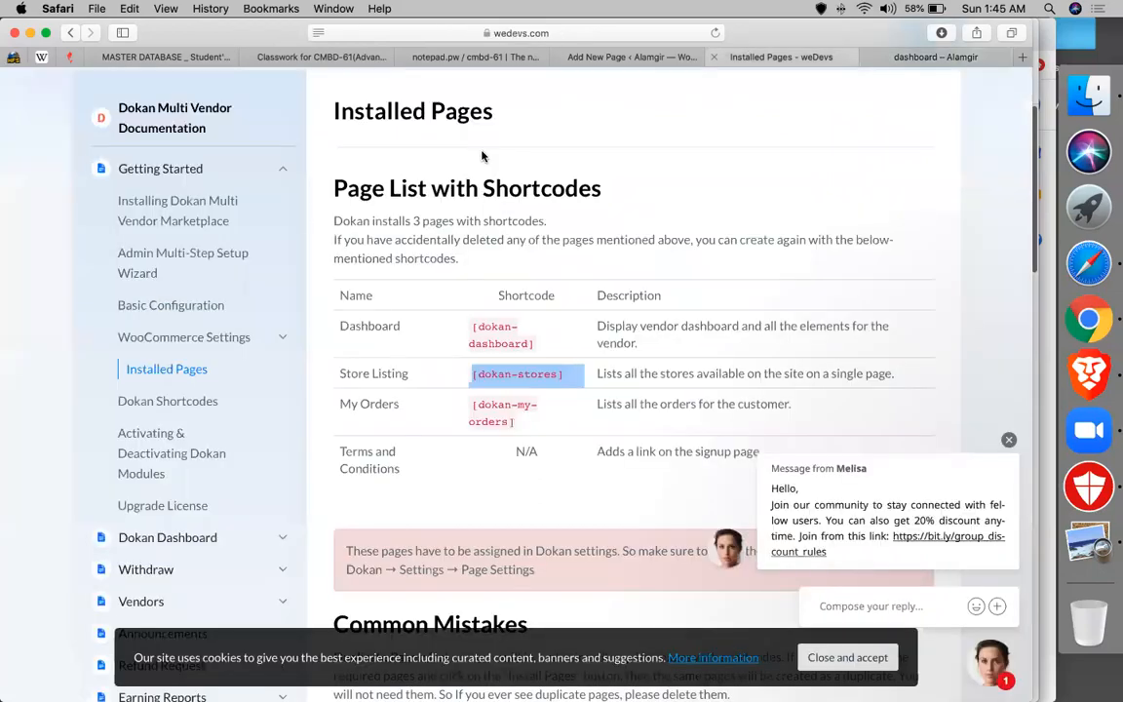
left_click(631, 56)
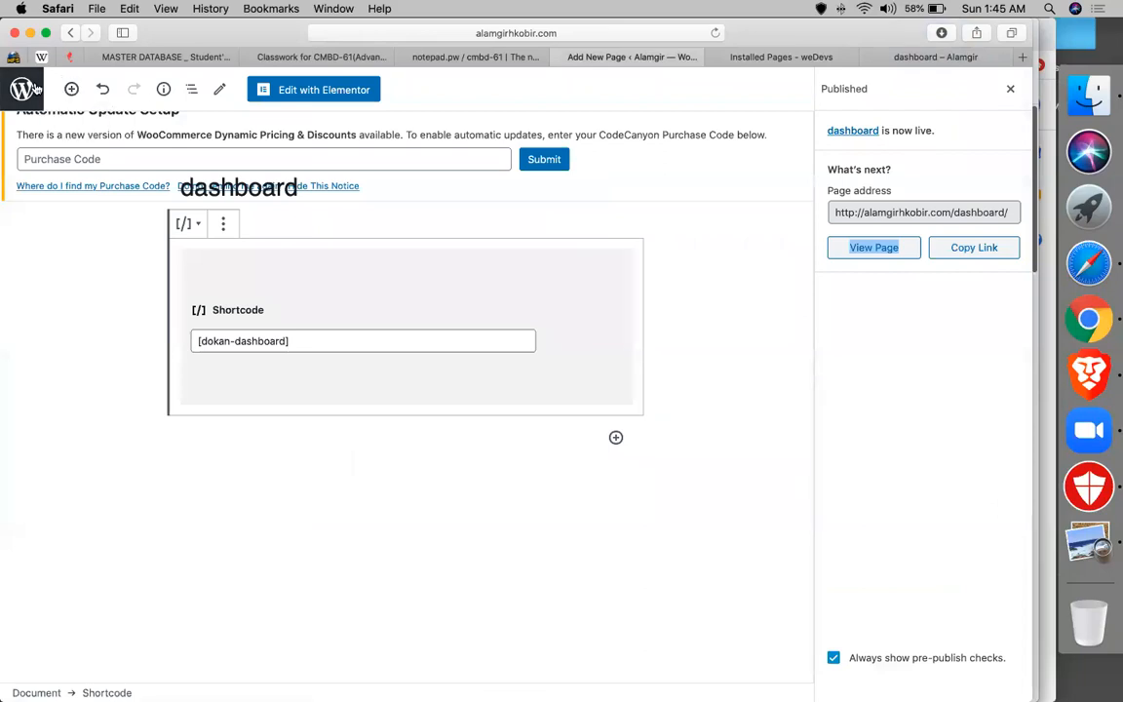
left_click(916, 60)
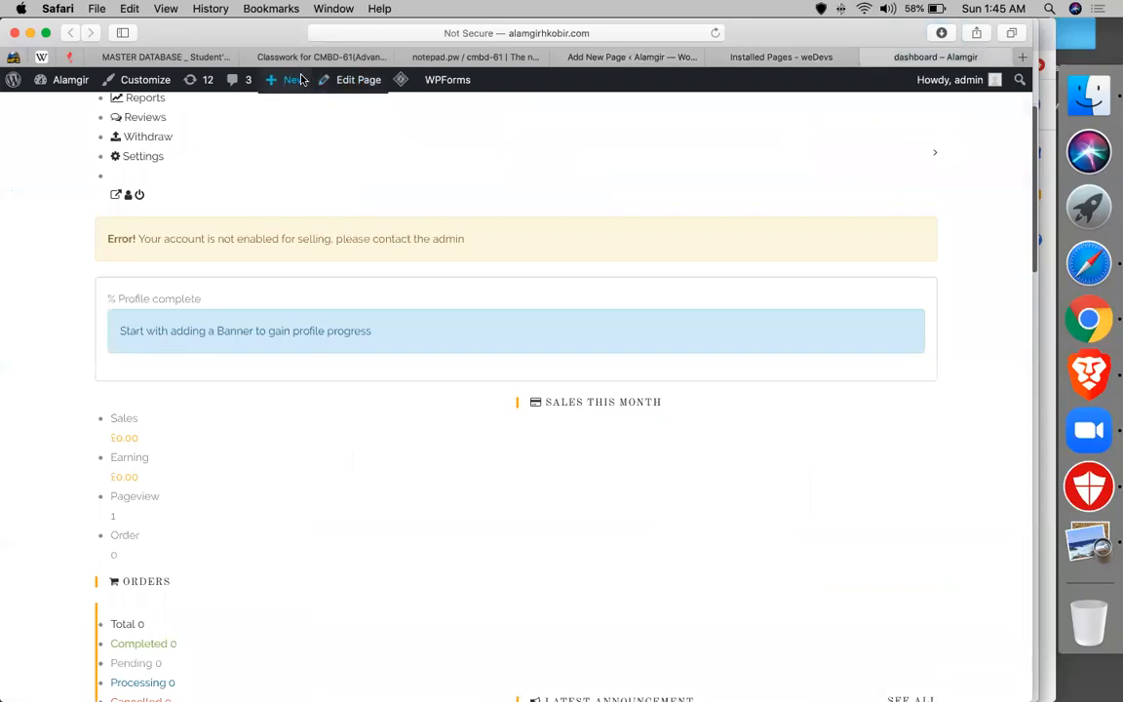
- Create a new page titled 'Store listing', checking the Installed Pages docs
left_click(295, 80)
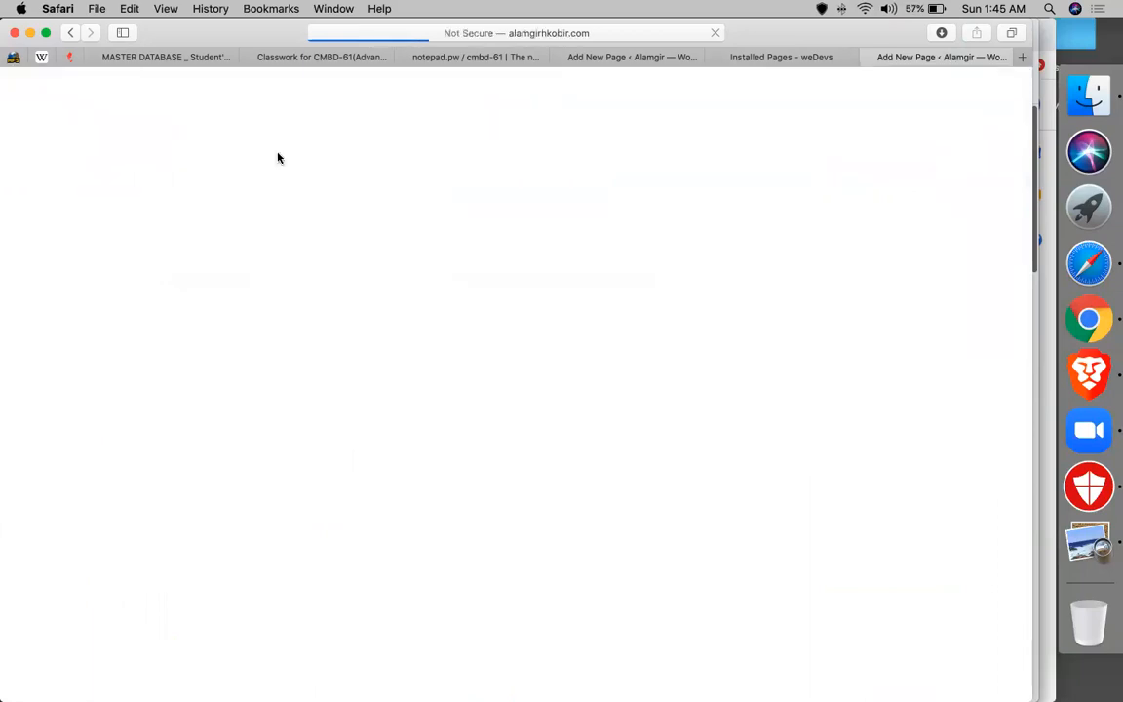
left_click(756, 60)
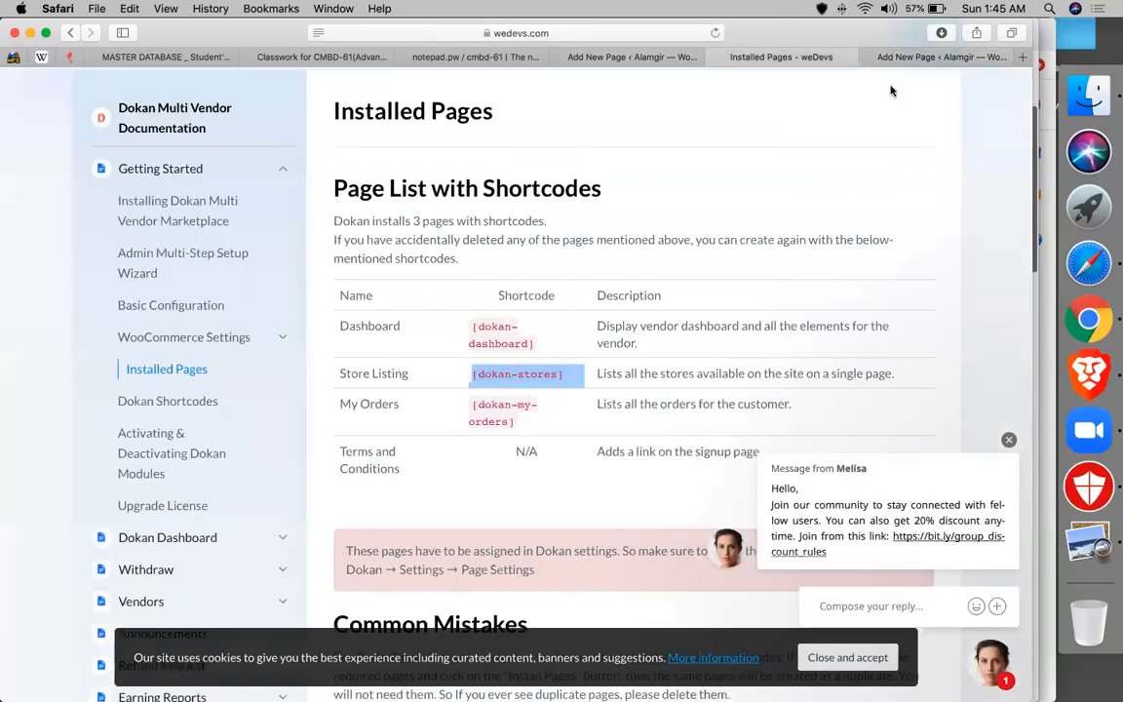
left_click(926, 58)
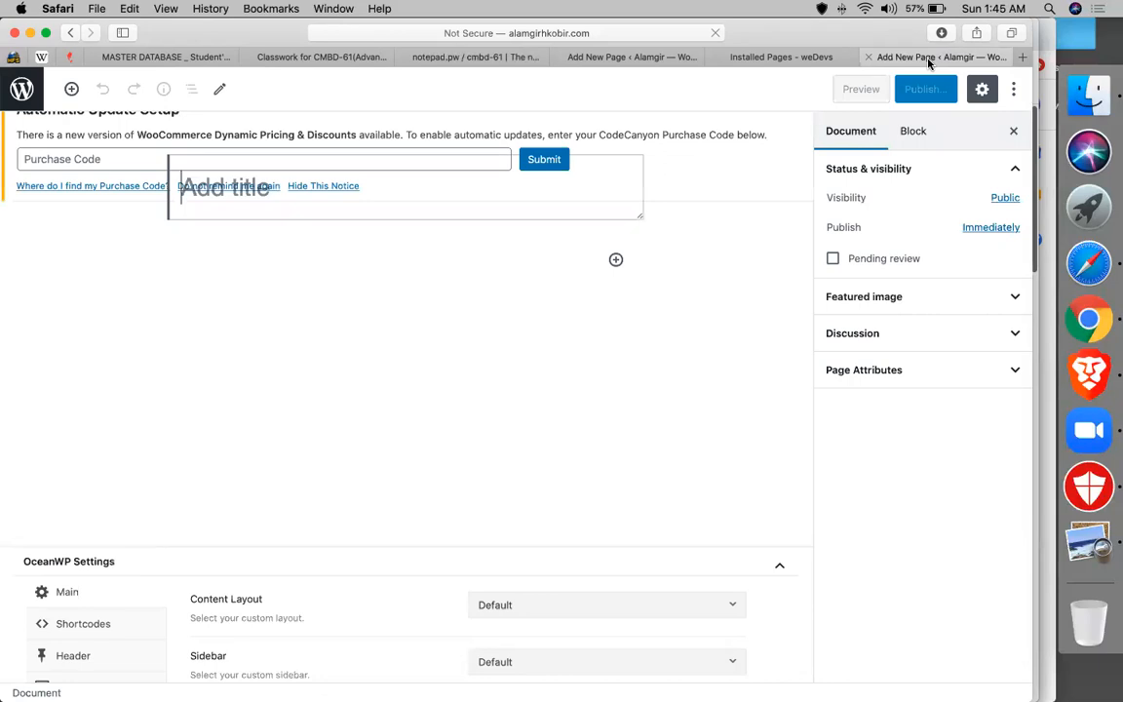
type("Store listing")
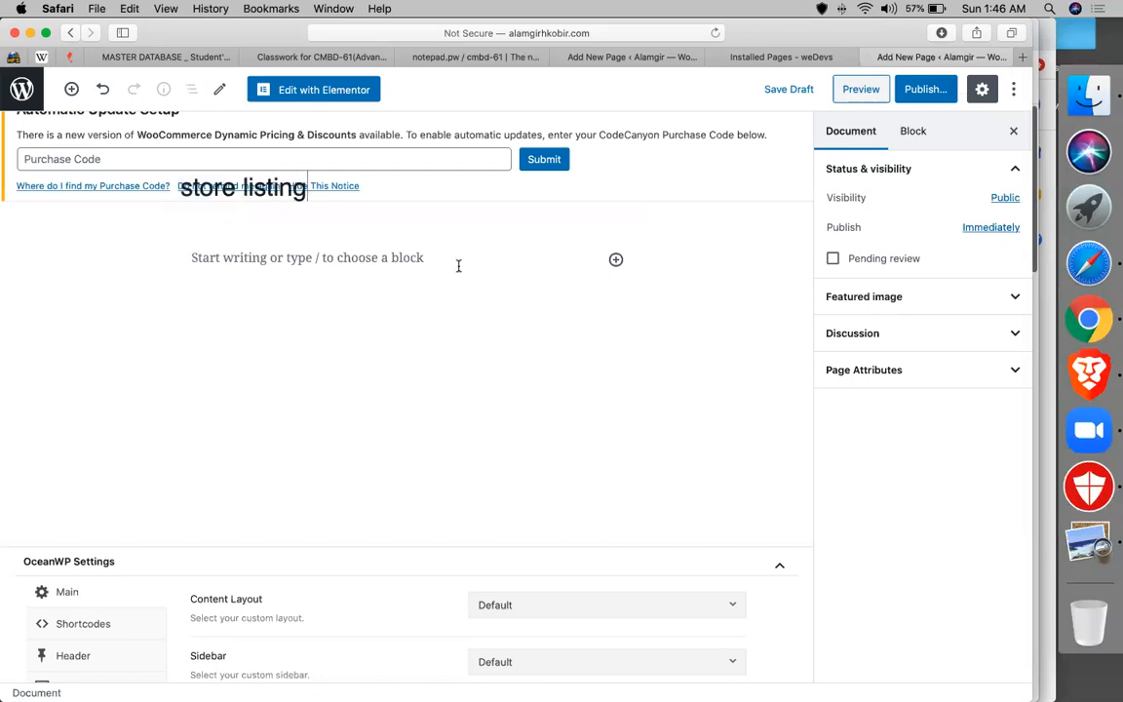
- Add a Shortcode block with [dokan-stores] to the Store listing page and publish it
left_click(458, 263)
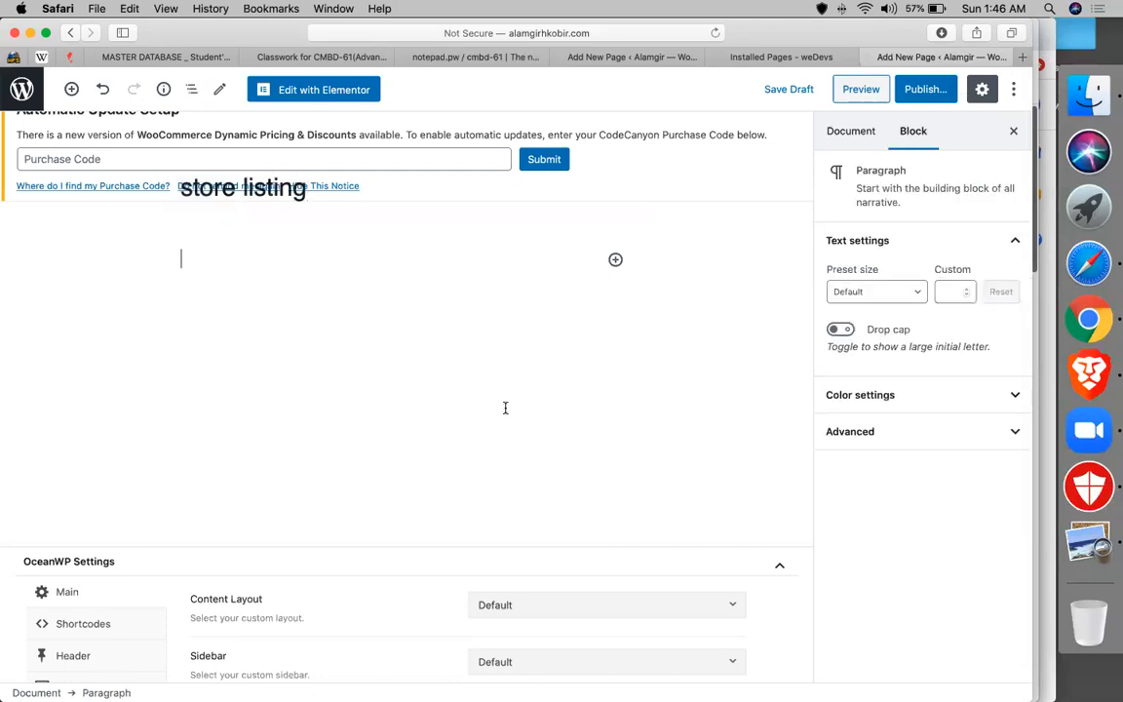
left_click(615, 260)
type("sh")
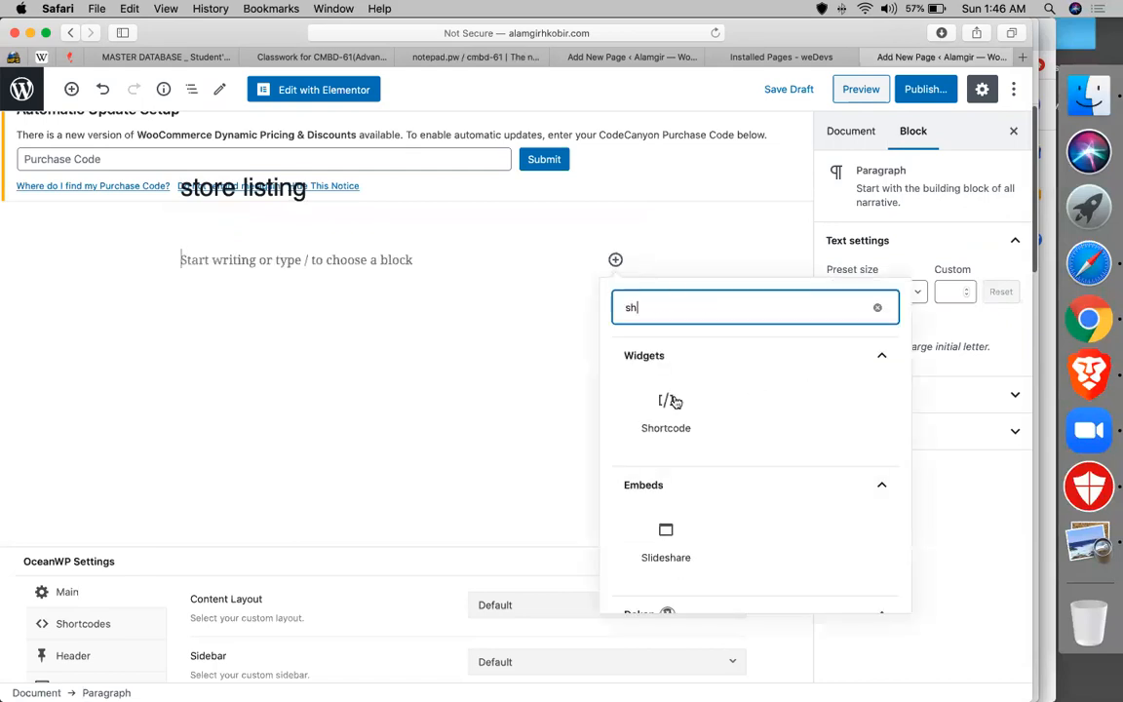
left_click(672, 402)
type("[dokan-stores]")
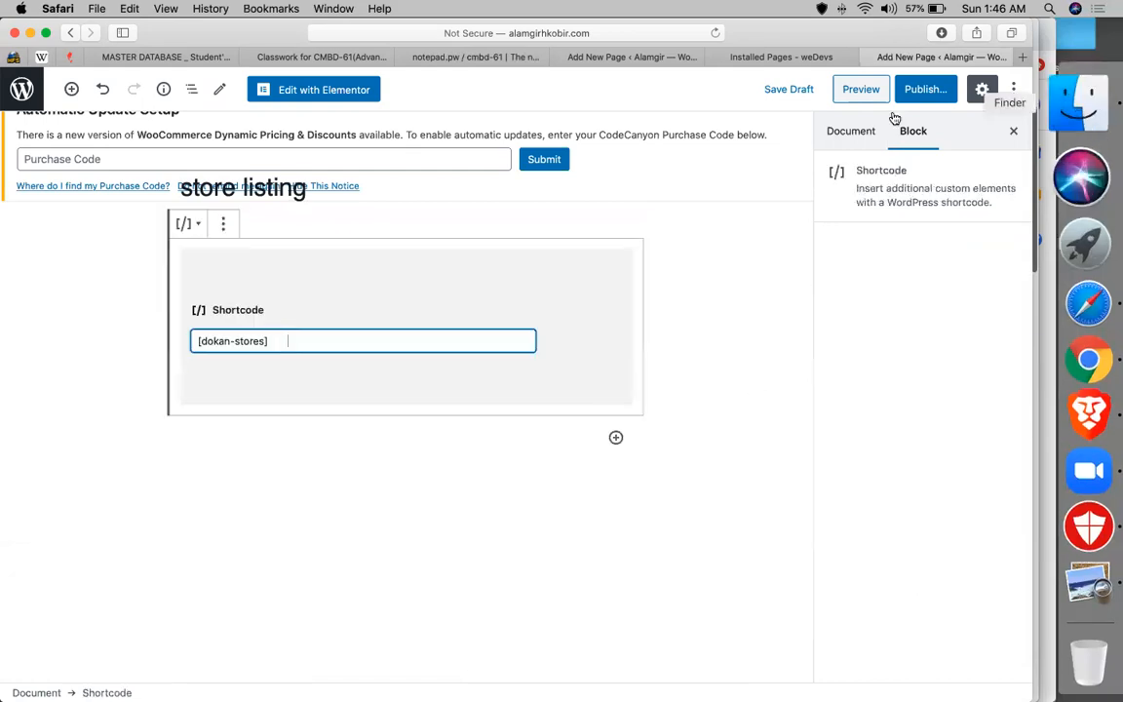
key("BackSpace")
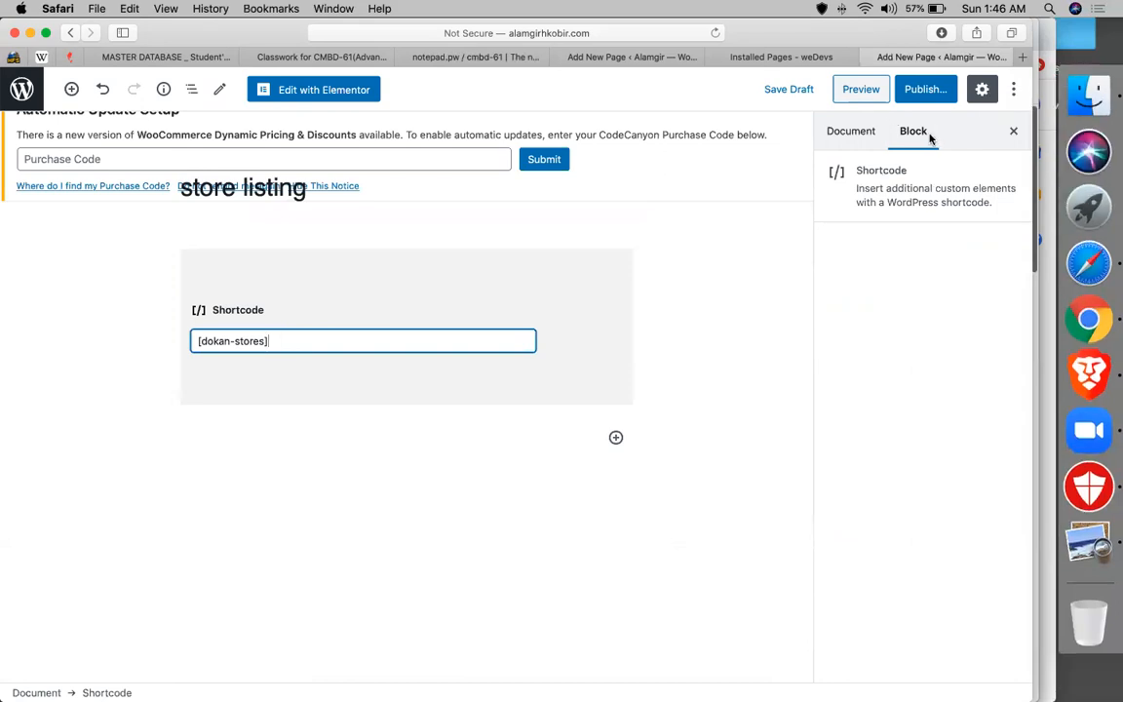
left_click(924, 94)
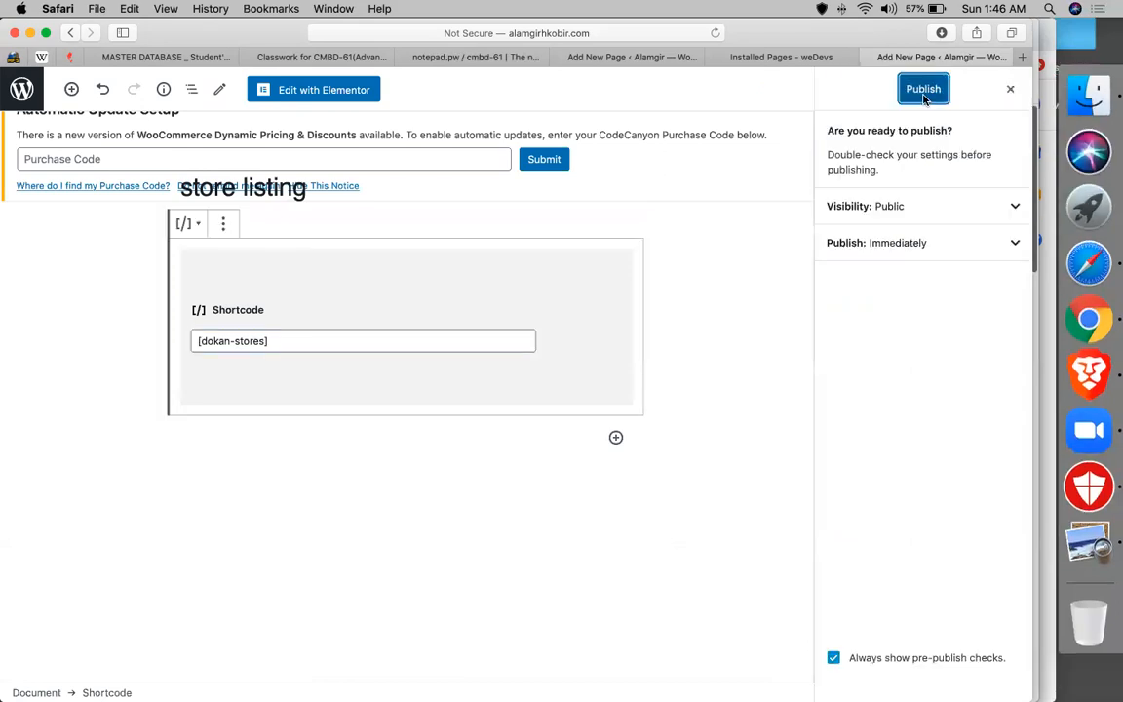
left_click(923, 94)
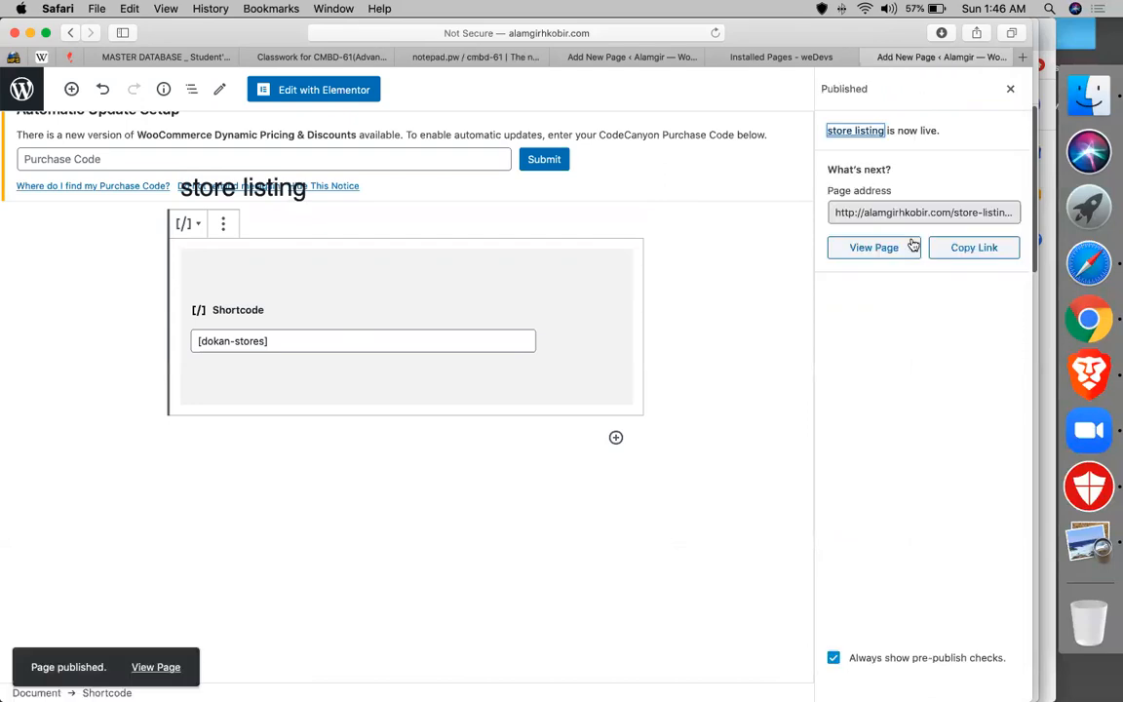
left_click(795, 59)
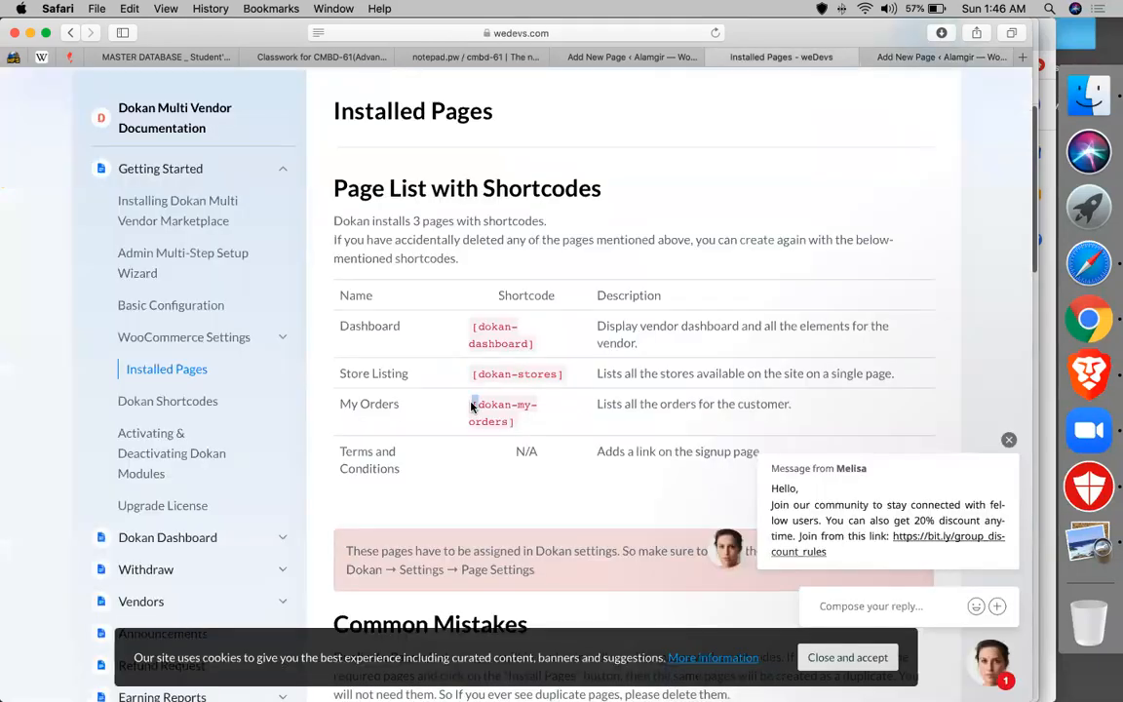
- Copy the [dokan-my-orders] shortcode and start a new page titled 'my orders'
triple_click(471, 407)
key("super+c")
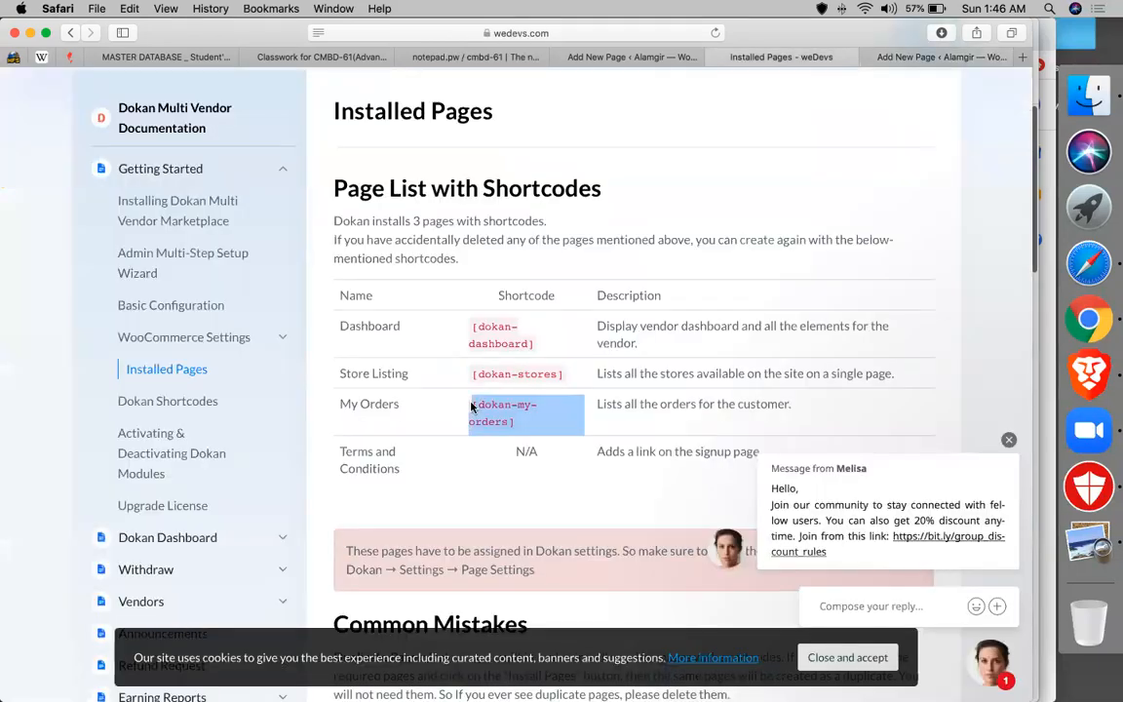
left_click(922, 58)
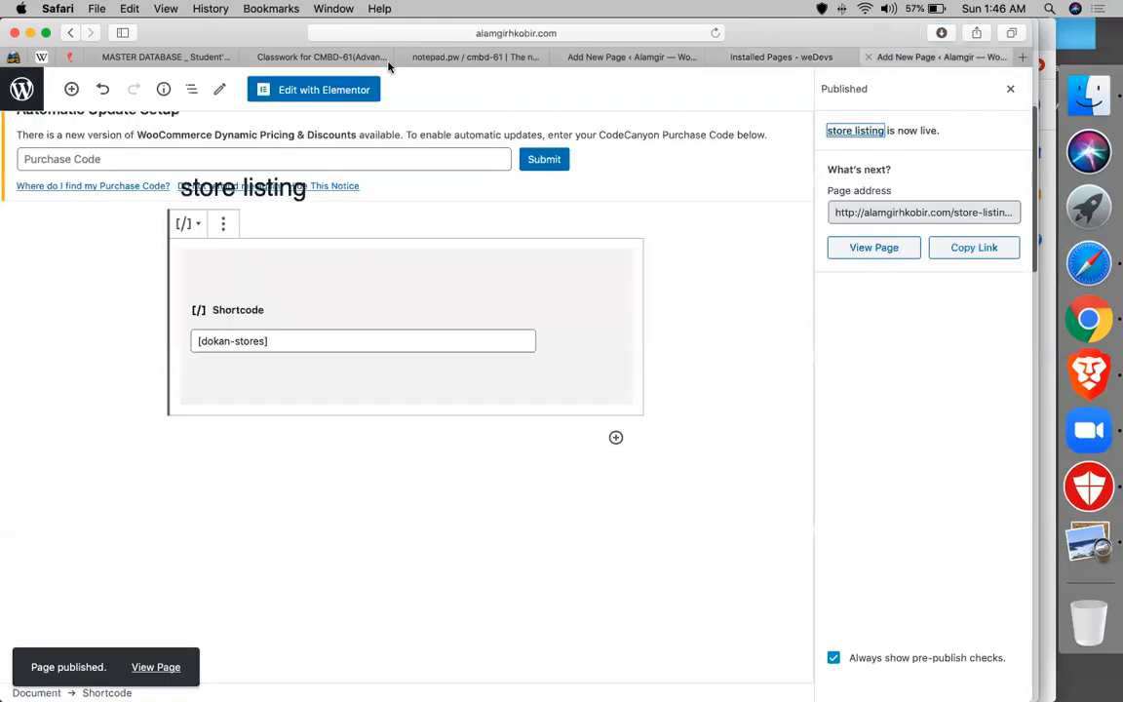
left_click(24, 90)
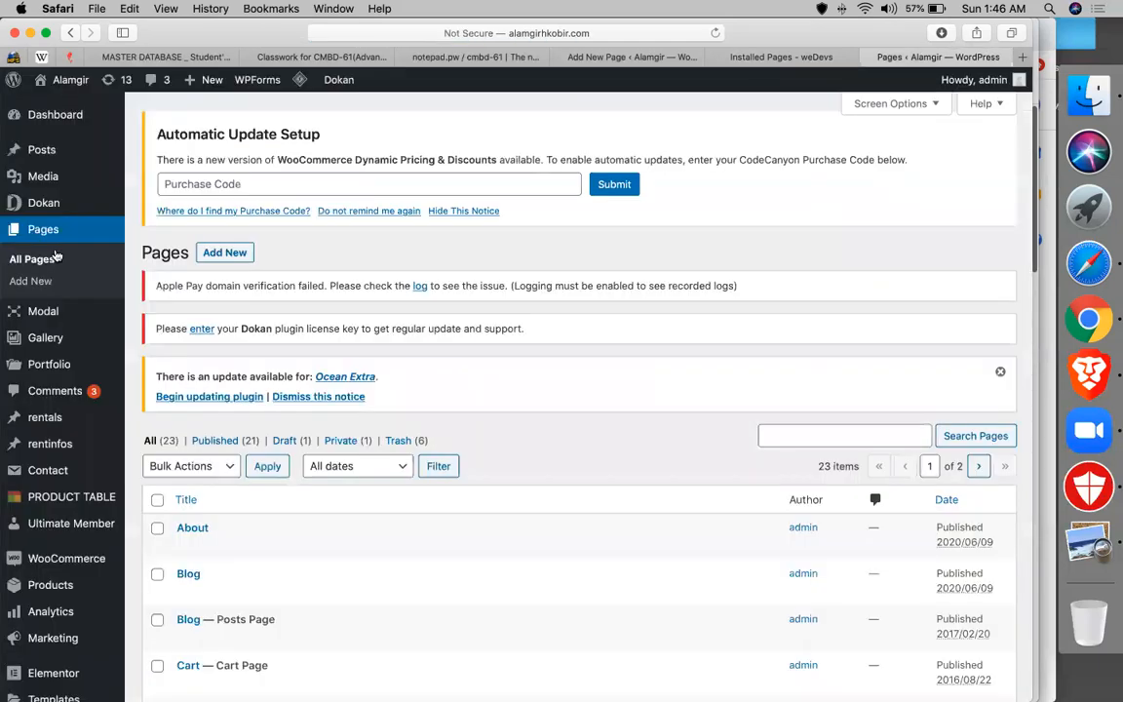
left_click(42, 283)
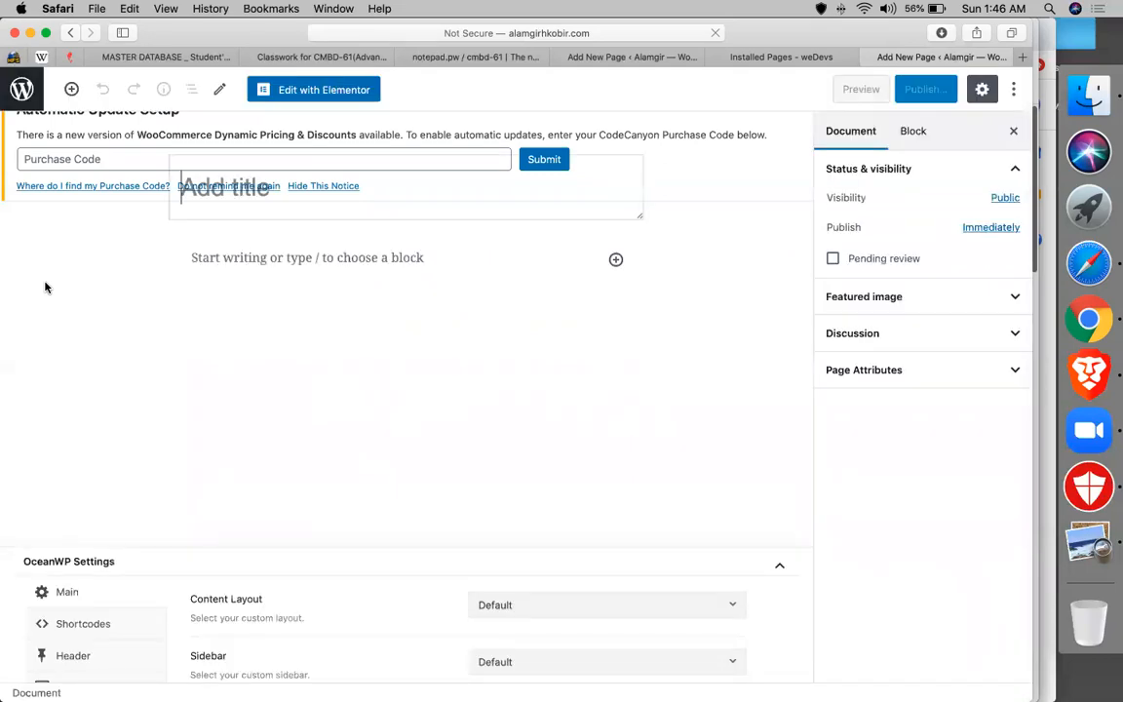
type("m")
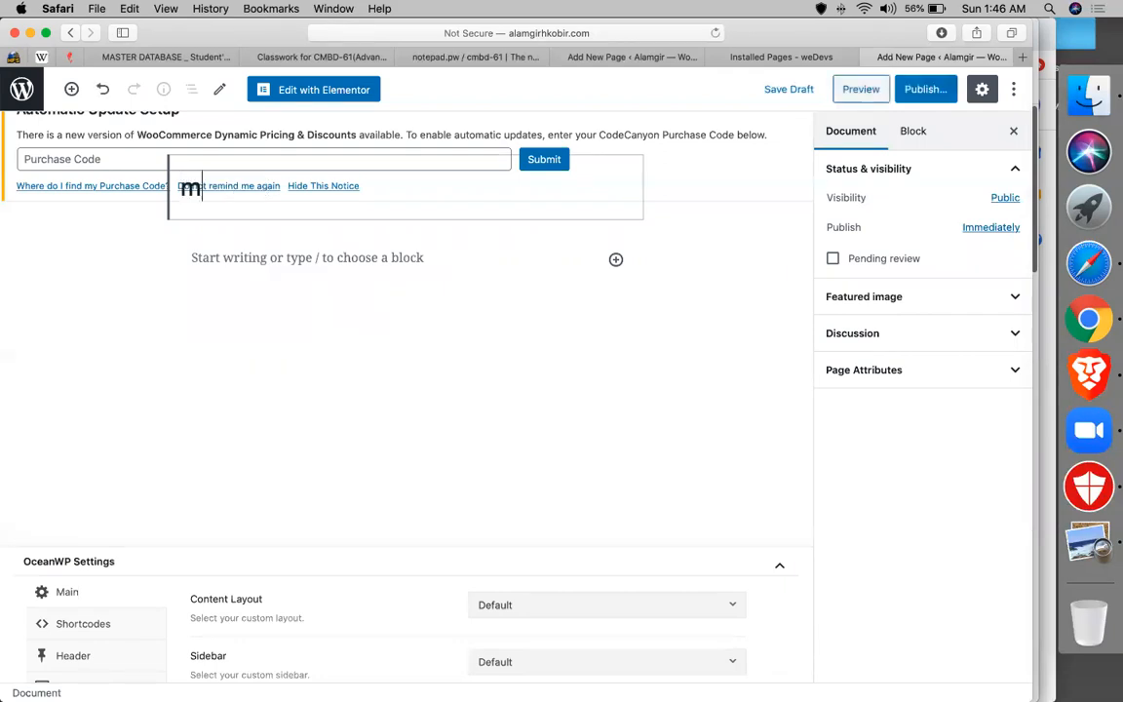
type("y orders")
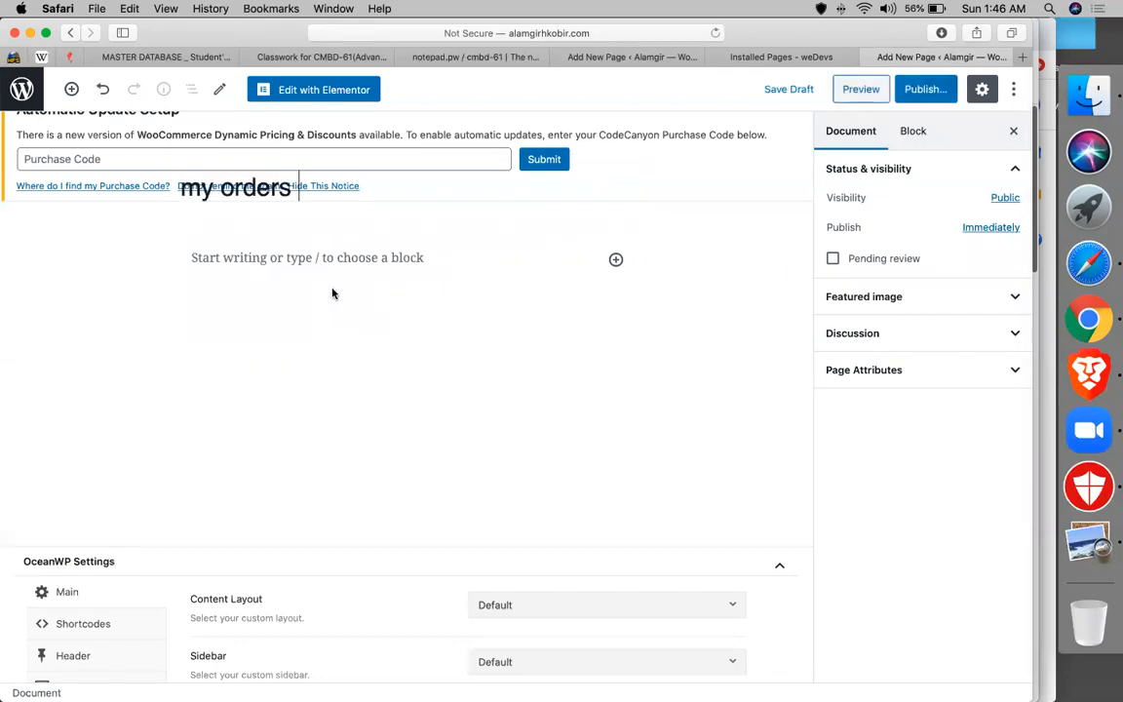
- Add a Shortcode block with [dokan-my-orders] to the my orders page and publish it
left_click(615, 259)
type("sh")
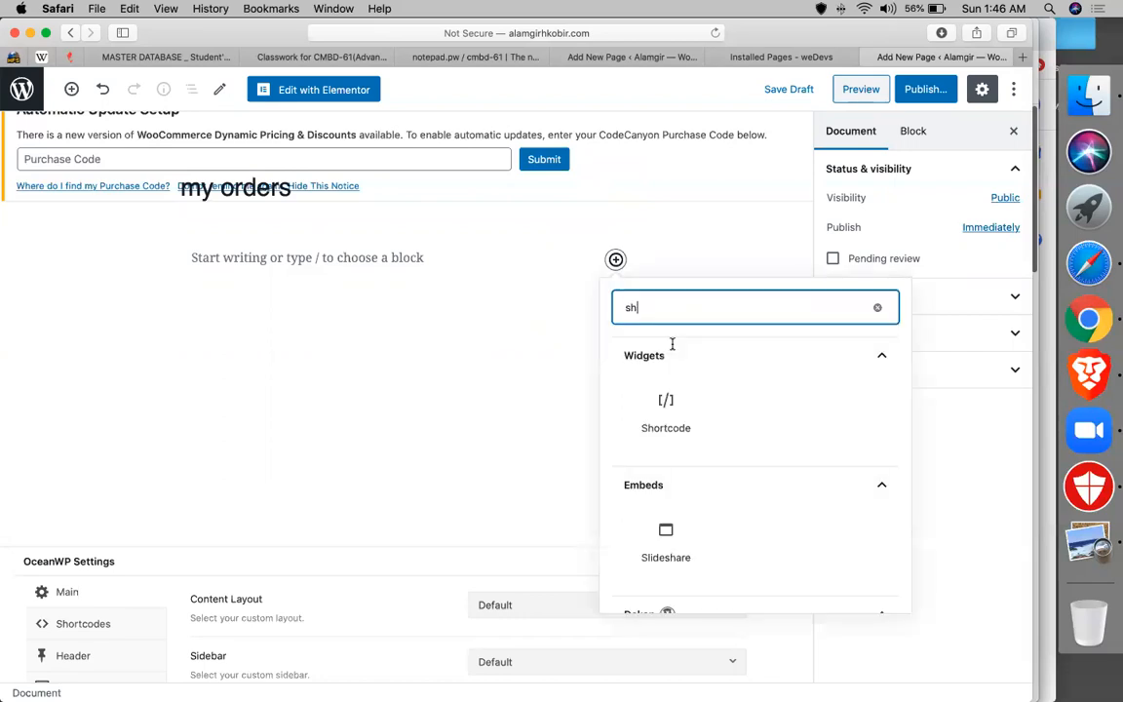
left_click(664, 414)
key("super+v")
left_click(941, 98)
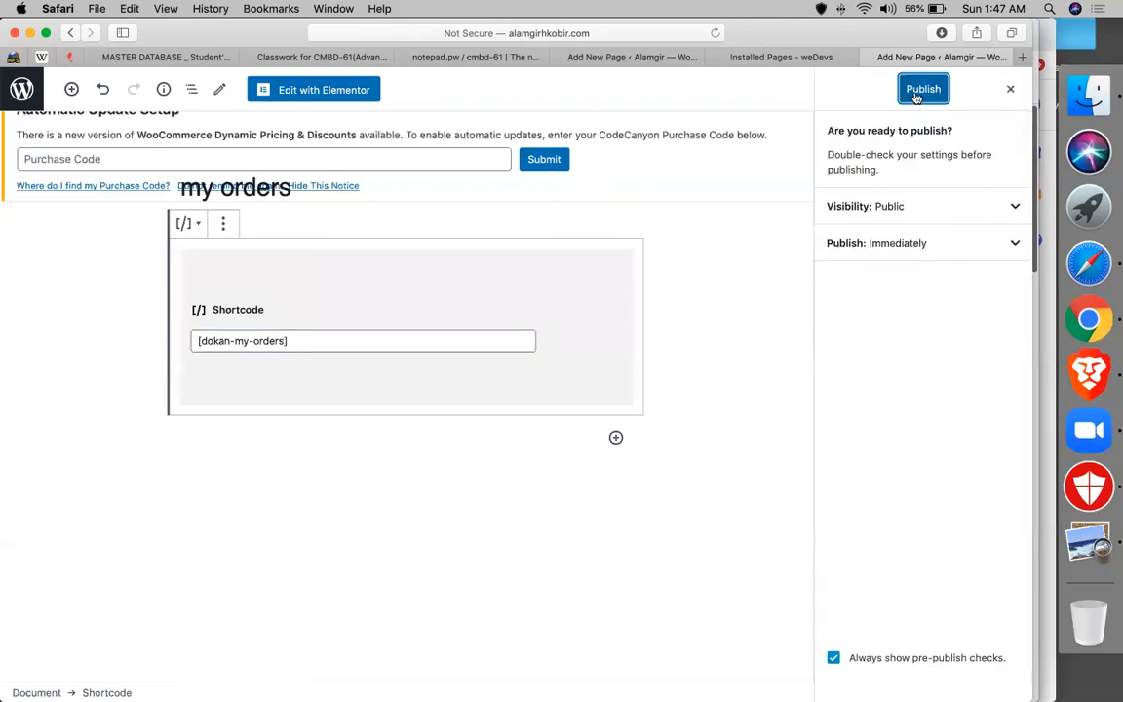
left_click(916, 93)
left_click(821, 64)
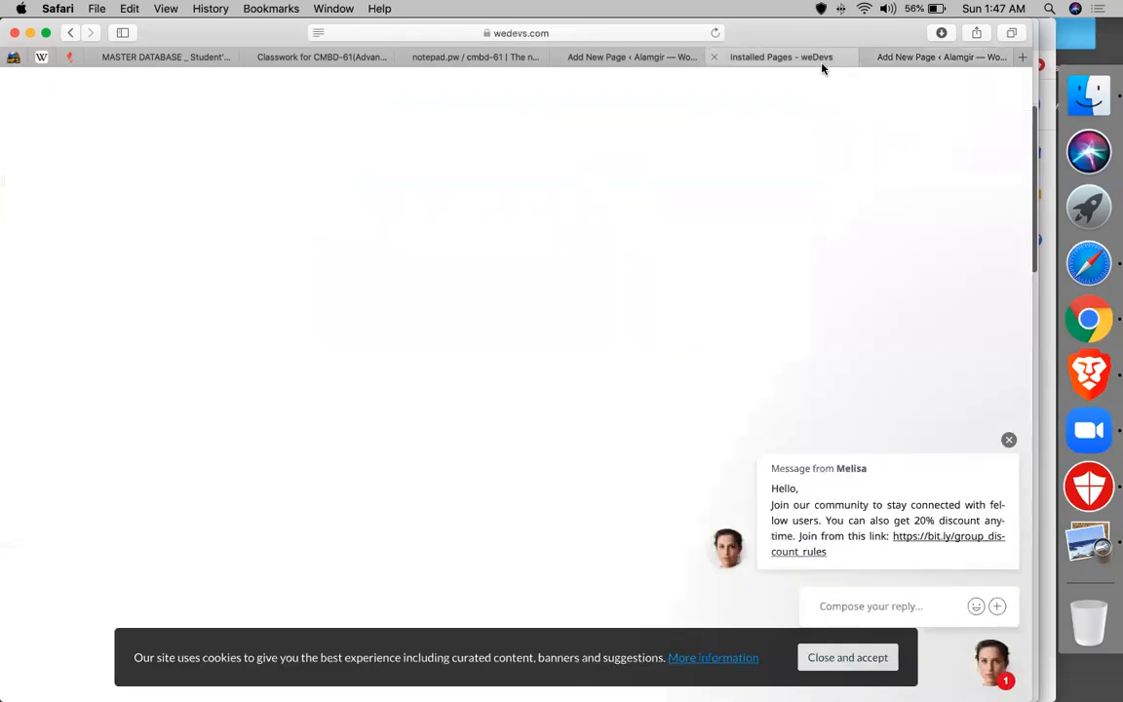
scroll(451, 388, "down", 5)
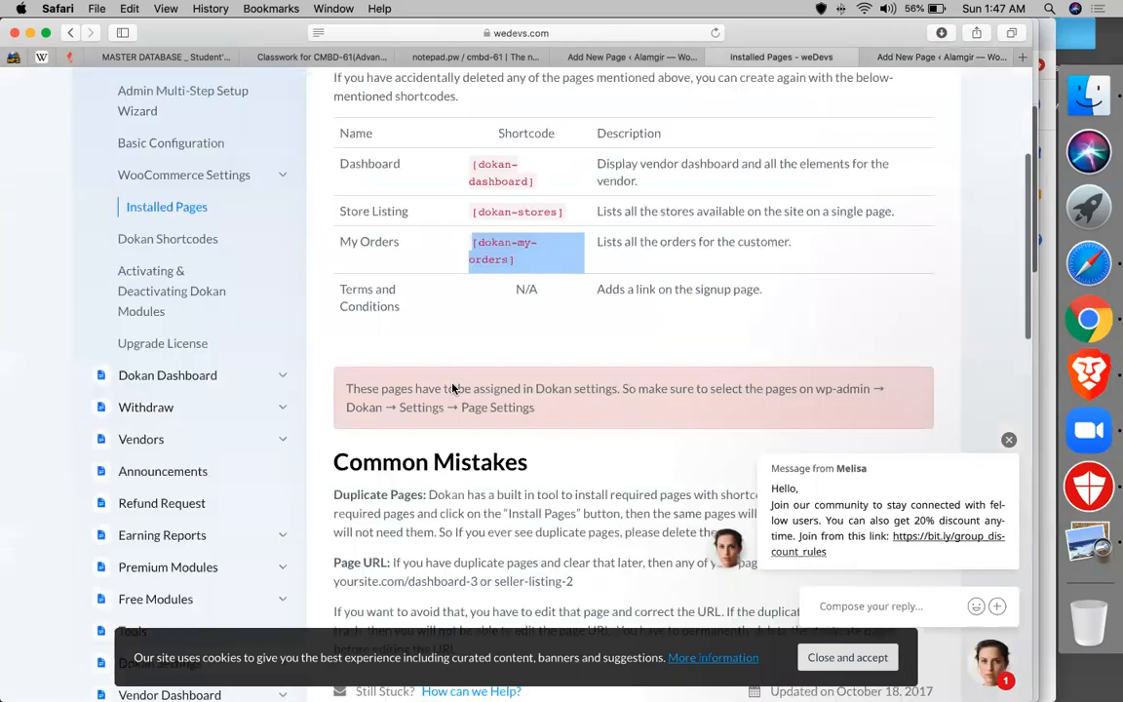
scroll(451, 388, "down", 4)
- Find [dokan-customer-migration] on the Dokan Shortcodes doc page, copy it, and return to the editor
scroll(451, 388, "up", 5)
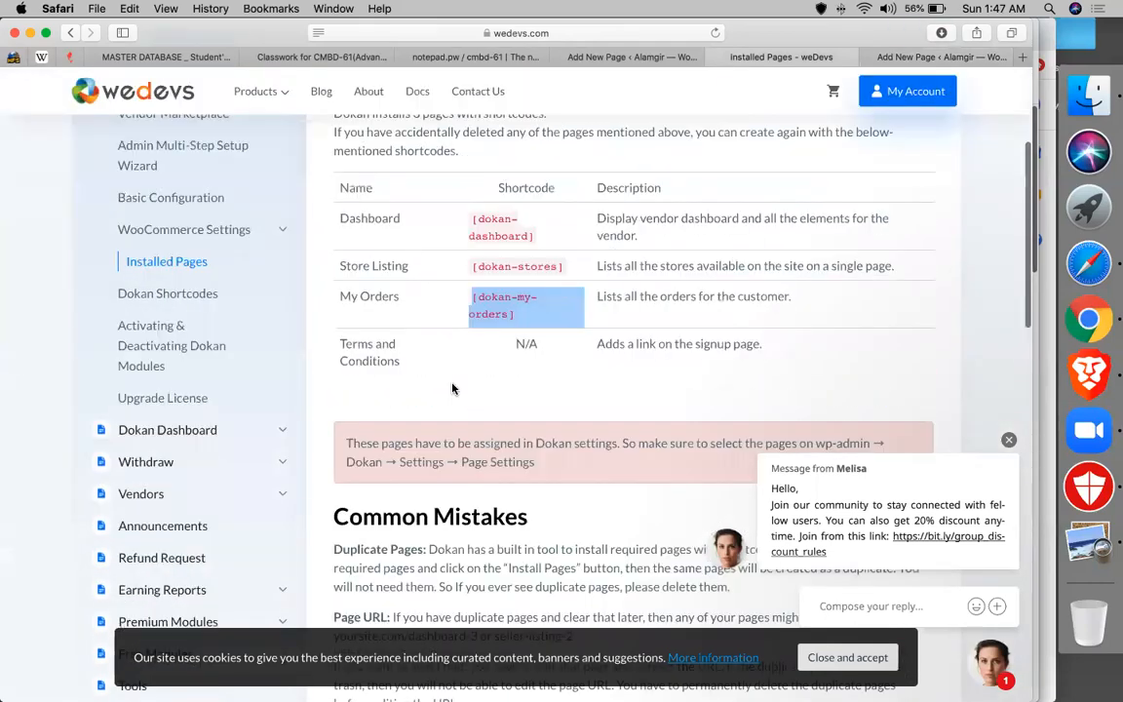
scroll(451, 388, "up", 2)
left_click(194, 371)
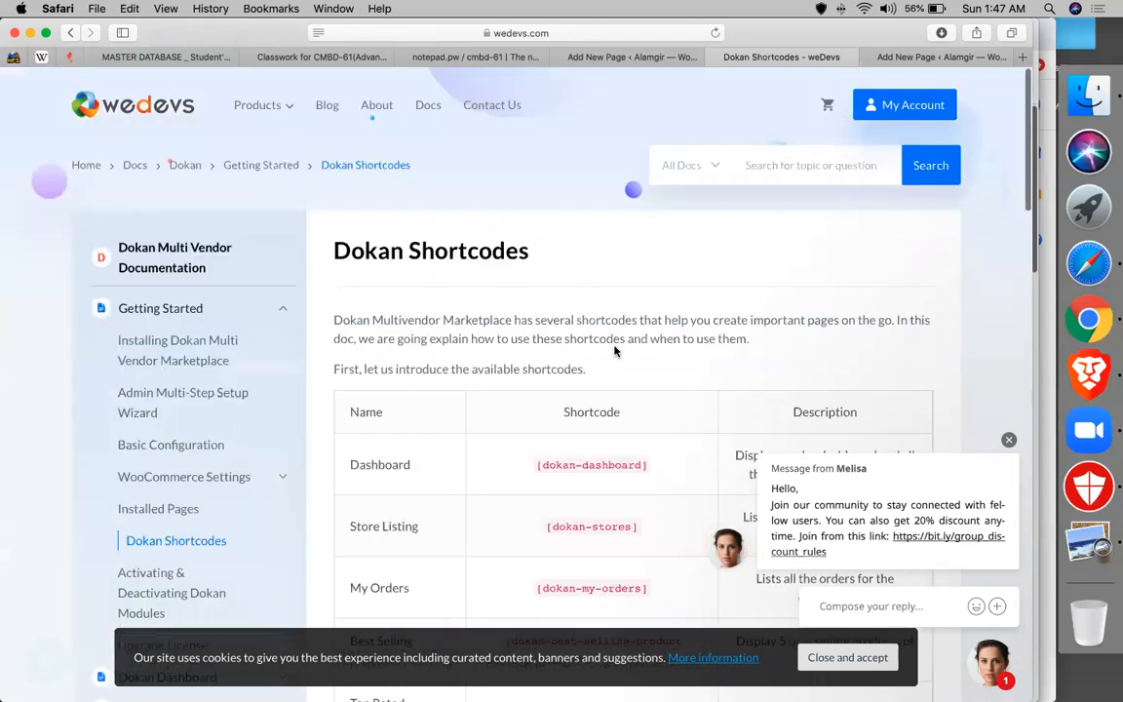
scroll(615, 351, "down", 3)
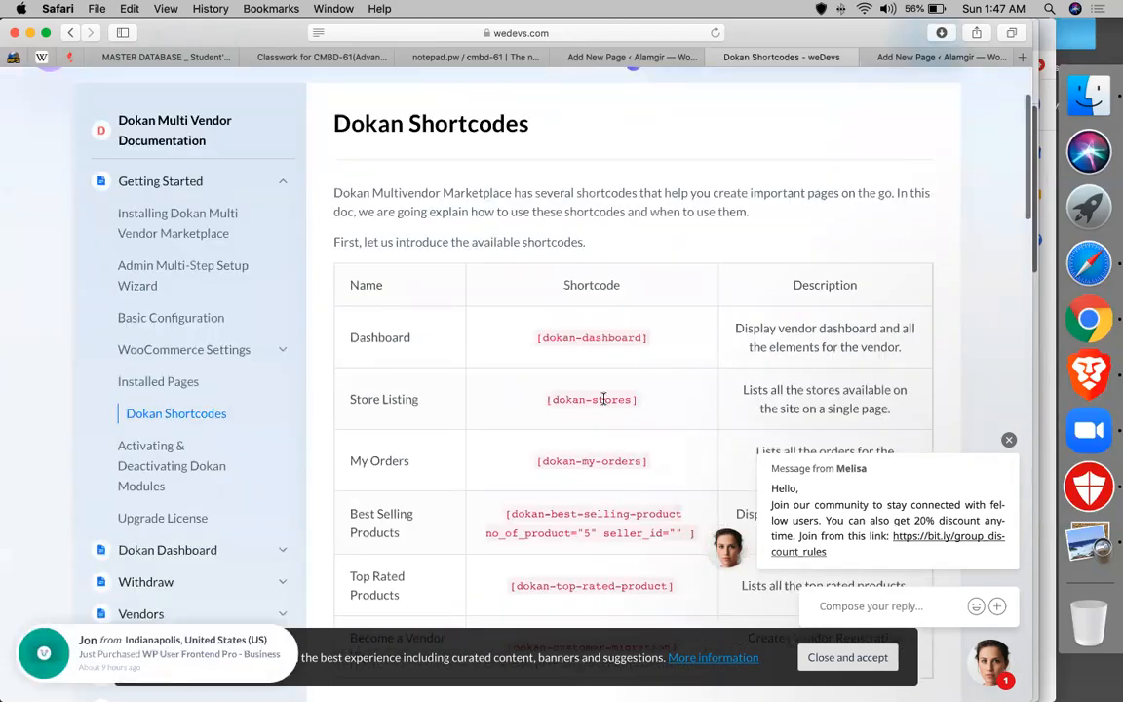
scroll(603, 399, "down", 1)
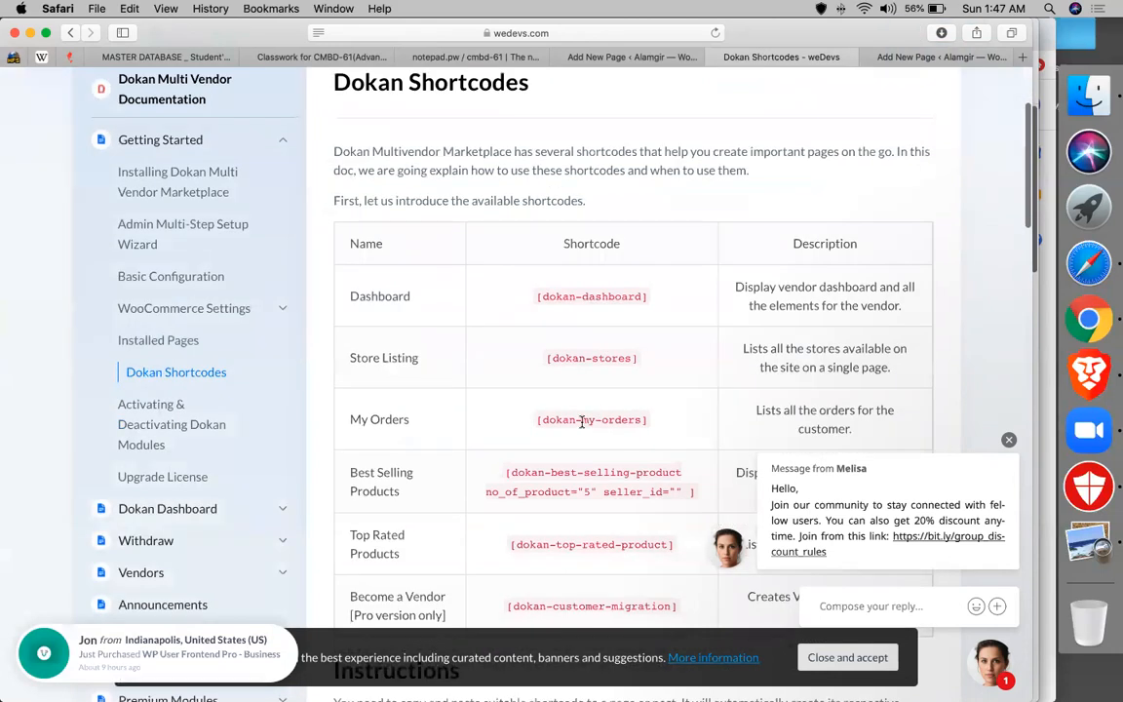
scroll(566, 414, "down", 1)
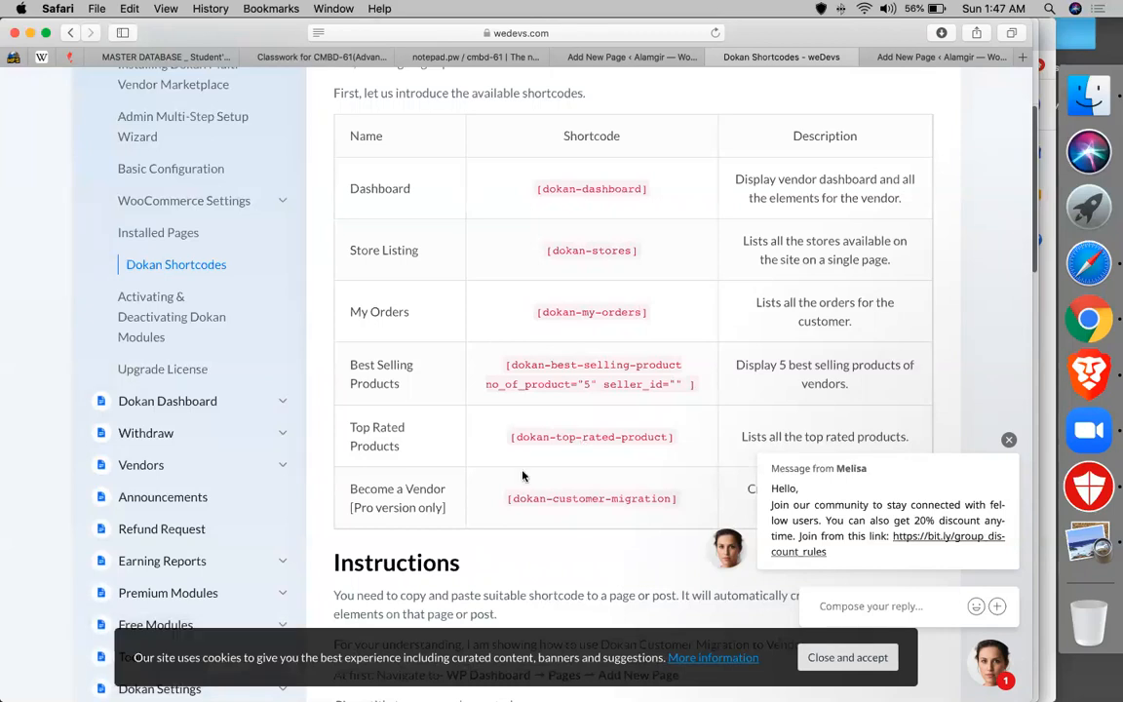
scroll(479, 468, "down", 2)
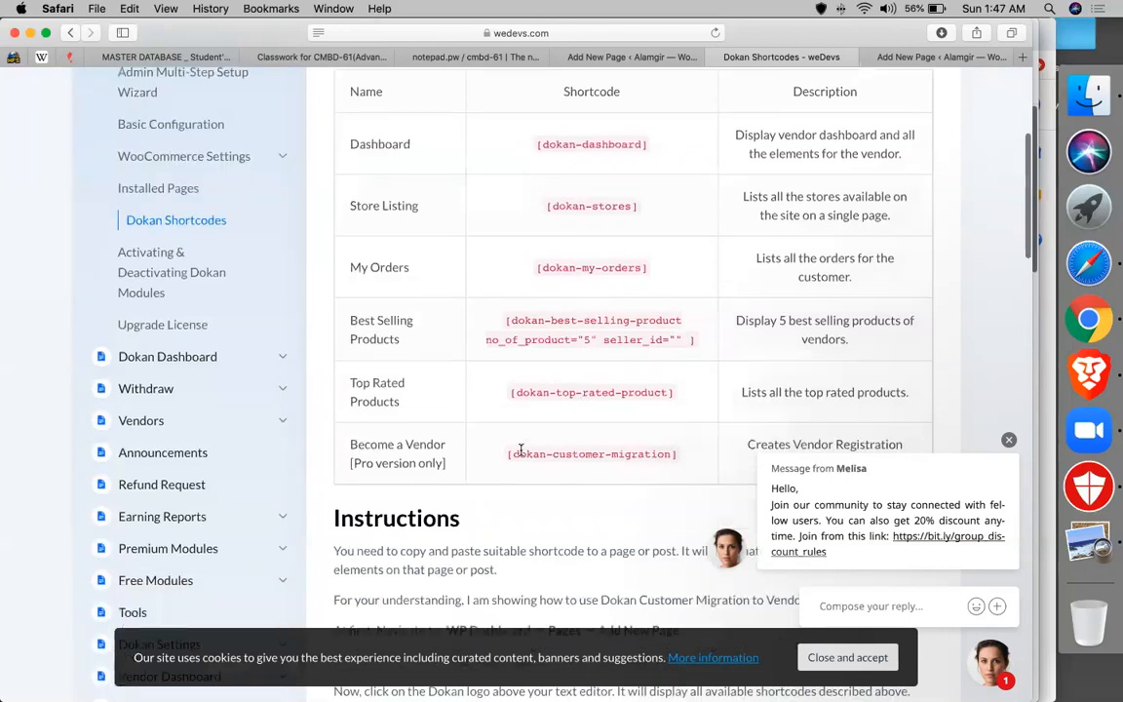
triple_click(521, 449)
key("super+c")
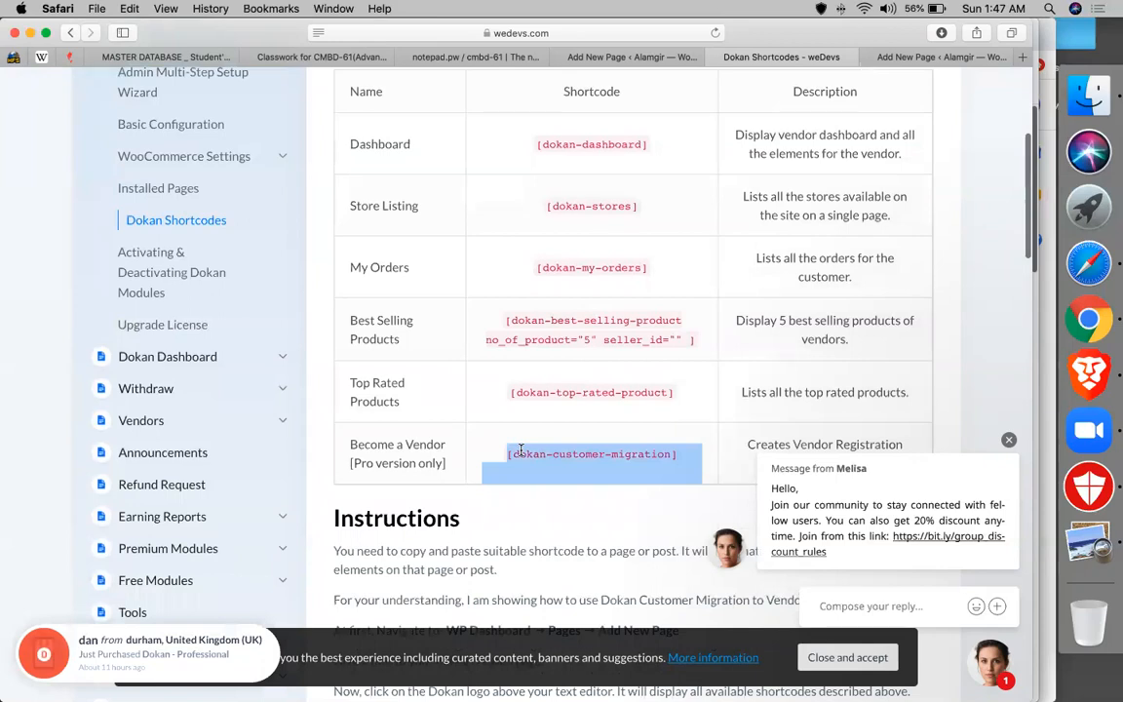
left_click(651, 58)
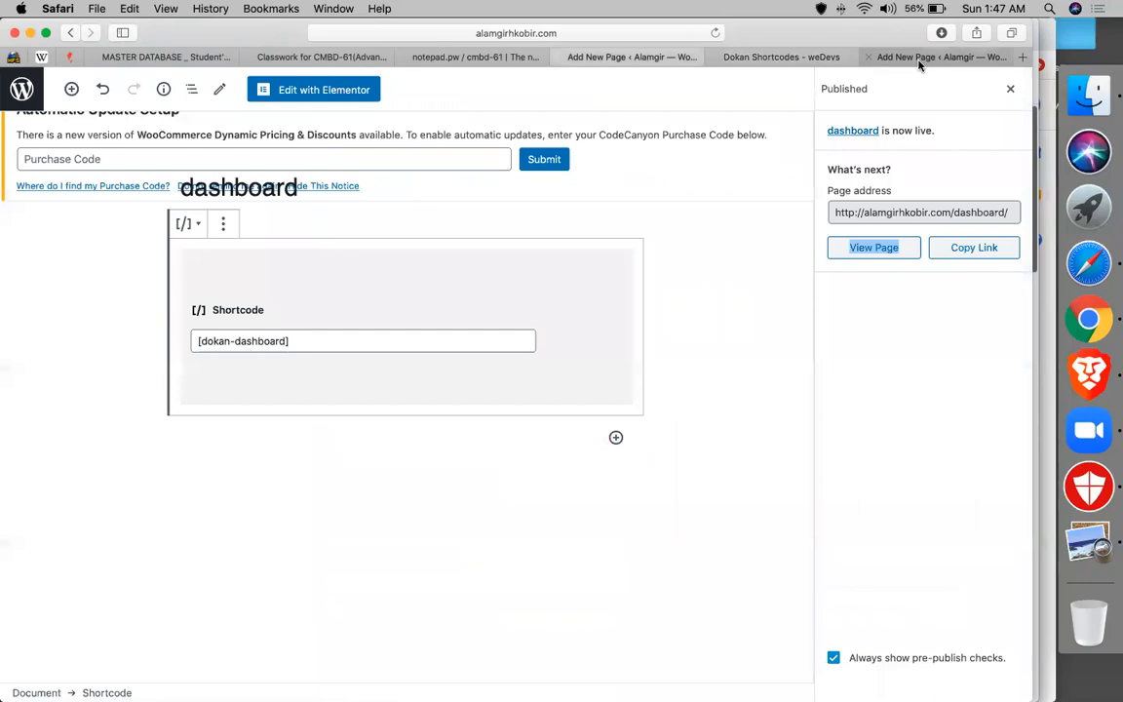
- Start a new page titled 'vendor register'
left_click(919, 58)
left_click(14, 89)
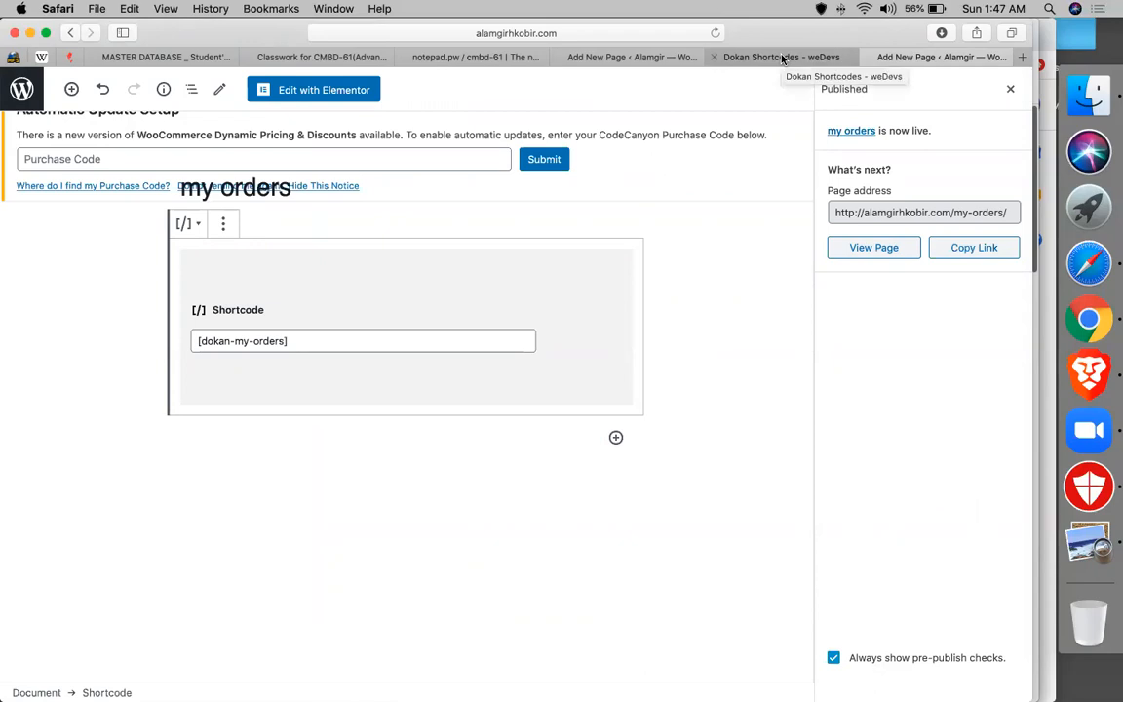
left_click(22, 91)
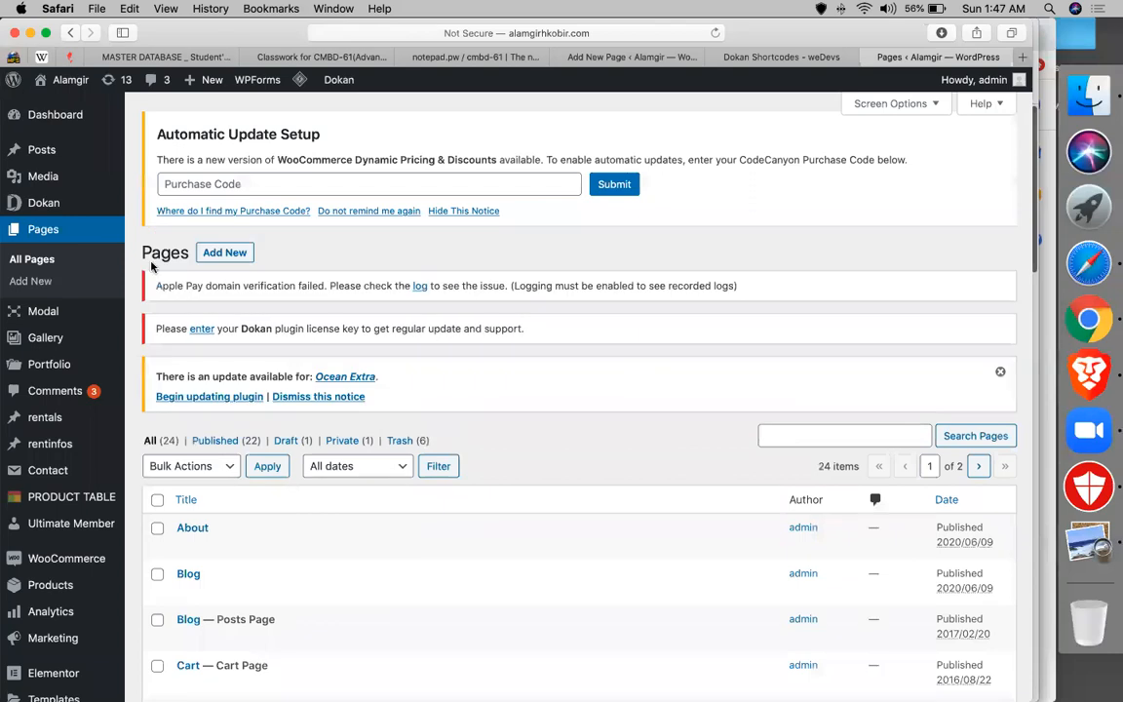
left_click(217, 249)
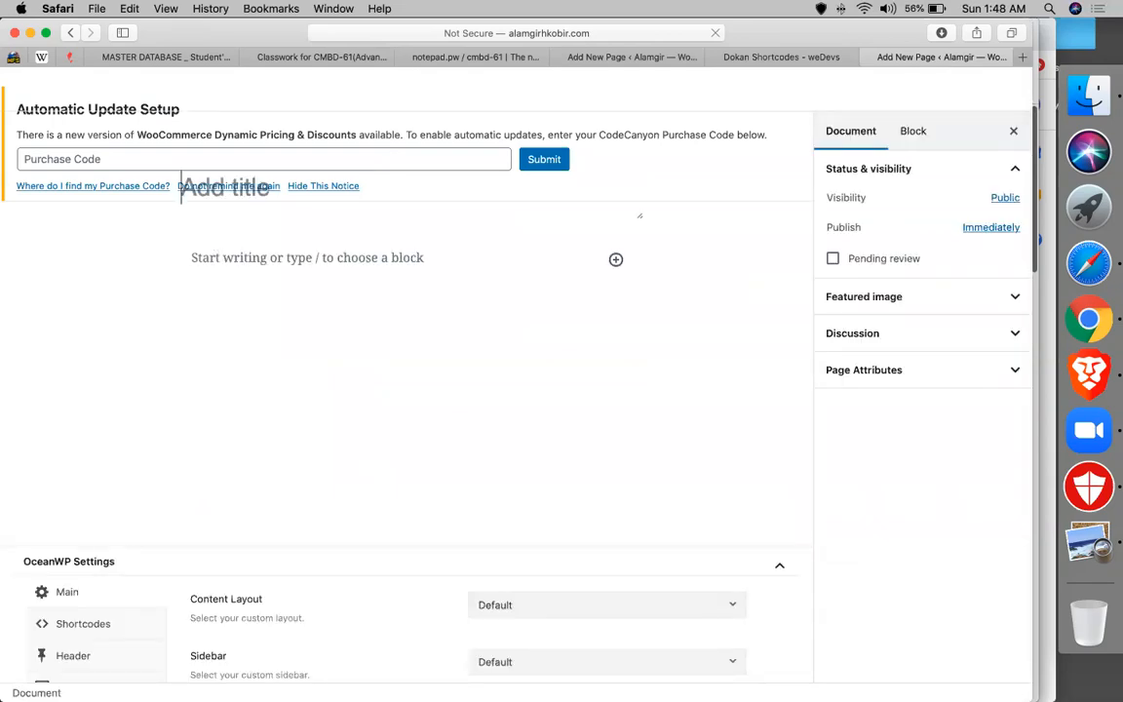
type("vendor register")
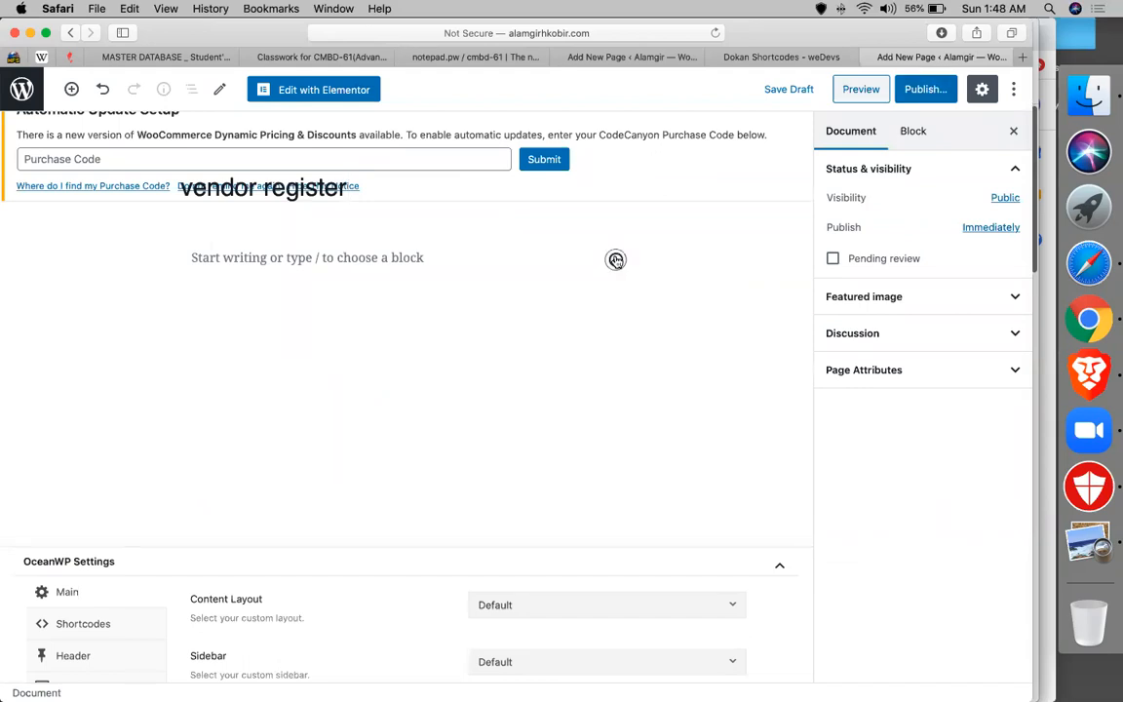
- Add a Shortcode block with [dokan-customer-migration], publish the page, and go to the Pages list
left_click(615, 261)
type("sh")
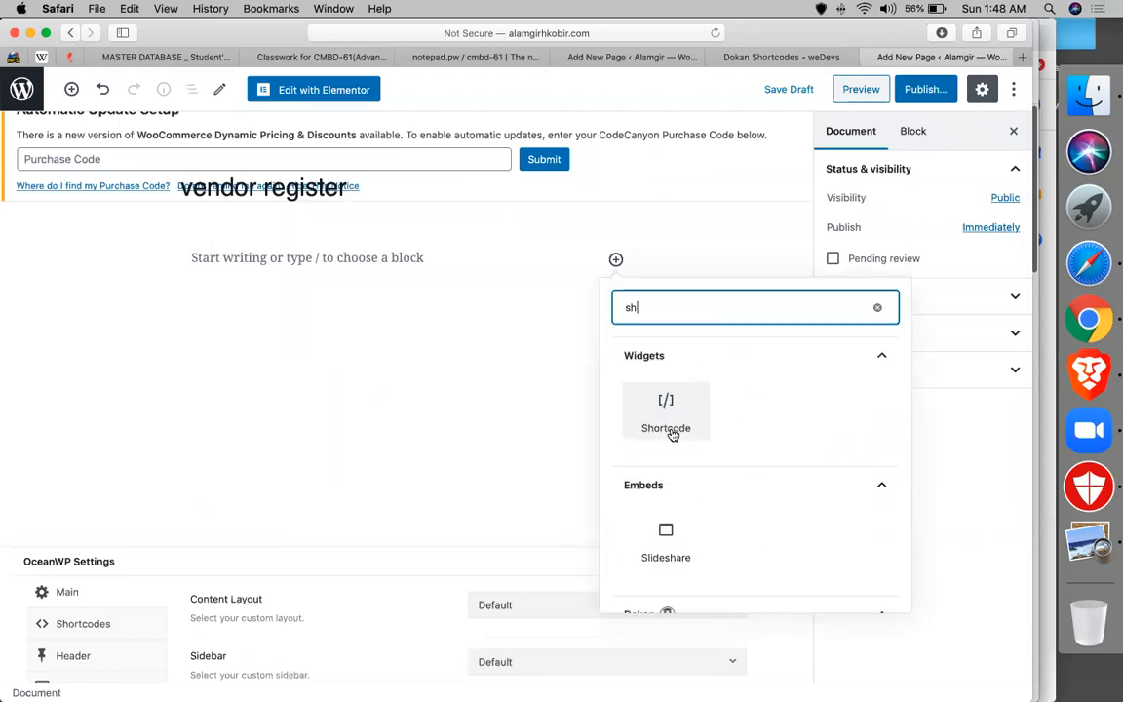
left_click(666, 423)
key("super+v")
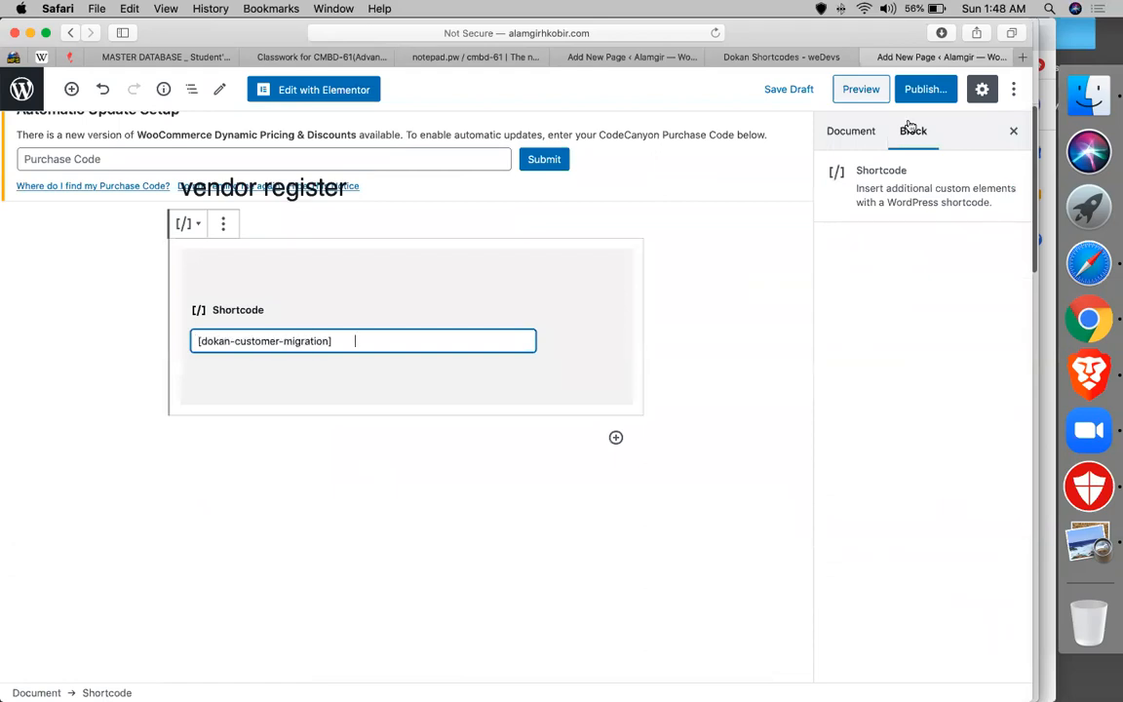
left_click(925, 88)
left_click(923, 89)
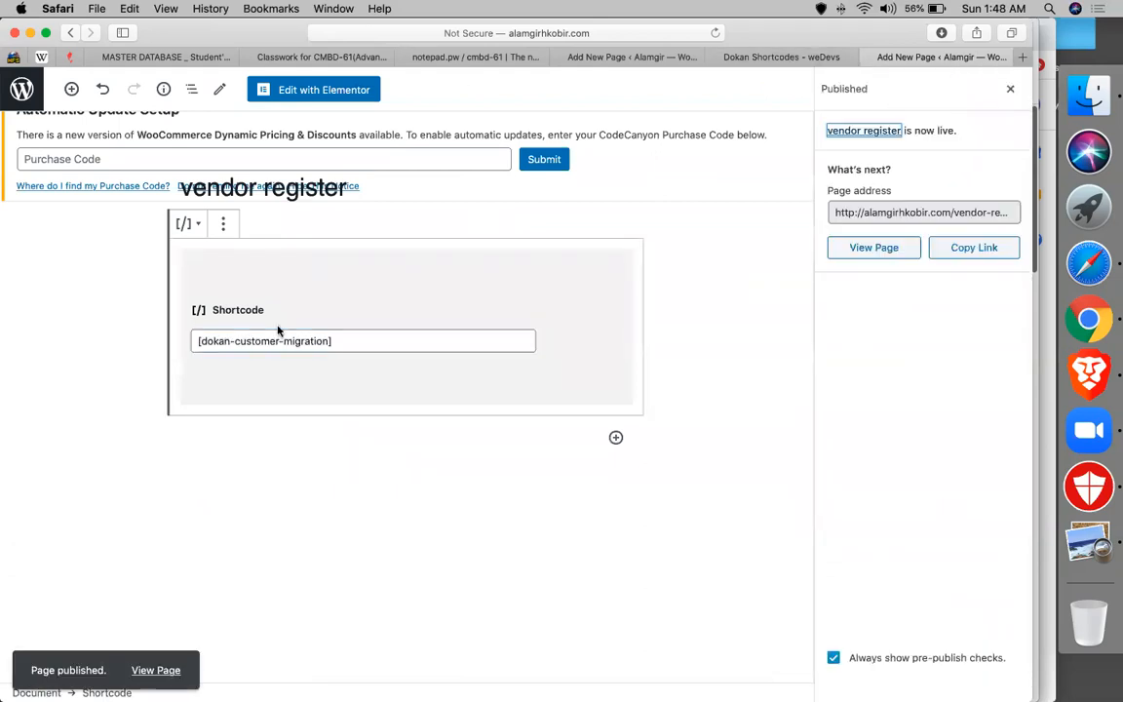
left_click(29, 91)
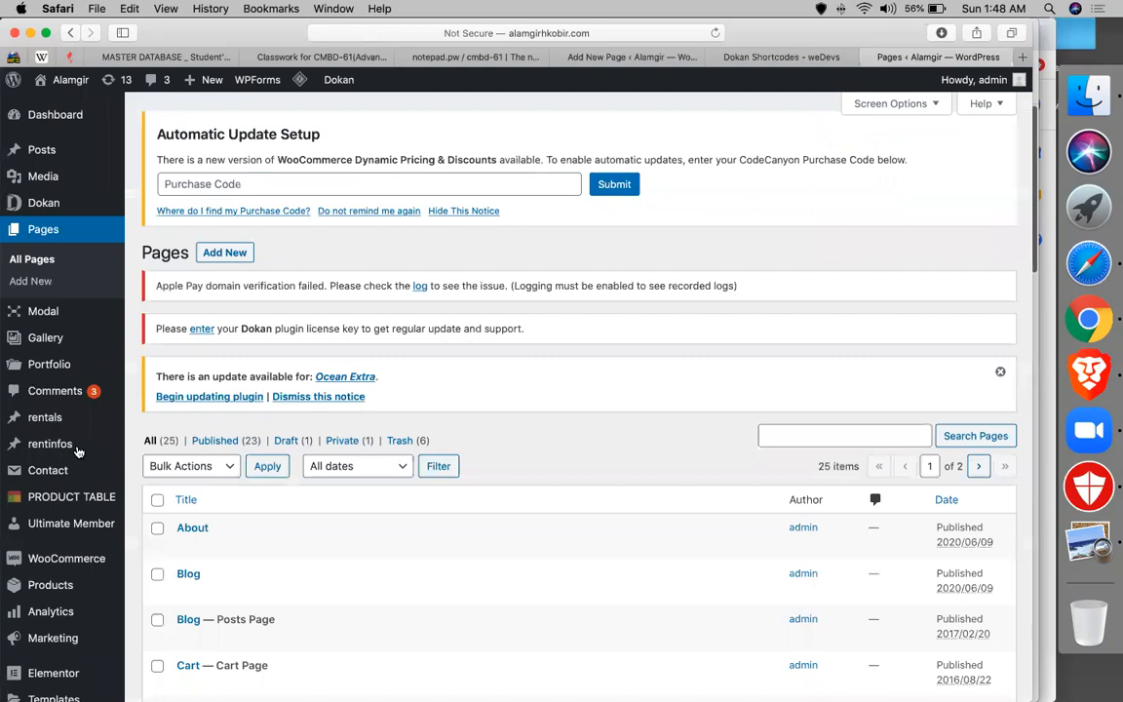
- Remove the invalid JOIN AS VENDOR and My Account items from the Primary menu
scroll(470, 311, "down", 3)
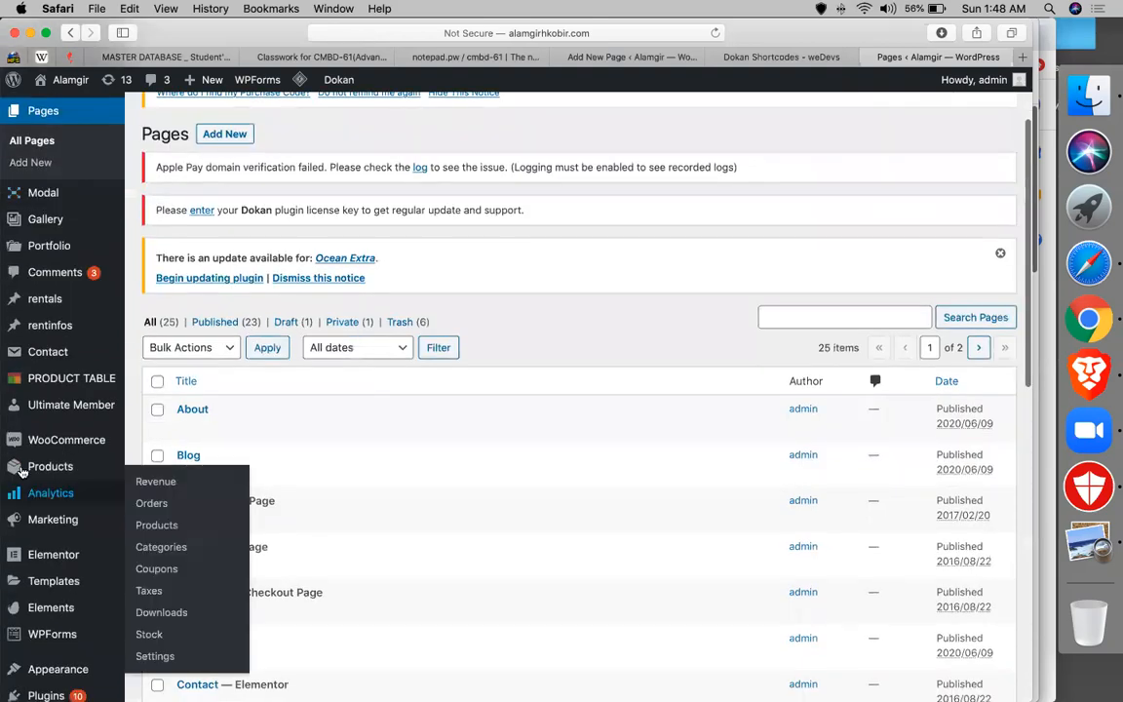
scroll(21, 472, "down", 3)
mouse_move(21, 539)
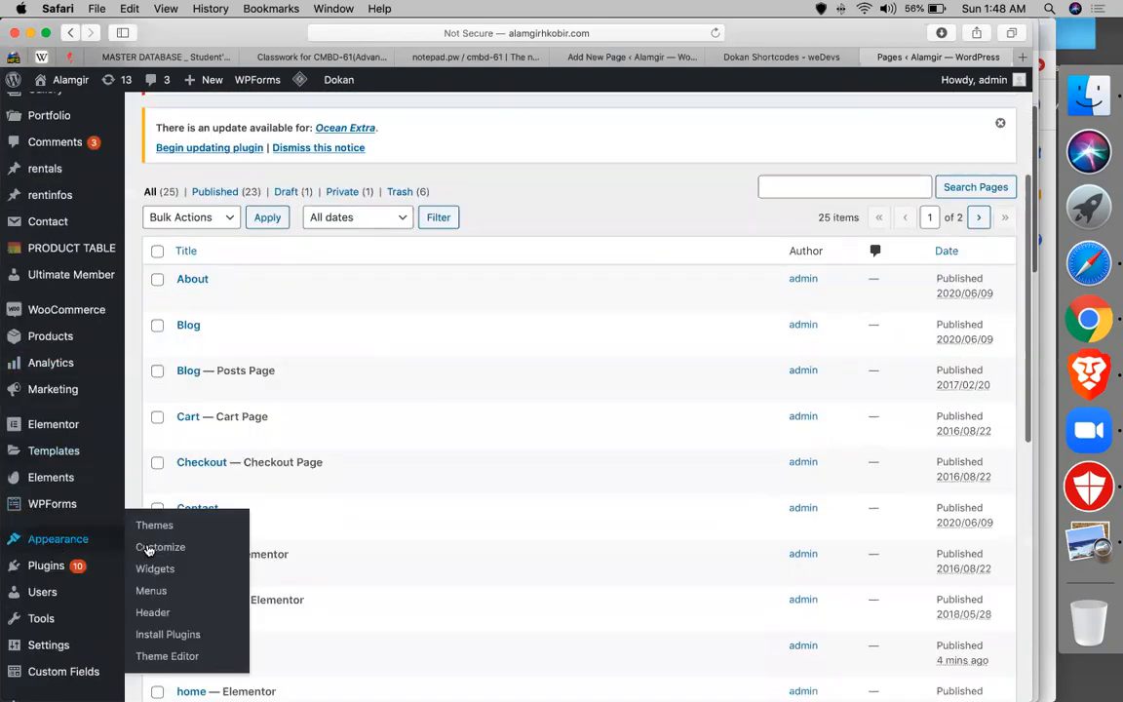
left_click(153, 591)
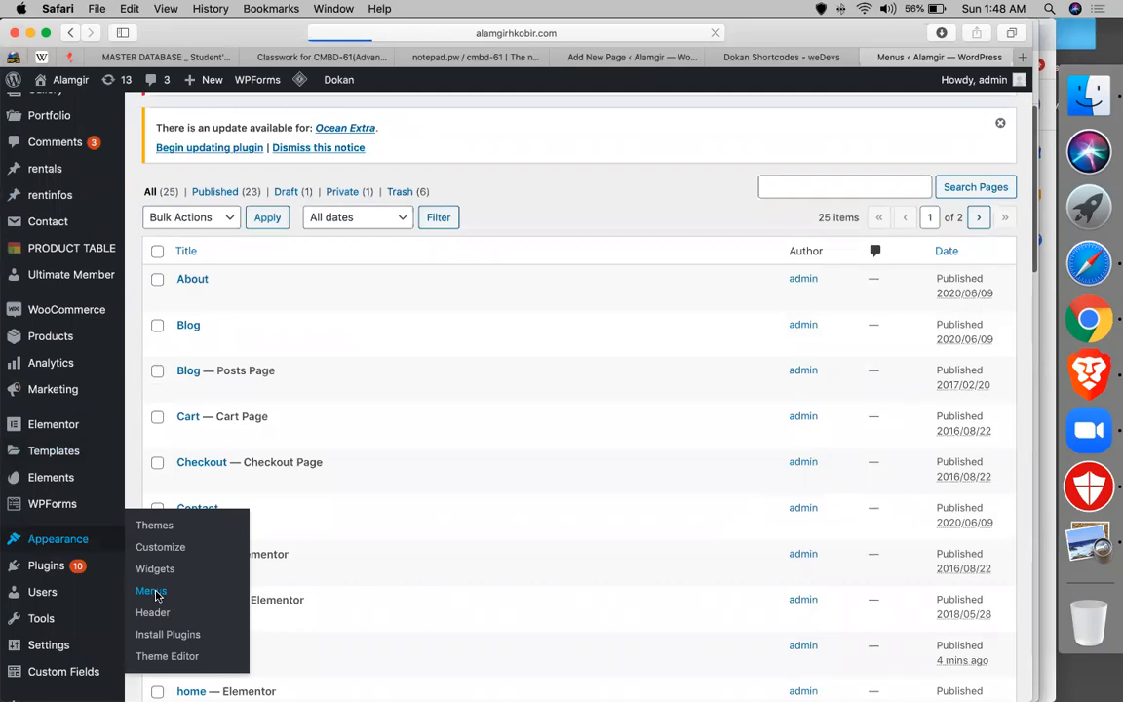
scroll(544, 338, "down", 3)
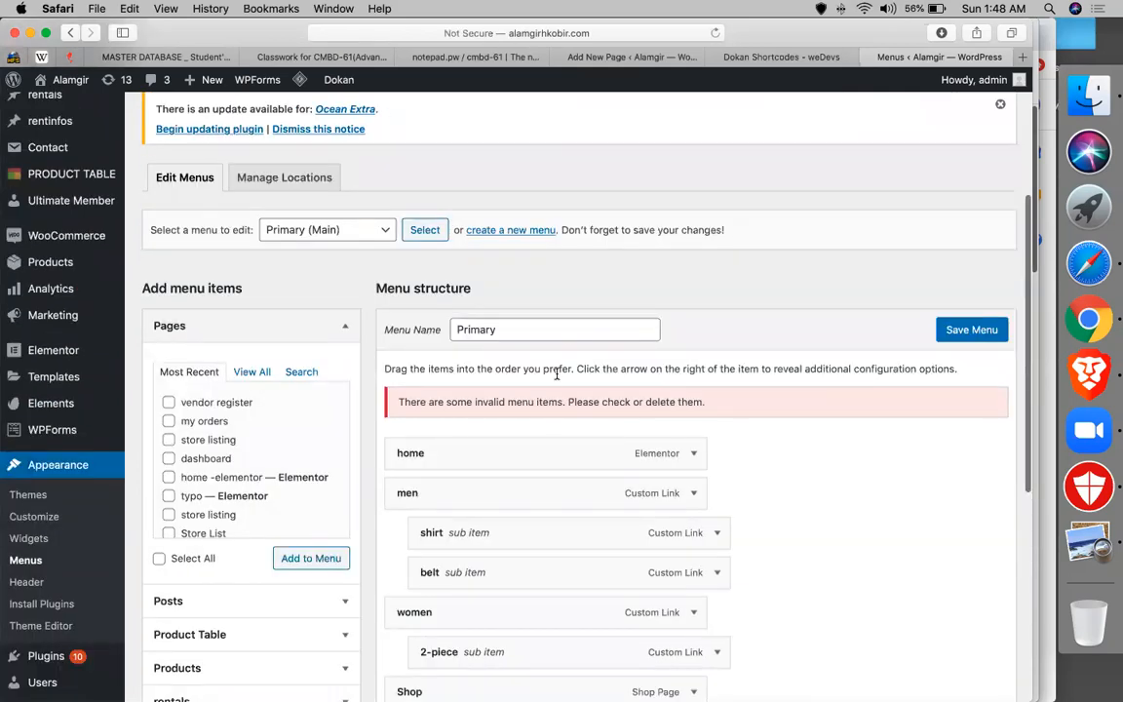
scroll(724, 423, "down", 5)
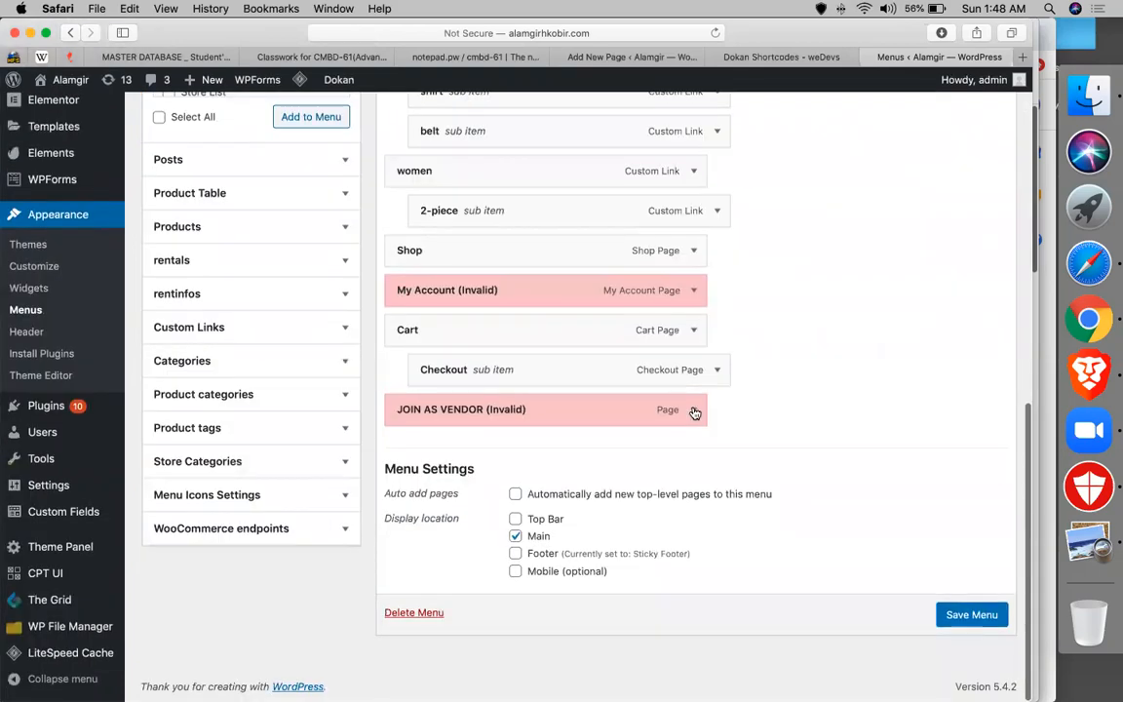
left_click(694, 411)
scroll(456, 609, "down", 2)
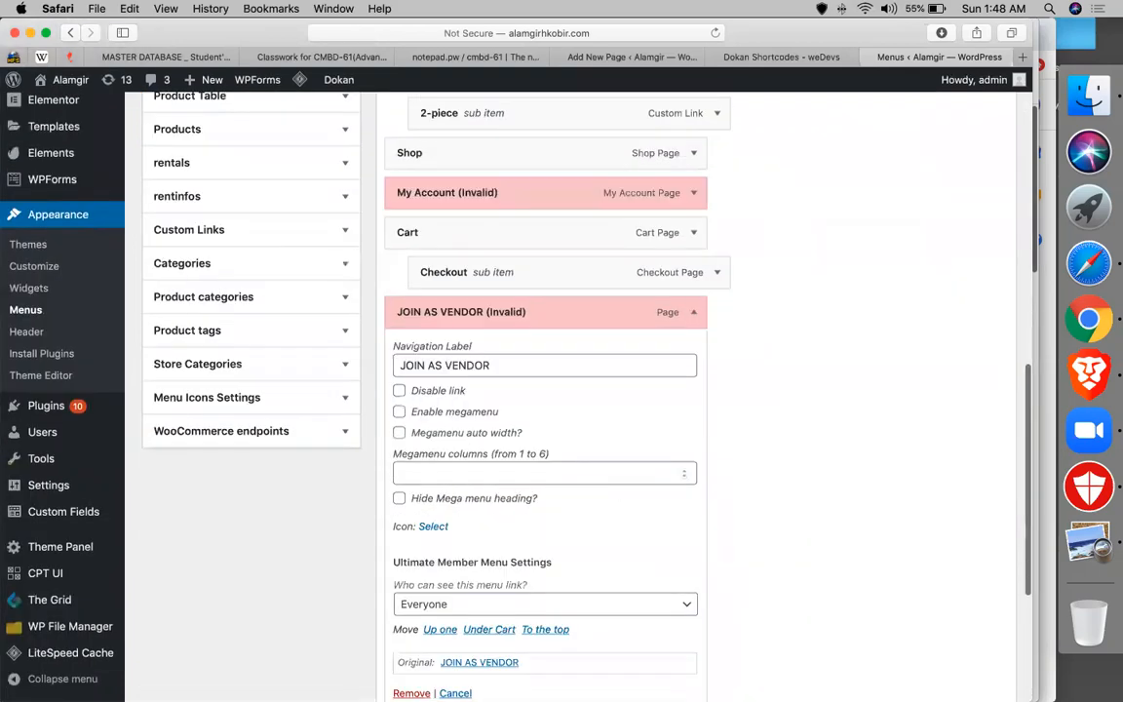
left_click(411, 693)
scroll(692, 329, "up", 1)
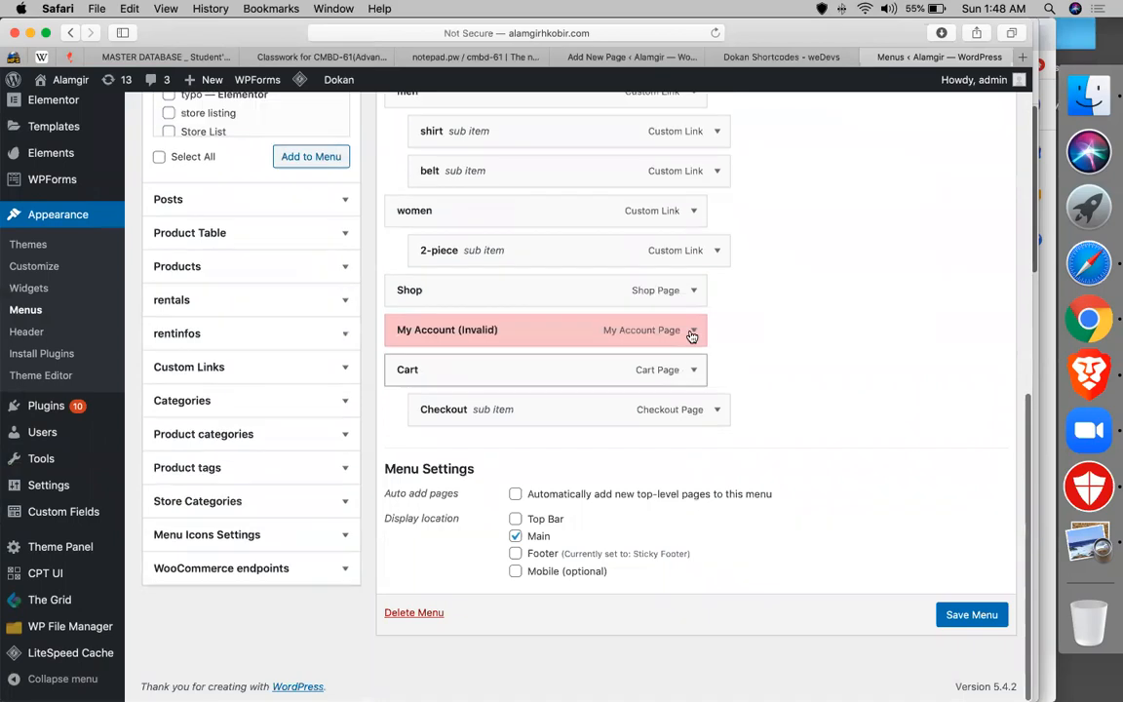
left_click(693, 329)
scroll(429, 601, "down", 2)
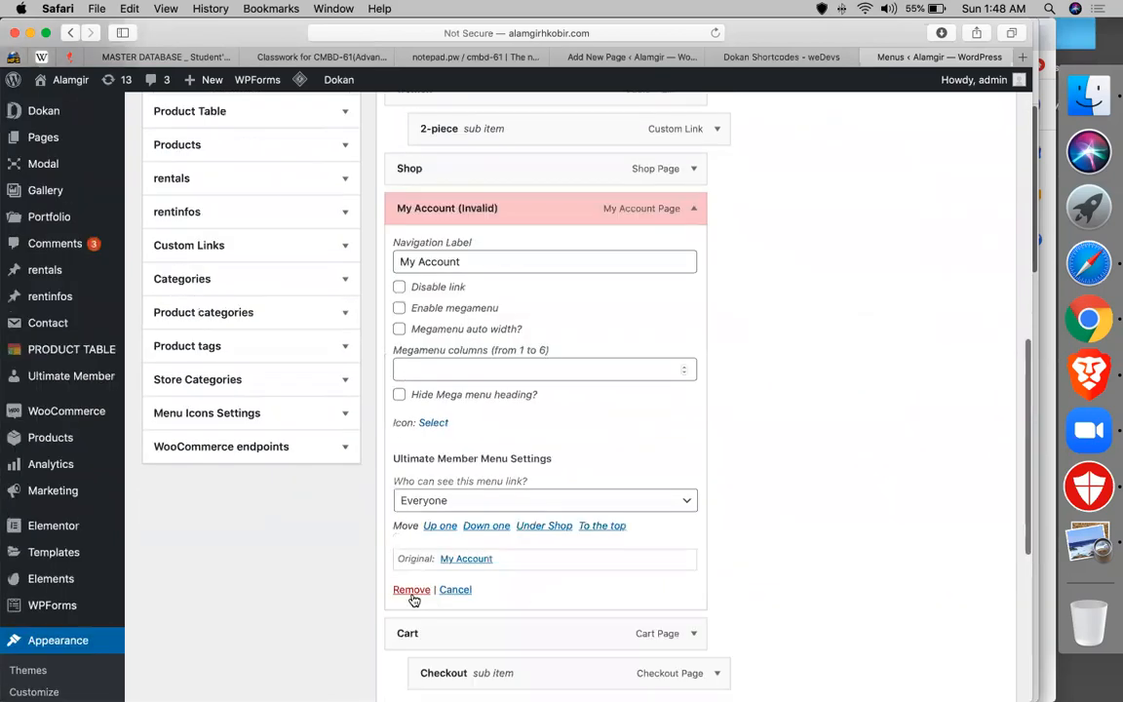
left_click(411, 590)
- Add the vendor register page to the Primary menu and save it
scroll(293, 253, "up", 10)
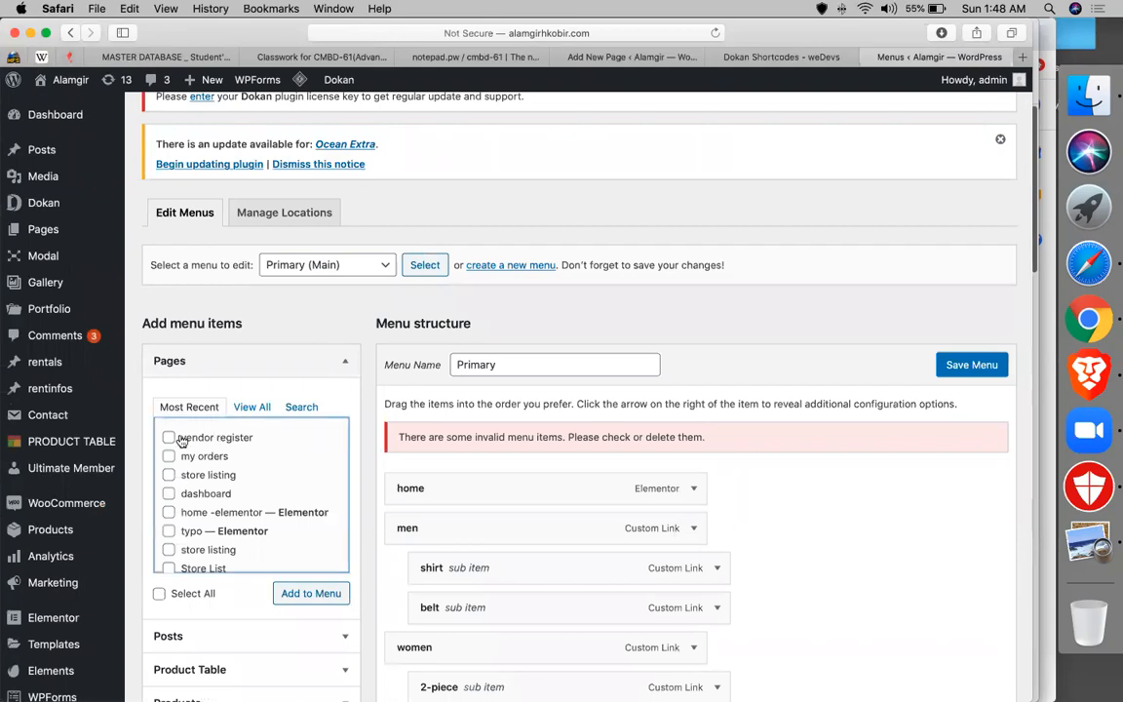
left_click(169, 437)
left_click(289, 591)
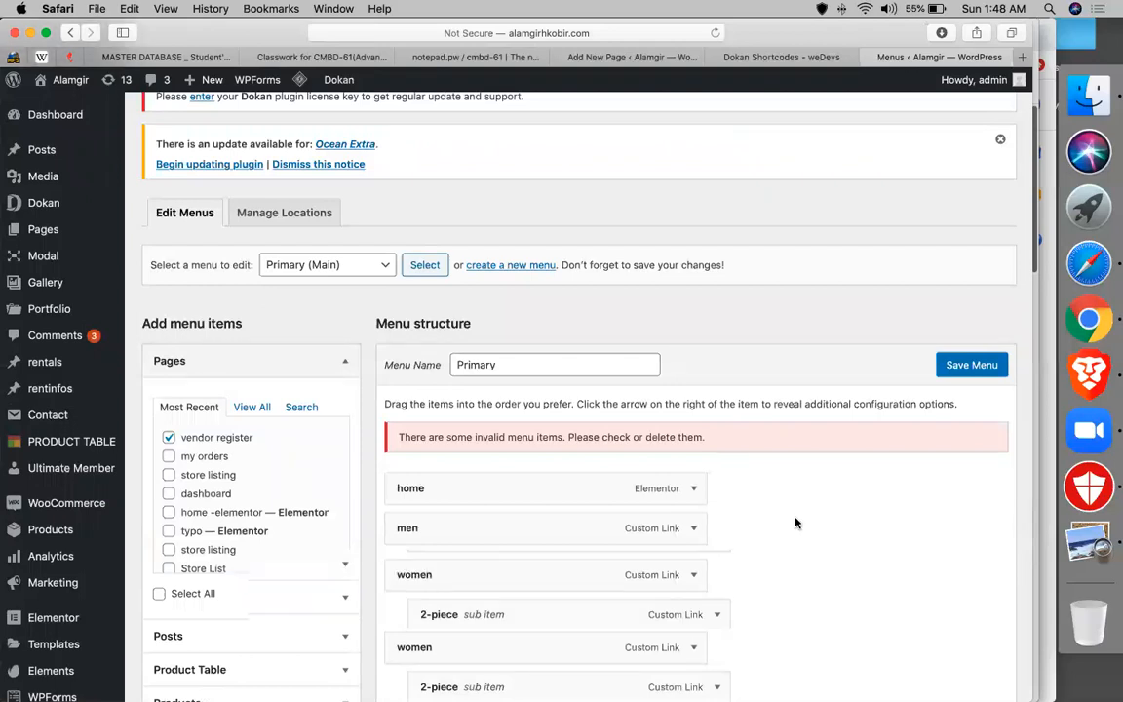
scroll(794, 523, "down", 5)
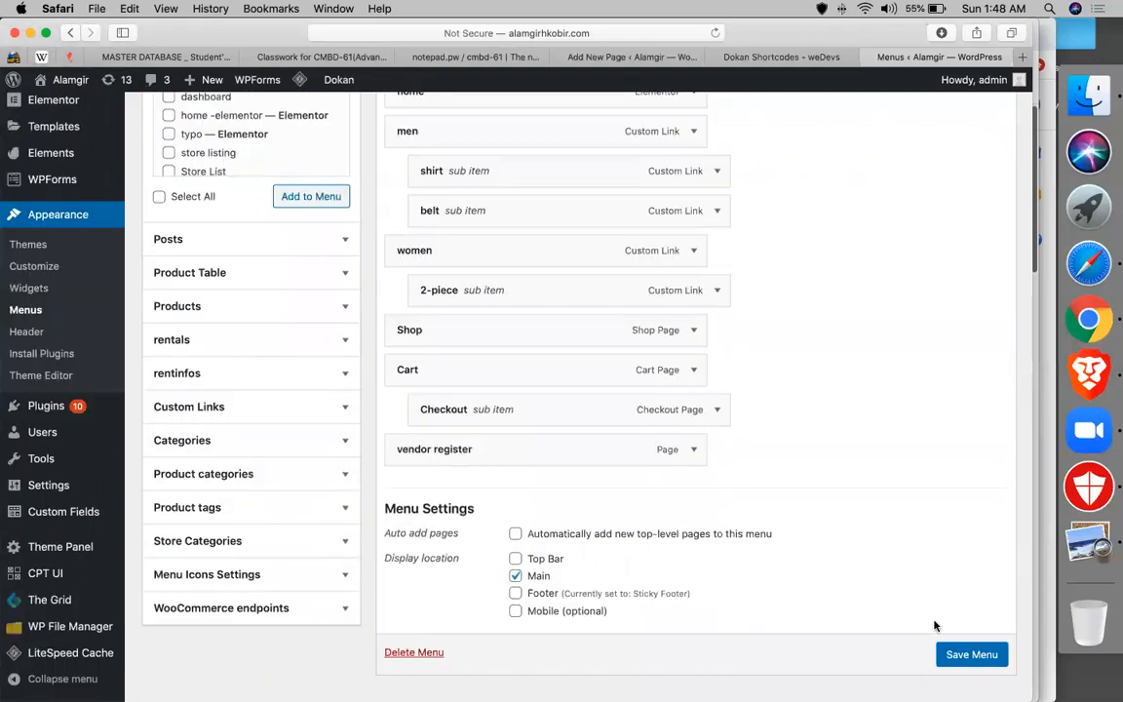
left_click(968, 664)
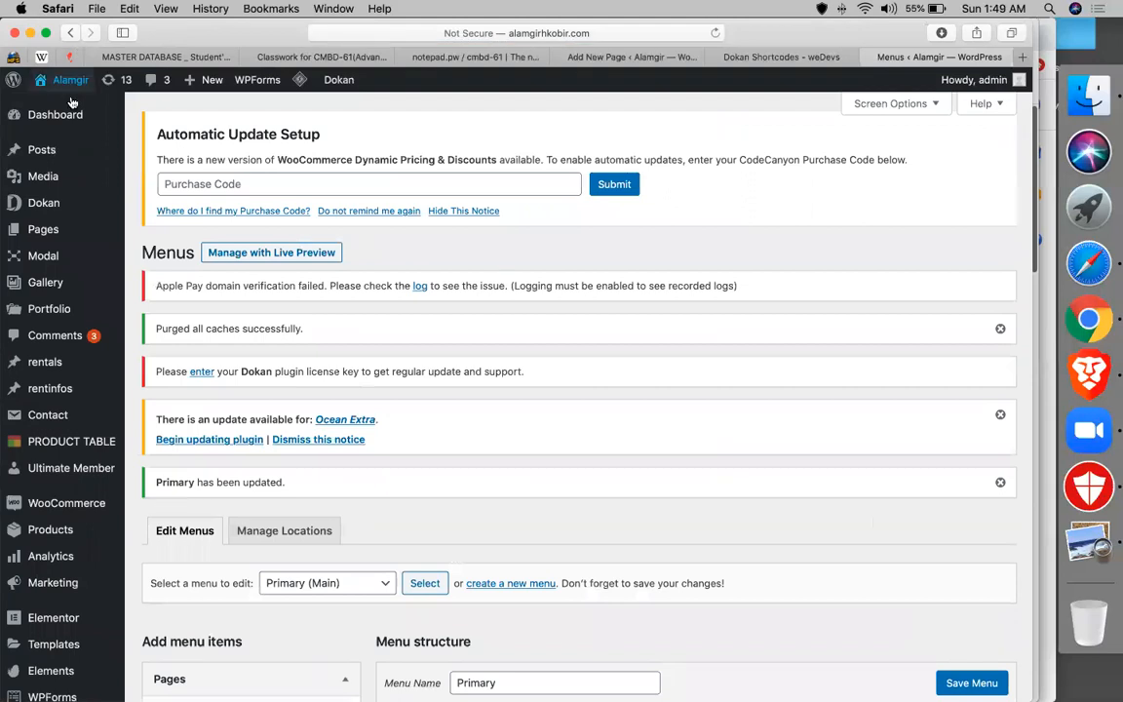
- Load the live site's URL in Chrome and open the VENDOR REGISTER page
left_click(71, 99)
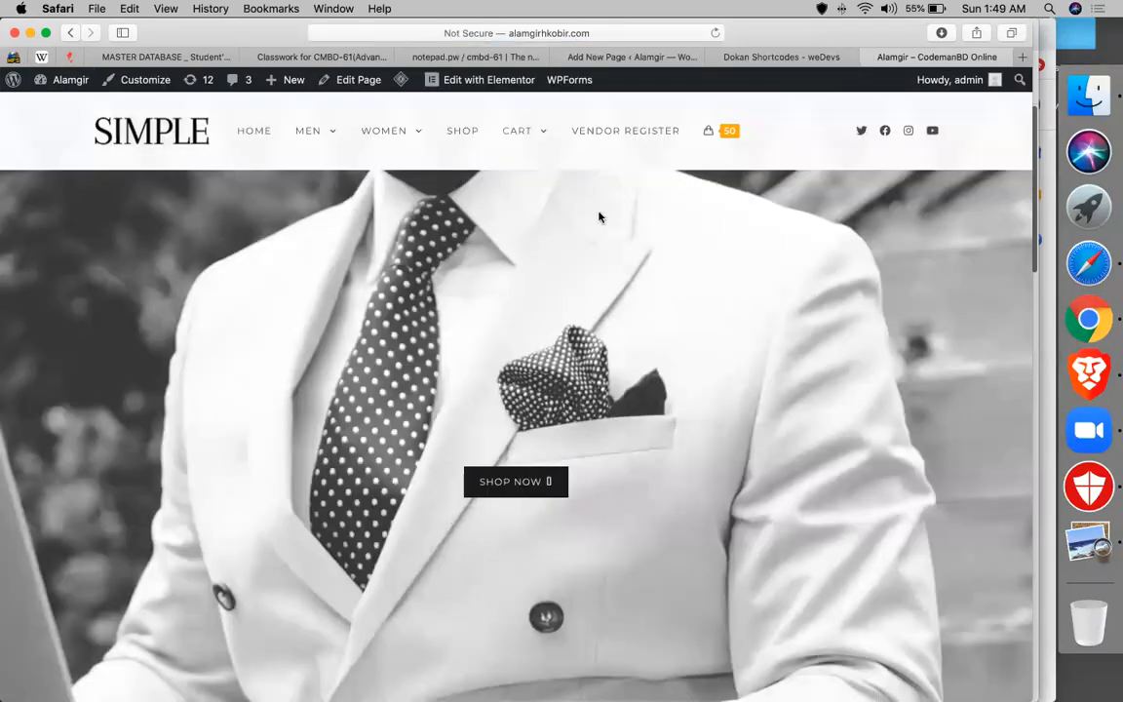
left_click(642, 33)
key("super+c")
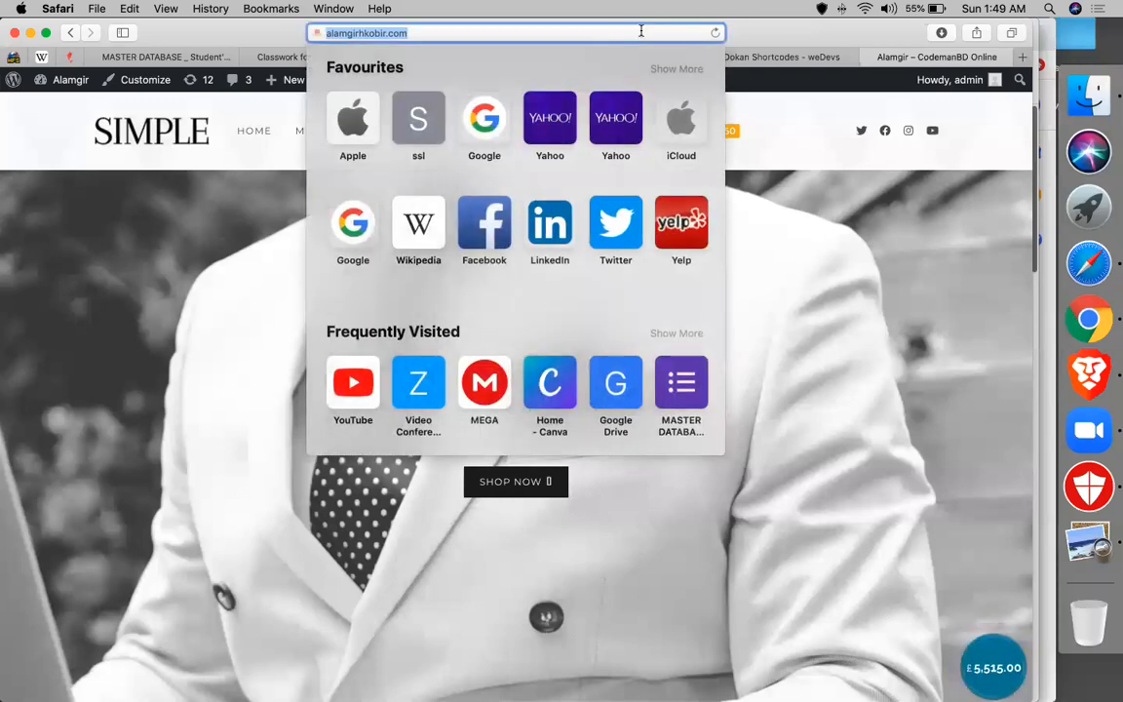
left_click(1105, 317)
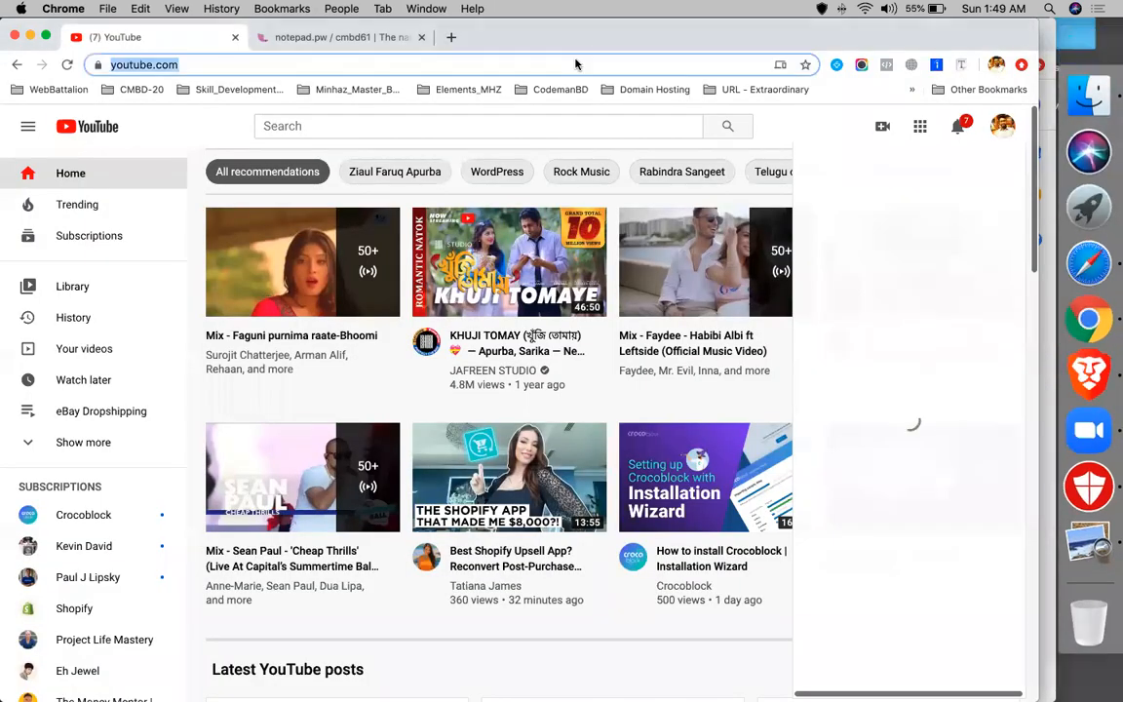
key("super+v")
key("super+space")
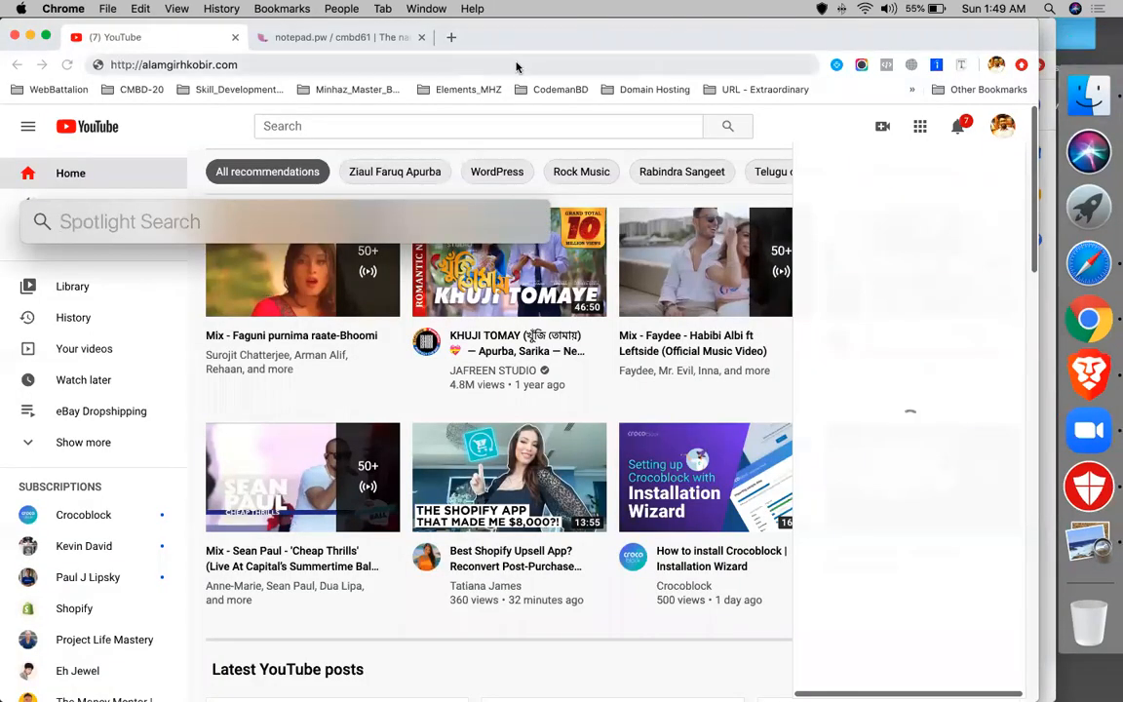
key("Escape")
key("Return")
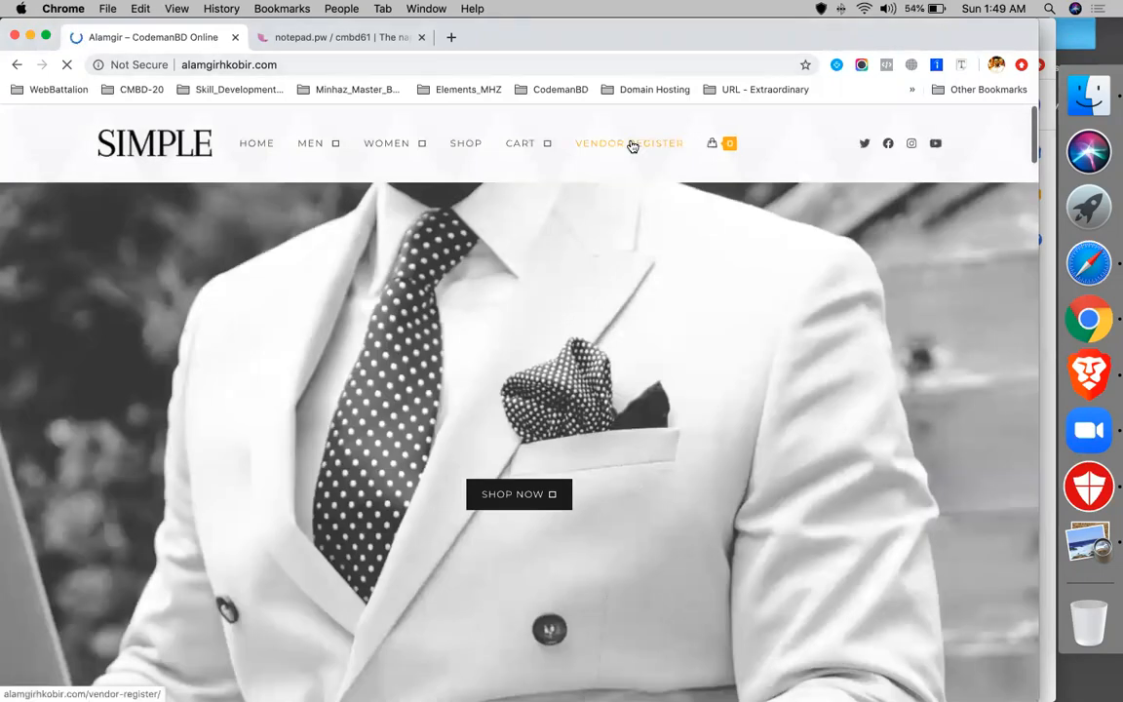
left_click(633, 146)
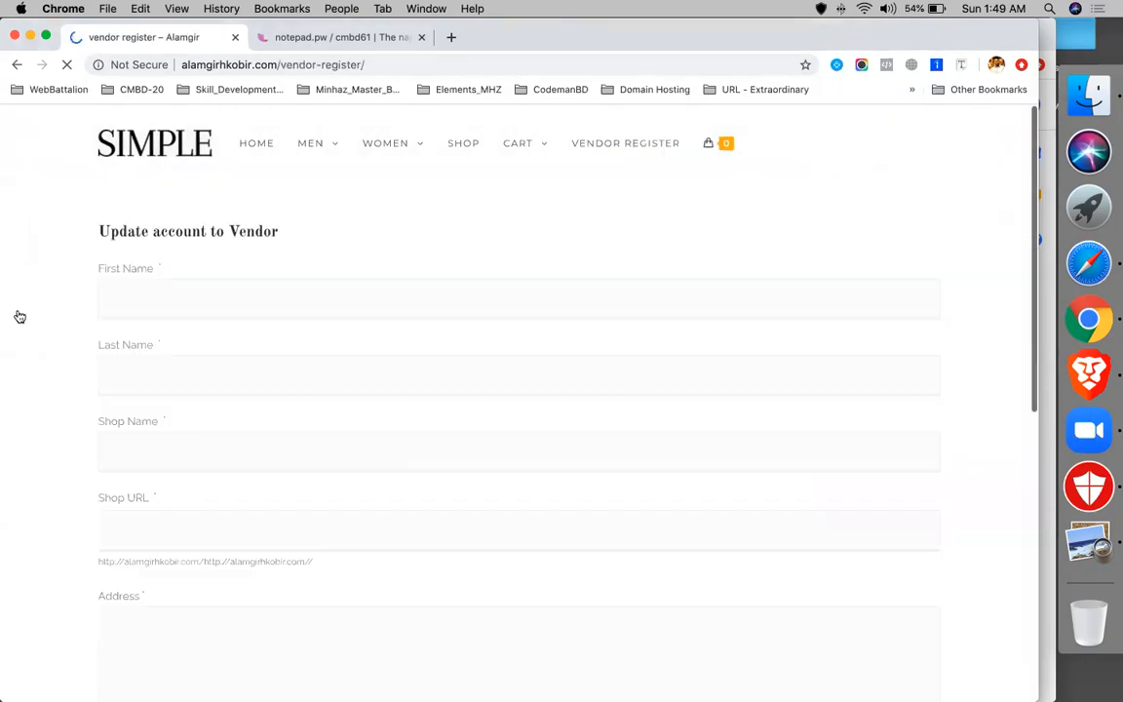
- Enter the vendor's first name and move its second word into Last Name
left_click(227, 293)
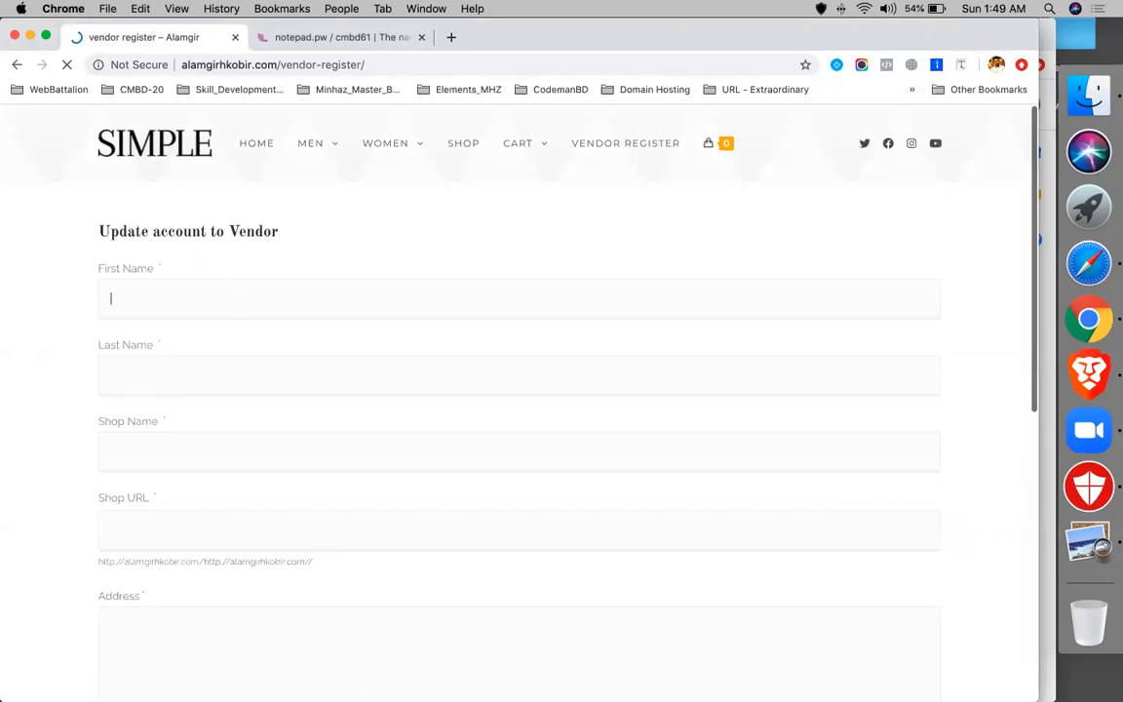
type("monerekho ")
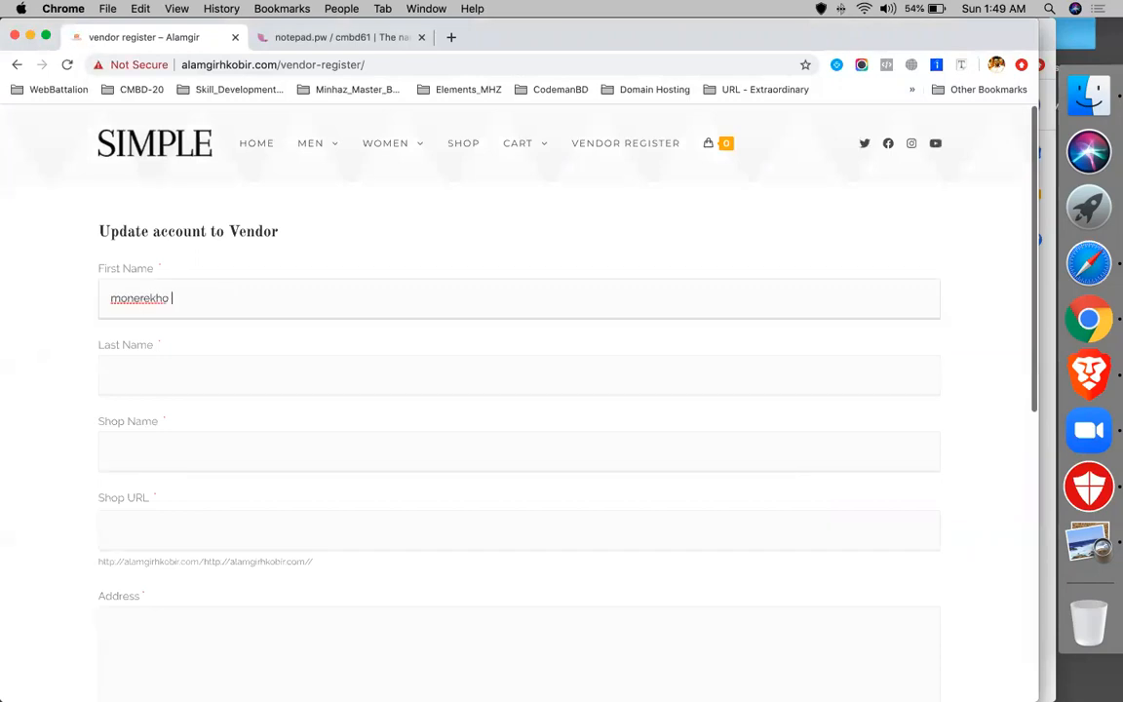
type("sharees")
left_click(193, 358)
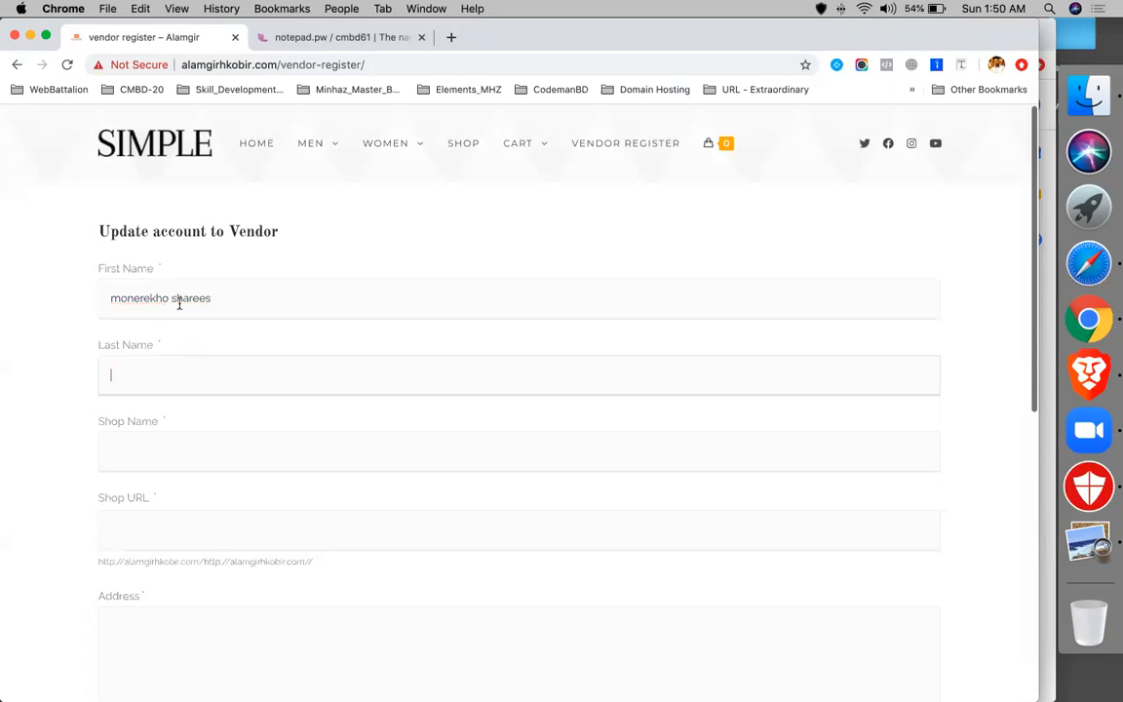
left_click(179, 304)
double_click(182, 304)
key("super+c")
key("BackSpace")
left_click(171, 385)
key("super+v")
- Fill the shop name with the vendor's first name
left_click(169, 452)
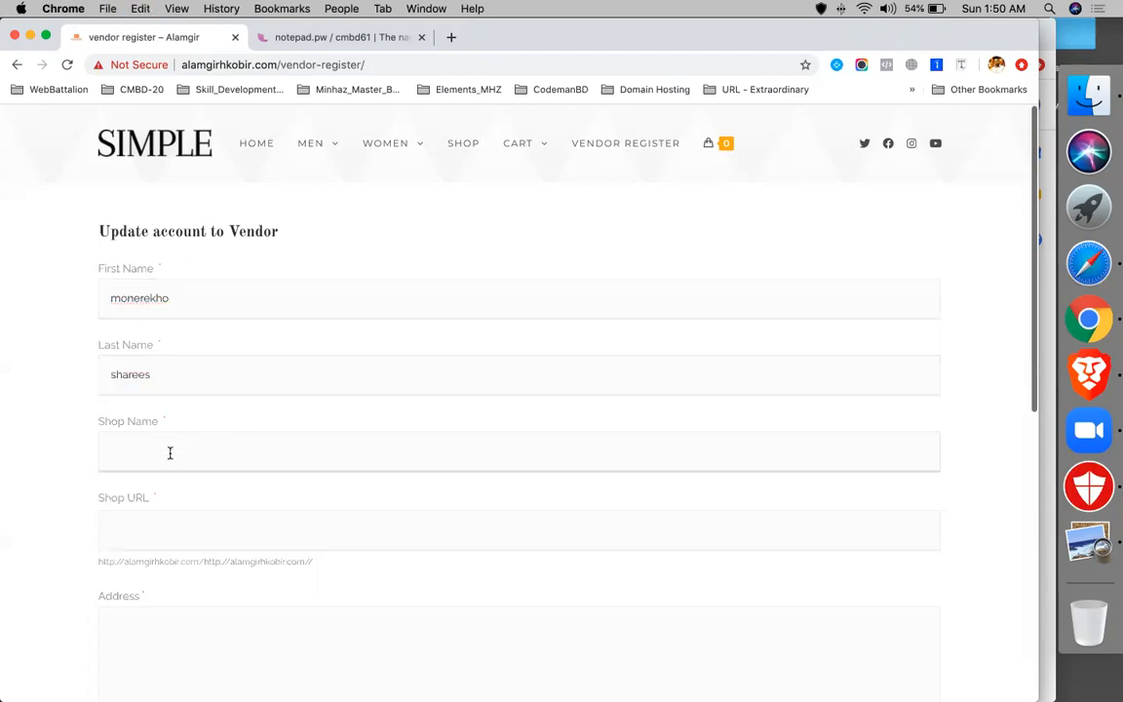
type("mne")
key("Tab")
left_click(243, 295)
key("super+a")
key("super+c")
left_click(167, 451)
key("super+a")
key("super+v")
- Append the vendor's last name to the shop name
key("Tab")
key("super+a")
left_click(167, 375)
key("super+a")
key("super+c")
left_click(221, 448)
key("super+v")
left_click(159, 532)
type(".com")
left_click(106, 528)
type("https")
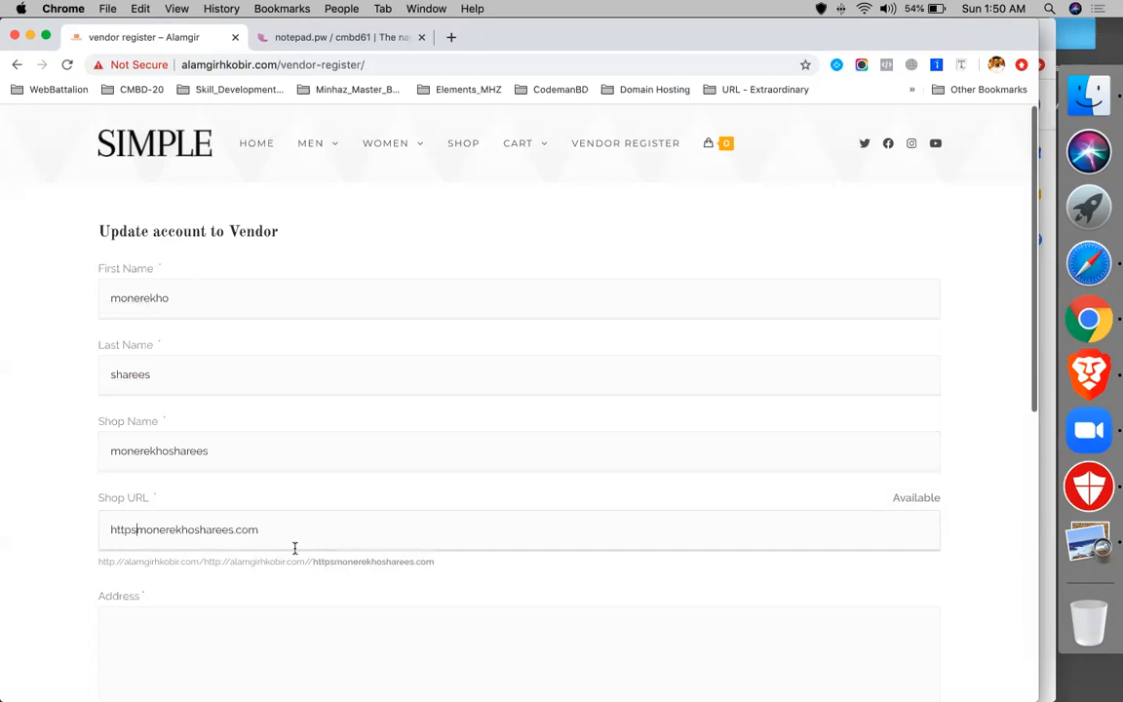
scroll(294, 548, "down", 2)
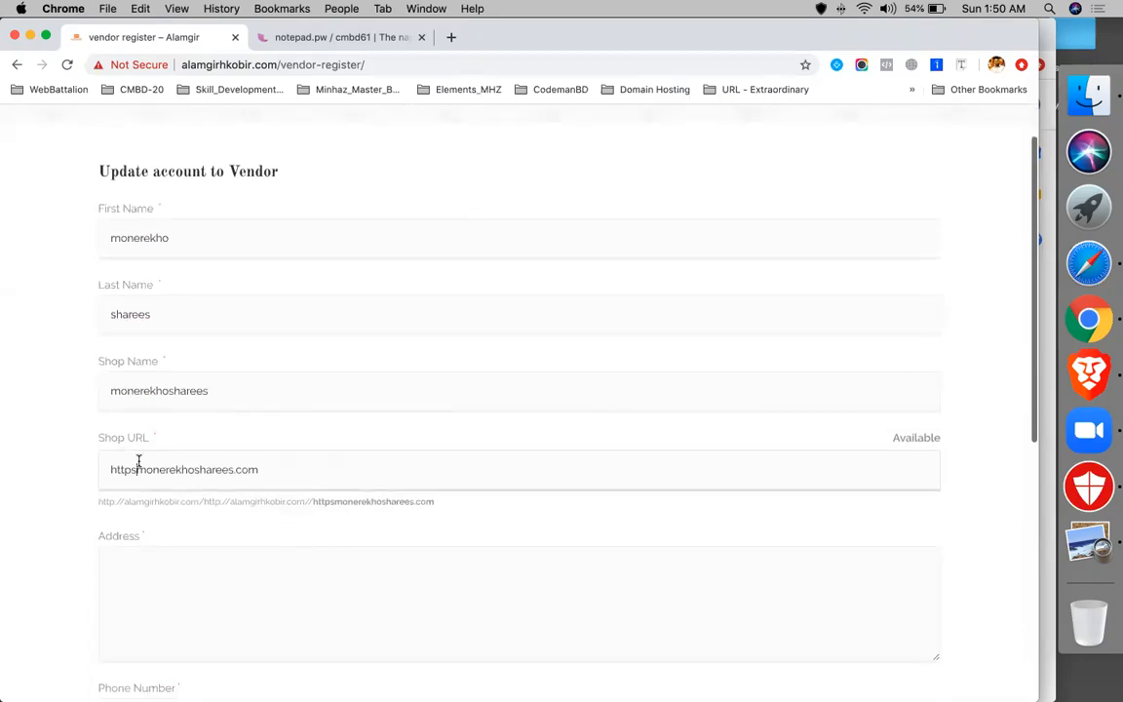
key("BackSpace")
key("BackSpace")
key("BackSpace")
key("BackSpace")
key("BackSpace")
type("www.")
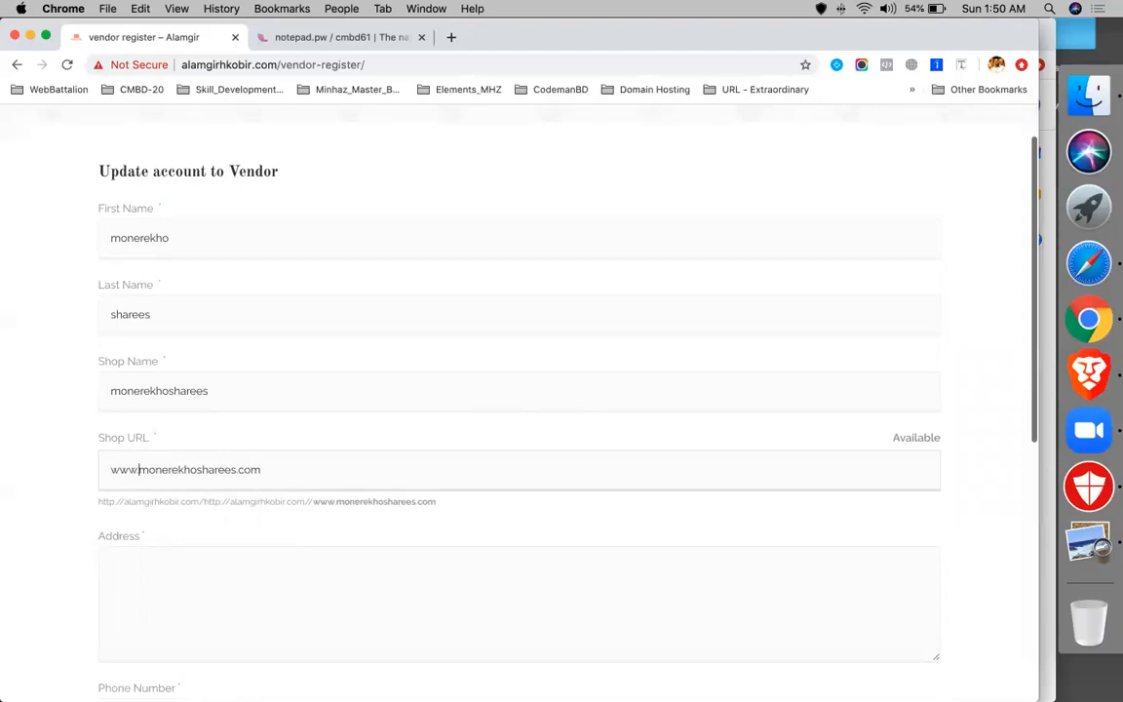
- Enter the shop address and phone number, then submit the vendor registration
left_click(135, 563)
scroll(135, 565, "down", 2)
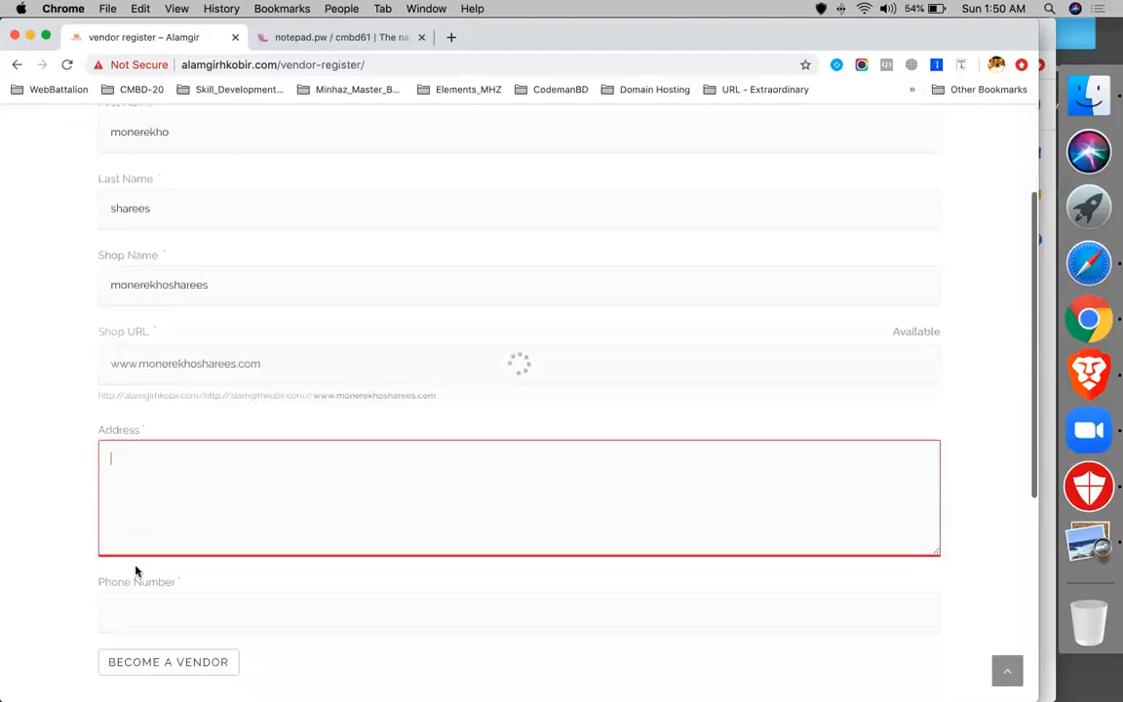
type("boshundhara city")
scroll(303, 489, "down", 3)
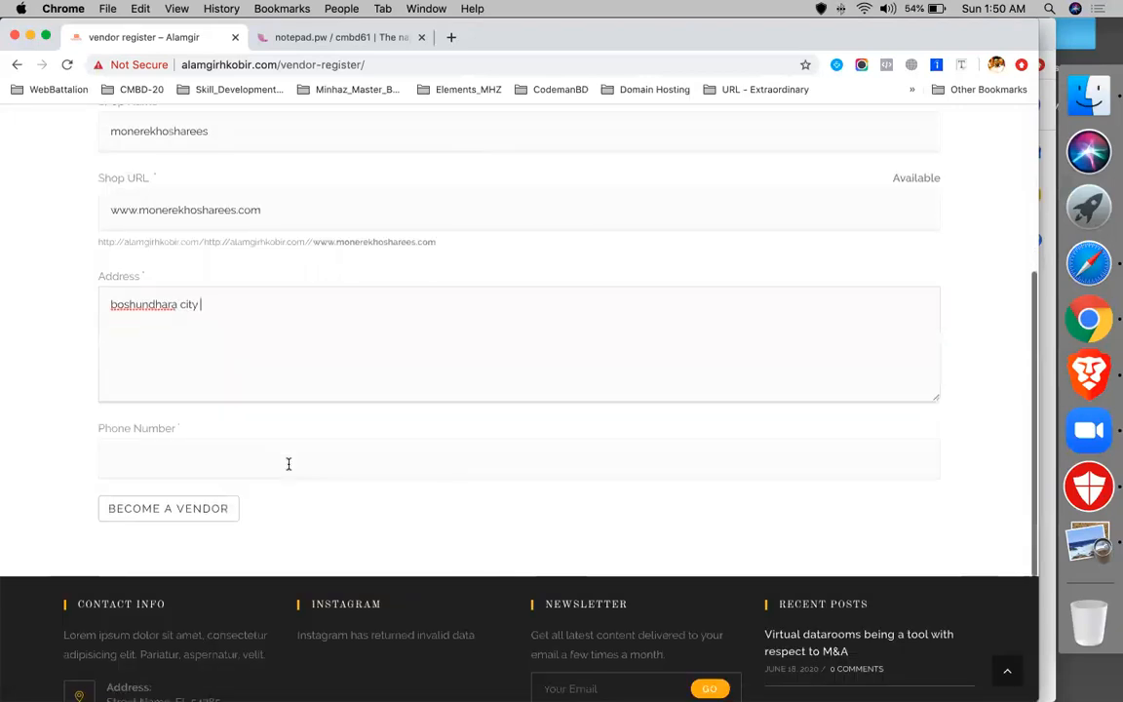
left_click(288, 464)
type("89790808")
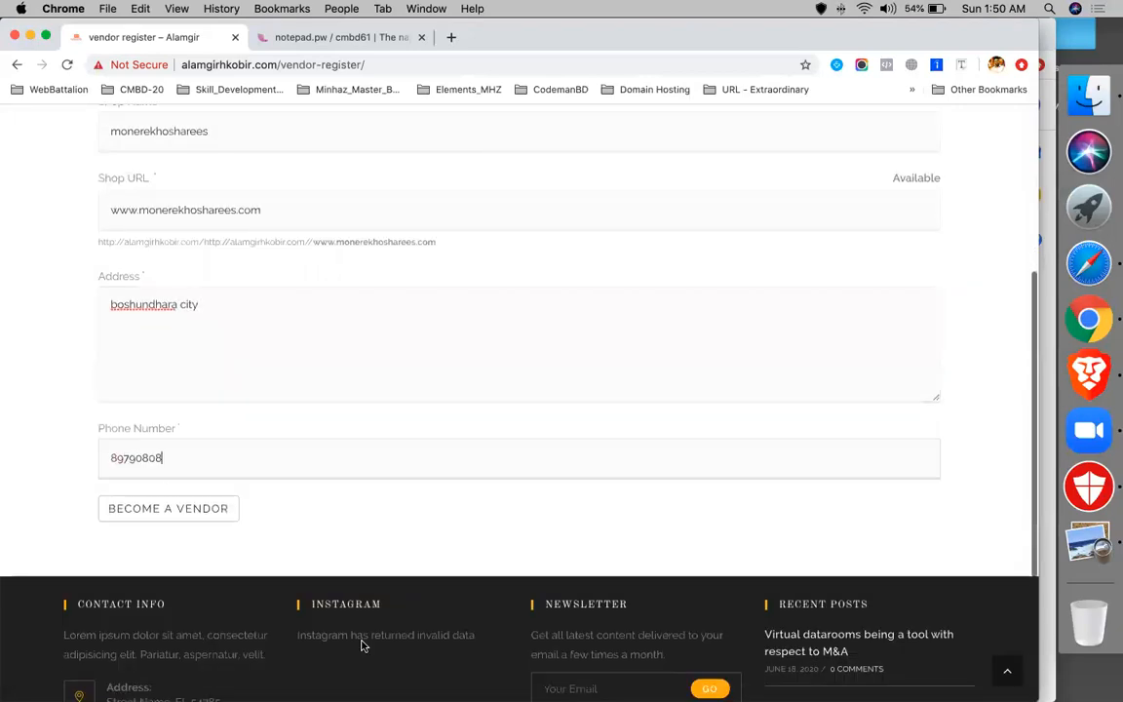
left_click(151, 512)
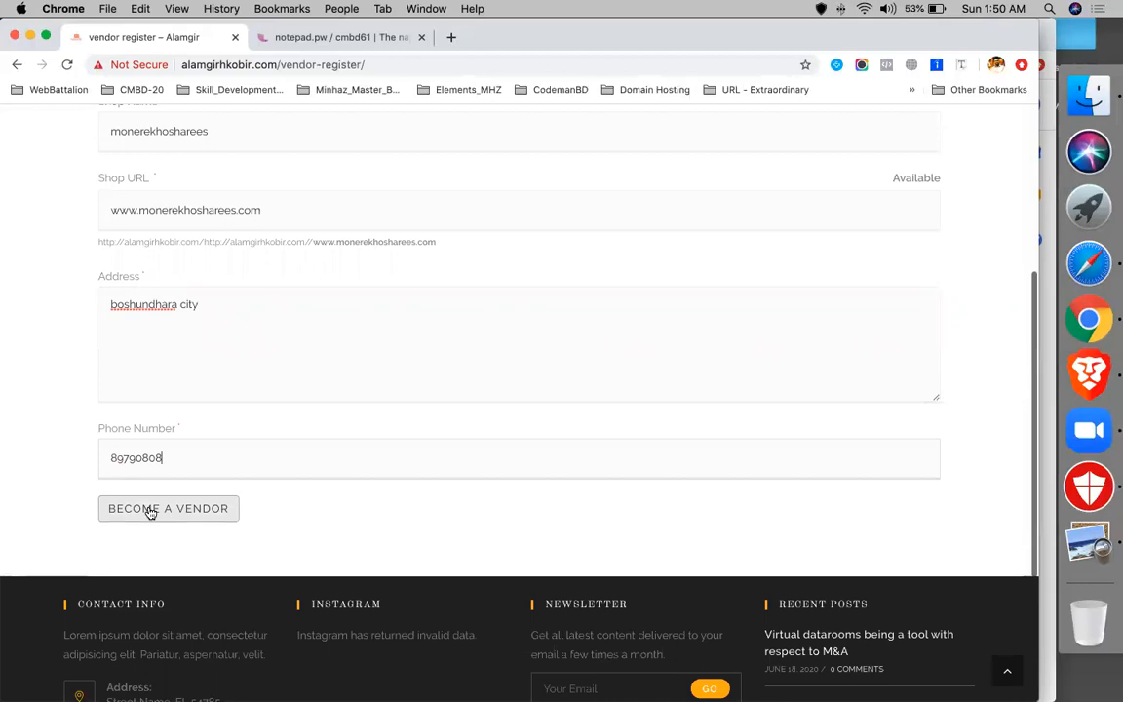
left_click(152, 512)
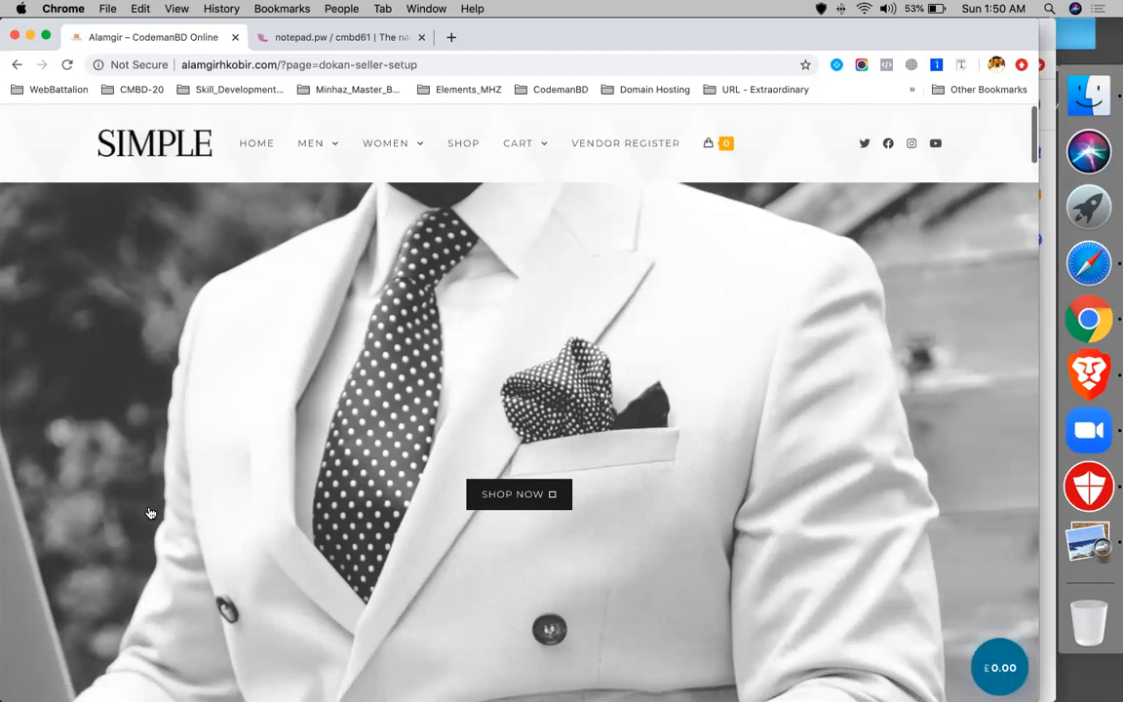
- Reopen the blank Vendor Register form from the site menu
scroll(499, 376, "down", 10)
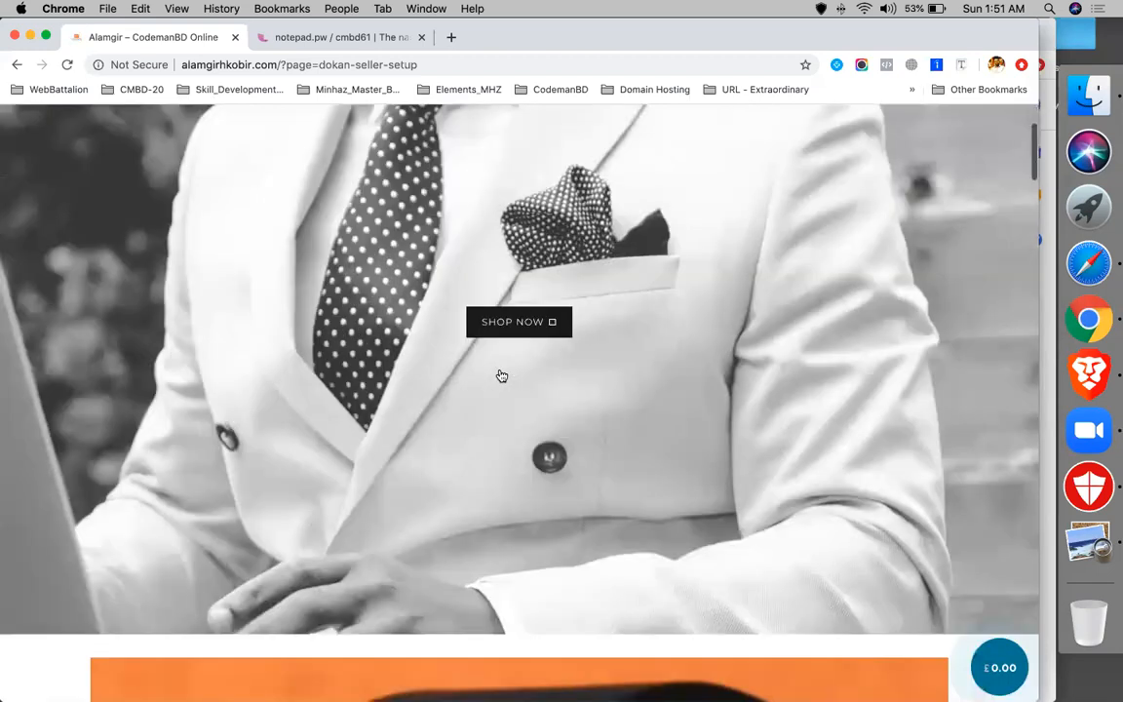
scroll(499, 376, "up", 10)
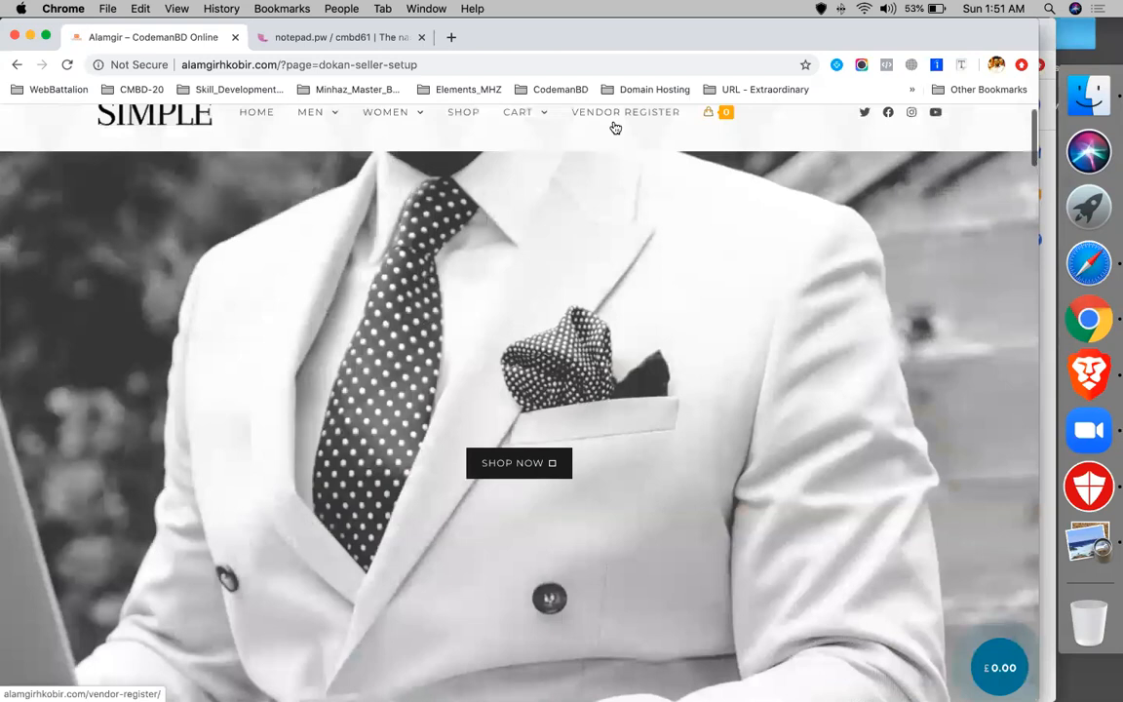
left_click(667, 120)
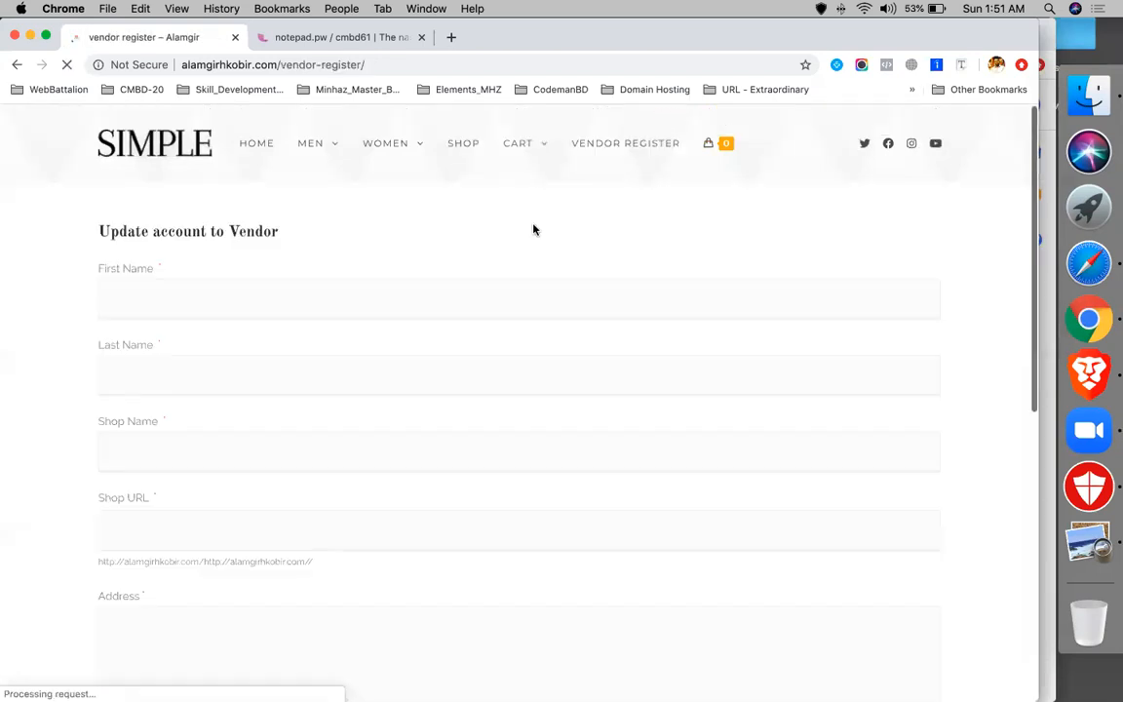
scroll(413, 288, "down", 5)
scroll(413, 288, "up", 5)
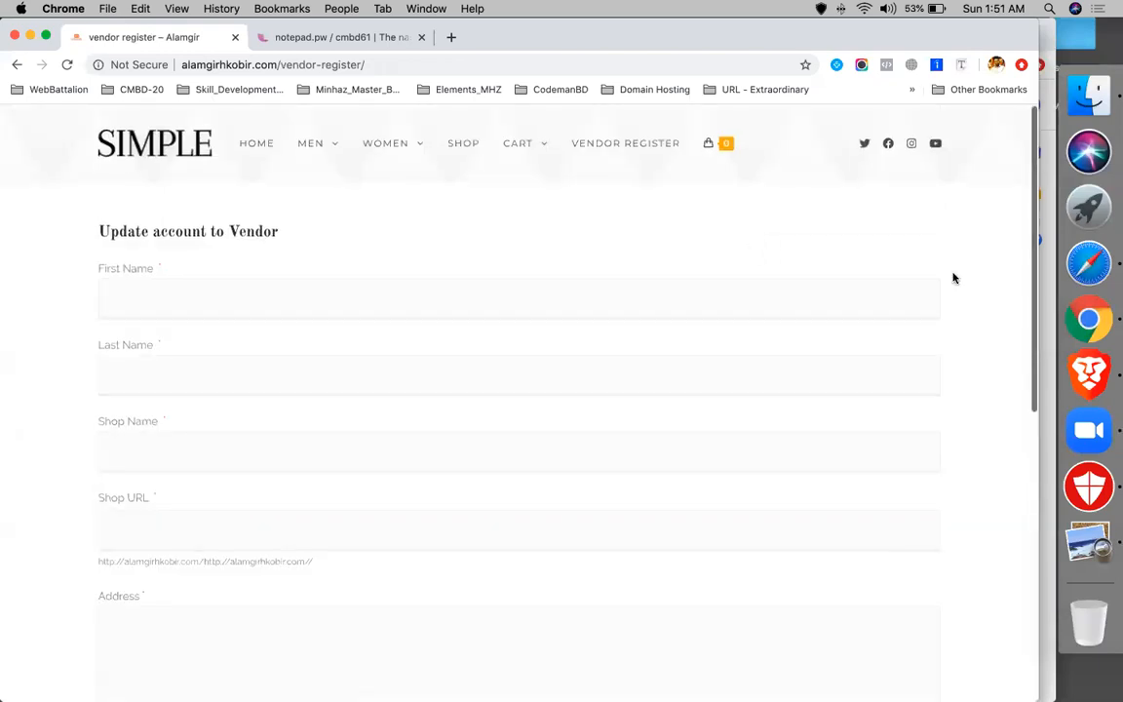
- Switch to Safari and open the Vendor Register form
left_click(1076, 276)
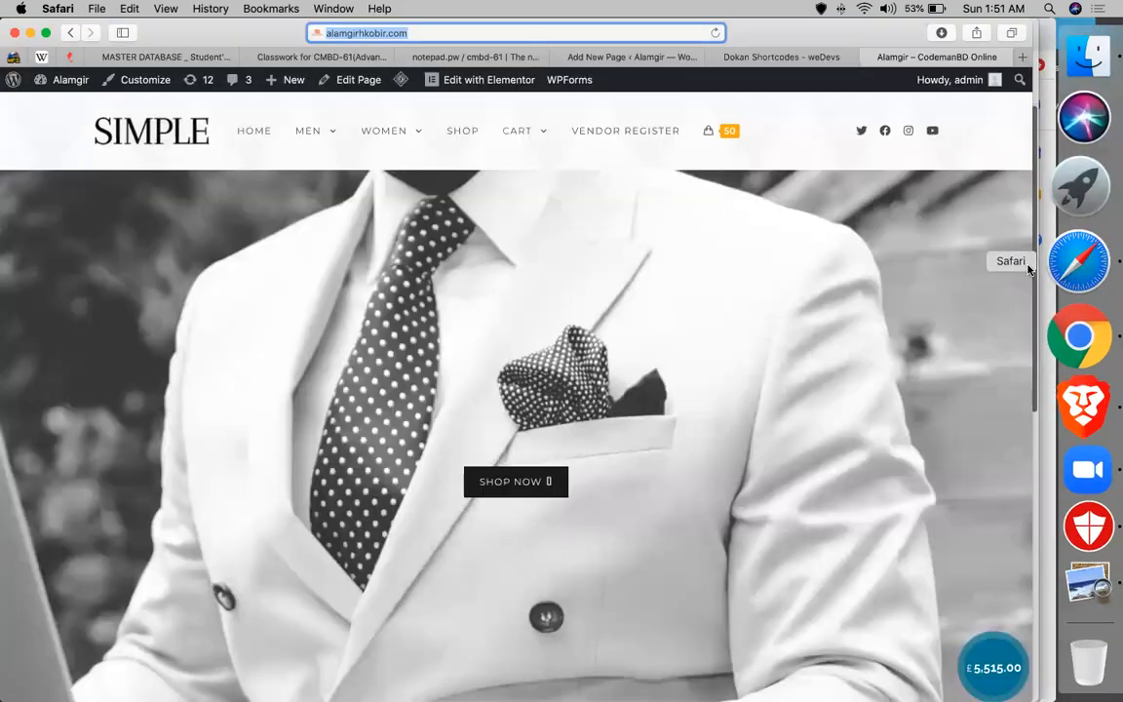
left_click(624, 139)
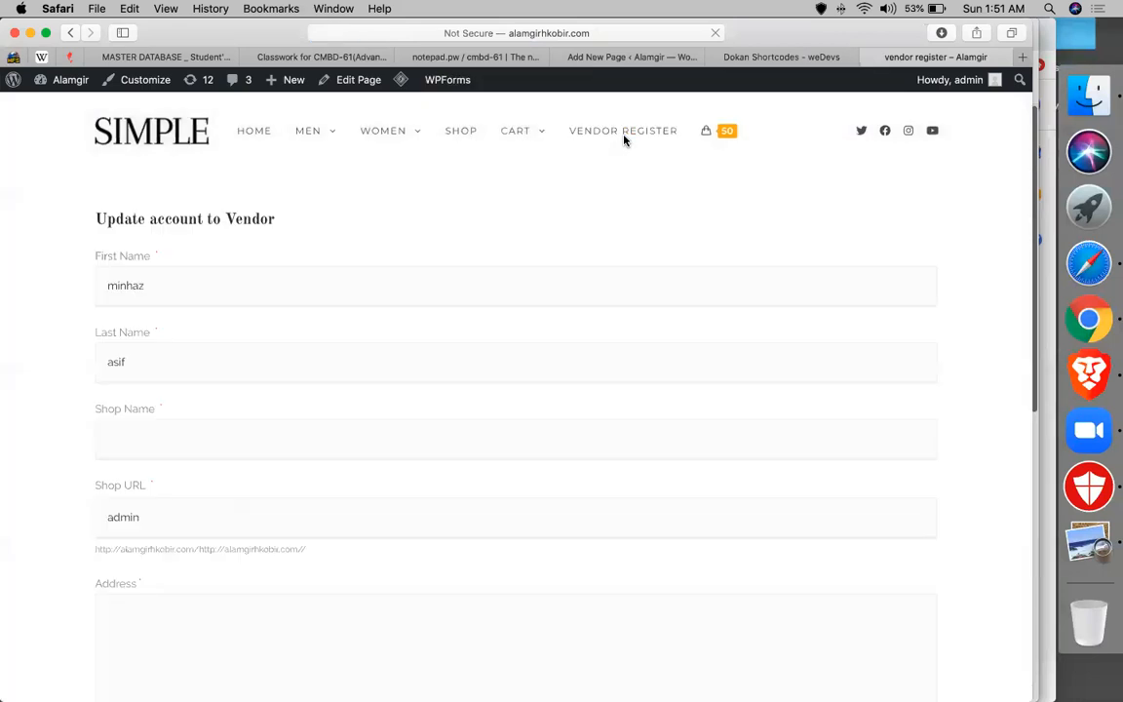
scroll(228, 363, "down", 3)
double_click(224, 363)
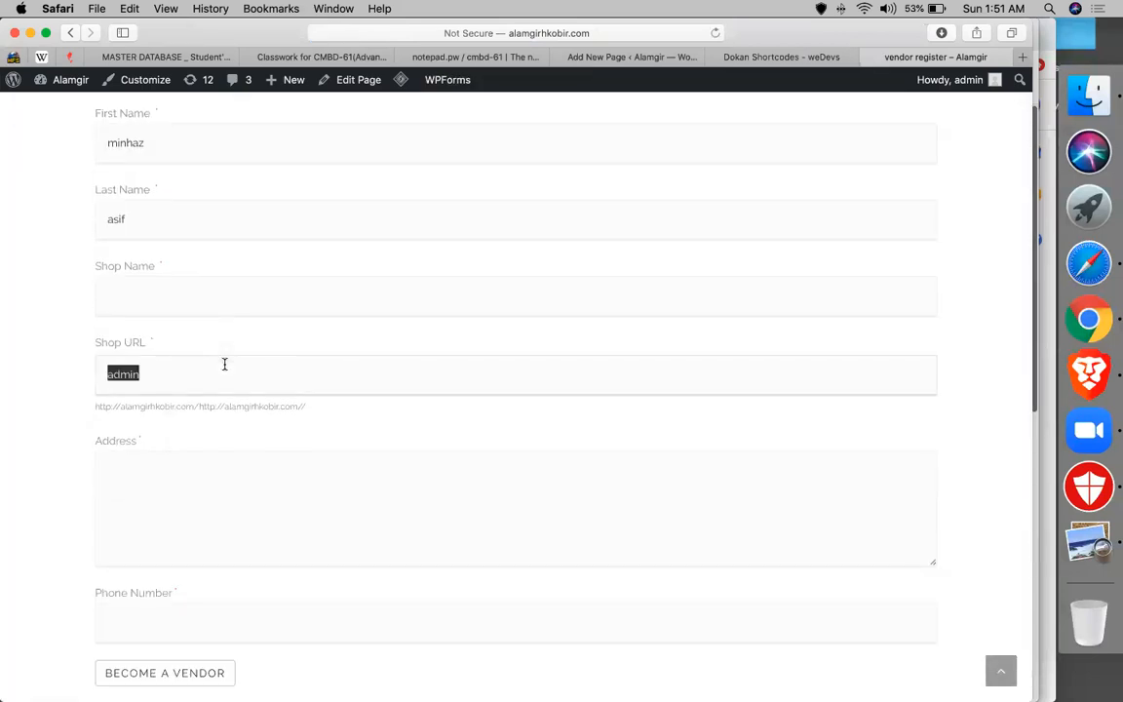
scroll(224, 363, "up", 2)
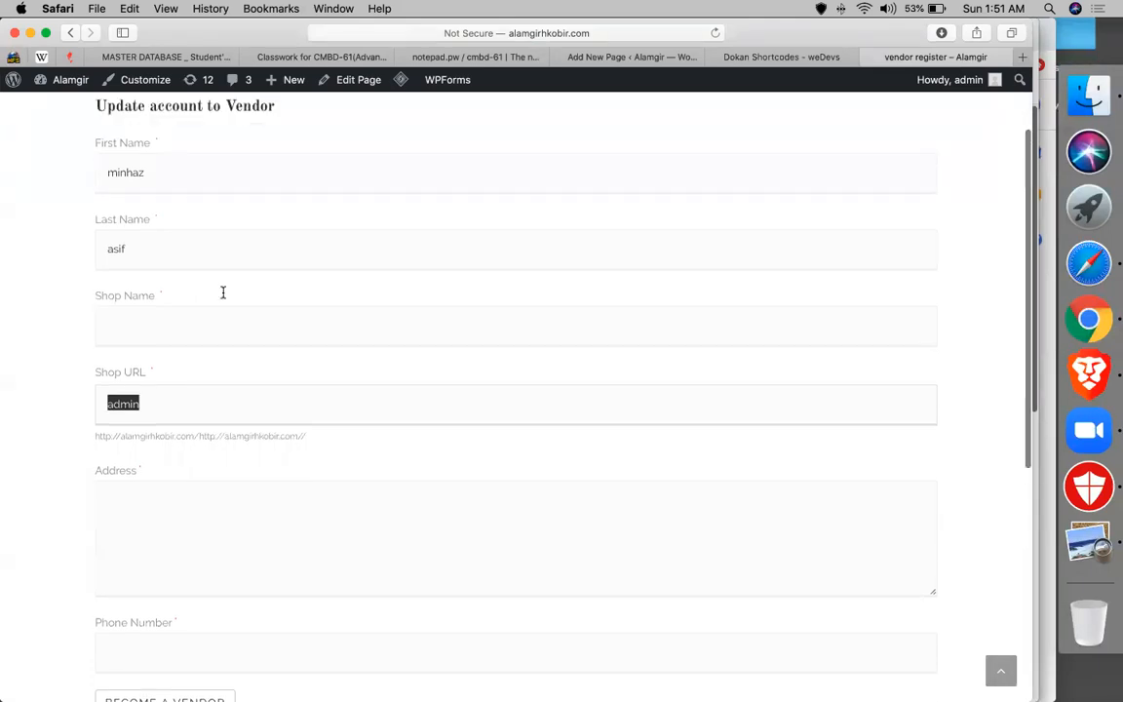
- Enter the new vendor's name and reuse it as the shop name
left_click(217, 214)
key("super+a")
type("gausia ")
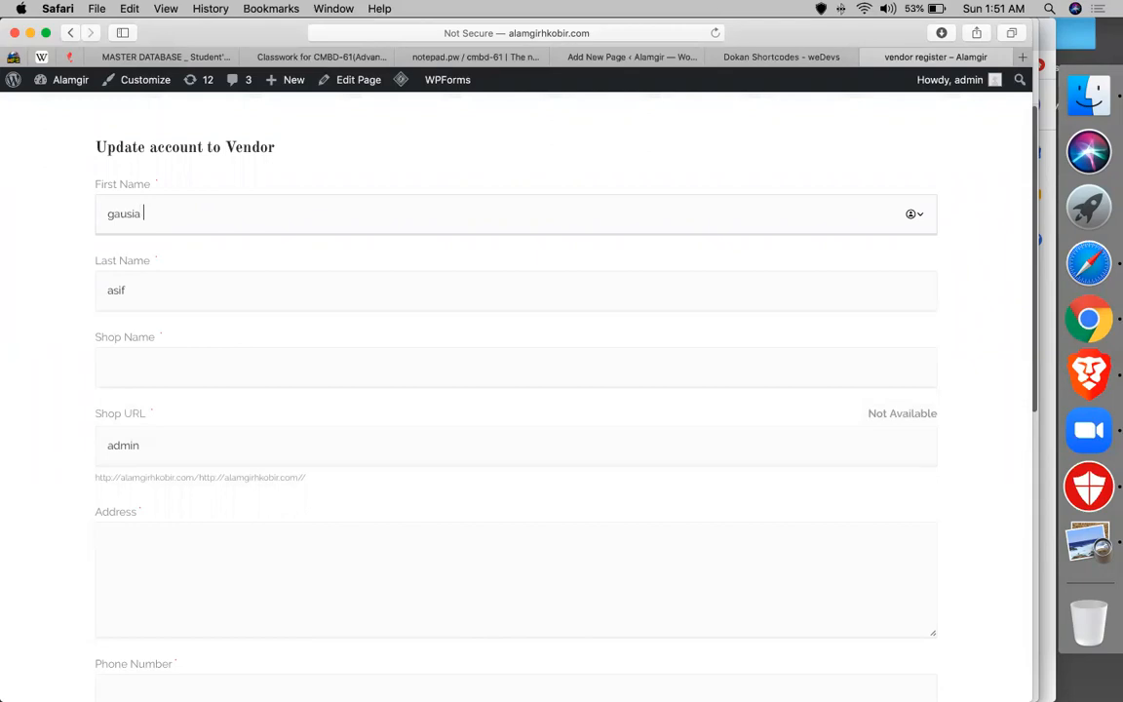
type("sharees")
key("super+a")
key("super+c")
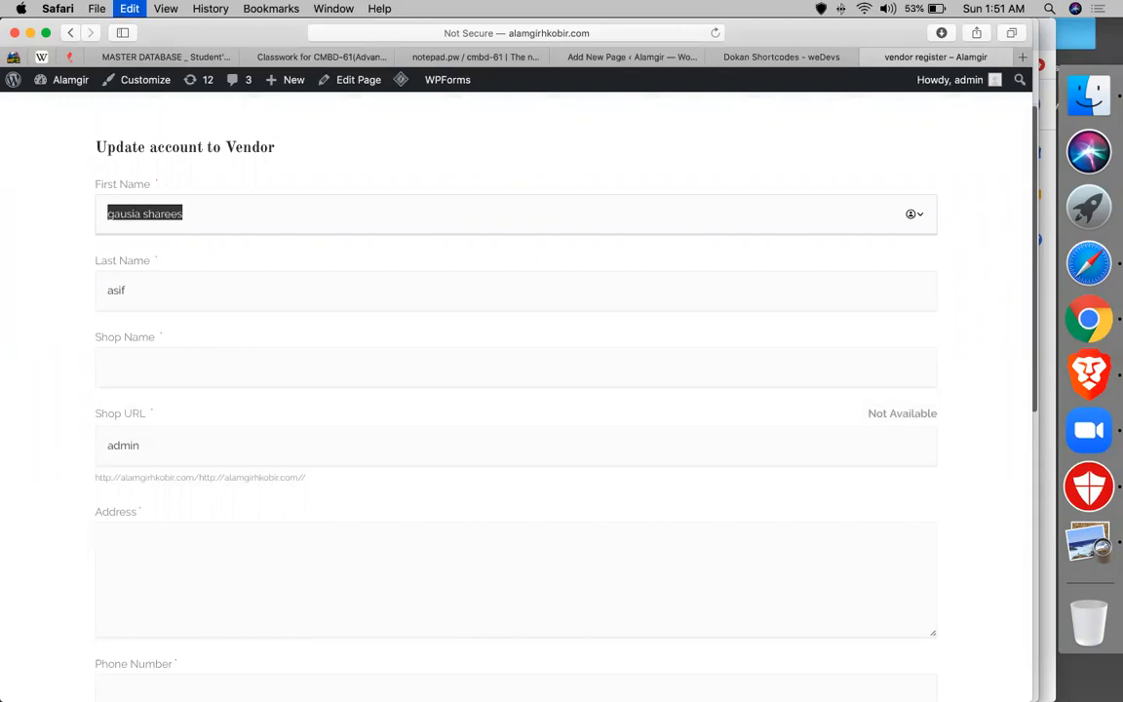
left_click(168, 282)
left_click(140, 351)
key("super+v")
left_click(150, 444)
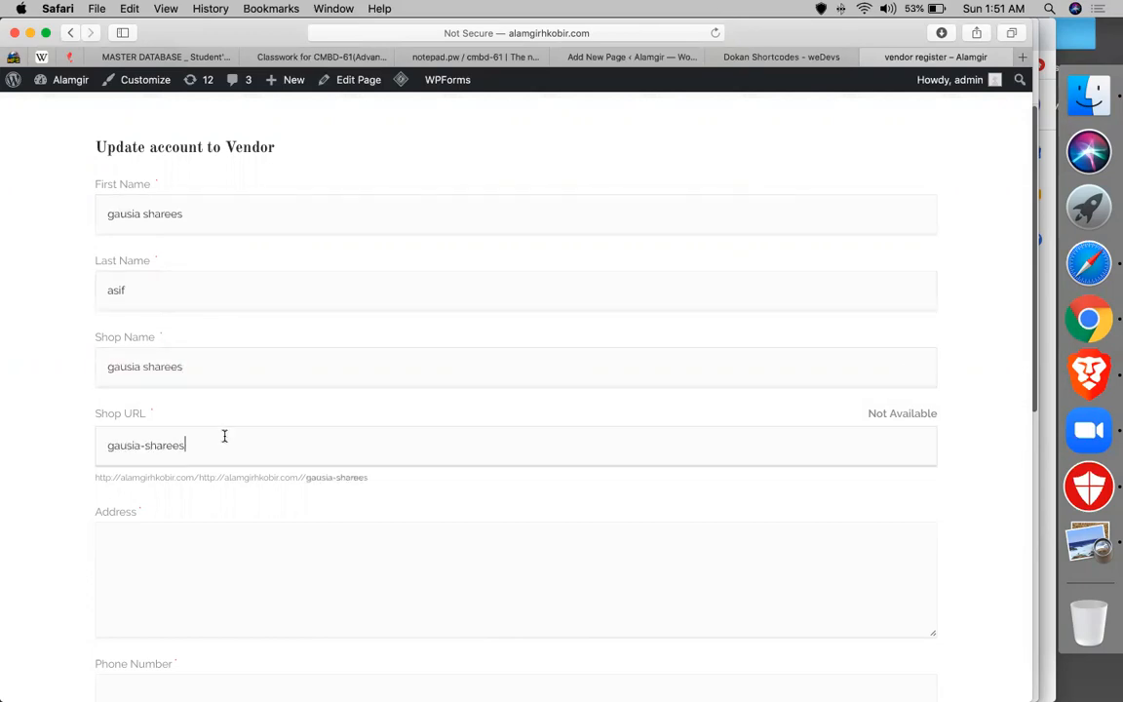
type(".com")
left_click(108, 444)
type("www.")
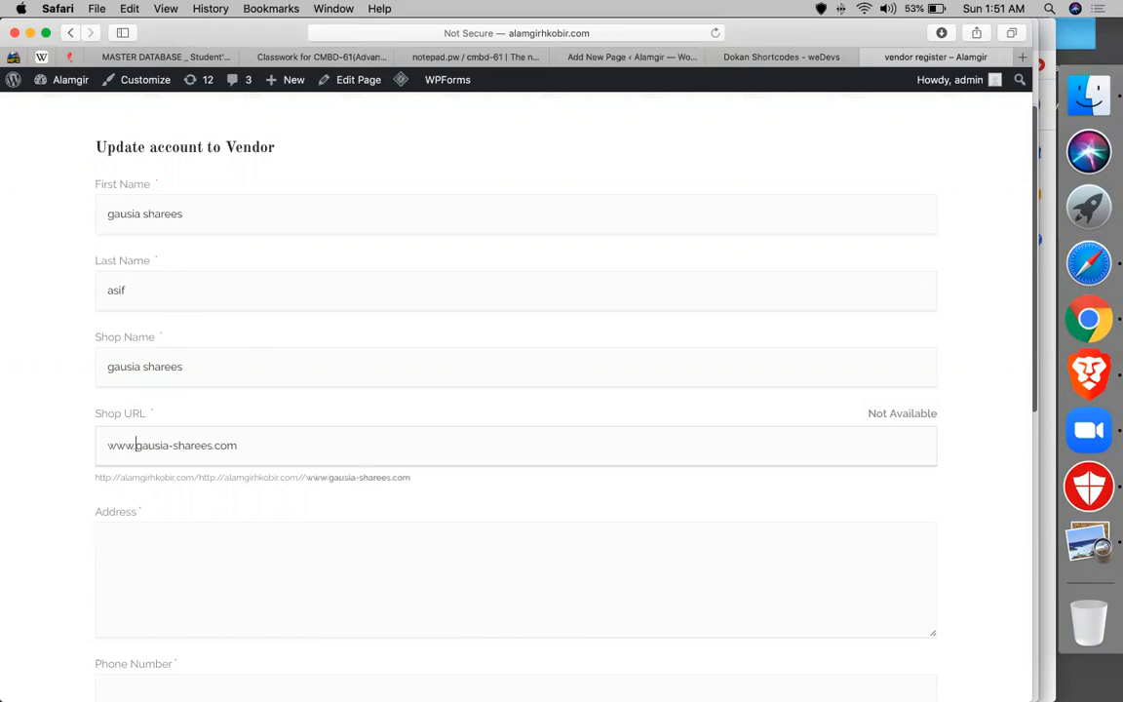
key("BackSpace")
key("BackSpace")
key("BackSpace")
key("BackSpace")
type("https")
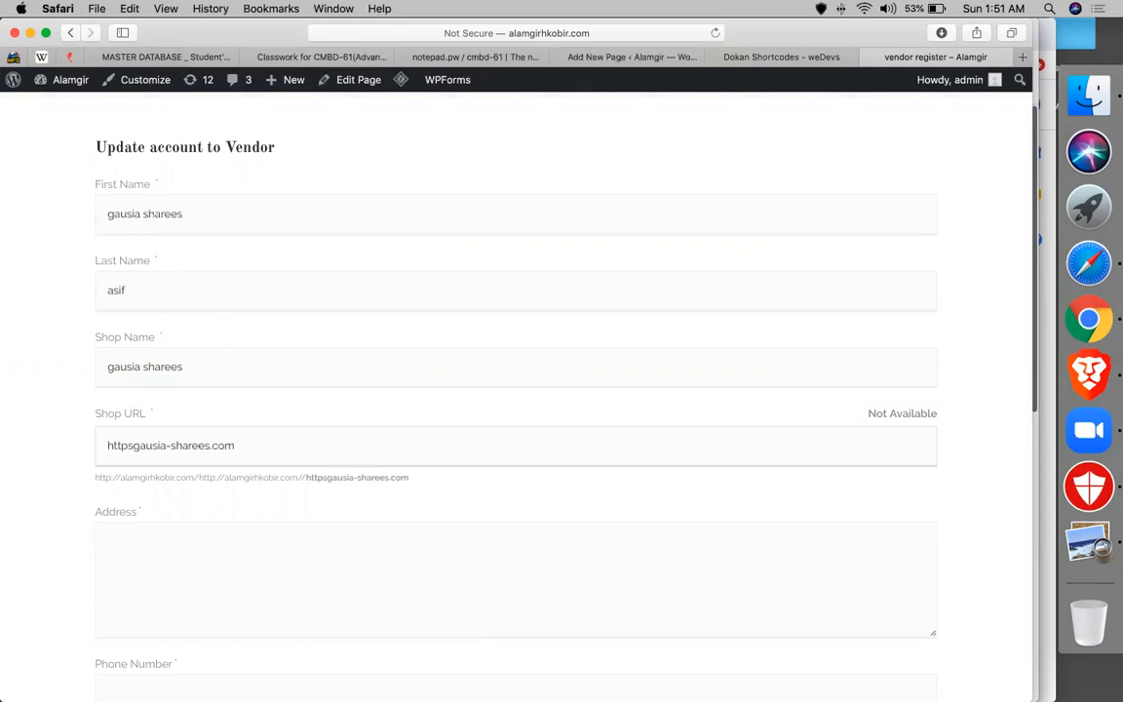
left_click(312, 436)
key("super+a")
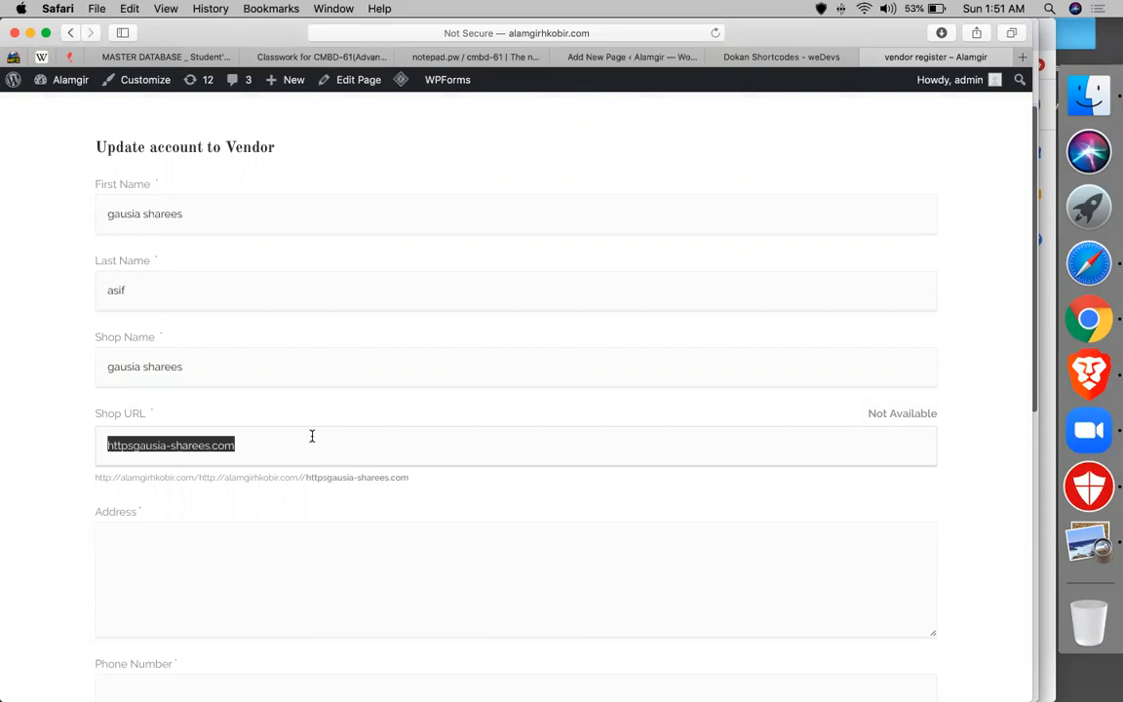
key("BackSpace")
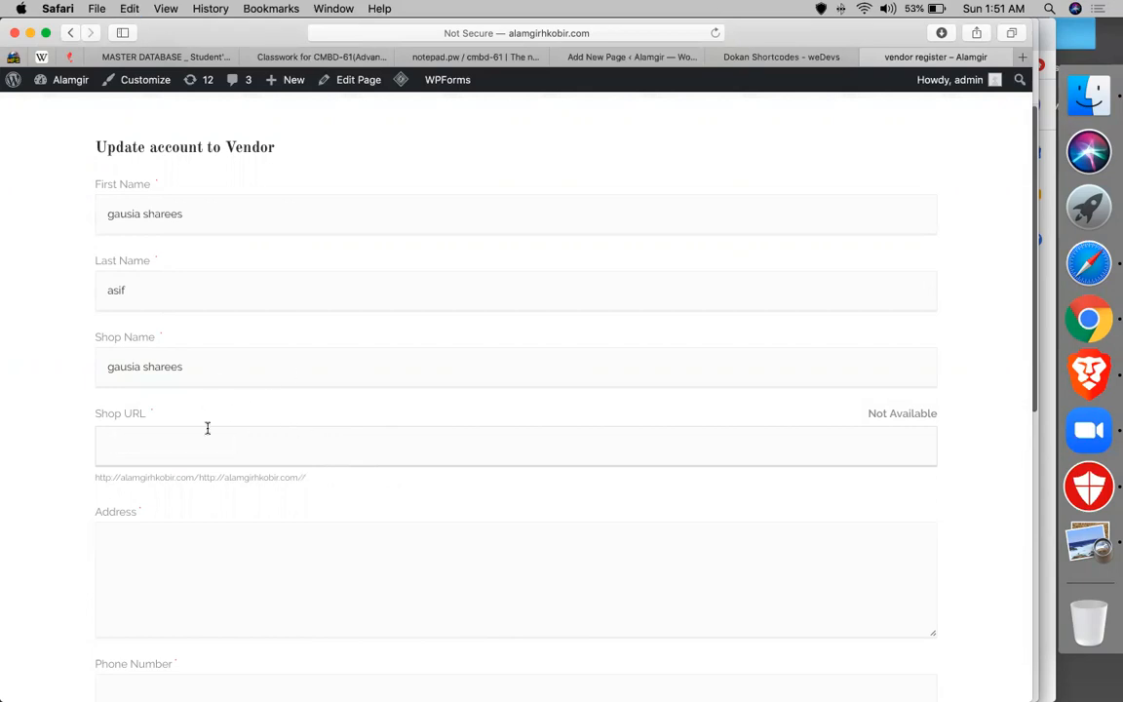
- Enter an address and split the vendor's name into separate first and last names
left_click(171, 523)
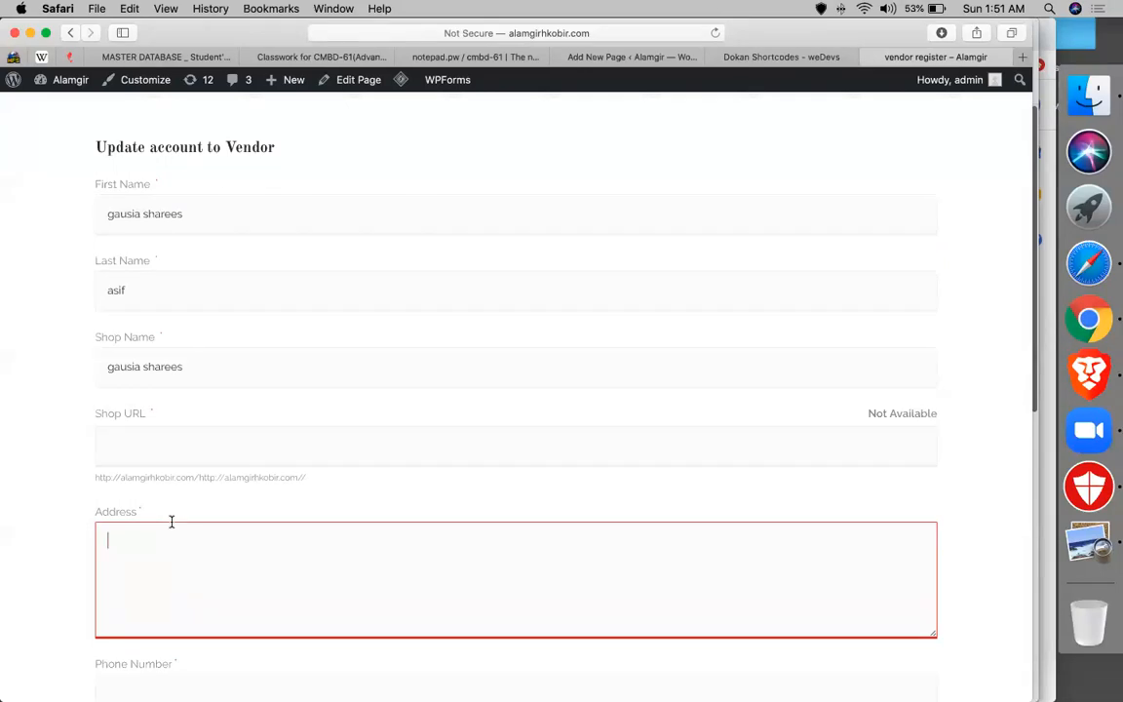
type("tausif")
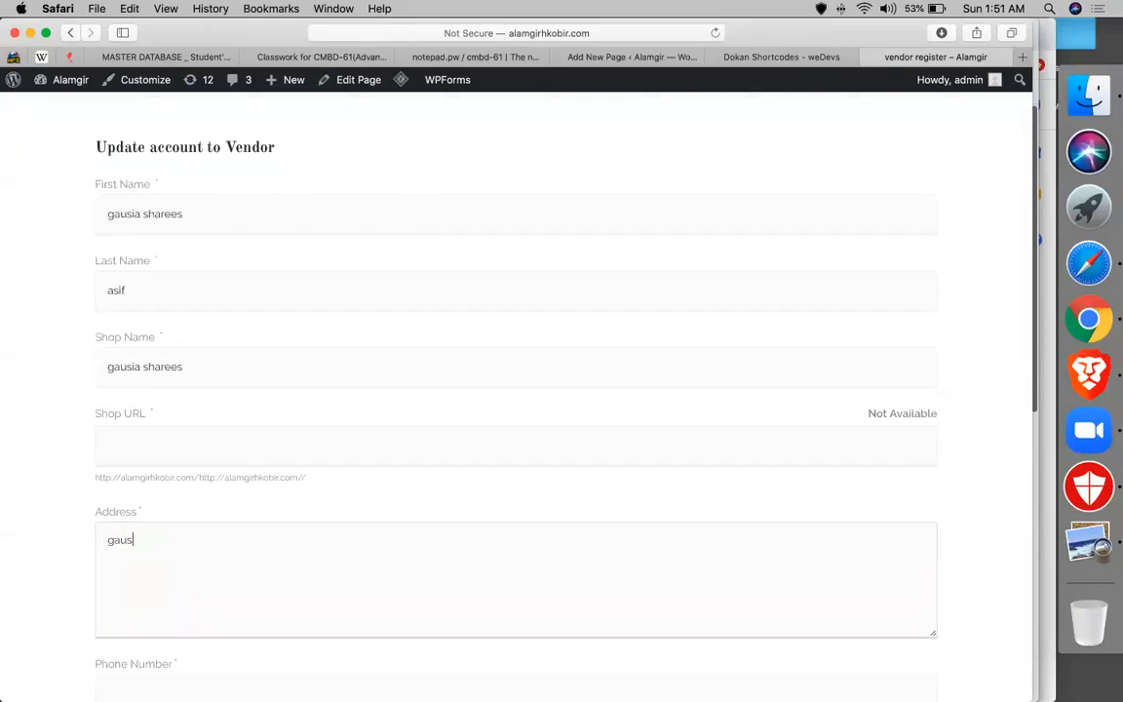
left_click(321, 353)
double_click(130, 289)
double_click(166, 214)
key("super+c")
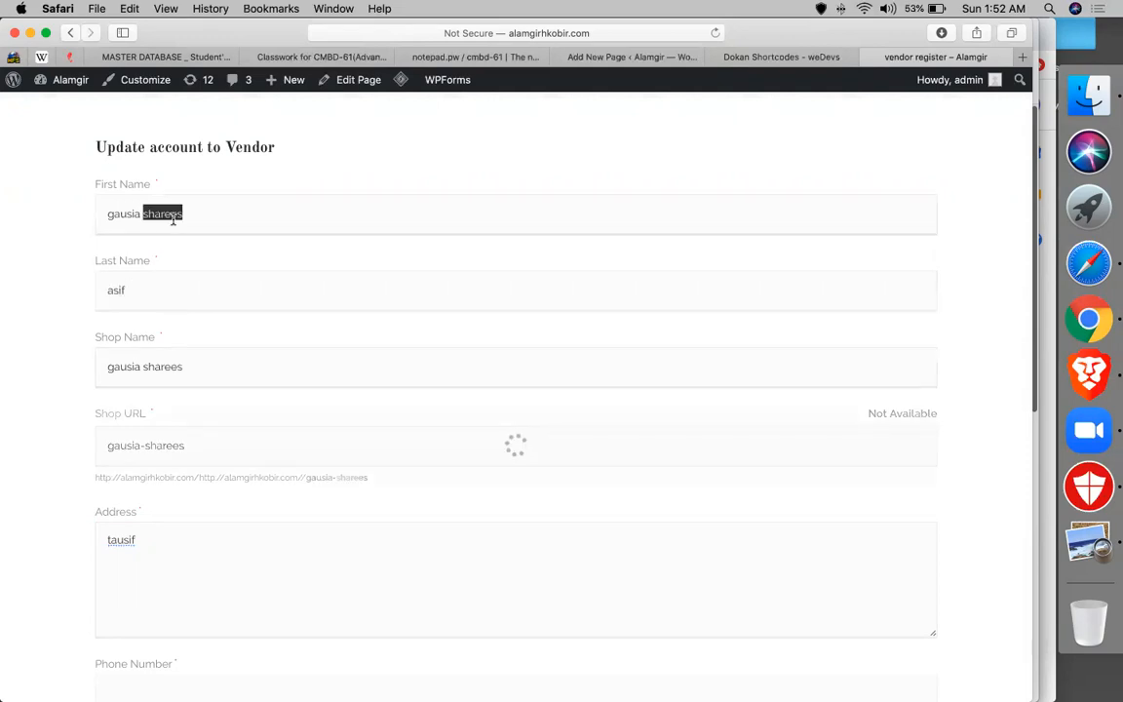
key("BackSpace")
double_click(143, 282)
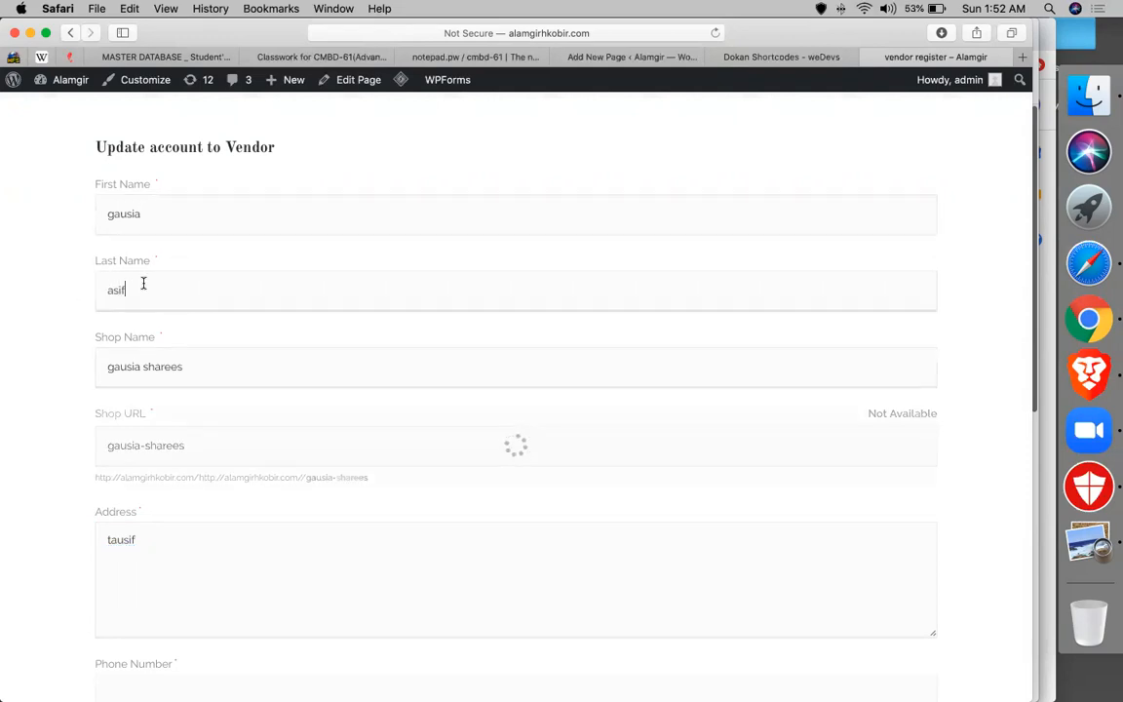
key("super+v")
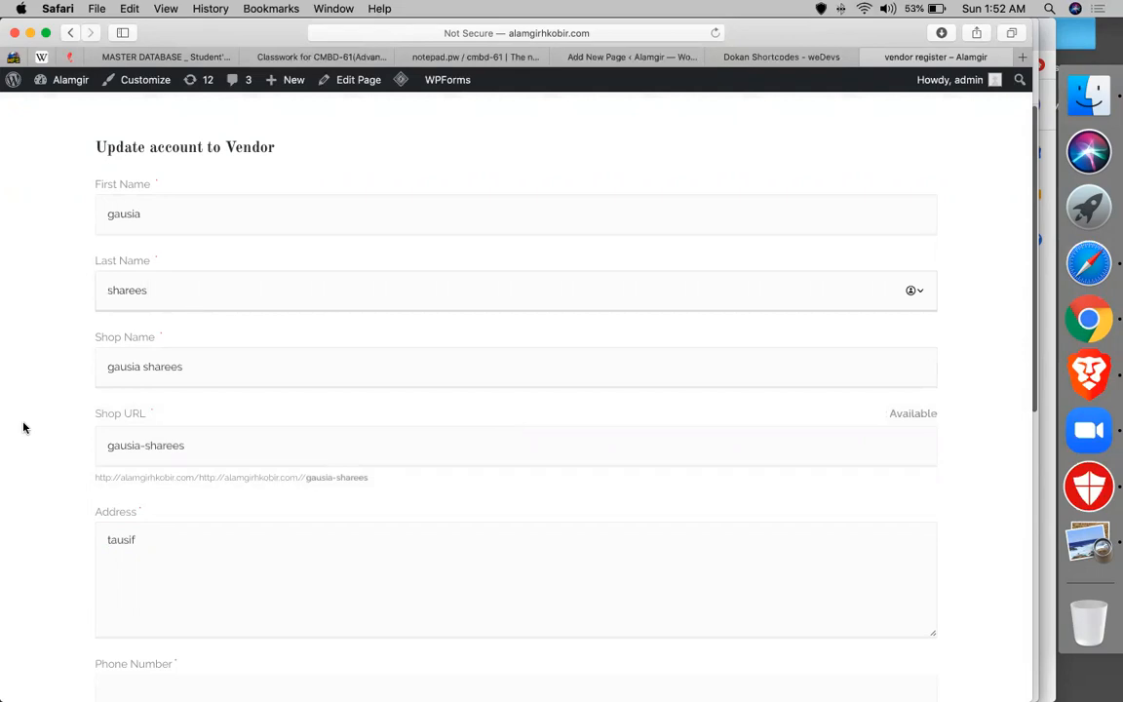
- Enter the phone number and retype the address
scroll(24, 426, "down", 5)
left_click(137, 466)
type("989898080")
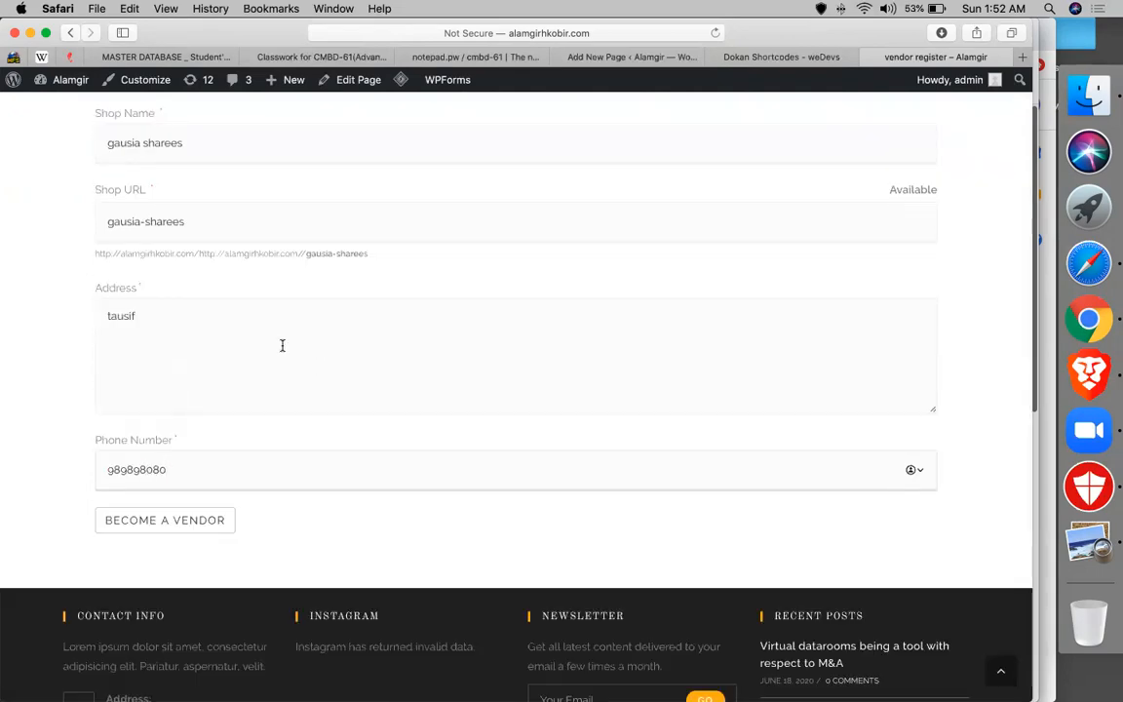
double_click(220, 328)
type("g")
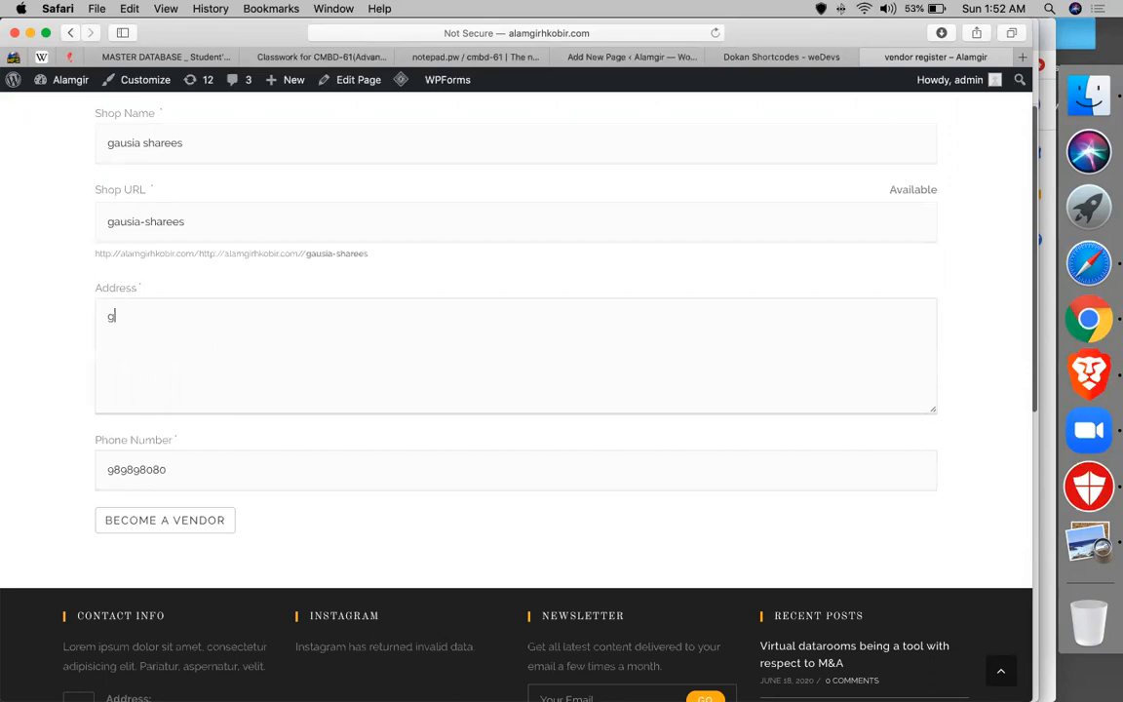
type("ausia")
- Submit the registration and complete the store address step of the setup wizard
left_click(213, 526)
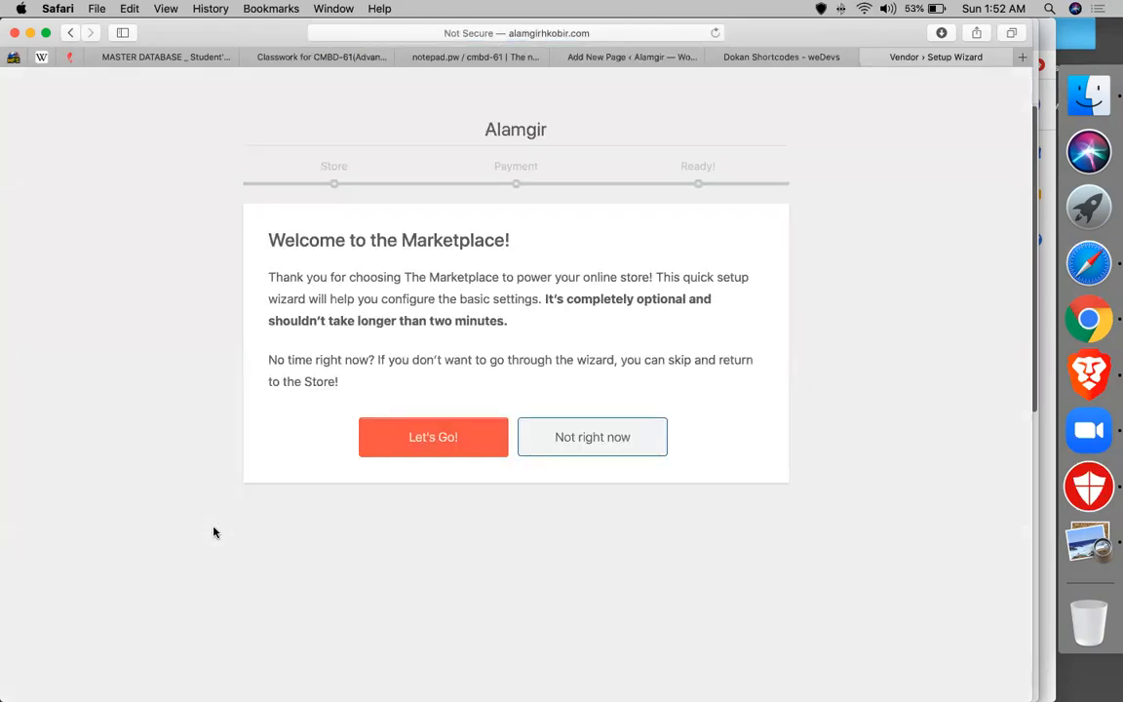
left_click(437, 441)
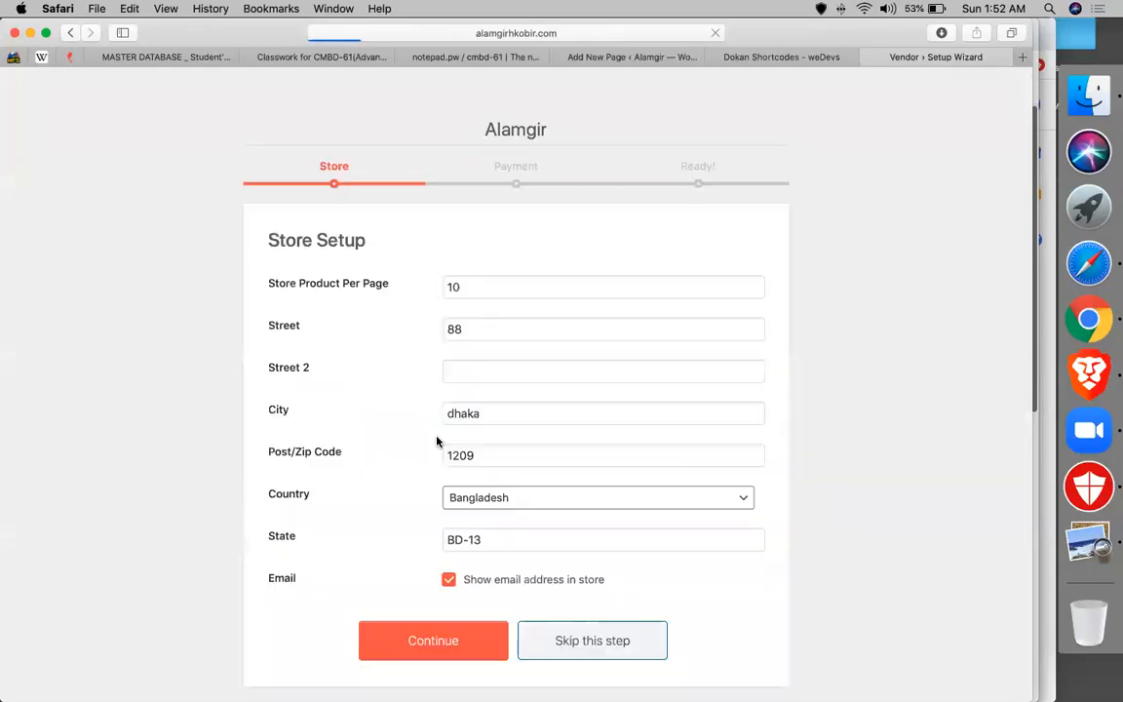
double_click(531, 283)
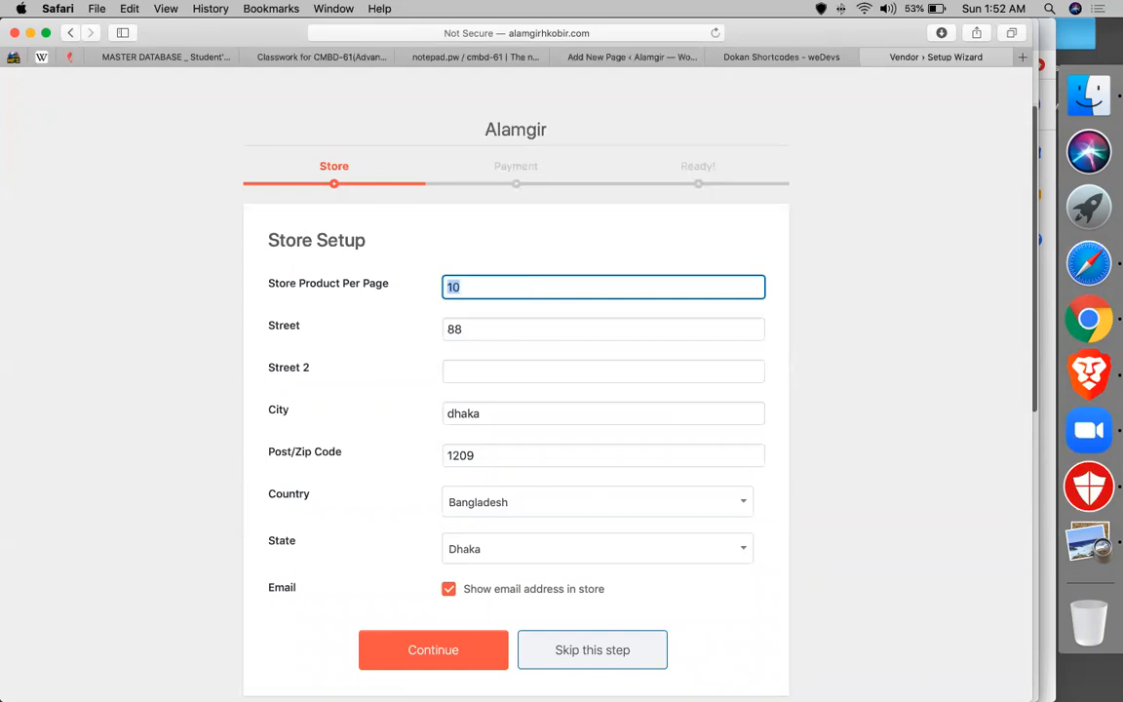
double_click(517, 328)
type("dh")
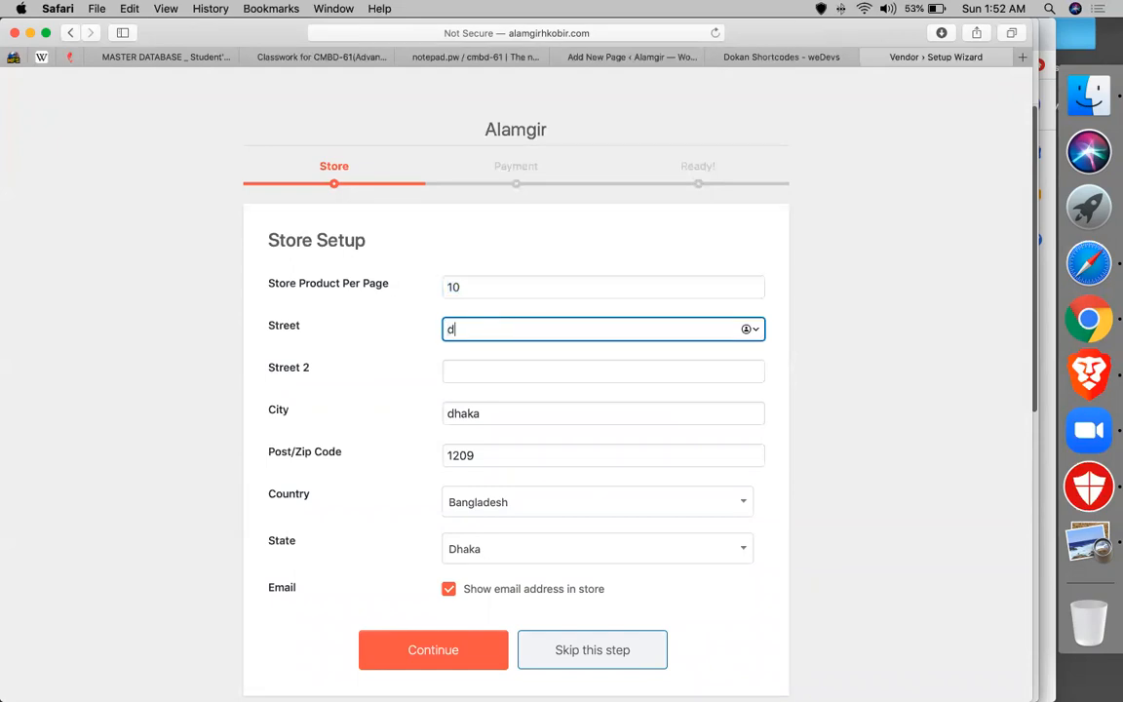
key("BackSpace")
key("BackSpace")
type("gausia")
left_click(499, 454)
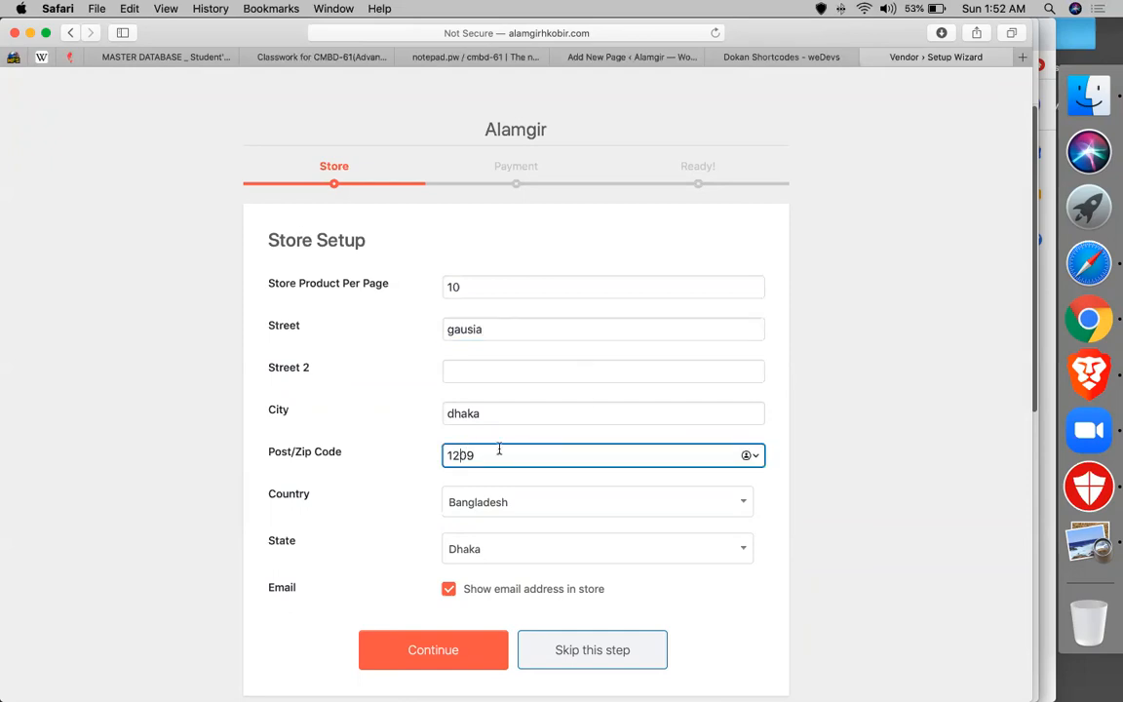
scroll(413, 439, "down", 1)
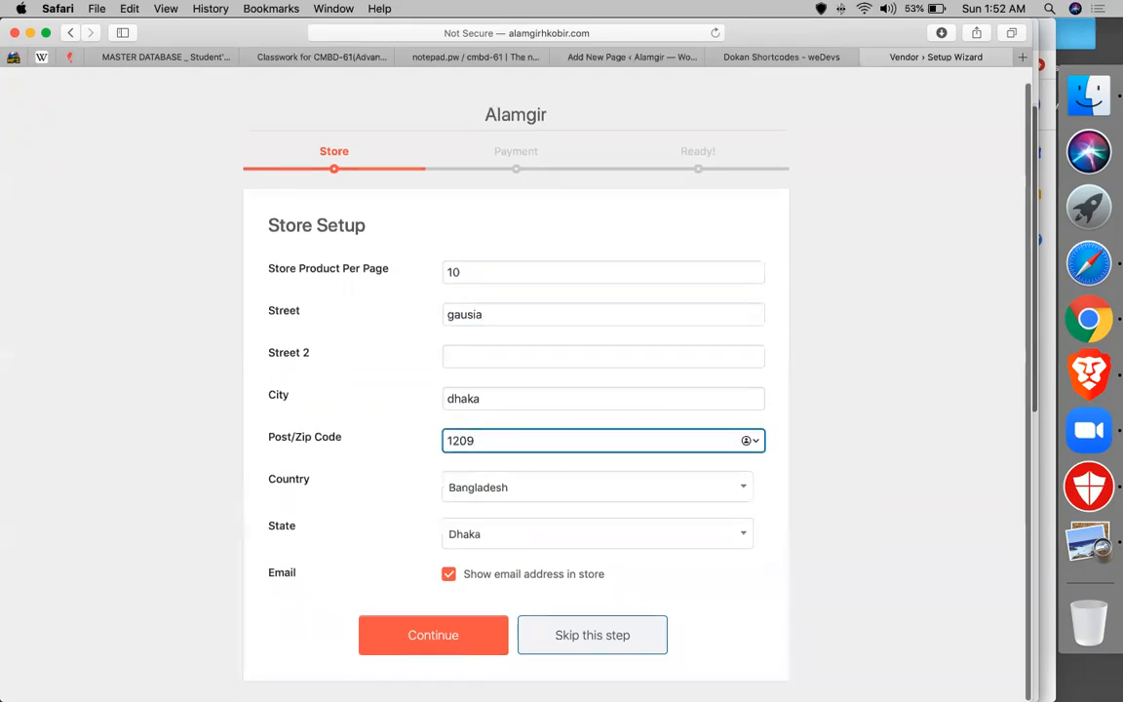
left_click(413, 638)
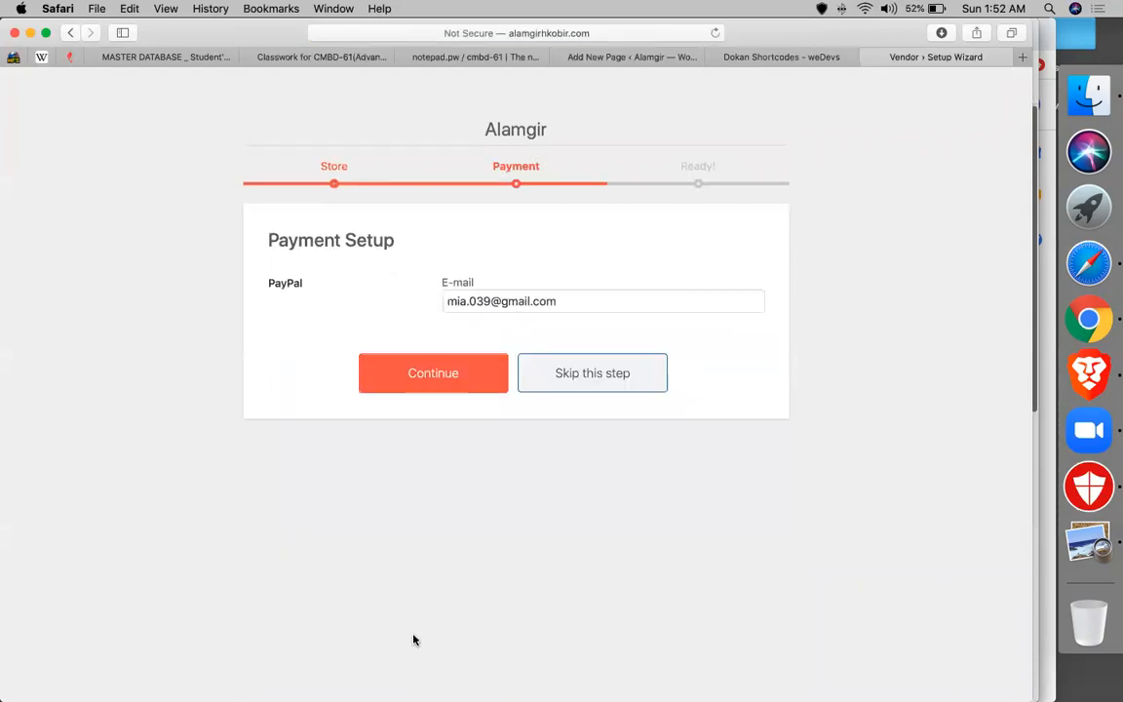
- Confirm the PayPal payment e-mail and open the new store dashboard
triple_click(541, 301)
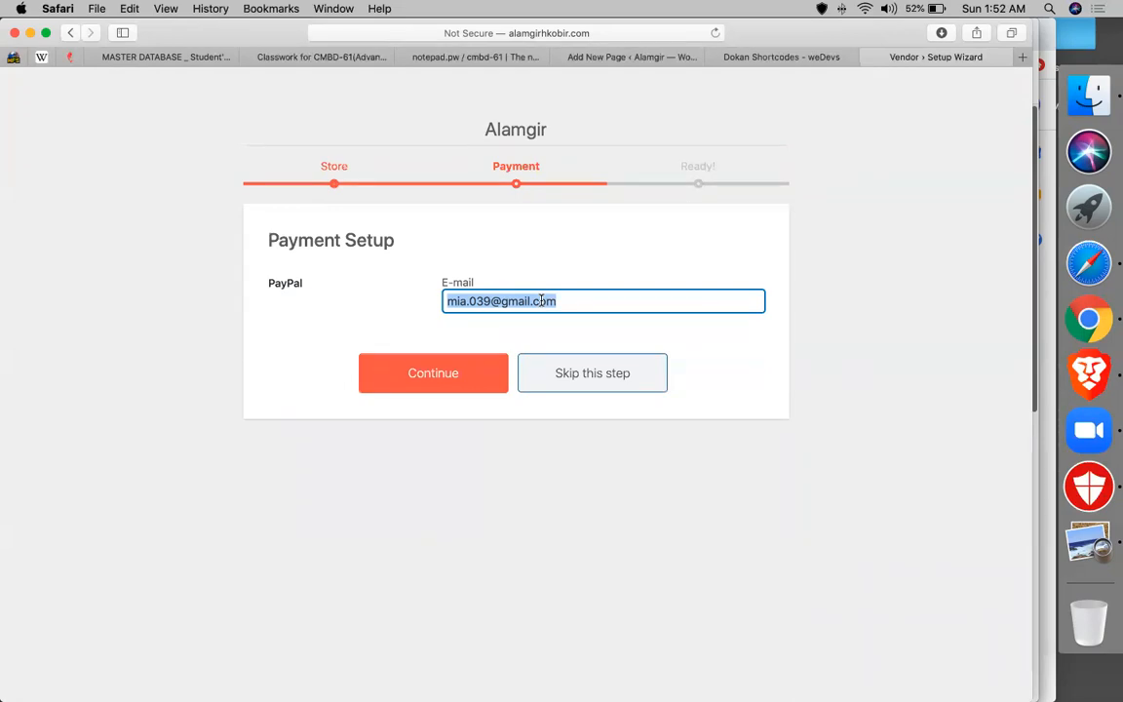
left_click(424, 360)
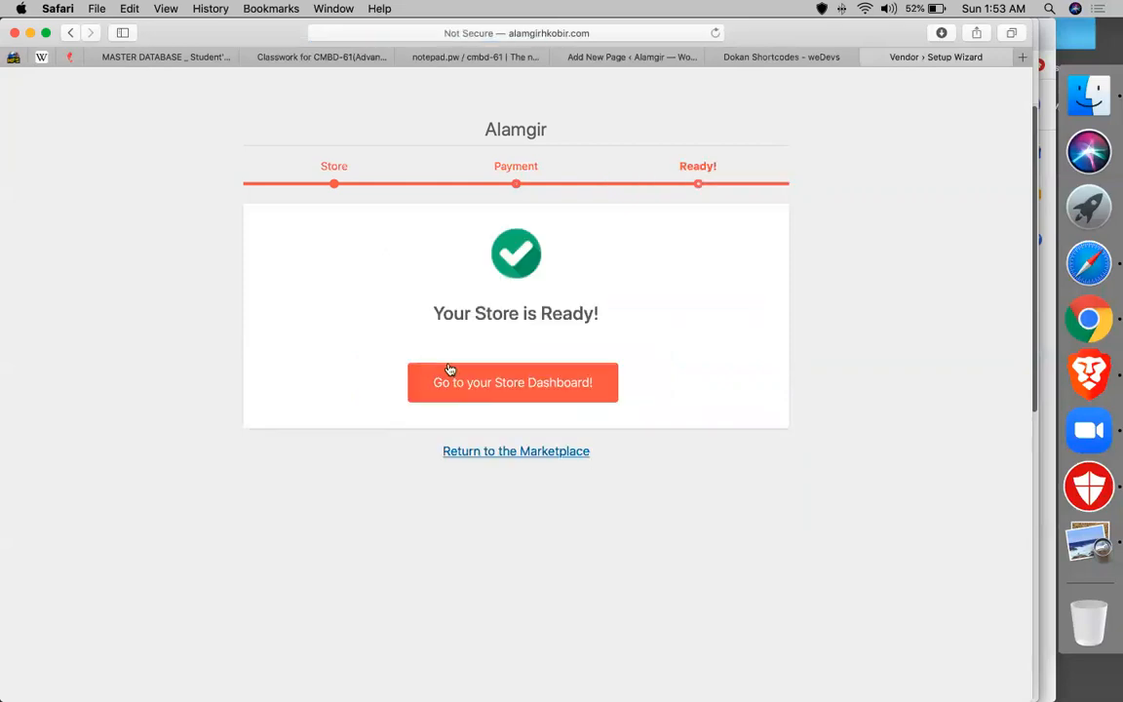
left_click(489, 376)
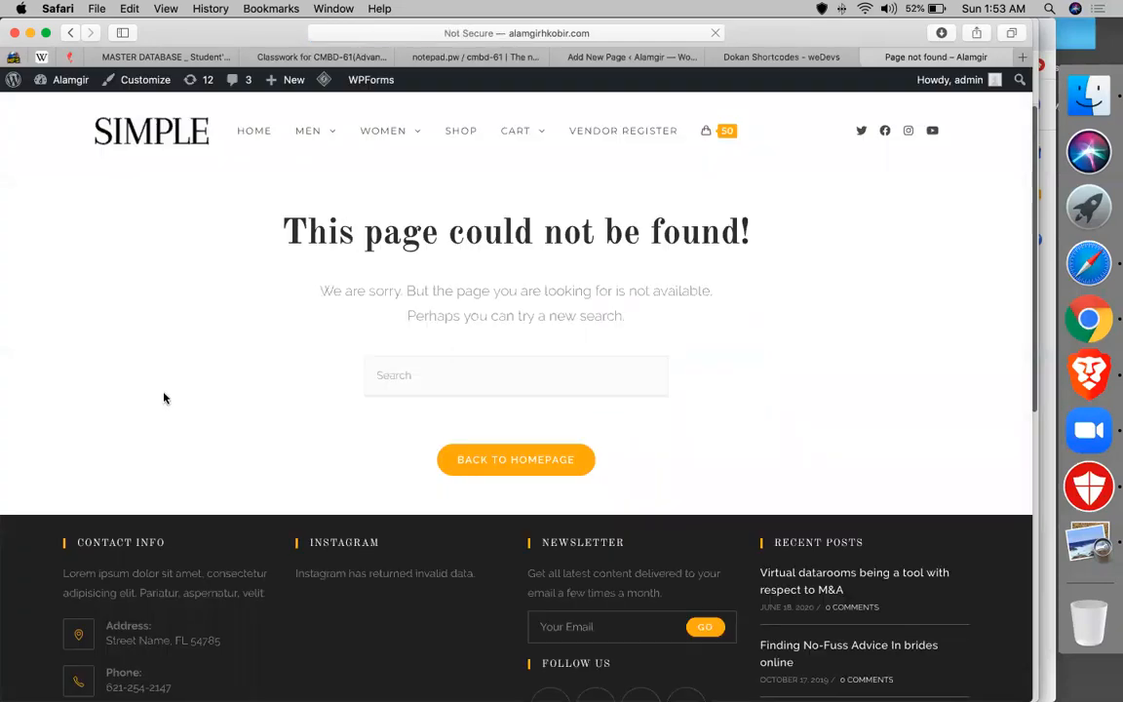
- Leave the page-not-found tab and return to the WordPress admin Pages list
left_click(580, 59)
left_click(424, 58)
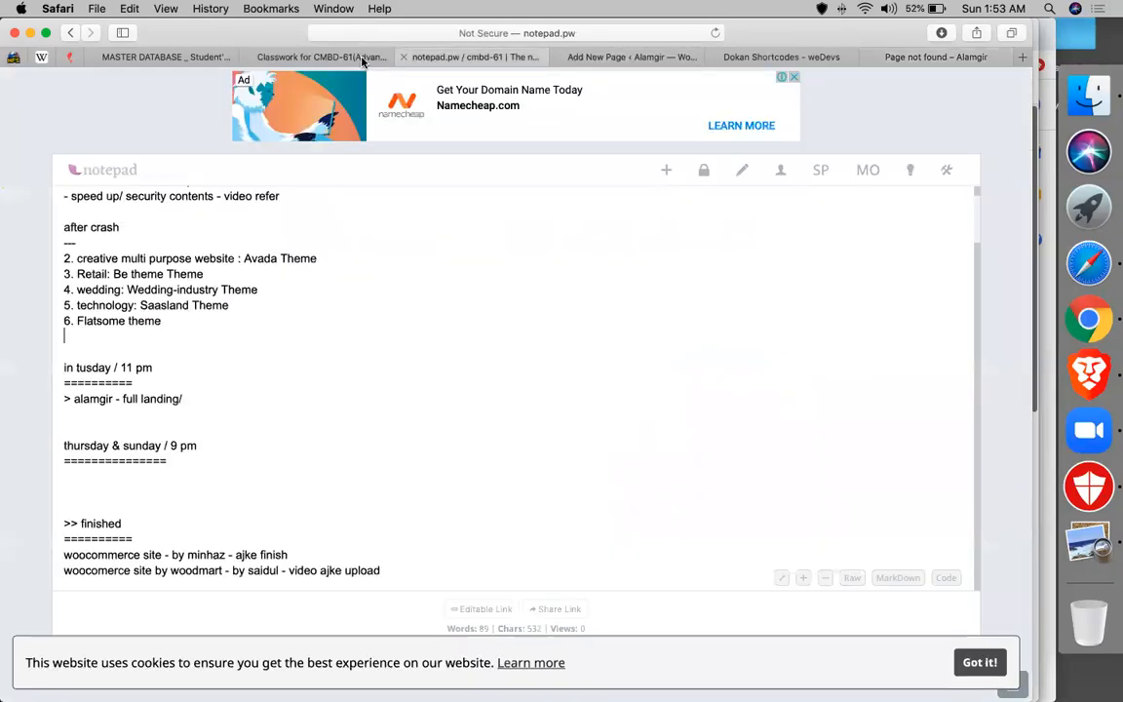
left_click(623, 56)
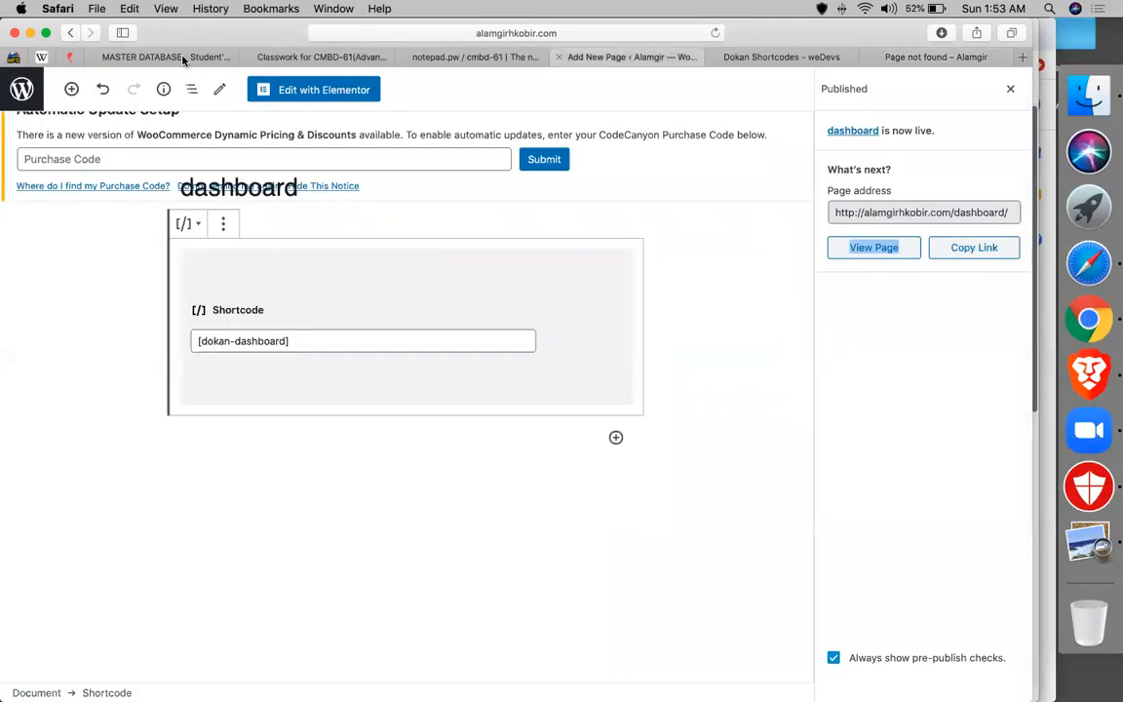
left_click(23, 88)
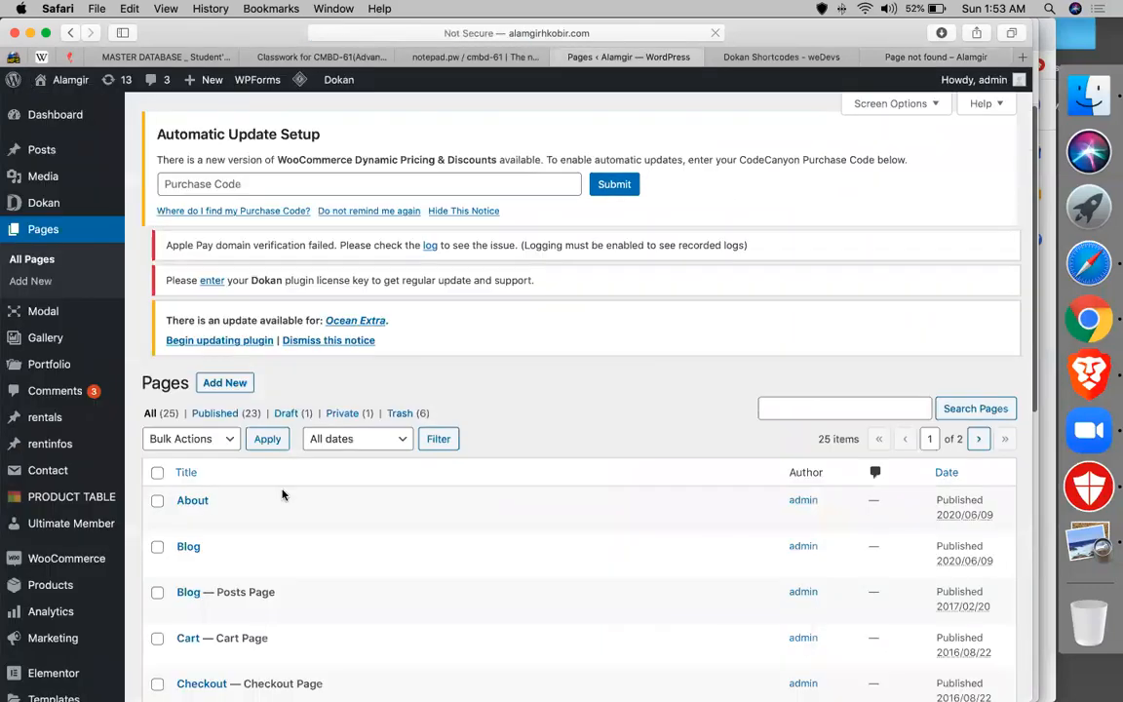
- Open the Dokan dashboard in wp-admin
mouse_move(47, 202)
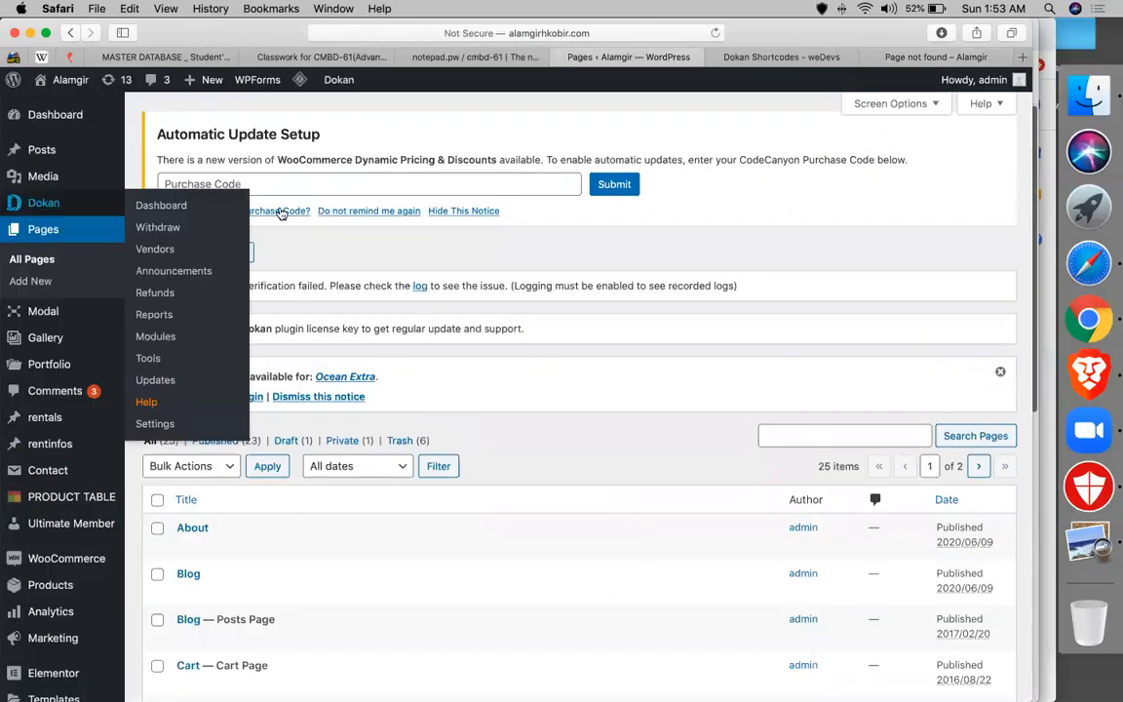
left_click(149, 208)
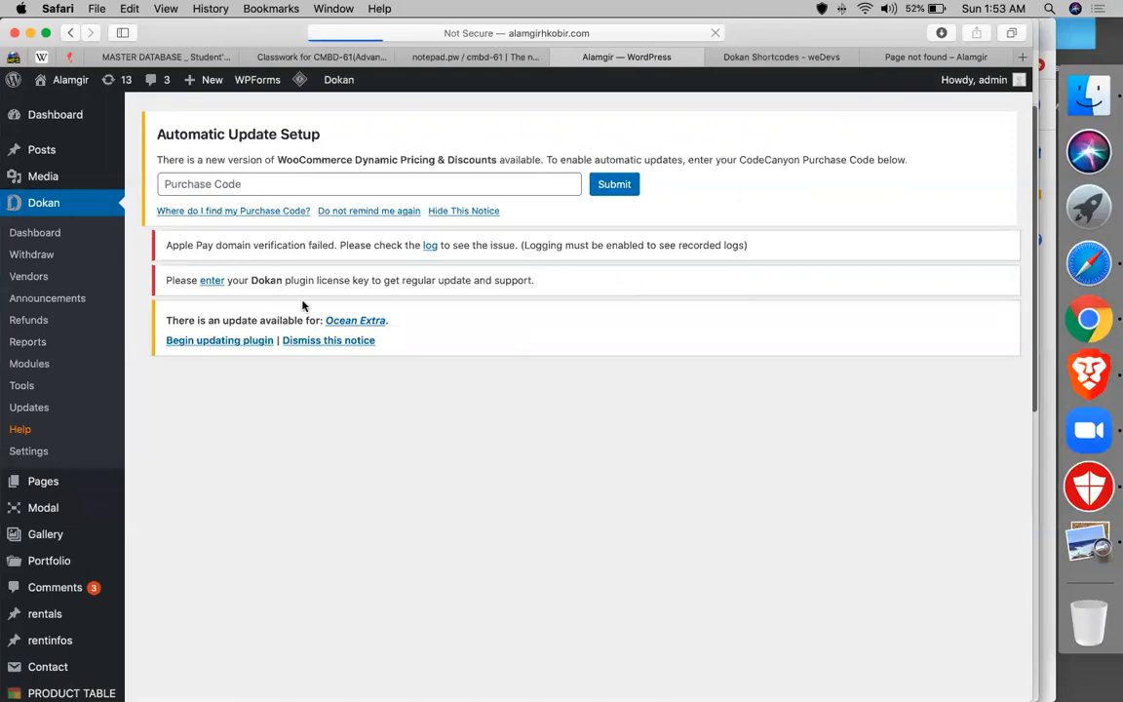
scroll(303, 306, "down", 2)
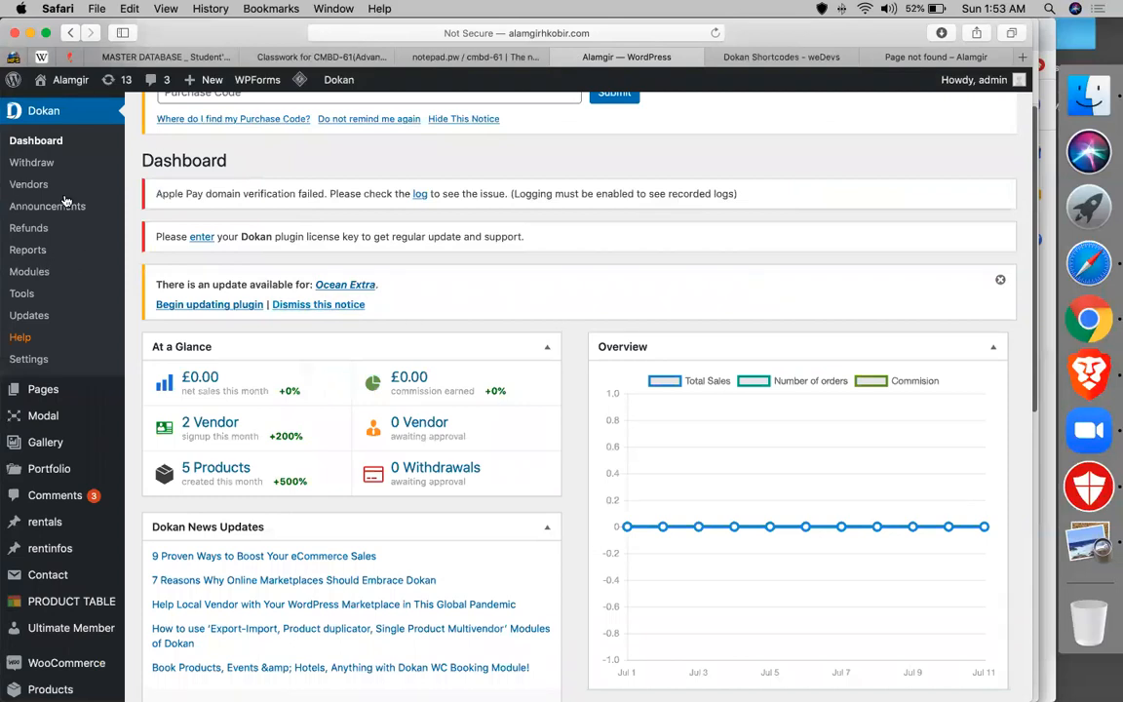
- Keep the 25 percentage admin commission in Dokan Selling Options and save the changes
left_click(29, 358)
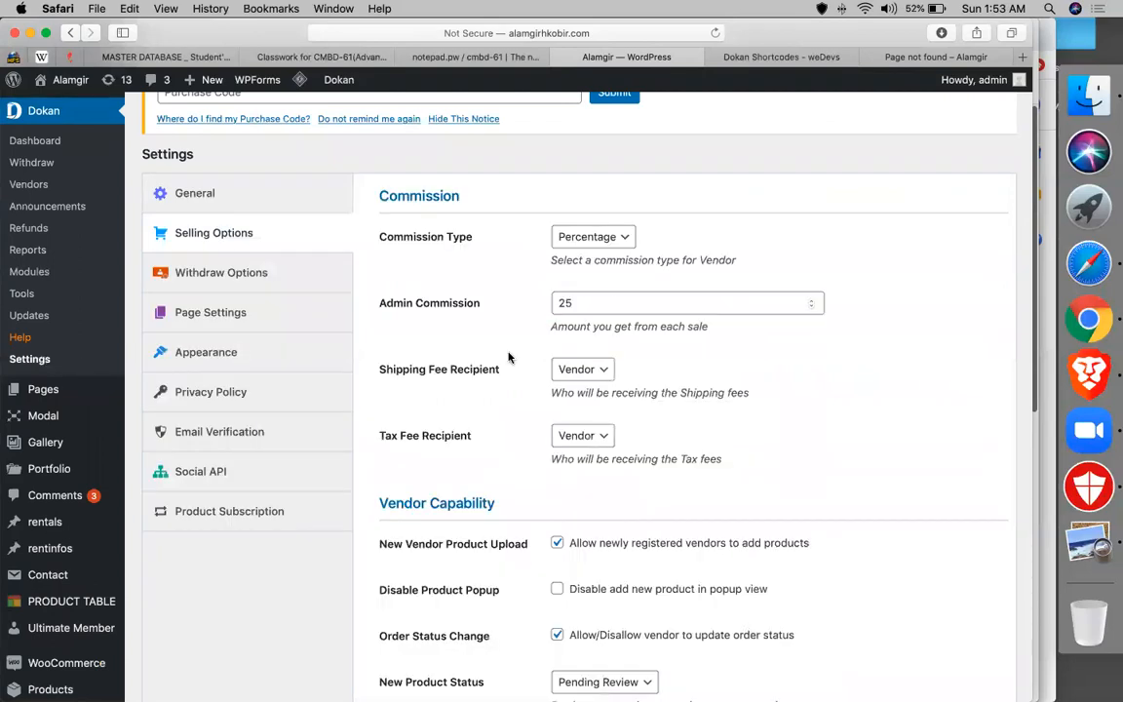
left_click(591, 303)
double_click(593, 303)
left_click(593, 303)
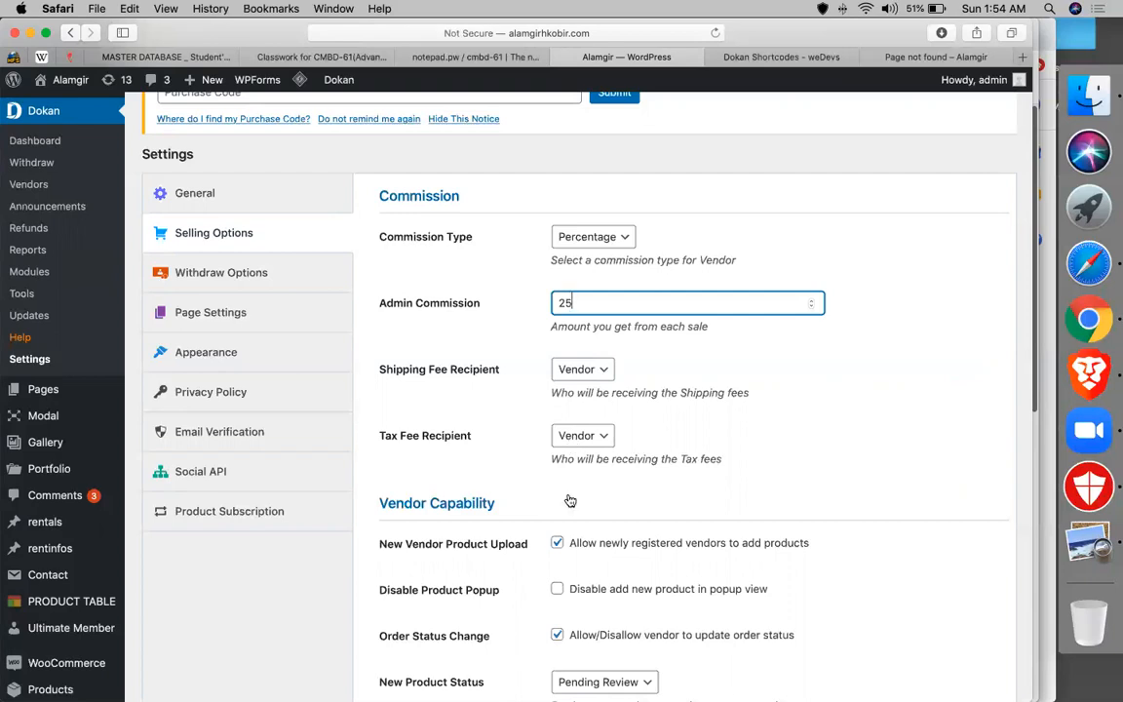
scroll(514, 468, "down", 5)
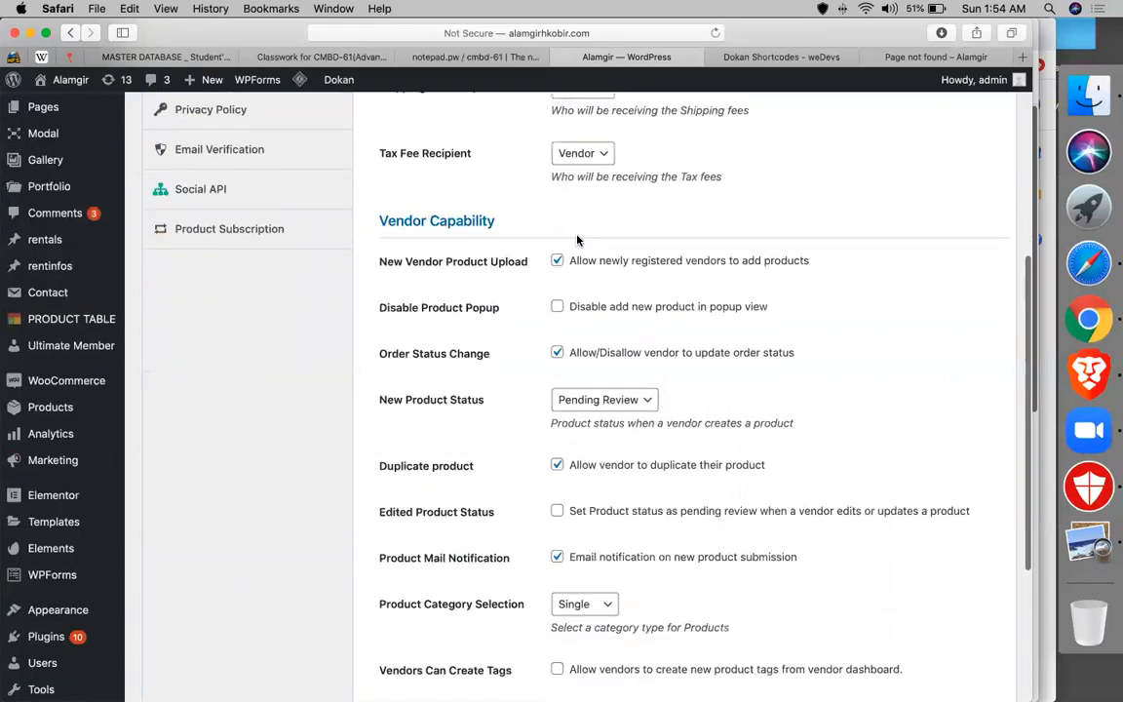
scroll(551, 531, "down", 5)
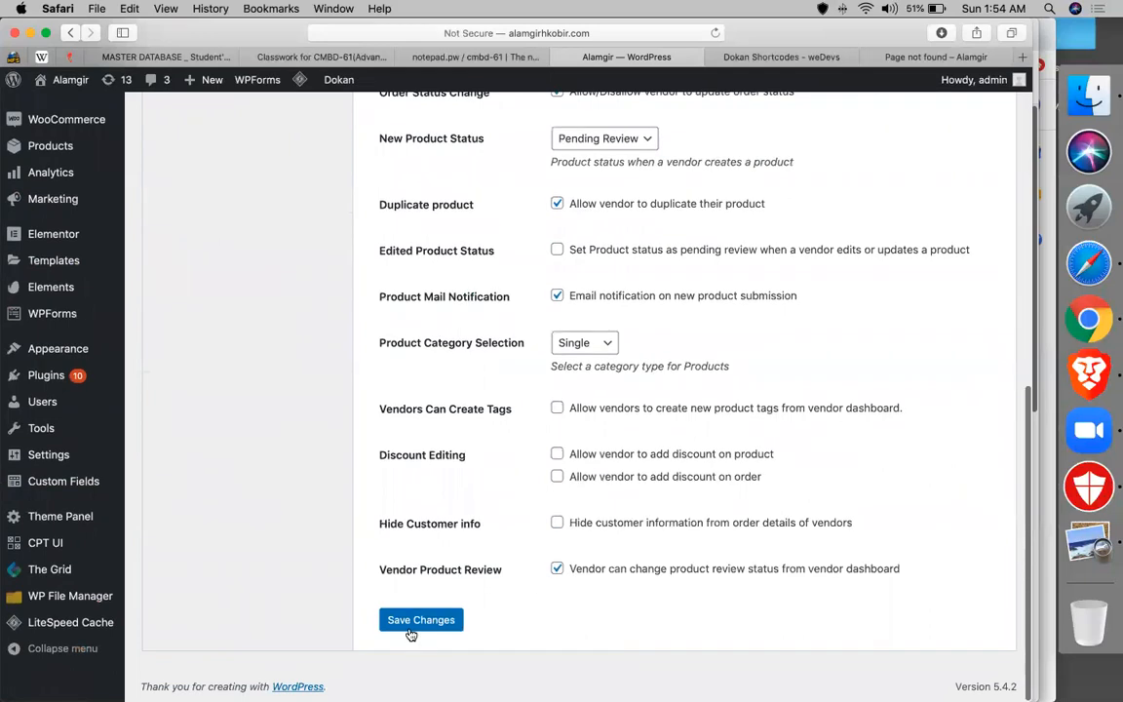
left_click(381, 616)
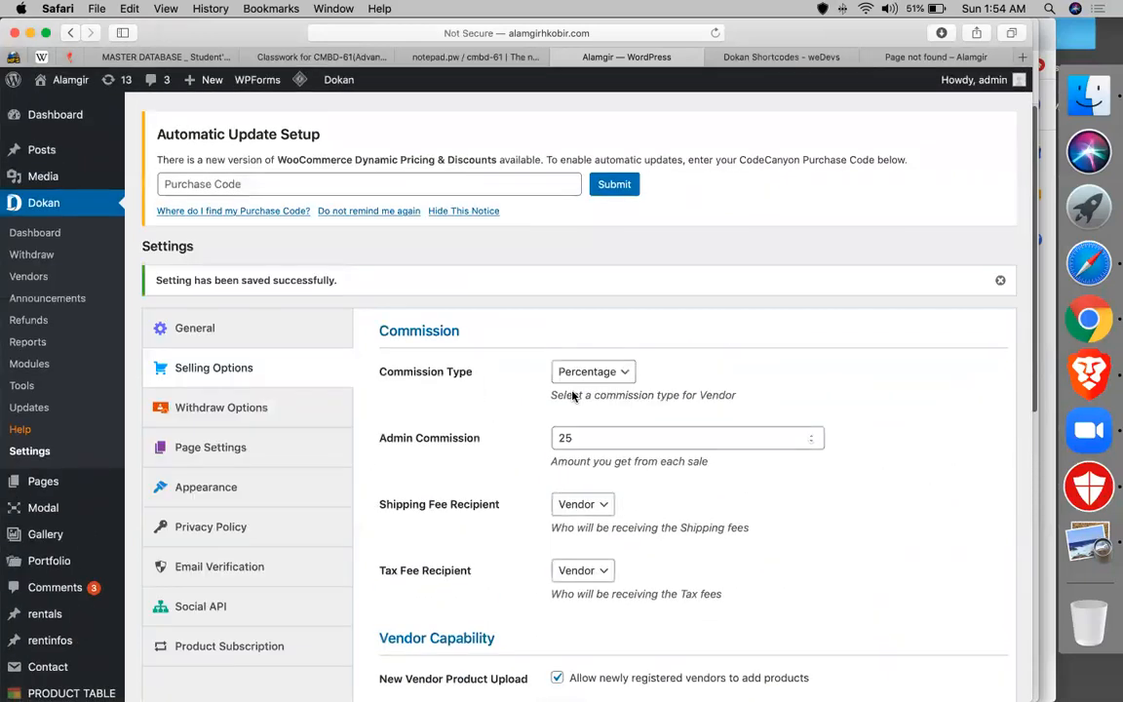
- Review the Dokan General site options, including vendor store URL and setup wizard logo
left_click(200, 330)
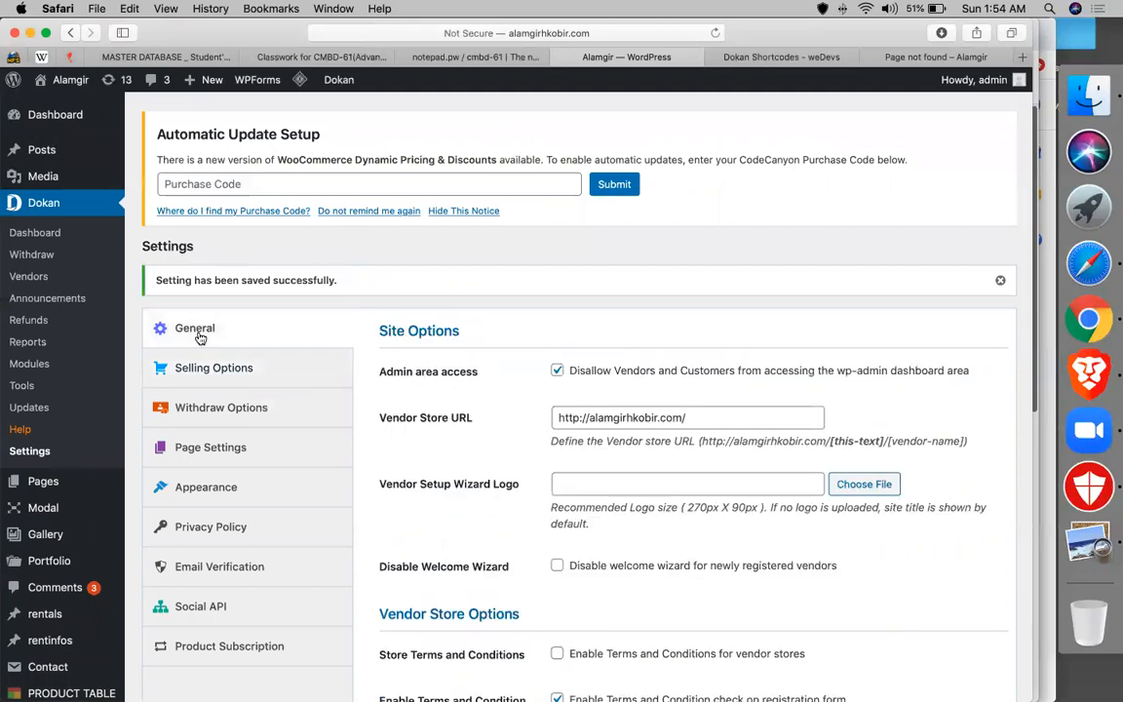
left_click(781, 409)
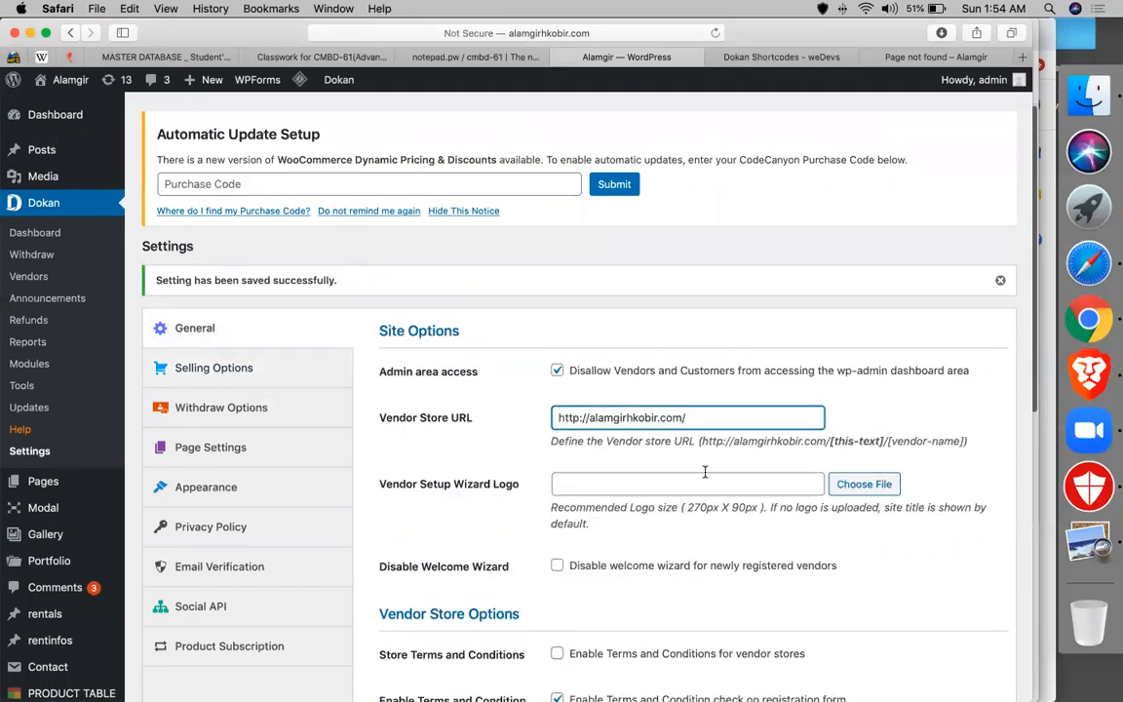
scroll(705, 471, "down", 2)
left_click(644, 379)
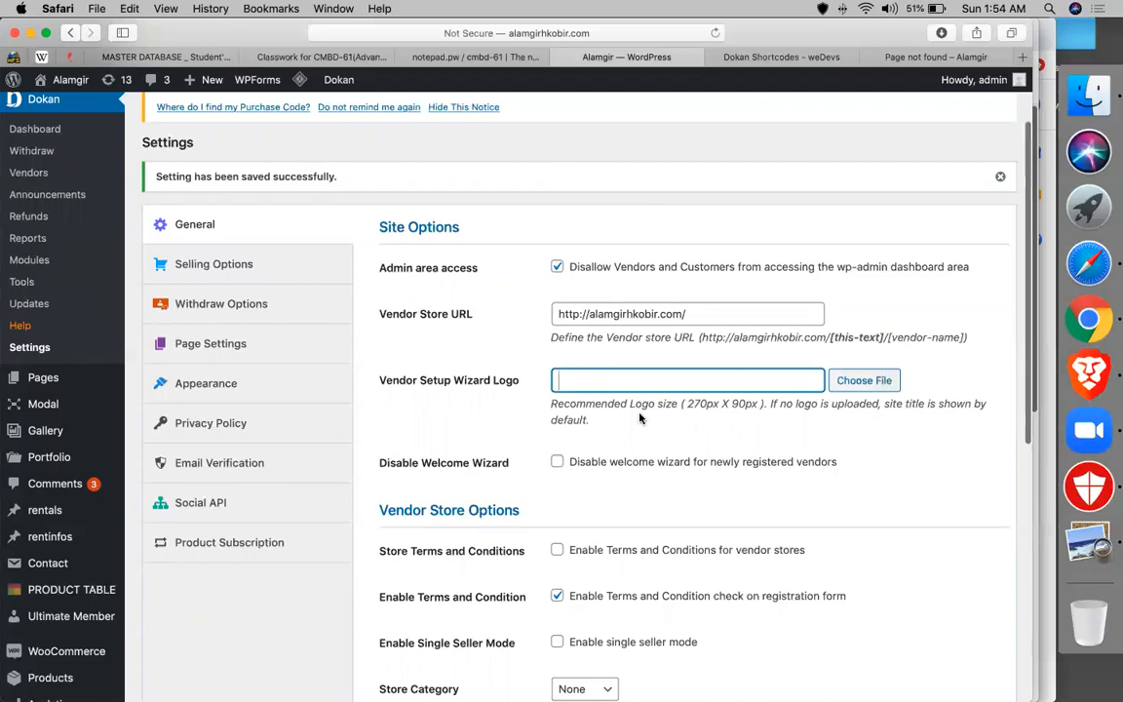
scroll(639, 417, "down", 1)
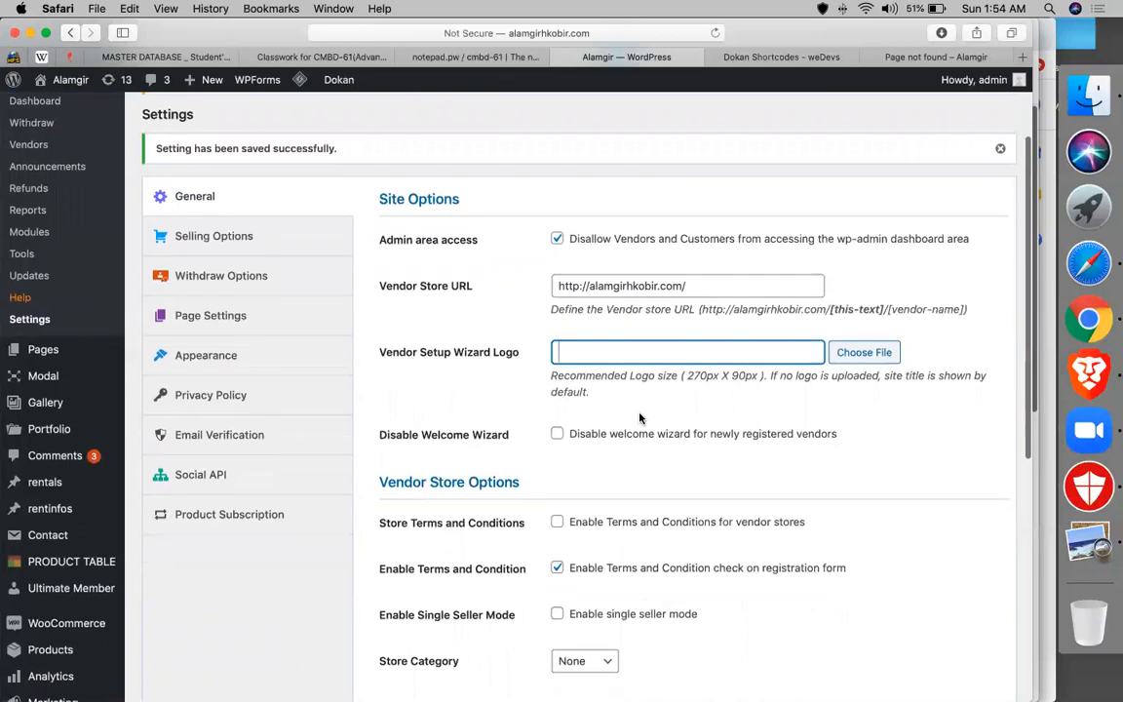
scroll(639, 417, "down", 2)
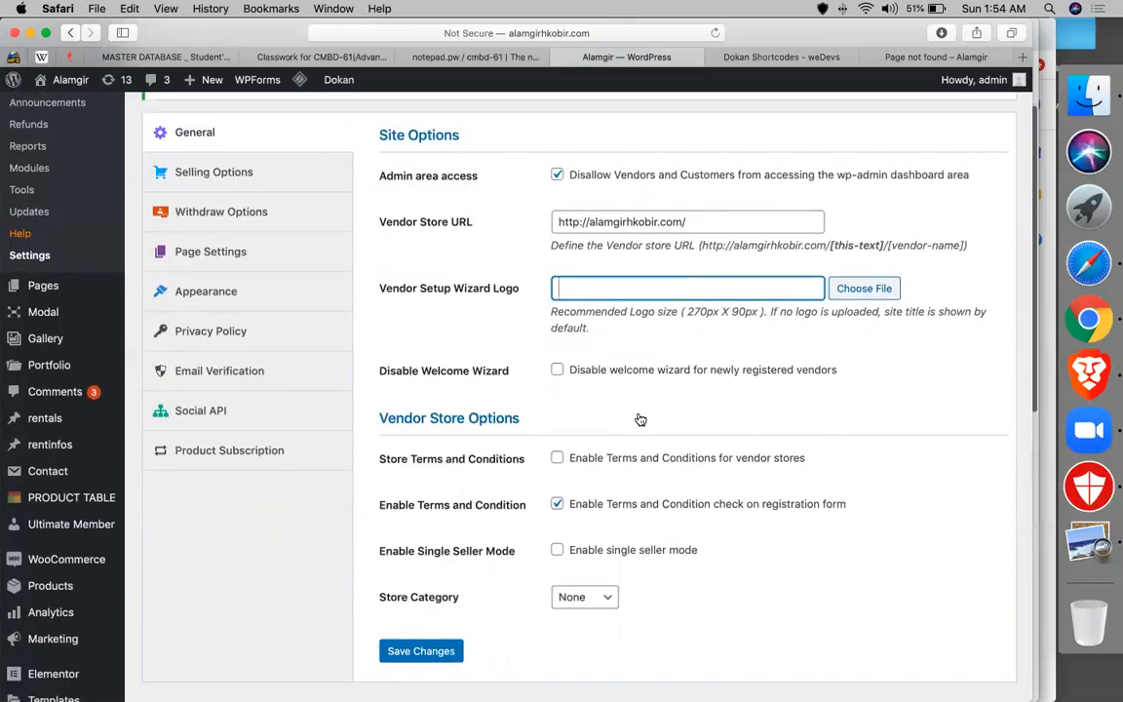
scroll(355, 447, "up", 3)
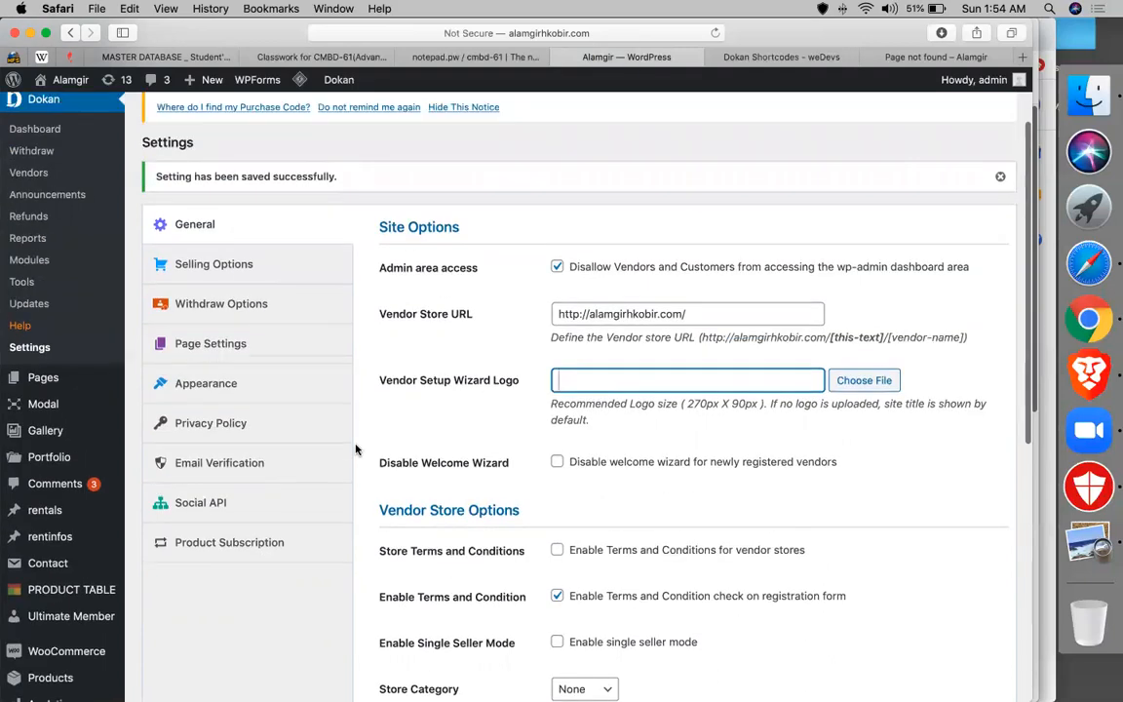
scroll(356, 448, "down", 4)
- Leave the store category at None and switch to Withdraw Options
left_click(570, 563)
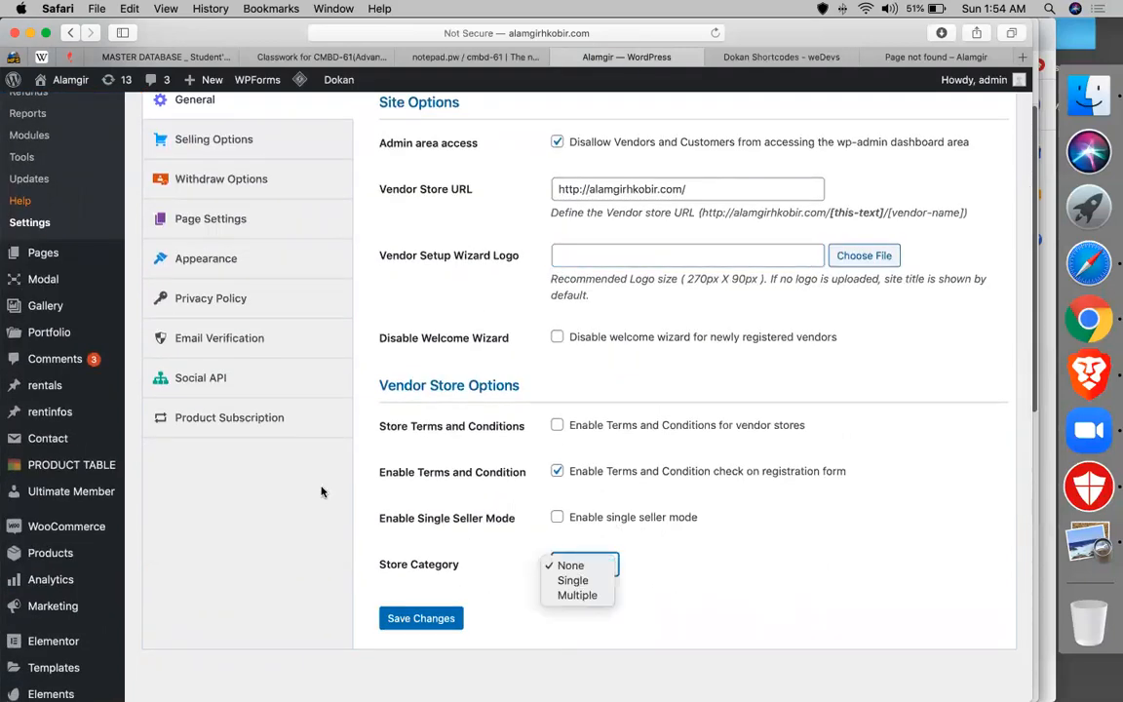
left_click(283, 435)
scroll(311, 433, "up", 2)
scroll(311, 433, "up", 5)
left_click(211, 417)
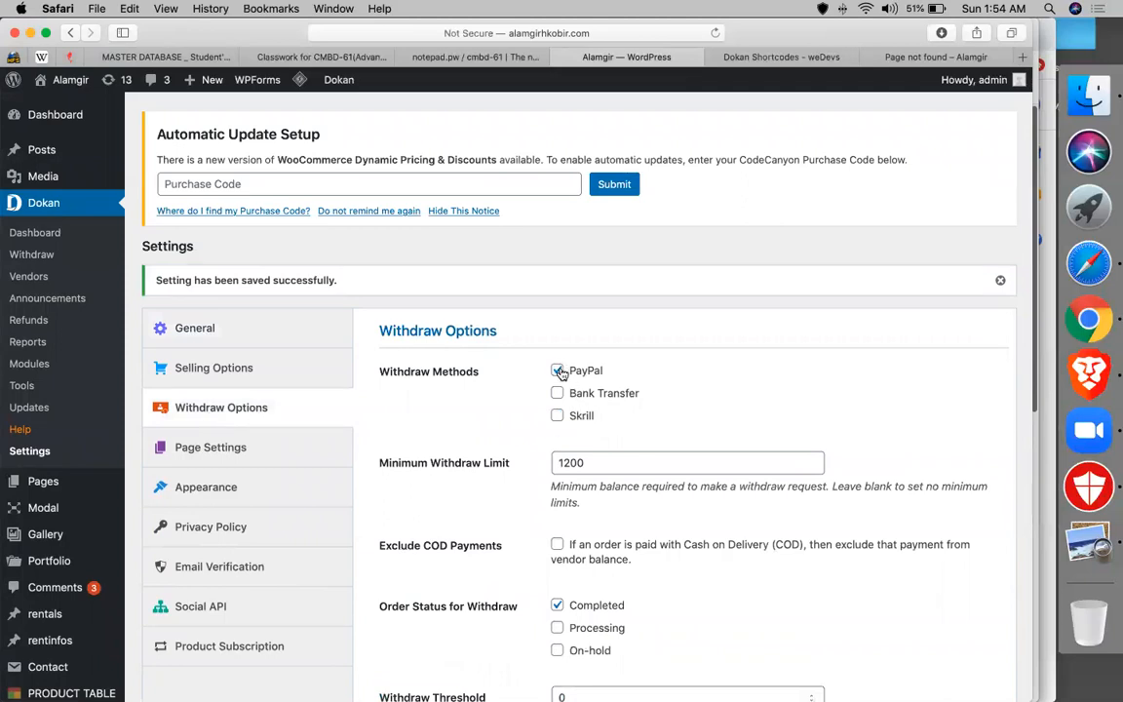
- Change the minimum withdraw limit from 1200 to 100, keep threshold 0, and save
scroll(726, 375, "down", 3)
double_click(617, 356)
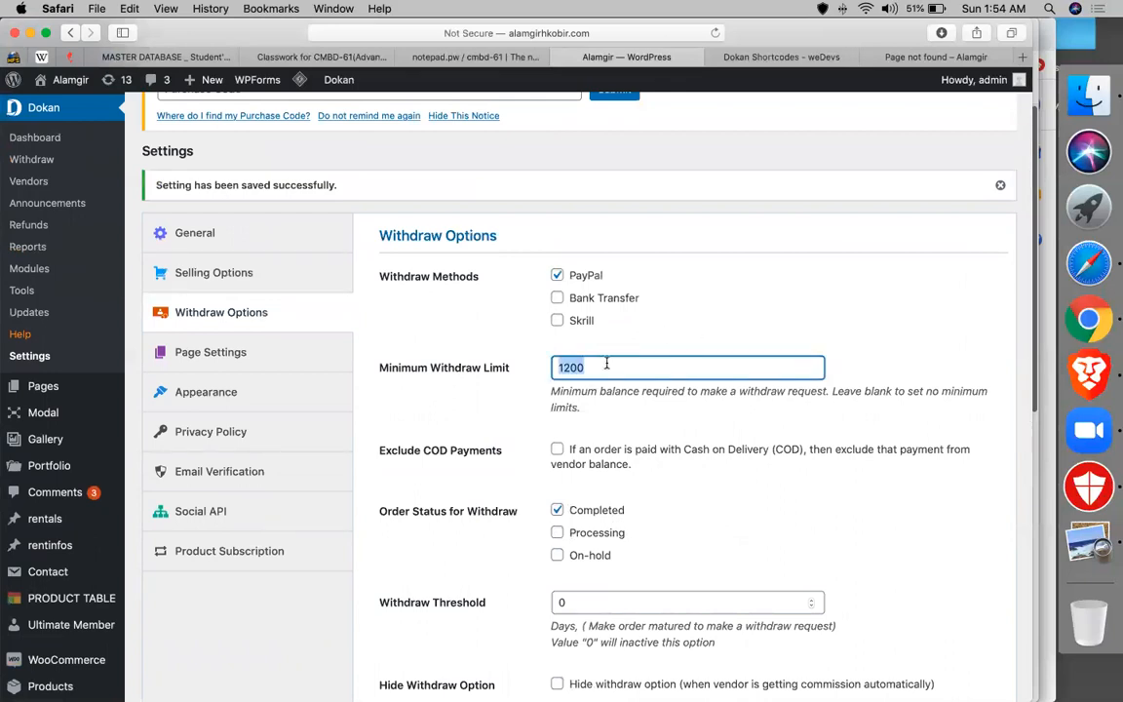
type("100")
scroll(609, 359, "down", 2)
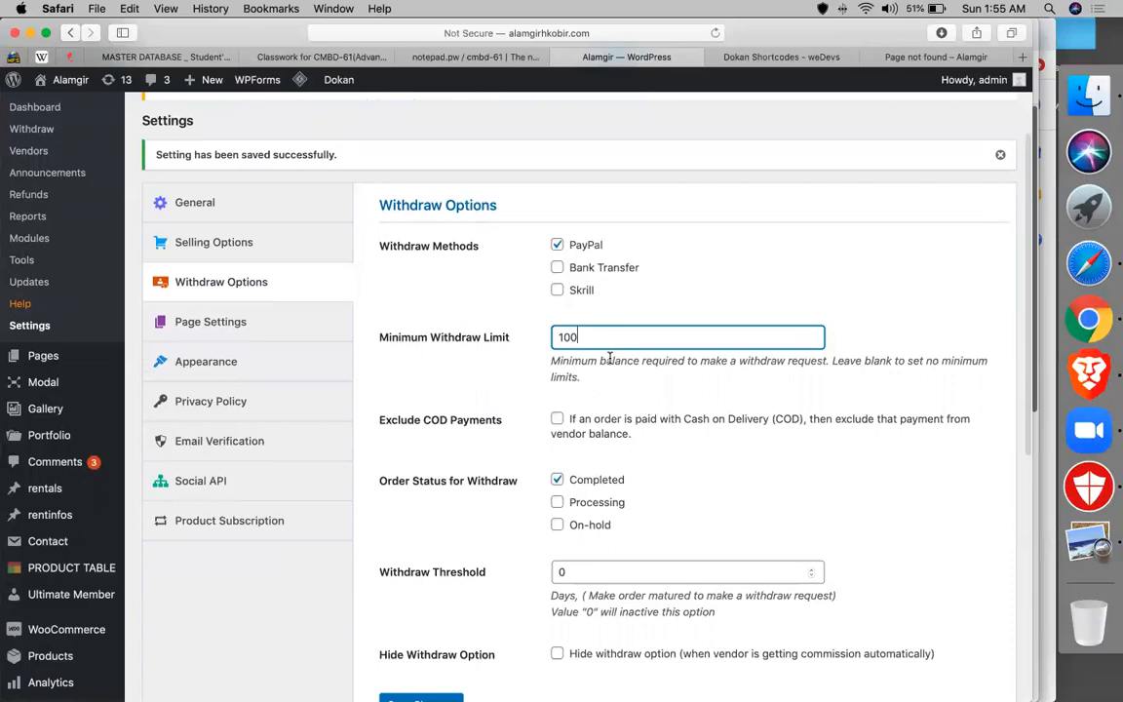
scroll(643, 467, "down", 5)
left_click(567, 433)
scroll(261, 440, "down", 1)
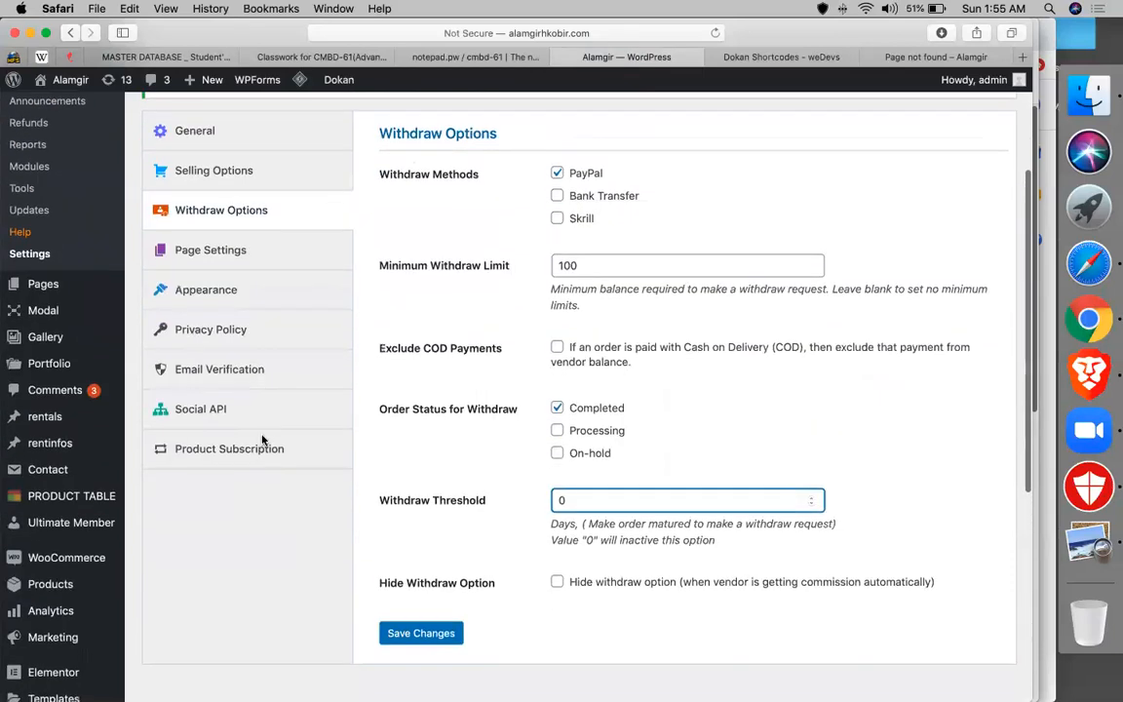
left_click(427, 625)
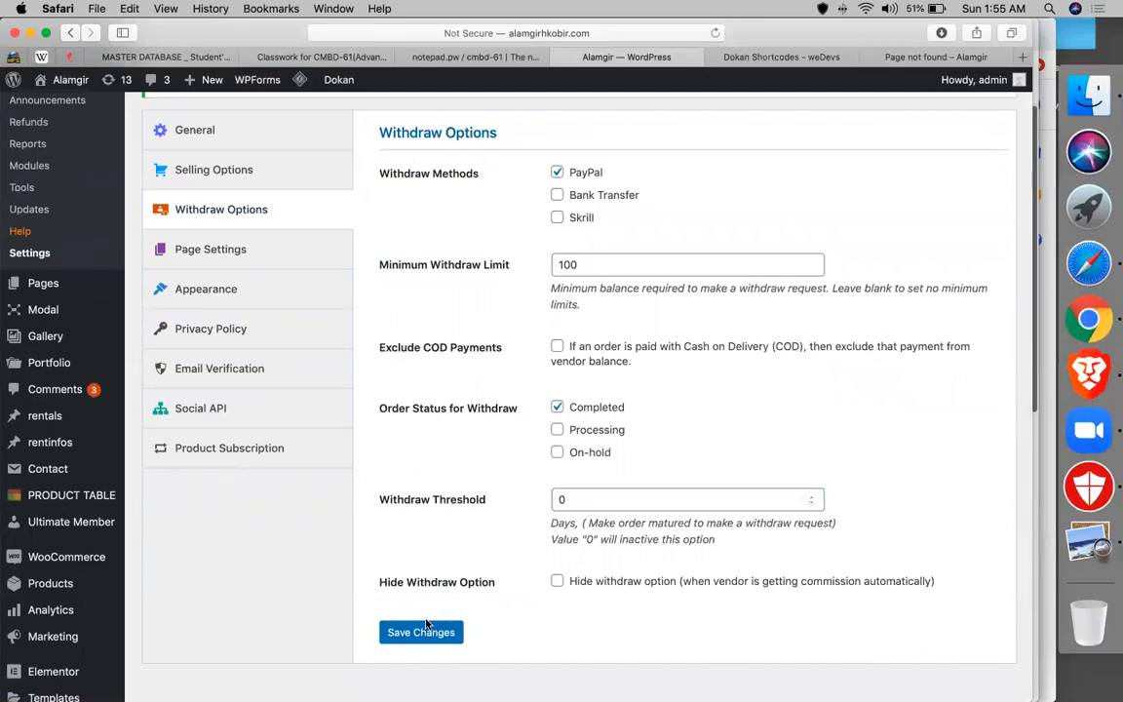
left_click(425, 628)
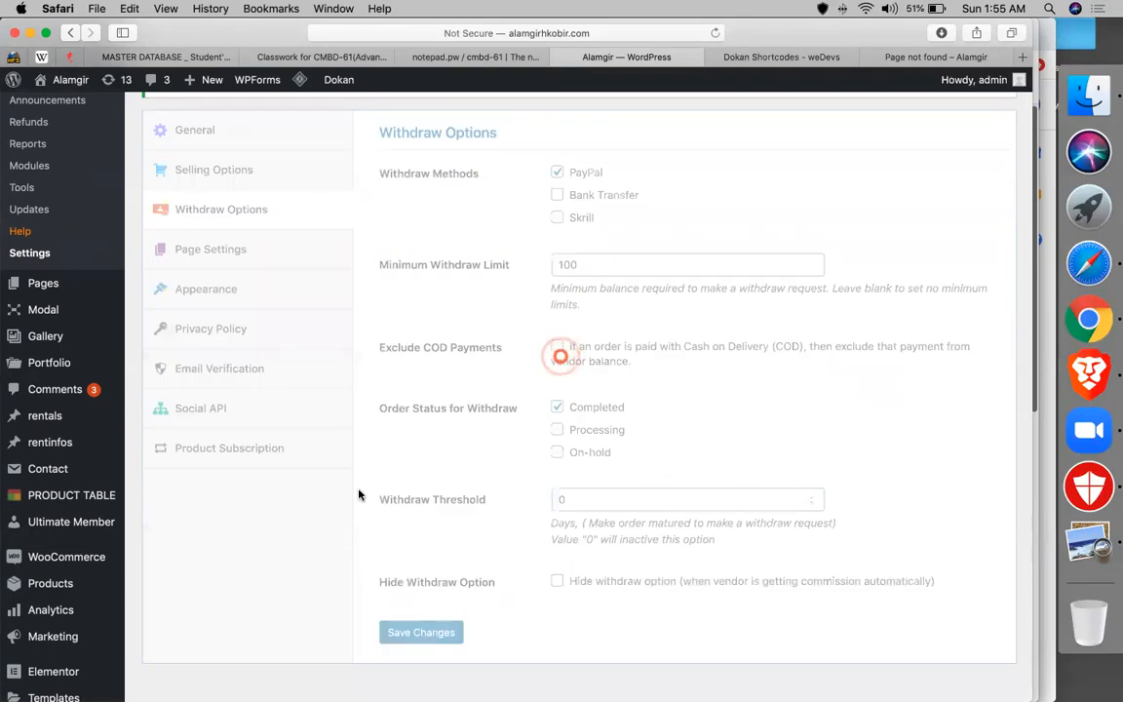
- Set the vendor dashboard page to dashboard and My Orders to my orders, then save
left_click(251, 255)
left_click(676, 183)
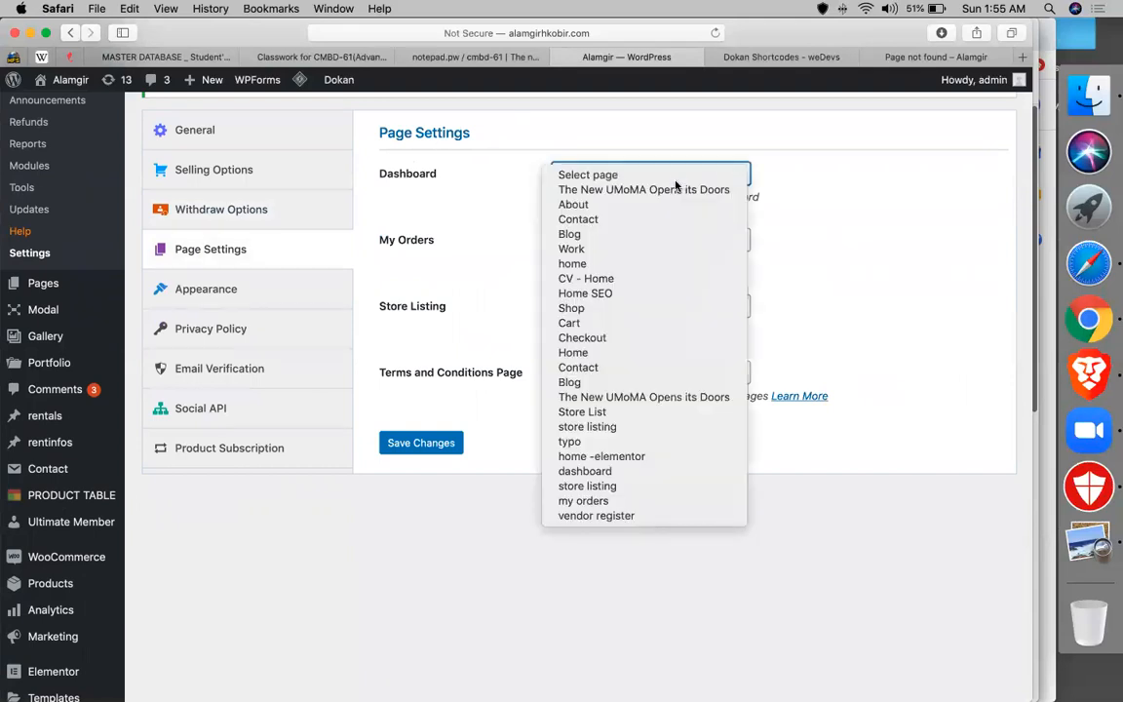
left_click(584, 470)
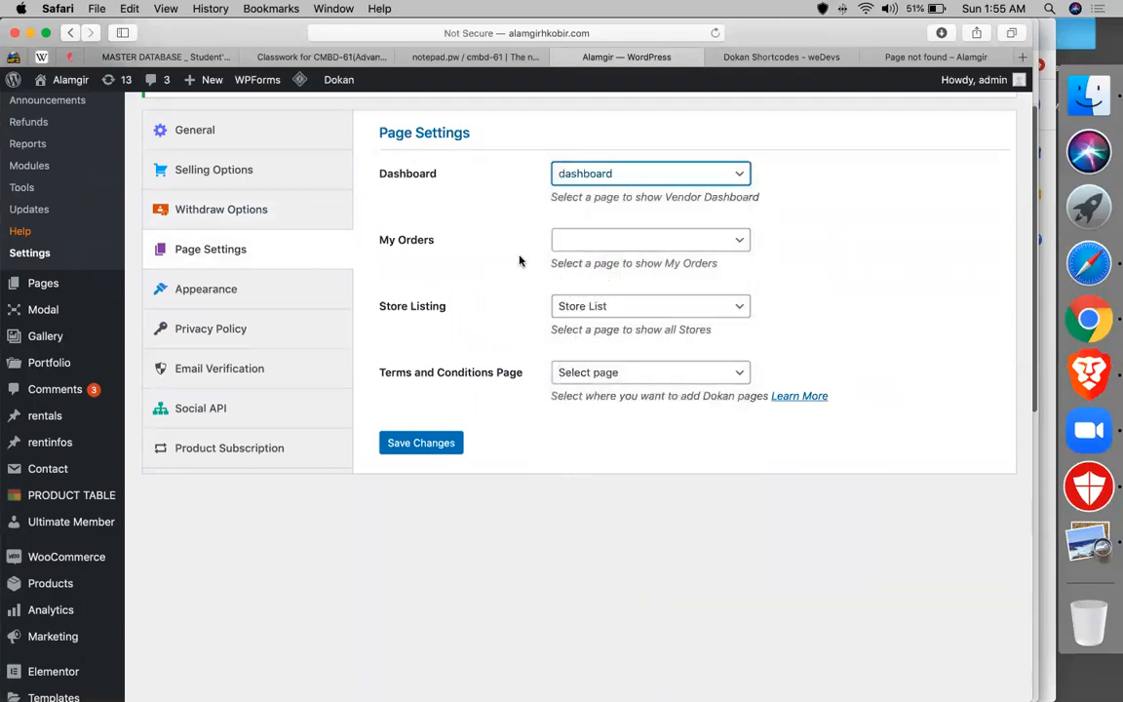
left_click(644, 241)
left_click(591, 566)
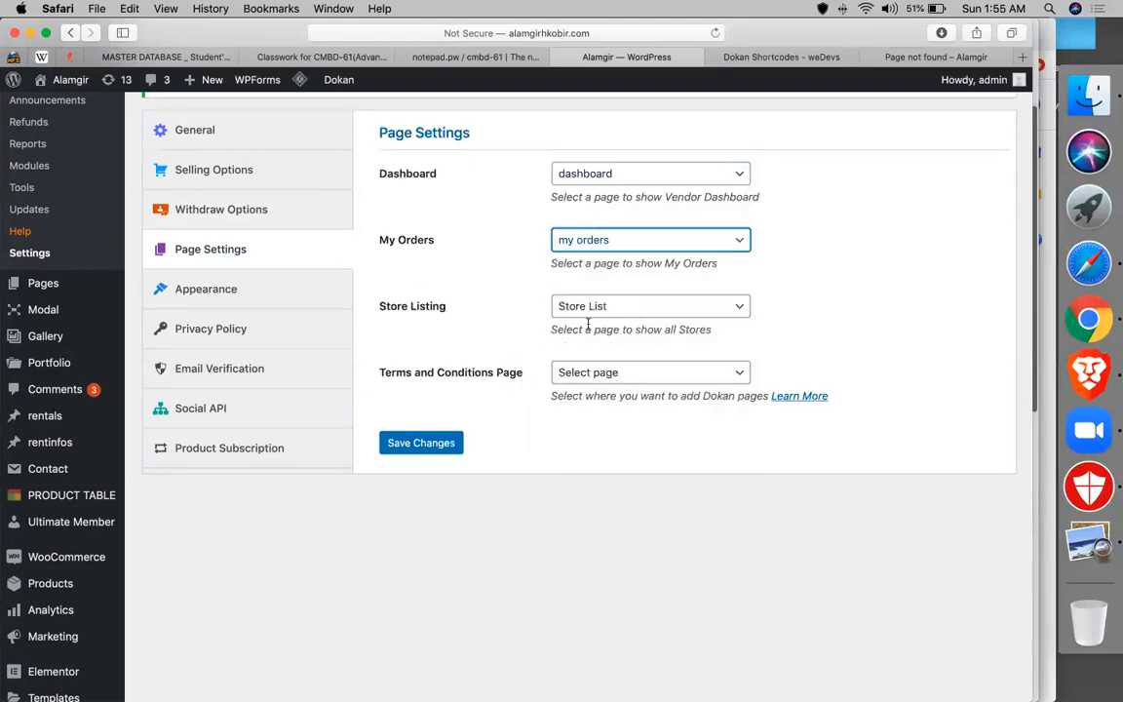
left_click(408, 440)
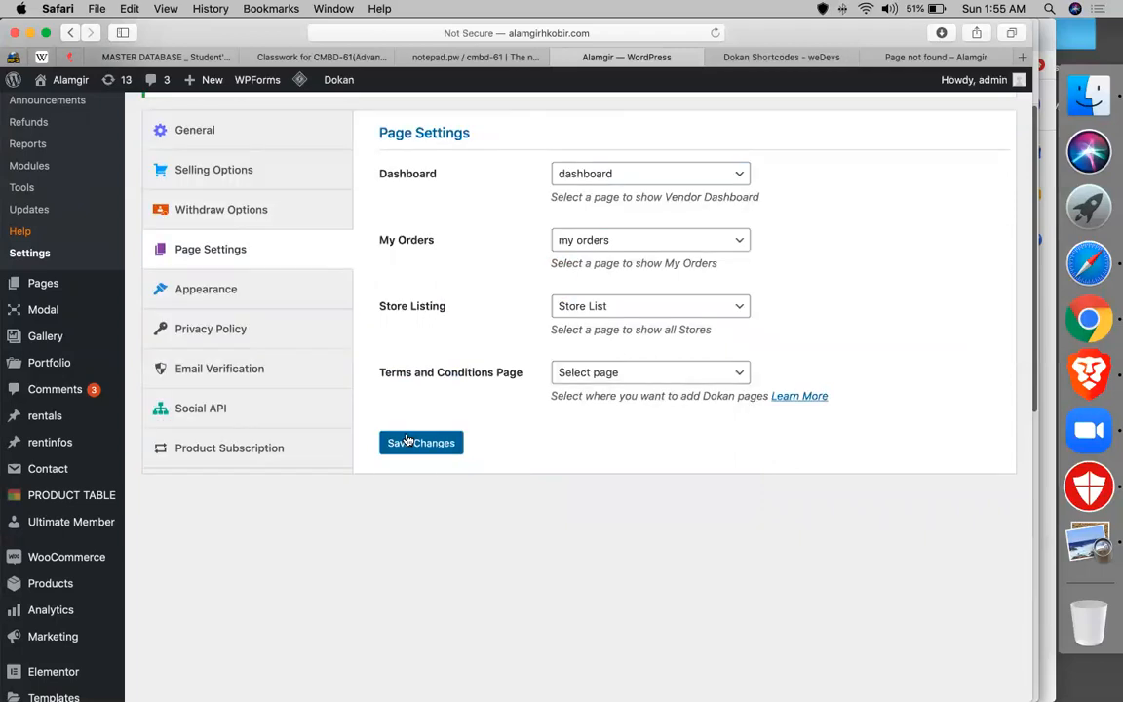
- Look through the Appearance, Privacy Policy, Email Verification, Social API and Product Subscription settings
left_click(213, 290)
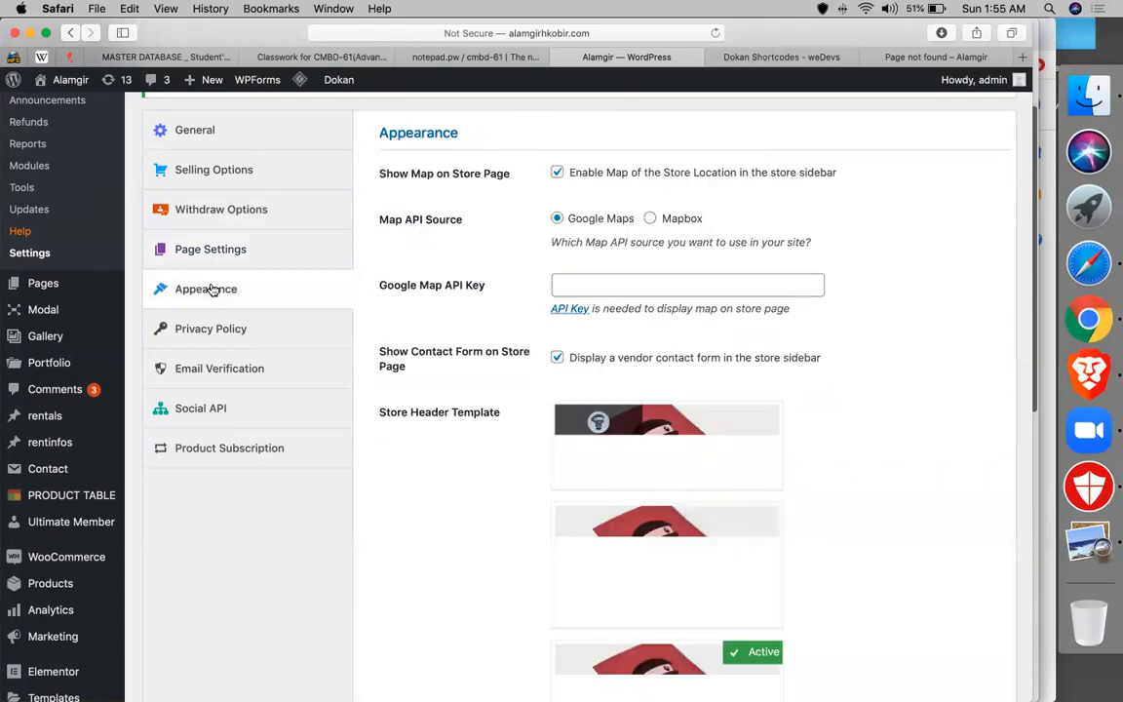
left_click(233, 332)
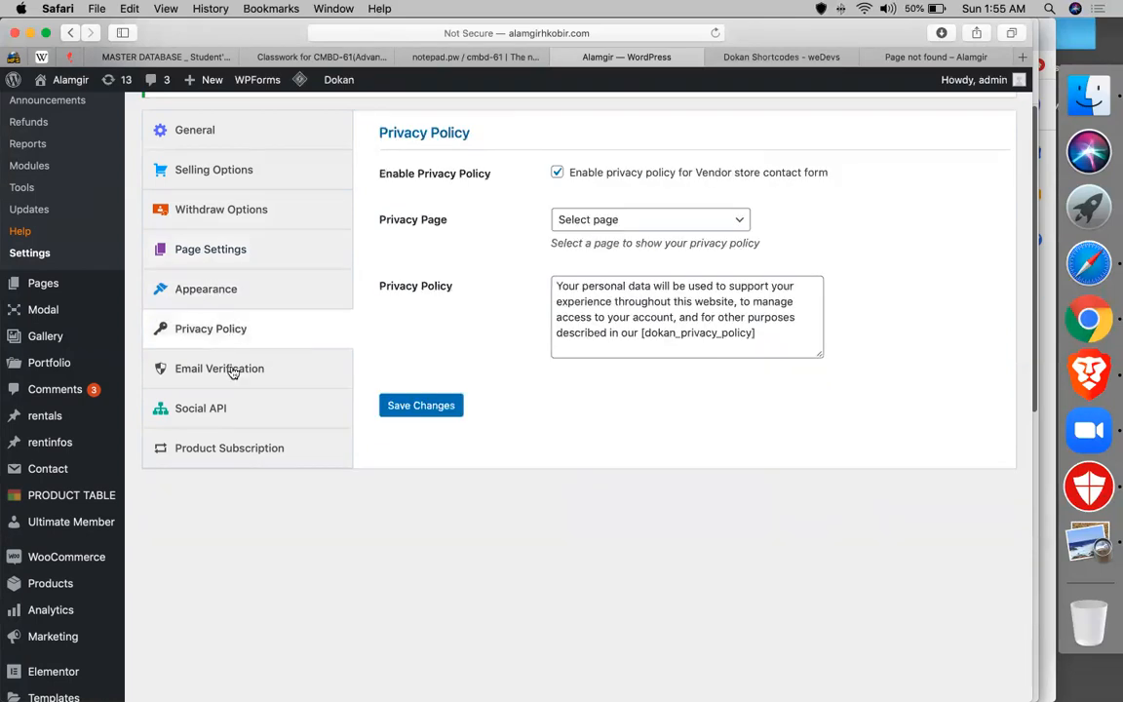
left_click(231, 370)
left_click(235, 405)
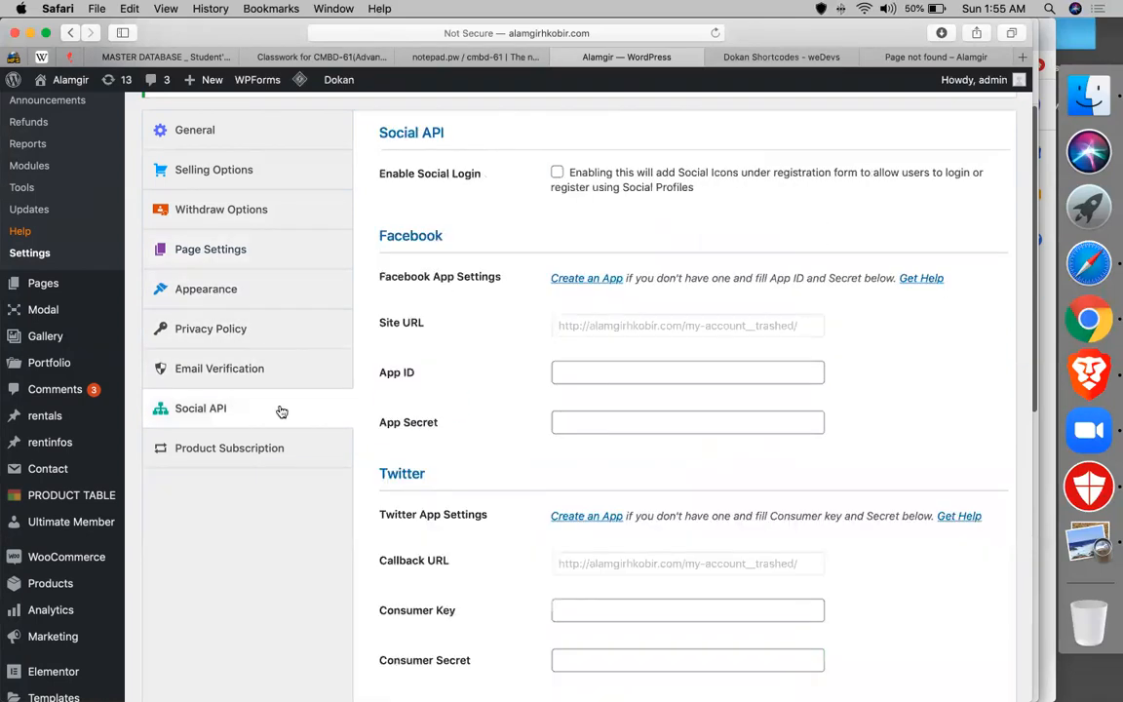
left_click(253, 453)
scroll(253, 455, "up", 3)
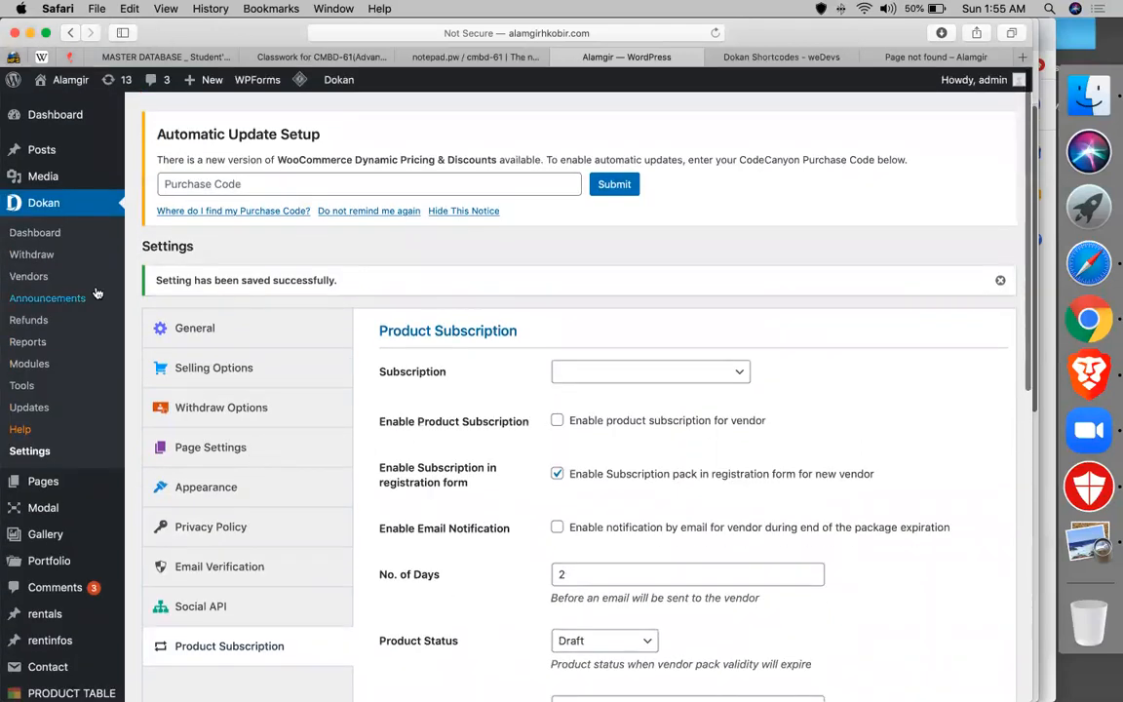
- Start a new vendor under Dokan > Vendors and use the cropped kidio image as its picture
left_click(30, 277)
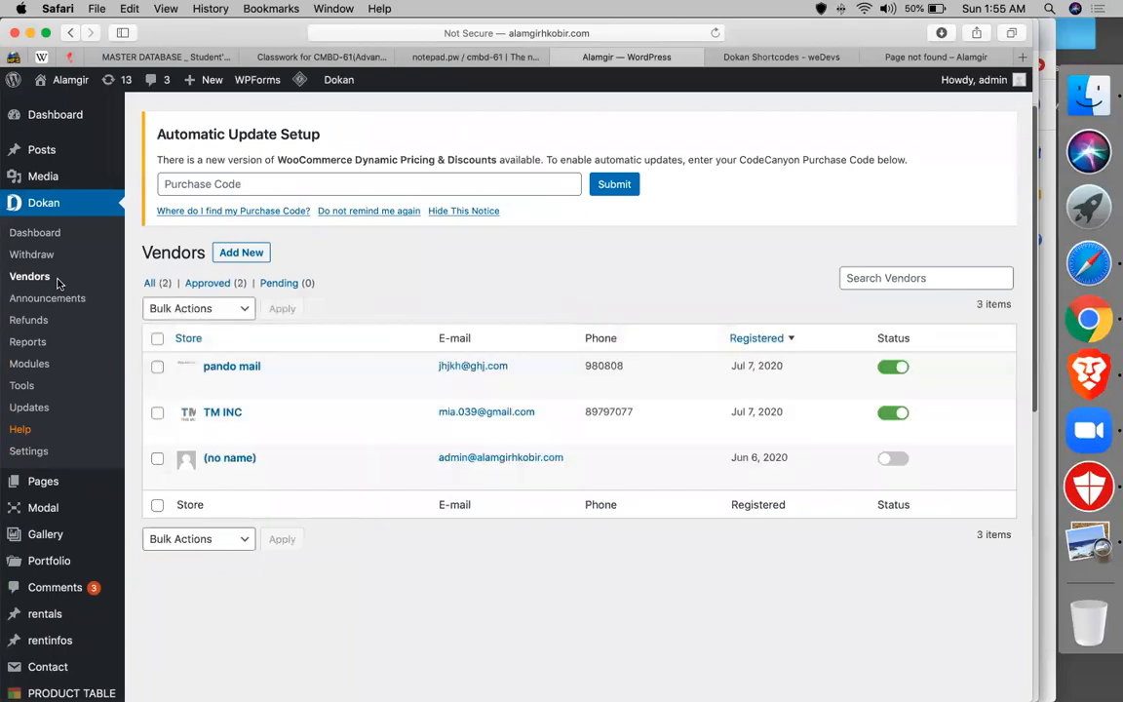
left_click(241, 255)
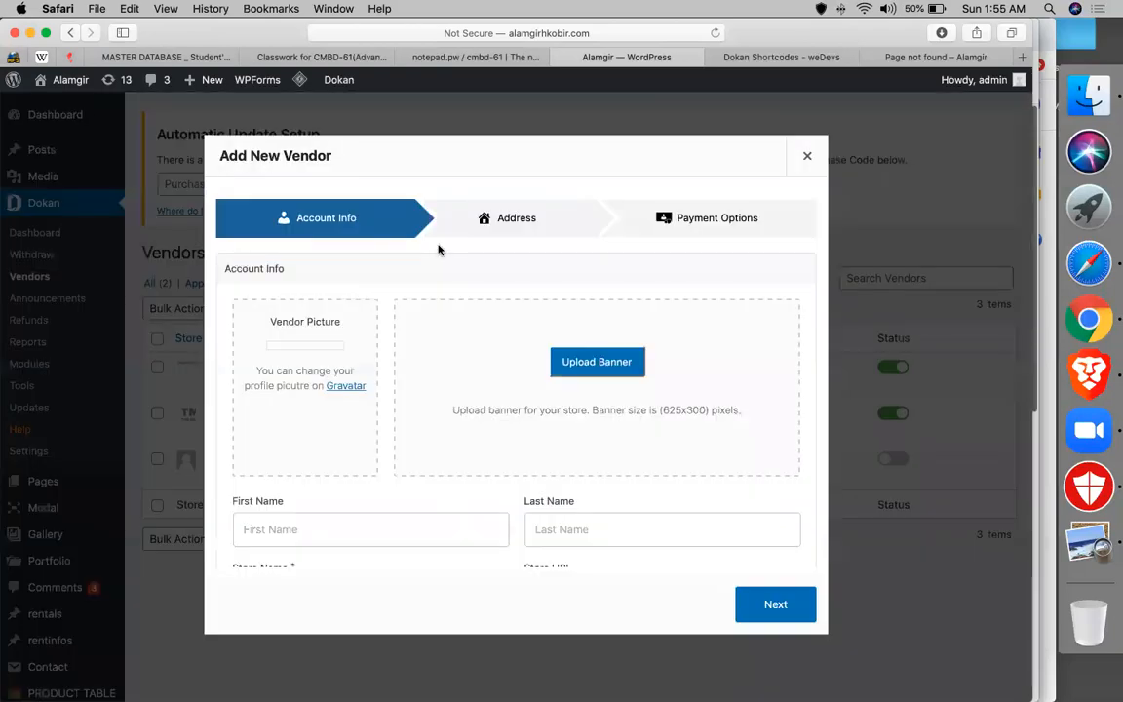
left_click(321, 413)
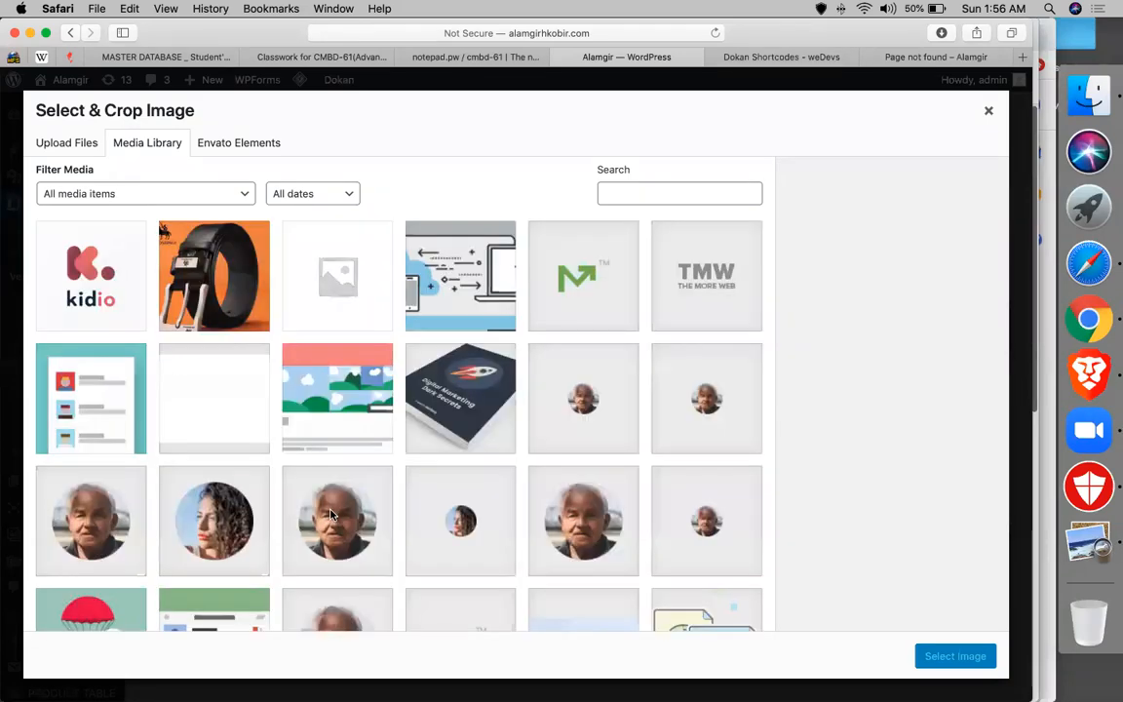
left_click(87, 283)
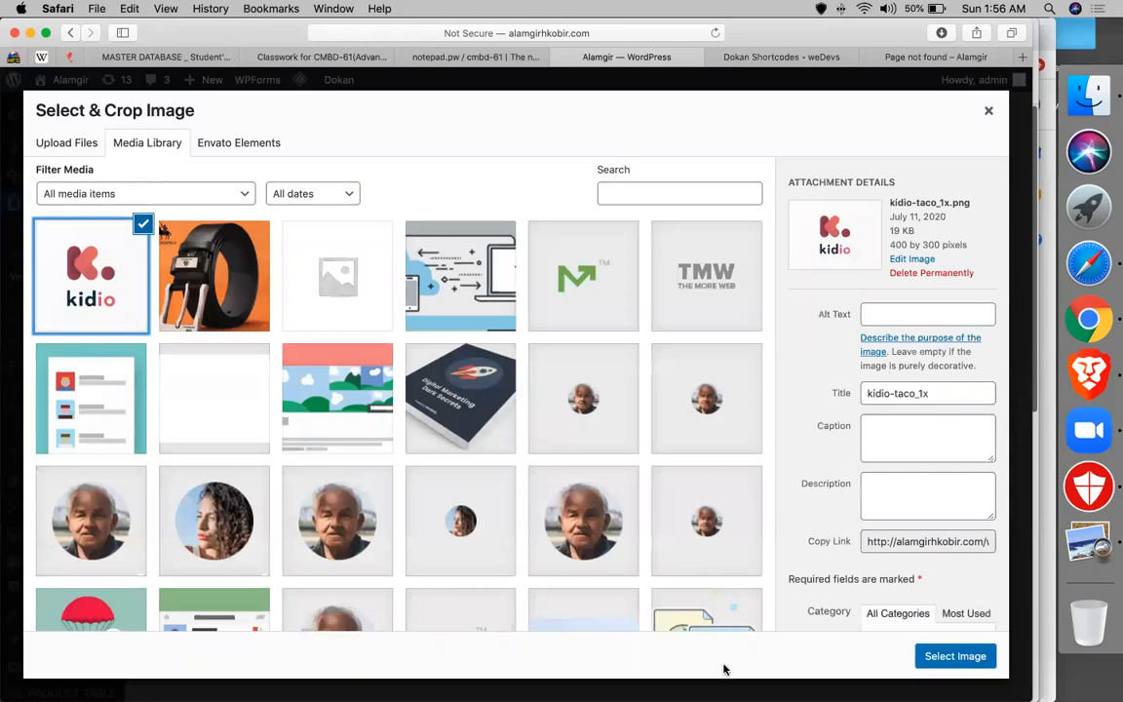
left_click(955, 659)
left_click(971, 662)
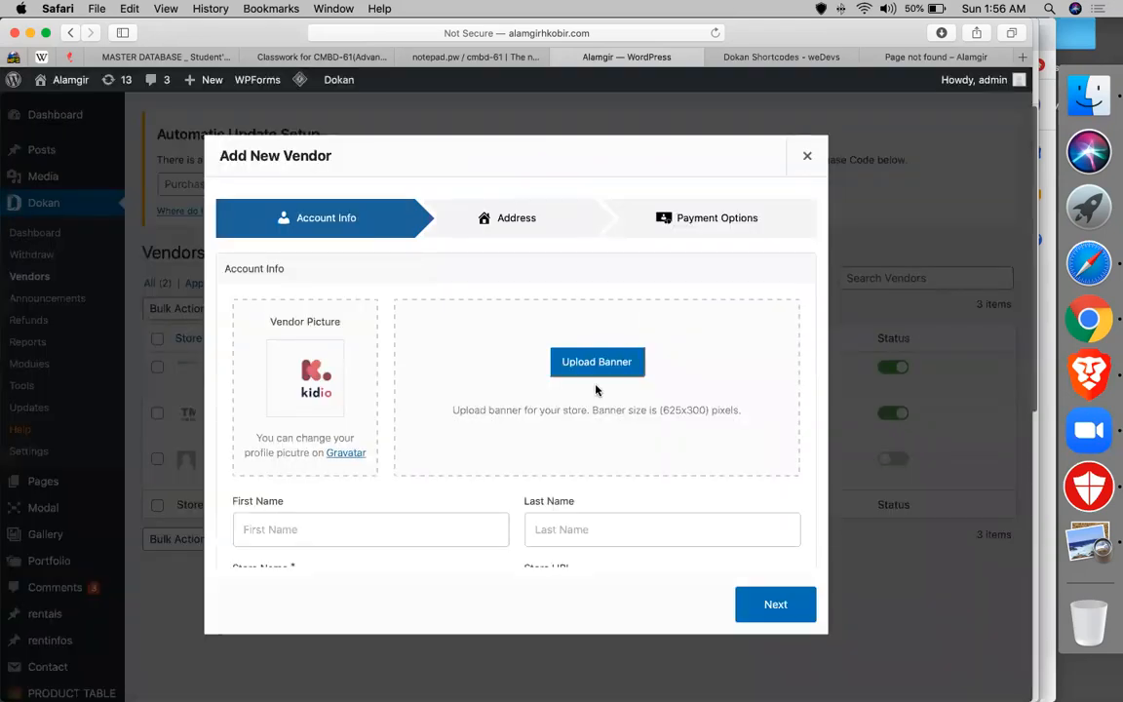
scroll(338, 408, "down", 3)
- Enter the vendor's first and last name and store name kidiostore.com
left_click(339, 409)
type("kidio")
left_click(582, 406)
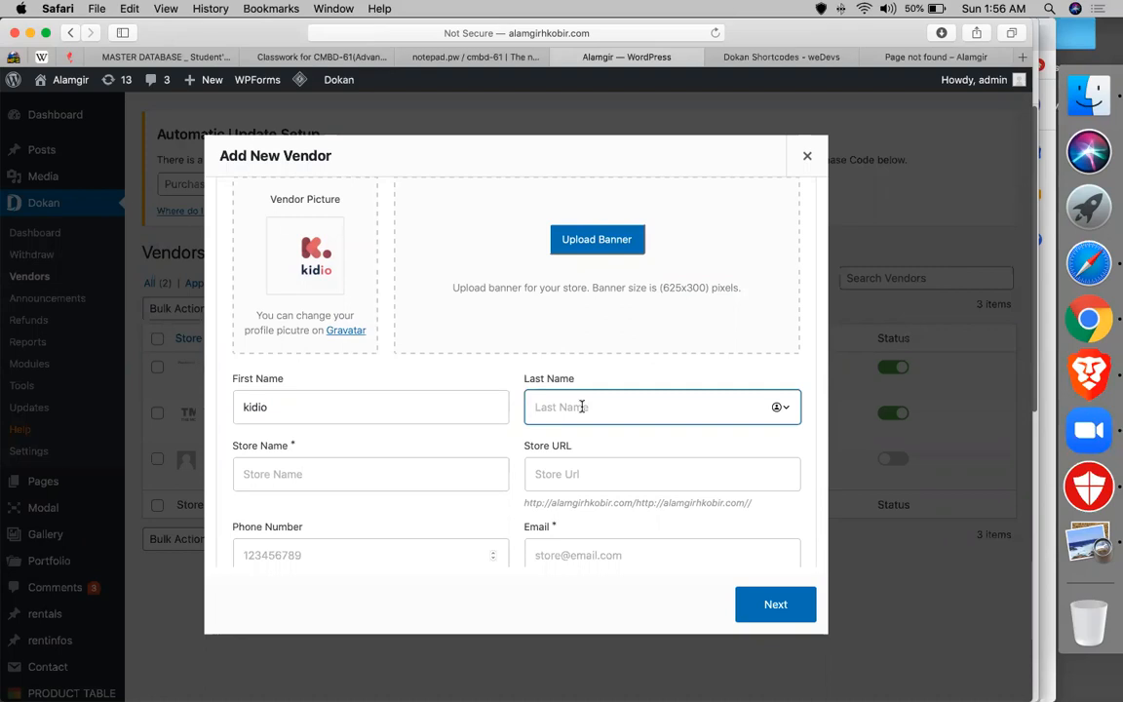
type("store")
left_click(440, 477)
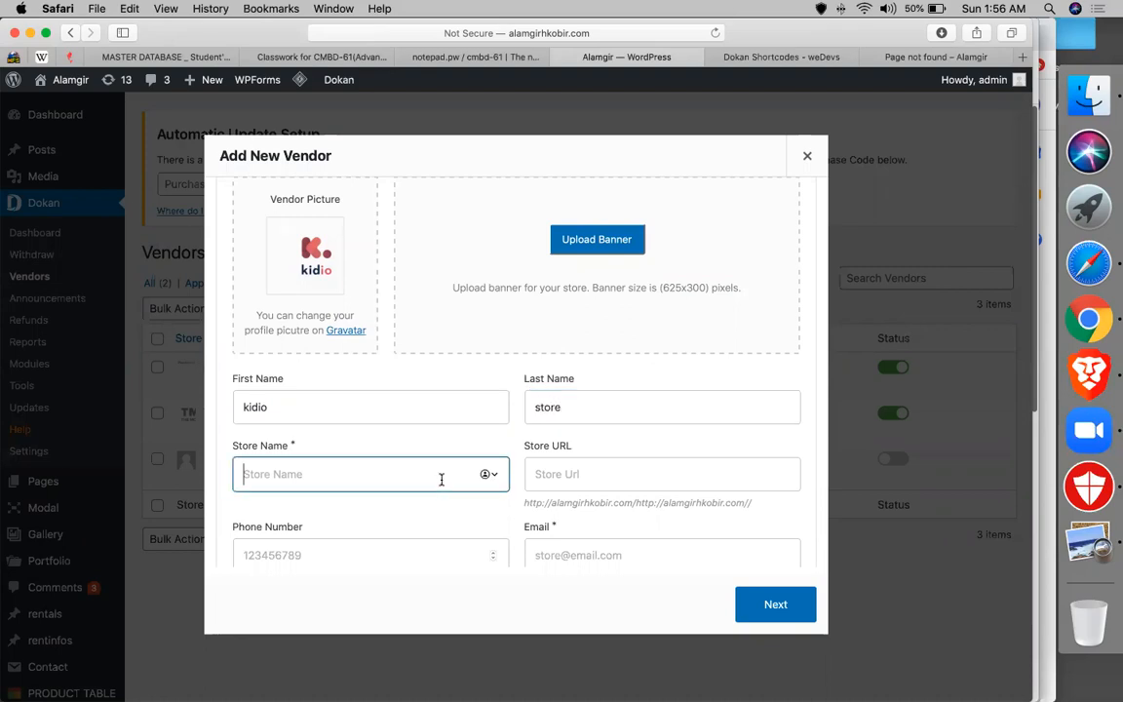
type("kidio")
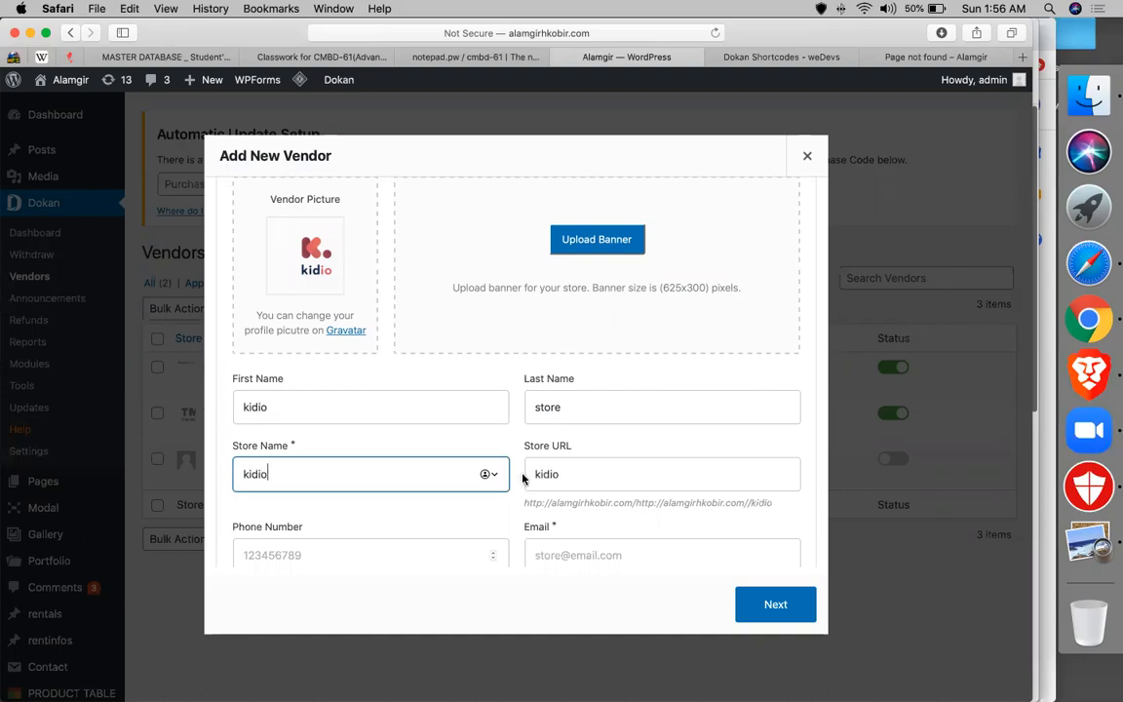
type("store.cok")
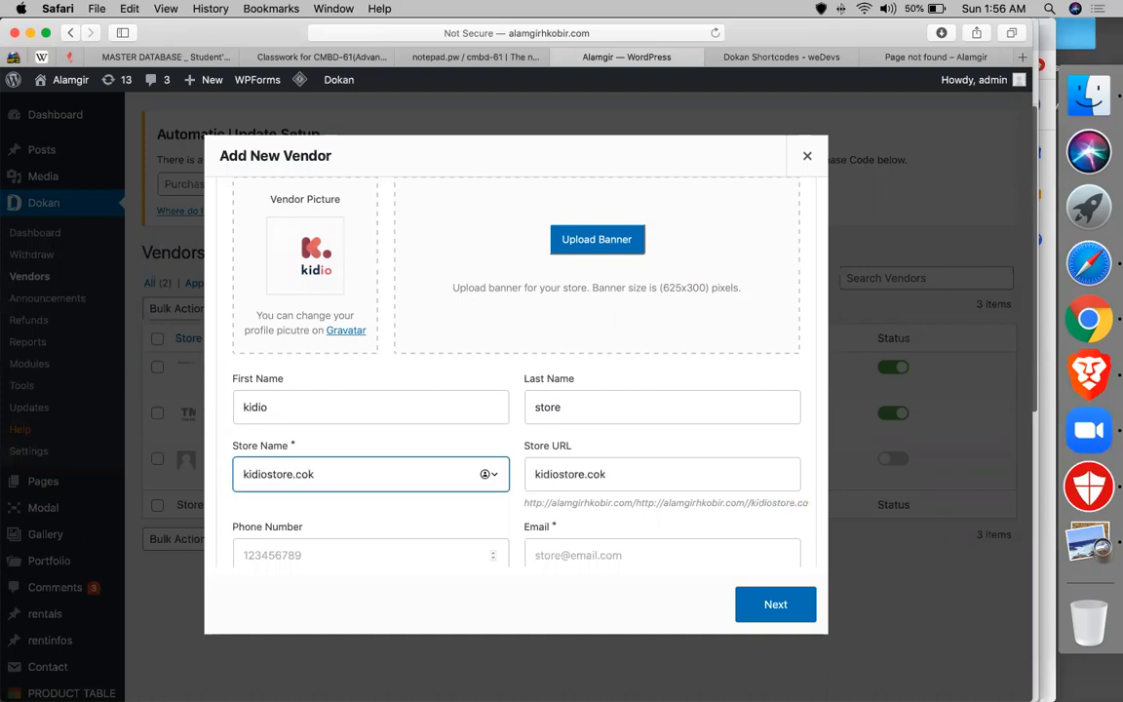
key("BackSpace")
type("m")
scroll(560, 460, "down", 3)
- Fill in the vendor's phone number and e-mail address
left_click(389, 419)
left_click(702, 413)
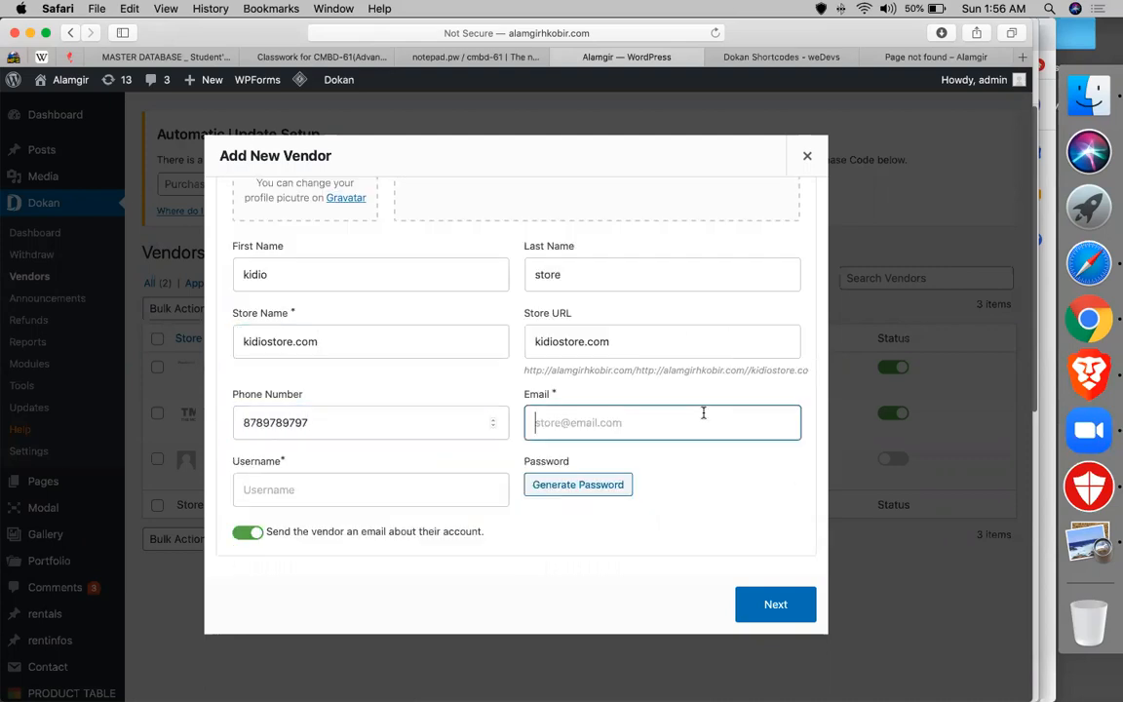
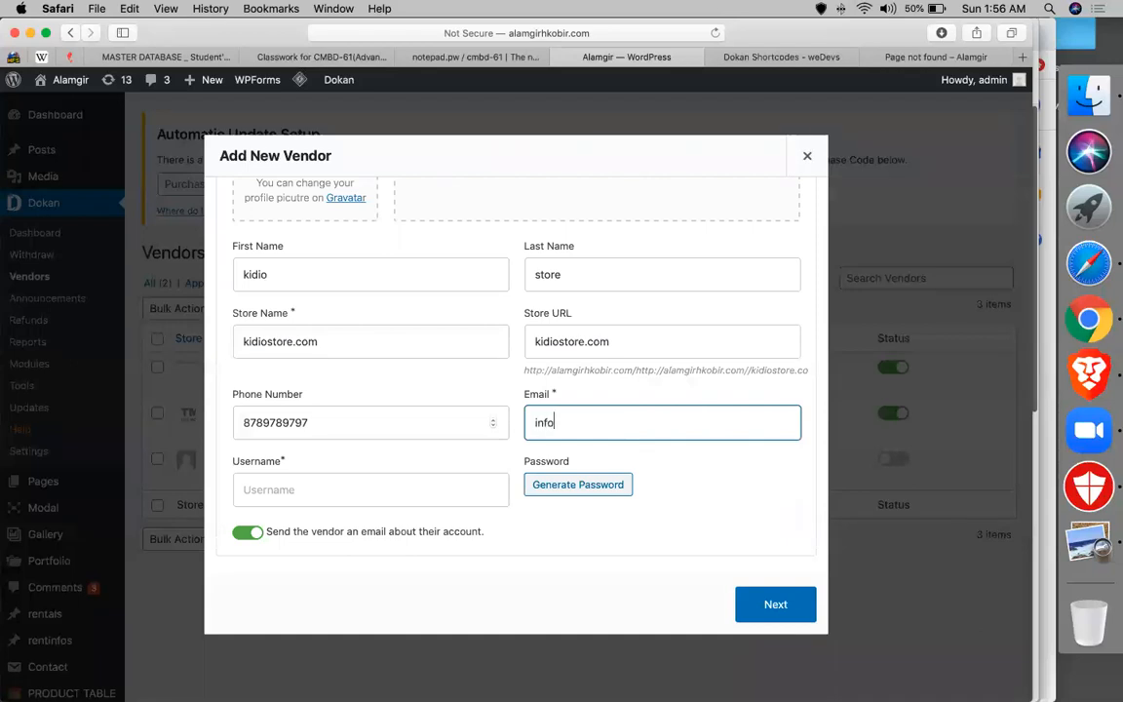
- Set the vendor username, correcting the autocorrected entry, and continue to the address step
left_click(347, 514)
type("kidio")
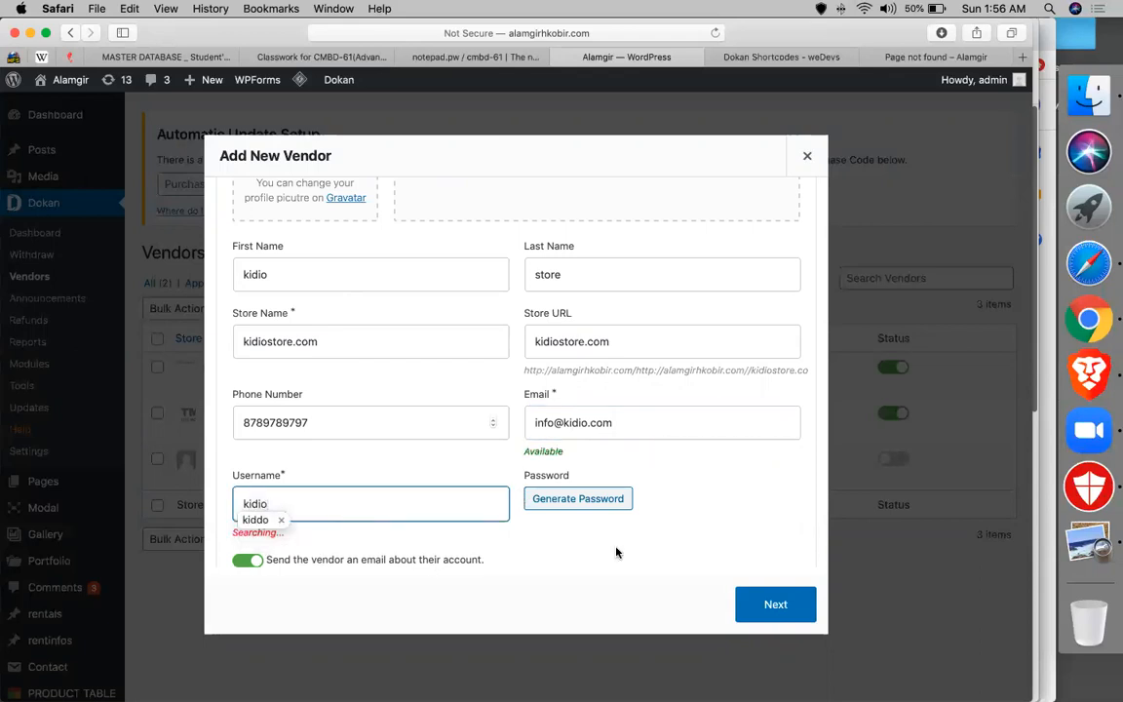
left_click(602, 559)
left_click(382, 489)
double_click(338, 501)
type("kidio")
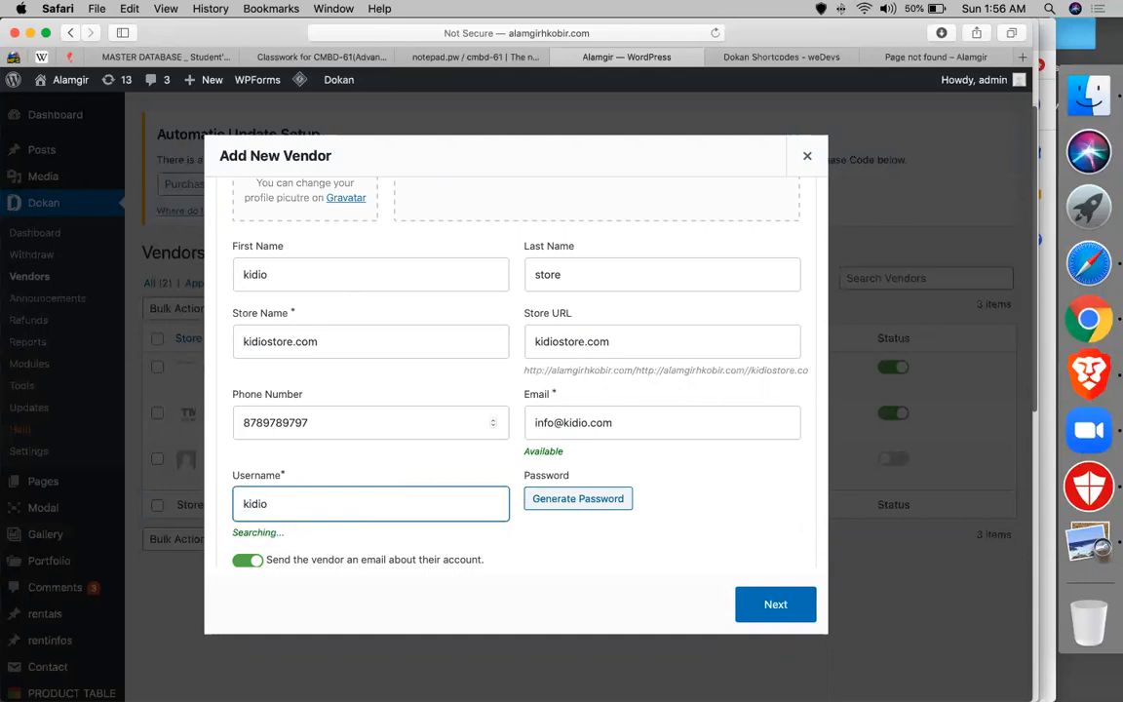
left_click(608, 558)
scroll(607, 557, "down", 2)
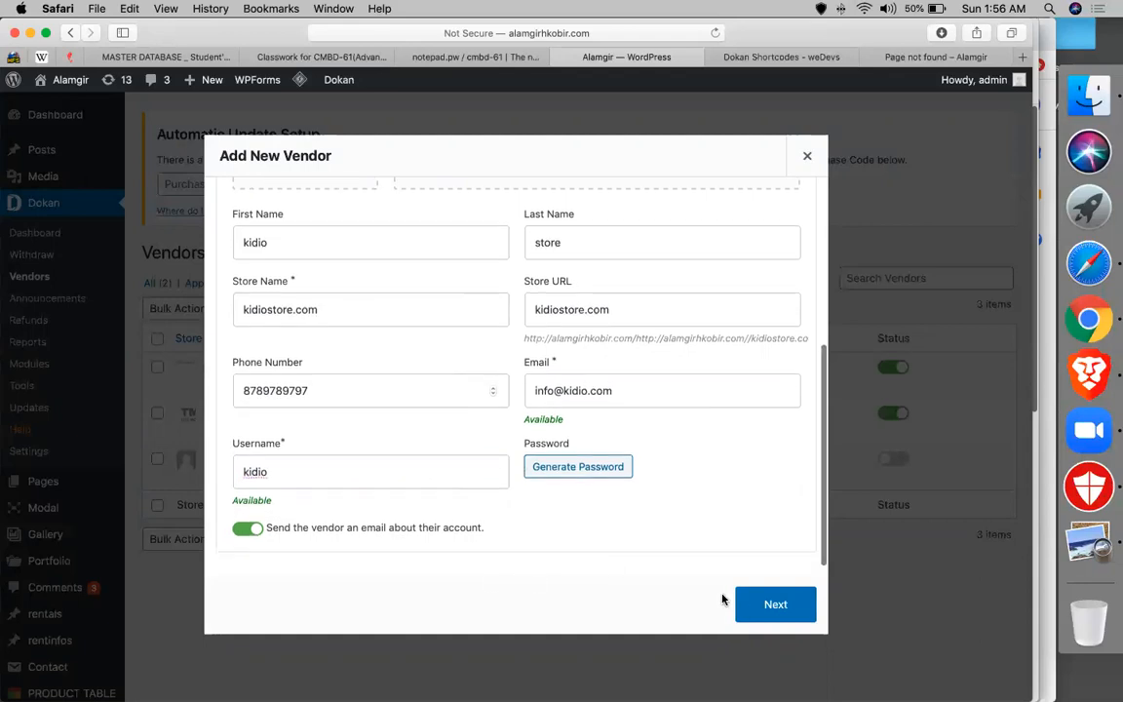
left_click(753, 602)
- Enter street dhanmondi, city dhaka and zip 1209 for the vendor
left_click(341, 313)
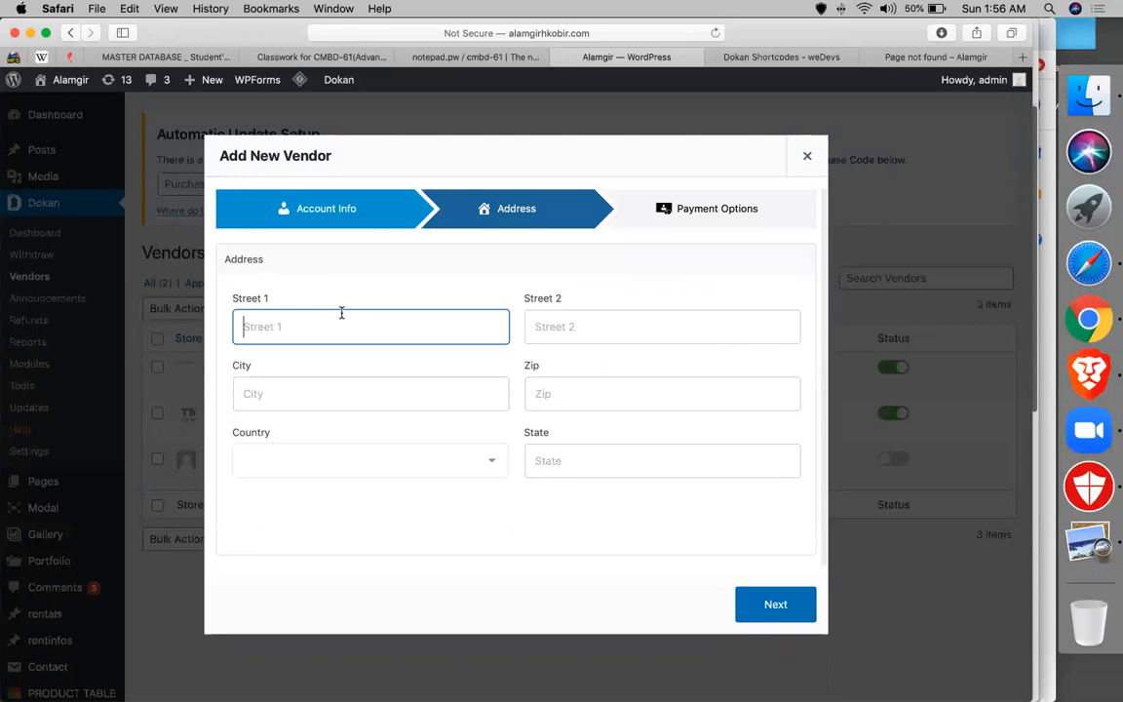
type("dhanmondi")
key("Tab")
key("Tab")
type("dhaka")
key("Tab")
type("1208")
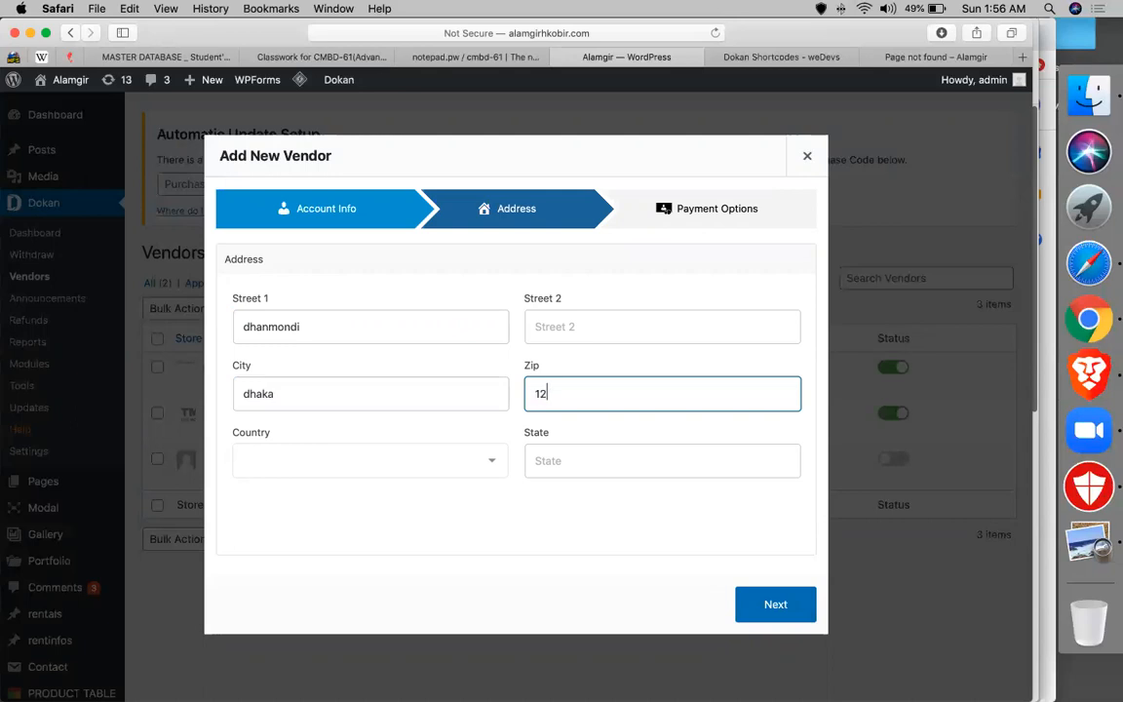
key("BackSpace")
key("BackSpace")
type("09")
- Set the vendor's country to Bangladesh
left_click(293, 460)
type("ban")
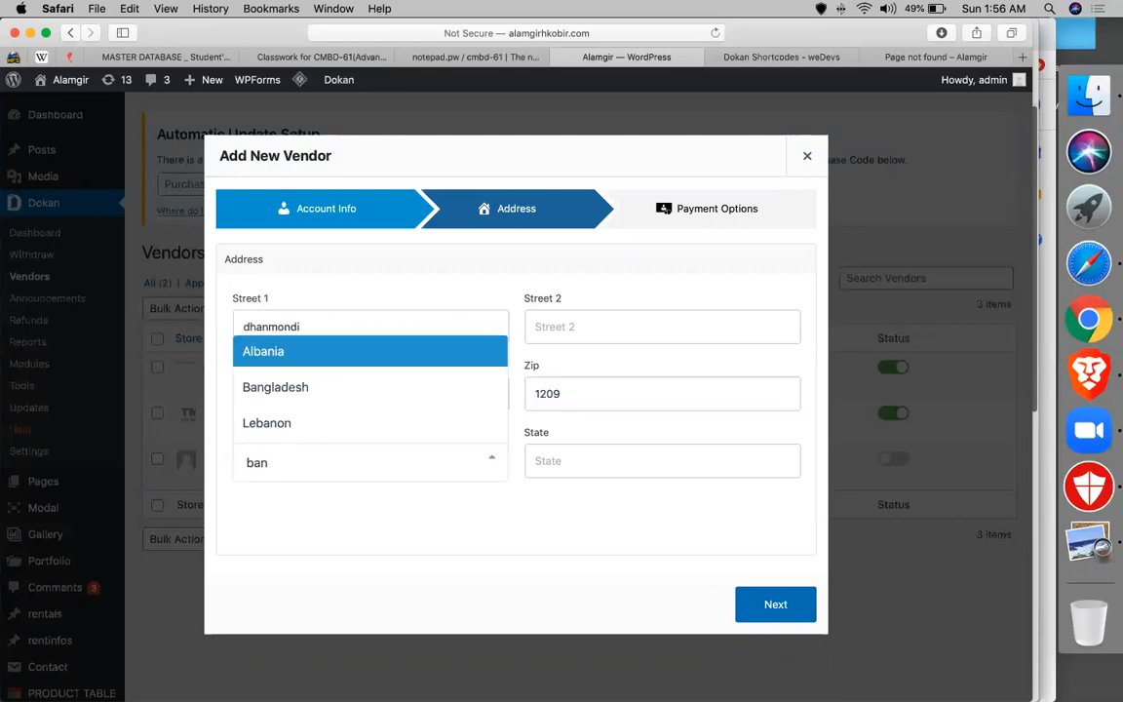
key("Return")
left_click(318, 462)
type("bna")
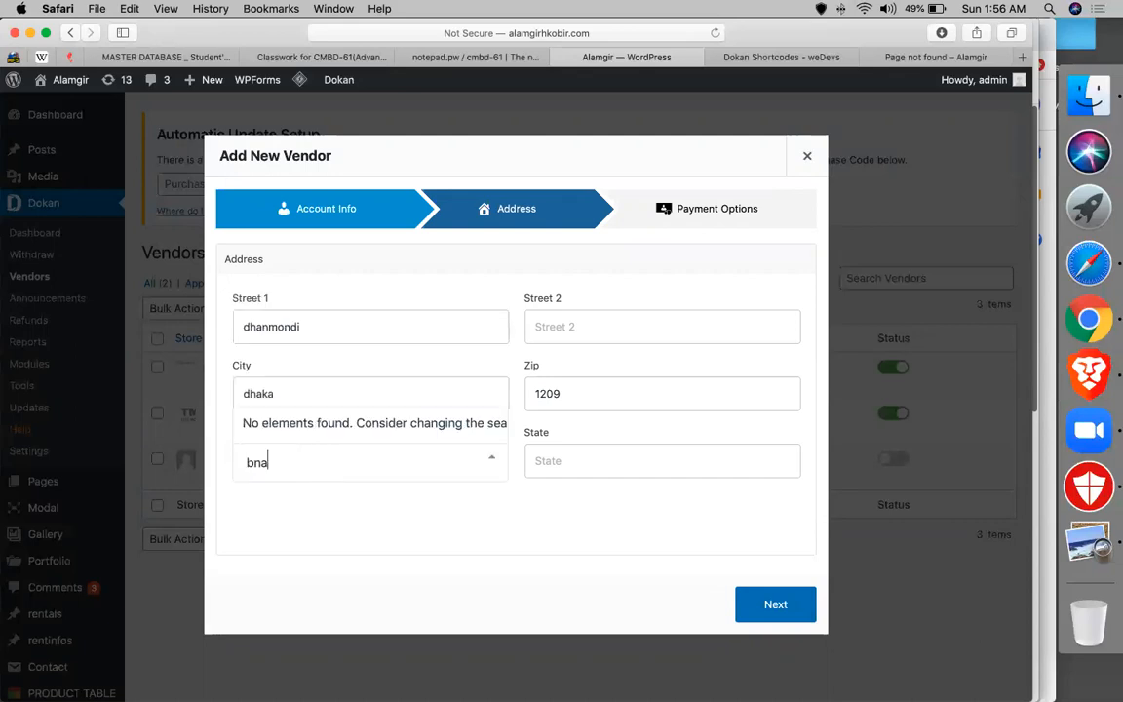
key("BackSpace")
key("BackSpace")
type("a")
key("Down")
key("Down")
key("Down")
key("Down")
key("Down")
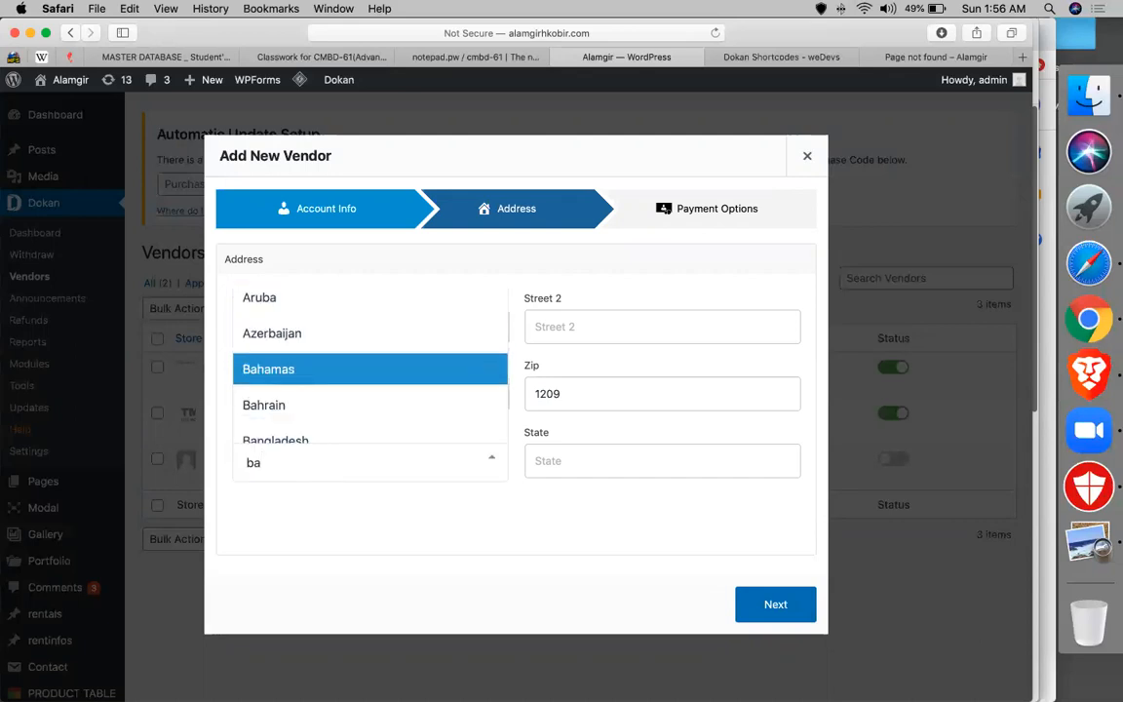
key("Down")
key("Down")
key("Return")
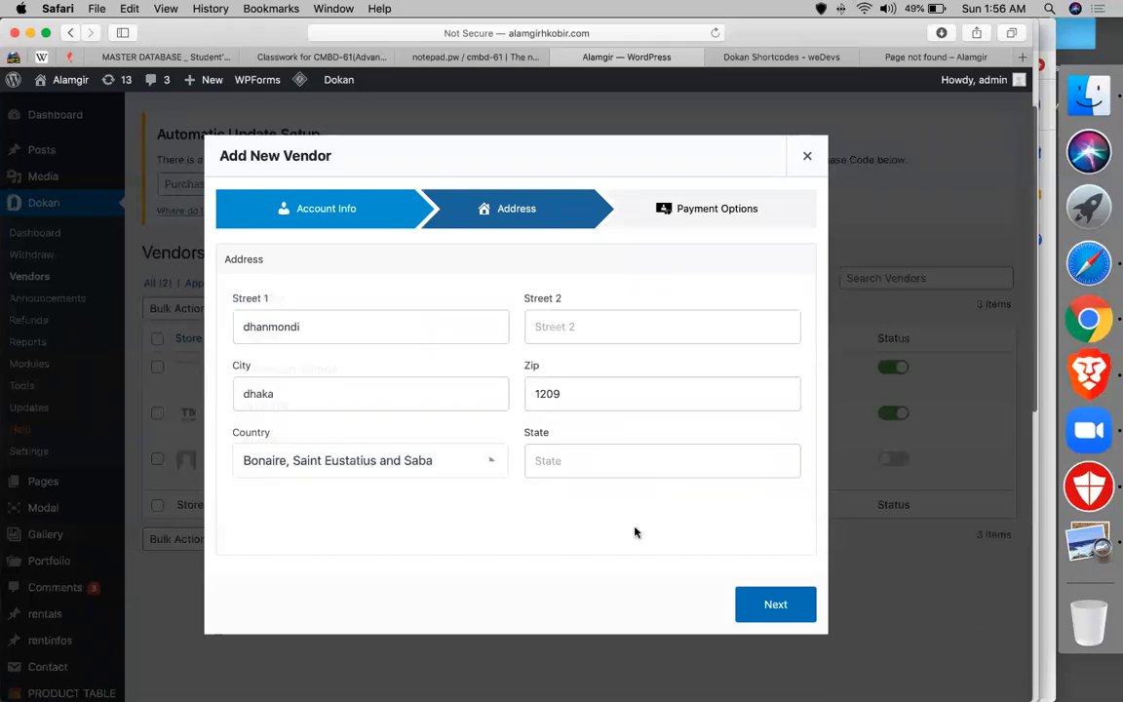
left_click(392, 458)
type("ban")
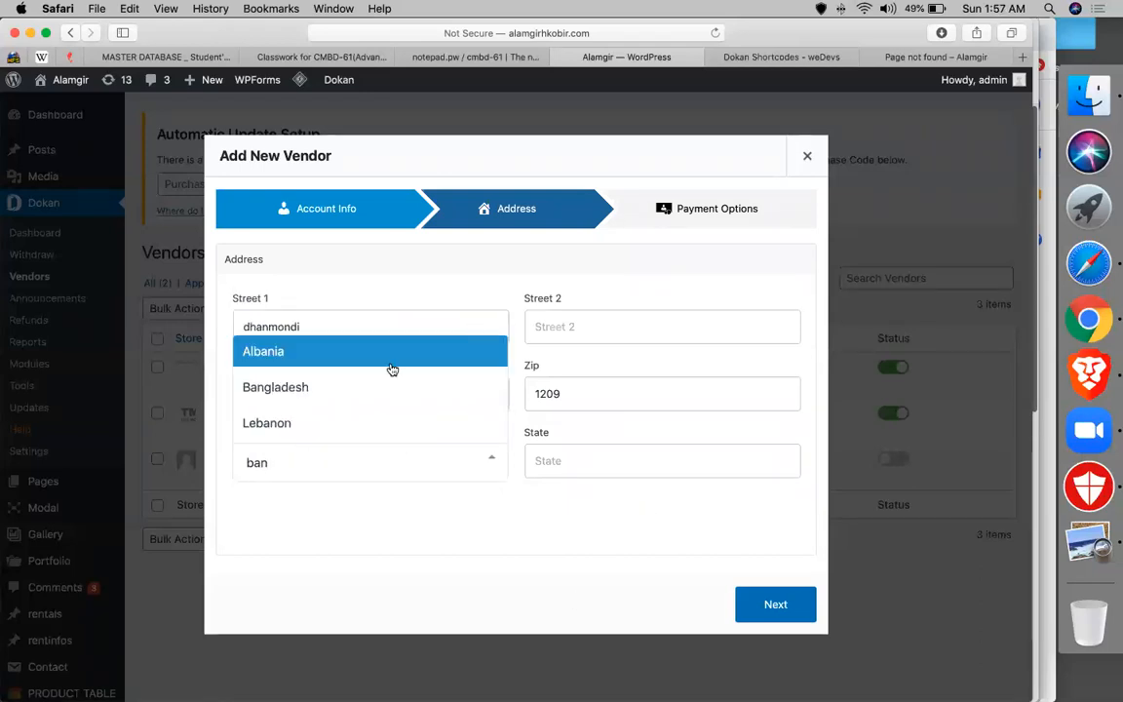
left_click(338, 395)
- Choose Dhaka as the state and continue to payment options
left_click(570, 466)
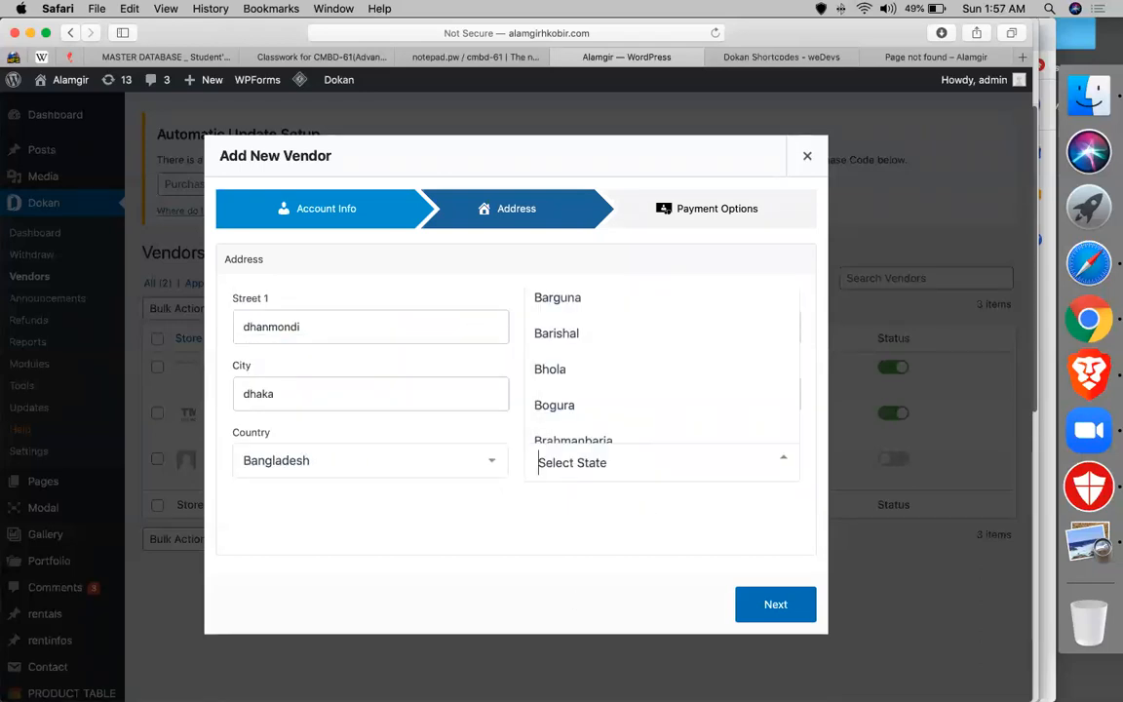
type("dha")
left_click(593, 388)
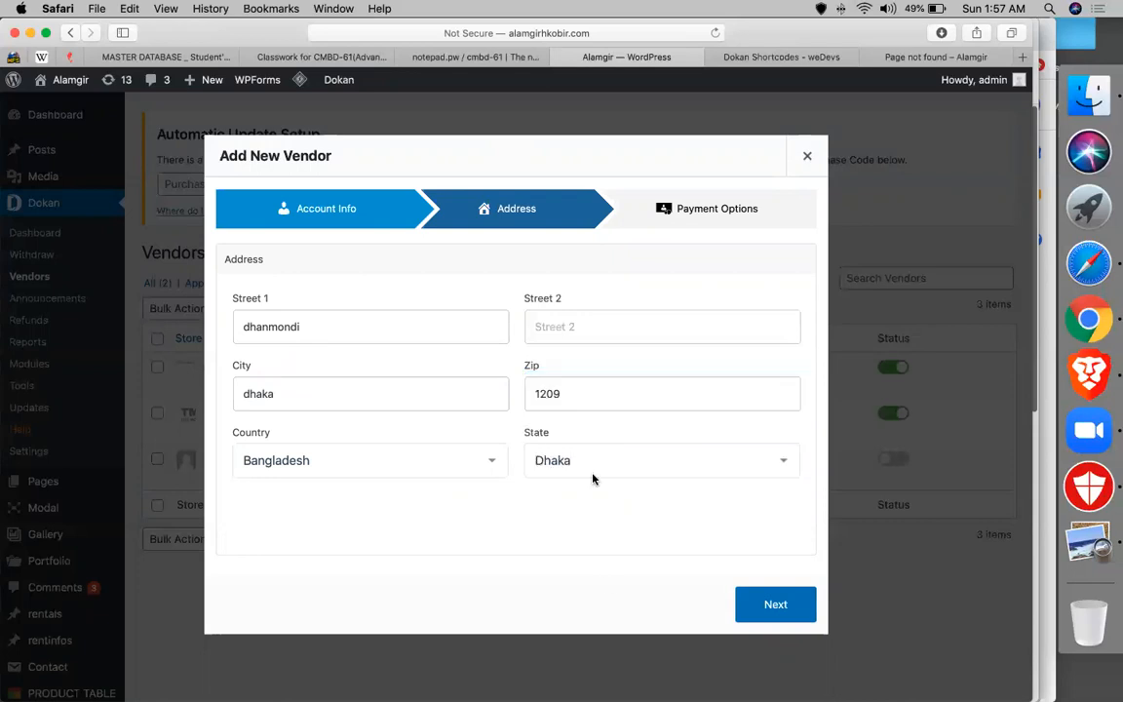
left_click(734, 602)
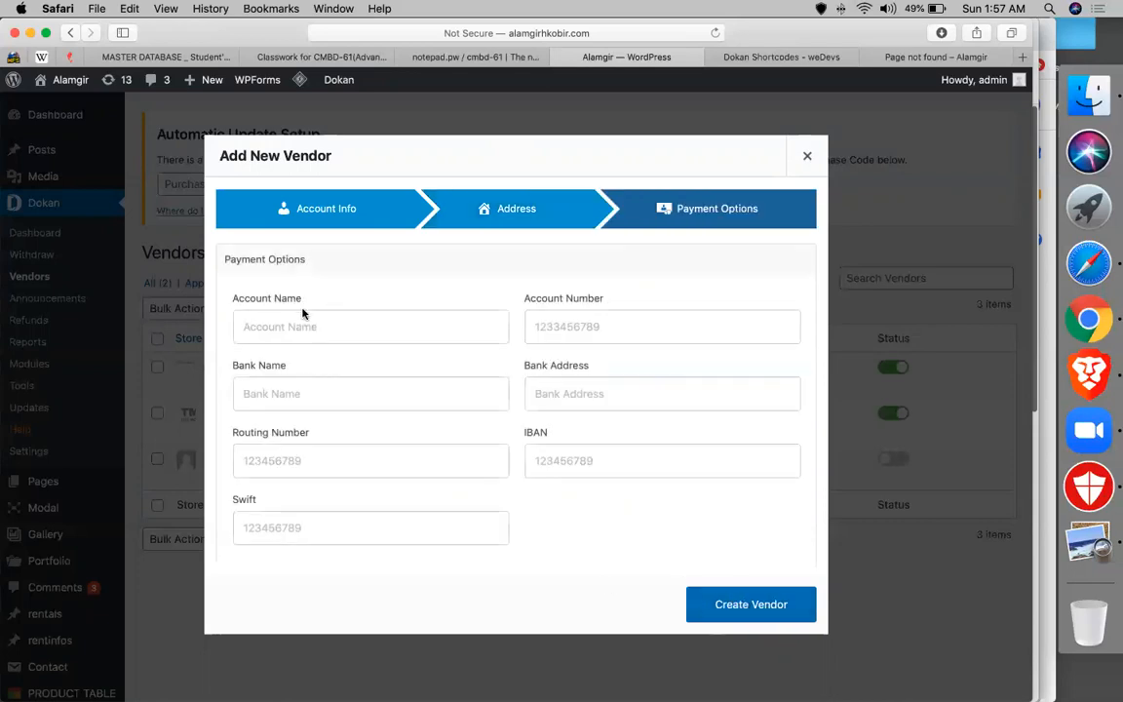
- Enter the bank account holder's name, the account number and bank name AB BANK
left_click(266, 330)
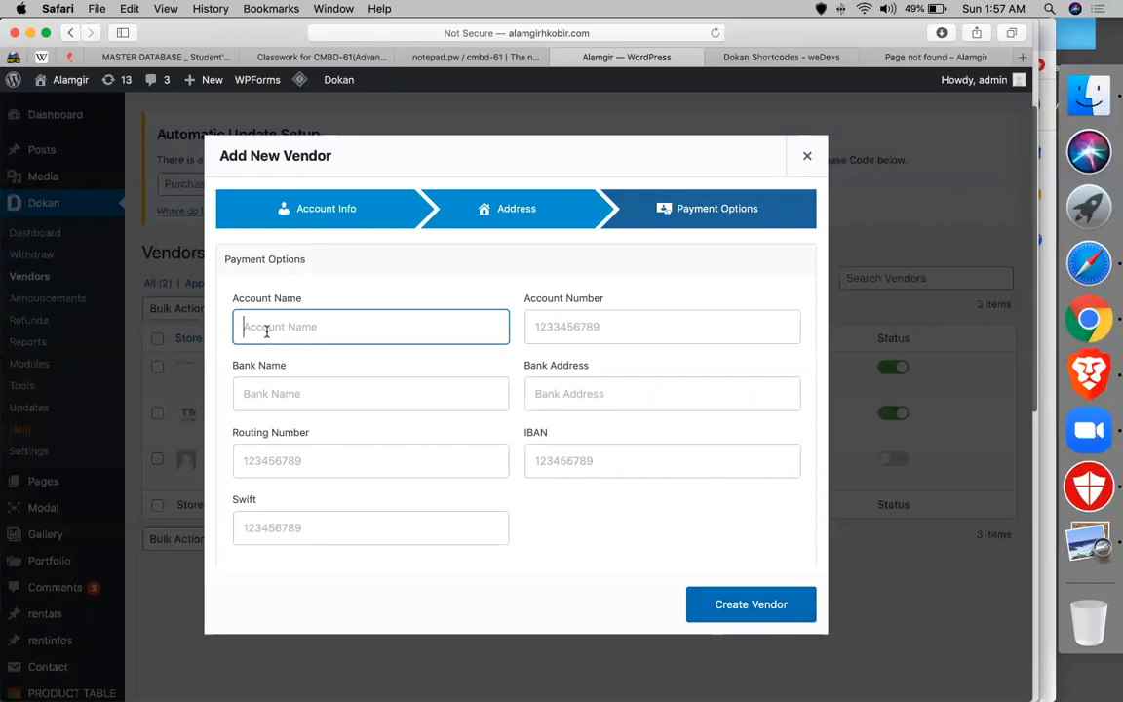
type("rahuln")
double_click(268, 328)
type("ragu")
key("BackSpace")
key("BackSpace")
type("him")
left_click(609, 330)
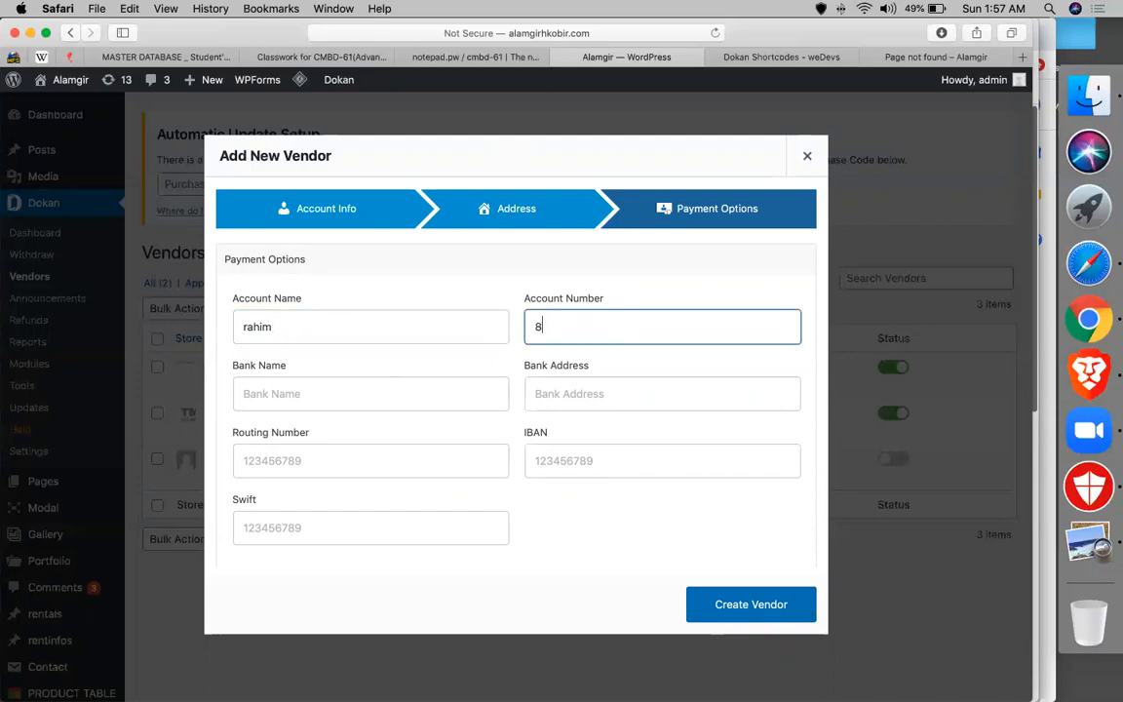
- Add bank address dhanmondi plus the routing number, IBAN and Swift code
left_click(598, 390)
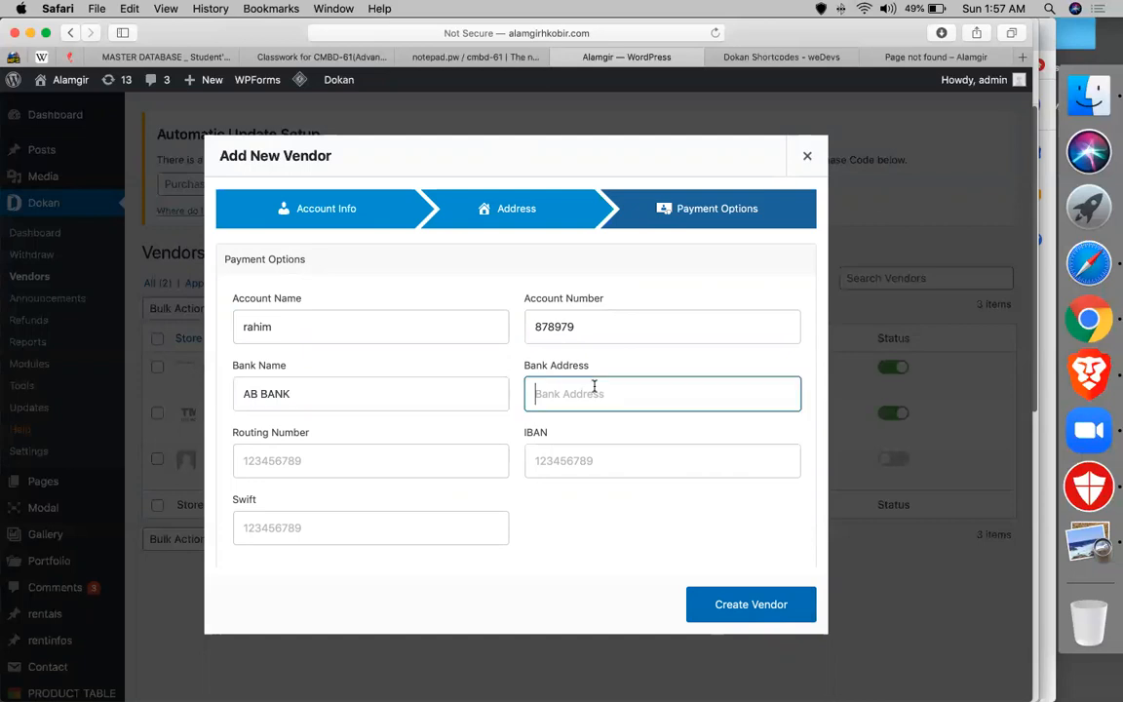
type("dhanmondi")
left_click(351, 461)
left_click(534, 453)
left_click(221, 560)
left_click(271, 539)
left_click(390, 460)
type("8787998")
left_click(665, 452)
left_click(369, 535)
type("97897987")
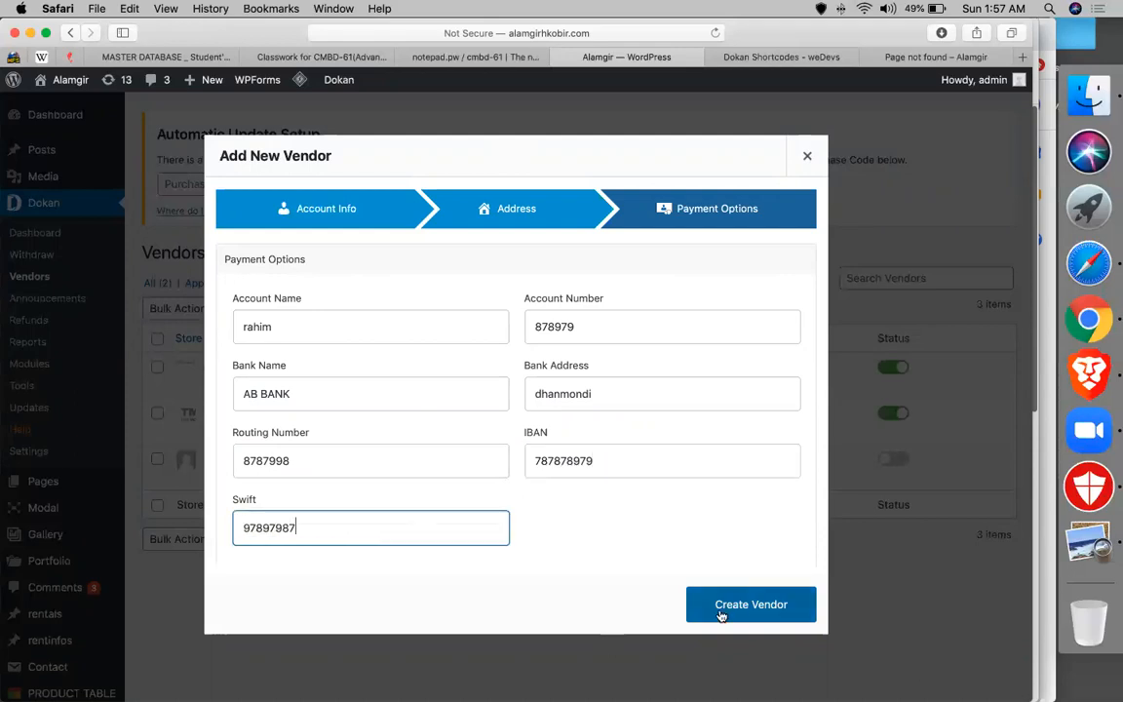
- Create the kidiostore.com vendor, then return the frontend tab to the Your Store is Ready! page
left_click(721, 609)
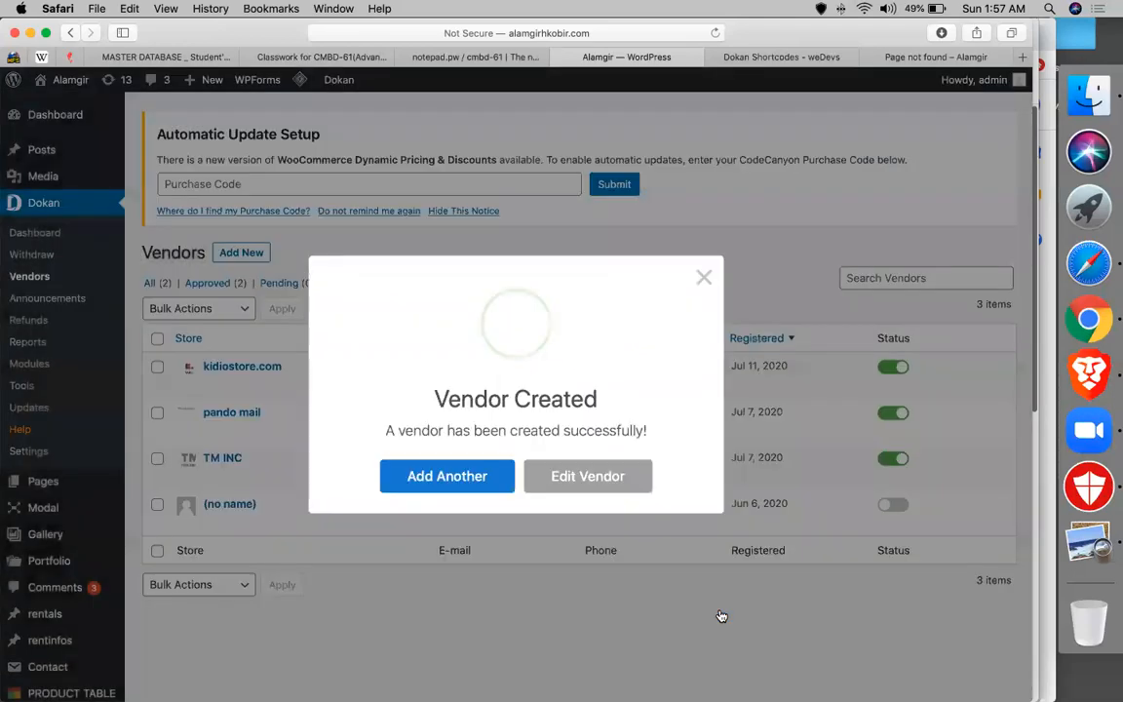
left_click(696, 281)
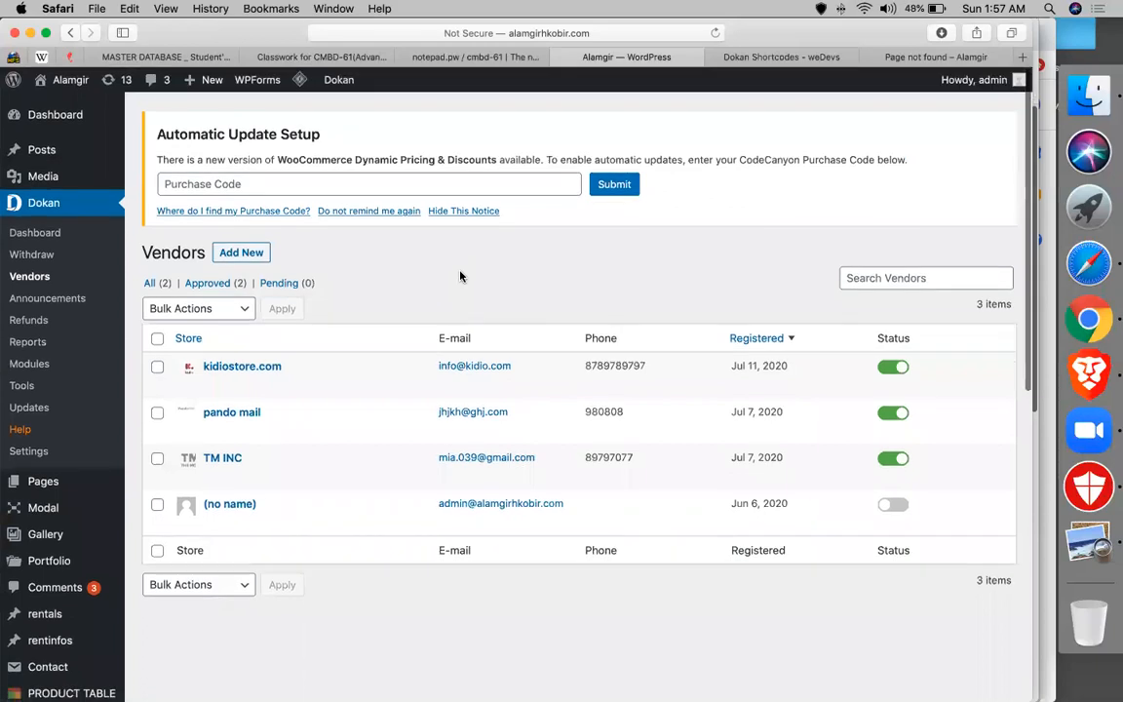
left_click(901, 58)
left_click(69, 33)
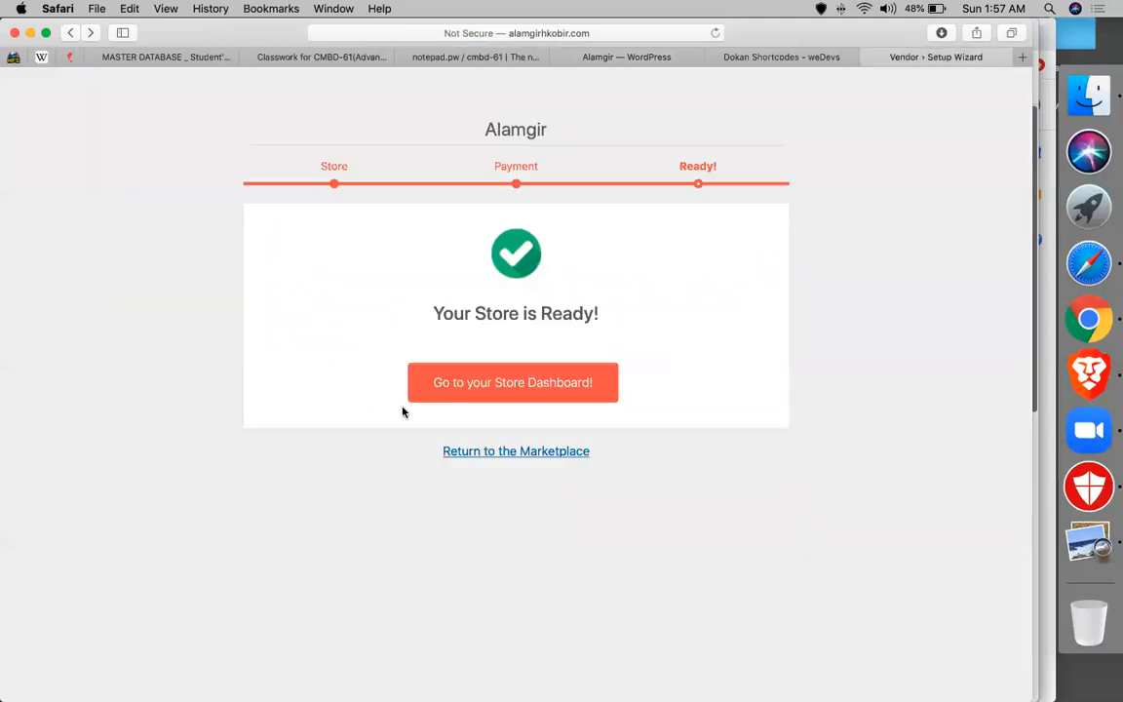
- Browse the new vendor's store dashboard, then open its Products page listing five online, in-stock products
left_click(488, 395)
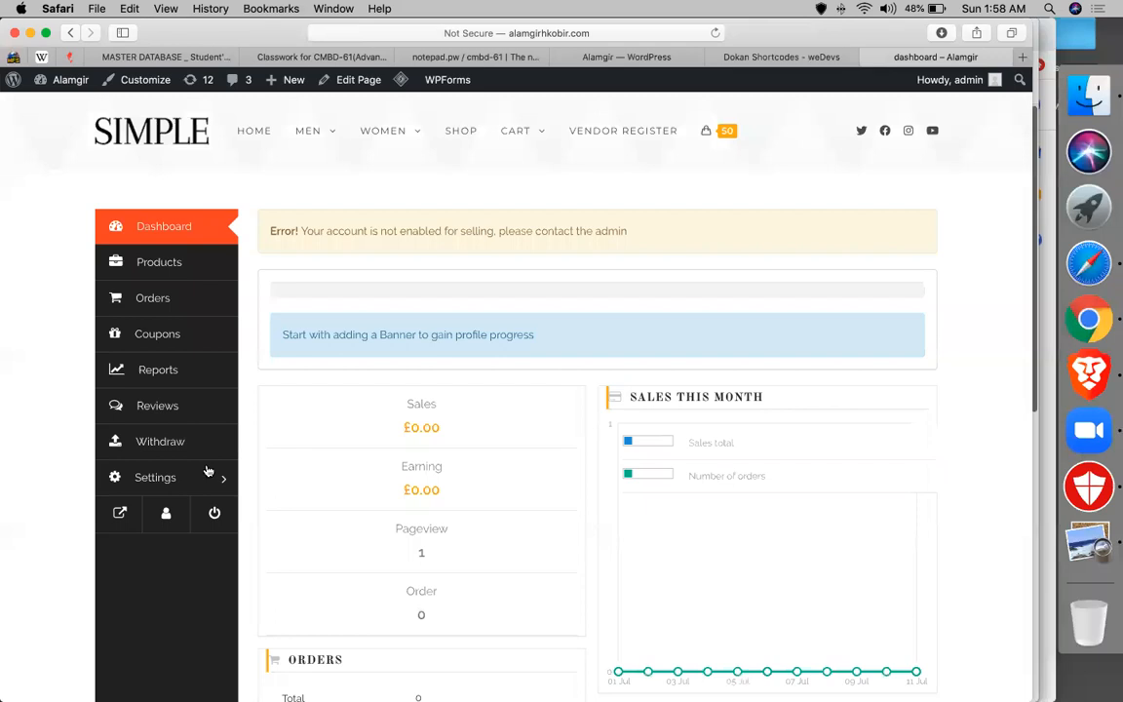
mouse_move(63, 86)
scroll(448, 395, "down", 1)
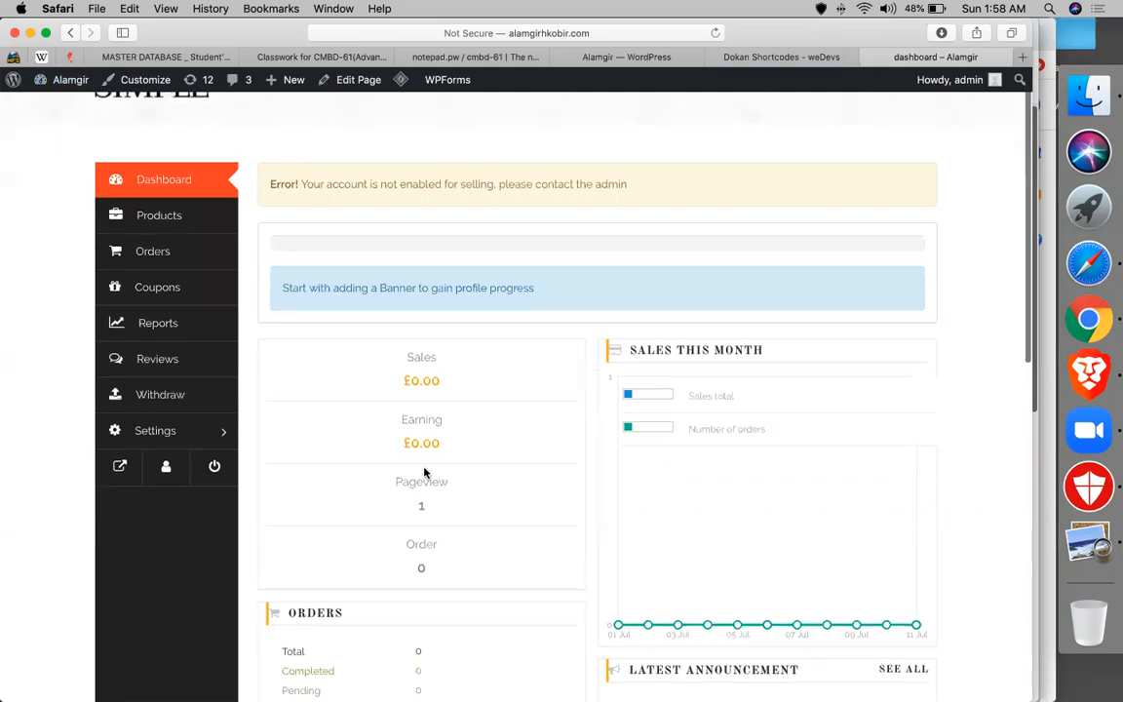
scroll(424, 473, "down", 3)
scroll(476, 506, "down", 6)
scroll(453, 330, "up", 2)
scroll(499, 438, "up", 5)
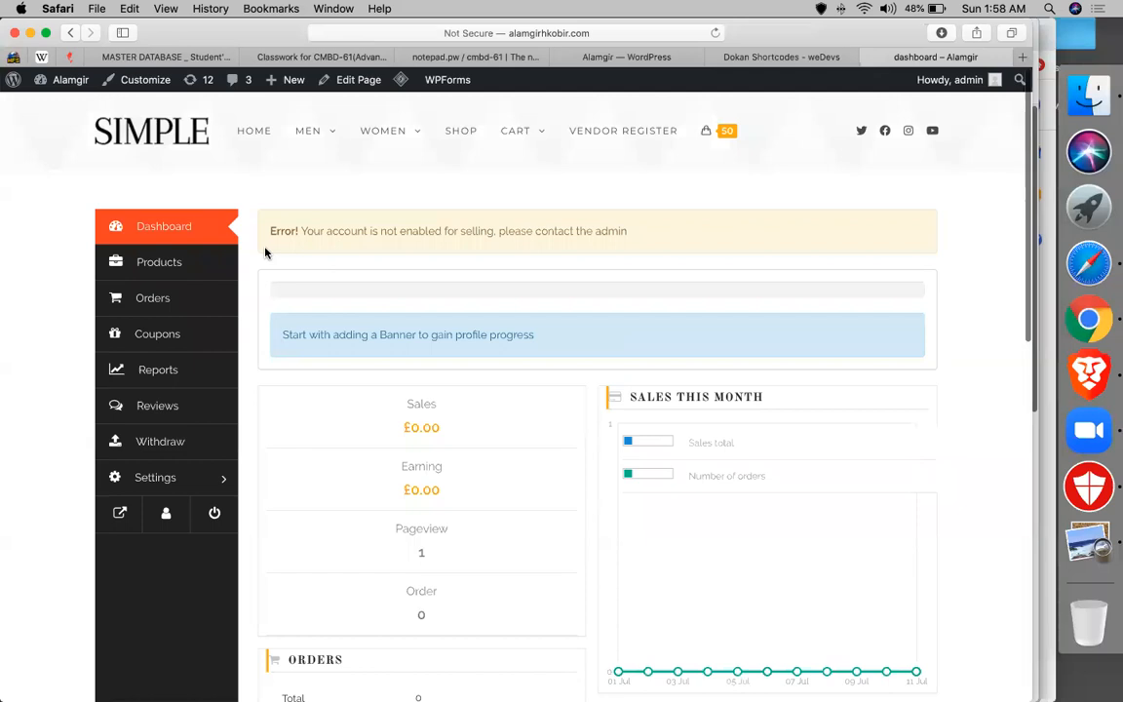
left_click(145, 255)
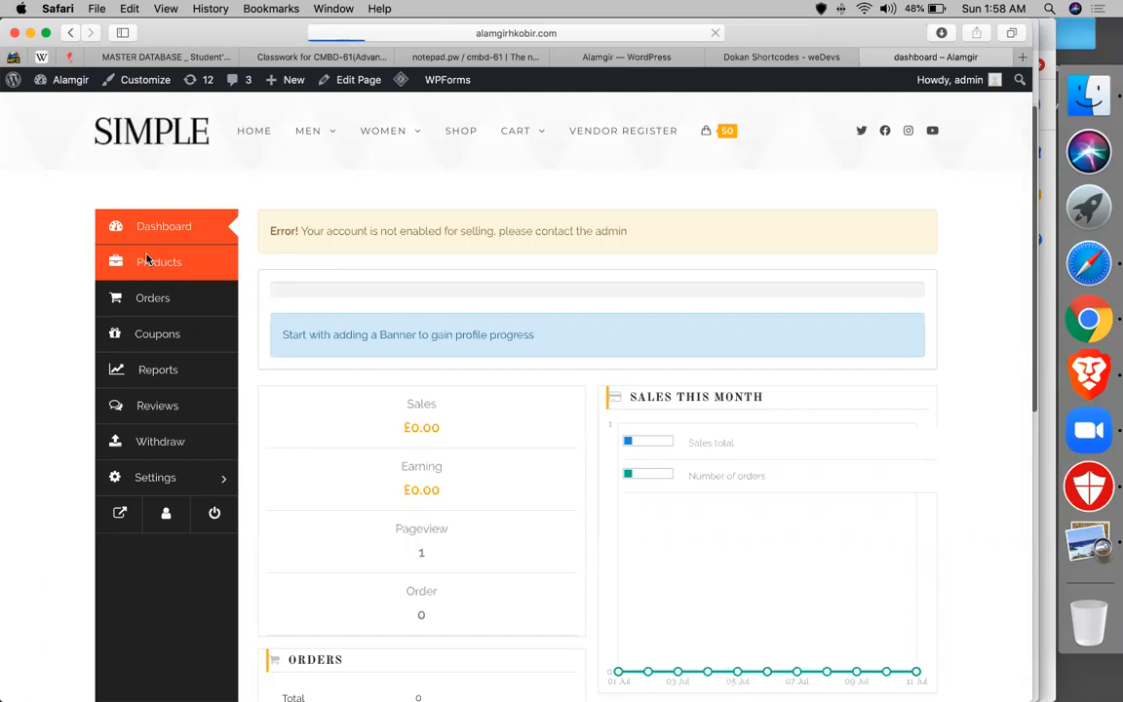
scroll(430, 357, "down", 3)
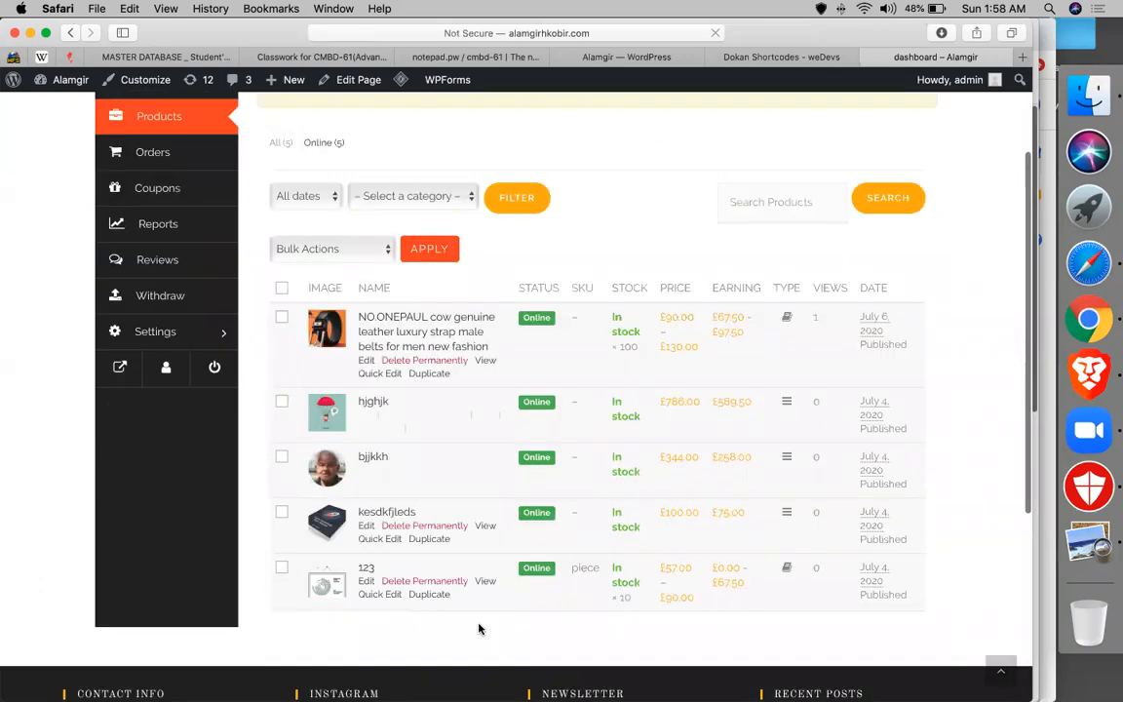
- Check the vendor's Orders and Coupons pages, then the Withdraw page showing a £0.00 balance
scroll(416, 341, "up", 2)
left_click(151, 261)
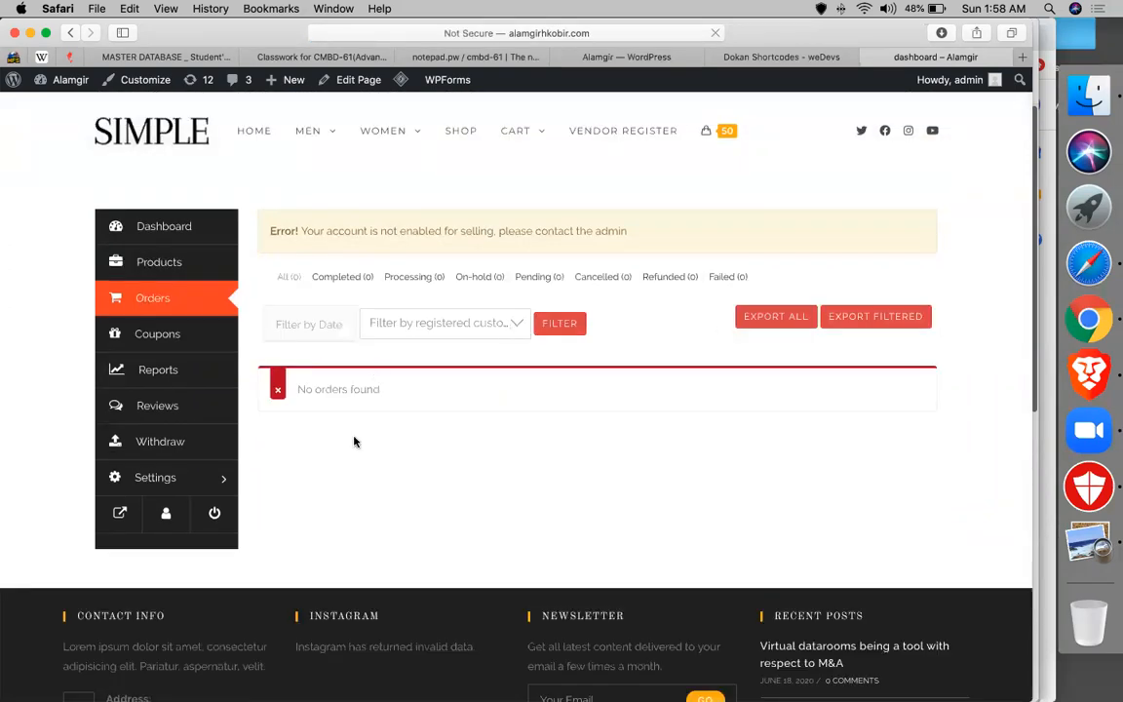
left_click(190, 338)
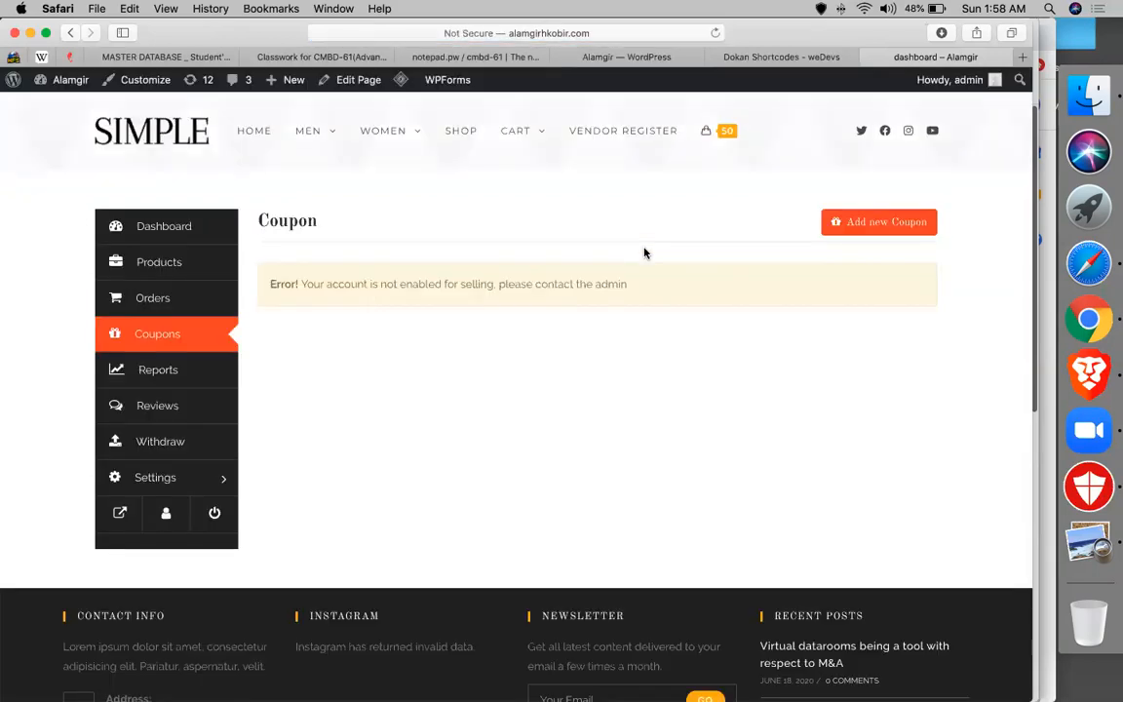
left_click(221, 442)
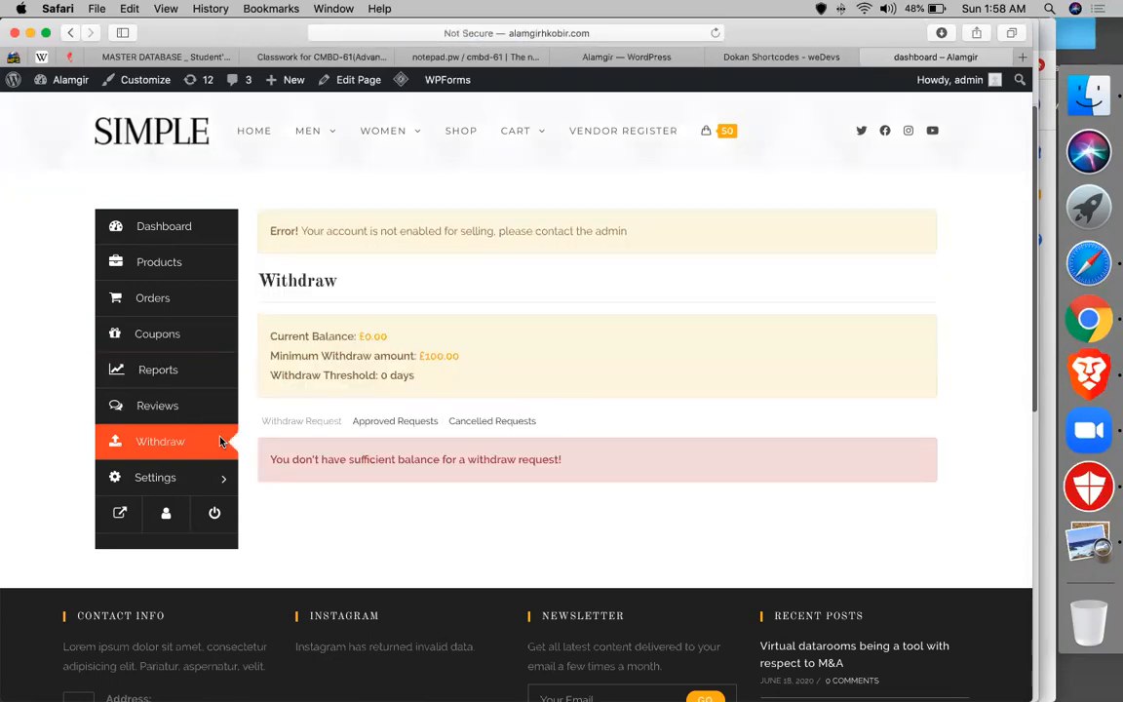
- Glance at the Dokan shortcodes docs and Vendors admin tabs, then return to the vendor dashboard
left_click(772, 61)
left_click(651, 56)
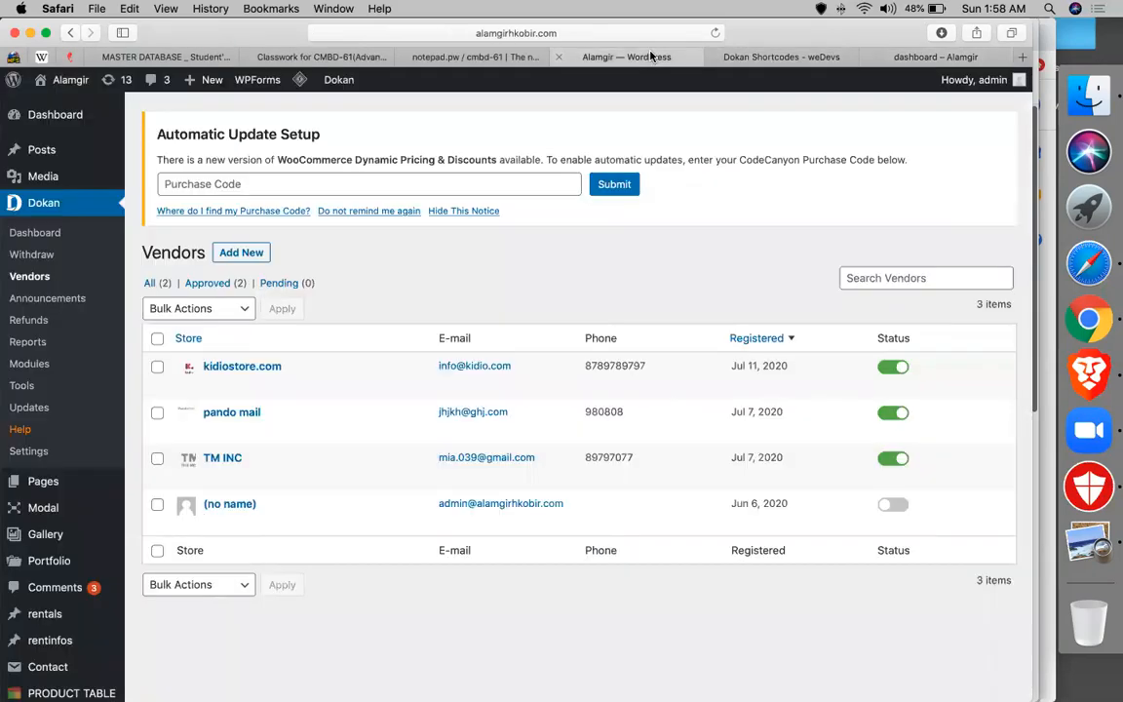
left_click(933, 56)
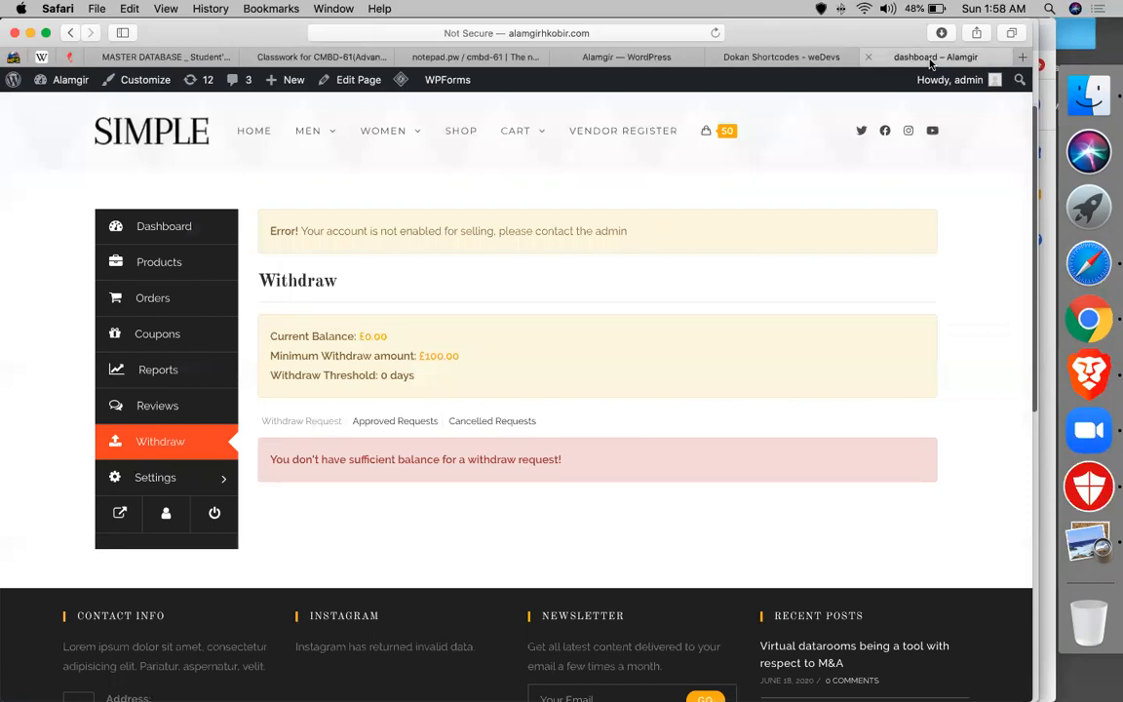
- Scroll through the vendor's Store settings, then return to the overview showing £0.00 sales and 1 pageview
left_click(146, 479)
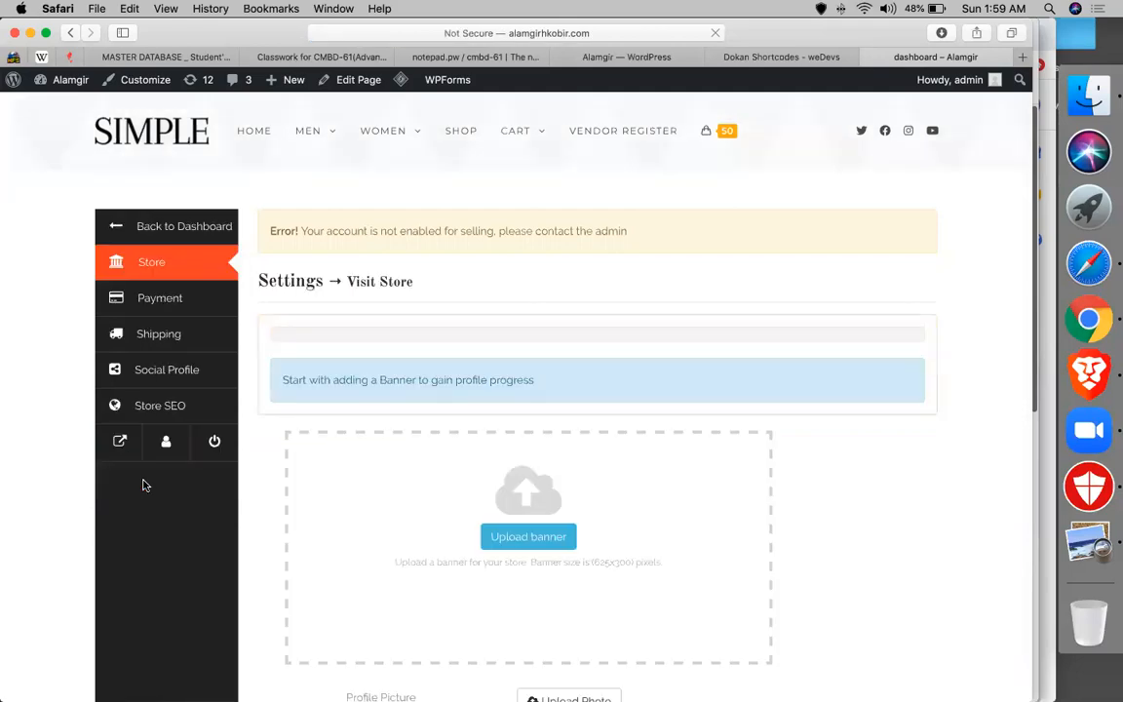
scroll(574, 488, "down", 5)
scroll(553, 368, "down", 9)
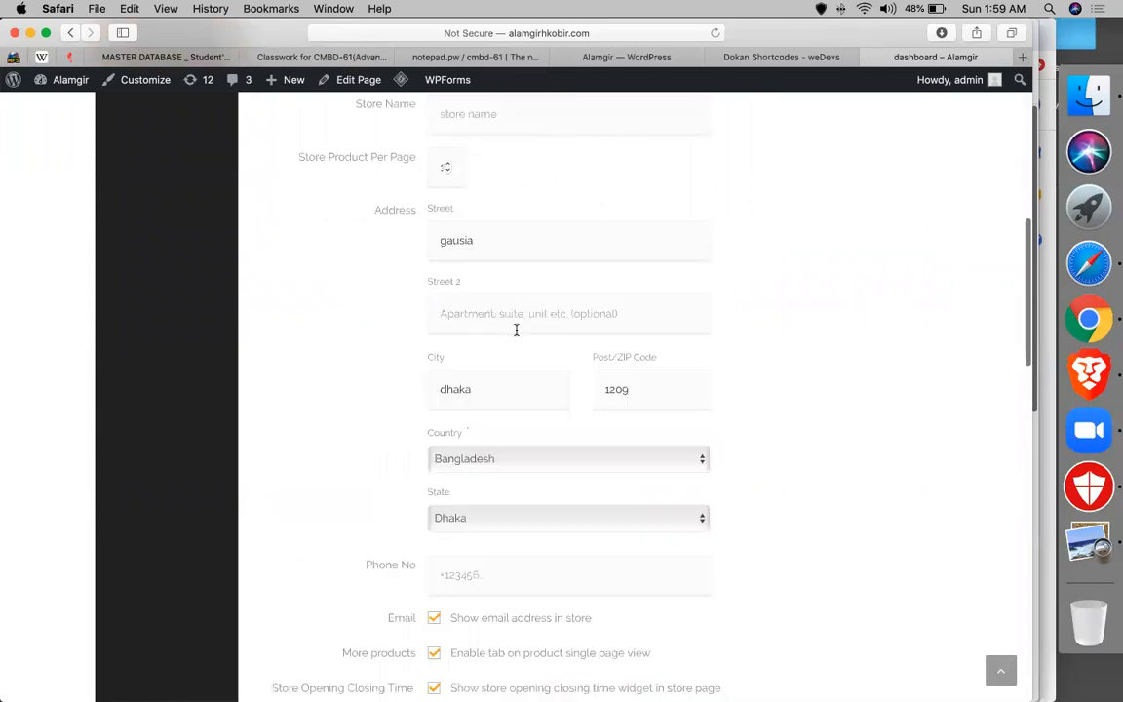
scroll(643, 370, "down", 9)
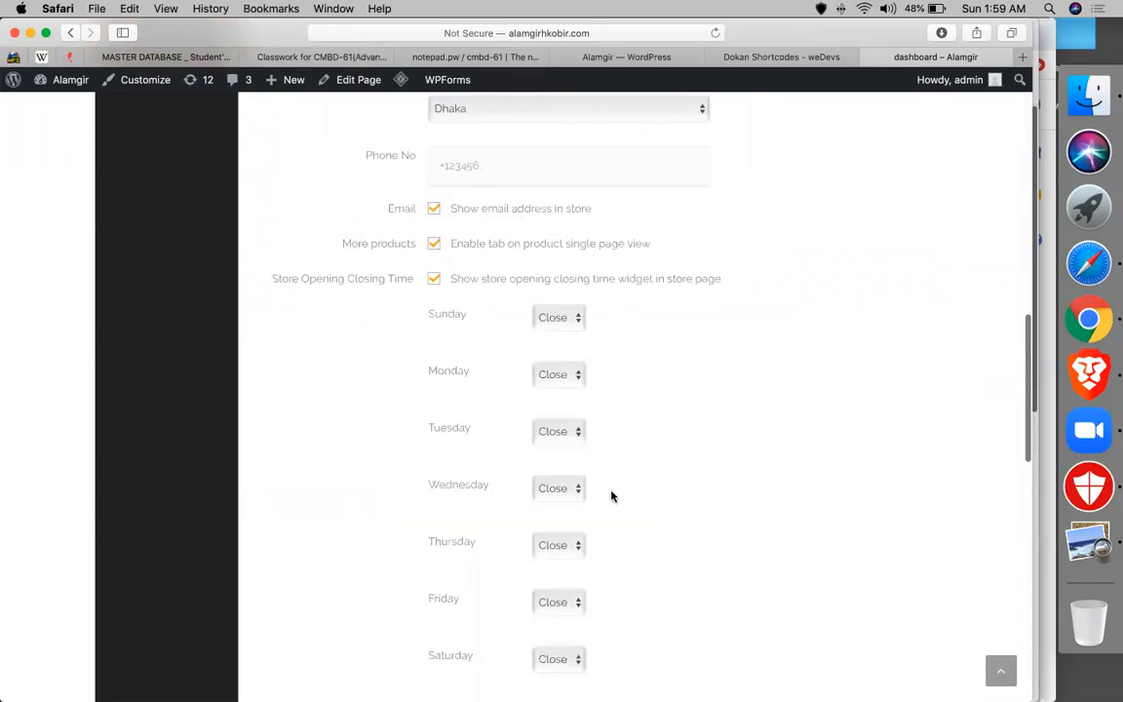
scroll(611, 496, "down", 15)
scroll(346, 530, "up", 4)
scroll(346, 530, "up", 20)
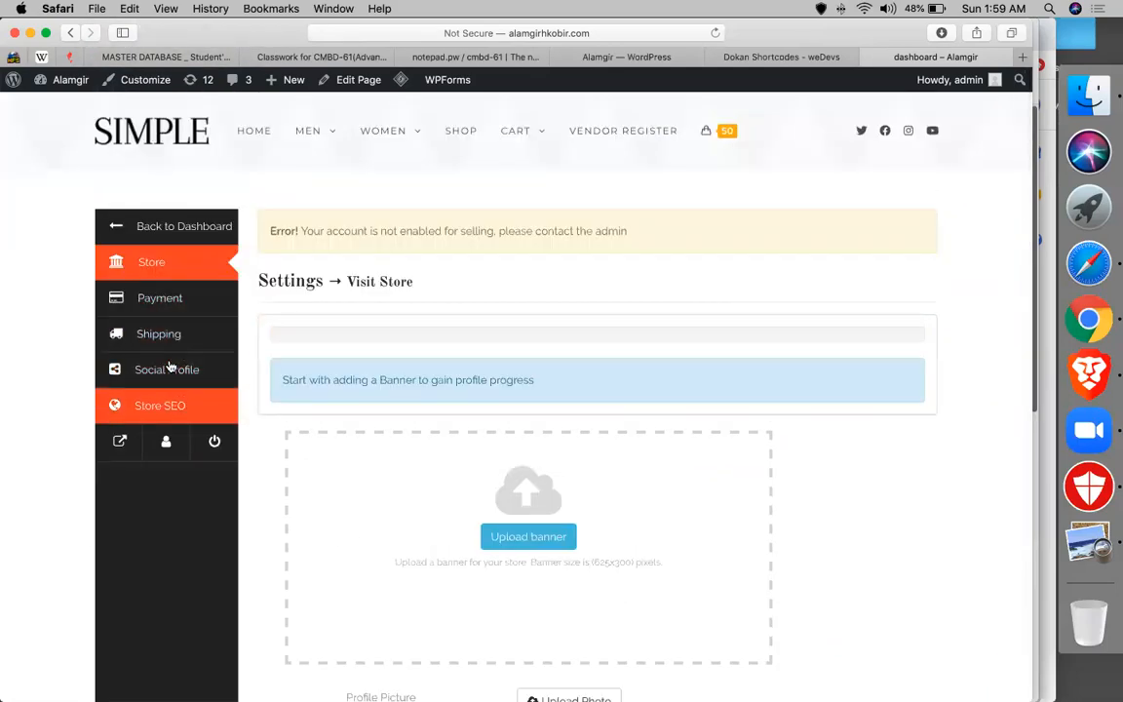
scroll(248, 281, "up", 2)
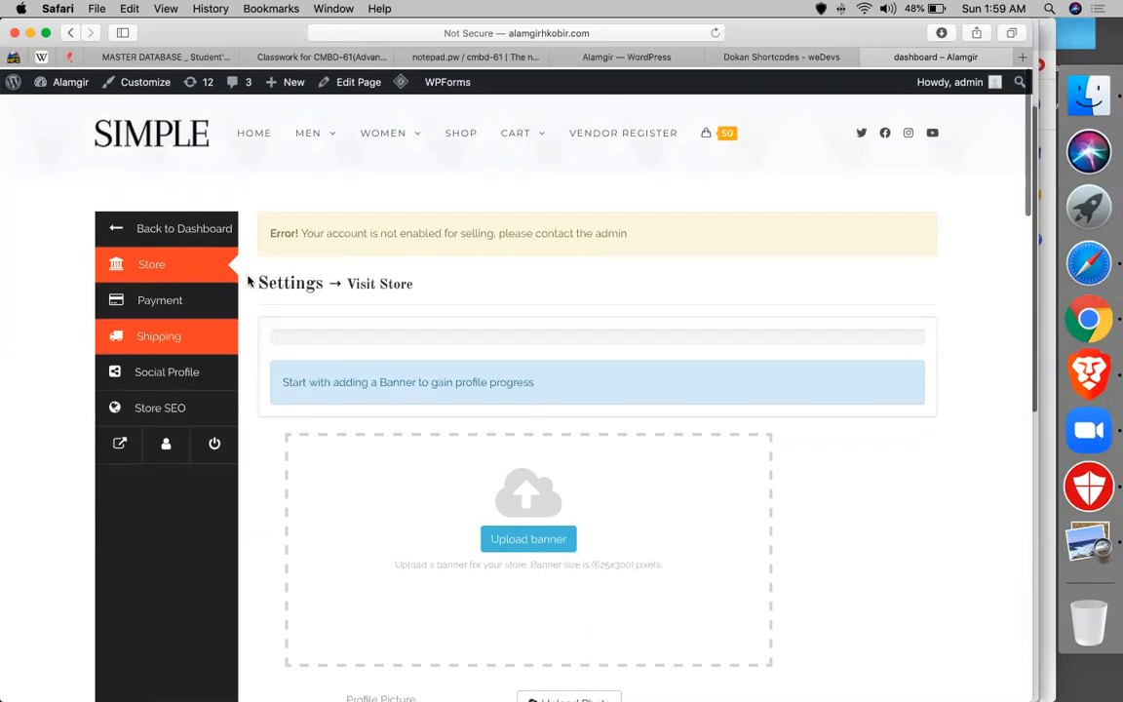
left_click(115, 227)
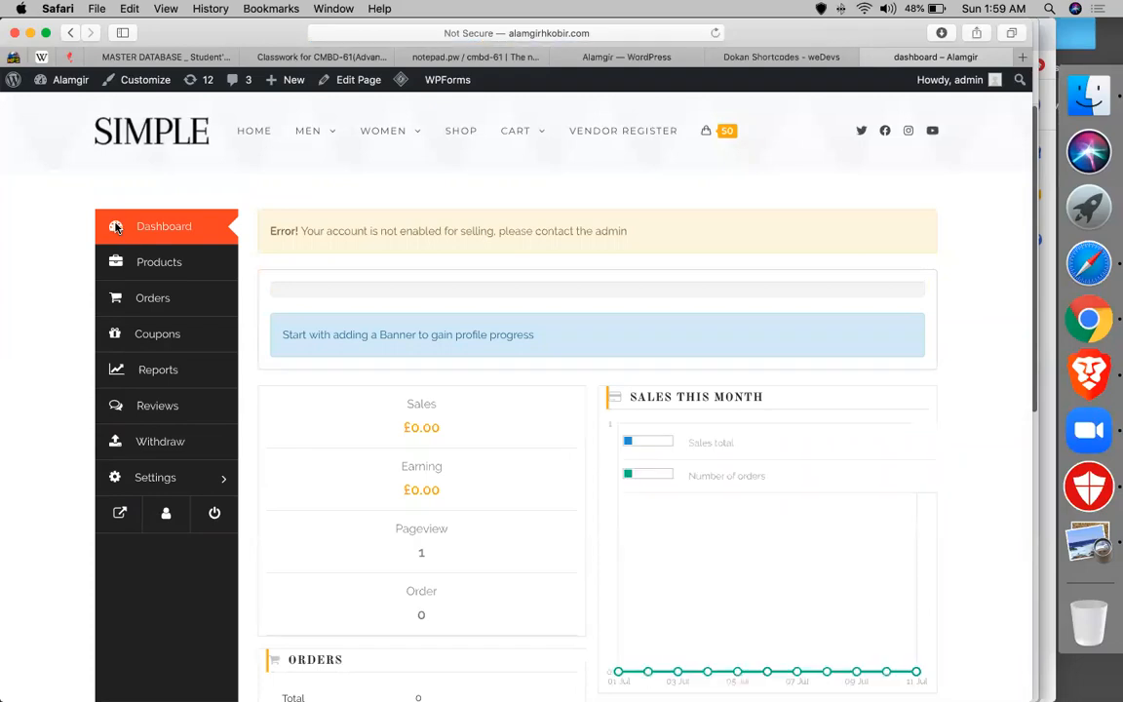
- Read through the Dokan shortcodes table in weDevs Docs, then go back to the WordPress Vendors list
left_click(814, 57)
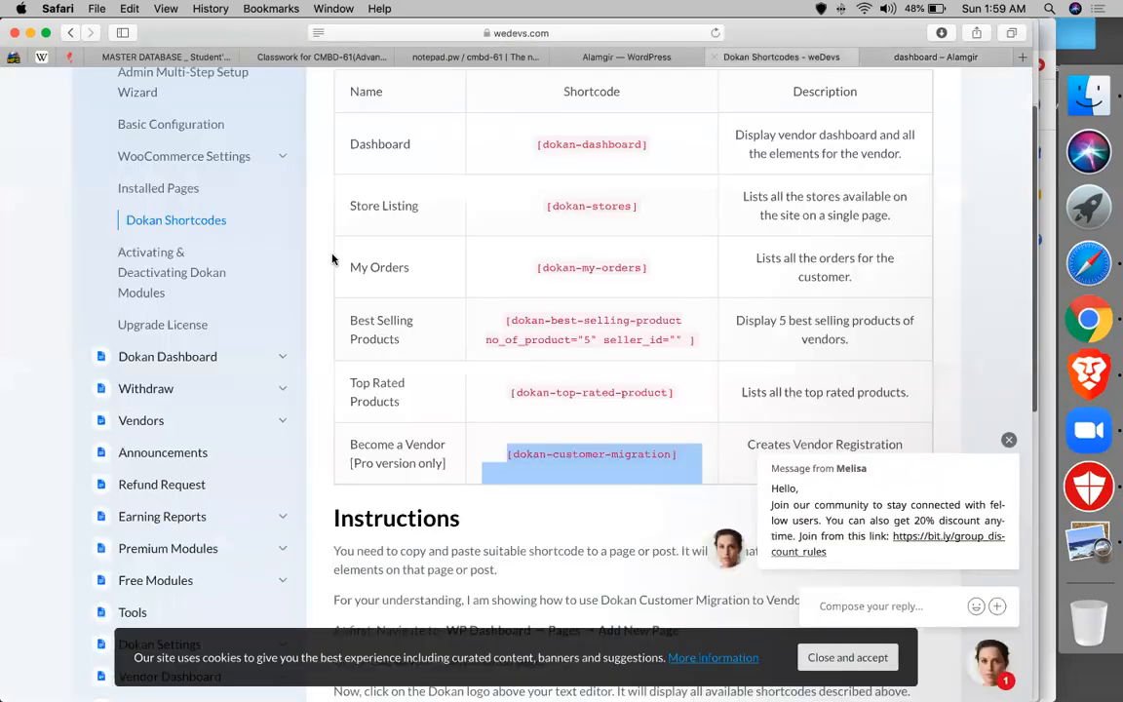
scroll(561, 291, "up", 5)
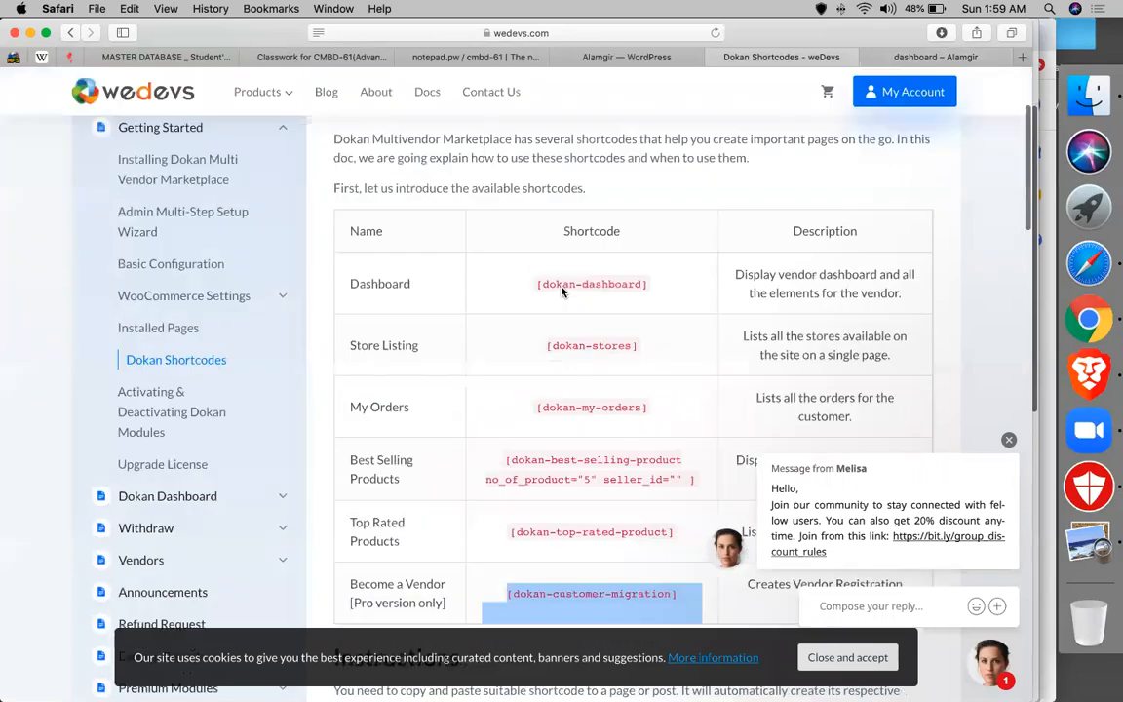
scroll(52, 457, "down", 5)
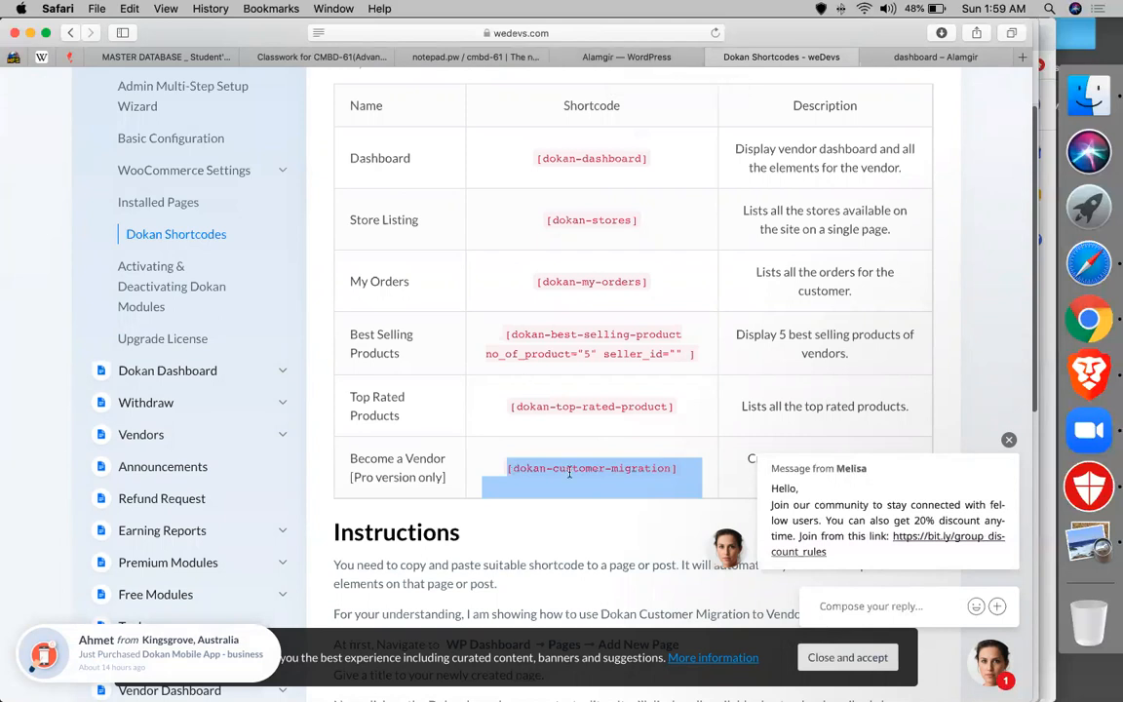
scroll(566, 488, "down", 3)
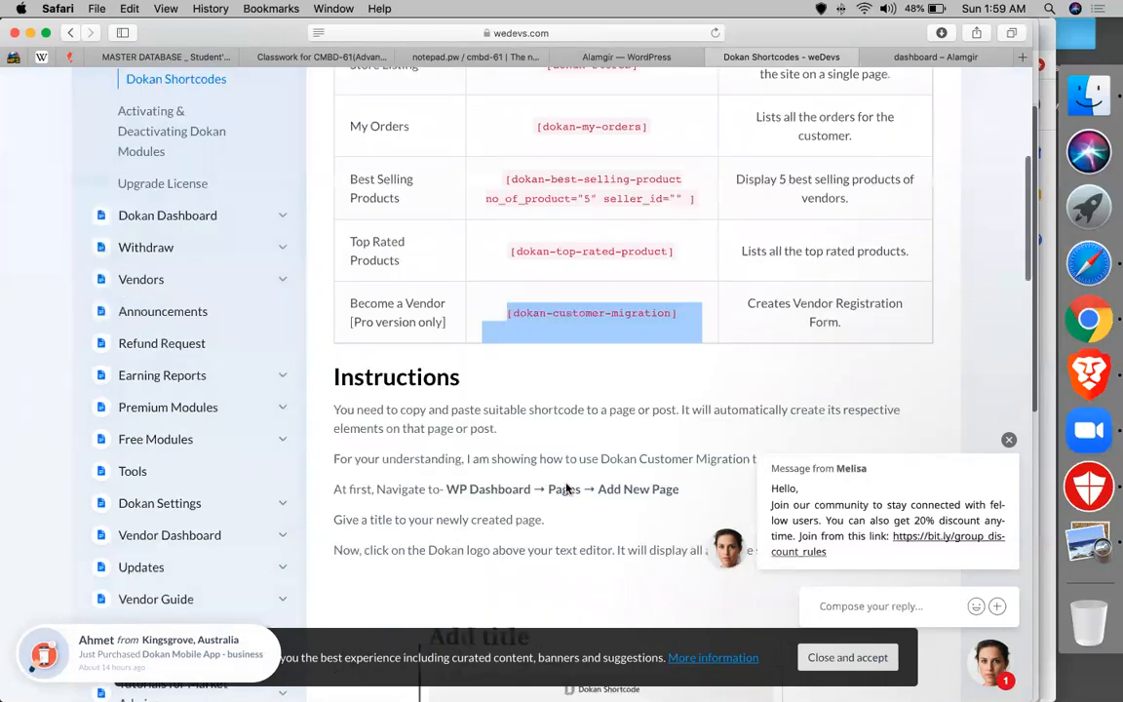
scroll(8, 468, "down", 2)
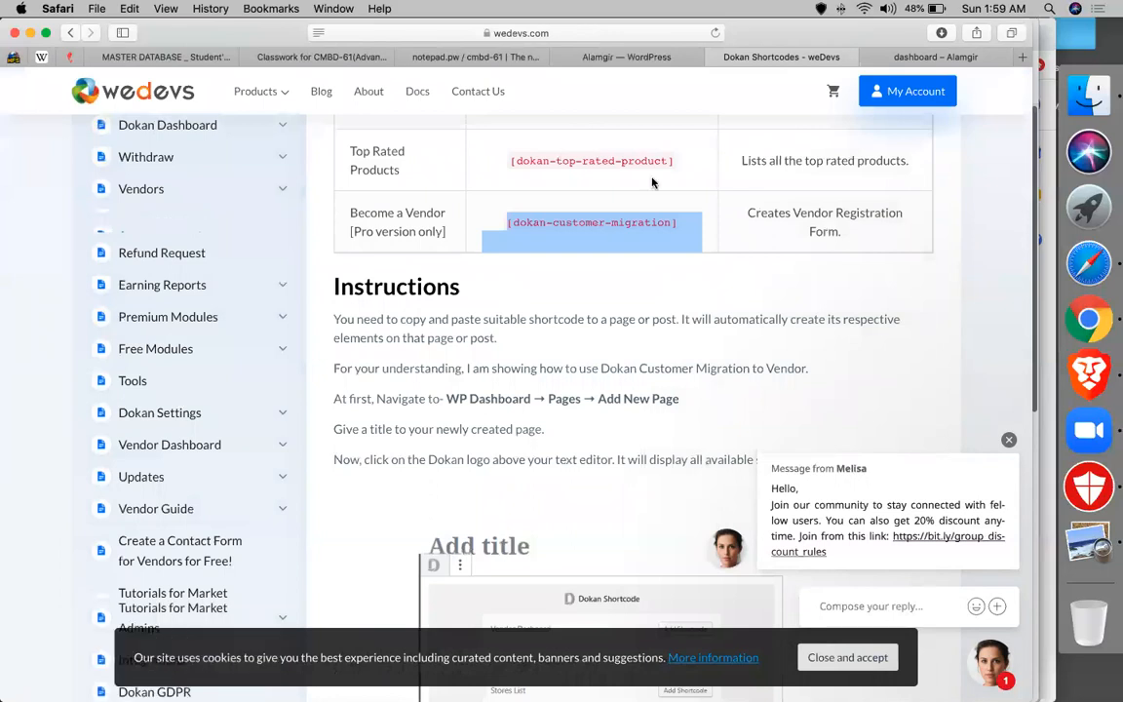
scroll(652, 183, "up", 7)
left_click(628, 58)
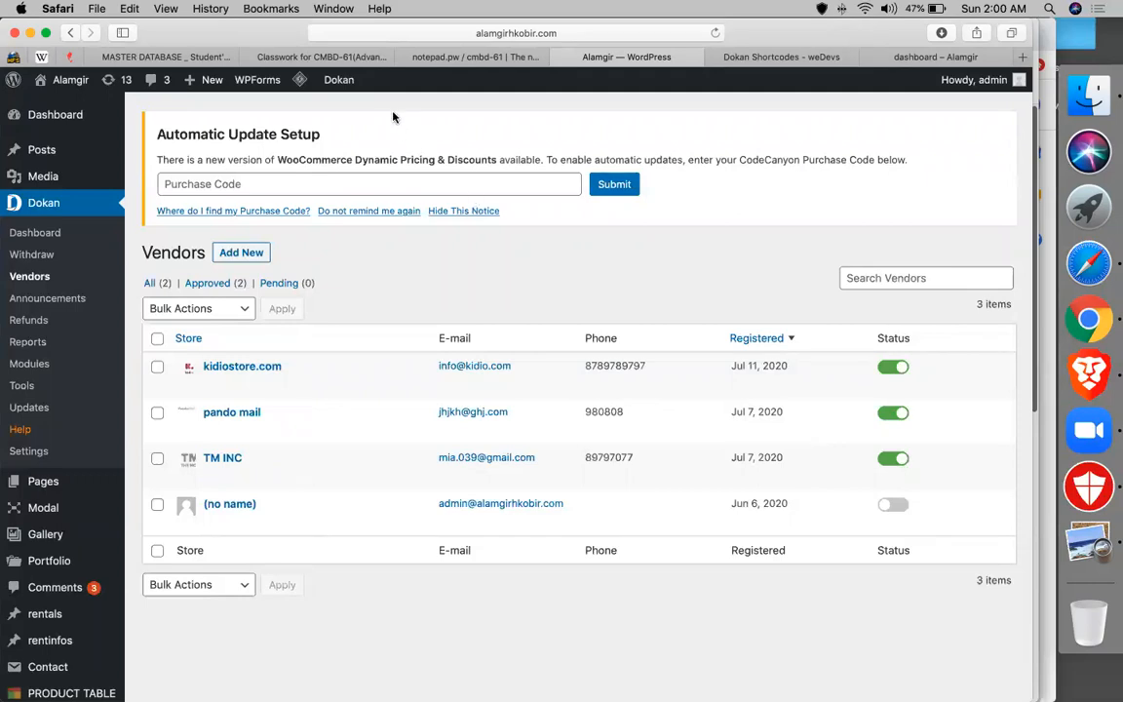
left_click(781, 56)
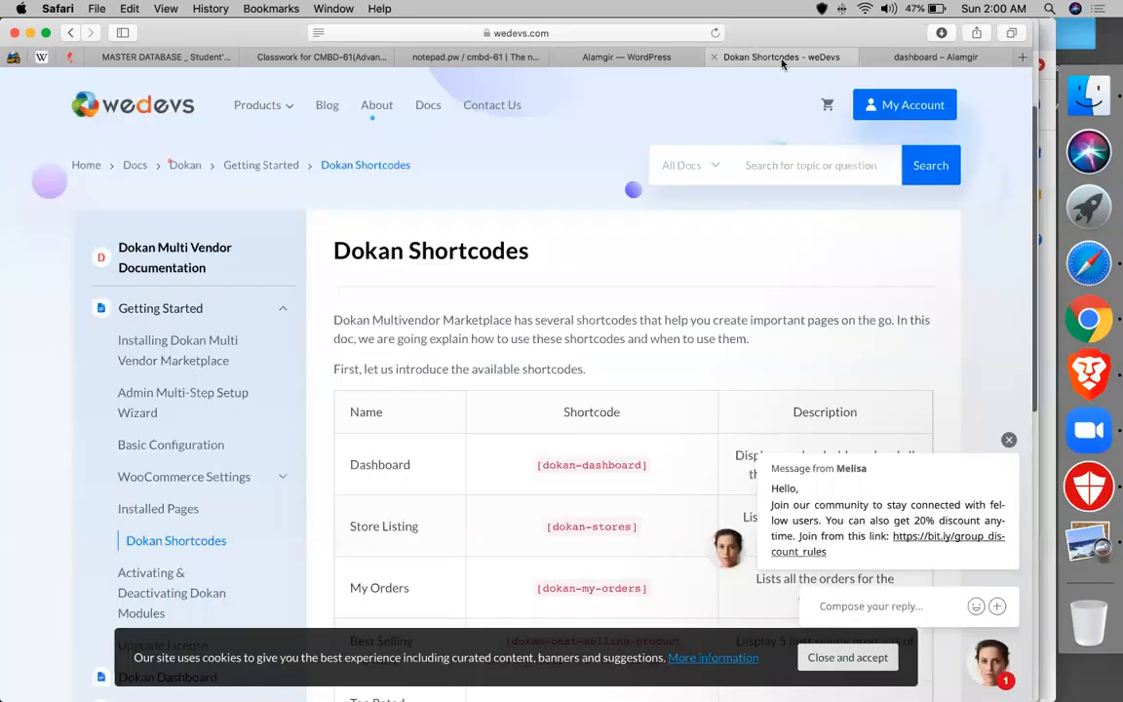
left_click(881, 57)
mouse_move(320, 127)
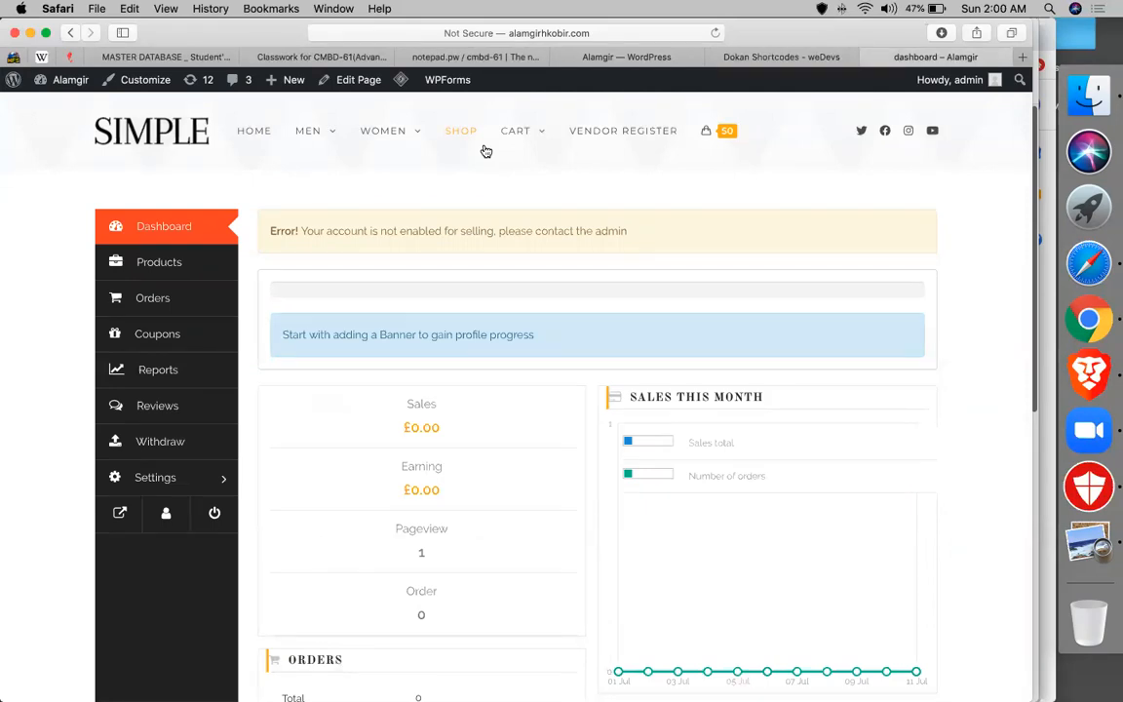
left_click(624, 57)
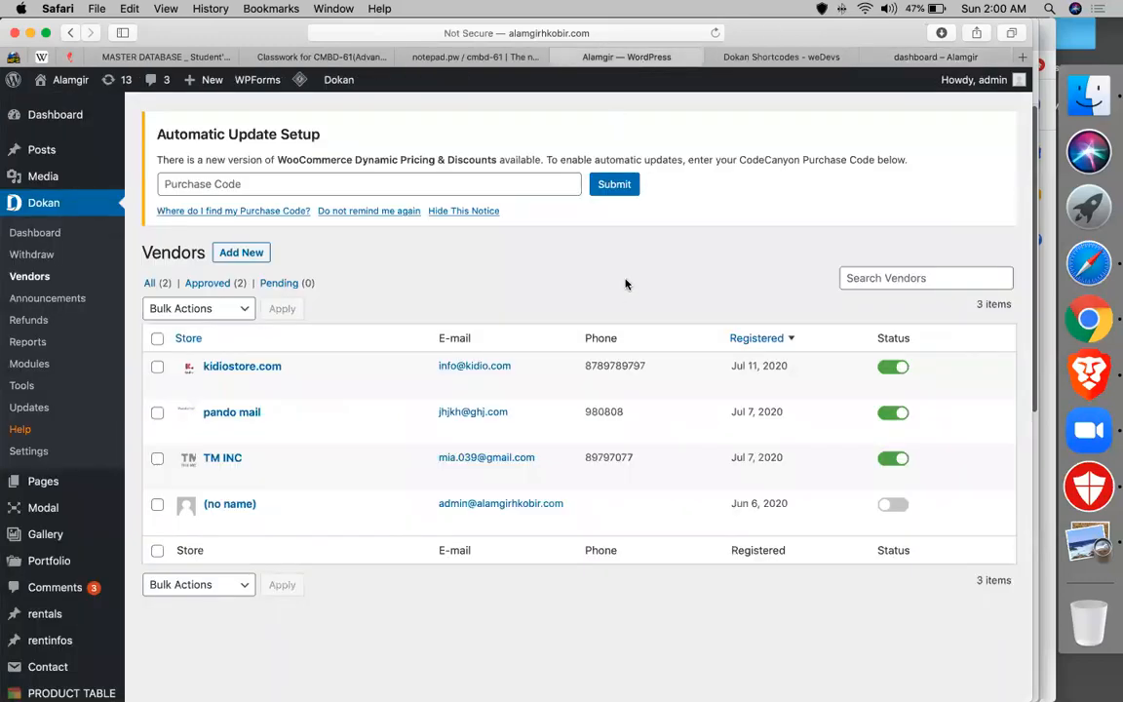
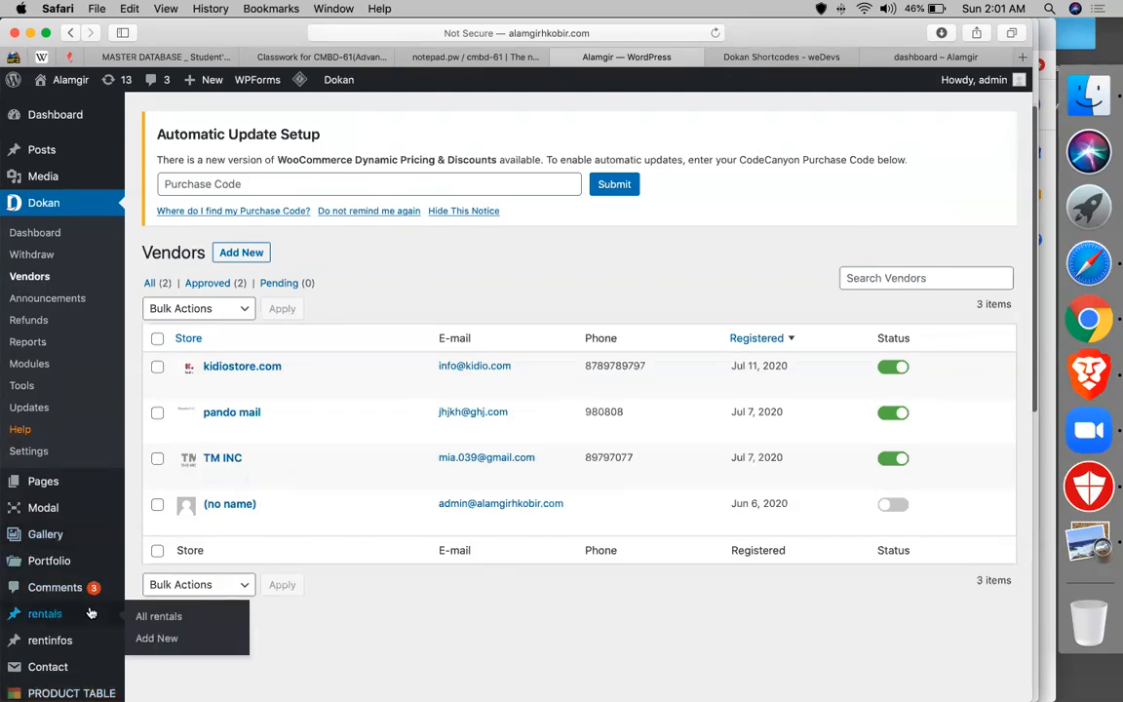
- From the weDevs docs tab, search 'woocommerce al' and open the WooCommerce_ALL Google Sheets file
scroll(394, 584, "down", 3)
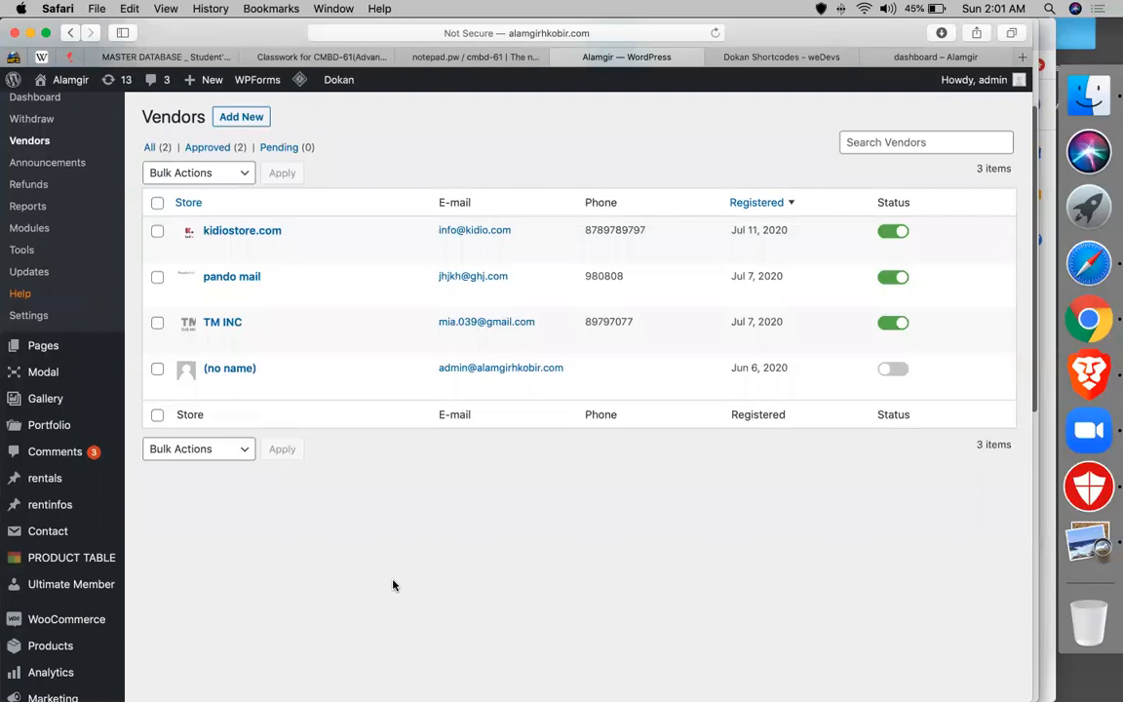
scroll(126, 458, "up", 3)
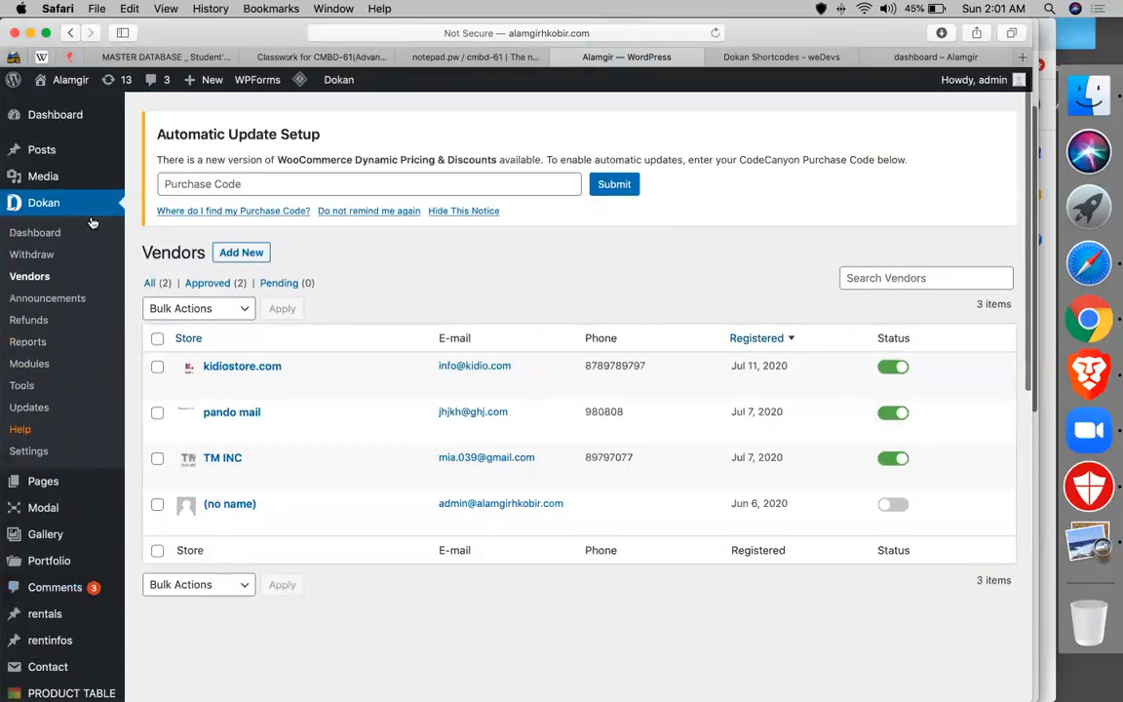
scroll(10, 539, "down", 10)
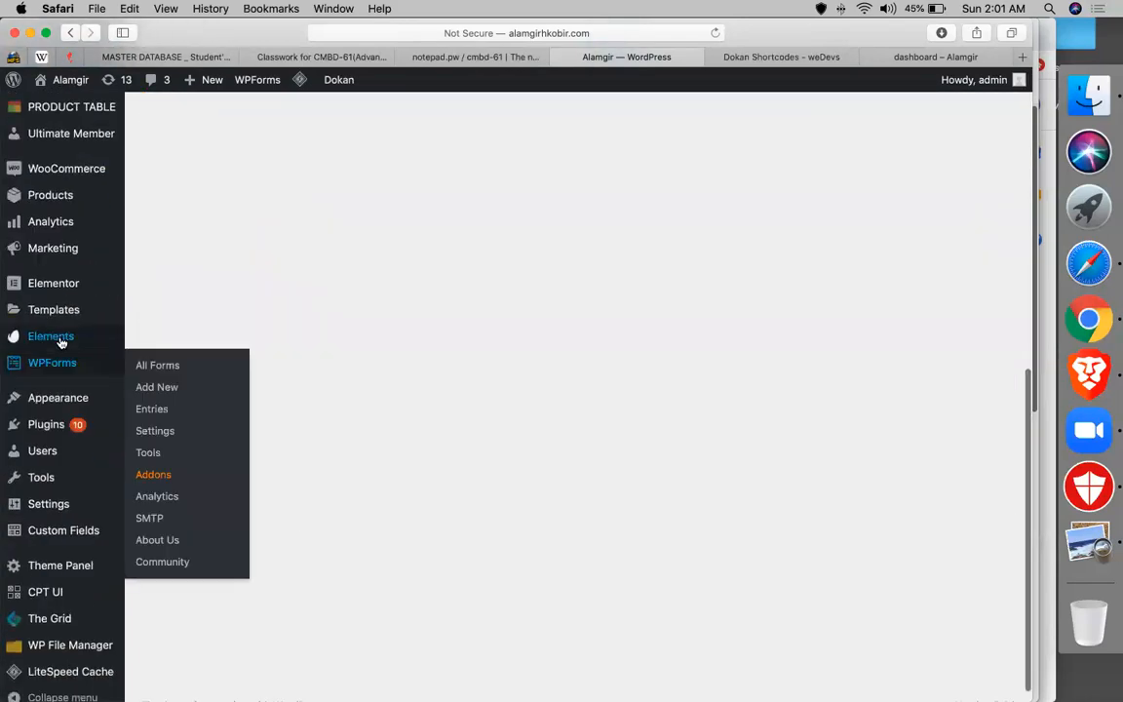
mouse_move(88, 308)
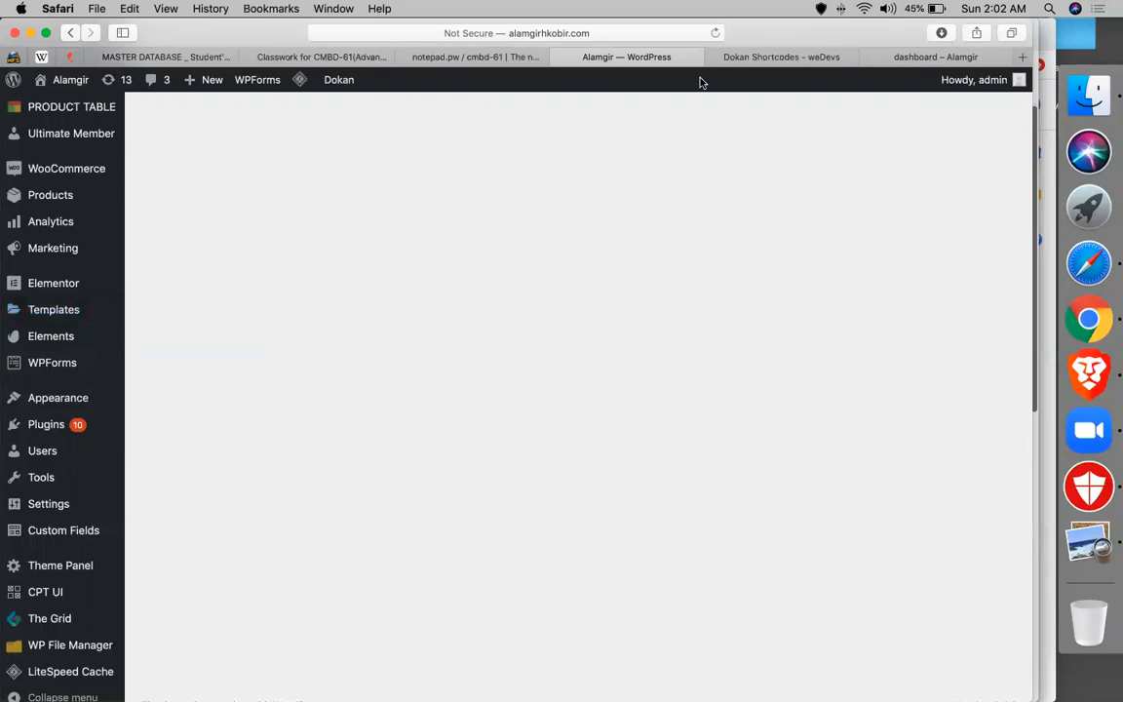
left_click(781, 57)
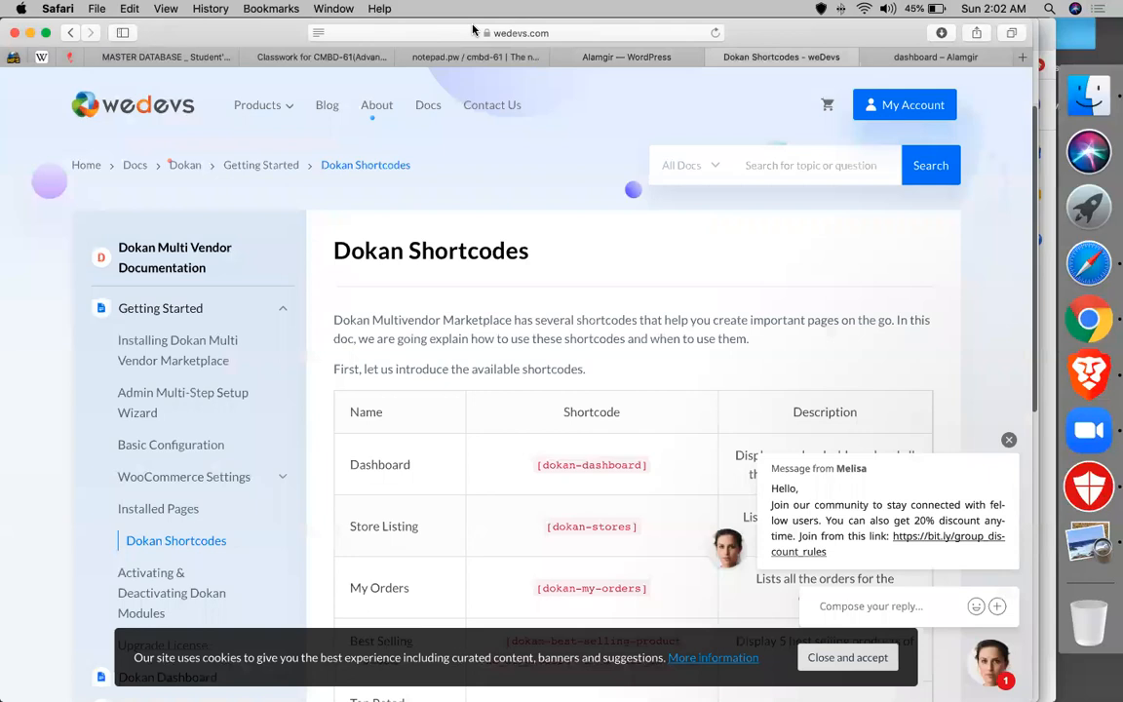
left_click(473, 32)
type("woocommerce al")
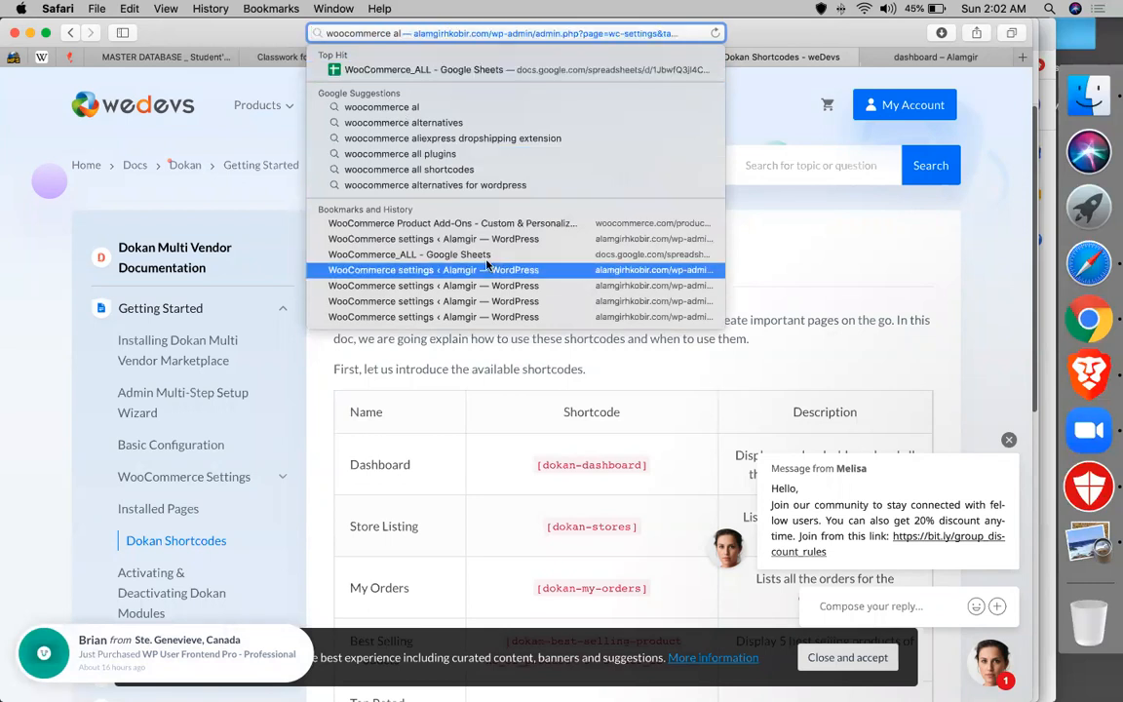
left_click(429, 72)
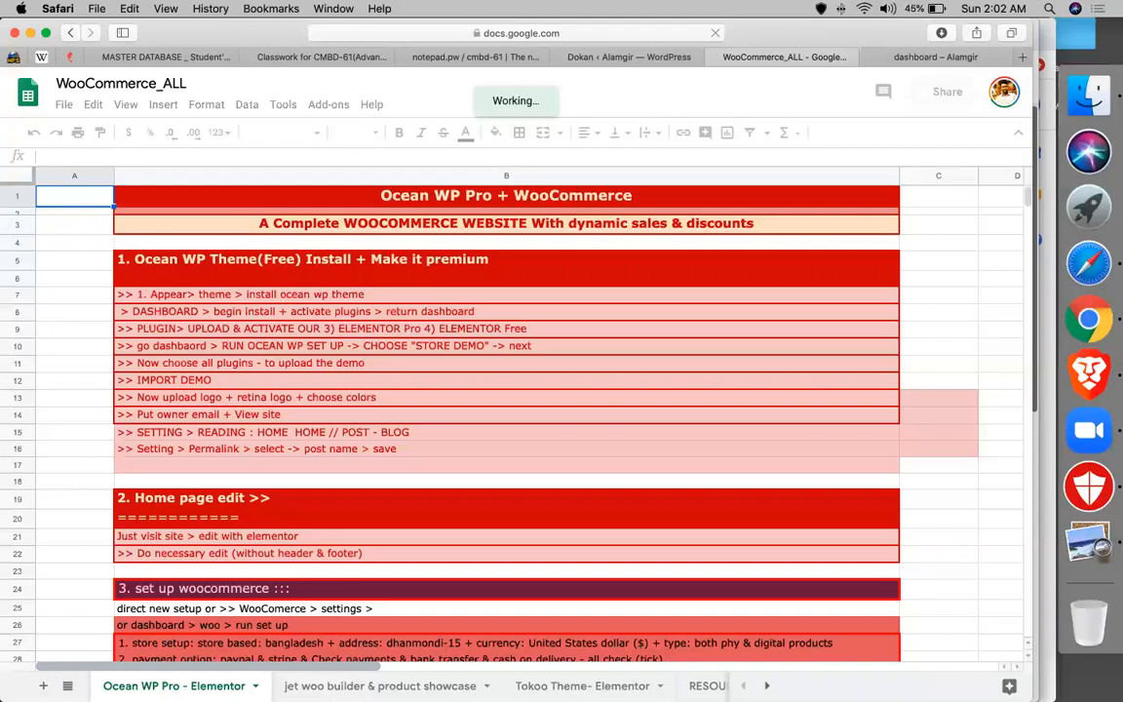
- Switch to the Project(WooCommerce) sheet and scroll down to the concepts list
left_click(67, 686)
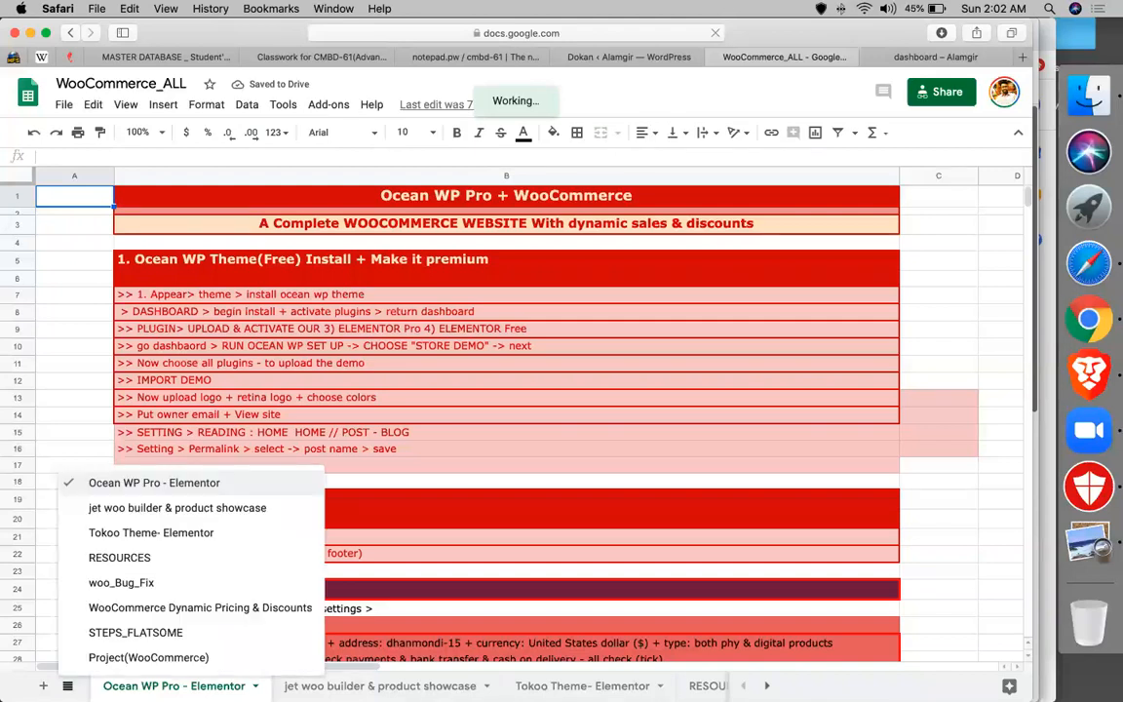
left_click(121, 658)
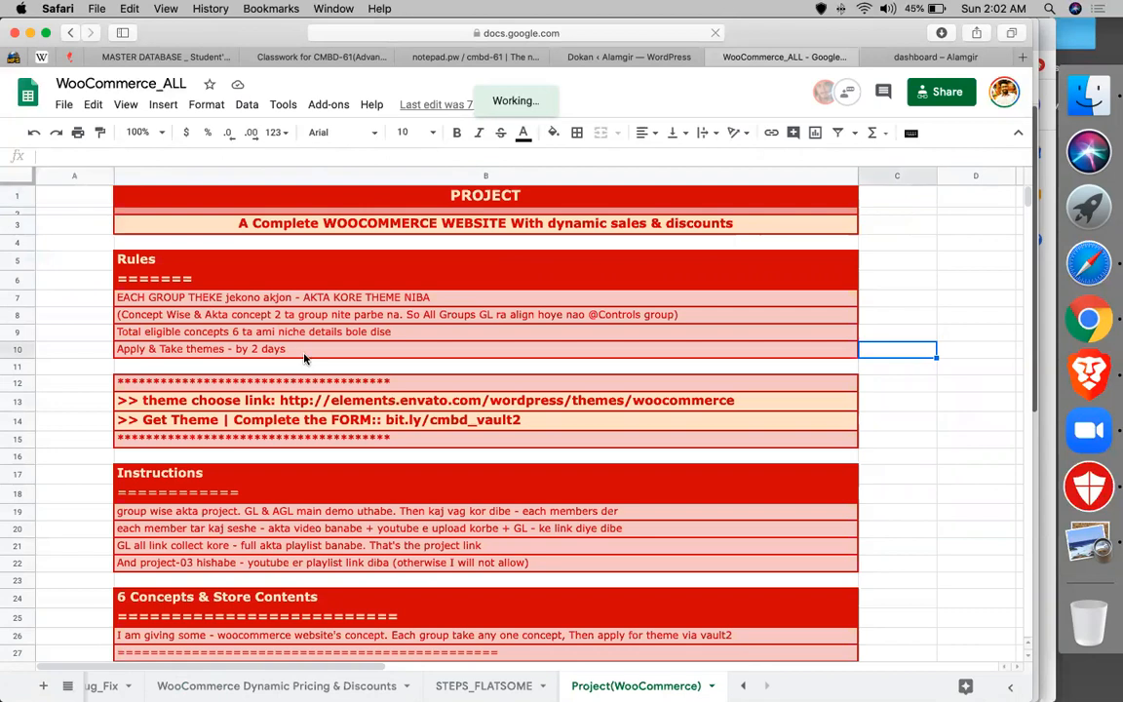
scroll(304, 359, "down", 3)
scroll(304, 358, "right", 1)
scroll(304, 359, "down", 3)
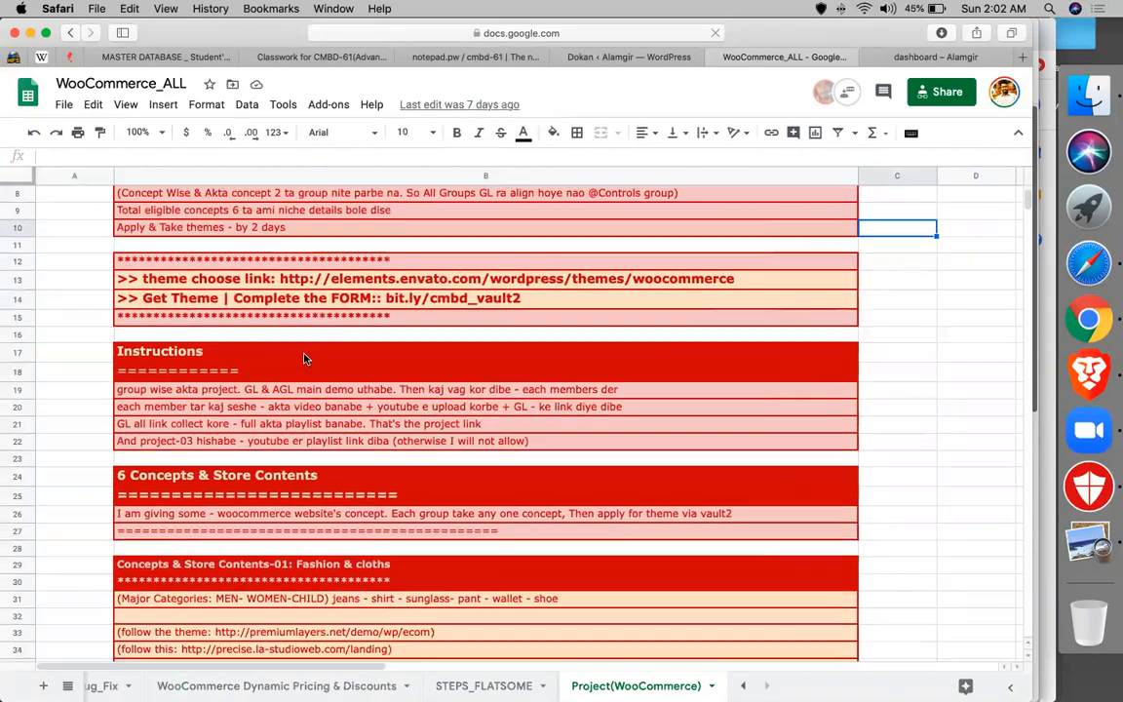
scroll(304, 359, "down", 3)
scroll(304, 359, "left", 1)
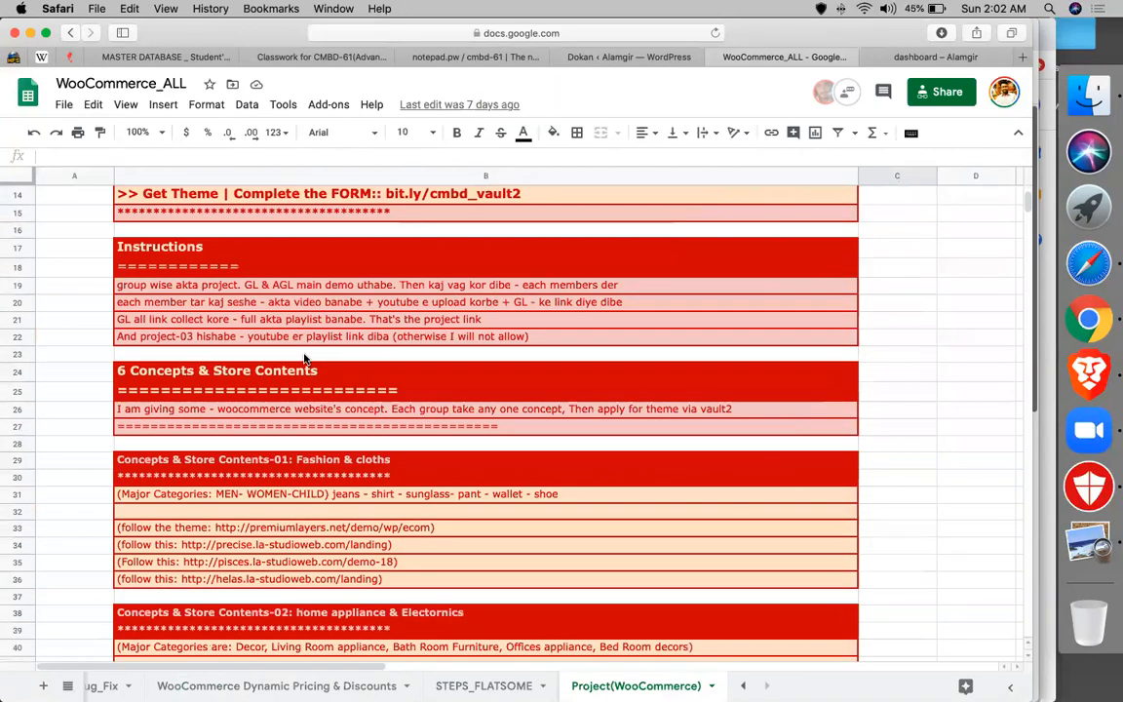
- Review the Fashion & cloths and home appliance & Electronics concepts, including concept 02's lapa theme link
left_click(299, 461)
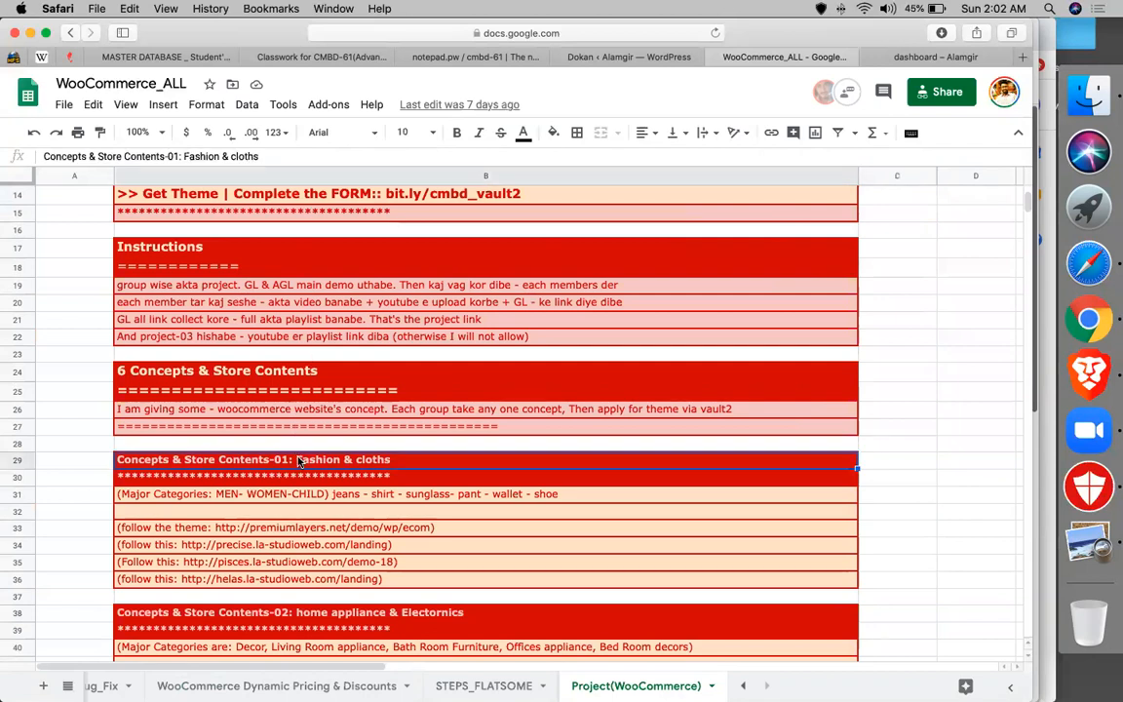
scroll(322, 478, "down", 3)
left_click(352, 524)
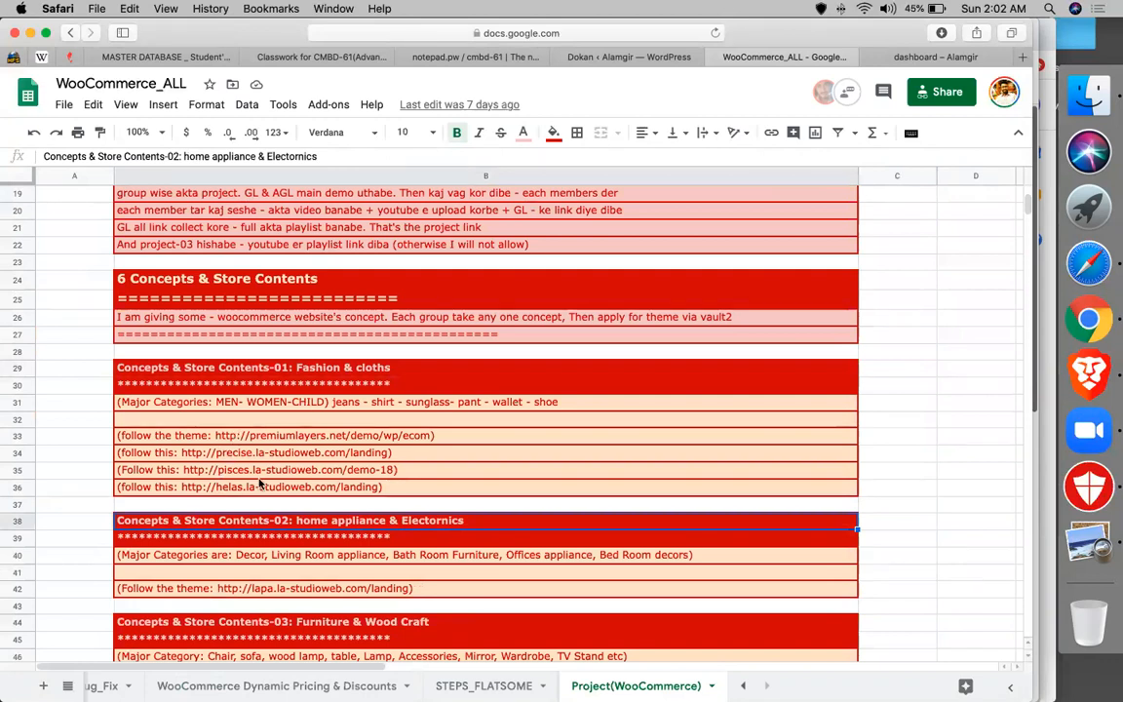
scroll(260, 483, "down", 5)
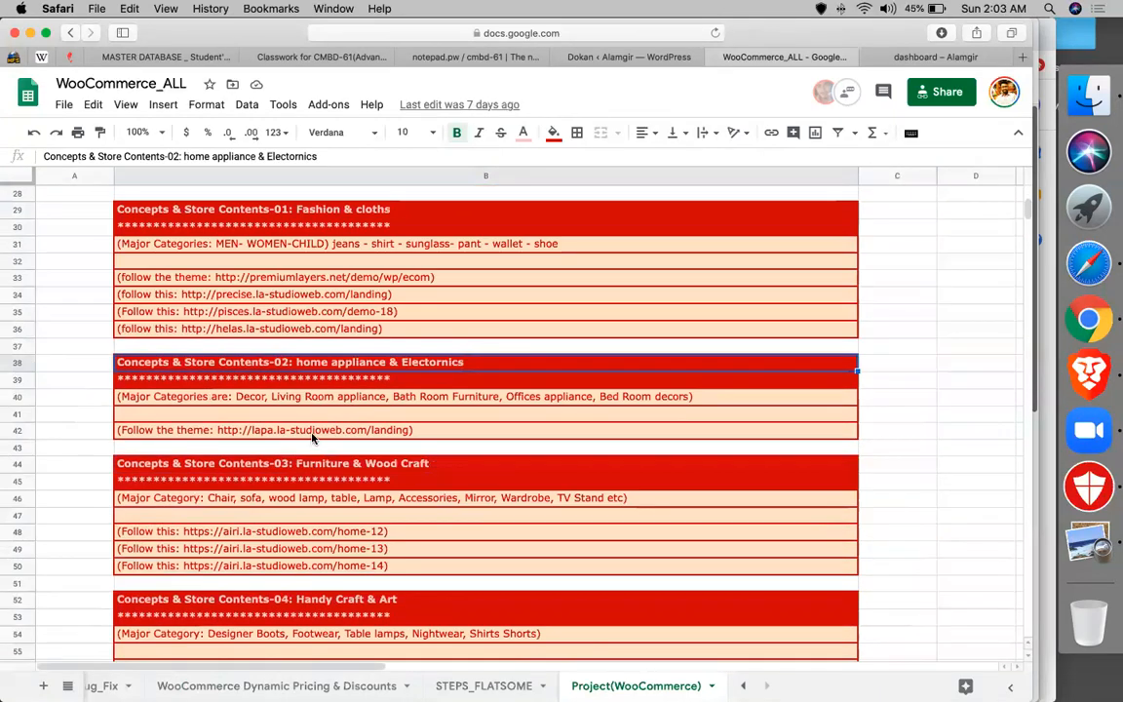
left_click(313, 433)
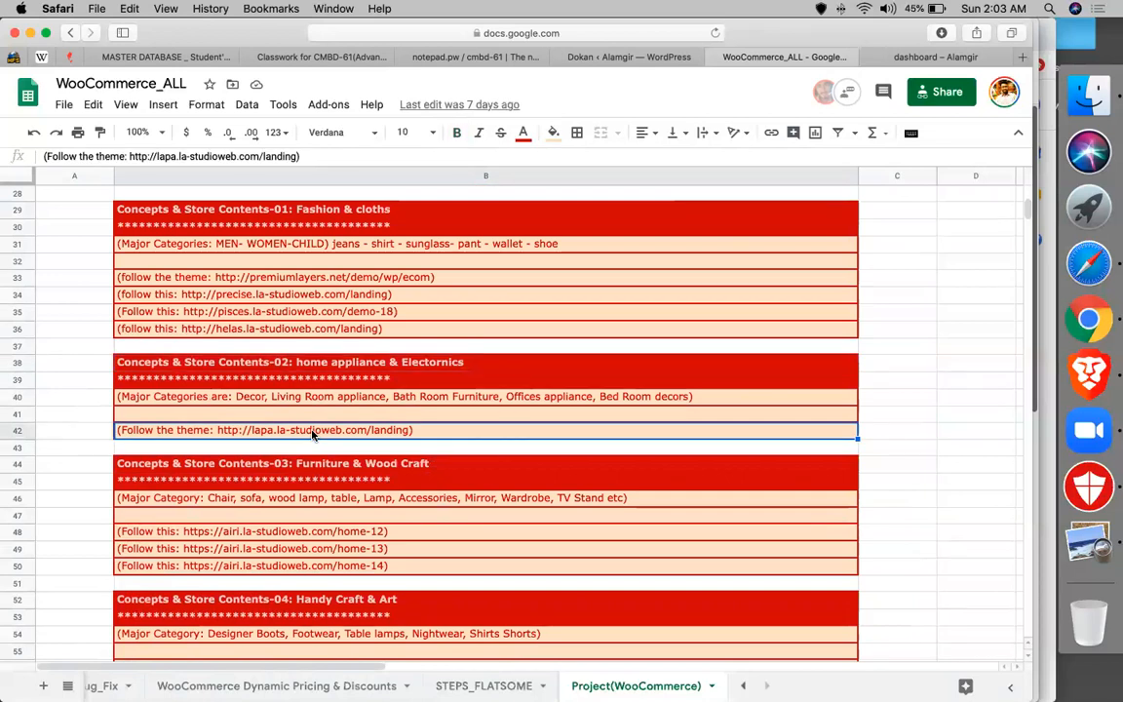
- Continue through the Furniture & Wood Craft, Handy Craft & Art and Mobile & Accessories concepts
scroll(340, 440, "down", 2)
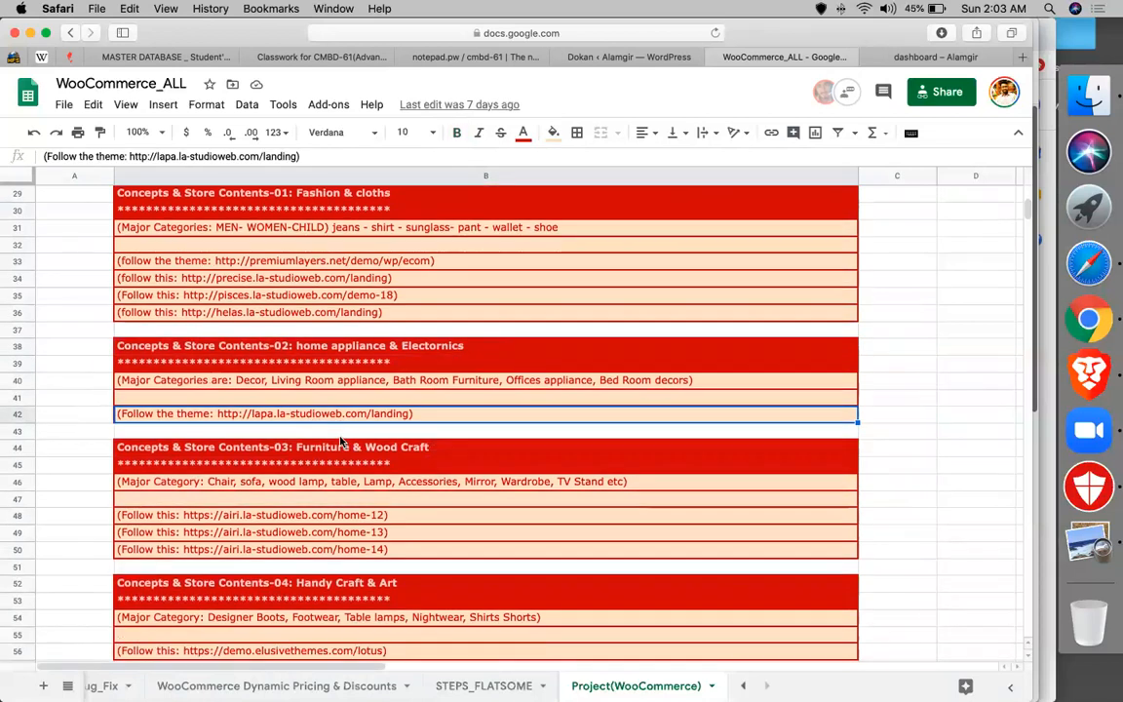
left_click(304, 400)
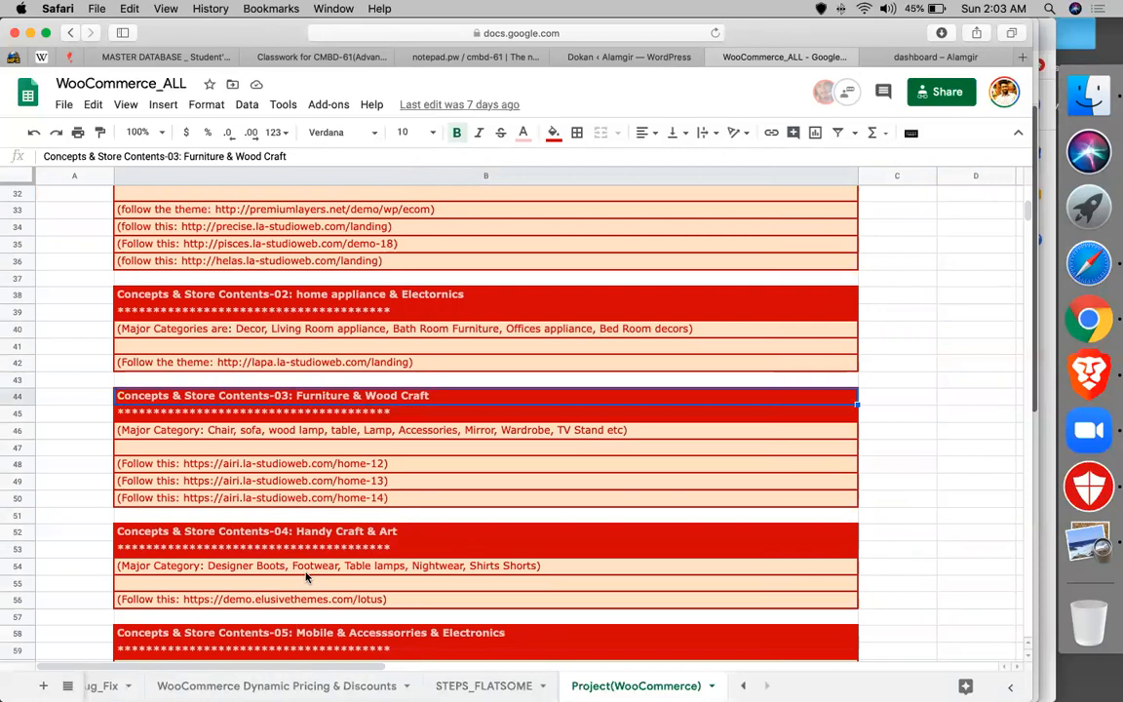
left_click(305, 542)
scroll(304, 542, "down", 2)
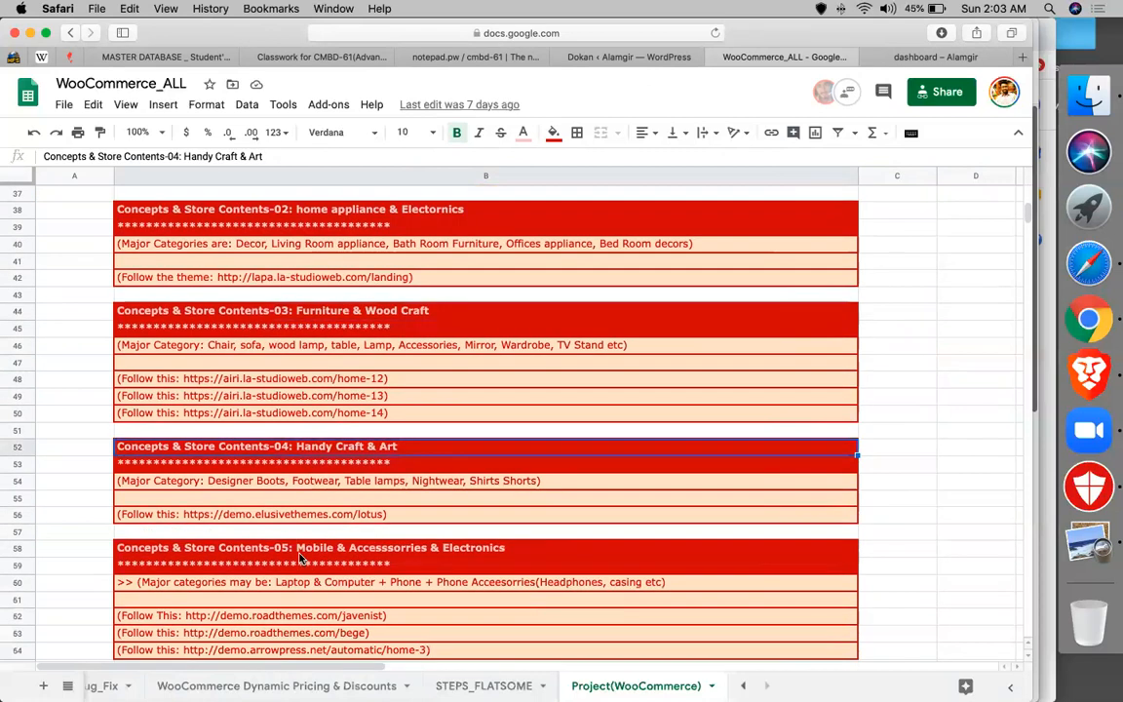
left_click(292, 552)
scroll(288, 553, "down", 2)
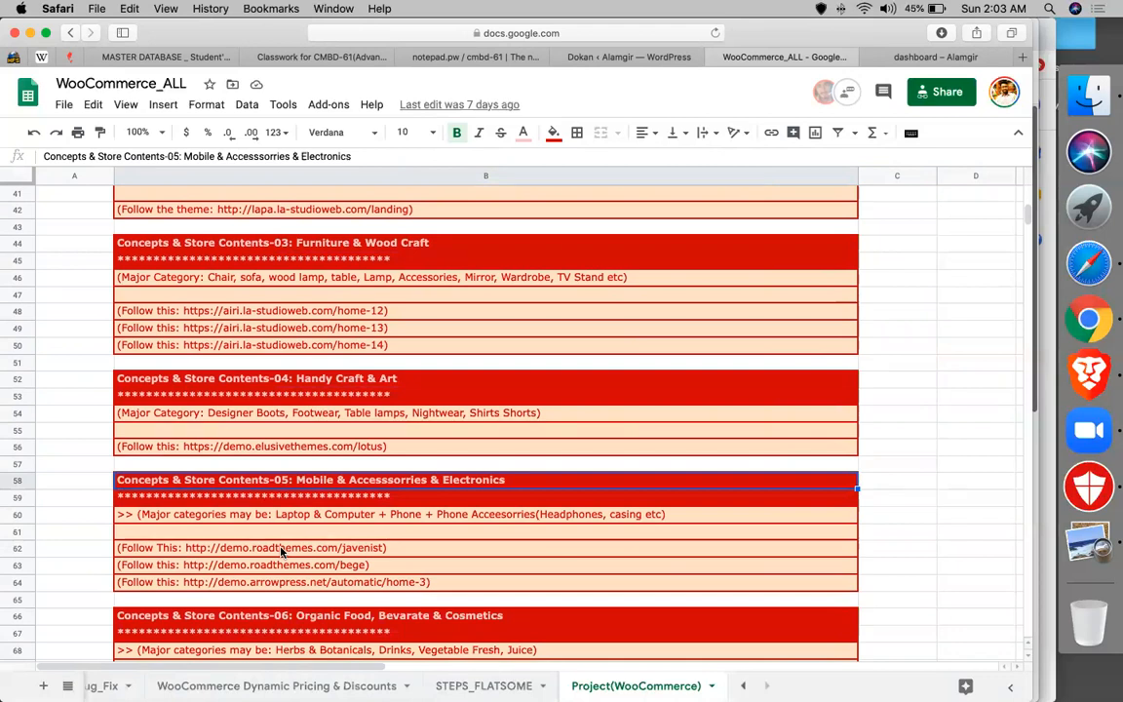
scroll(281, 551, "down", 10)
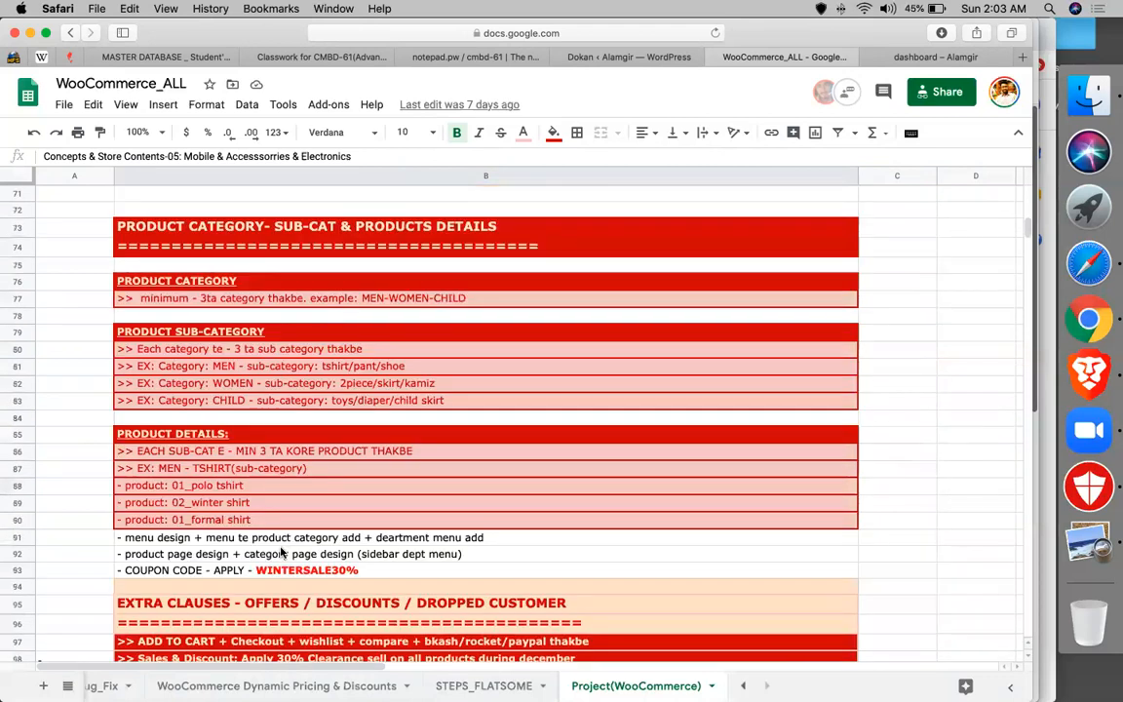
left_click(217, 300)
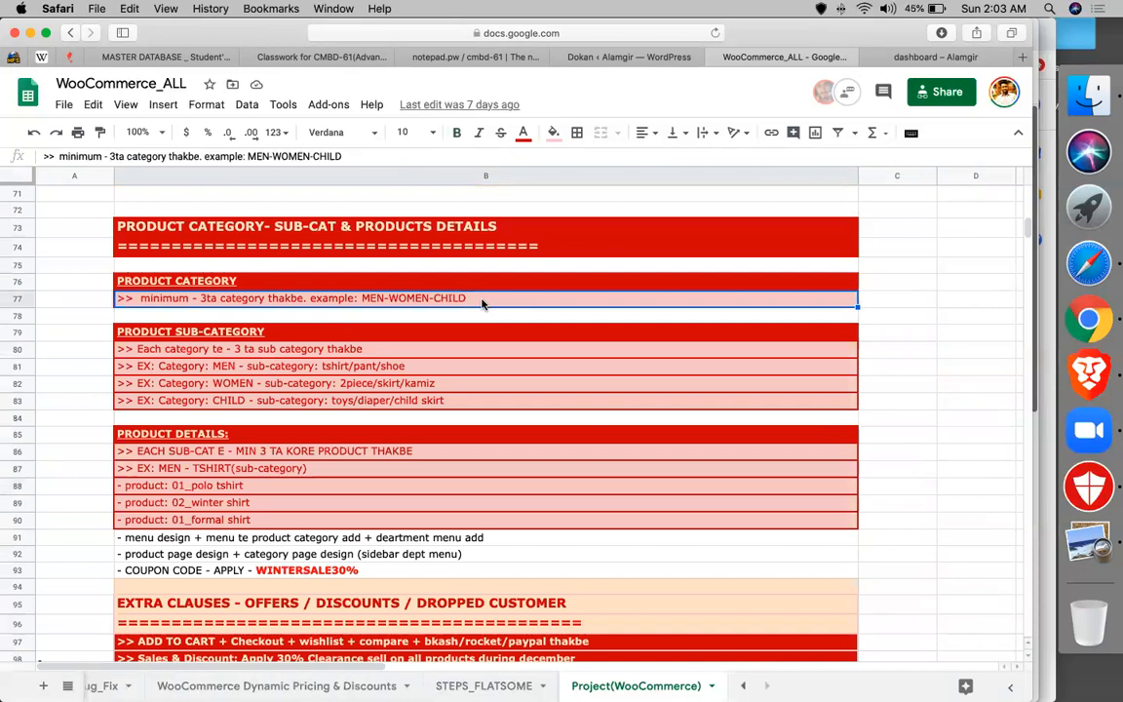
left_click(223, 349)
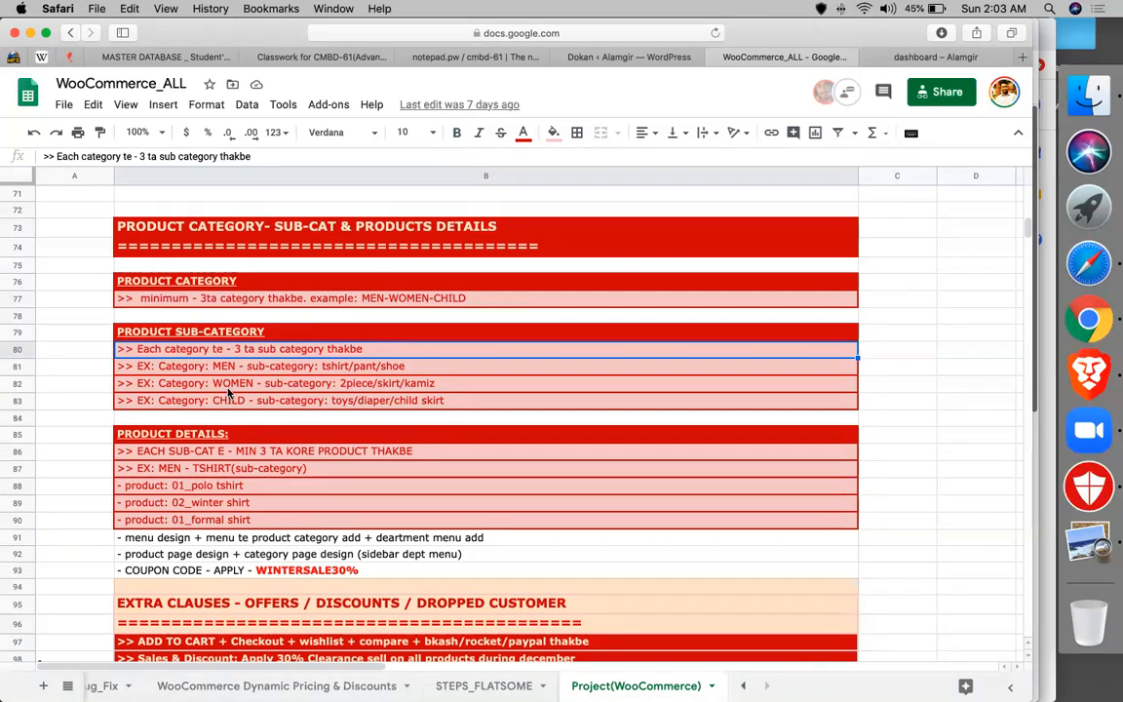
left_click(249, 453)
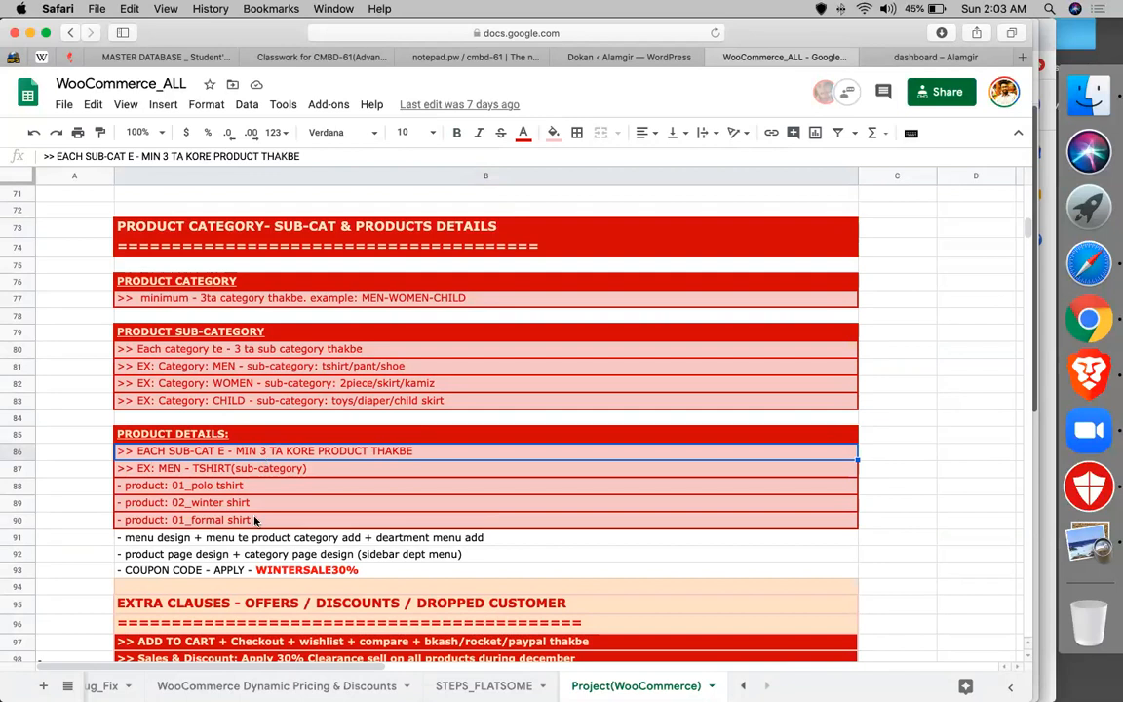
scroll(255, 521, "down", 2)
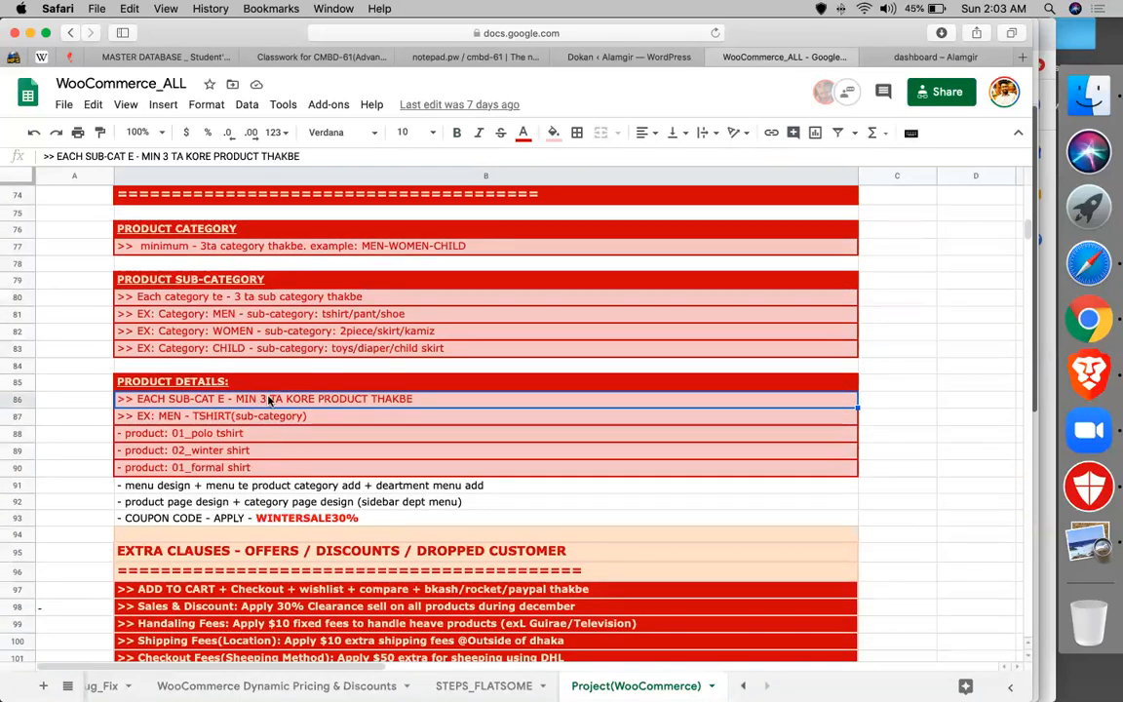
scroll(270, 401, "up", 5)
scroll(195, 251, "up", 2)
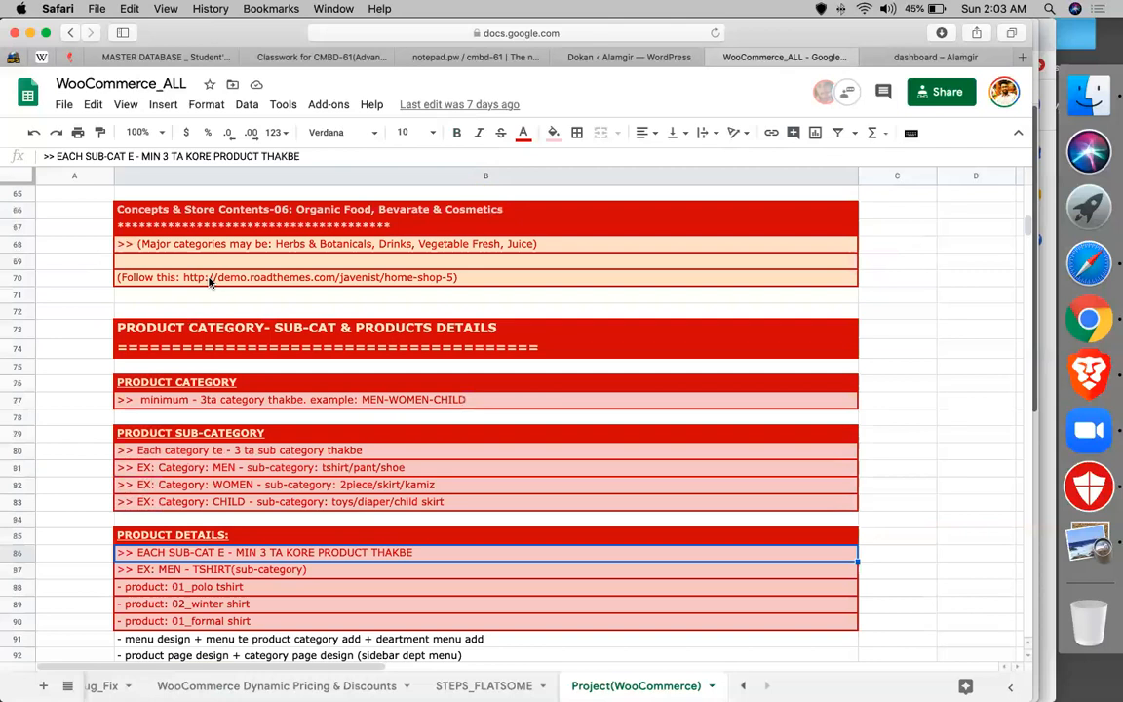
- Copy the concept-06 home-shop-5 URL from cell B70 and load it in a new tab
left_click(210, 278)
triple_click(327, 278)
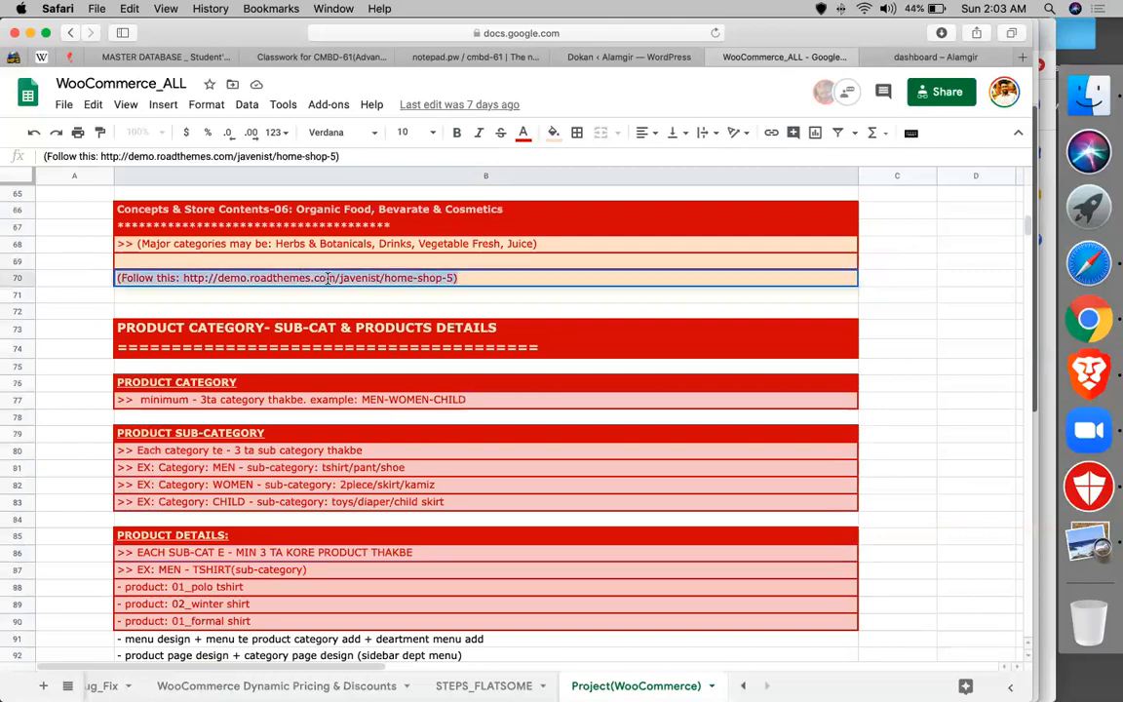
left_click(186, 278)
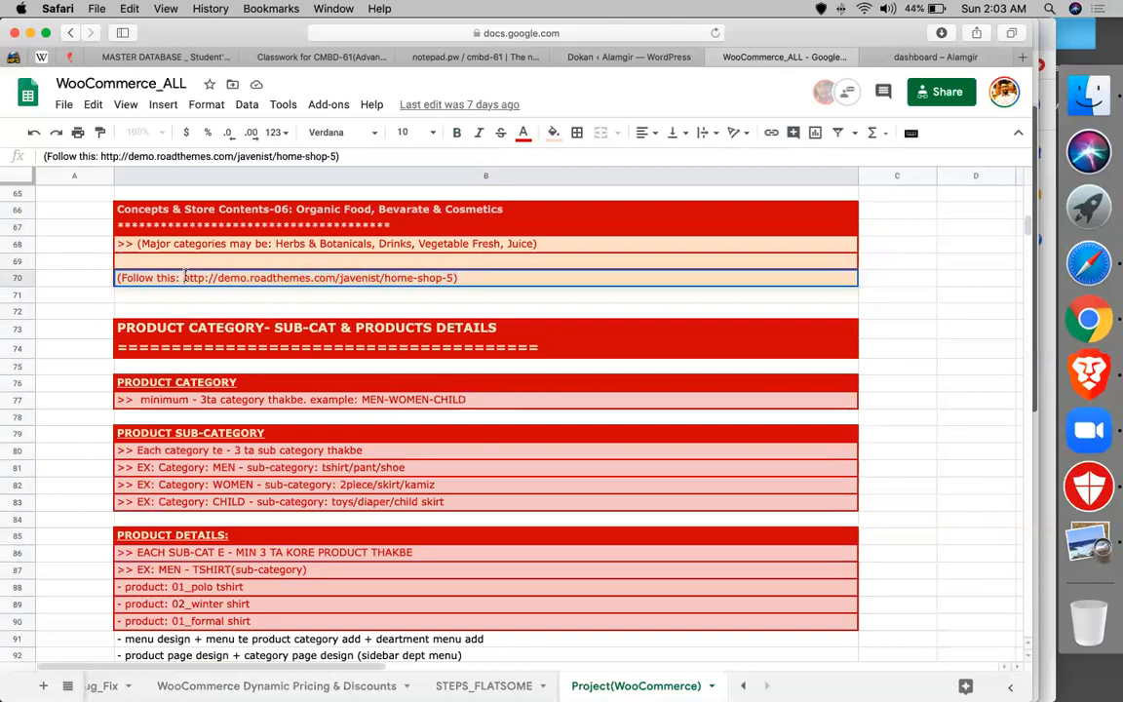
key("shift+super+Right")
key("shift+Left")
key("super+c")
key("super+t")
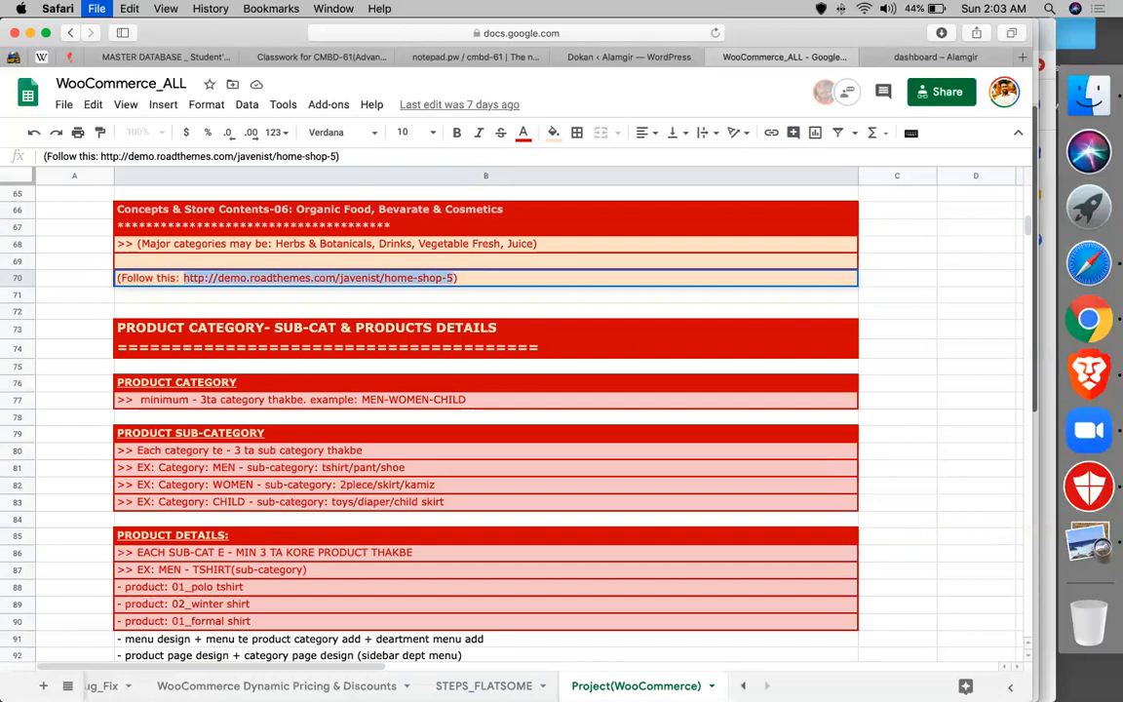
key("super+v")
key("Return")
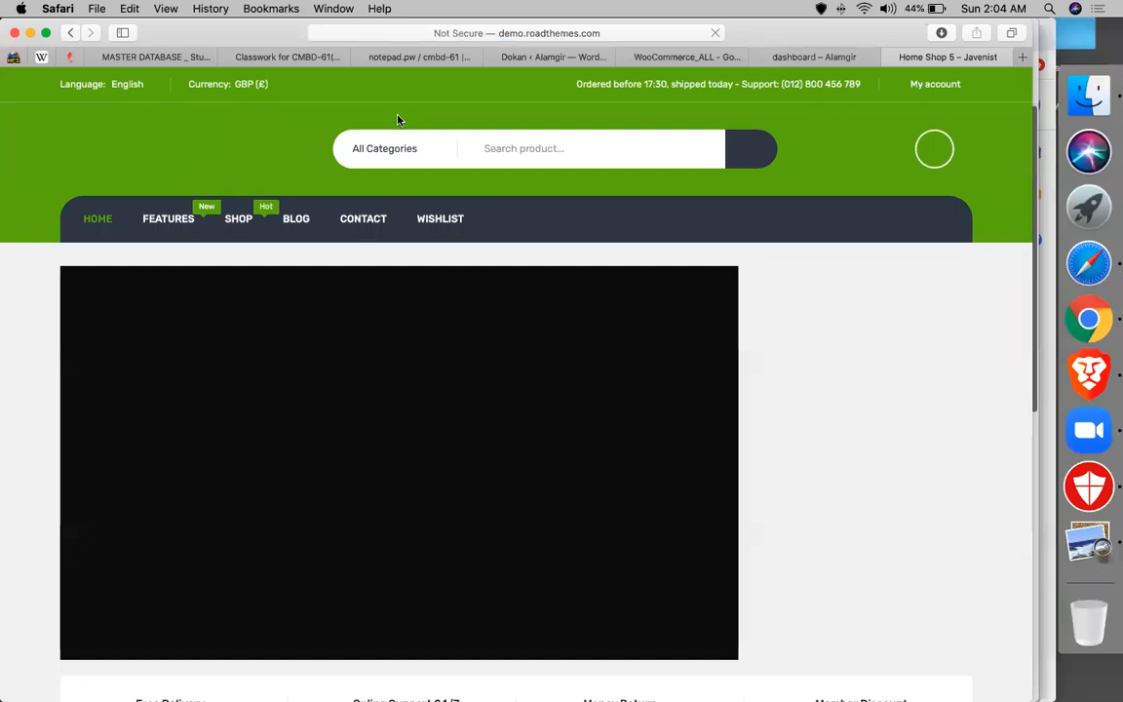
- Scroll through the Javenist Home Shop 5 homepage's product sections, then return to the spreadsheet
left_click(534, 58)
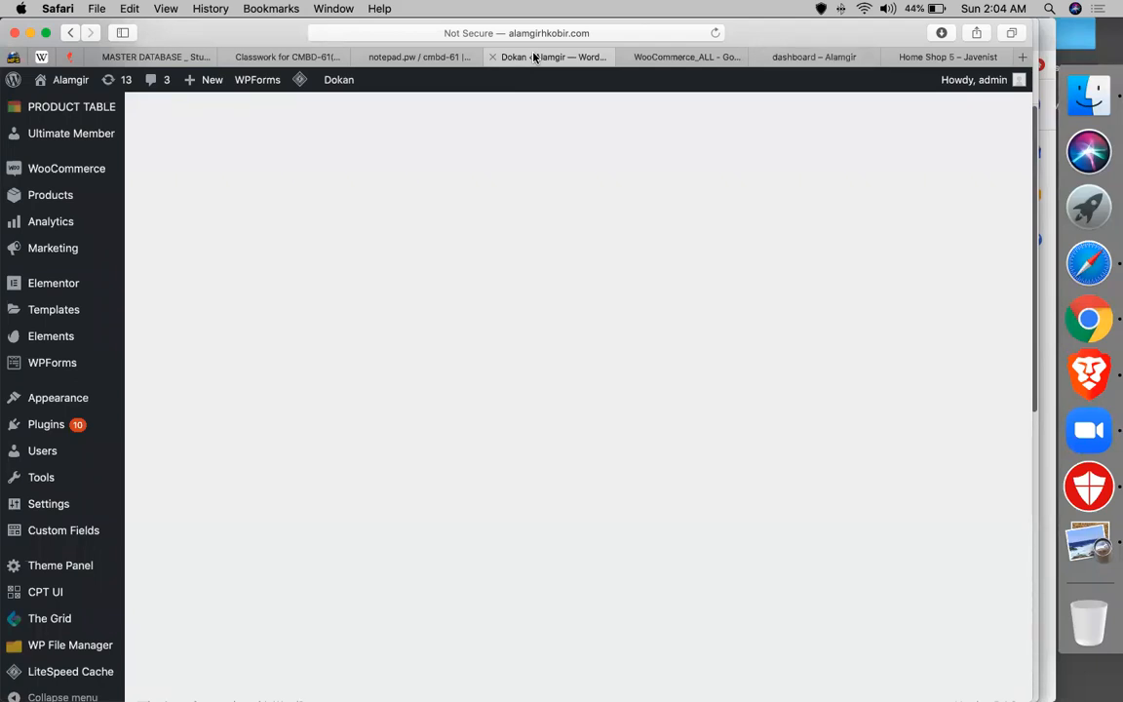
left_click(926, 59)
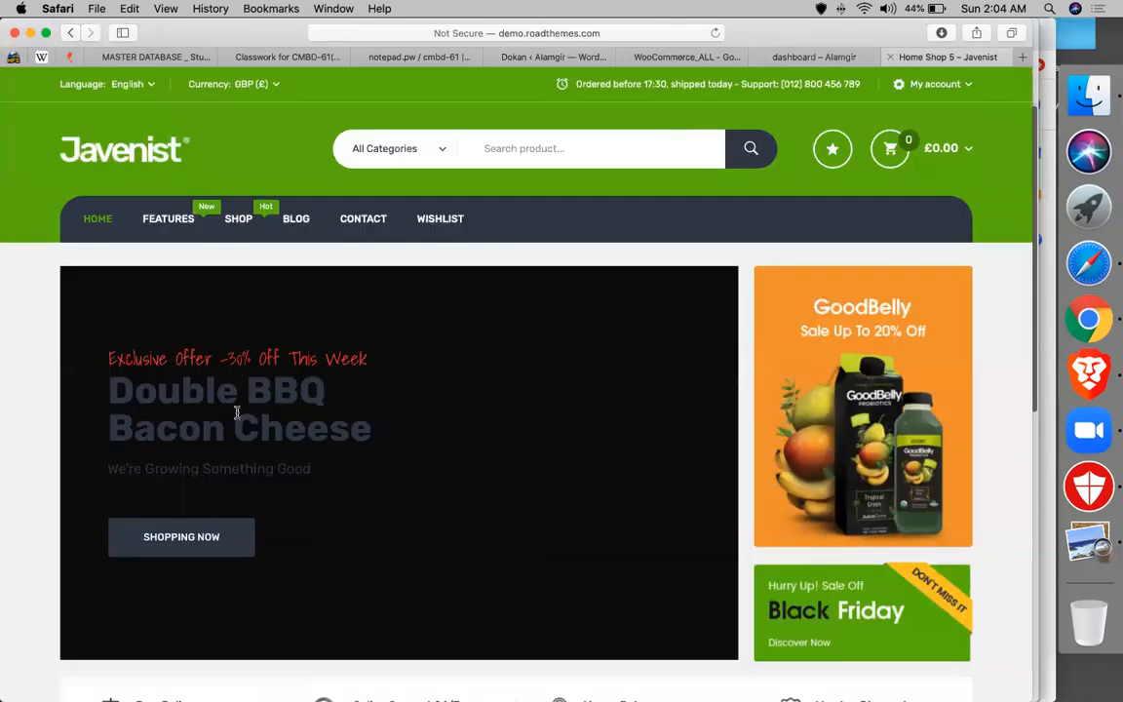
scroll(237, 414, "down", 5)
scroll(194, 390, "down", 5)
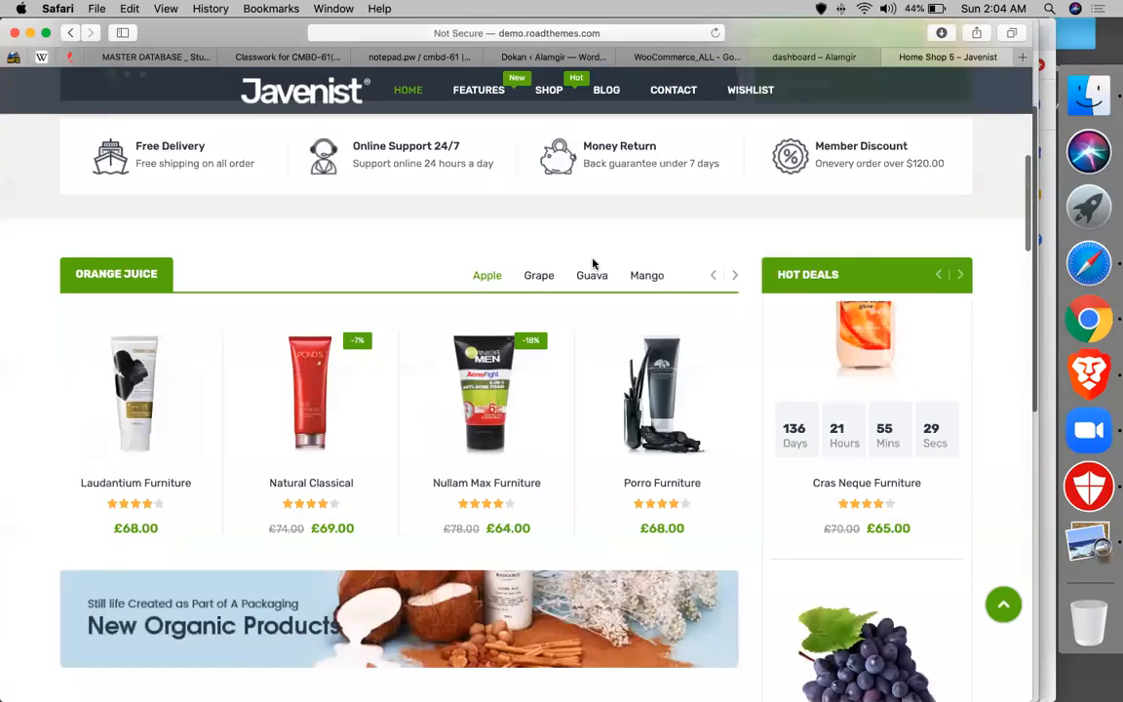
scroll(589, 261, "down", 7)
scroll(476, 371, "down", 3)
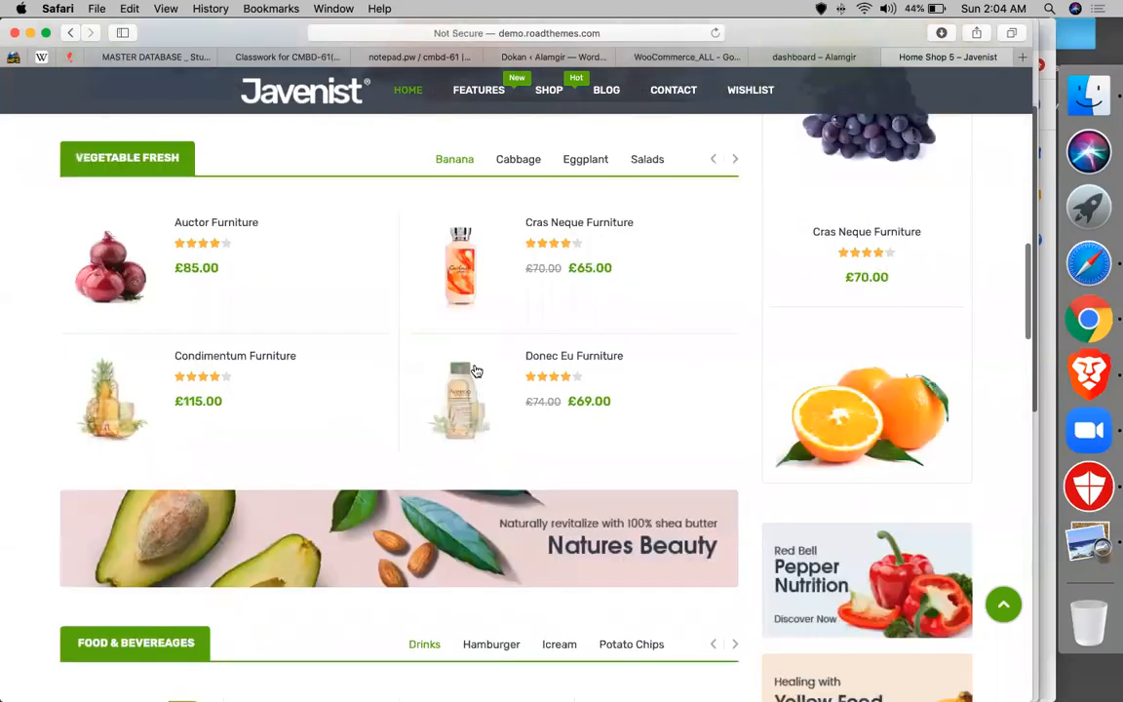
scroll(476, 371, "down", 5)
scroll(163, 438, "down", 1)
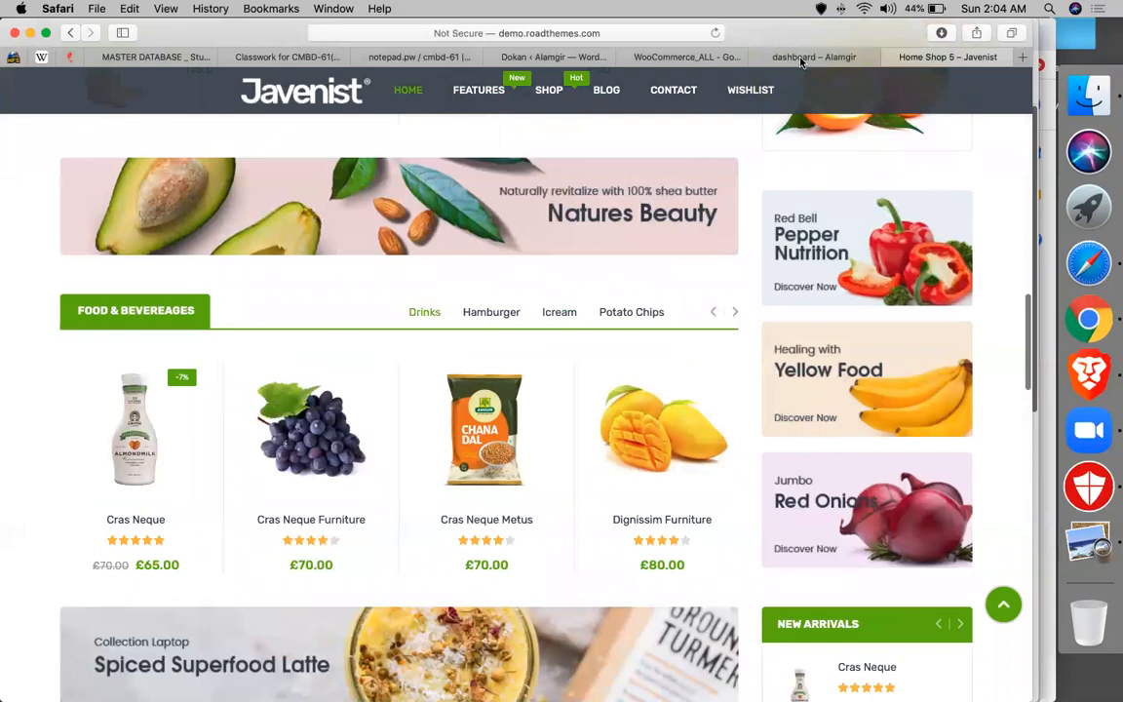
left_click(682, 56)
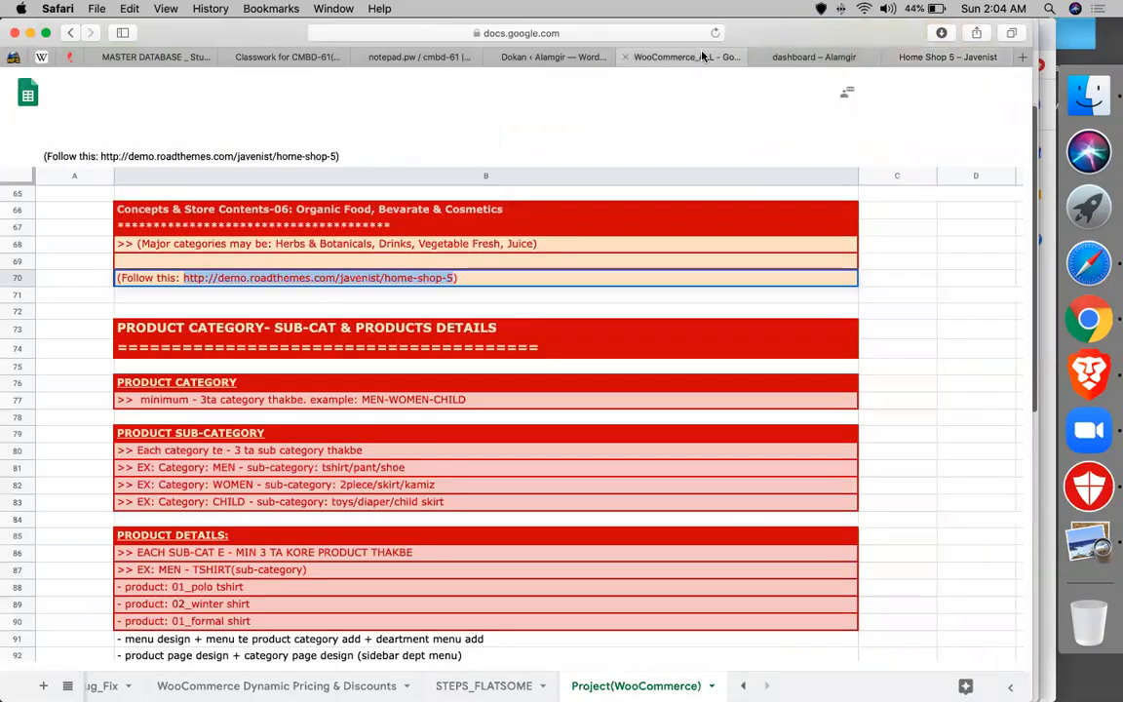
left_click(100, 509)
scroll(185, 409, "down", 3)
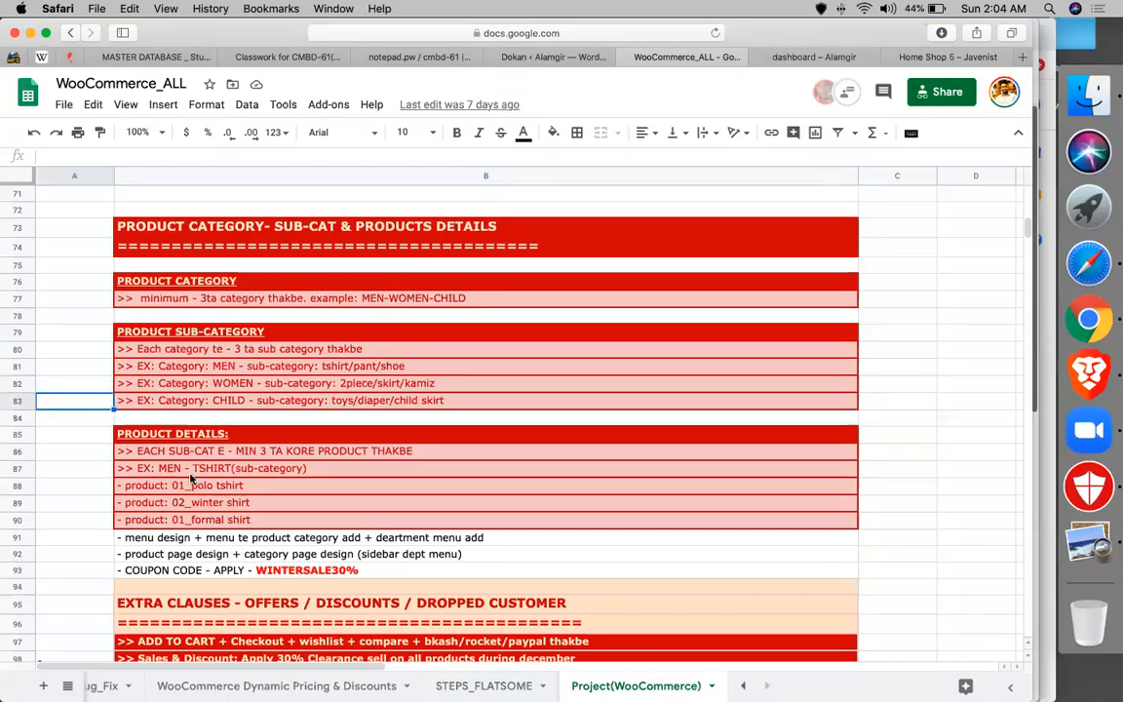
scroll(191, 478, "down", 2)
scroll(236, 493, "down", 3)
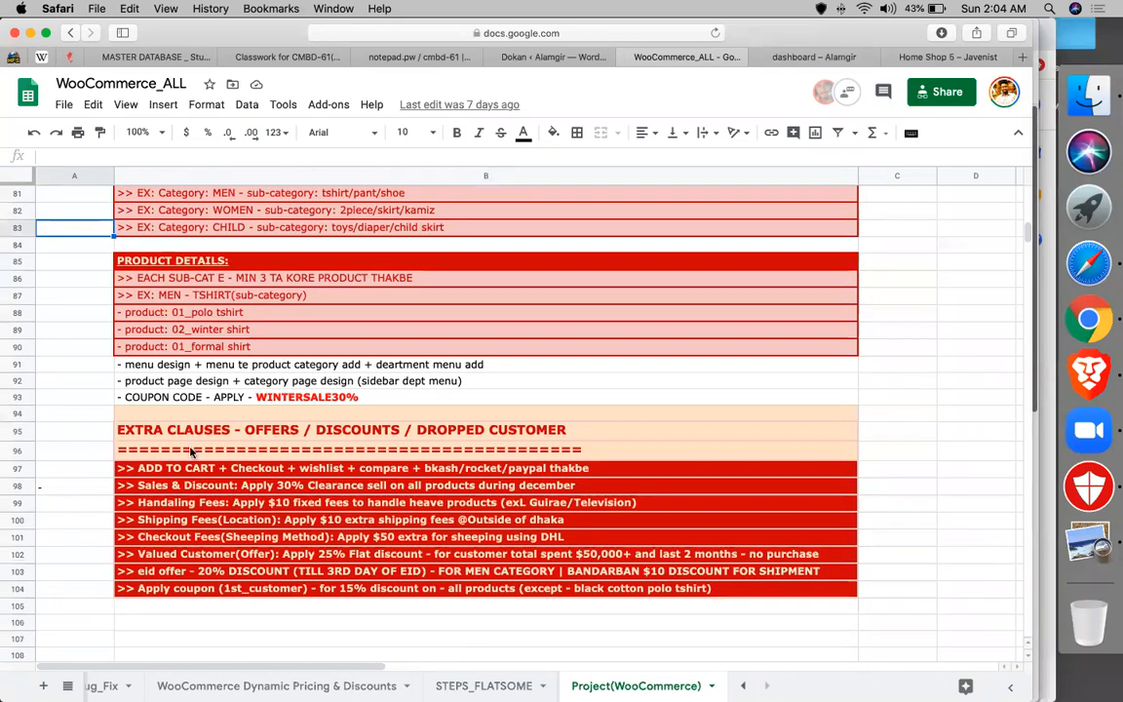
left_click(171, 431)
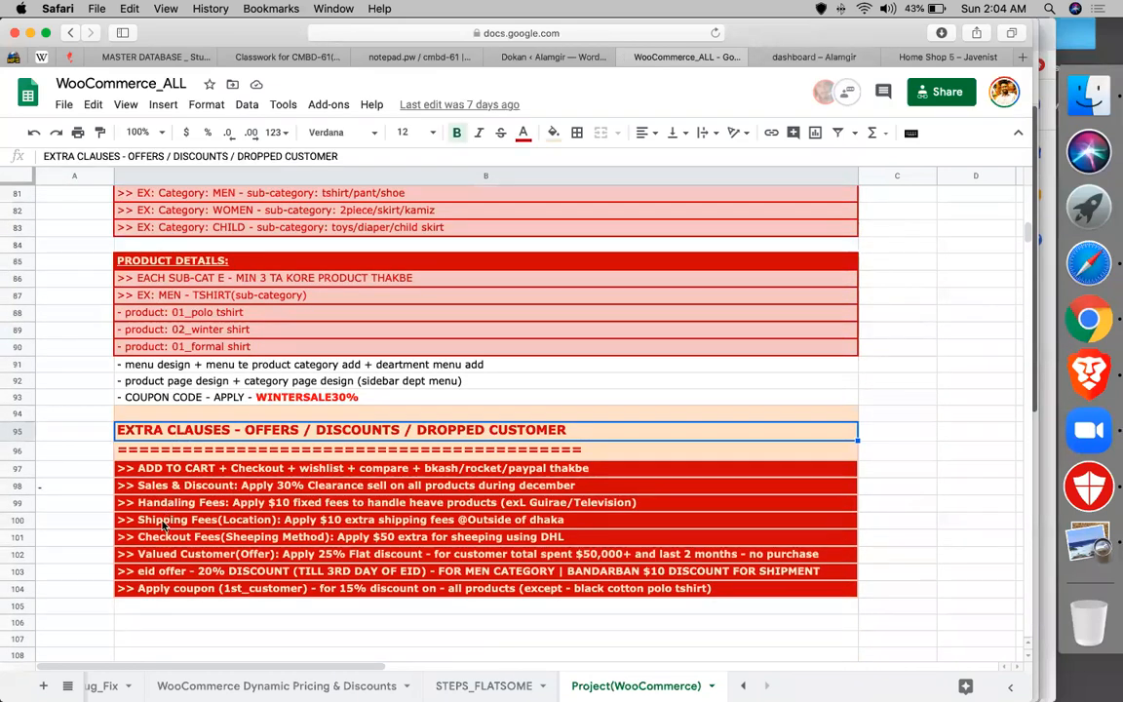
left_click(168, 520)
left_click(168, 537)
left_click(168, 553)
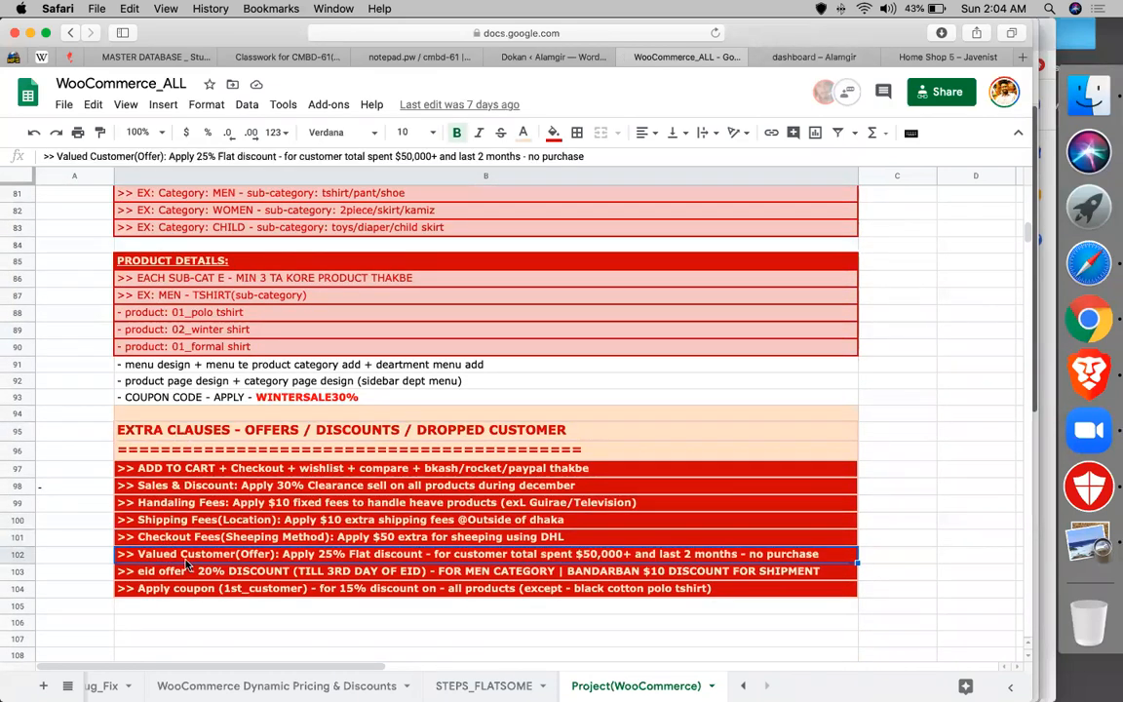
left_click(174, 571)
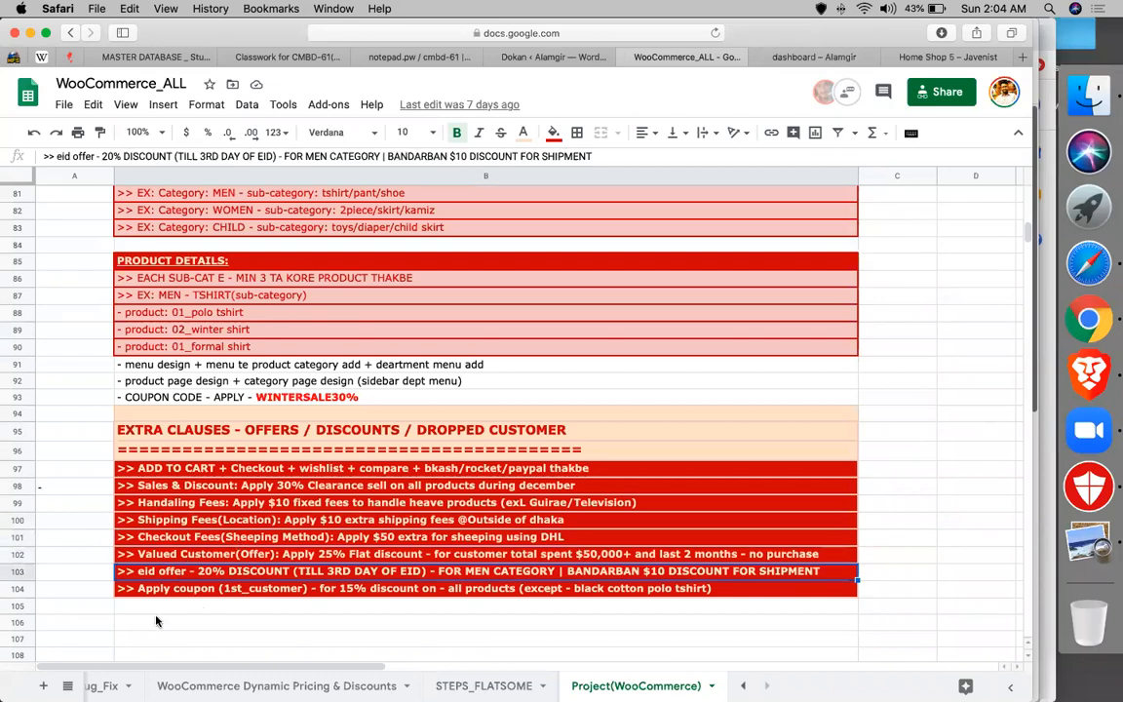
scroll(156, 620, "down", 2)
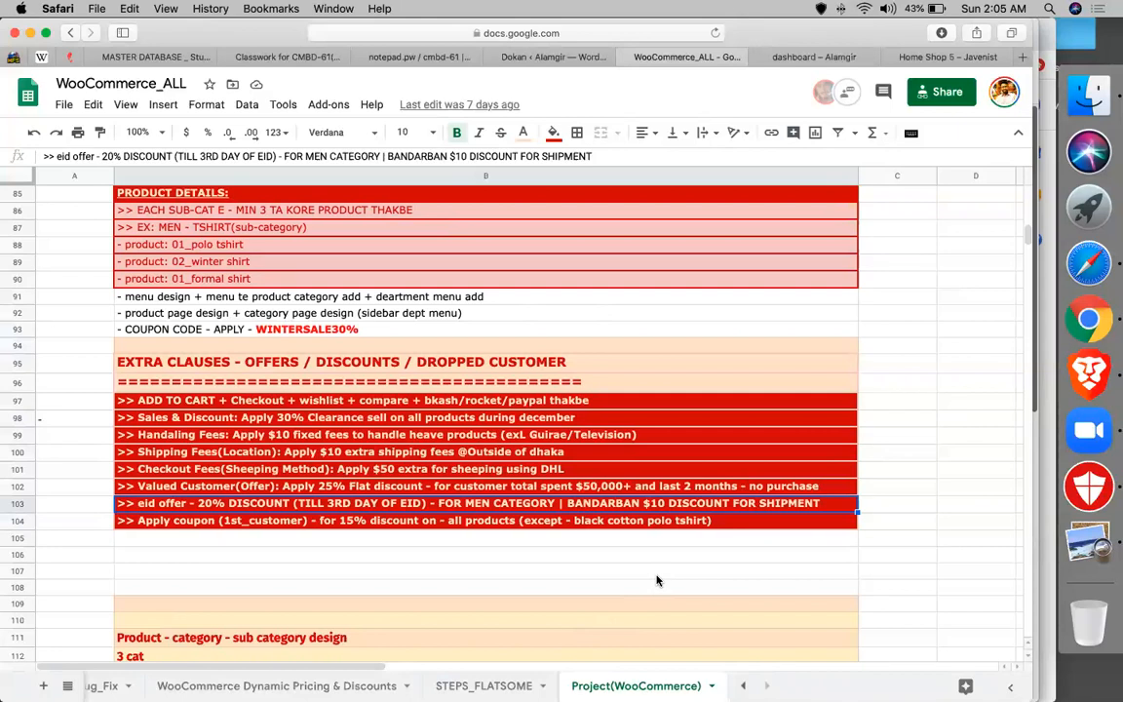
scroll(395, 579, "down", 3)
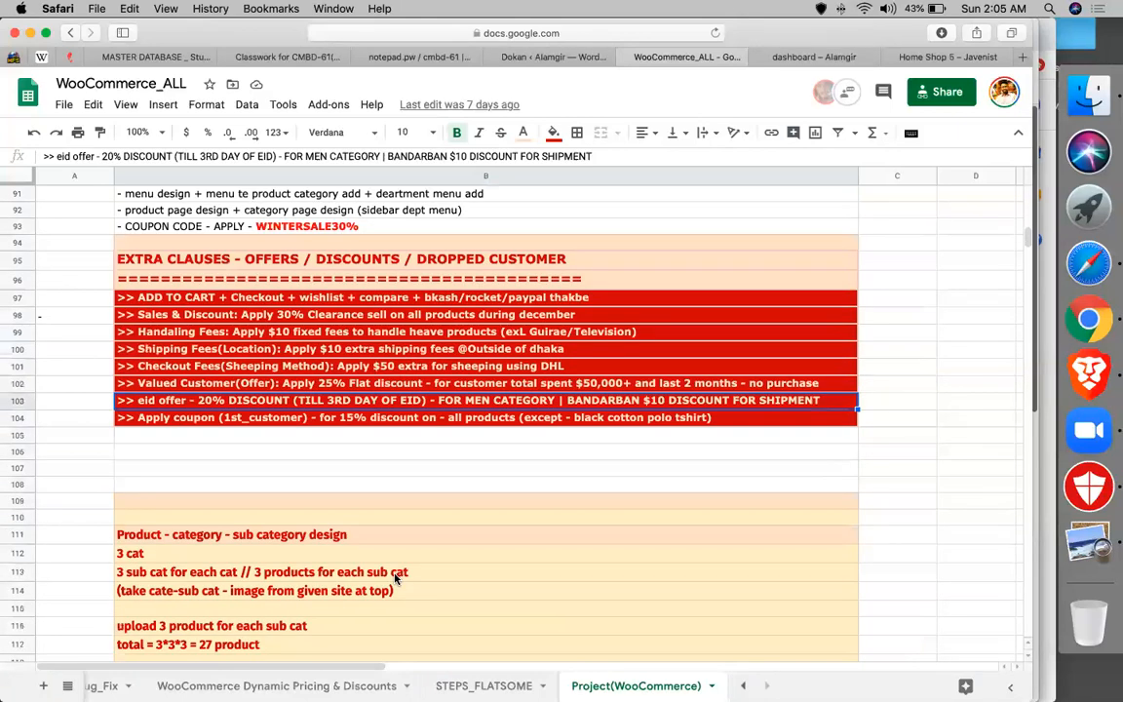
scroll(394, 579, "down", 5)
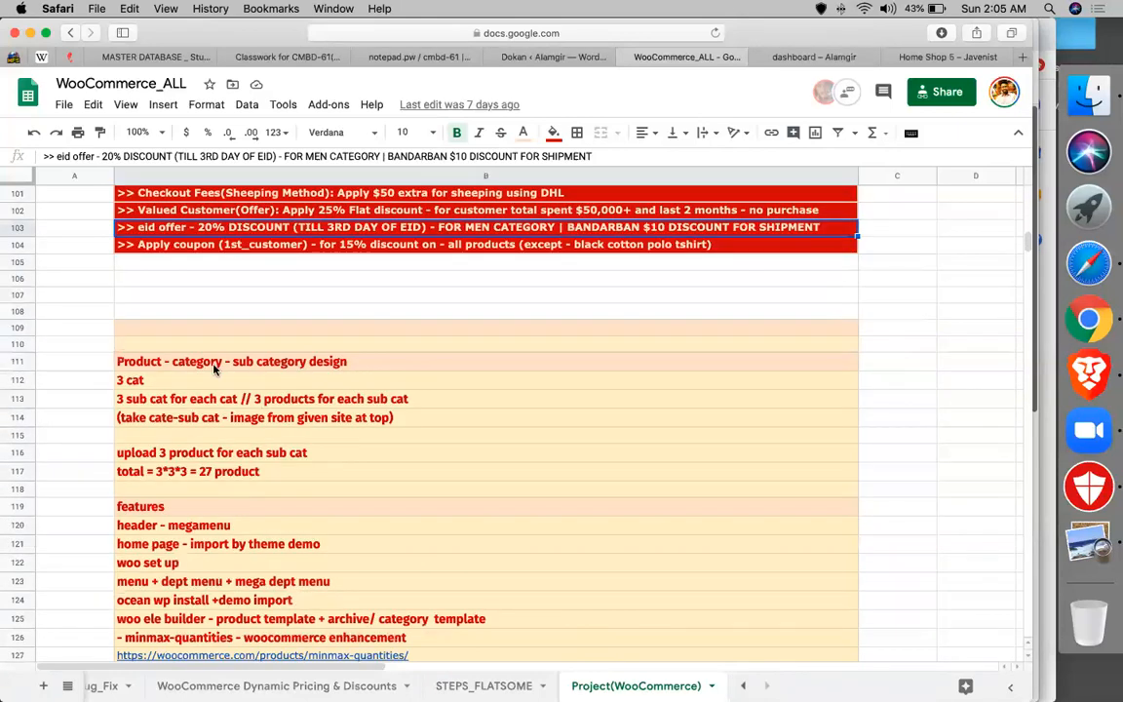
scroll(215, 368, "down", 5)
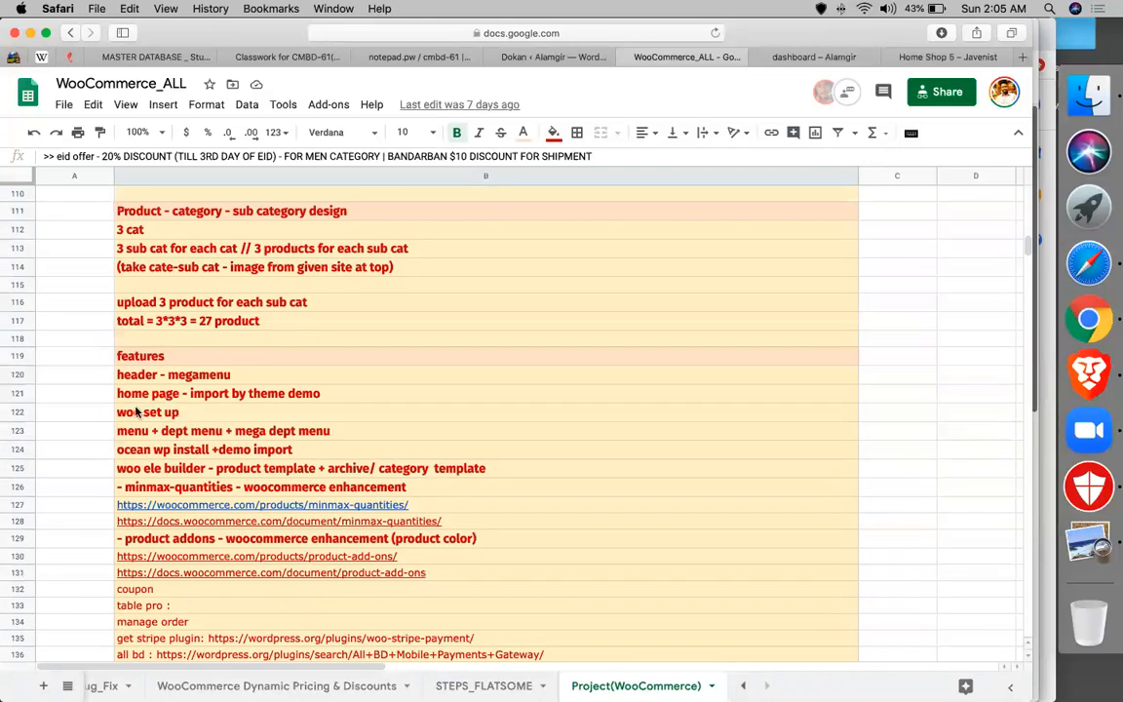
left_click(146, 412)
left_click(195, 431)
left_click(247, 449)
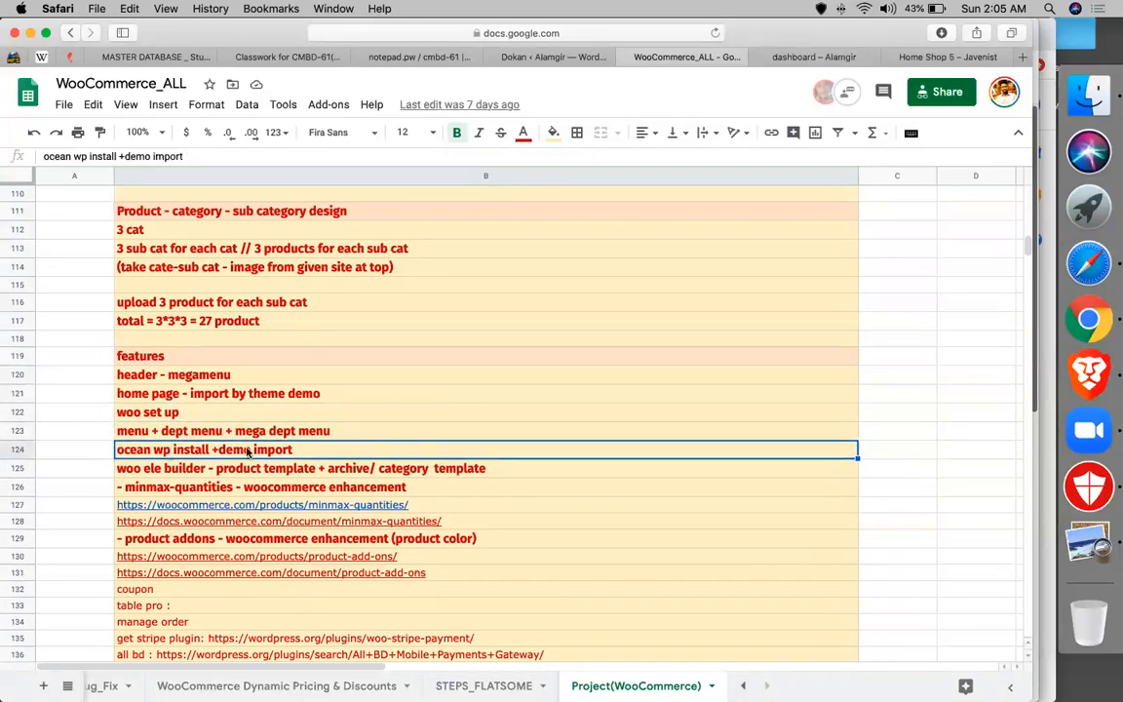
left_click(161, 477)
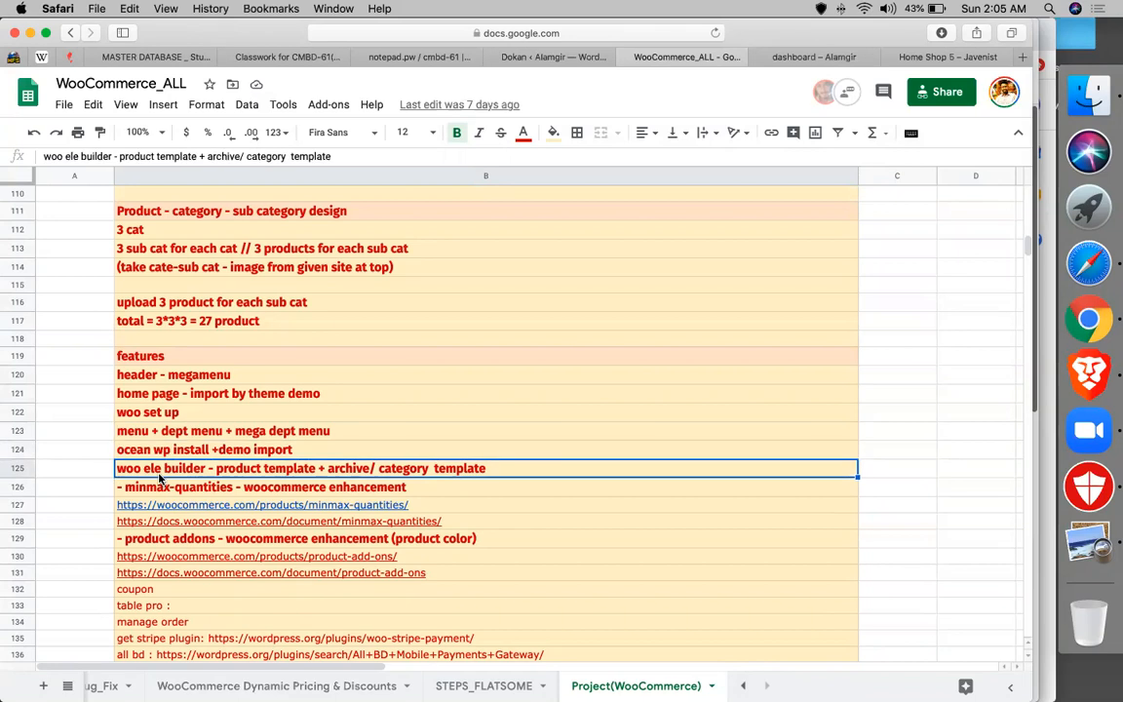
scroll(161, 478, "down", 3)
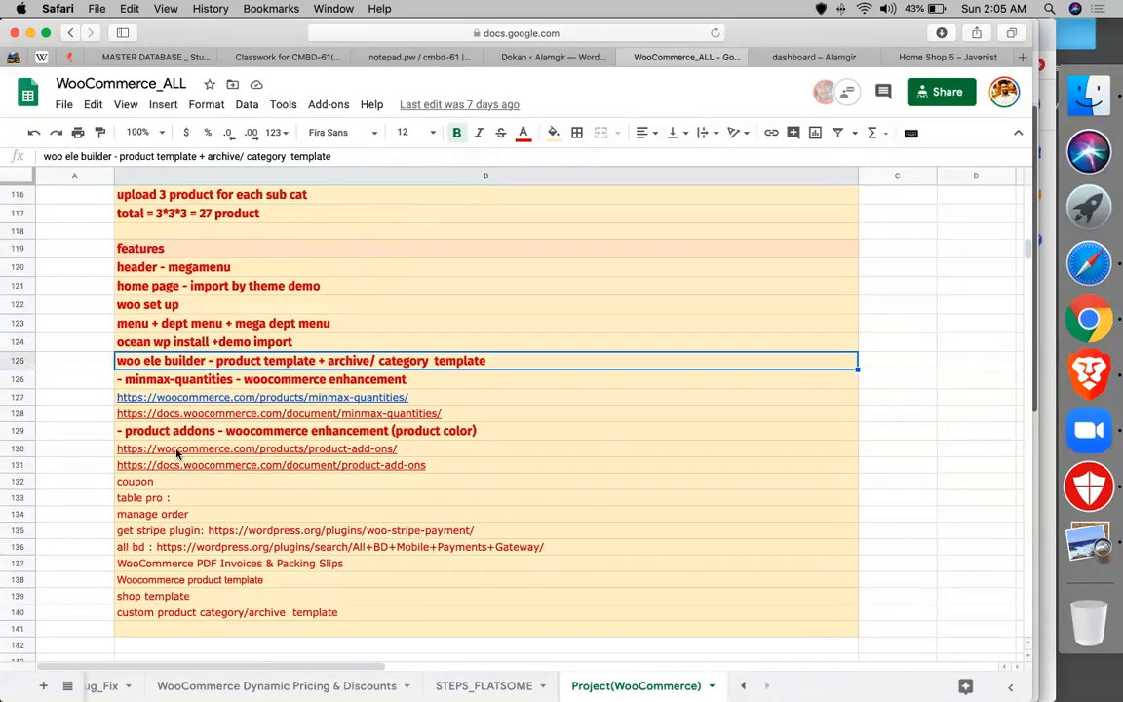
left_click(417, 380)
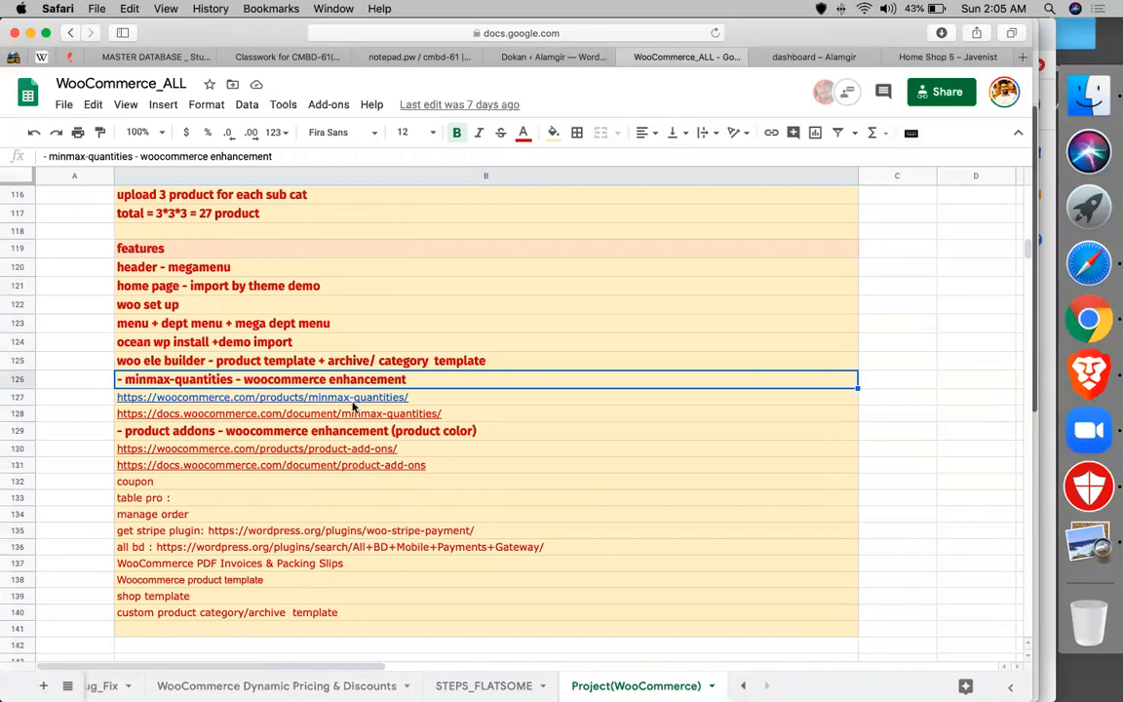
left_click(286, 434)
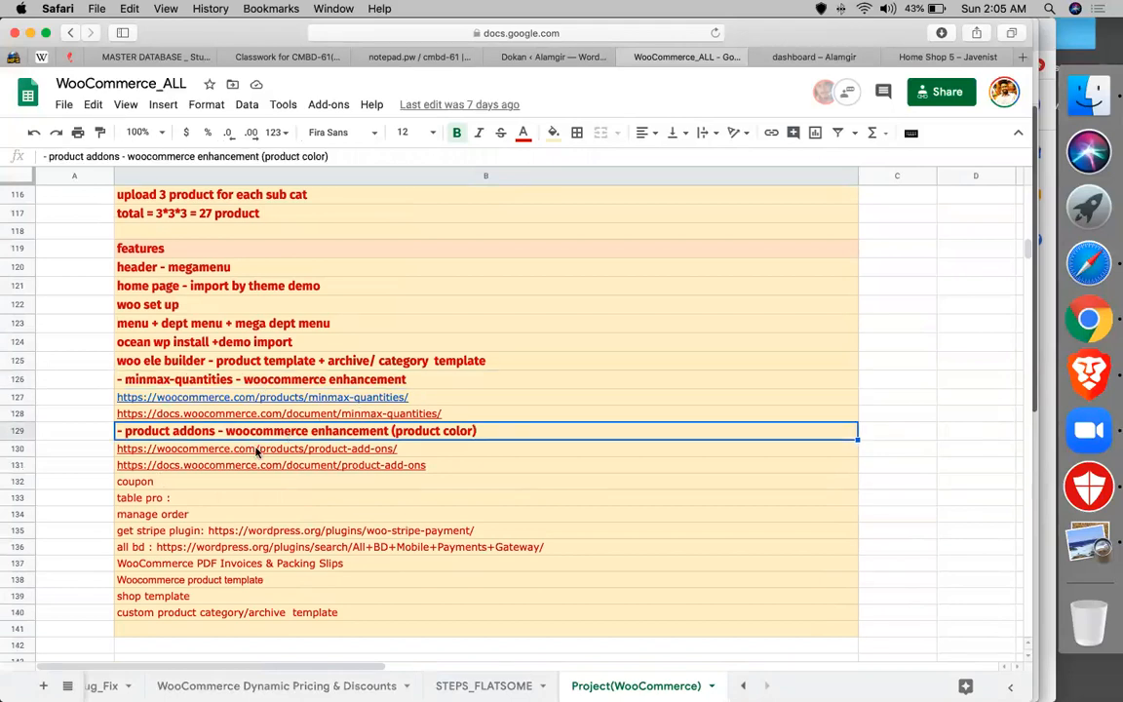
left_click(187, 499)
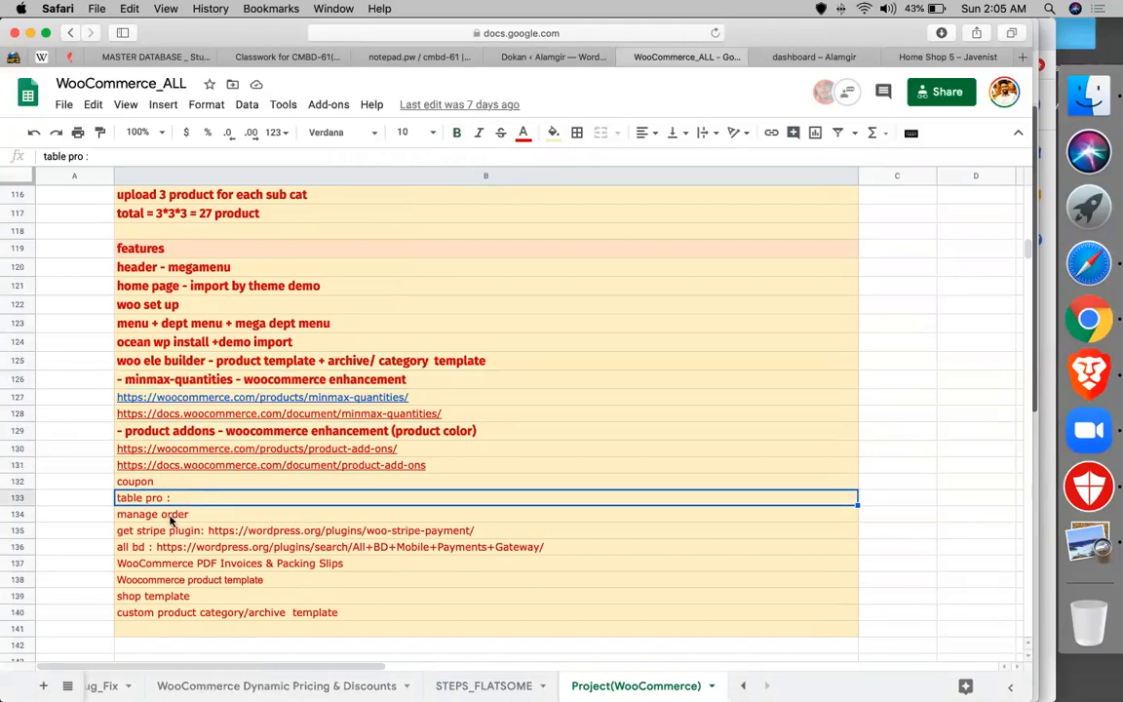
left_click(167, 515)
left_click(154, 533)
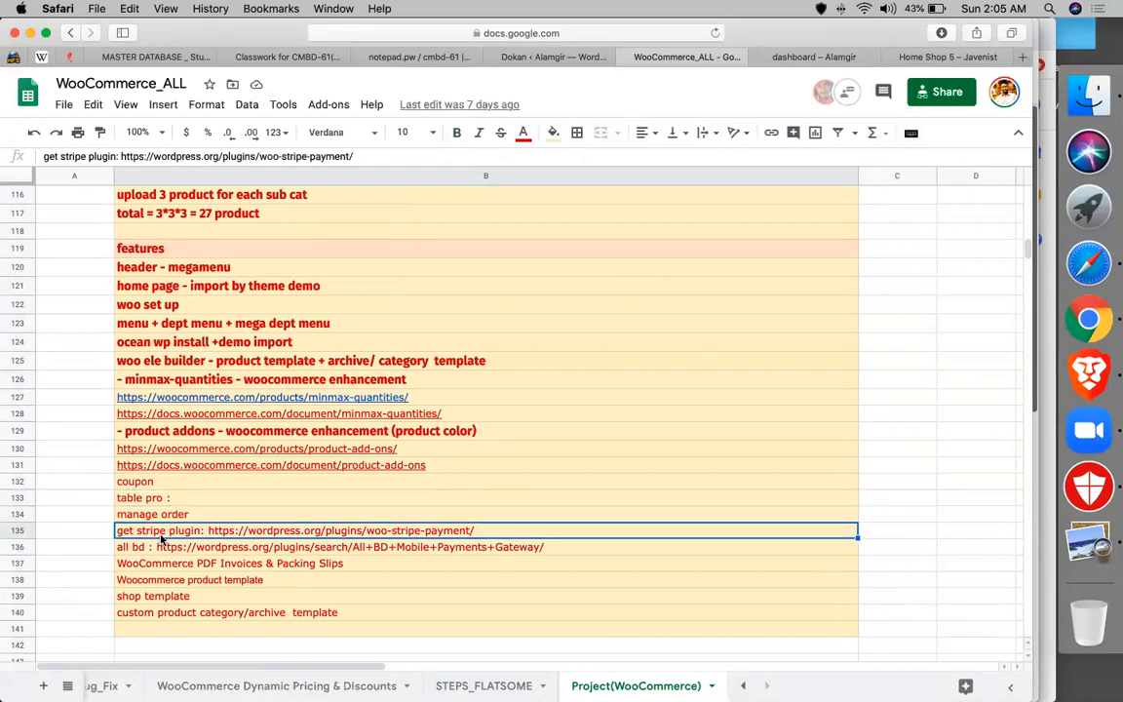
left_click(164, 549)
scroll(171, 545, "down", 2)
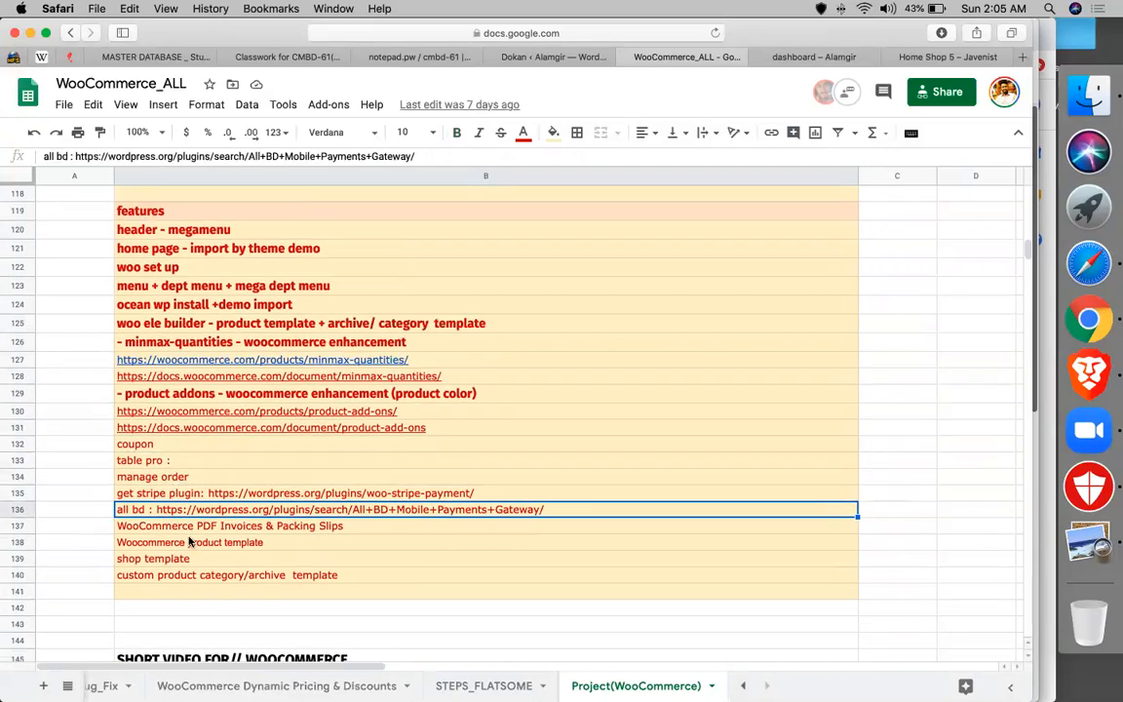
left_click(187, 528)
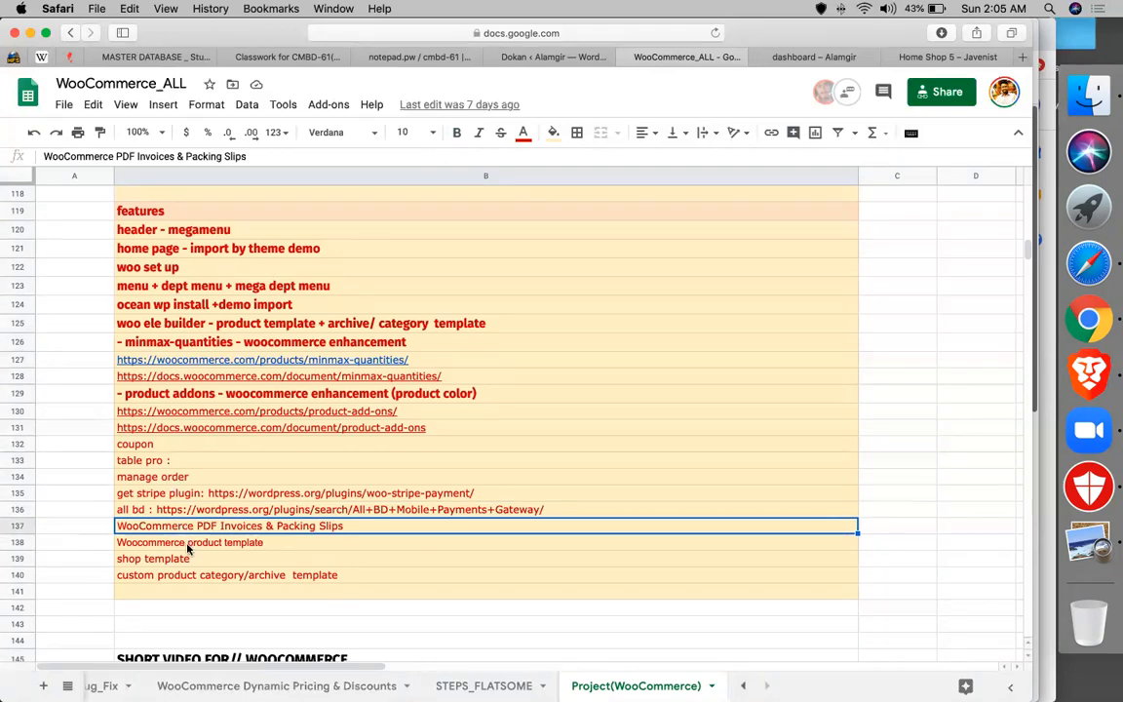
left_click(188, 547)
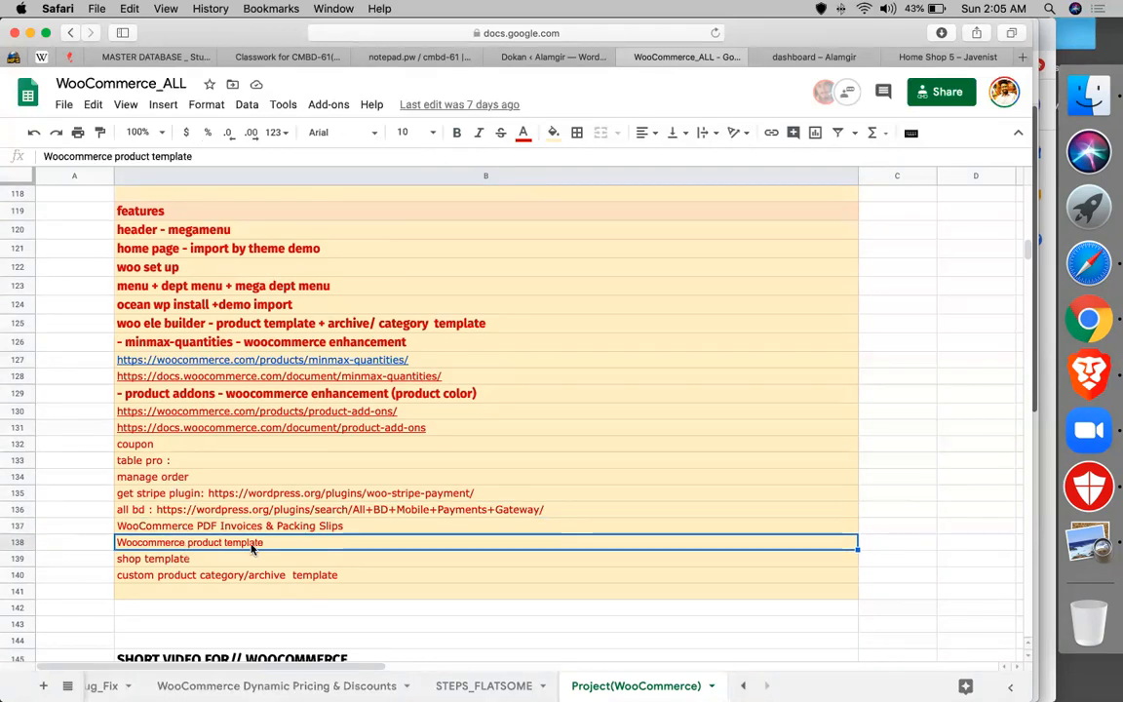
left_click(215, 561)
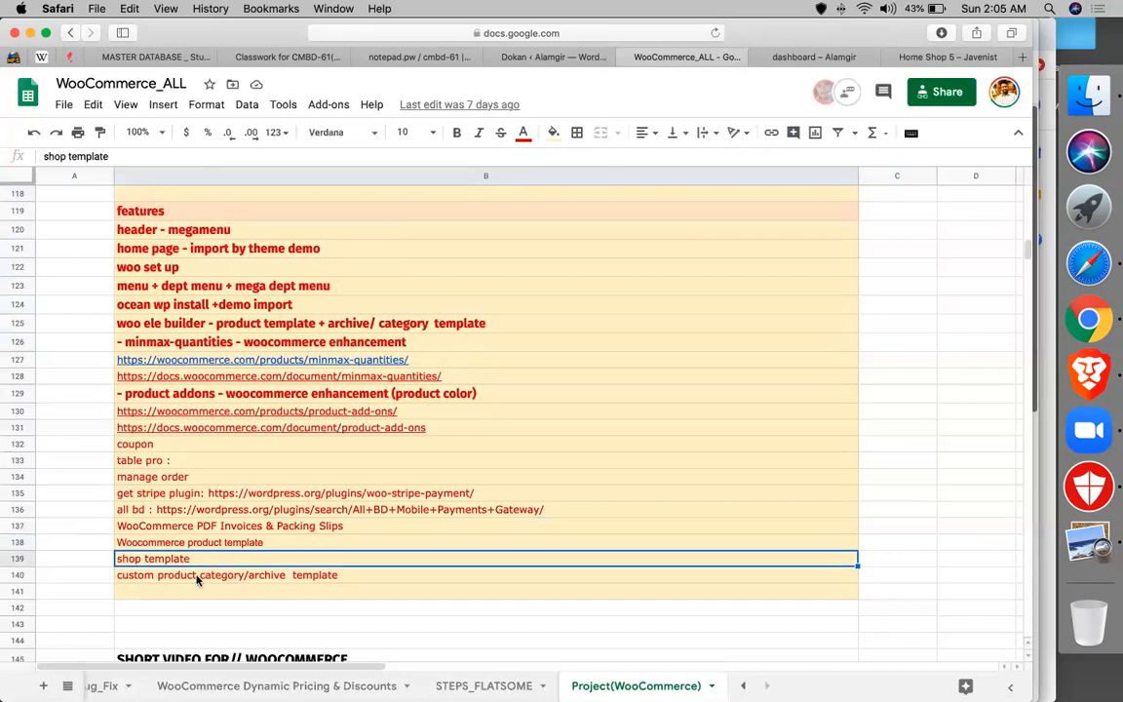
left_click(201, 579)
key("Down")
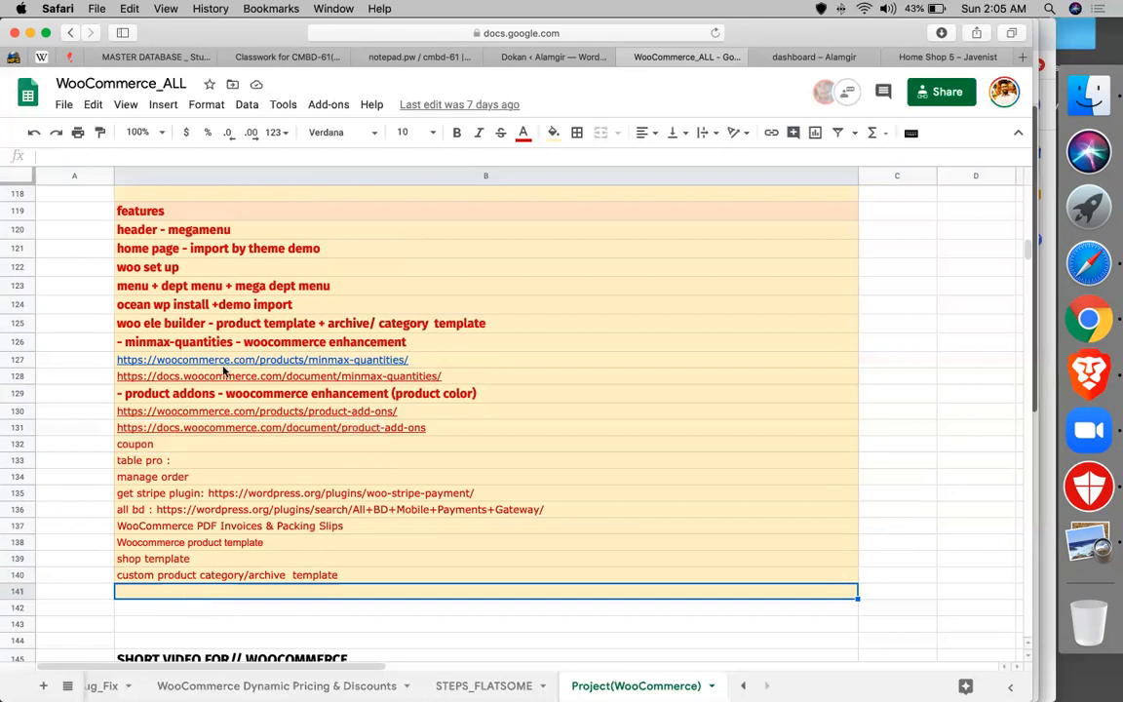
- Move the woo ele builder note over the product template row and add 'product templete' below the list
left_click(185, 323)
key("super+c")
left_click(180, 529)
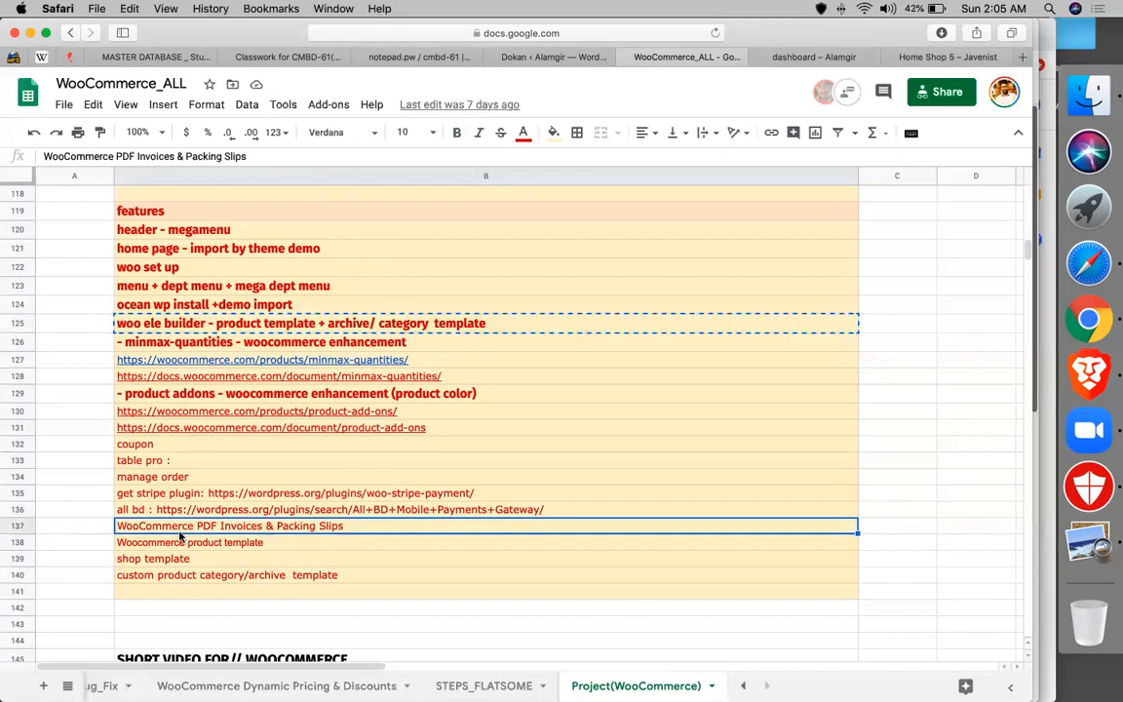
left_click(192, 543)
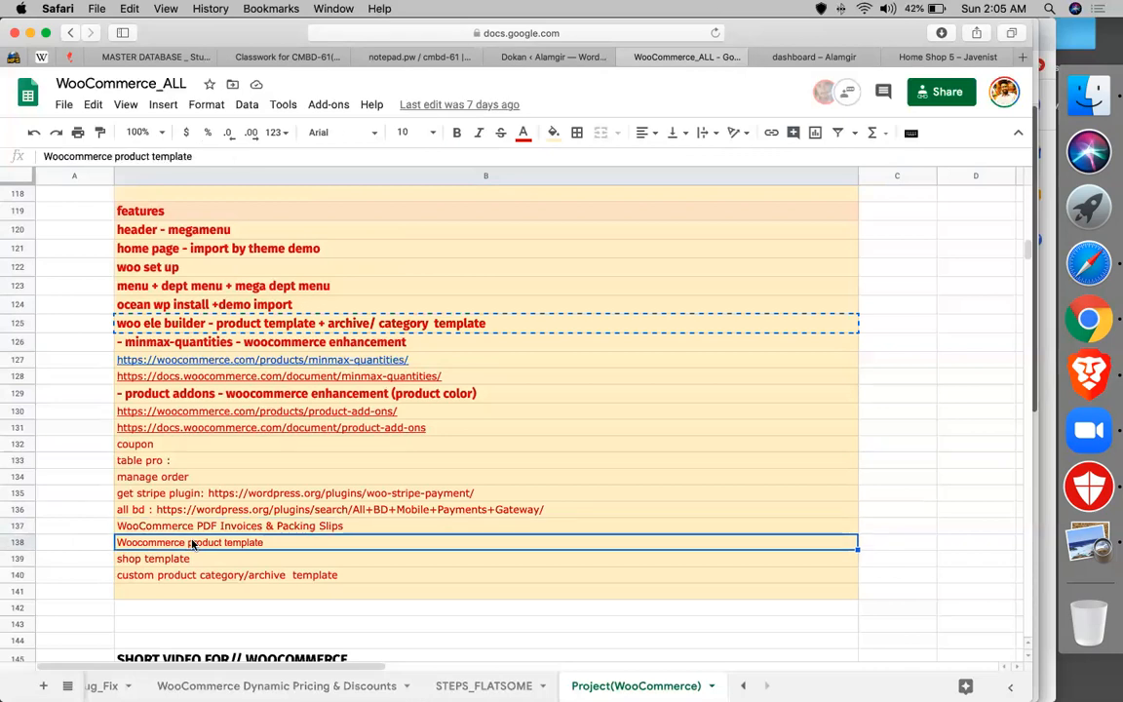
key("super+v")
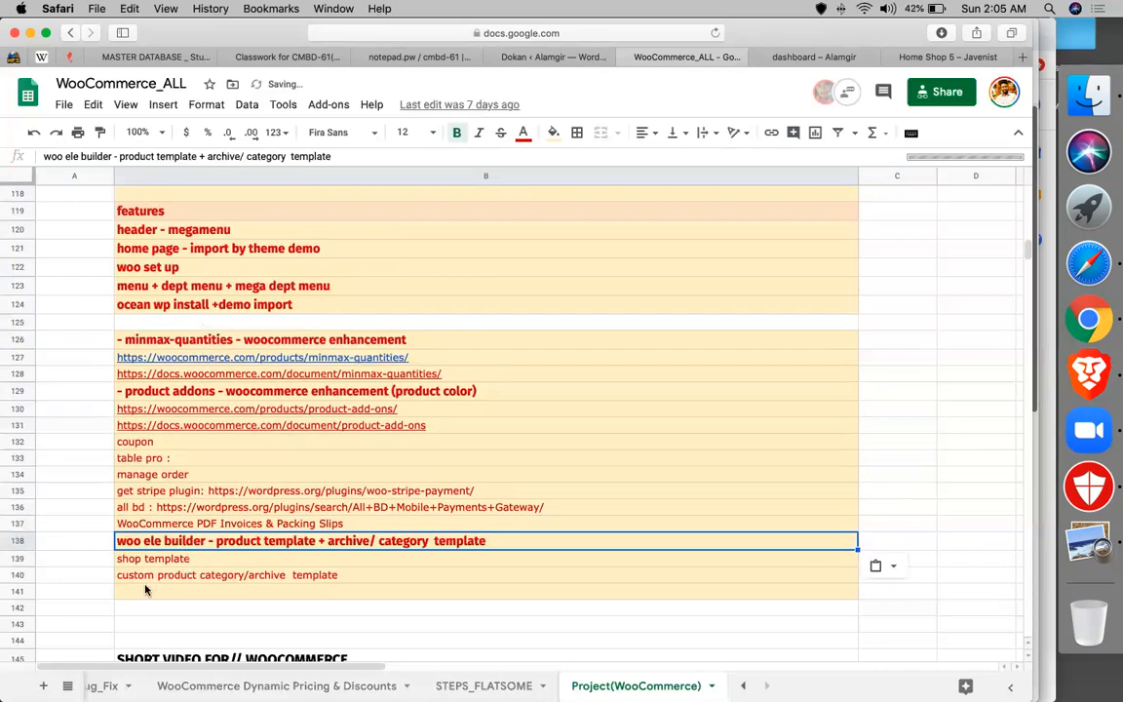
left_click(145, 589)
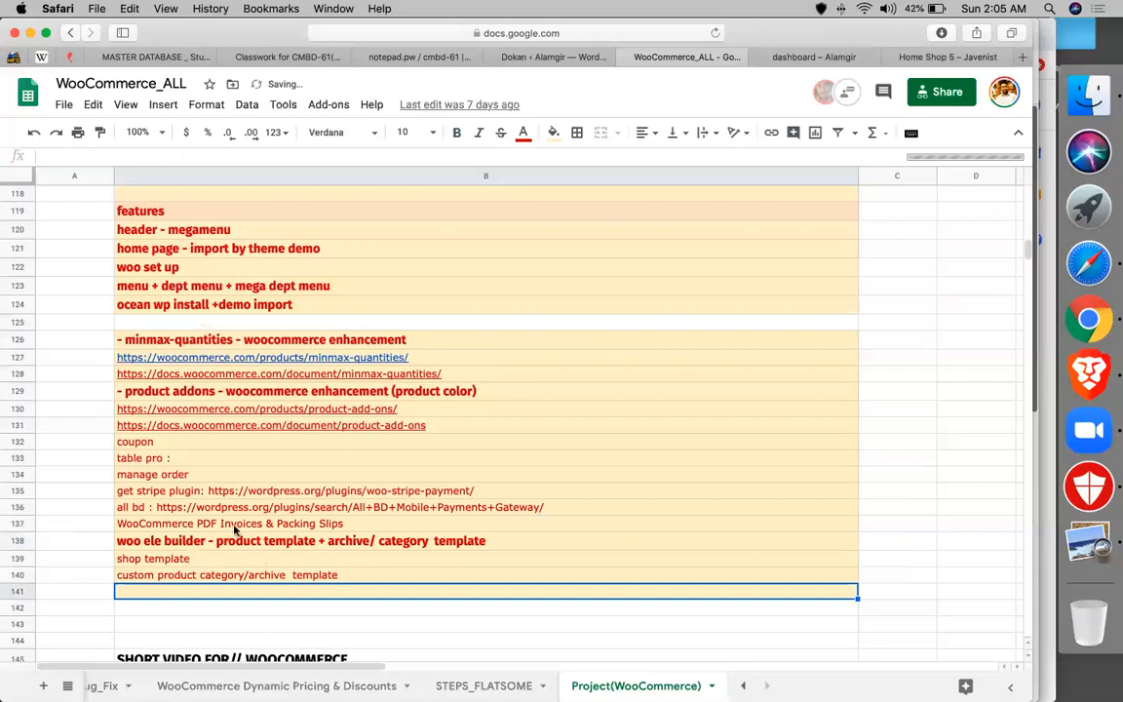
type("product templete")
- Copy the woo ele builder rows B138:B140 and paste them into B143:B145
scroll(217, 491, "down", 1)
left_click(218, 490)
key("shift+Down")
key("shift+Down")
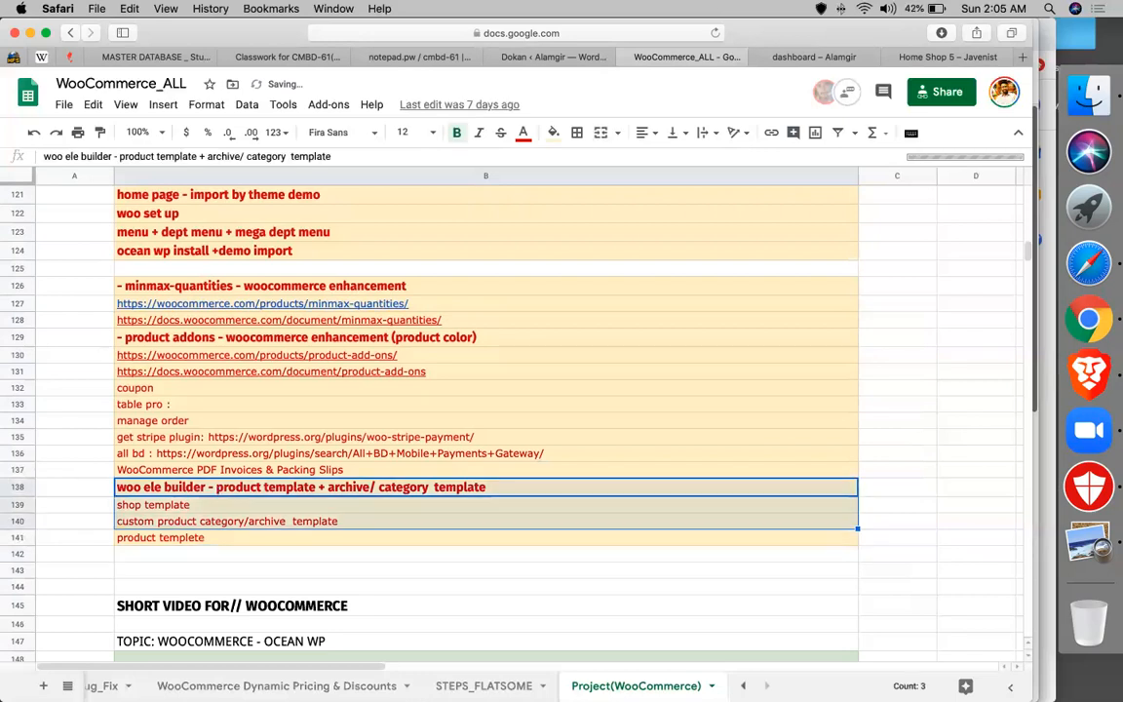
key("cmd+c")
left_click(185, 572)
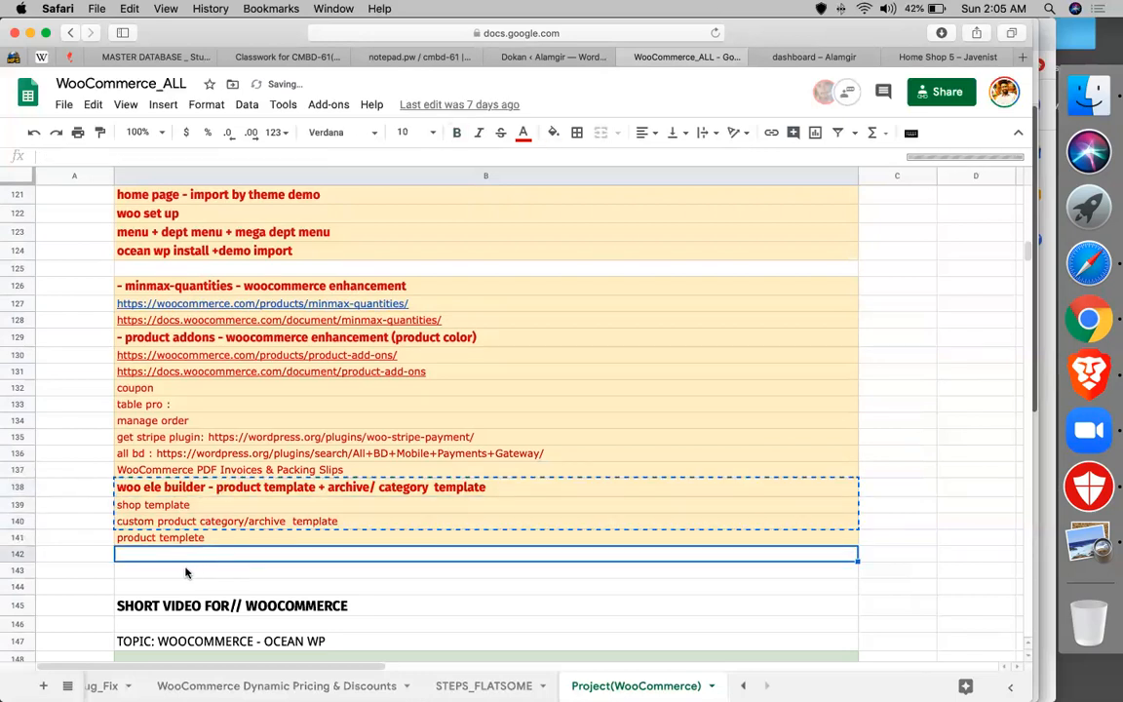
key("cmd+v")
scroll(188, 571, "down", 5)
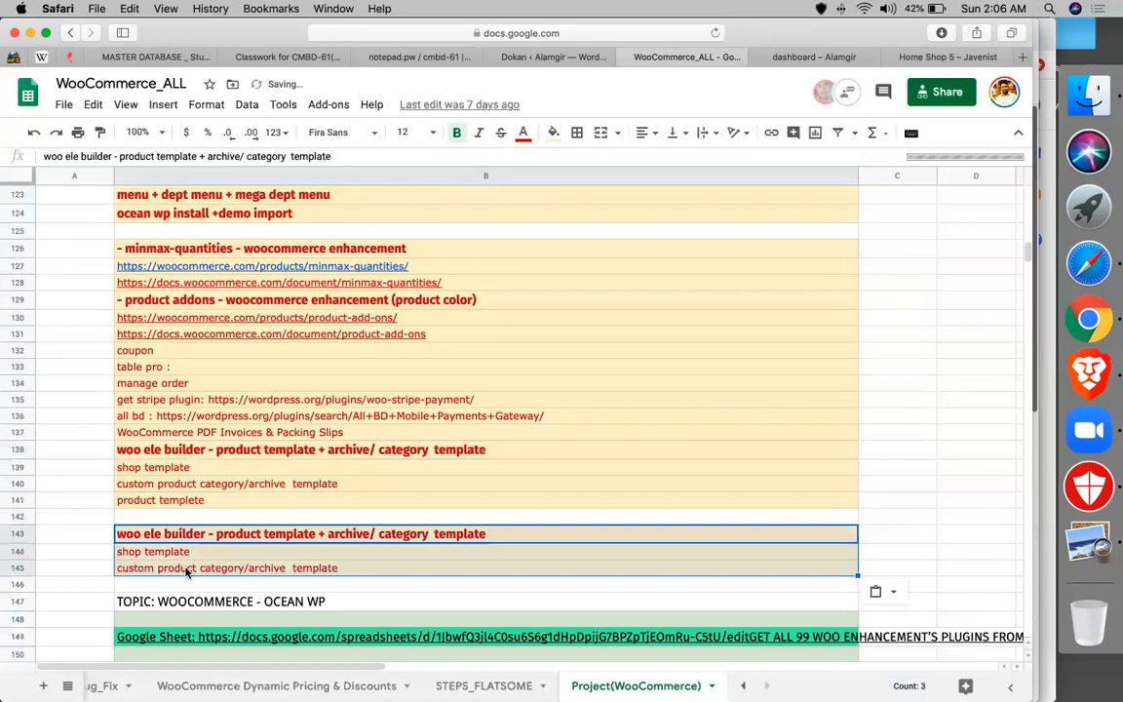
scroll(214, 570, "right", 1)
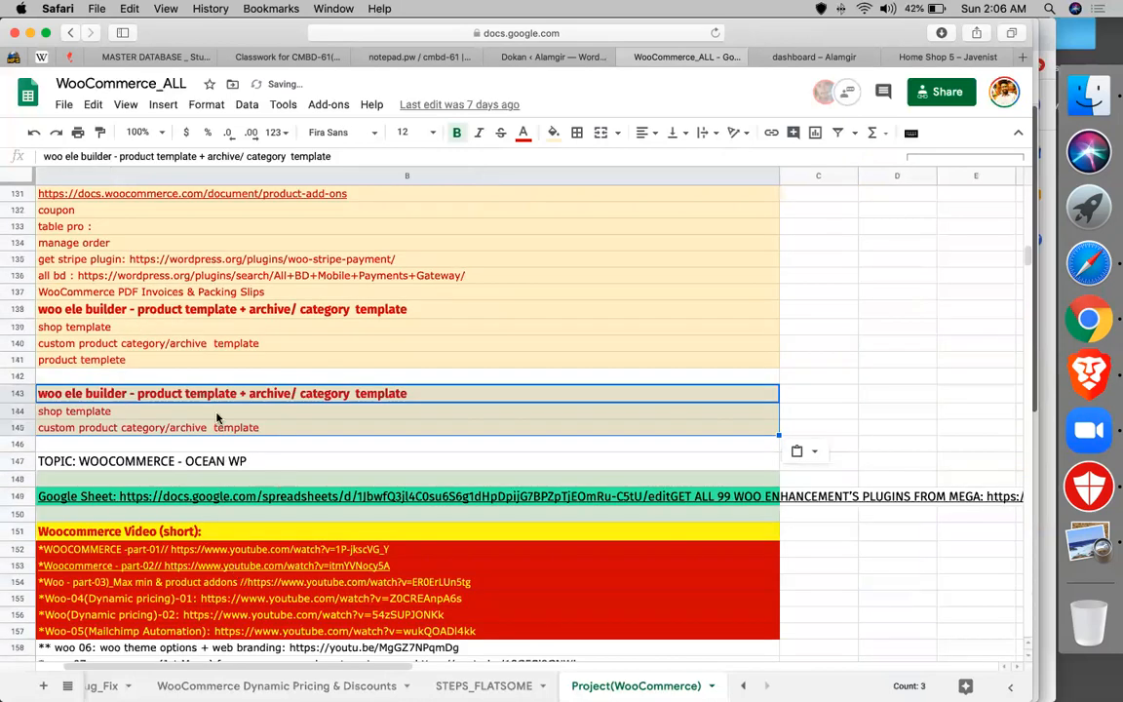
scroll(218, 417, "left", 1)
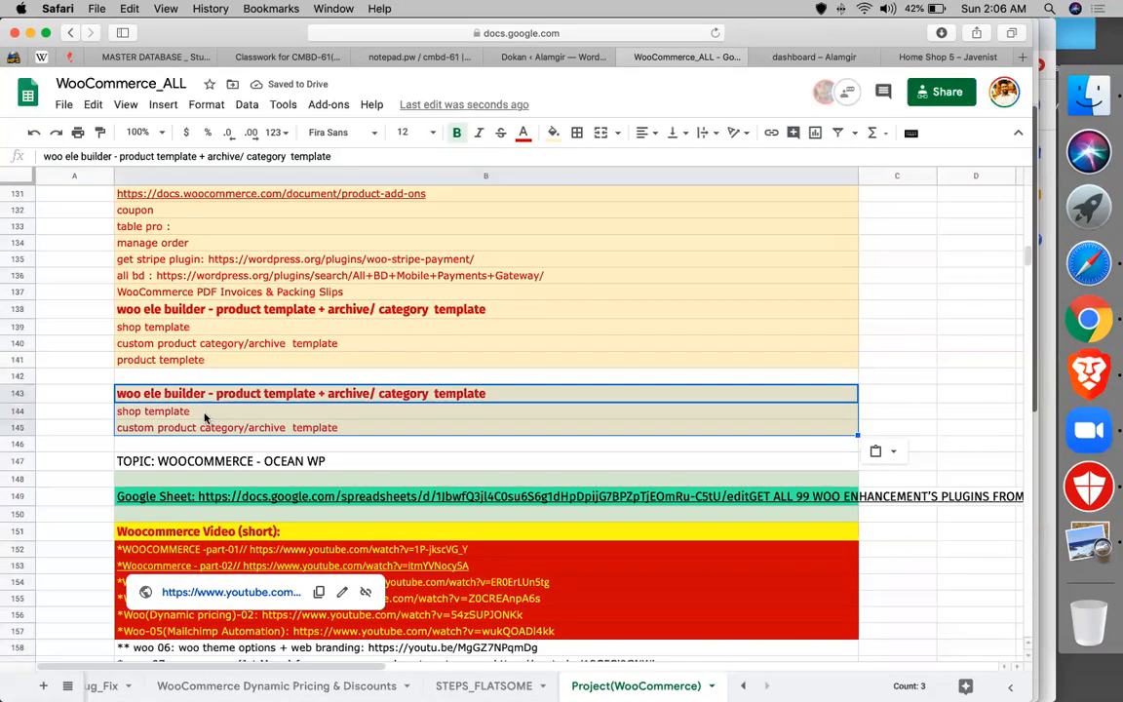
- Rewrite heading cell B143 as 'multi vendor with dokan pro'
left_click(205, 417)
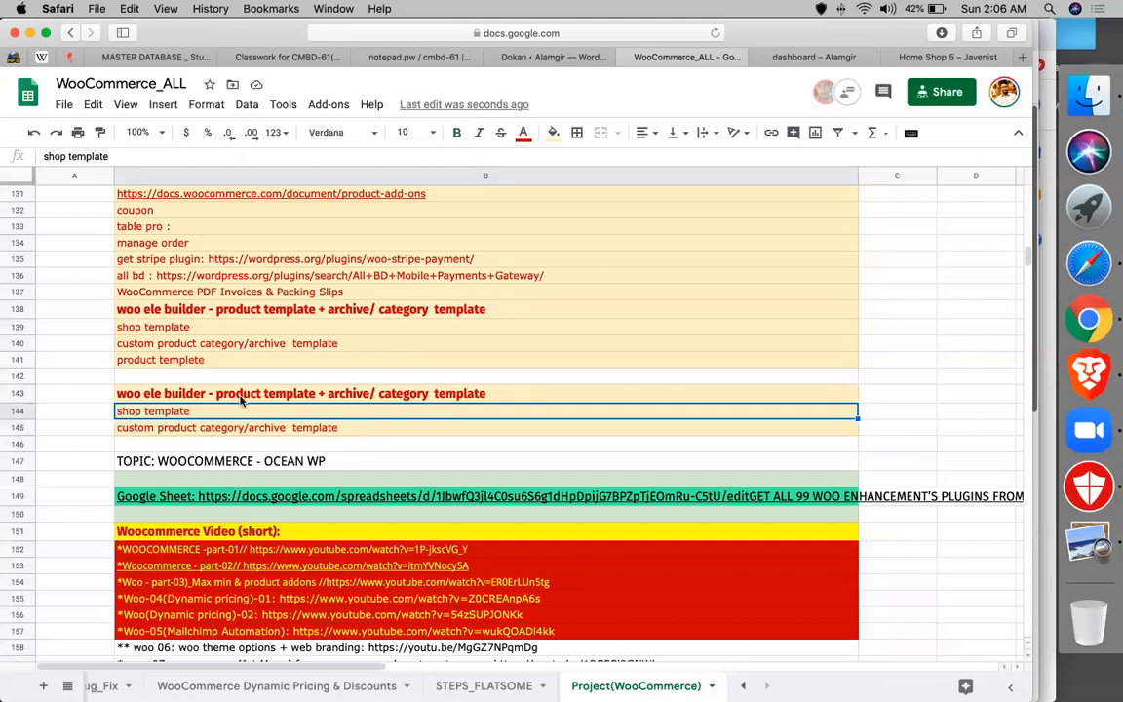
type("doa")
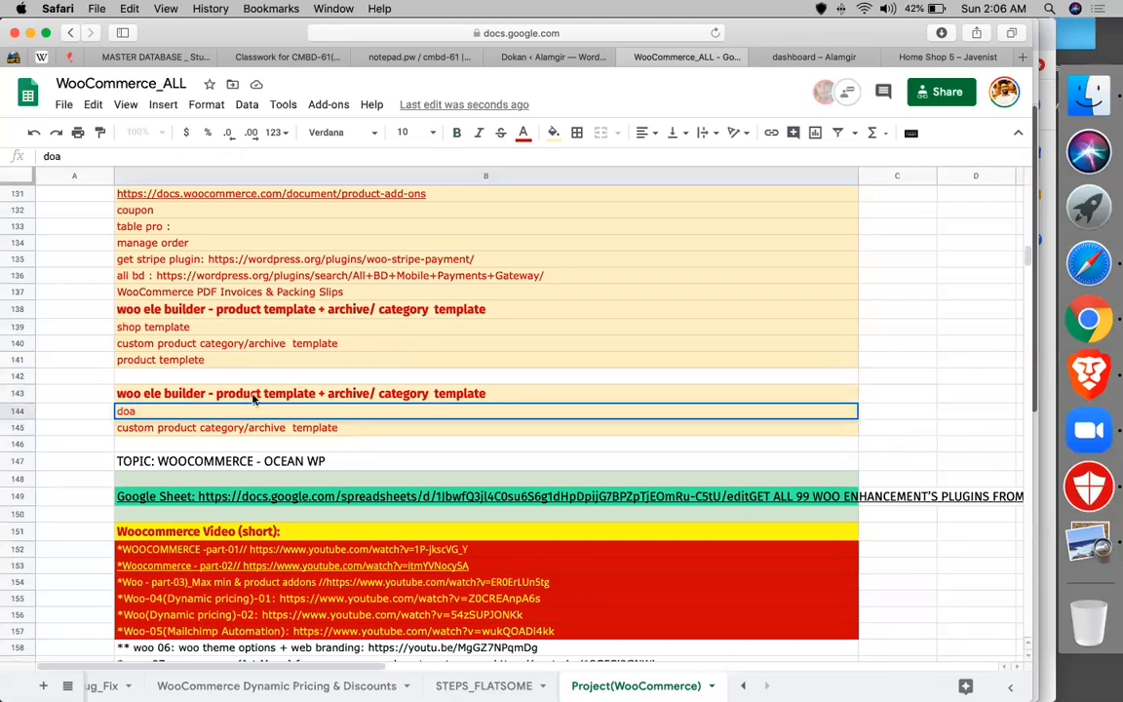
left_click(252, 398)
type("mul")
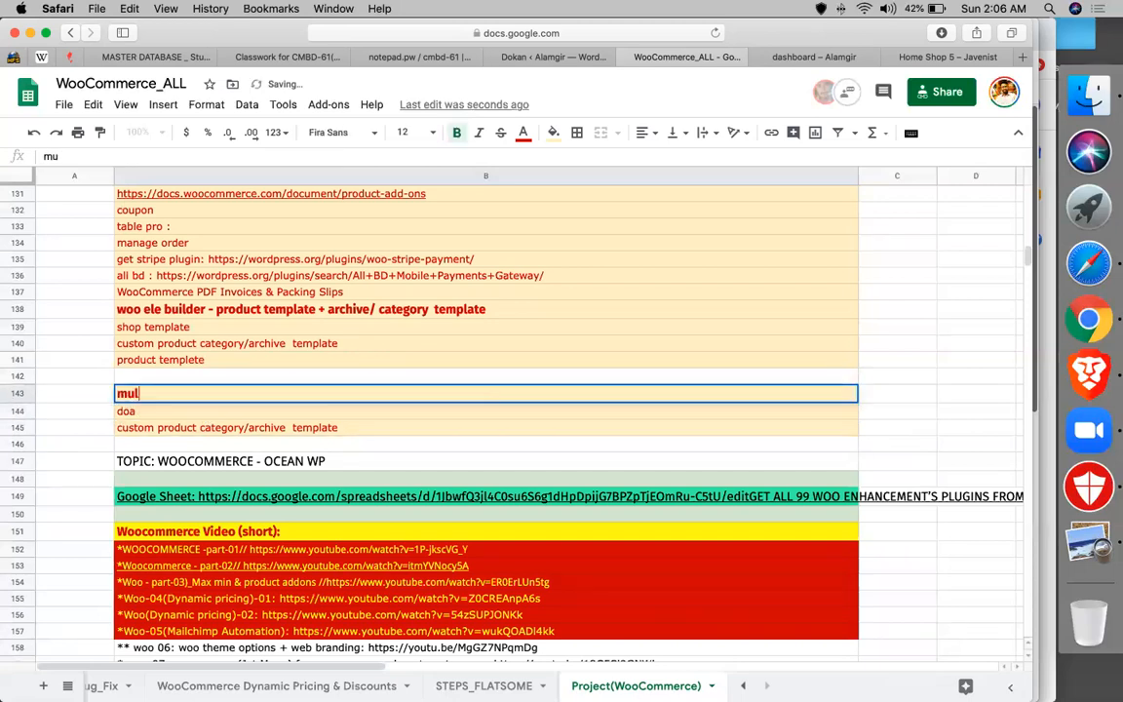
type("ti vendor ")
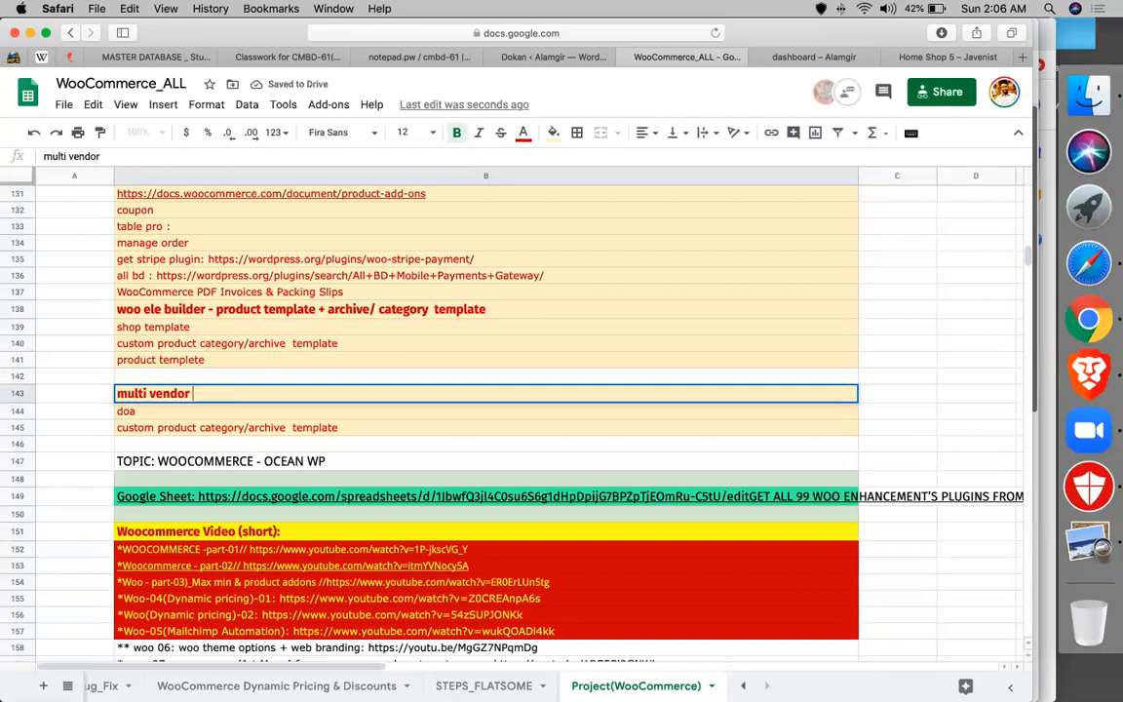
type("with dokan pro")
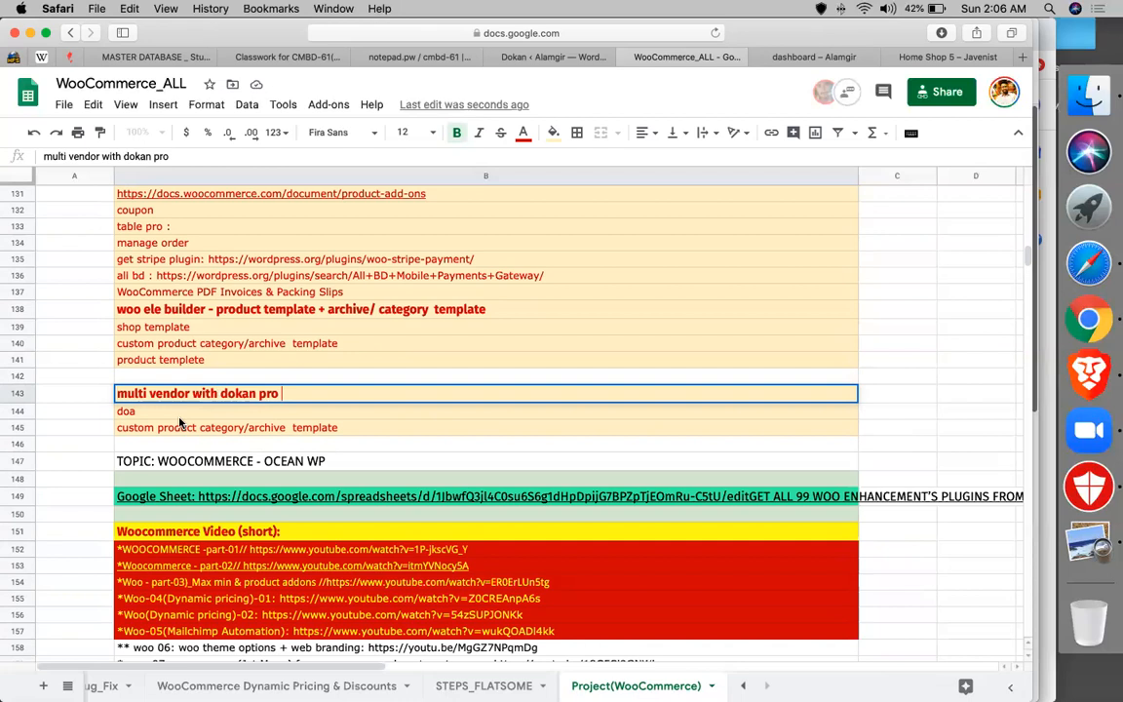
key("Return")
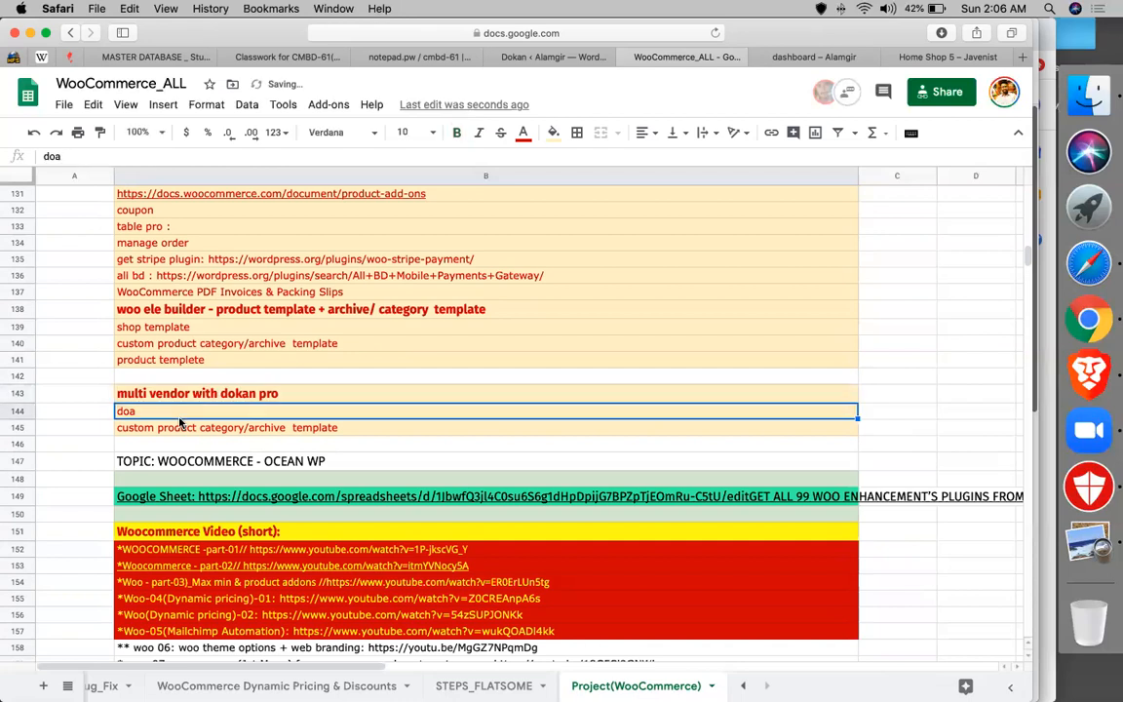
- Enter a 'become a vendor' line in B144
type("bec")
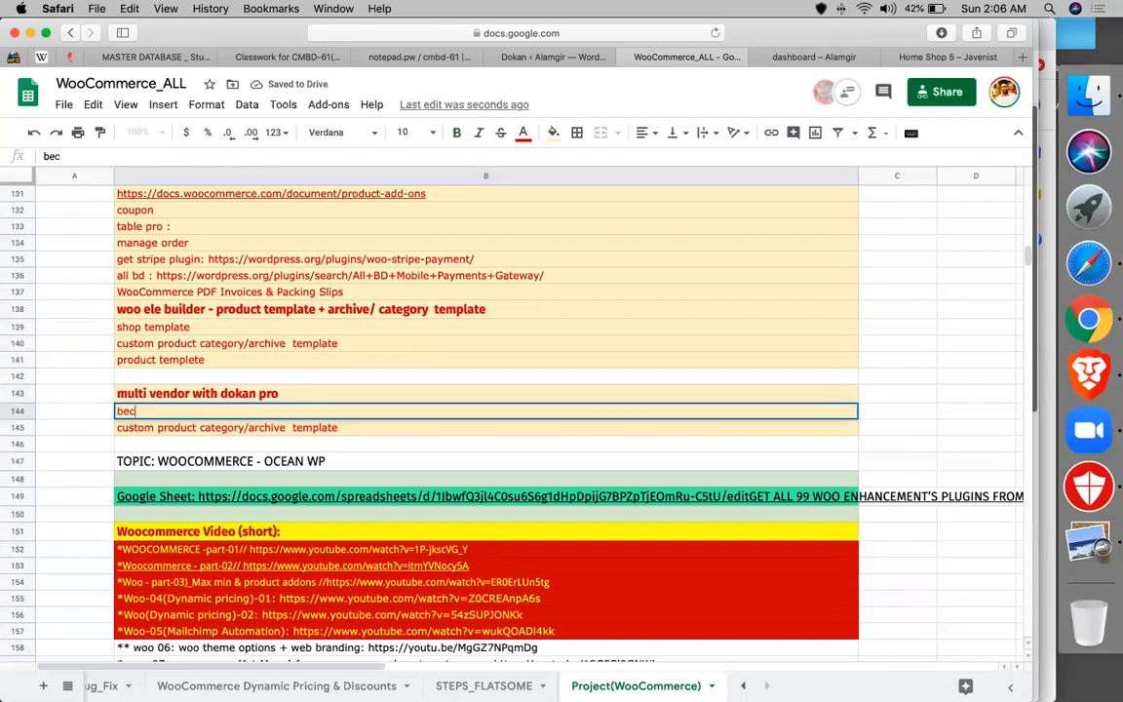
type("im")
key("BackSpace")
key("BackSpace")
type("ome")
type("v")
key("BackSpace")
key("BackSpace")
type("a")
key("BackSpace")
key("BackSpace")
type("a bendor")
key("Return")
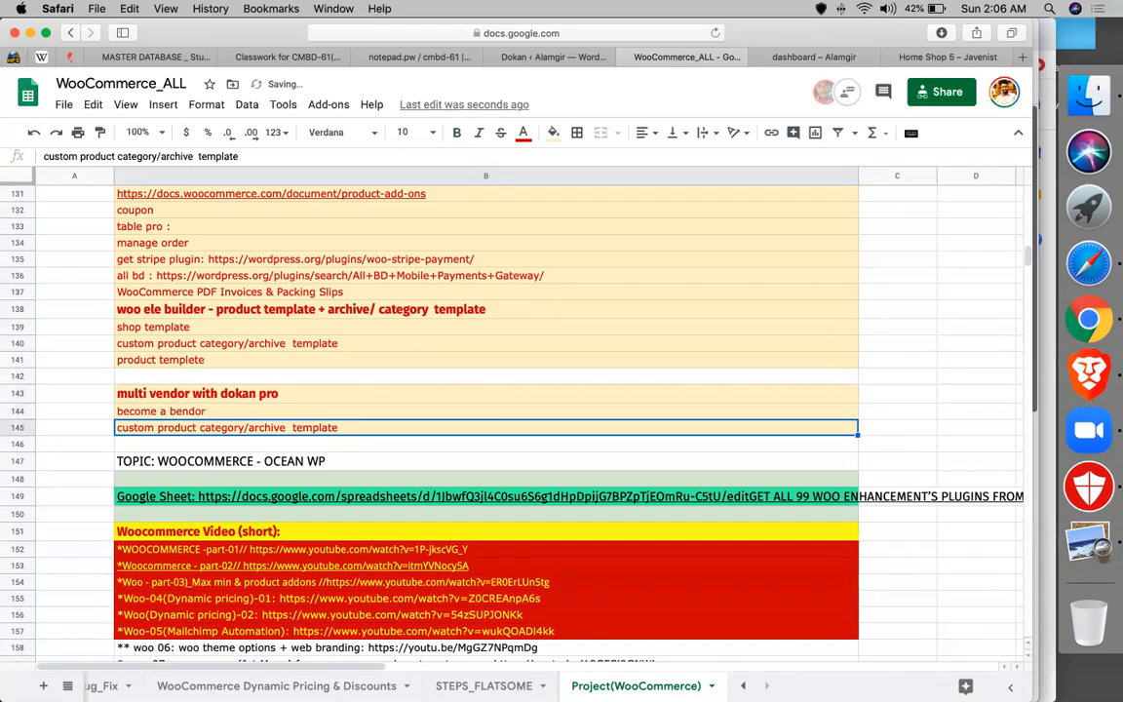
- Fix the vendor typo in B144 and extend it with '/ vendor dashboard / store listing page create'
left_click(175, 411)
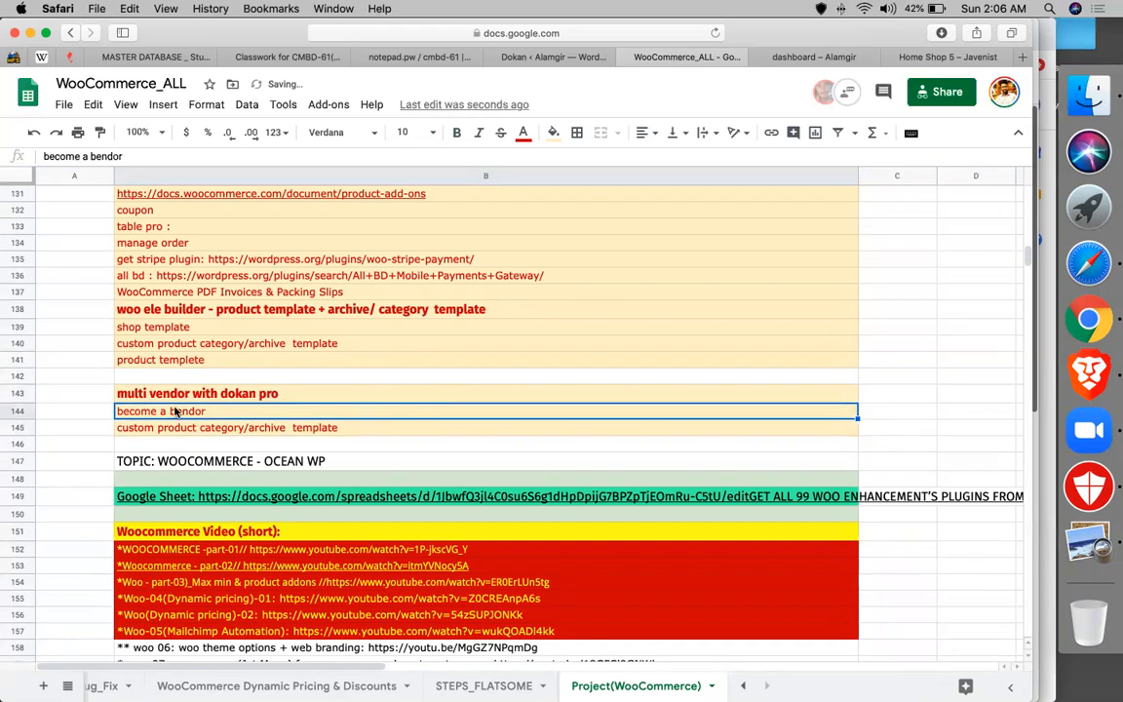
double_click(175, 411)
key("BackSpace")
type("v")
left_click(254, 404)
type("/ ven")
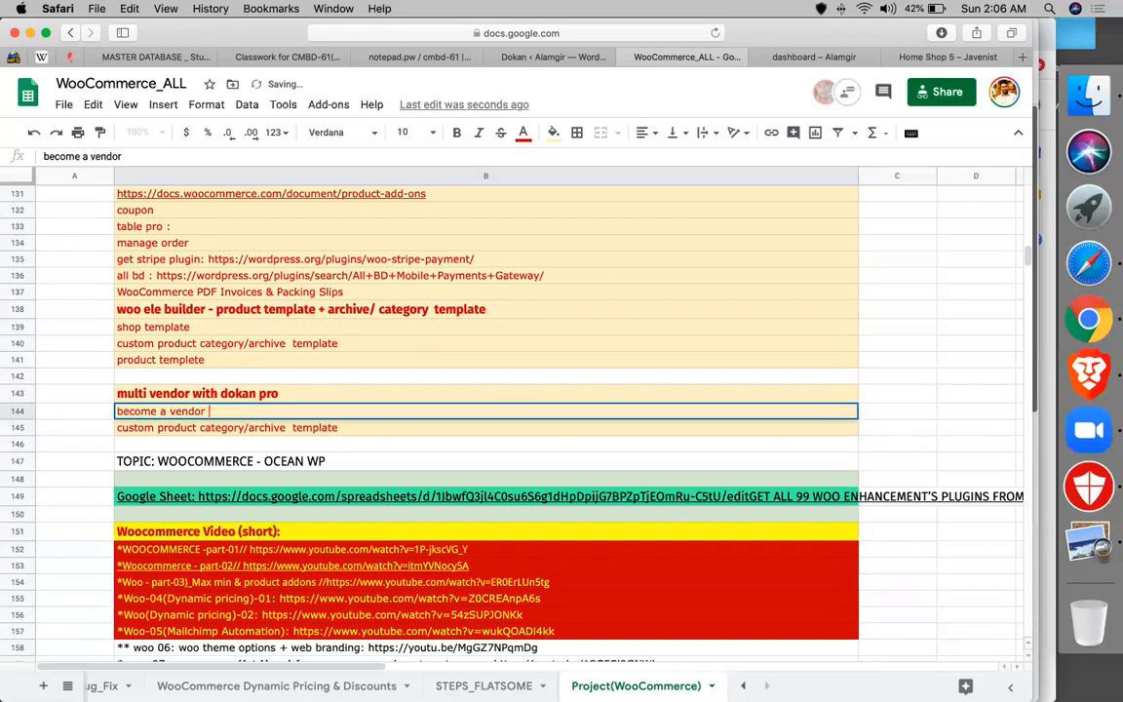
type("dor dashboard ")
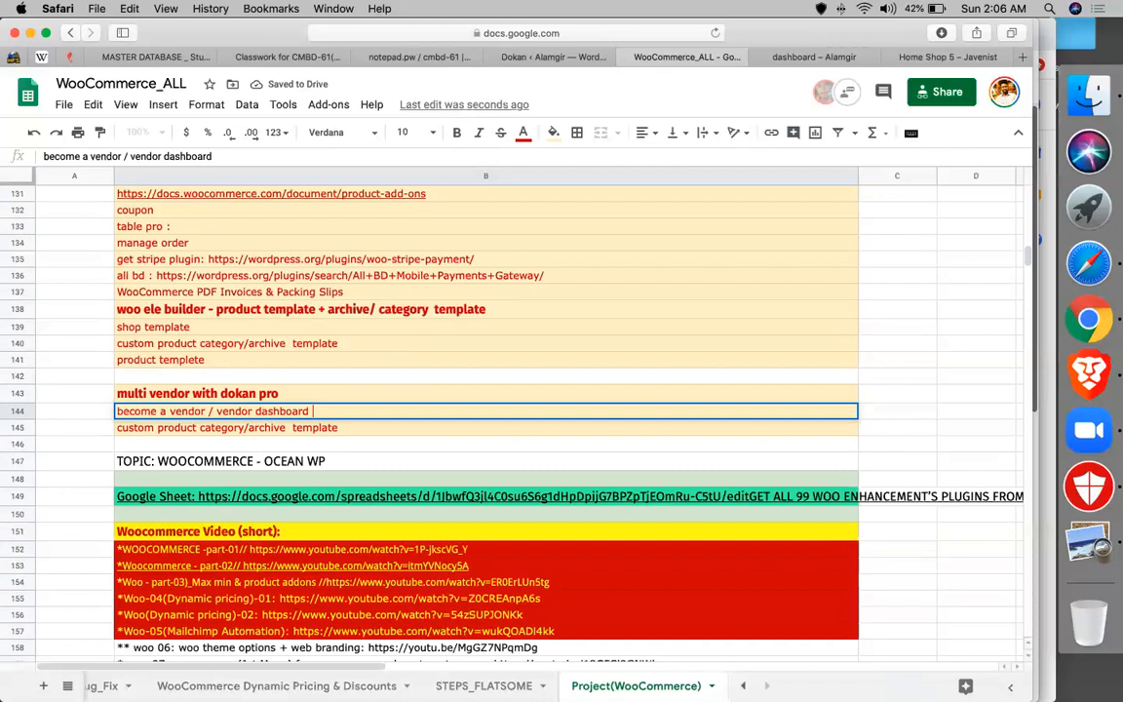
type("/ strire")
key("BackSpace")
key("BackSpace")
key("BackSpace")
key("BackSpace")
type("o")
key("BackSpace")
key("BackSpace")
key("BackSpace")
type("tore listing /")
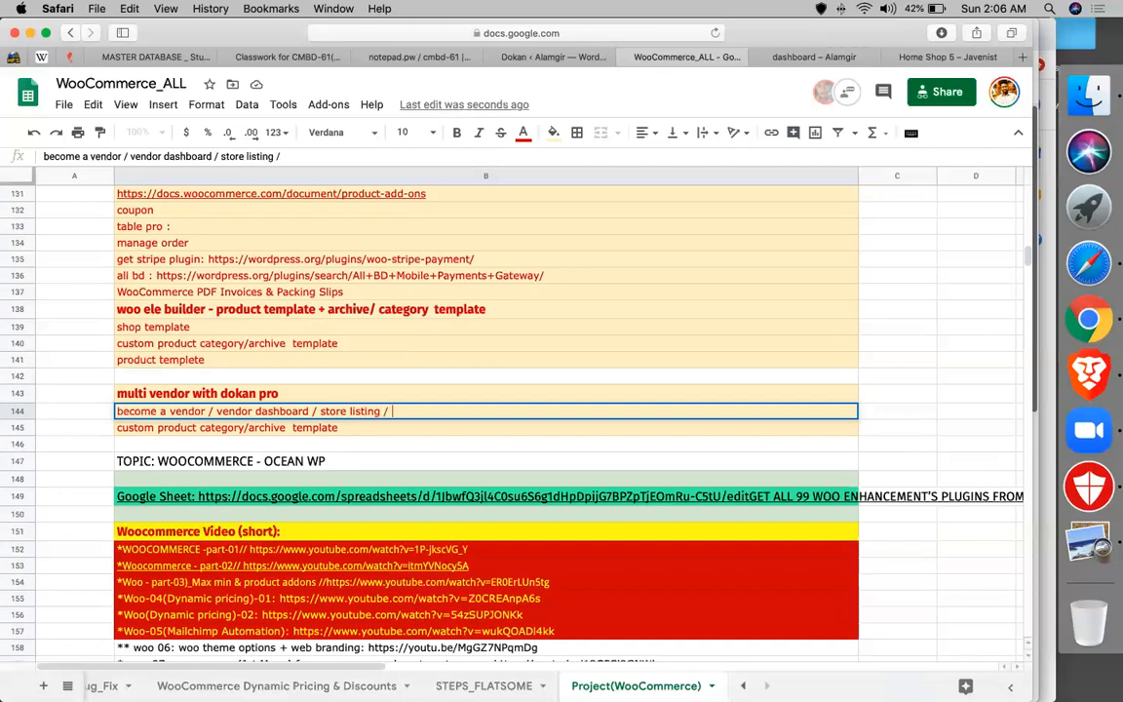
key("BackSpace")
key("BackSpace")
type(" page create")
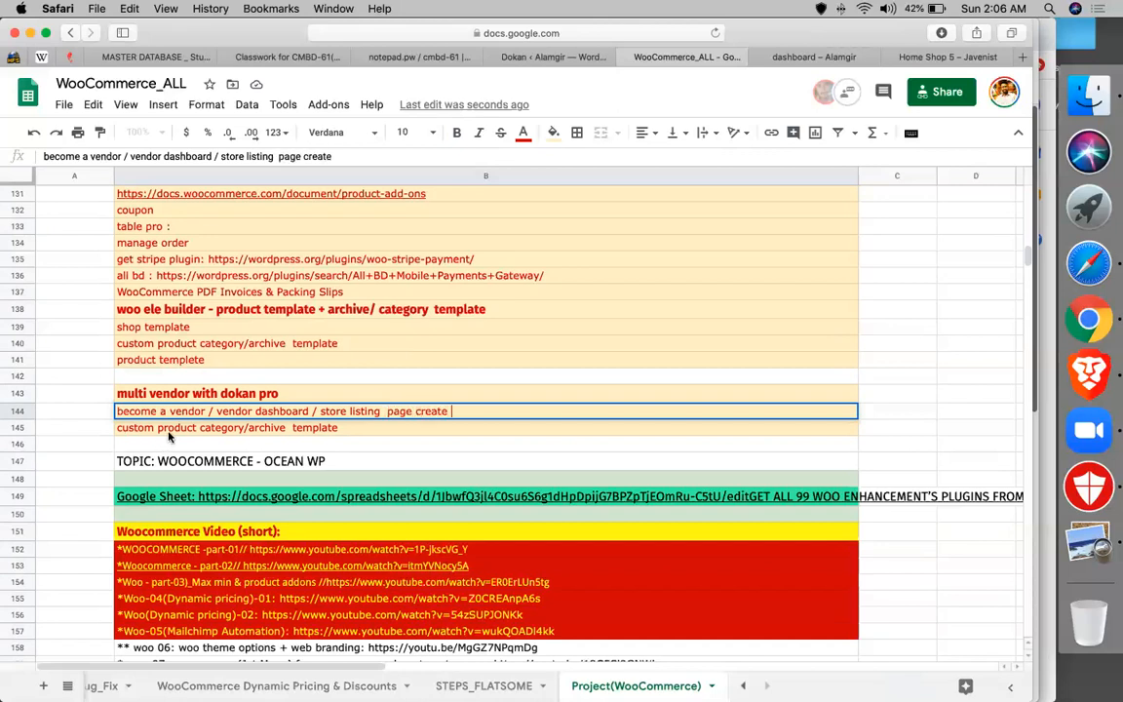
key("Return")
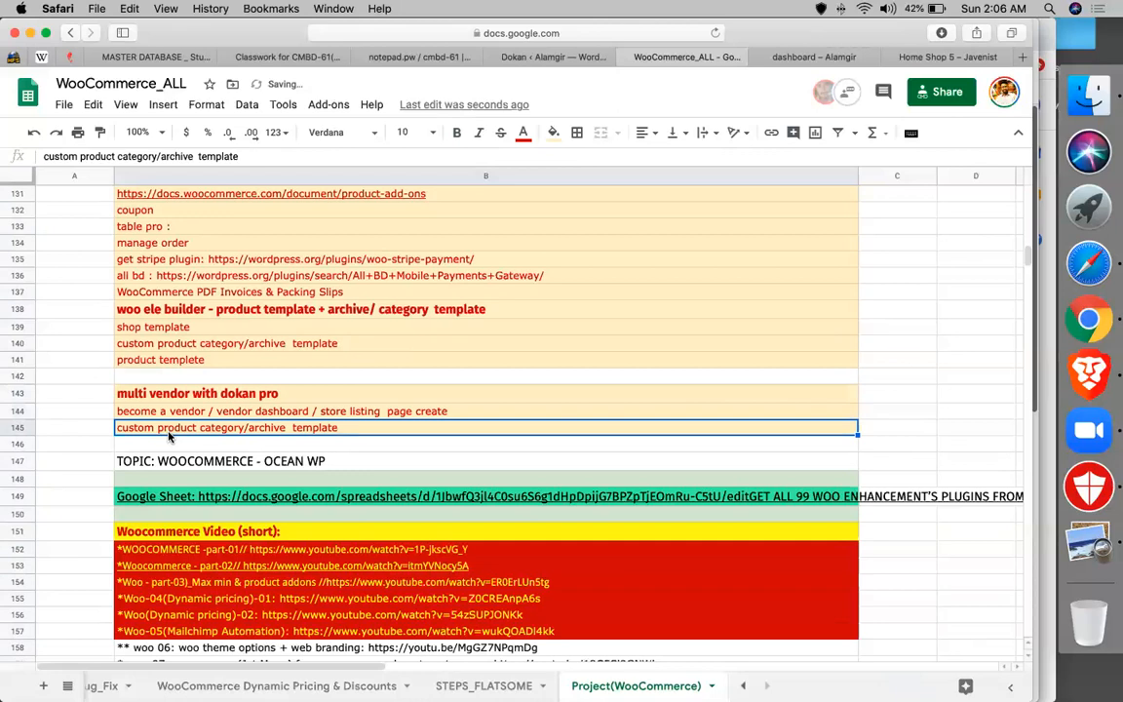
- Add 'vendor payment - shipment - tax configure' in B145
type("vendor ")
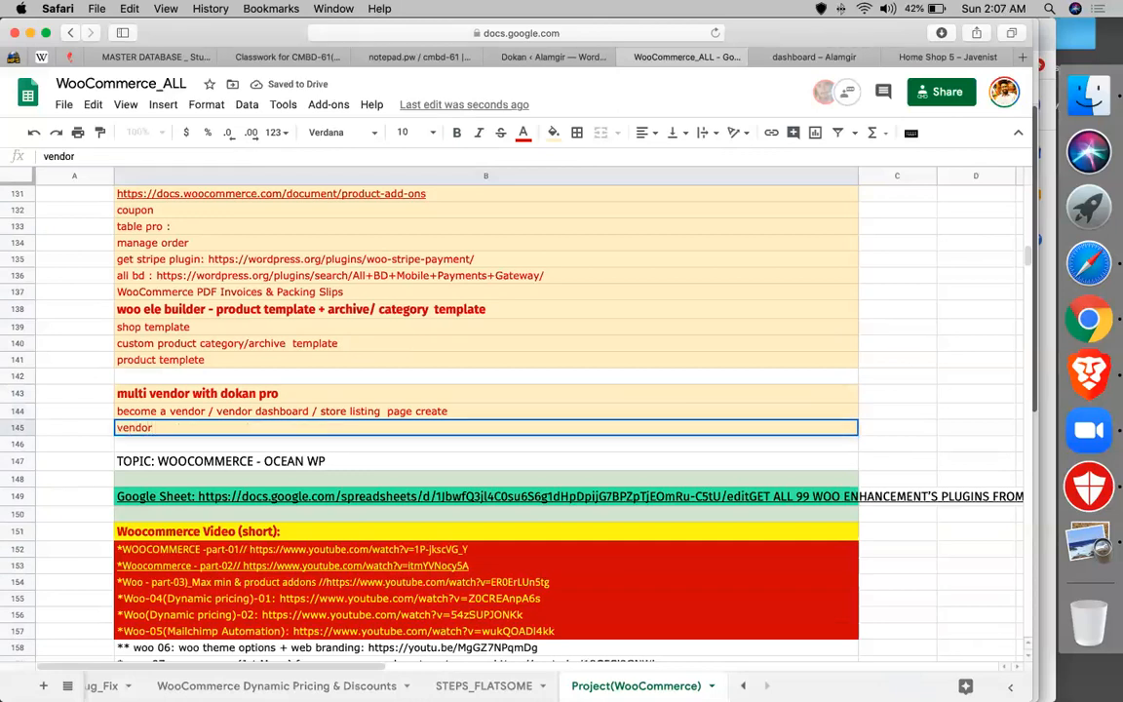
type("paymen")
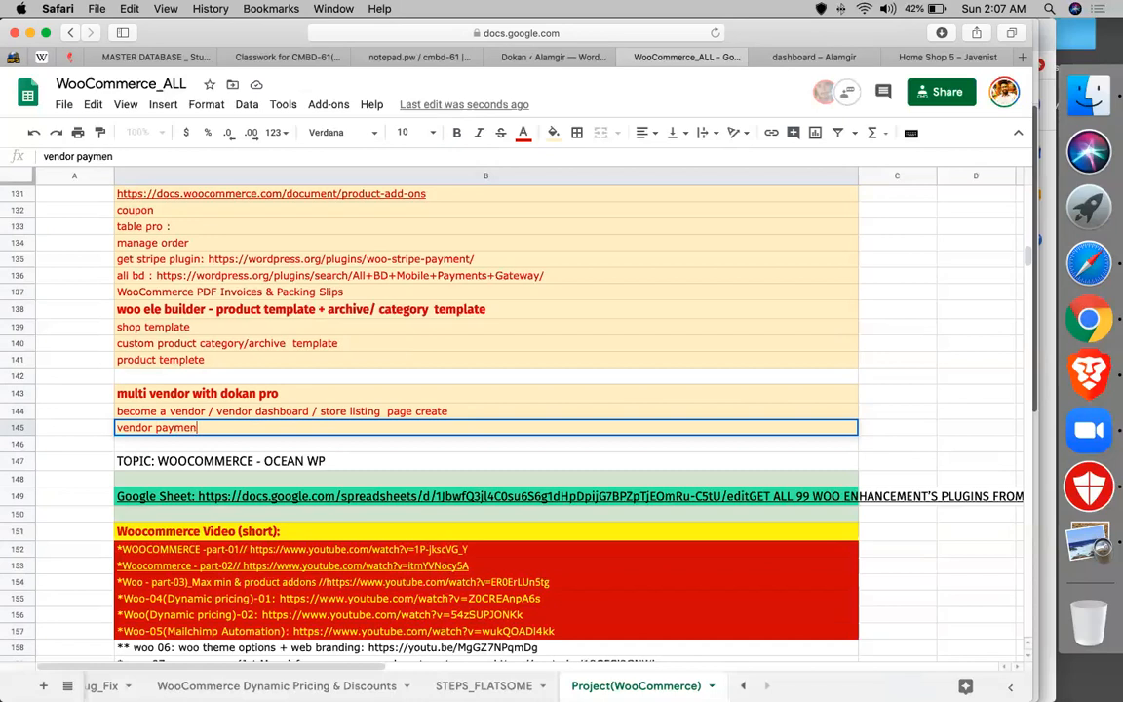
type("t - shipment - tax ")
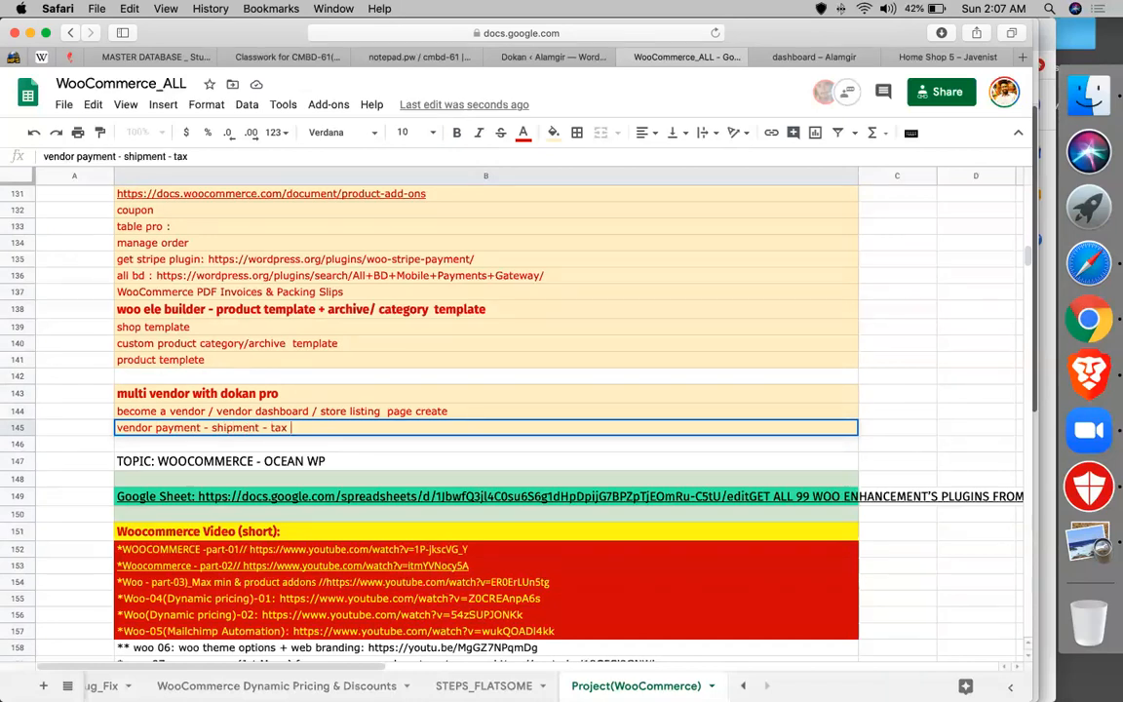
type("configure")
key("Return")
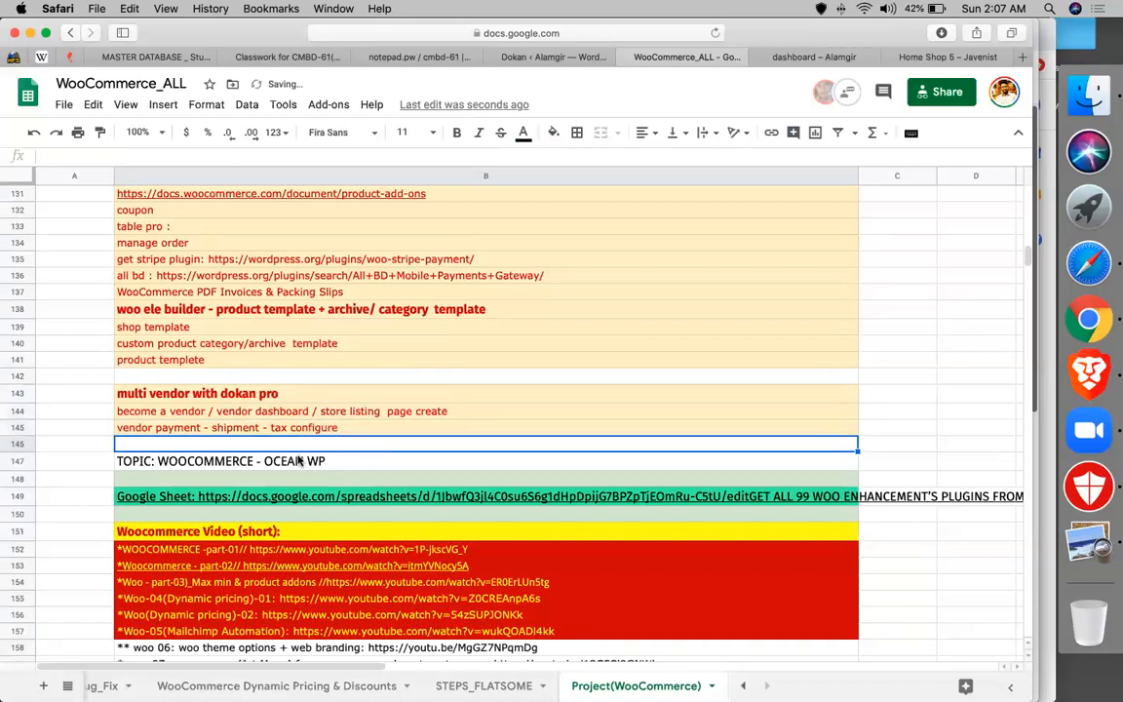
key("Down")
- Scroll to the top and select column B starting from the PROJECT heading
scroll(429, 410, "up", 5)
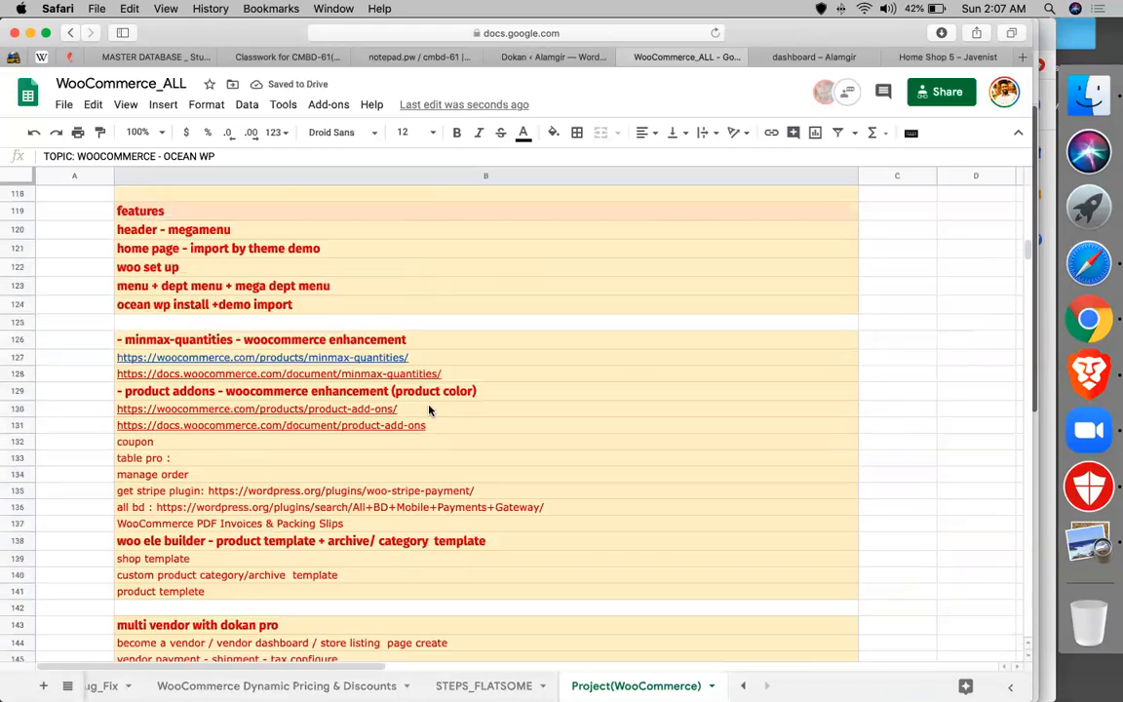
scroll(263, 302, "up", 20)
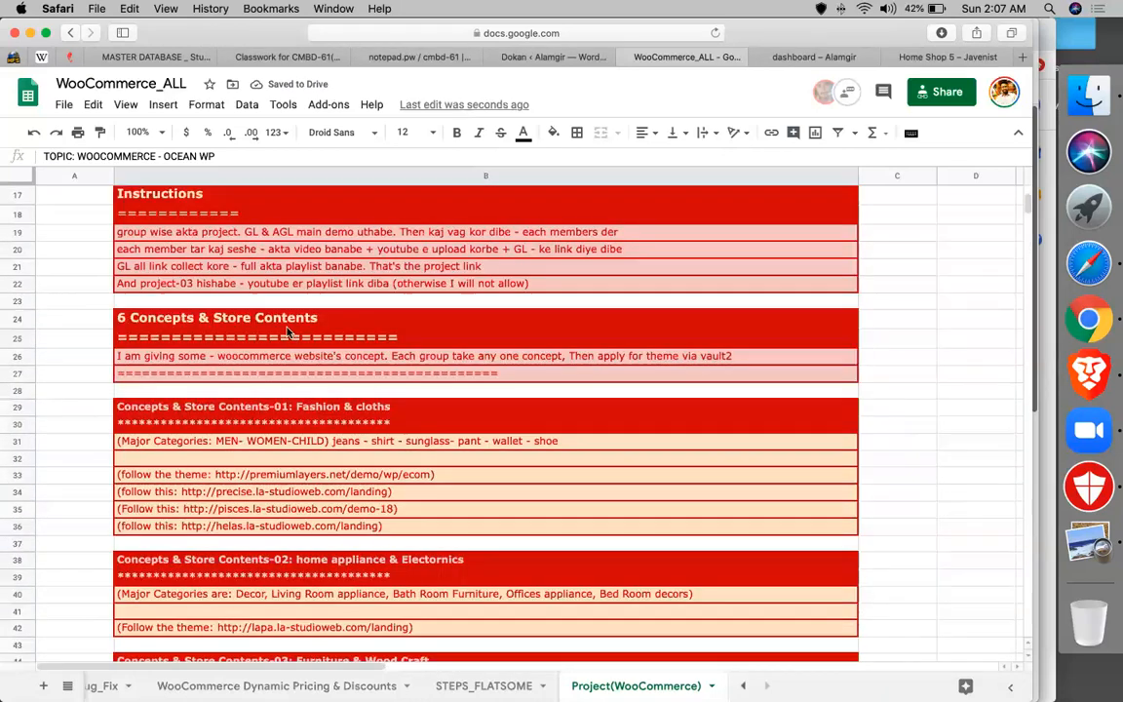
scroll(296, 205, "up", 5)
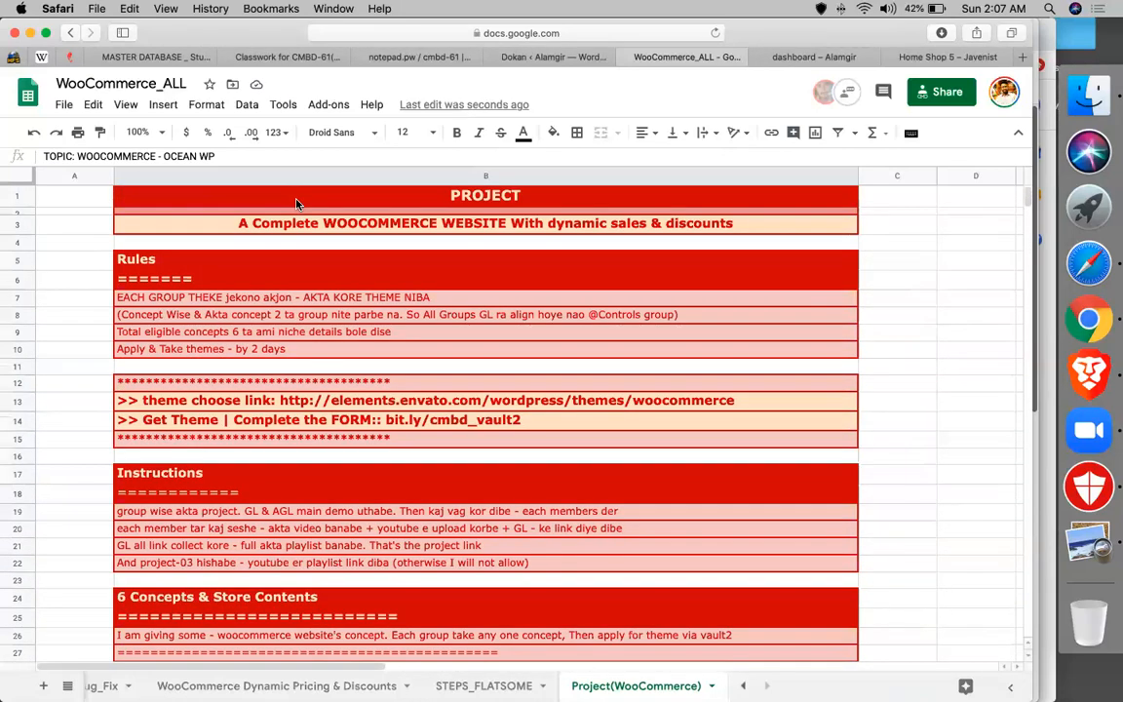
left_click_drag(297, 200, 296, 660)
- Extend the selection down to row 146, copy the notes, and go to the Classwork page
scroll(486, 419, "down", 3)
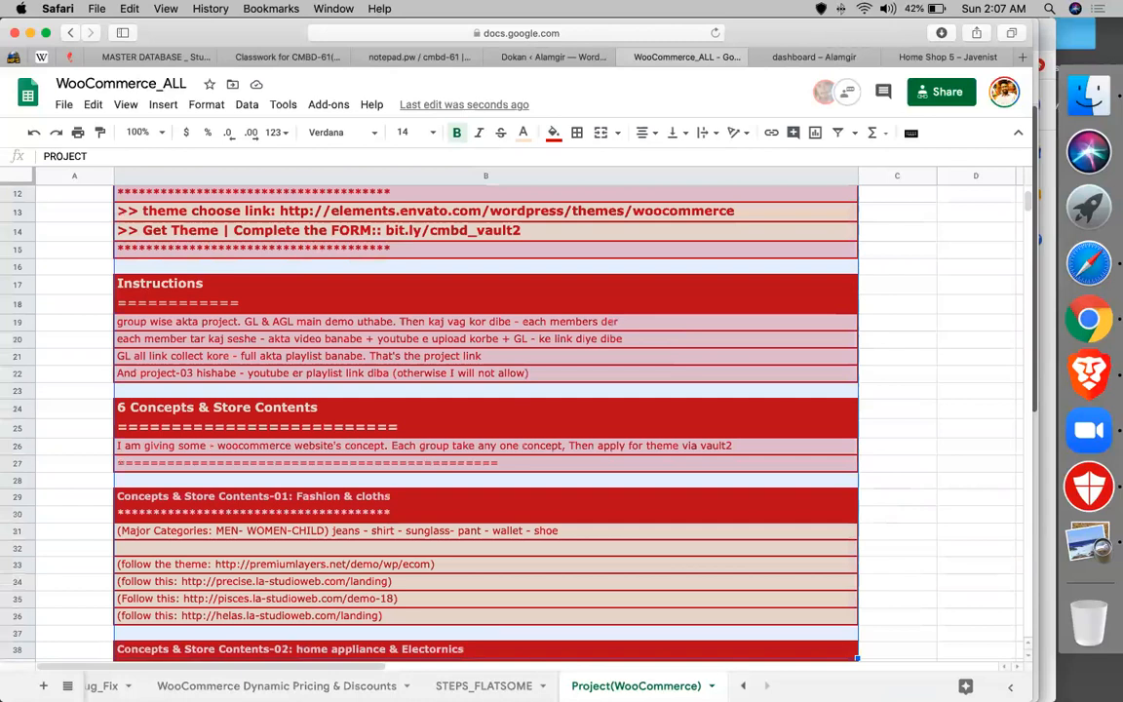
scroll(486, 419, "down", 3)
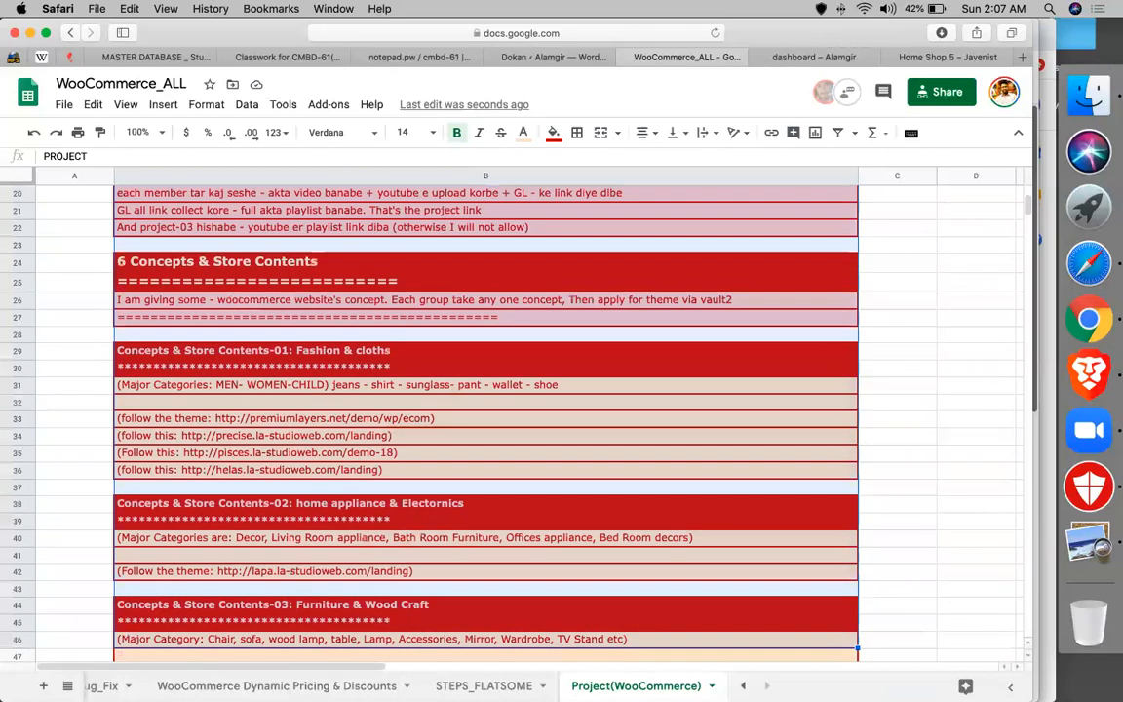
scroll(486, 419, "down", 4)
scroll(485, 419, "down", 3)
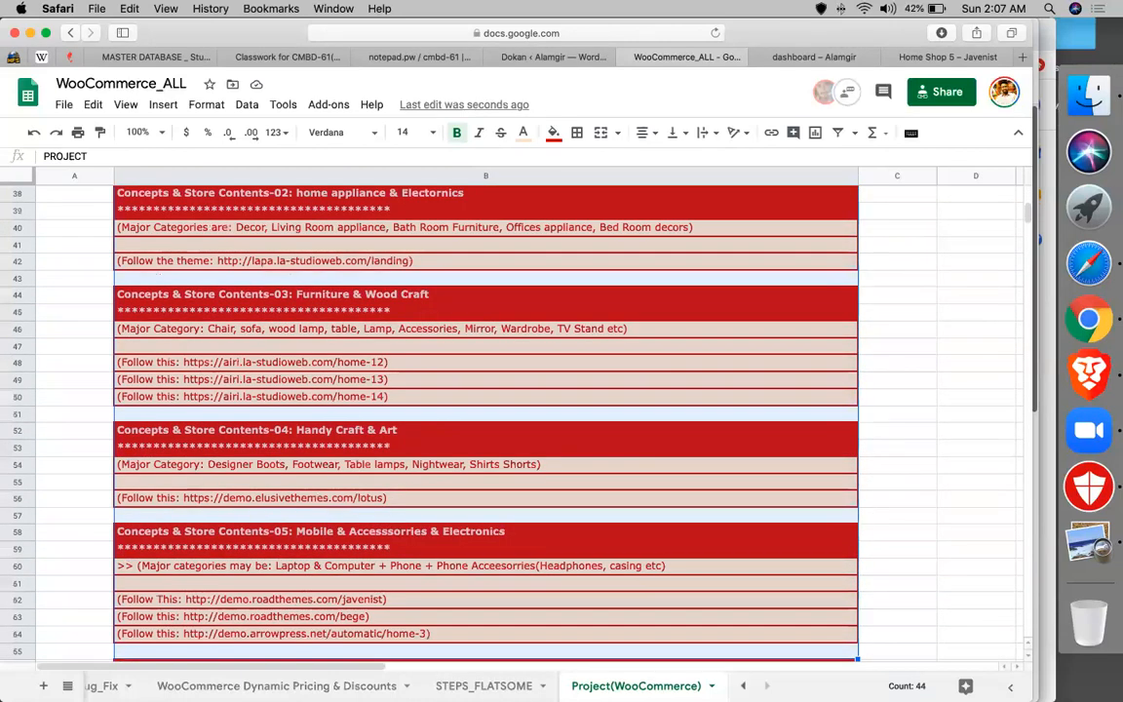
scroll(485, 419, "down", 5)
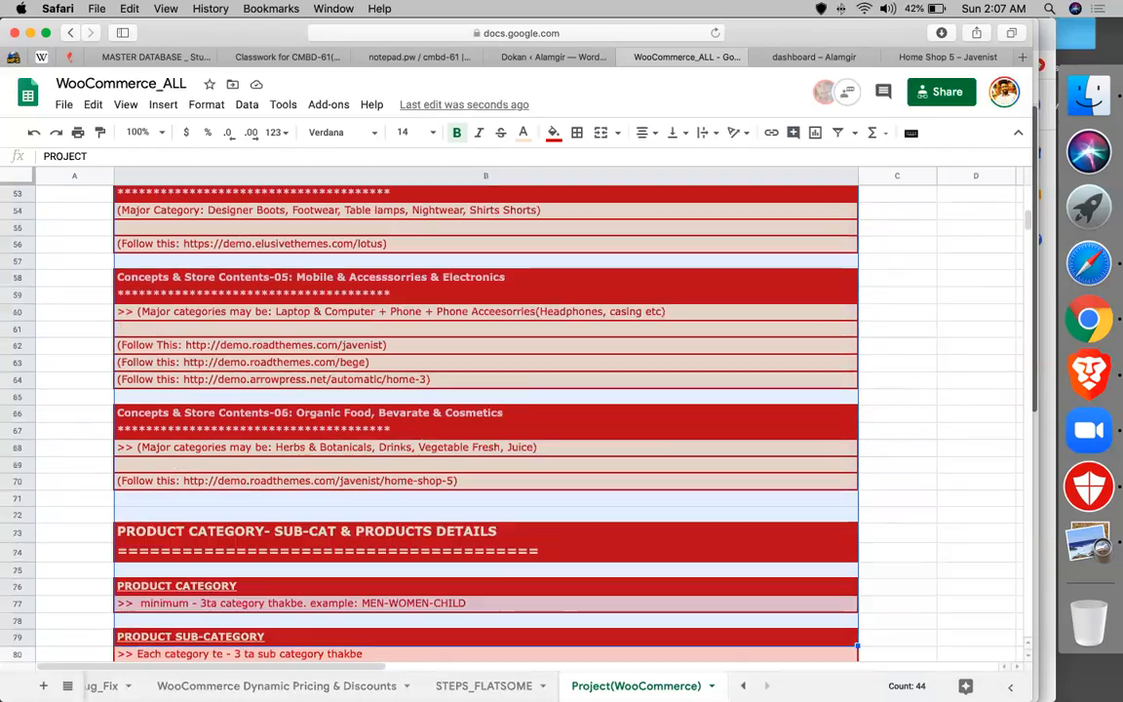
scroll(485, 419, "down", 6)
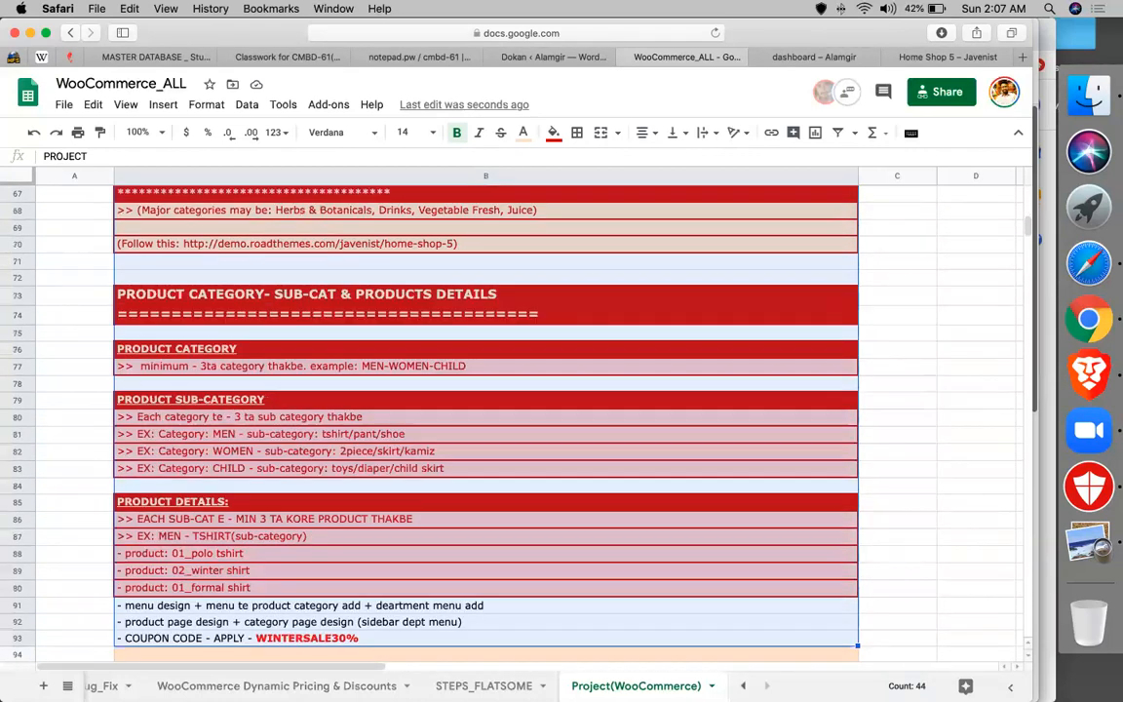
scroll(485, 419, "down", 5)
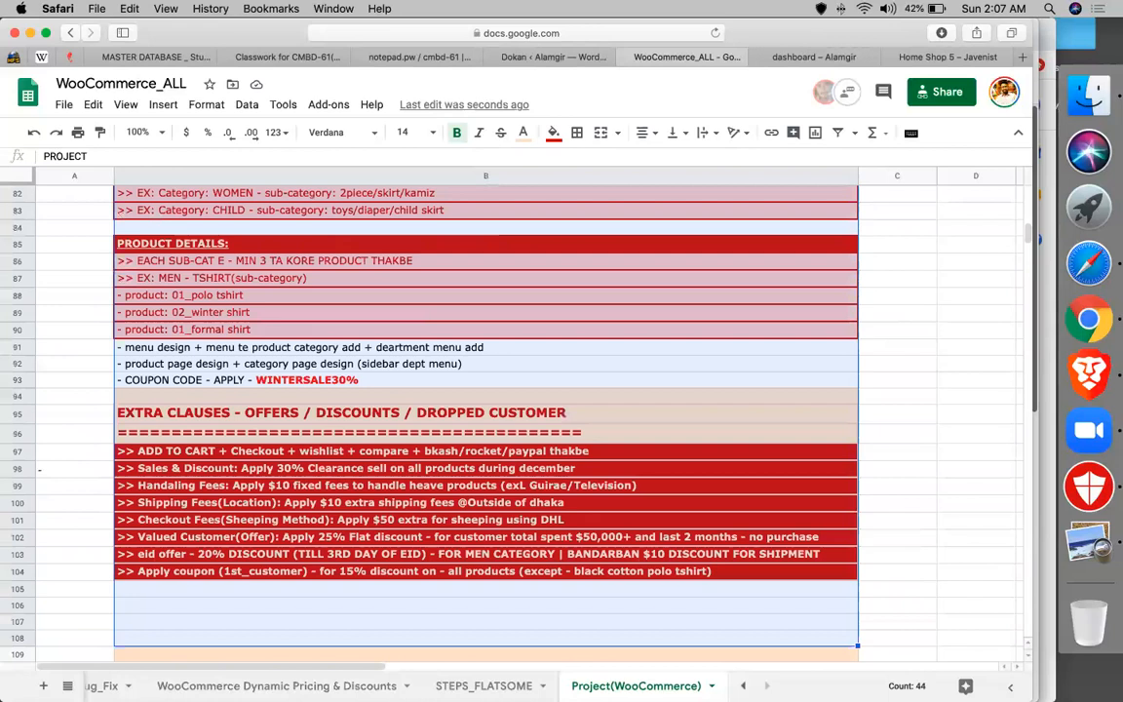
scroll(485, 419, "down", 6)
scroll(485, 419, "down", 6)
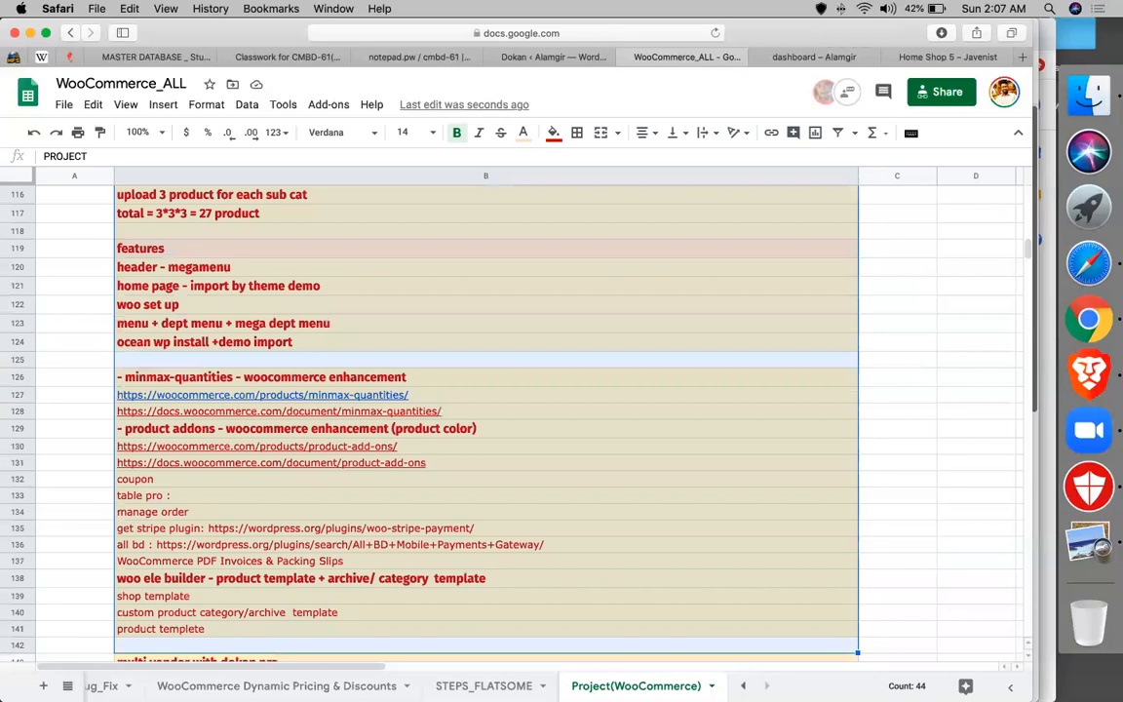
key("shift+Down")
key("shift+Down")
key("shift+Down")
key("shift+Down")
key("shift+Down")
key("shift+Down")
key("shift+Down")
key("shift+Up")
key("shift+Up")
key("shift+Up")
key("cmd+c")
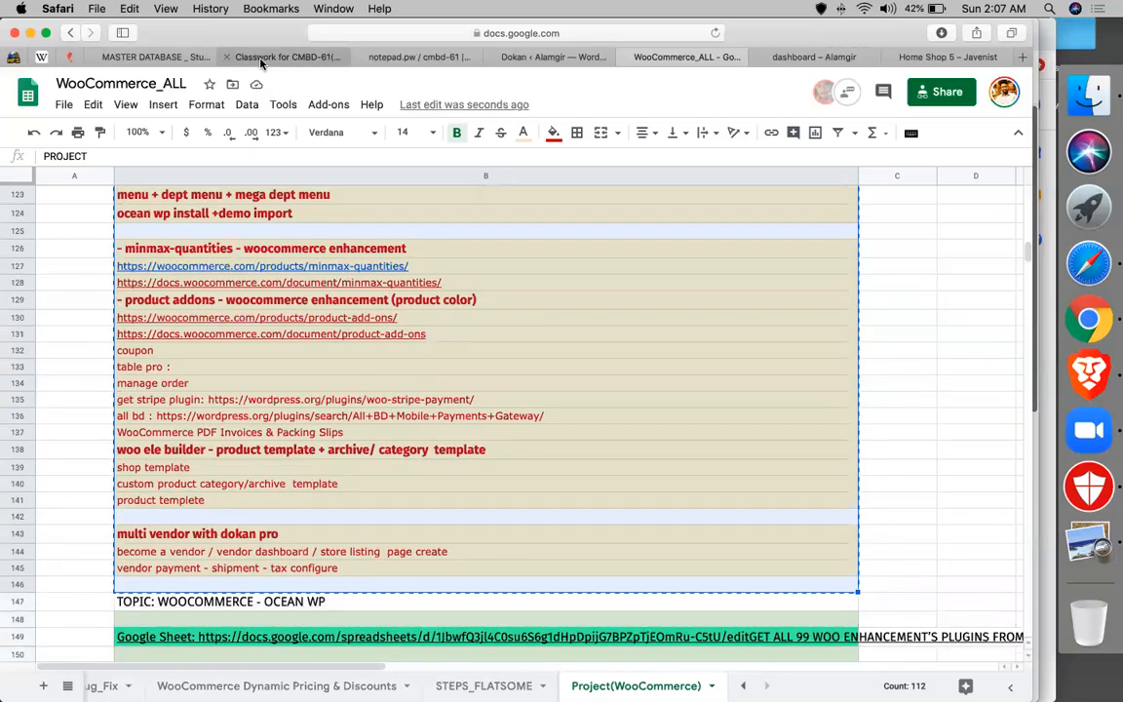
left_click(283, 57)
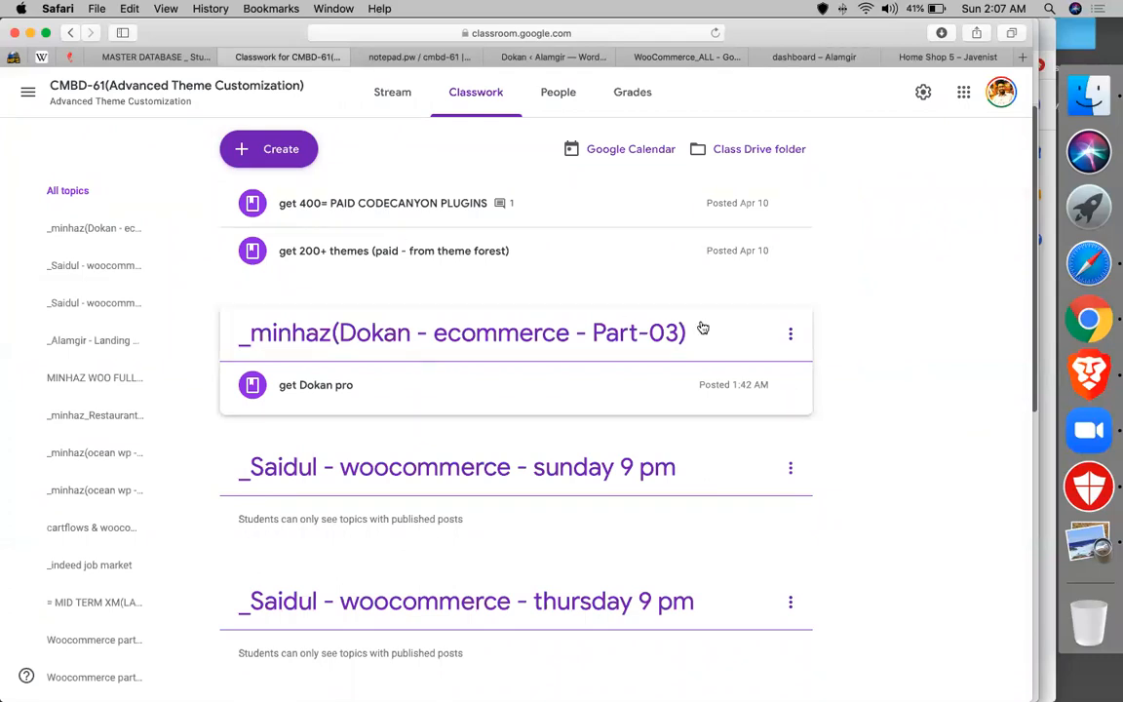
- Rename the topic by adding 'woocommerce' and 'dynamic pricing' before Part-03
left_click(790, 334)
left_click(737, 368)
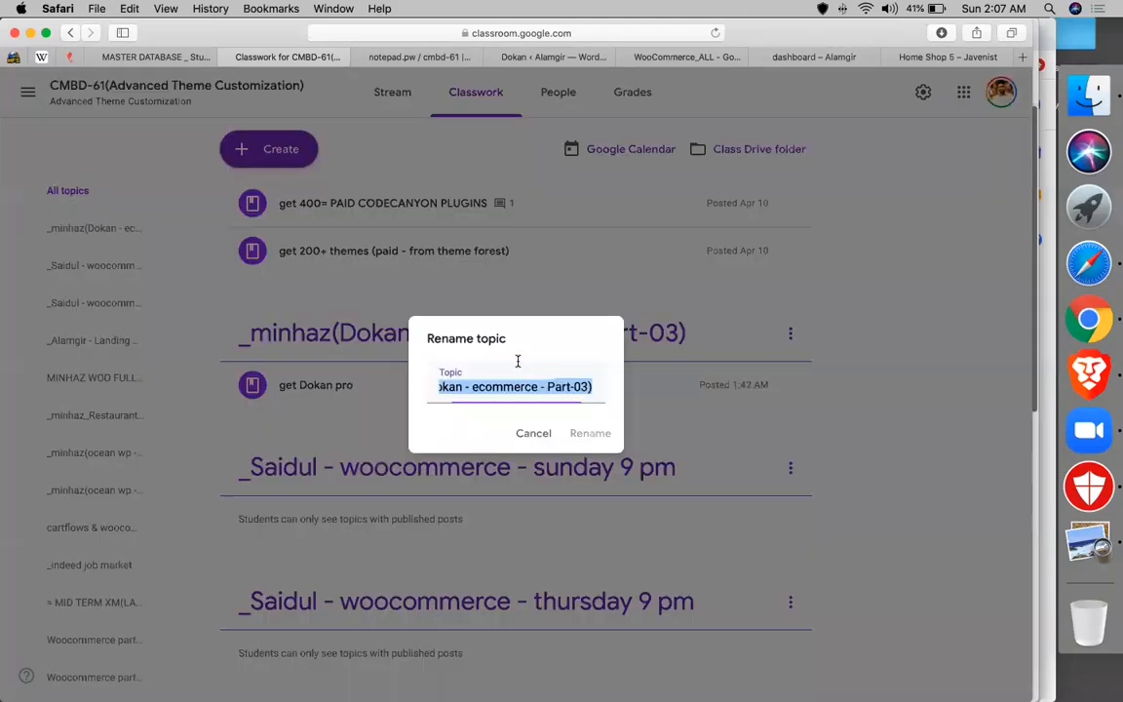
left_click(482, 386)
key("BackSpace")
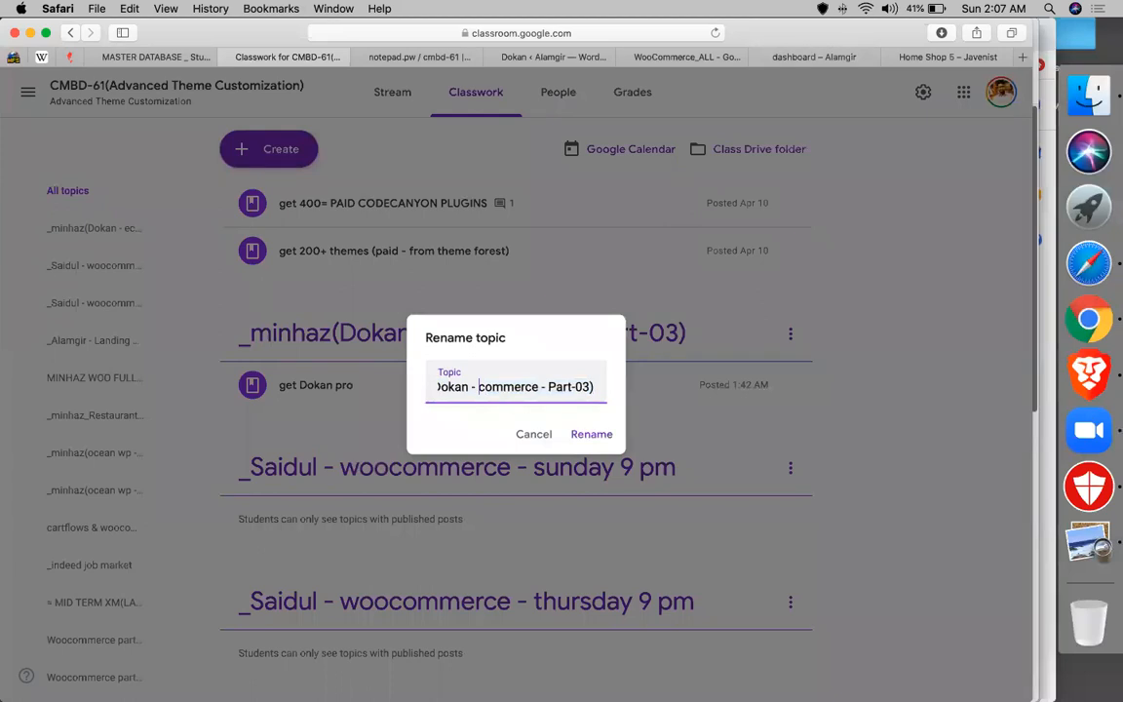
type("woo")
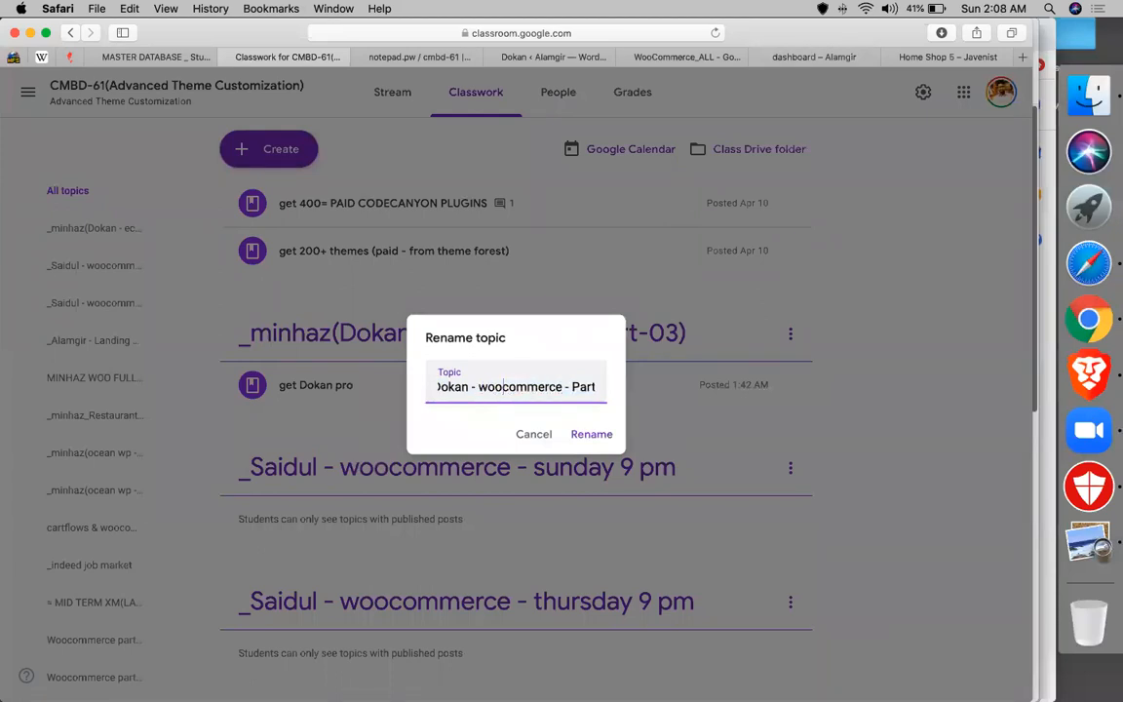
key("Right")
key("Right")
key("Right")
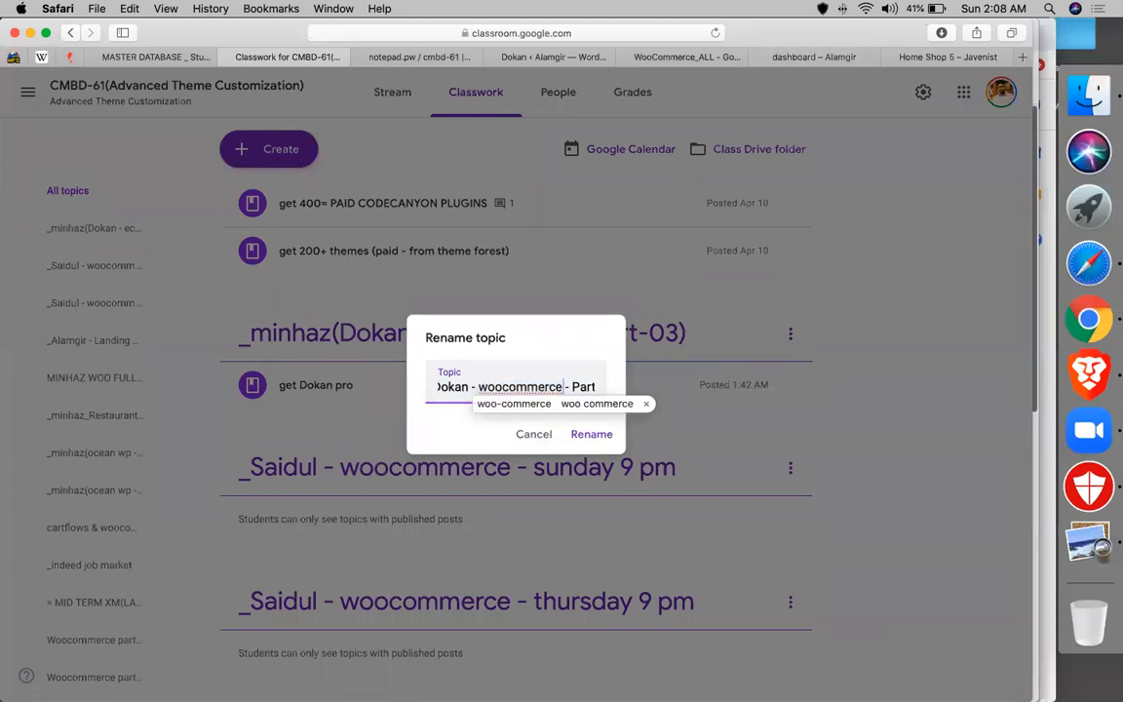
type("- dy")
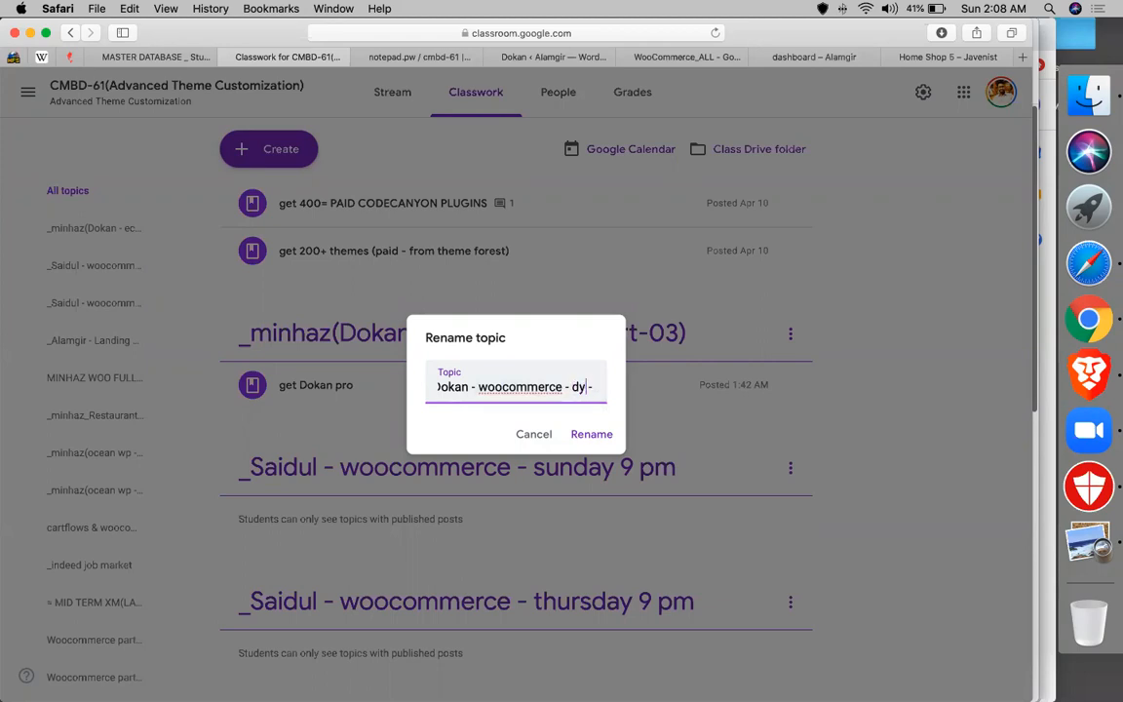
type("namic pricing - Part-03)")
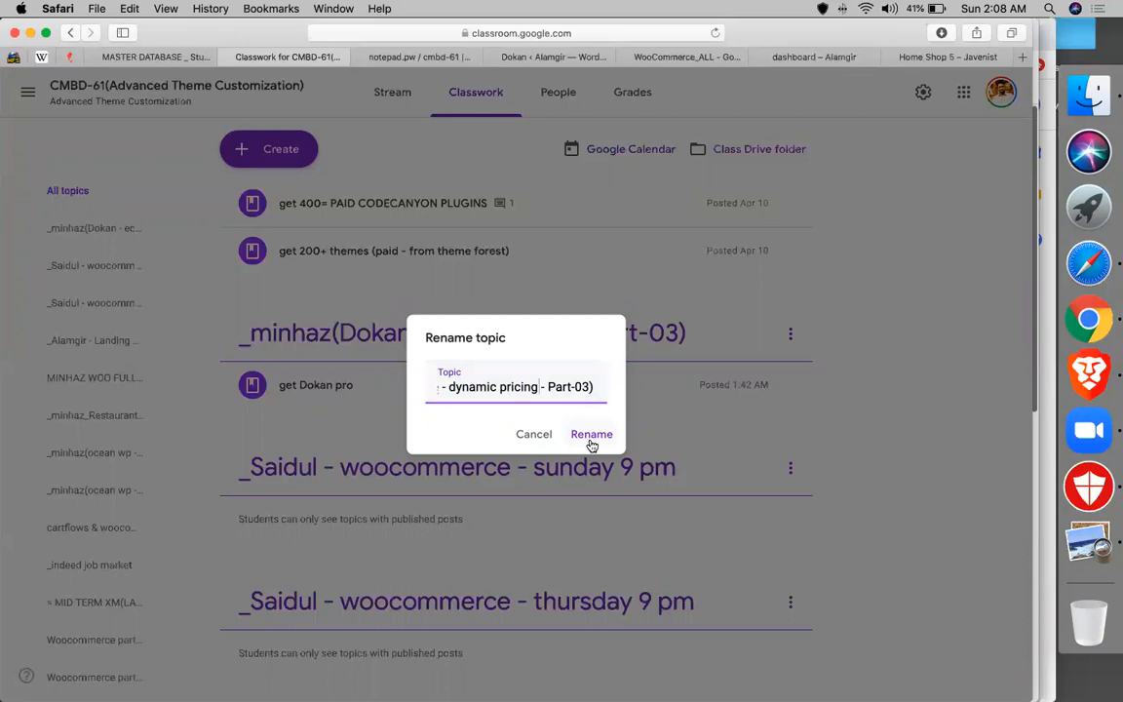
left_click(591, 434)
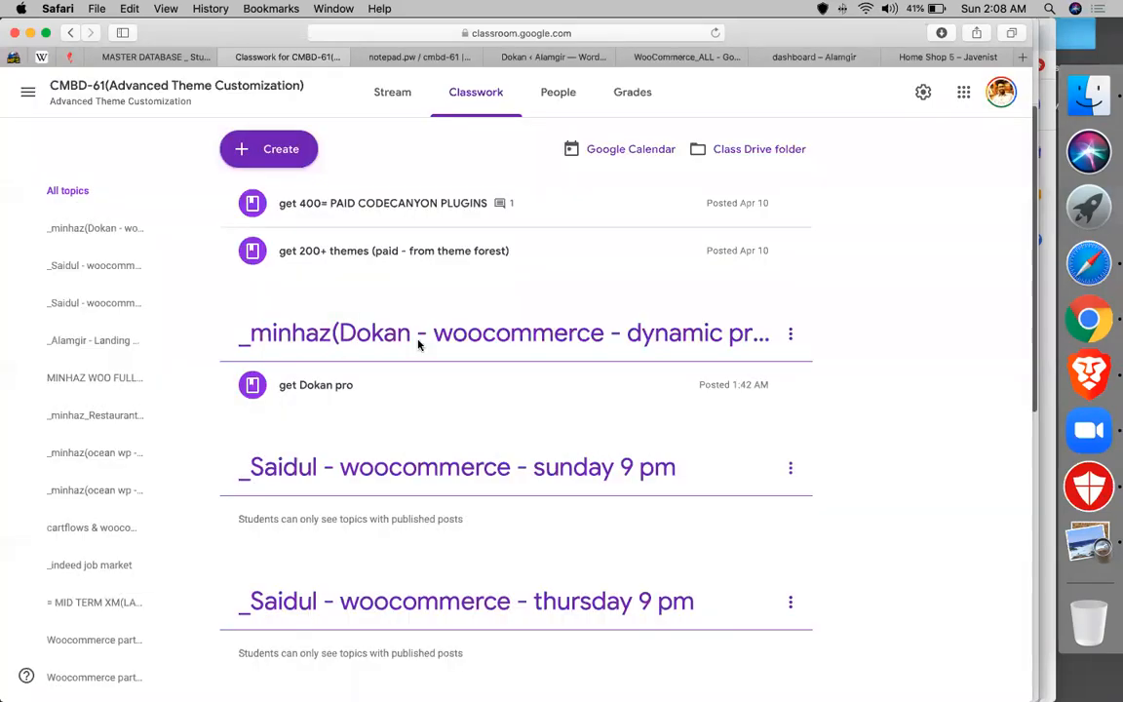
left_click(281, 149)
- Create an assignment titled 'project on woocommerce' with the copied notes pasted as instructions
left_click(289, 306)
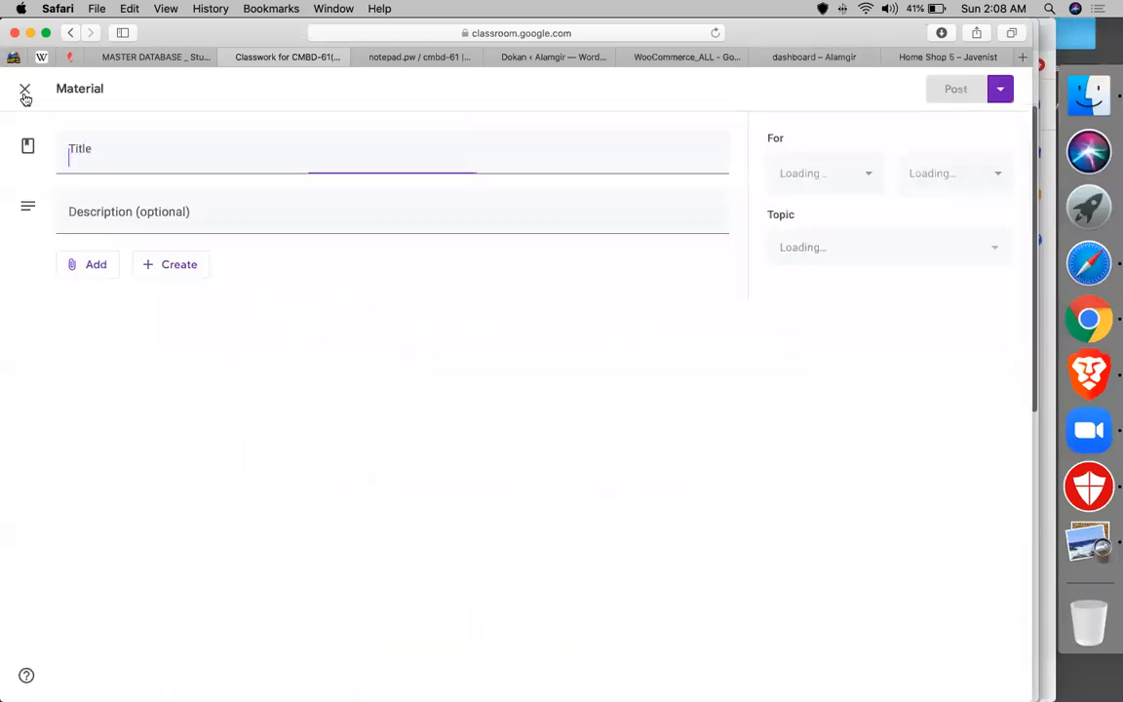
left_click(23, 92)
left_click(234, 152)
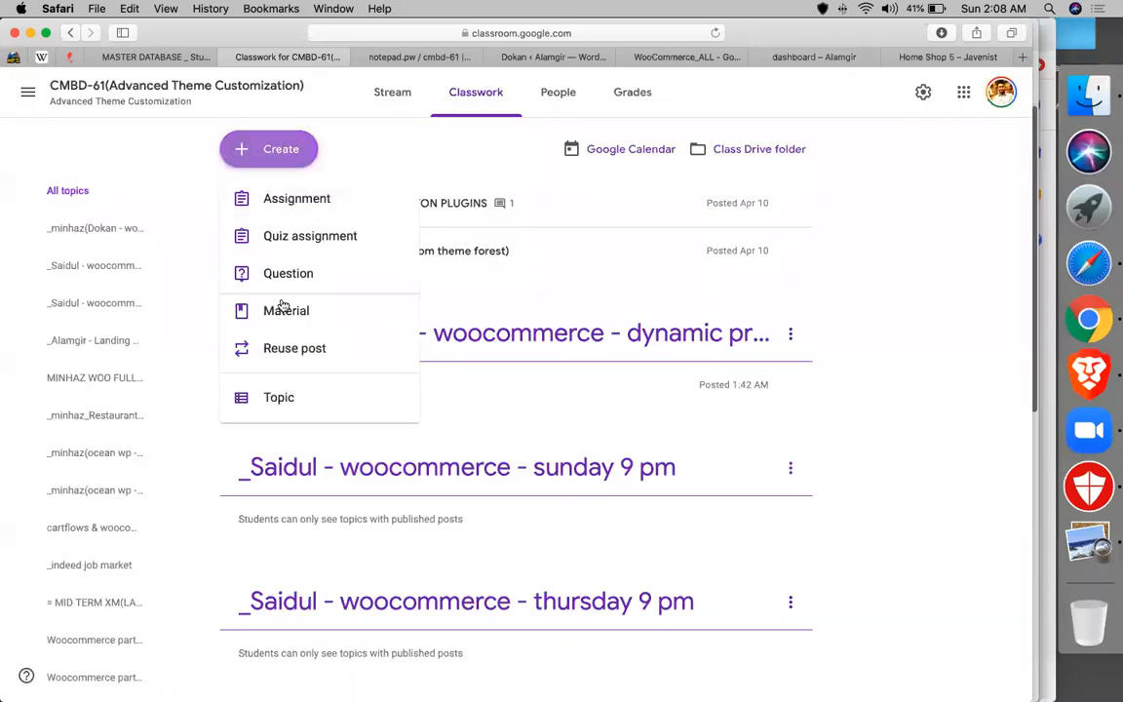
left_click(274, 200)
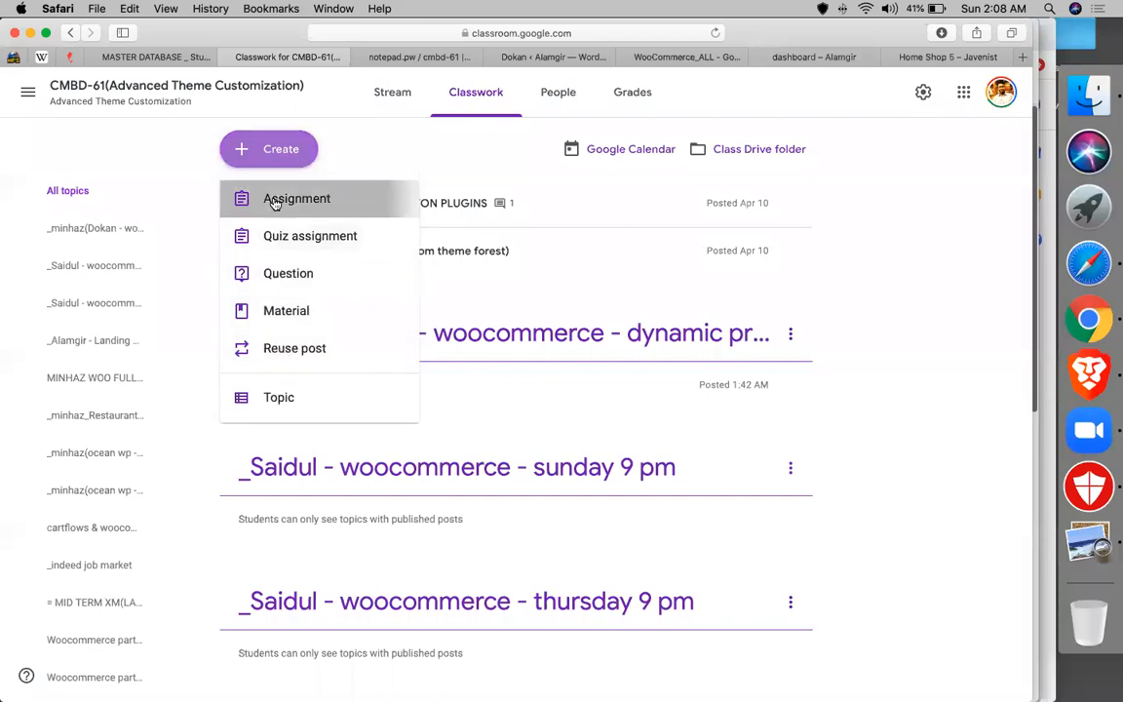
type("proj")
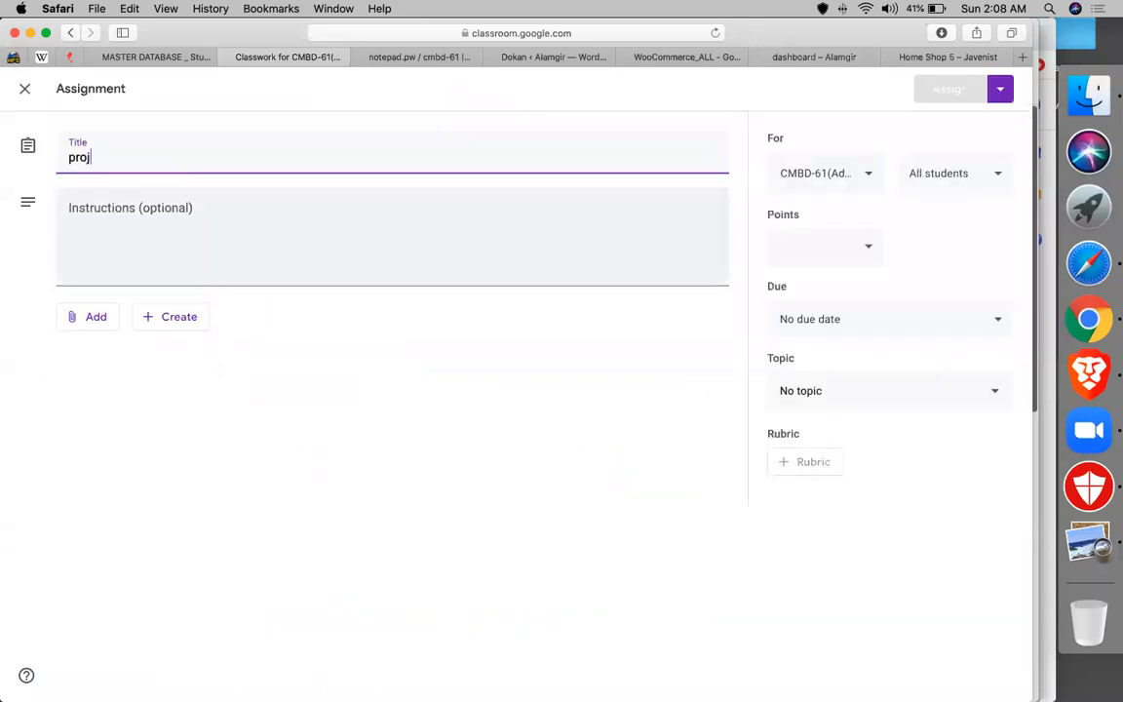
type("ect on wooc")
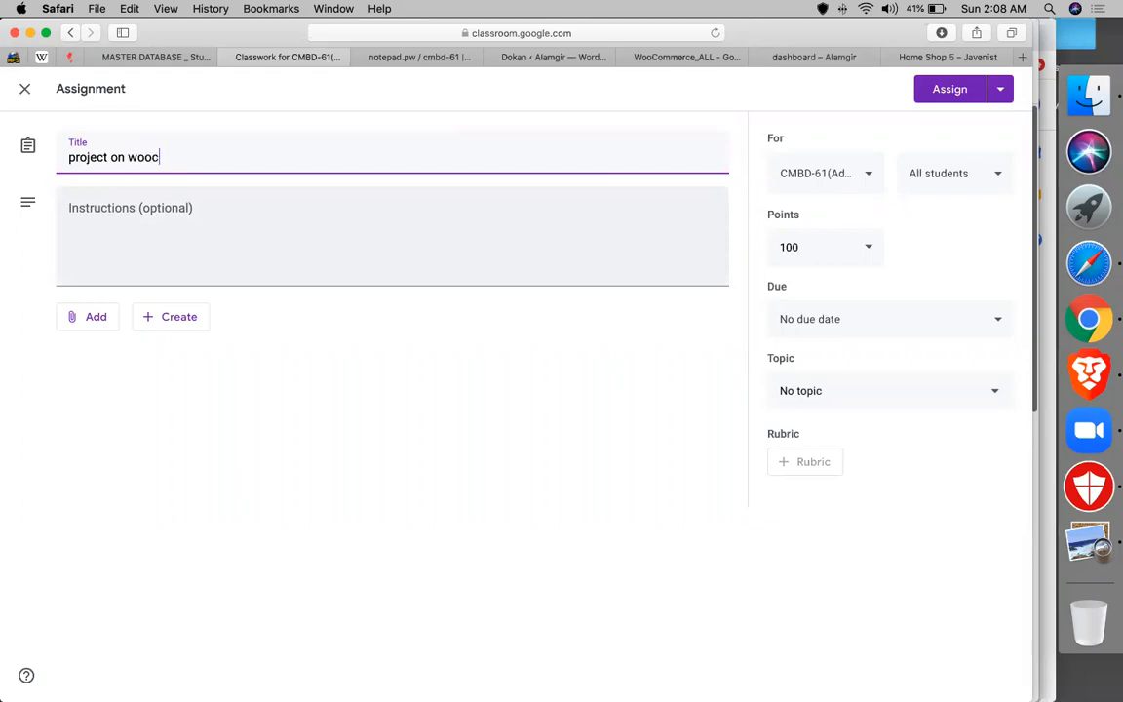
type("ommerce")
left_click(188, 236)
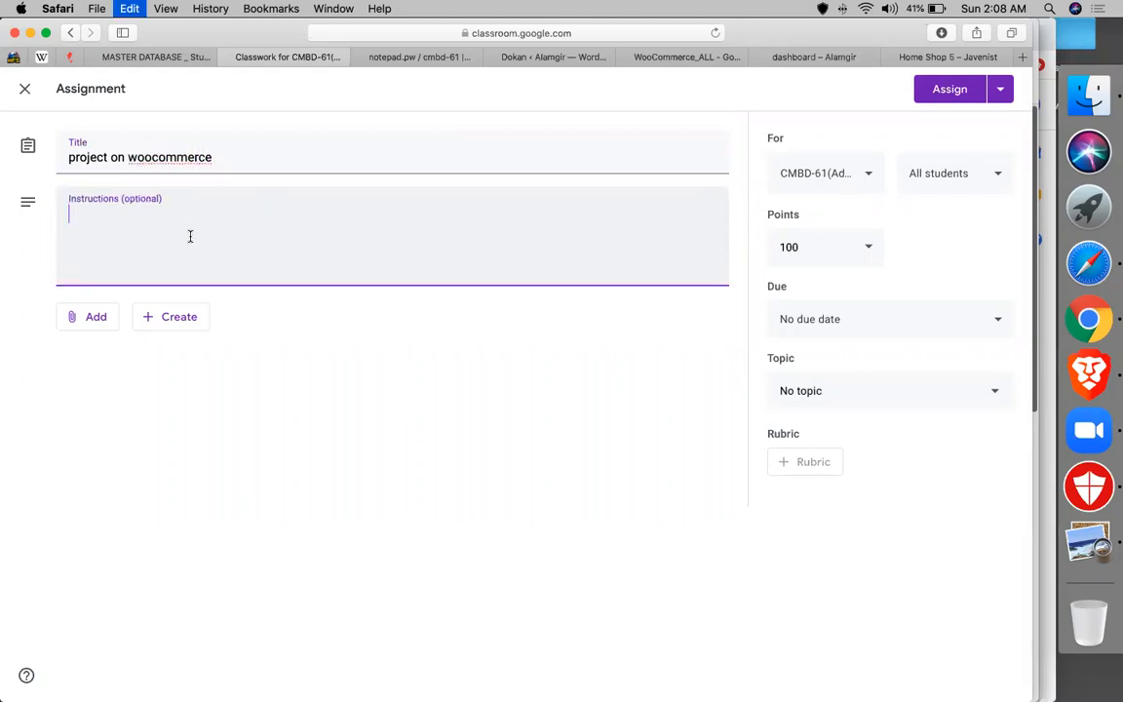
key("super+v")
- File the assignment under the Dokan dynamic pricing topic and assign it
scroll(847, 312, "up", 20)
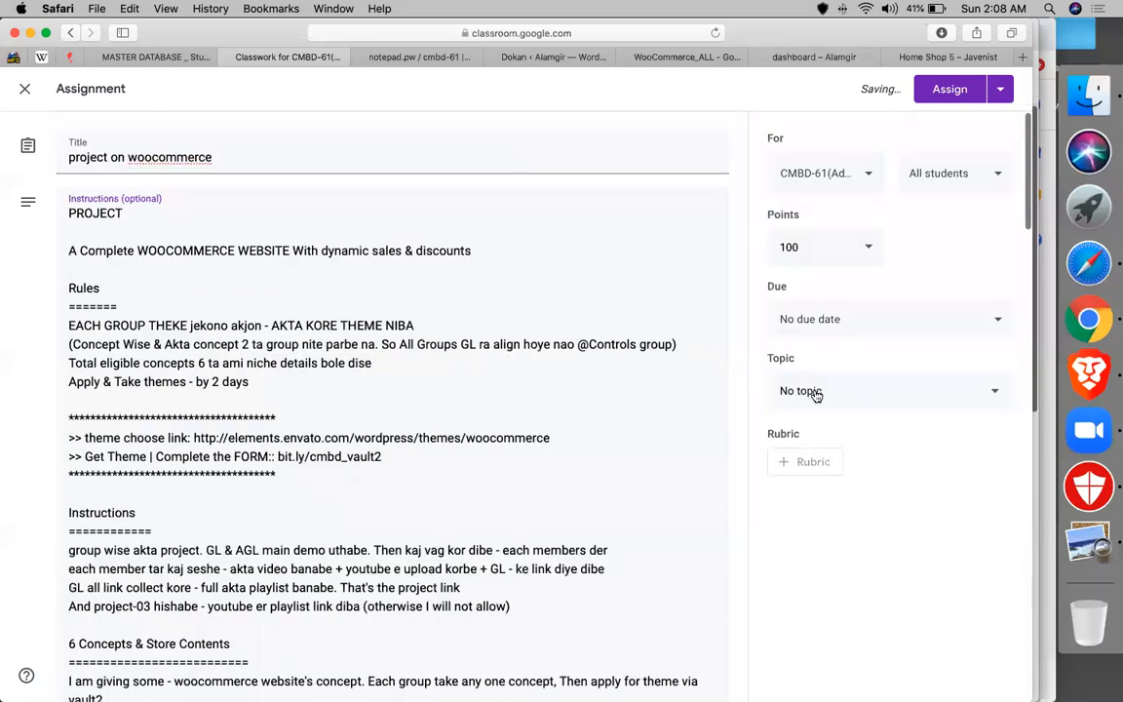
left_click(816, 393)
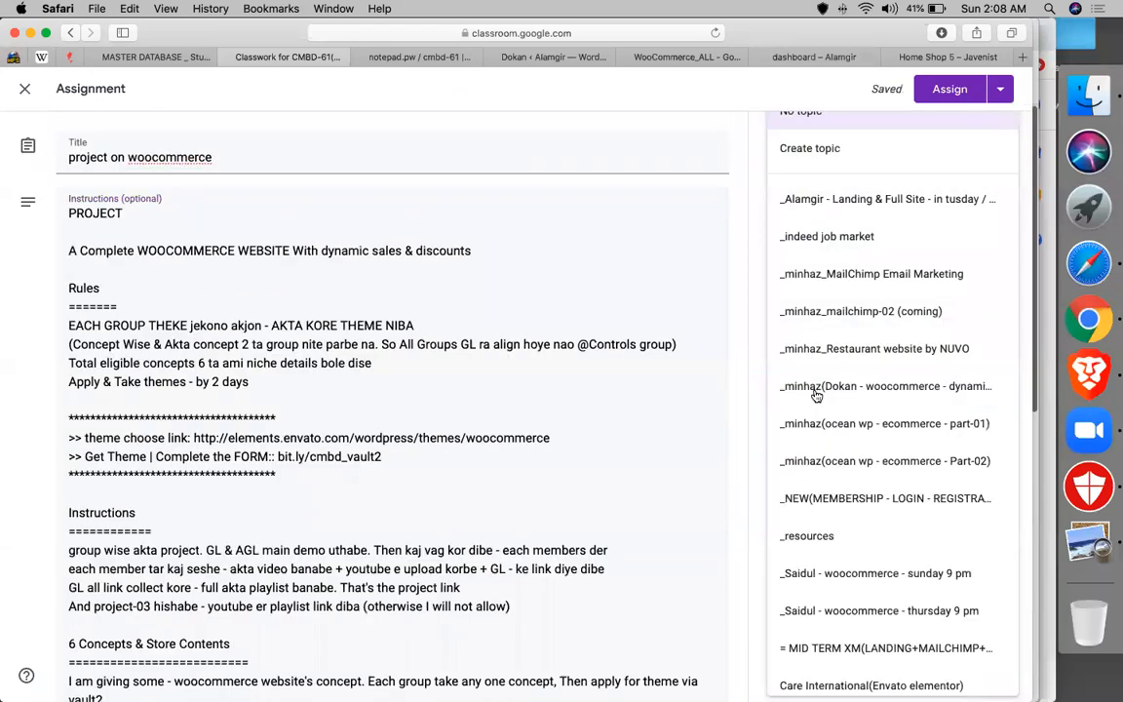
left_click(816, 390)
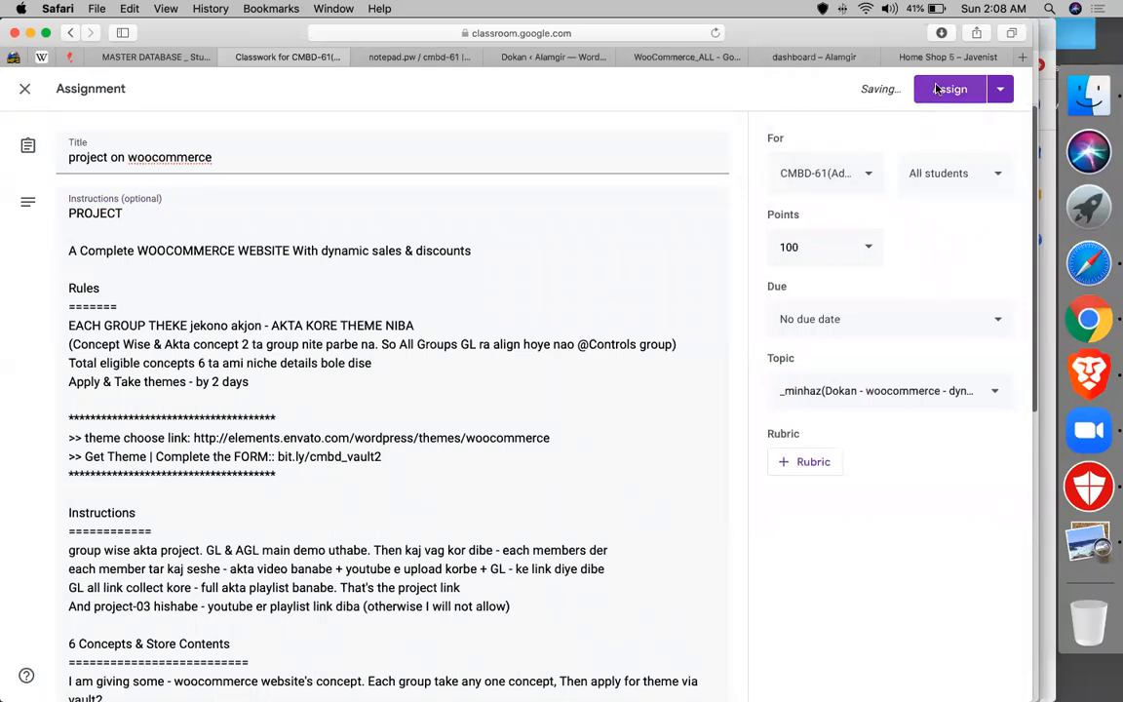
left_click(936, 88)
left_click(517, 57)
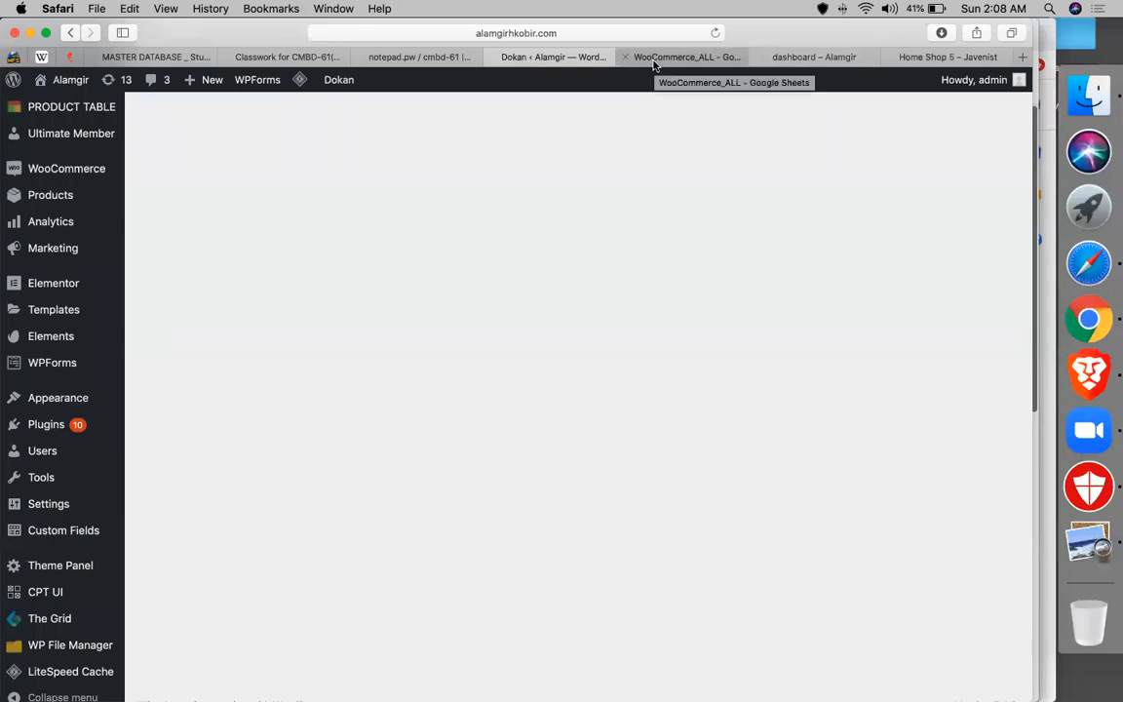
- Open WooCommerce's Pricing & Discounts settings, then return to the WooCommerce_ALL spreadsheet
mouse_move(102, 404)
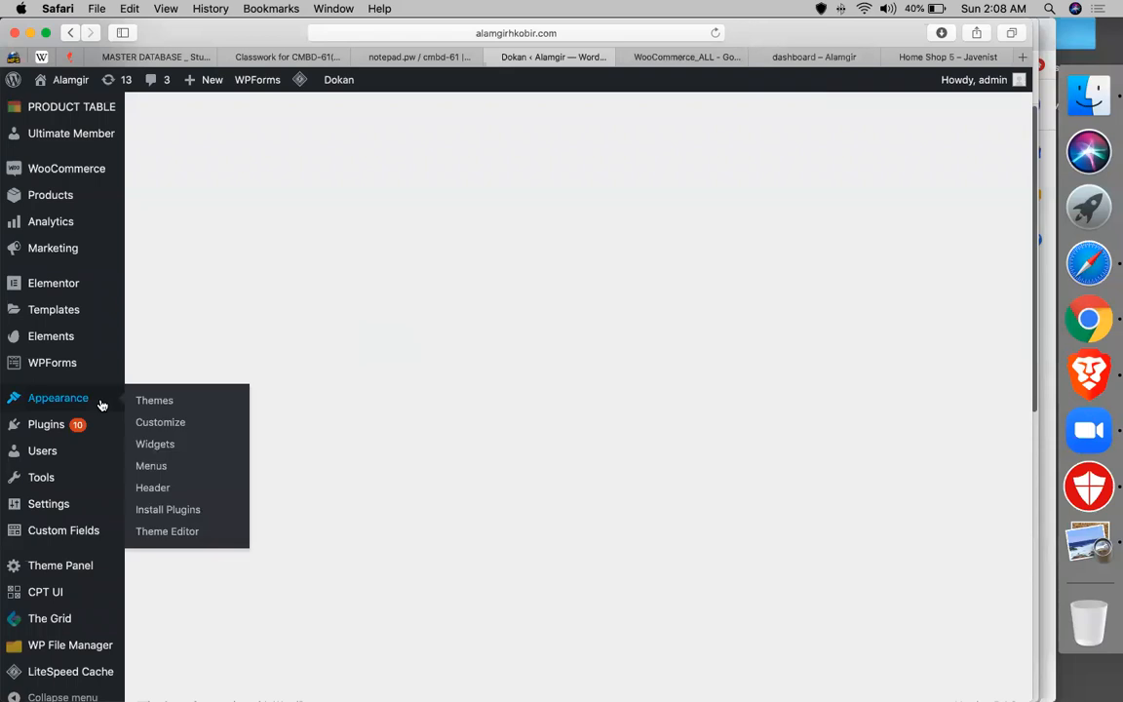
scroll(44, 545, "down", 2)
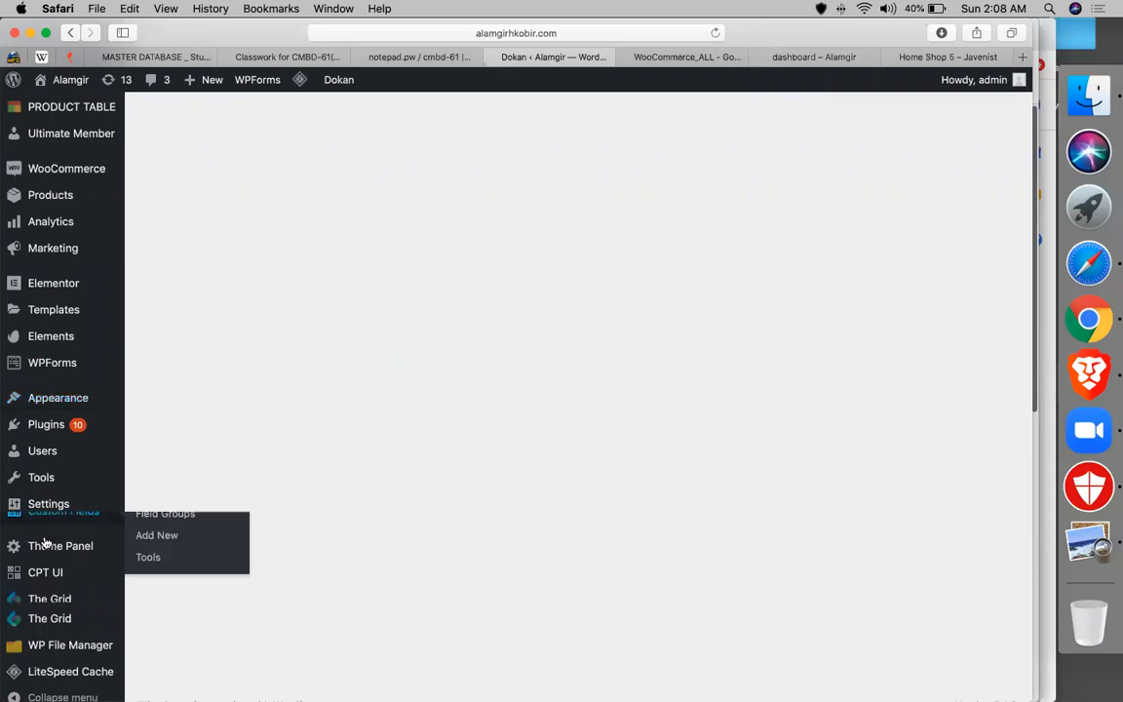
scroll(48, 362, "up", 5)
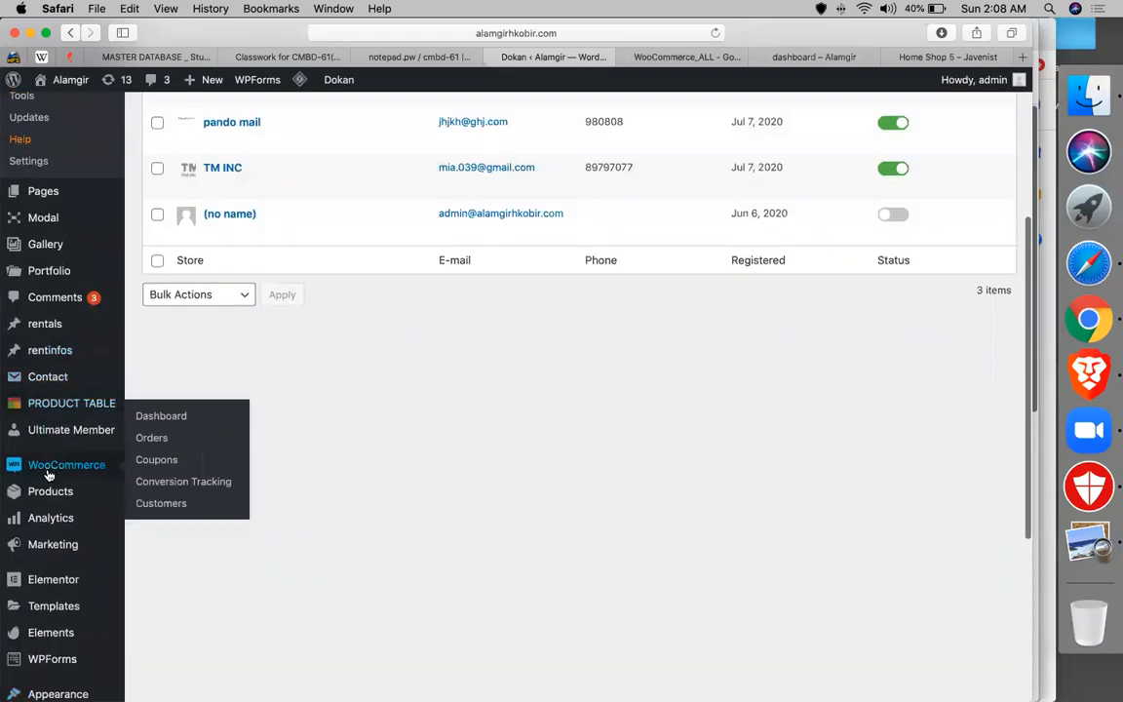
scroll(59, 409, "down", 3)
left_click(158, 449)
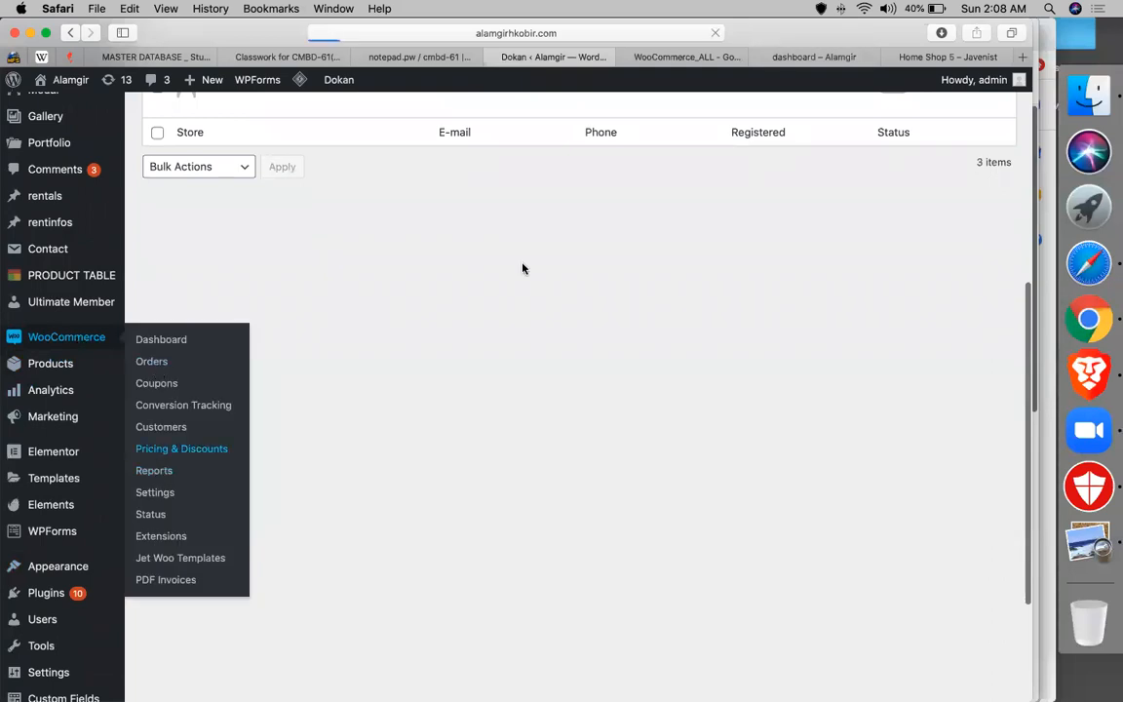
left_click(665, 57)
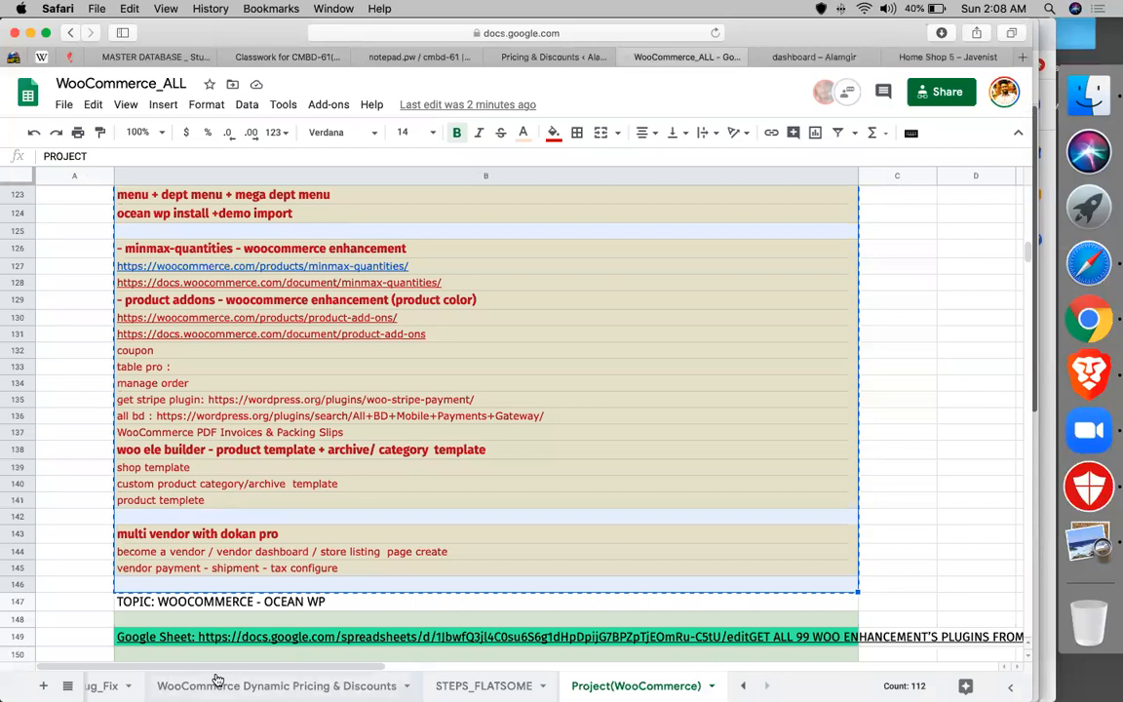
- Switch to the WooCommerce Dynamic Pricing & Discounts sheet and review the Promotions notes starting at B9
left_click(195, 688)
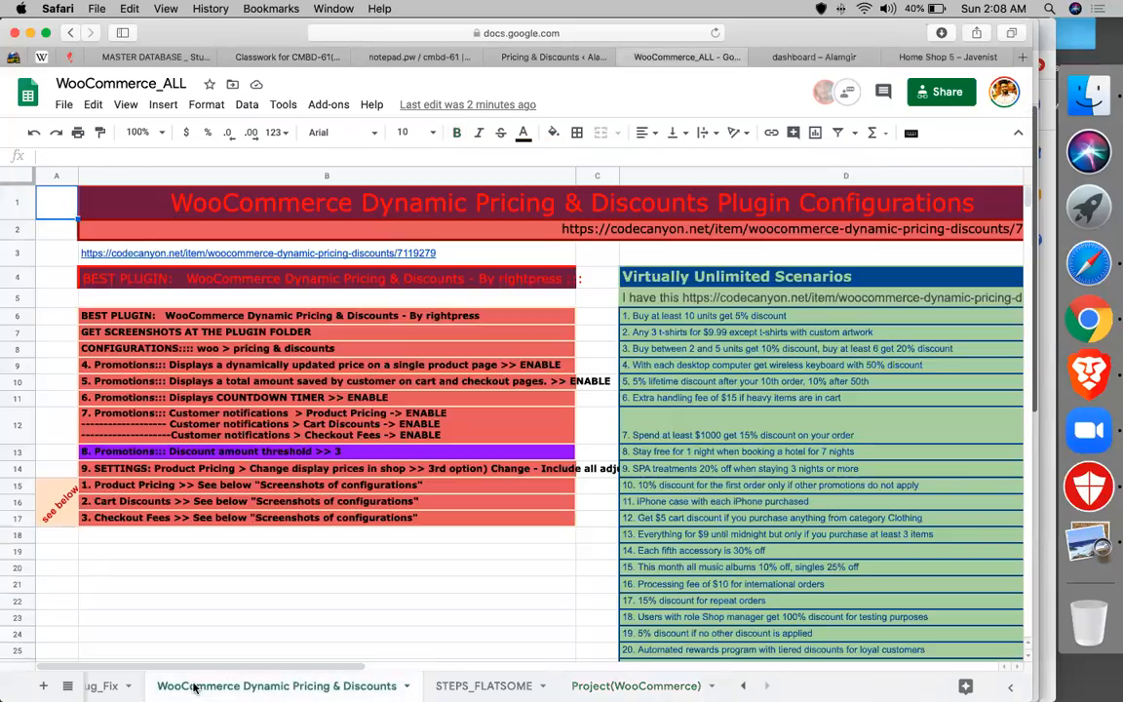
left_click(111, 369)
key("Down")
key("Down")
left_click(167, 369)
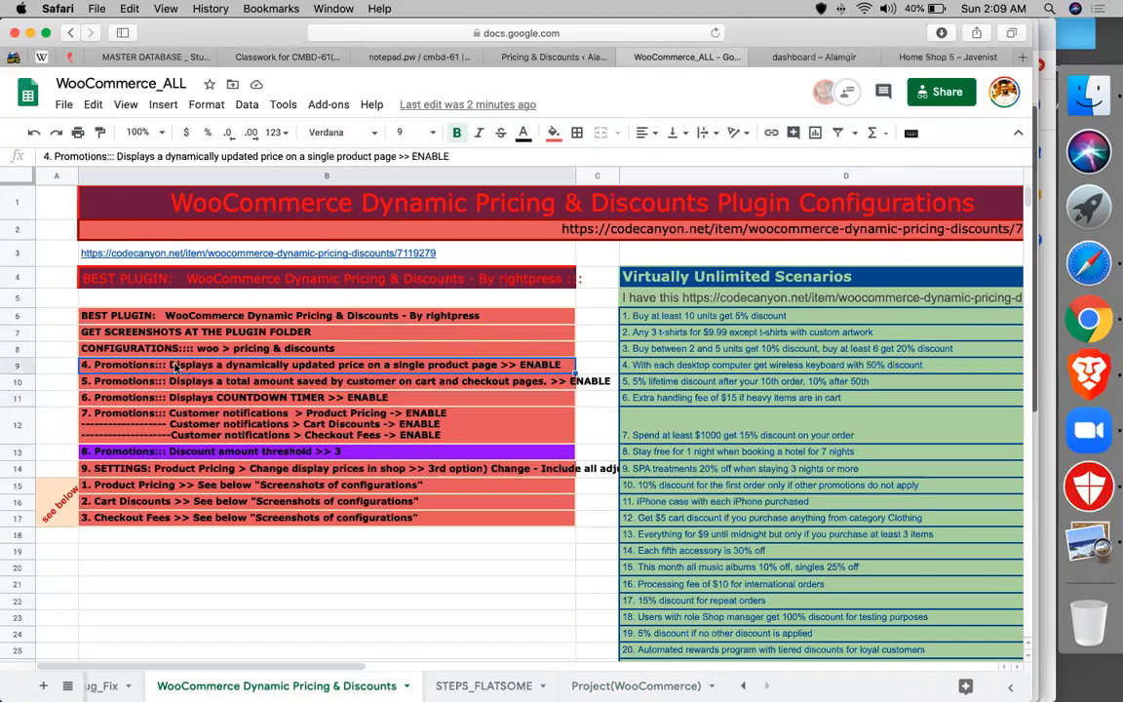
- Compare the Your Price and You Saved settings against the spreadsheet notes in rows 10 and 11
left_click(545, 58)
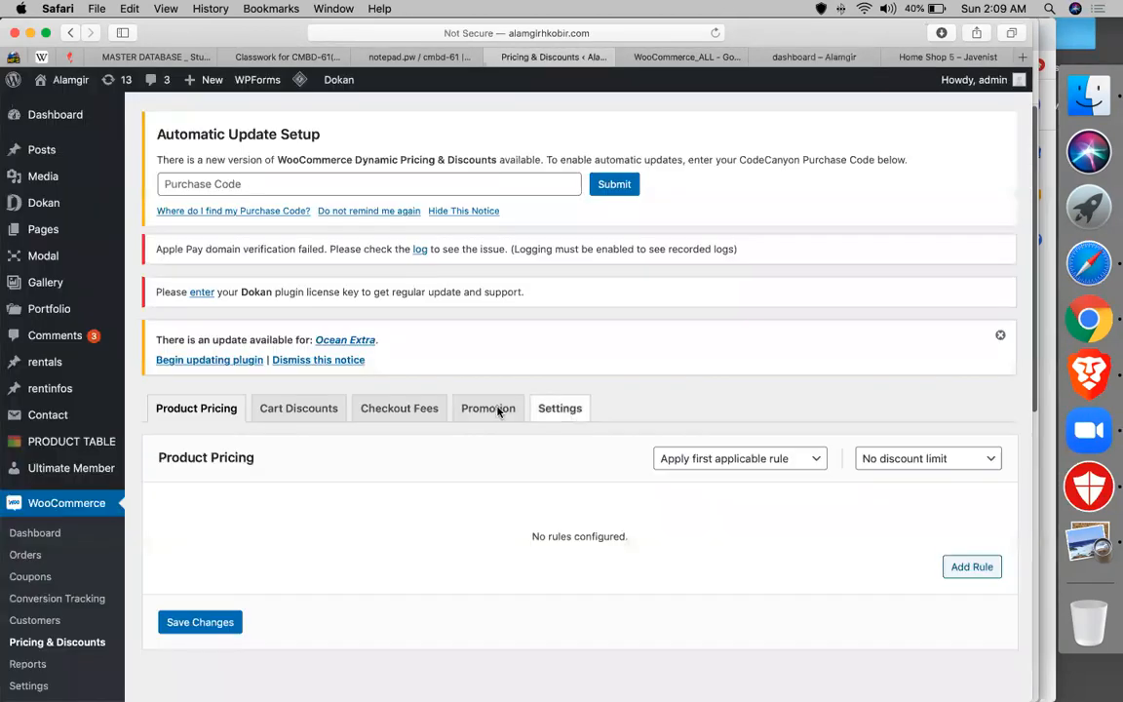
left_click(682, 57)
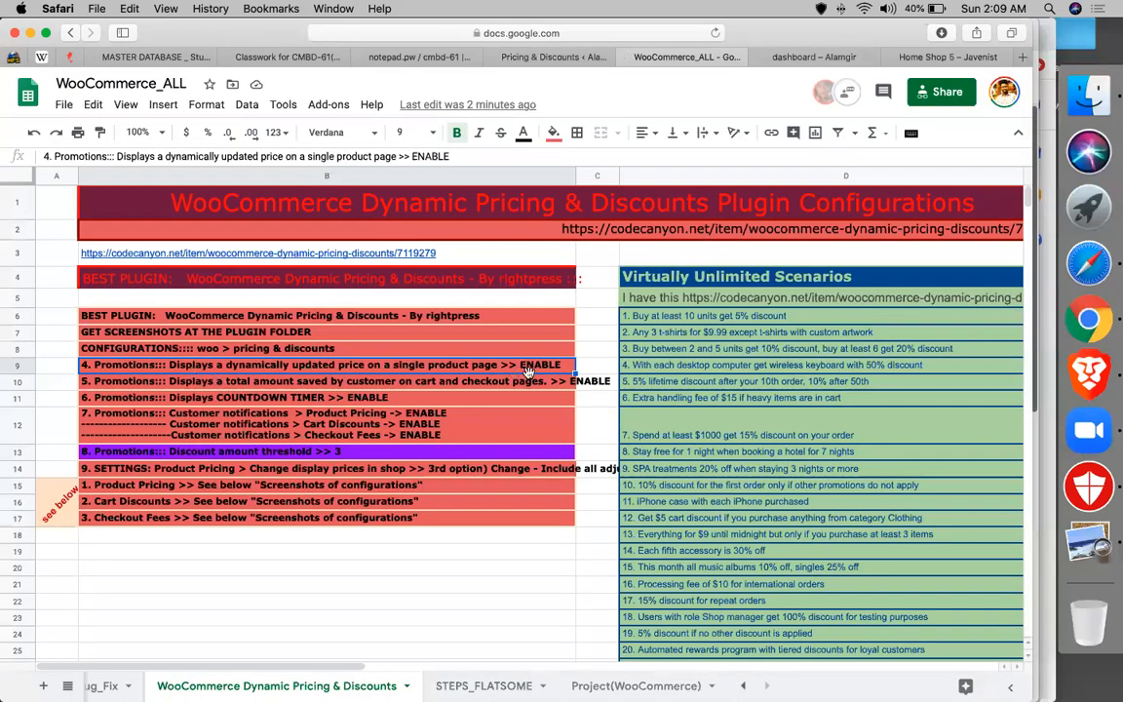
left_click(551, 56)
scroll(155, 419, "down", 3)
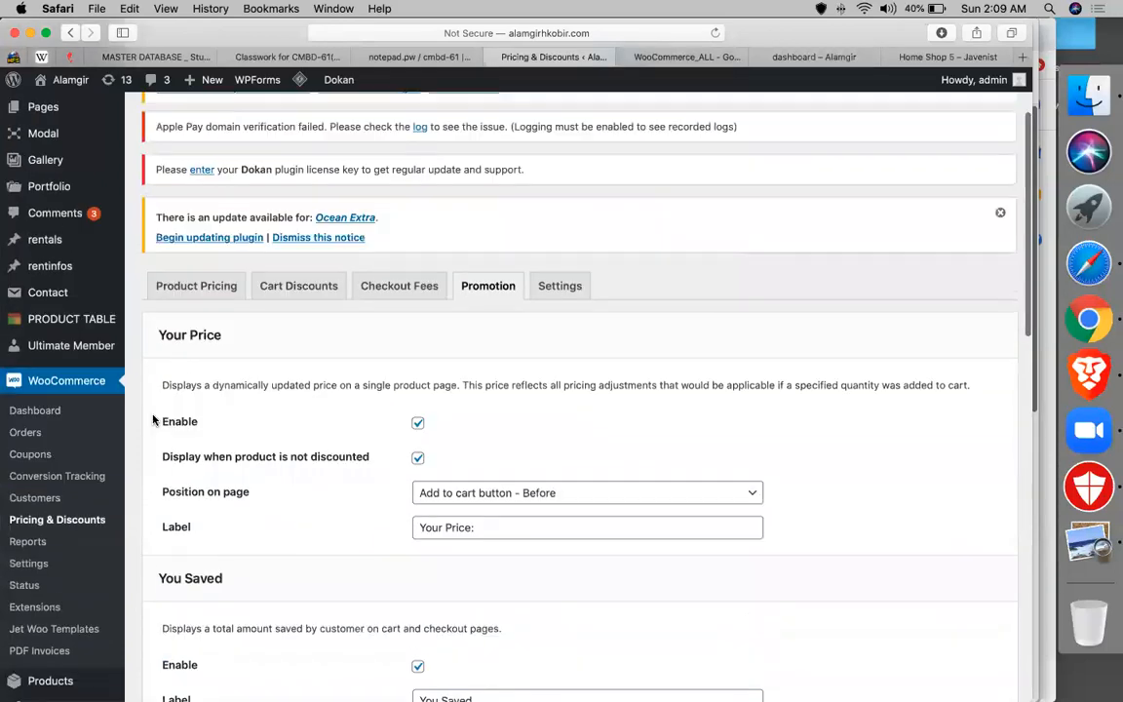
double_click(182, 375)
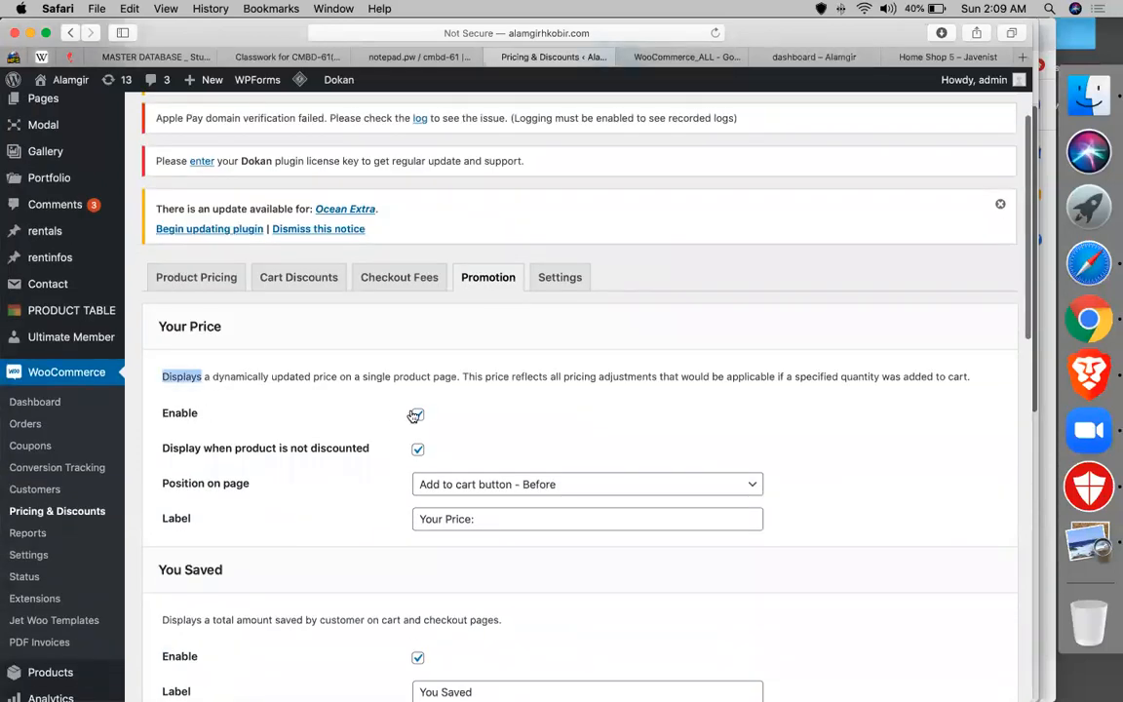
scroll(413, 413, "down", 5)
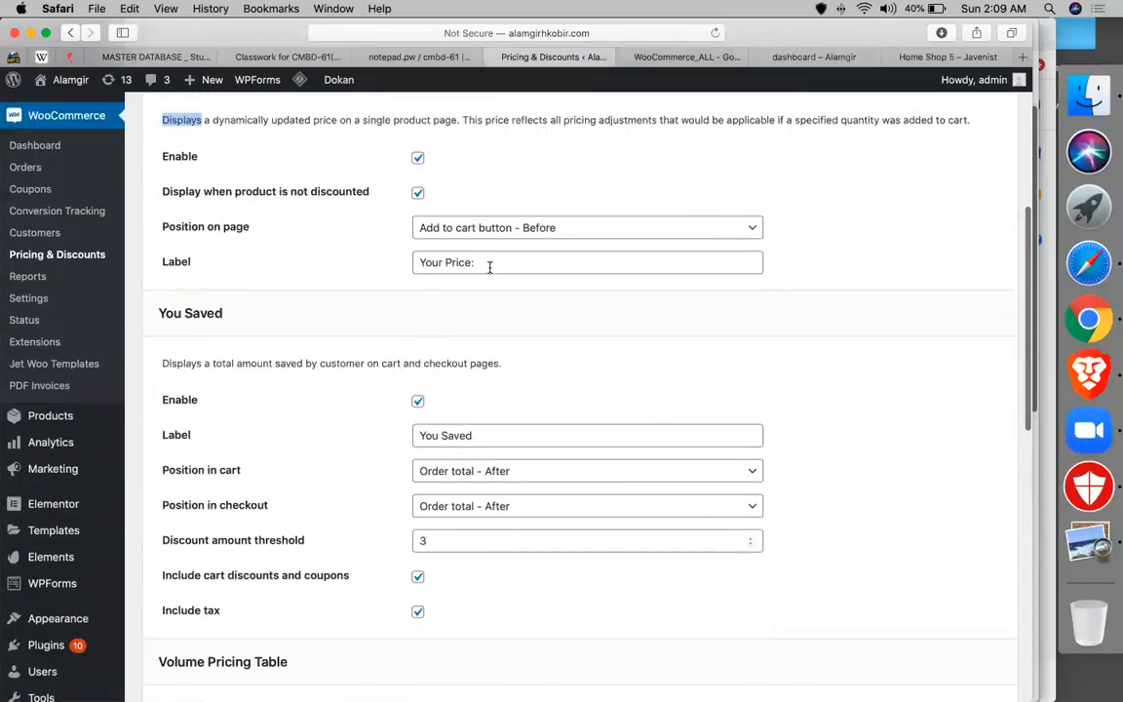
left_click(688, 58)
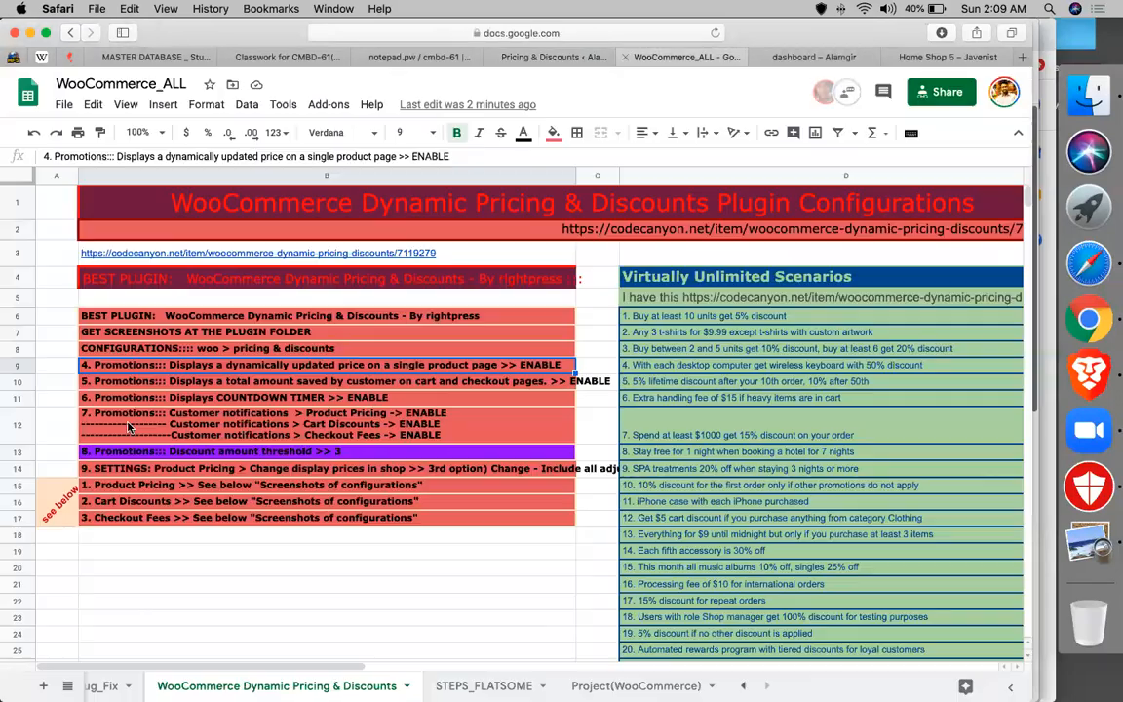
left_click(232, 384)
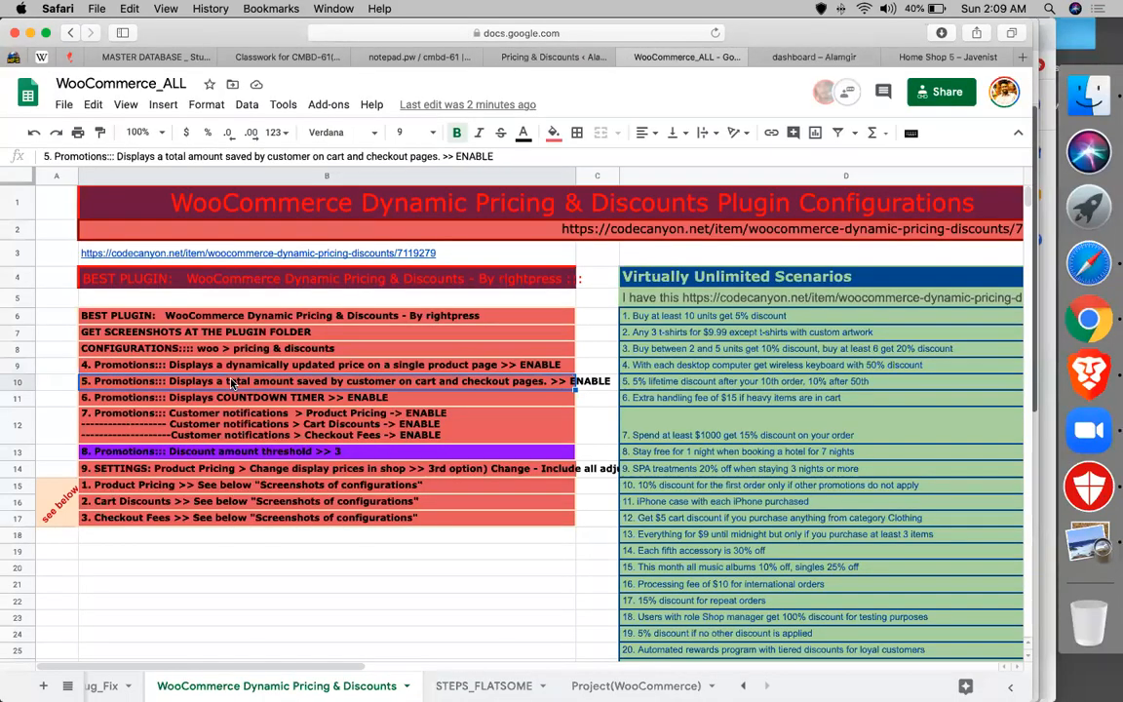
left_click(577, 59)
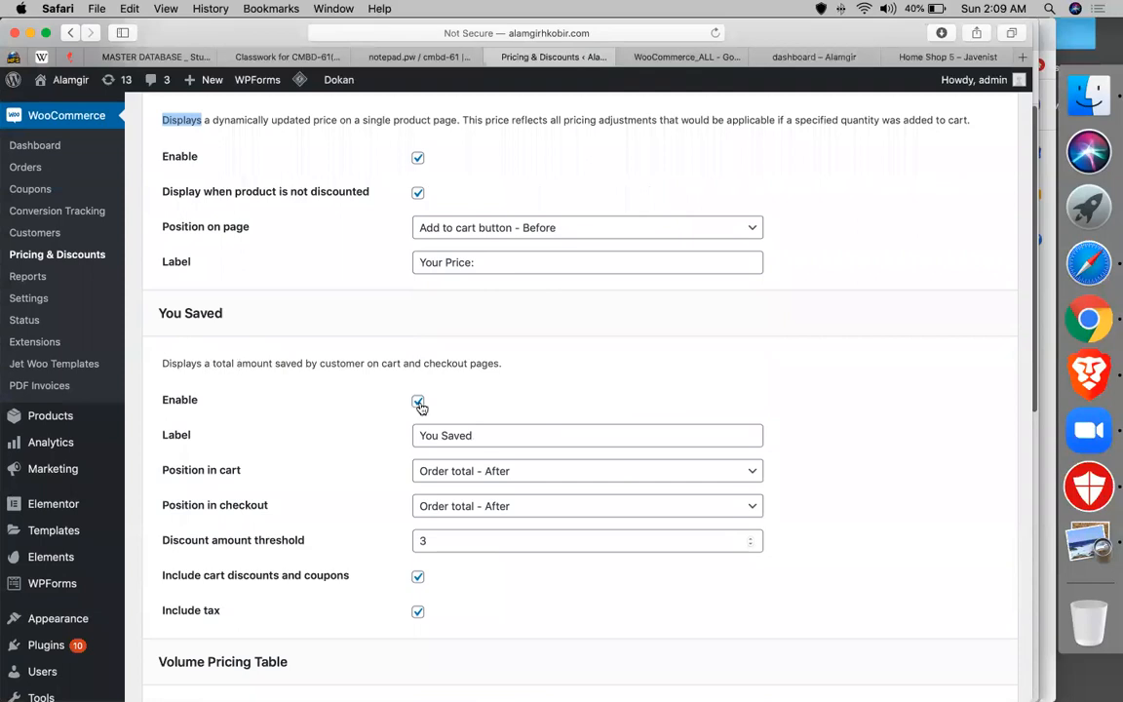
left_click(670, 59)
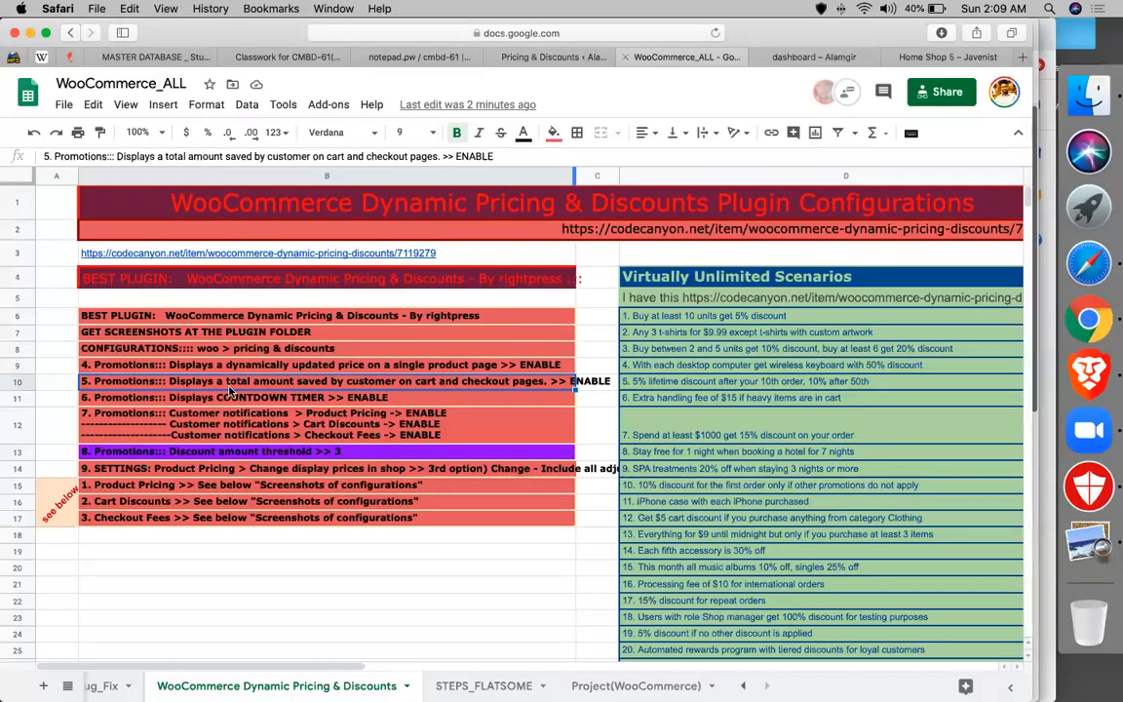
left_click(164, 400)
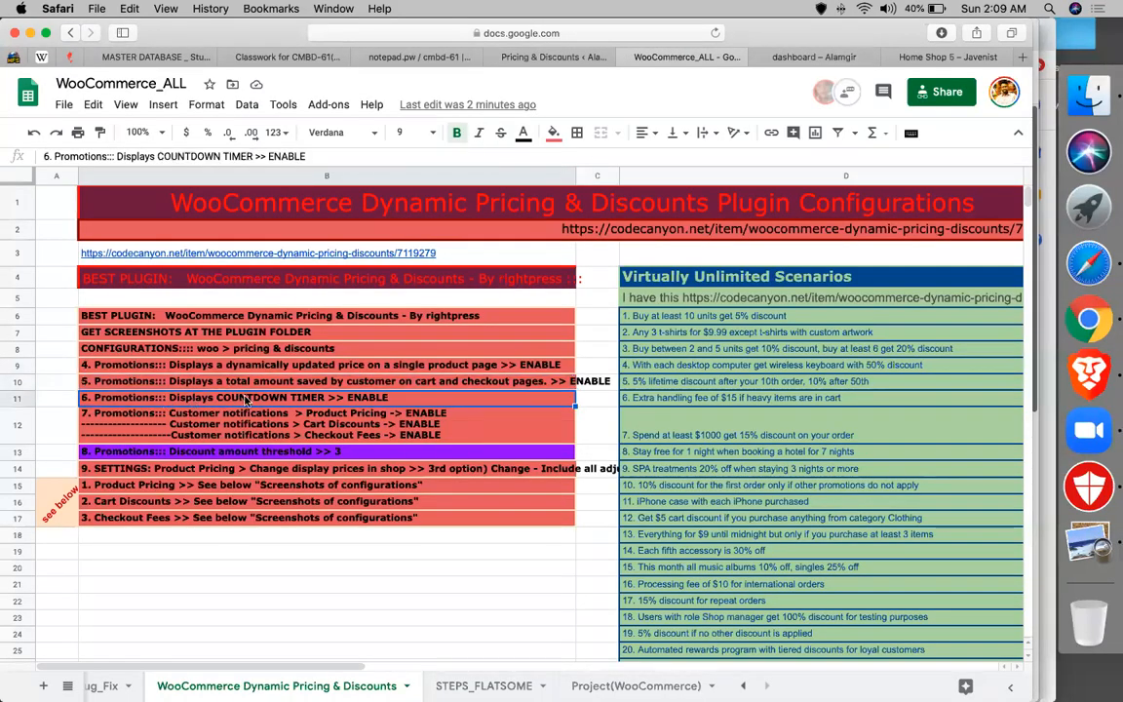
- Tick the Enable box for the Countdown Timer promotion
left_click(507, 56)
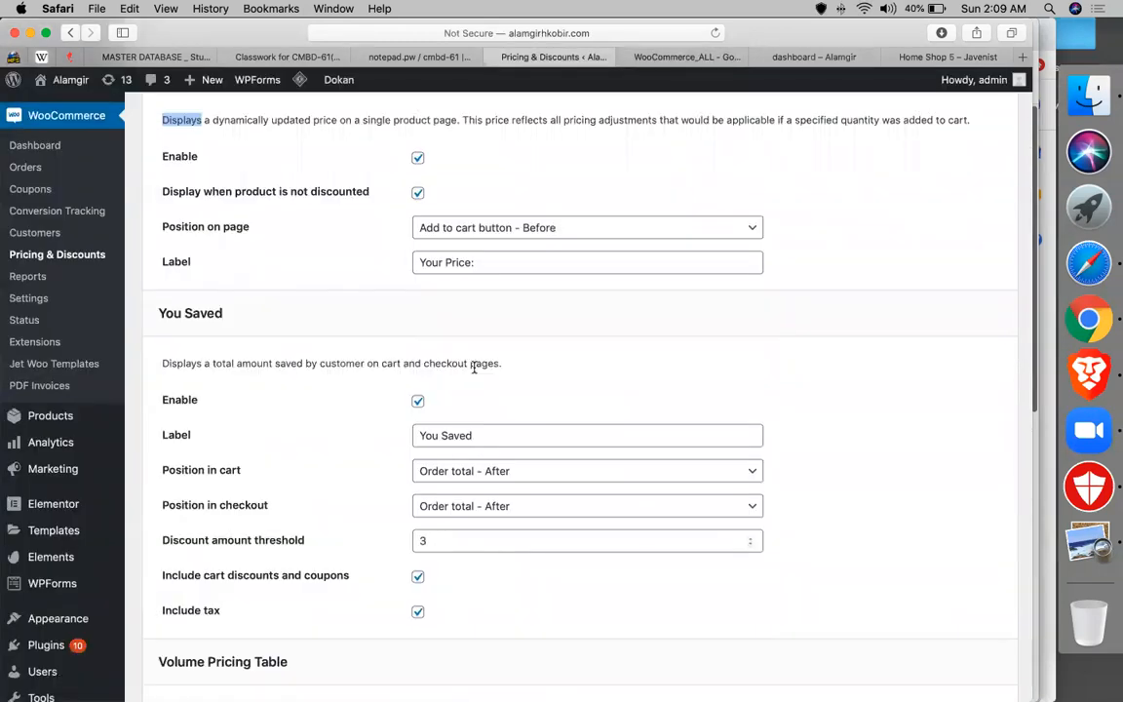
scroll(474, 366, "down", 5)
scroll(473, 367, "down", 4)
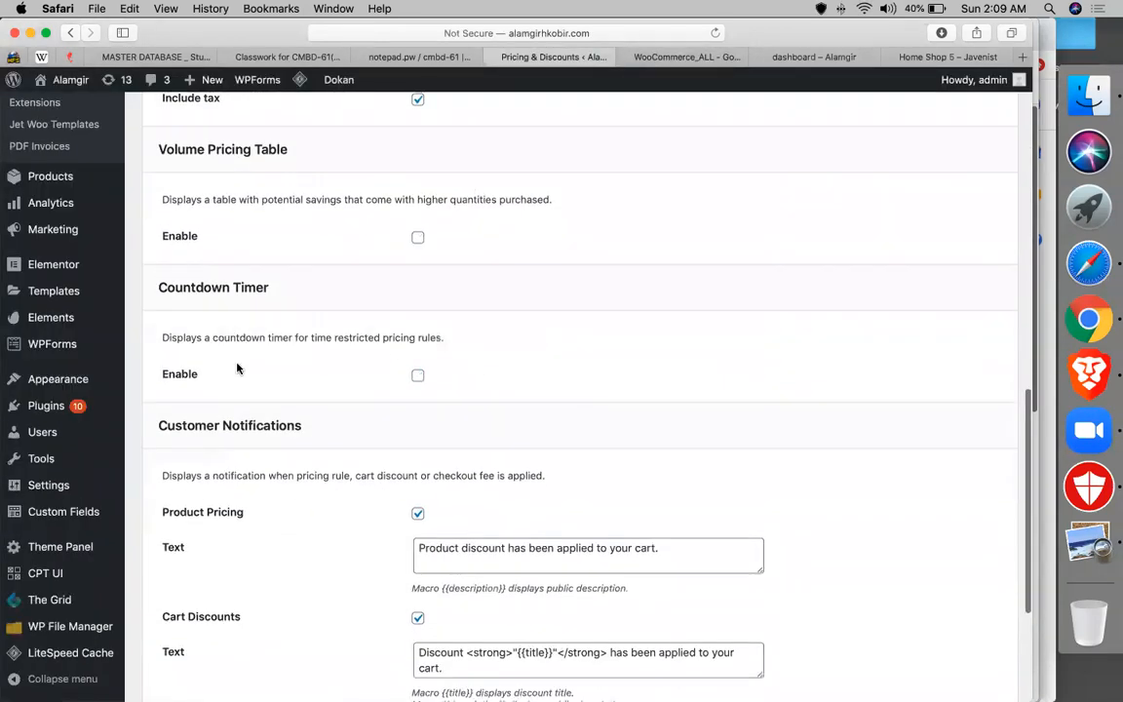
left_click(417, 375)
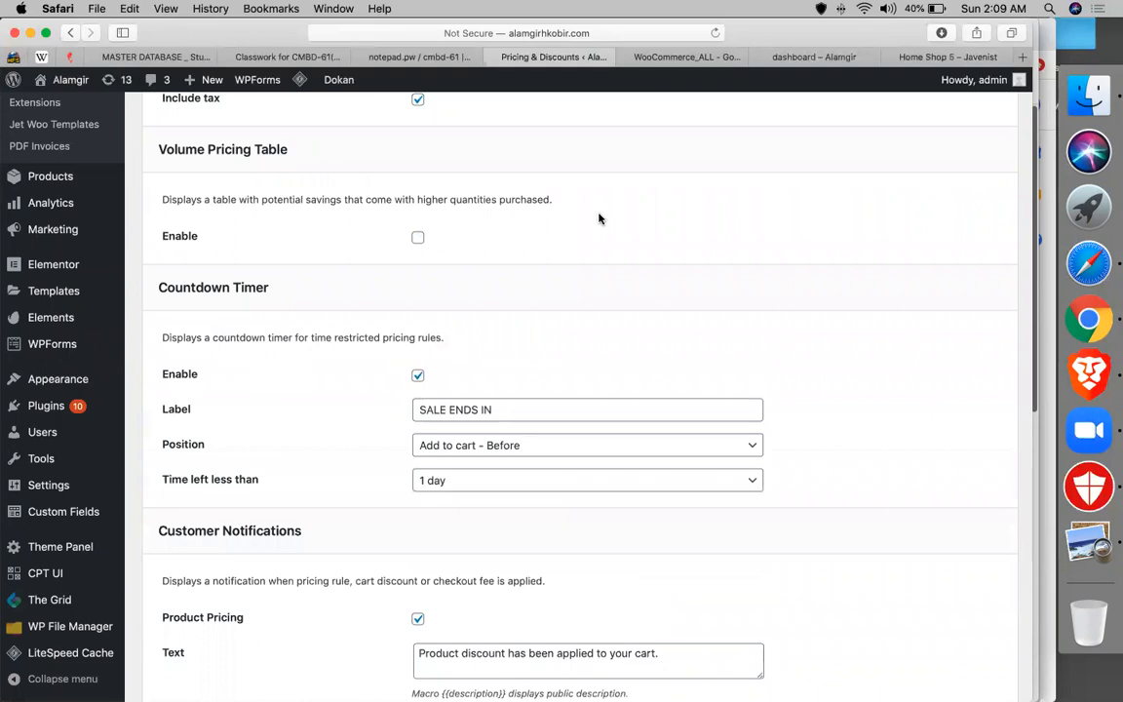
- Check the row 12 note, then toggle Product Pricing, Cart Discounts and Checkout Fees notifications off
left_click(660, 61)
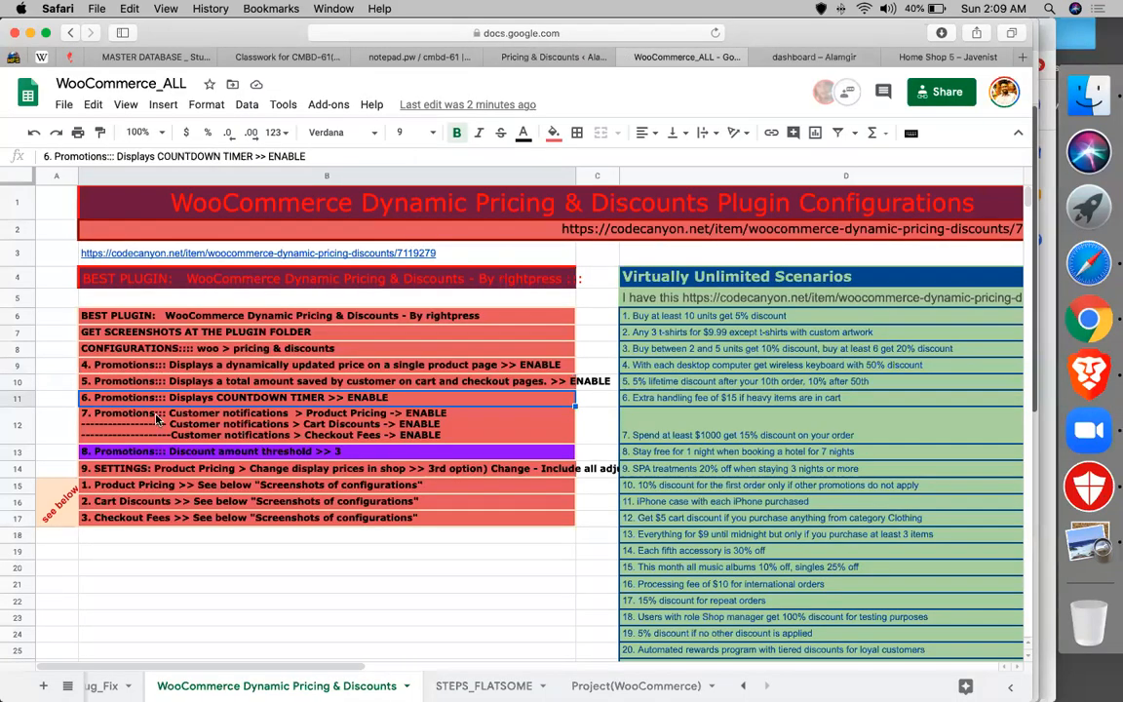
left_click(158, 418)
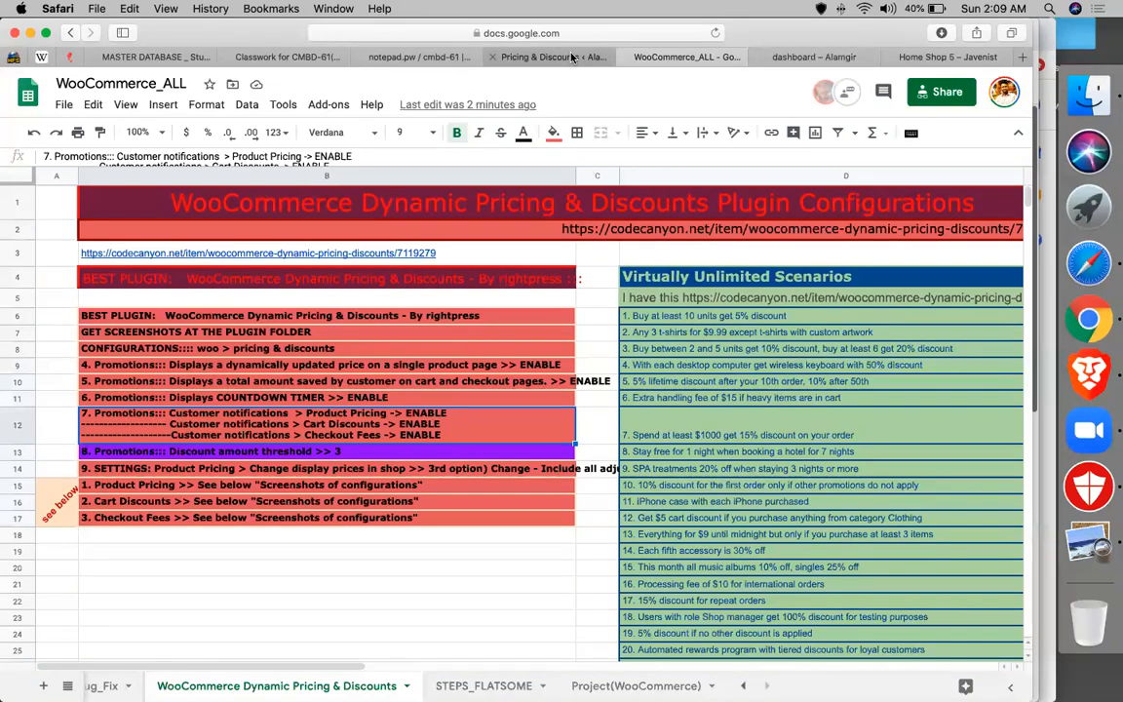
left_click(517, 57)
scroll(507, 365, "down", 4)
scroll(506, 364, "down", 3)
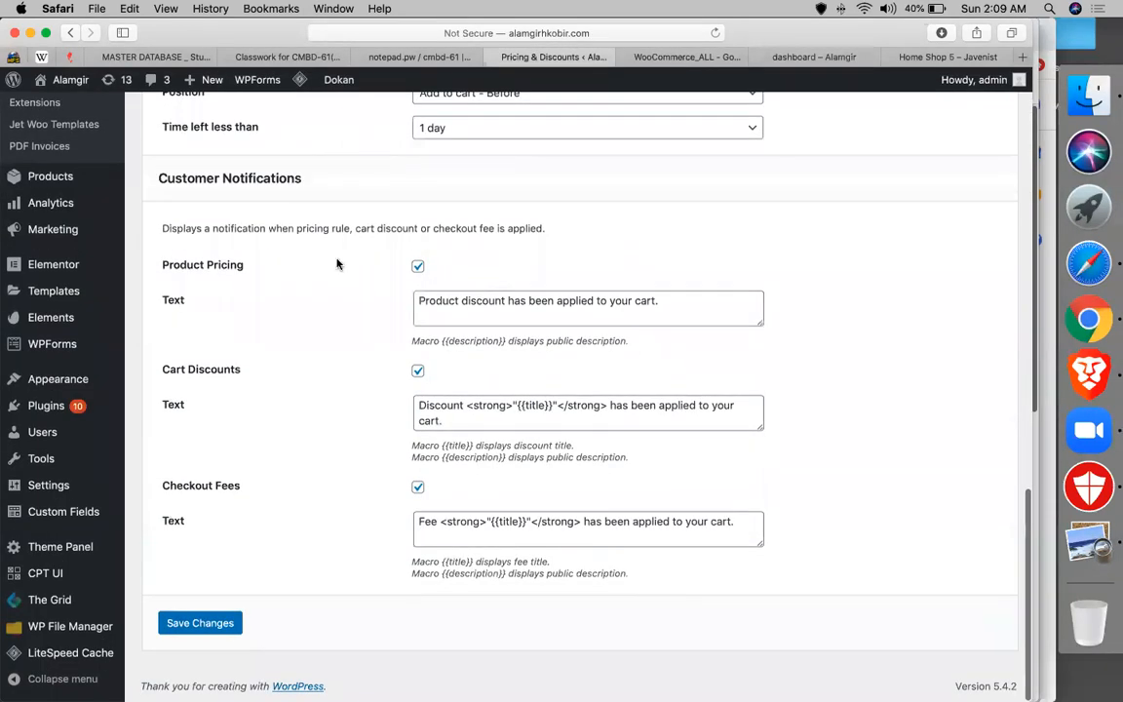
left_click(417, 268)
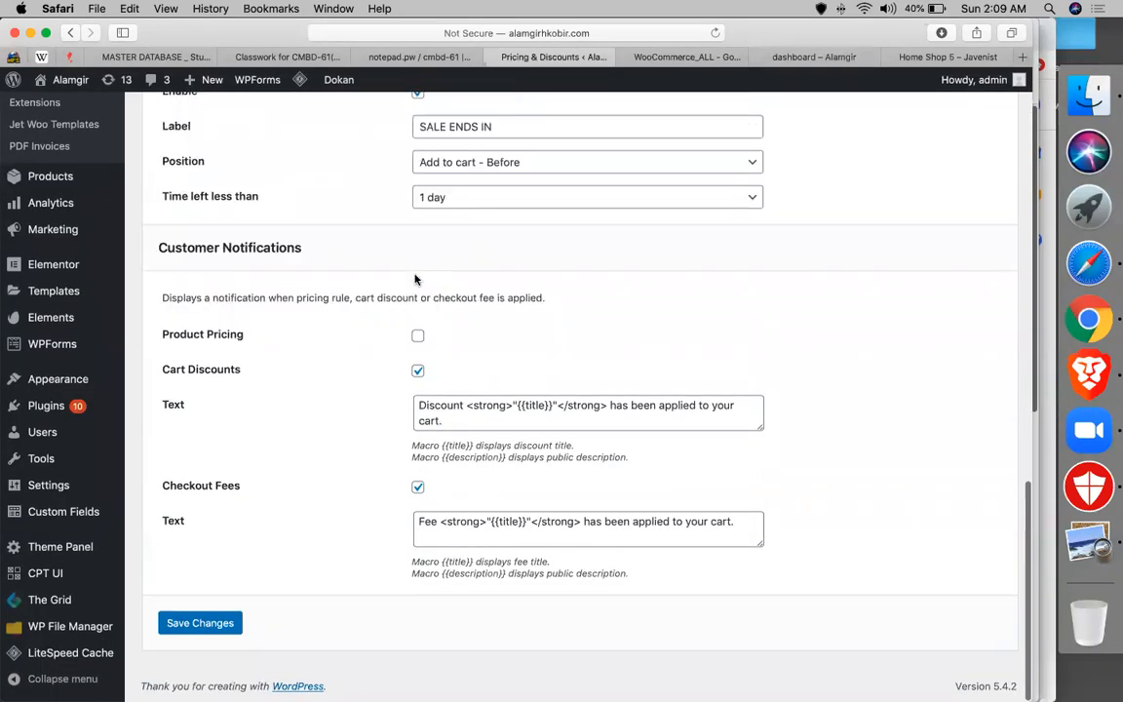
left_click(418, 371)
left_click(417, 486)
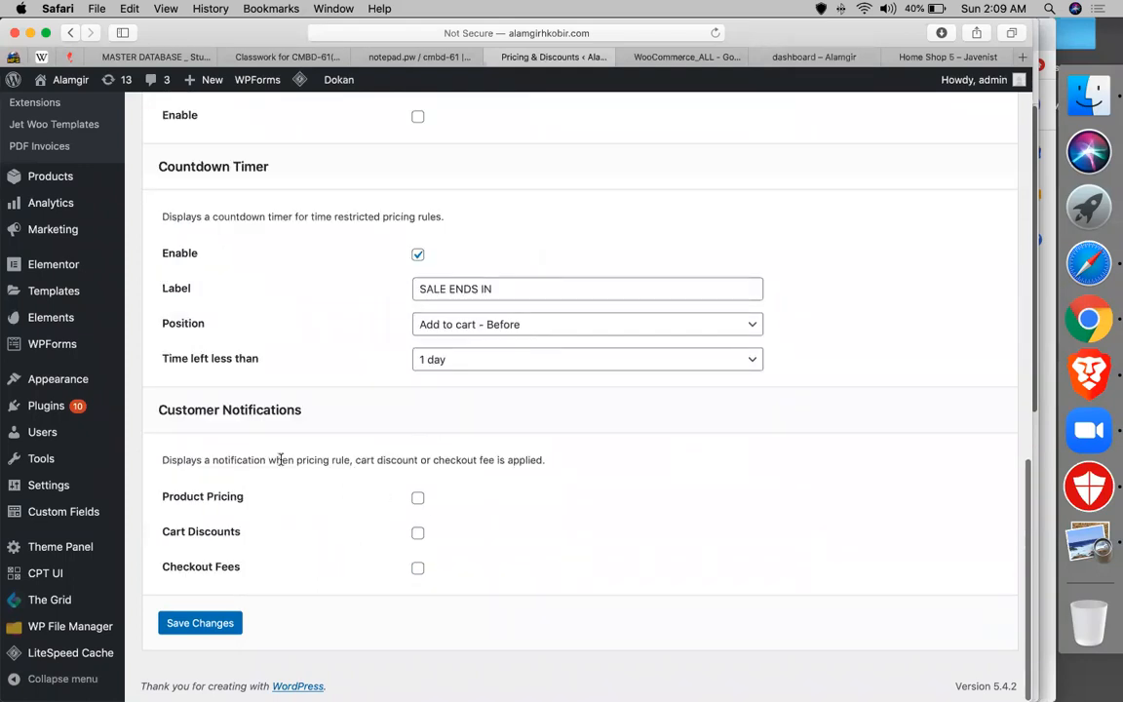
- Turn the Product Pricing, Cart Discounts and Checkout Fees notifications back on
left_click(417, 497)
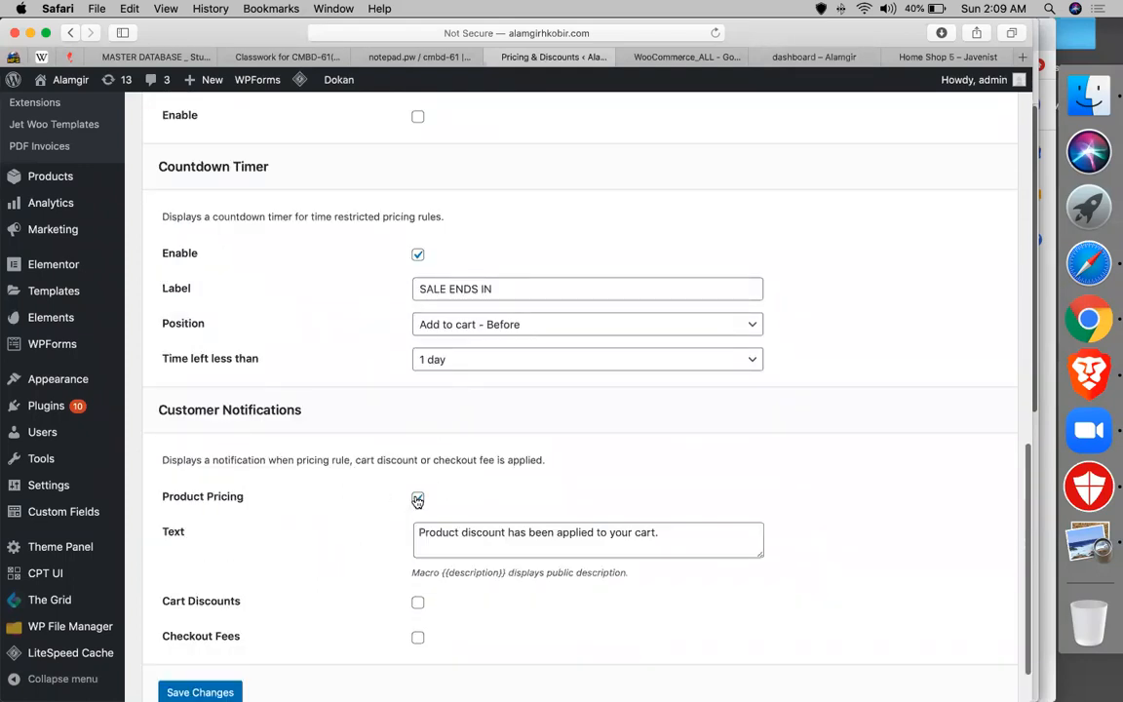
left_click(418, 604)
scroll(419, 605, "down", 2)
left_click(417, 603)
scroll(361, 606, "down", 5)
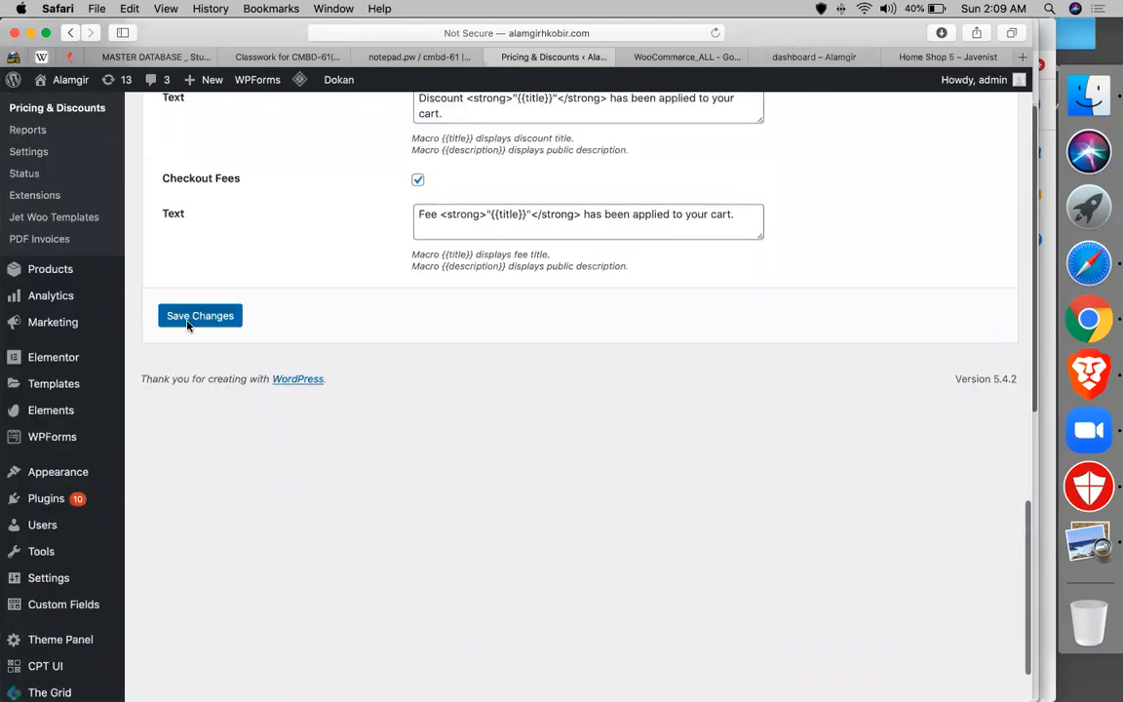
left_click(682, 57)
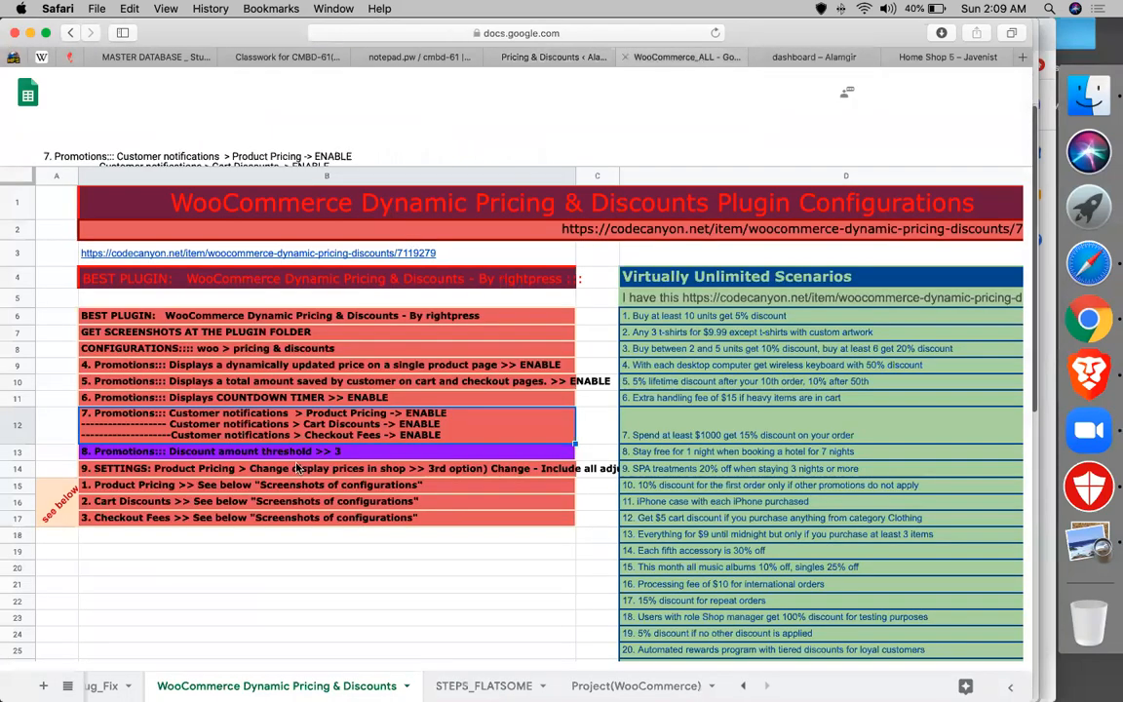
- Check the row 13 note and confirm the You Saved discount amount threshold is 3
left_click(188, 456)
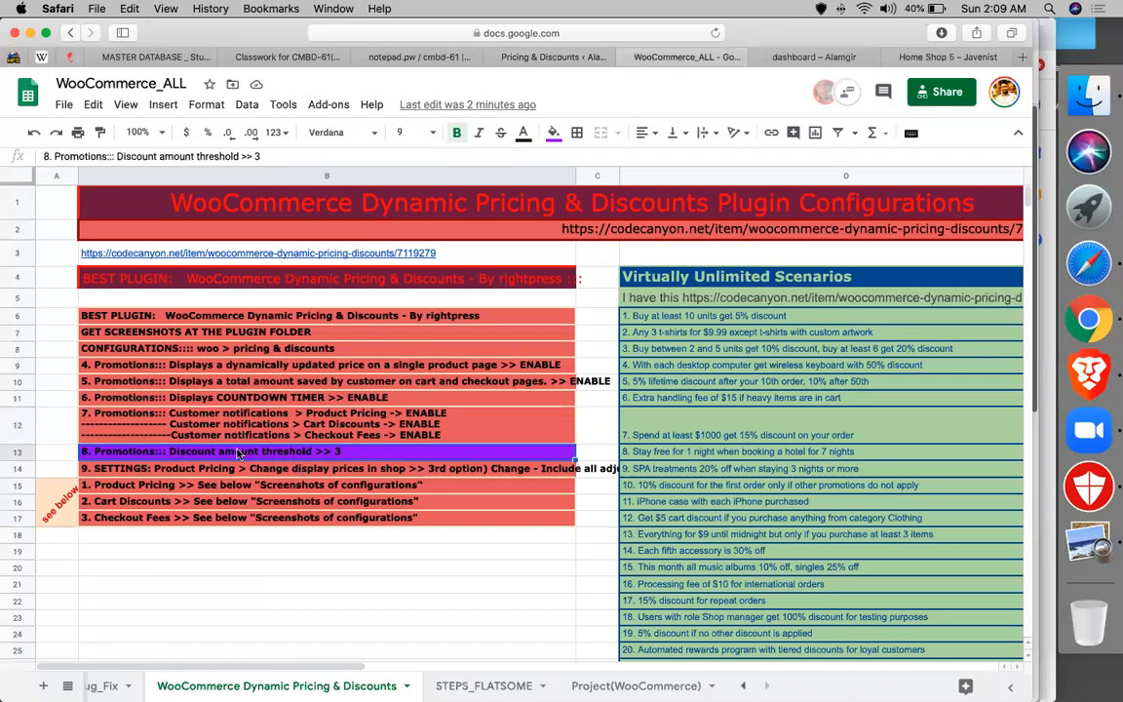
left_click(542, 61)
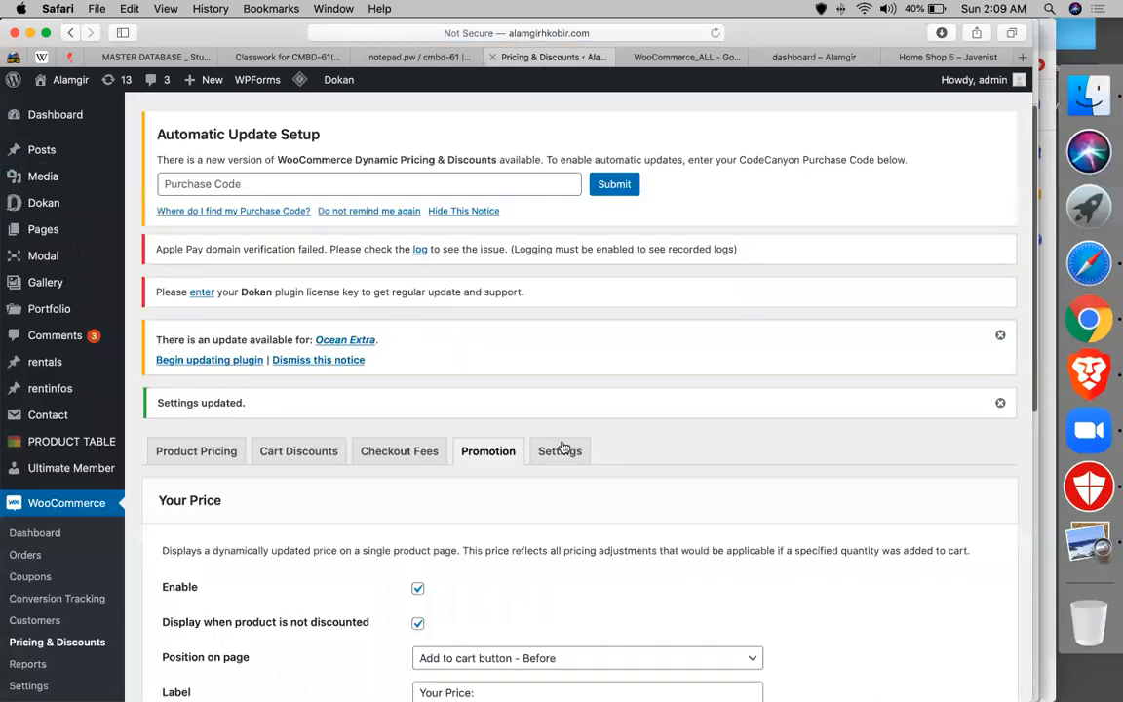
scroll(561, 446, "down", 10)
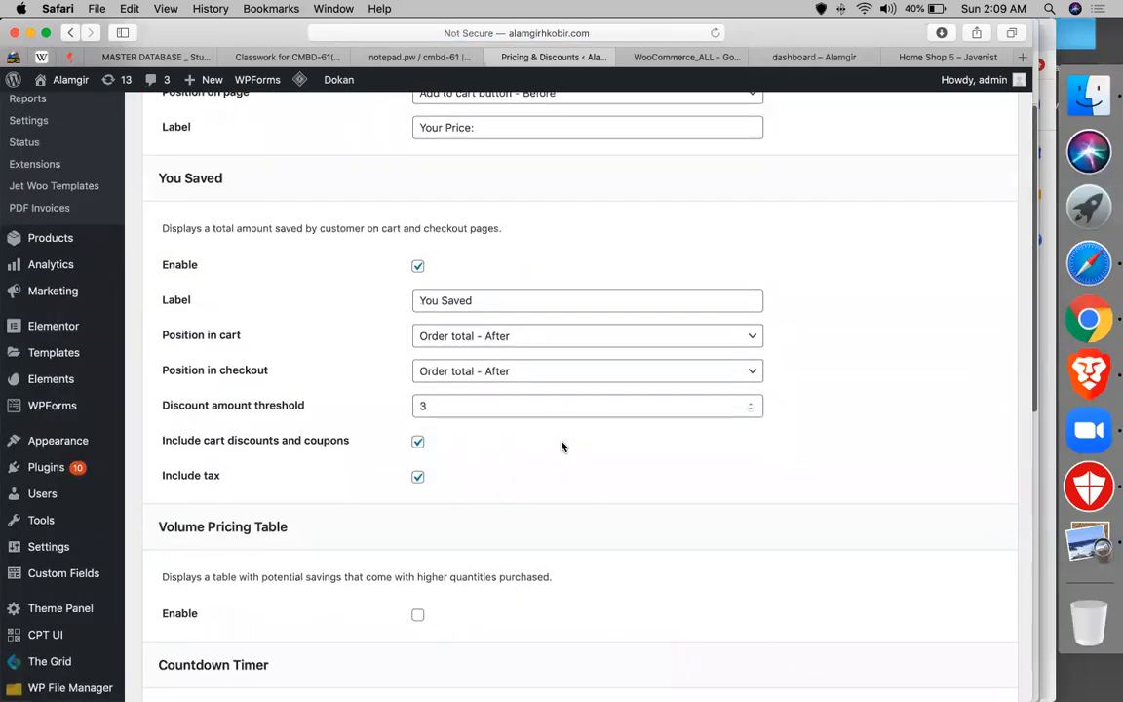
scroll(561, 447, "down", 5)
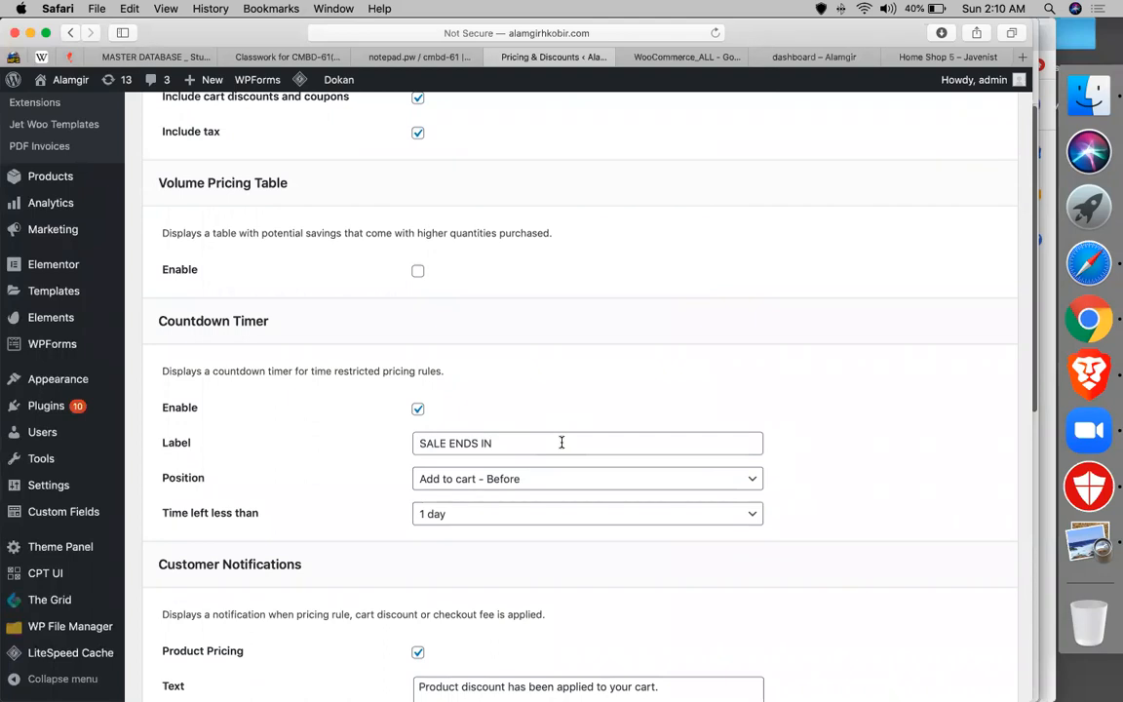
scroll(561, 442, "down", 5)
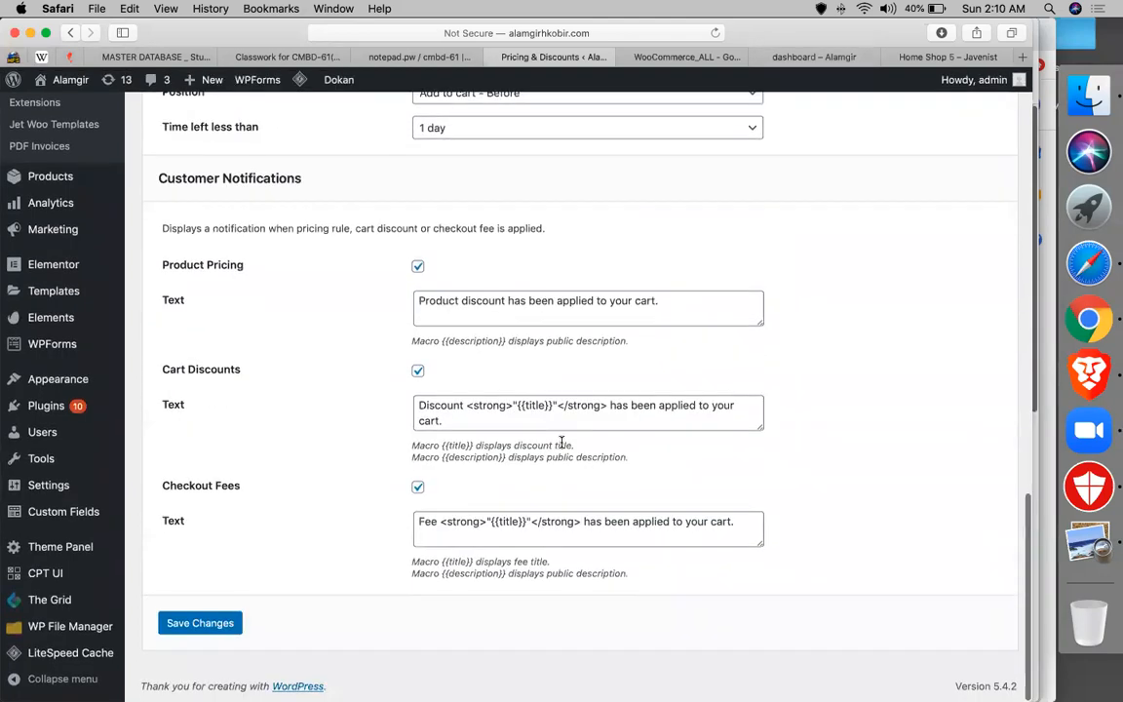
scroll(561, 446, "up", 10)
scroll(561, 448, "up", 4)
scroll(561, 449, "down", 6)
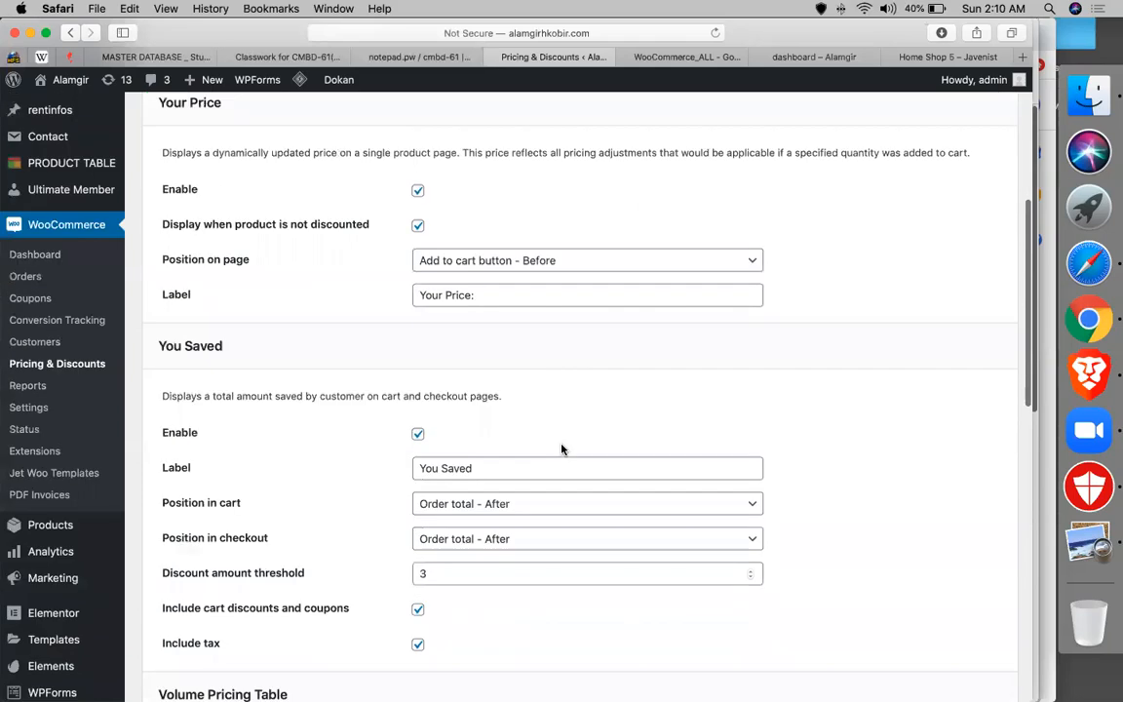
left_click(429, 354)
double_click(429, 354)
- Review the row 14 note and save the Promotion tab settings
left_click(645, 61)
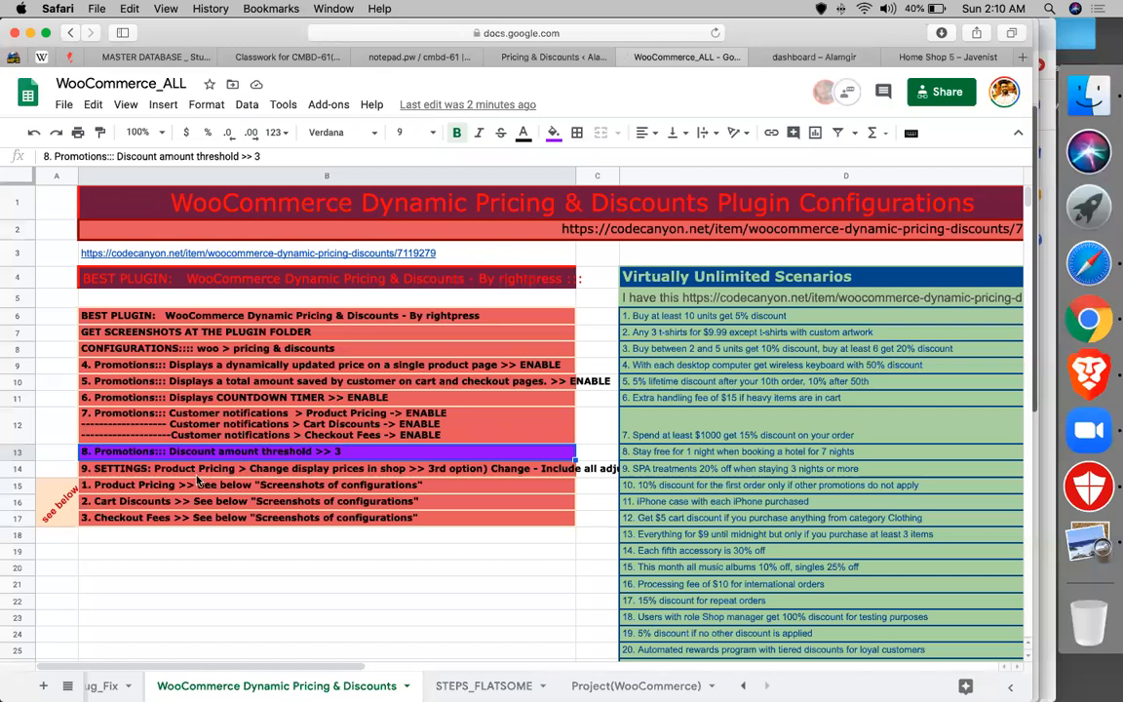
left_click(164, 473)
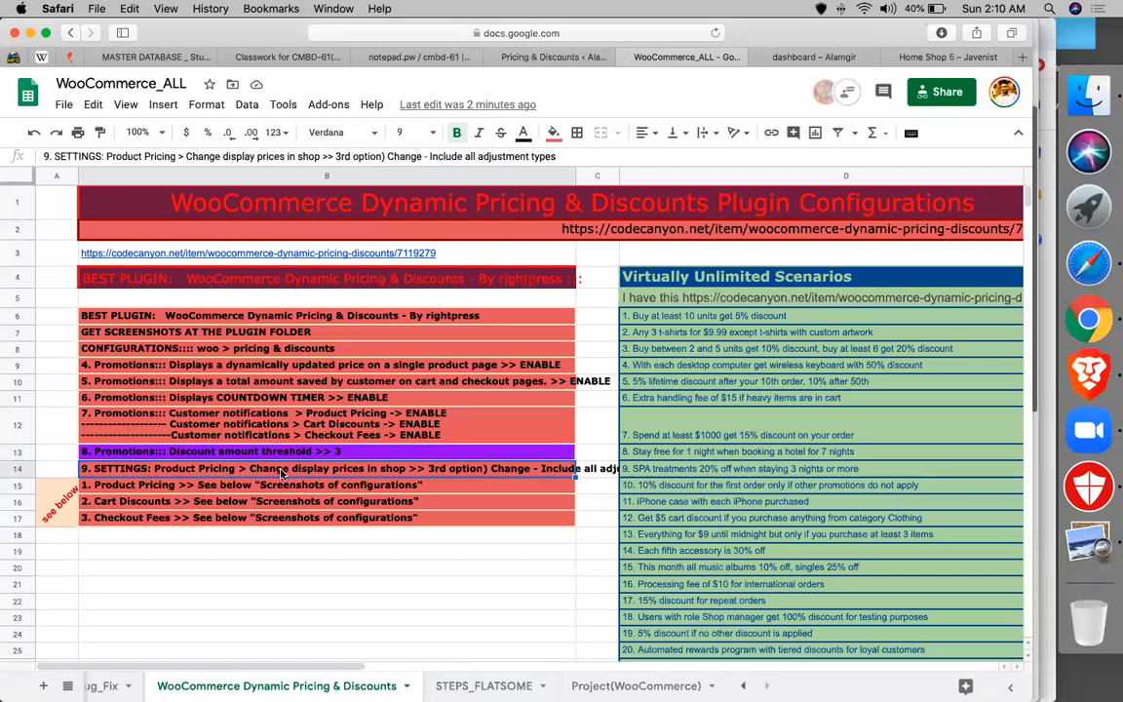
left_click(545, 57)
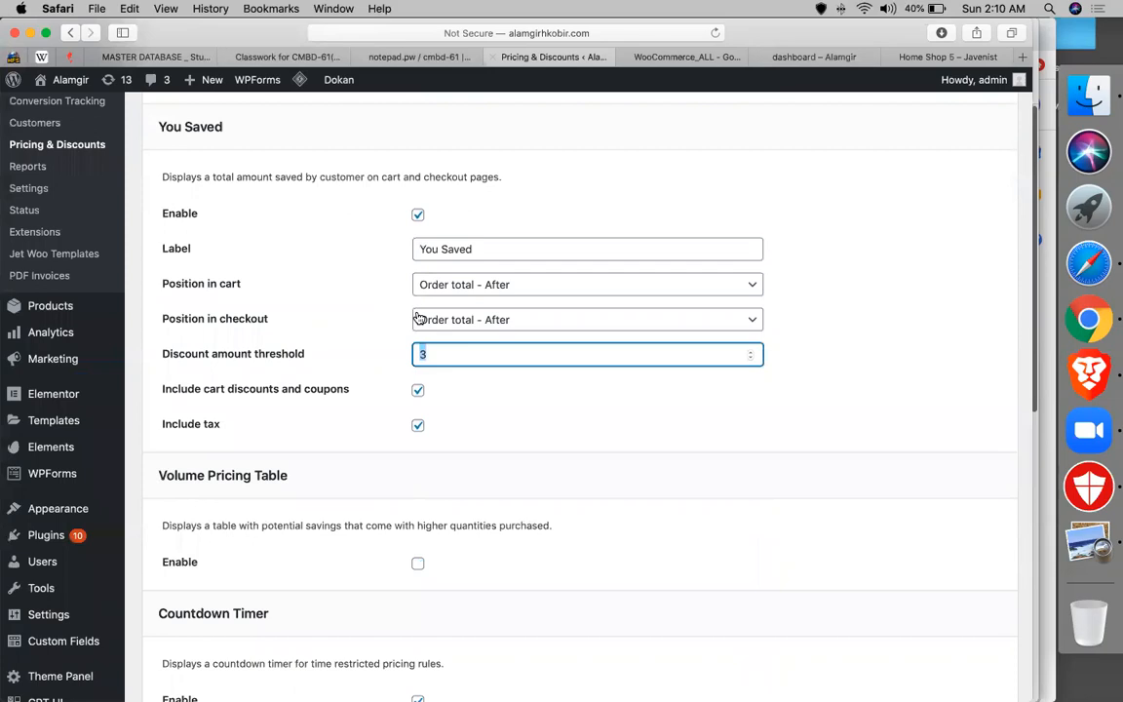
scroll(473, 310, "up", 15)
scroll(444, 476, "down", 15)
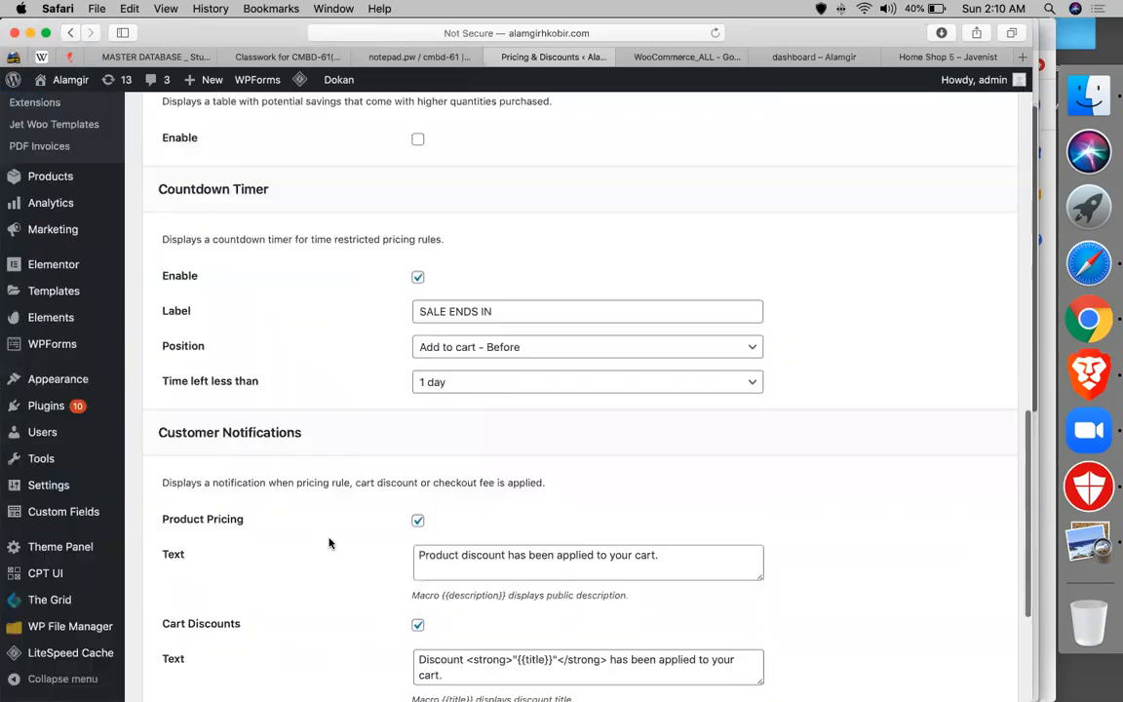
left_click(185, 621)
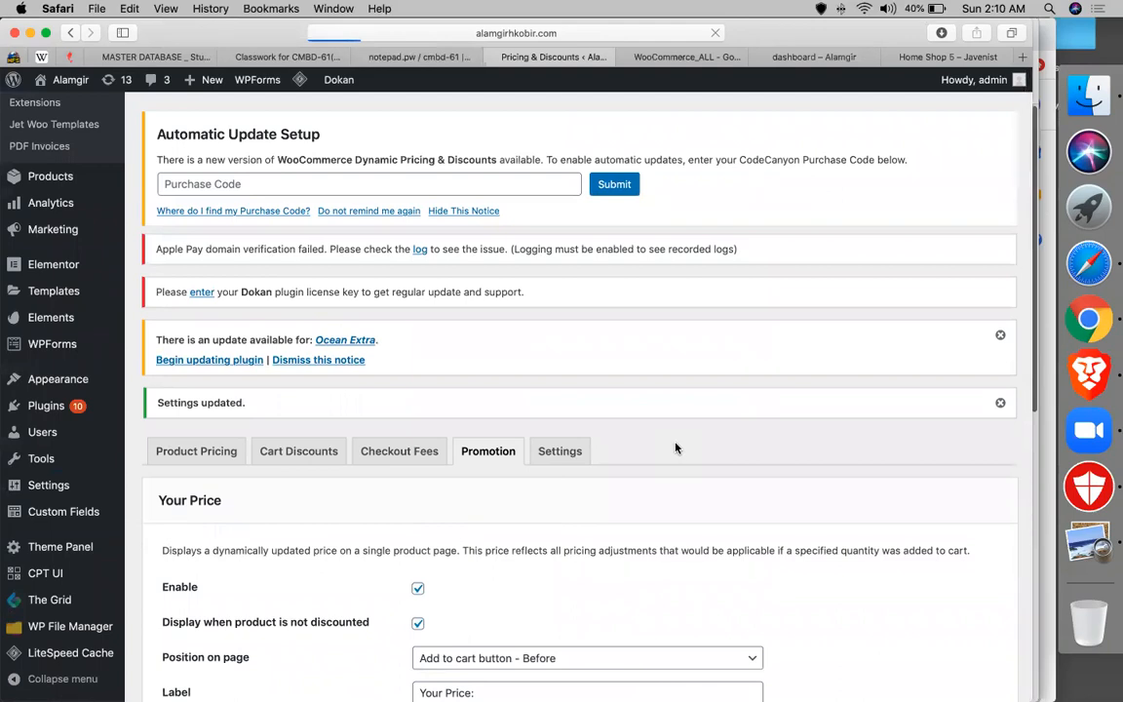
- Set 'Change display prices in shop' to 'Change - Include all adjustment types' and save the settings
left_click(576, 446)
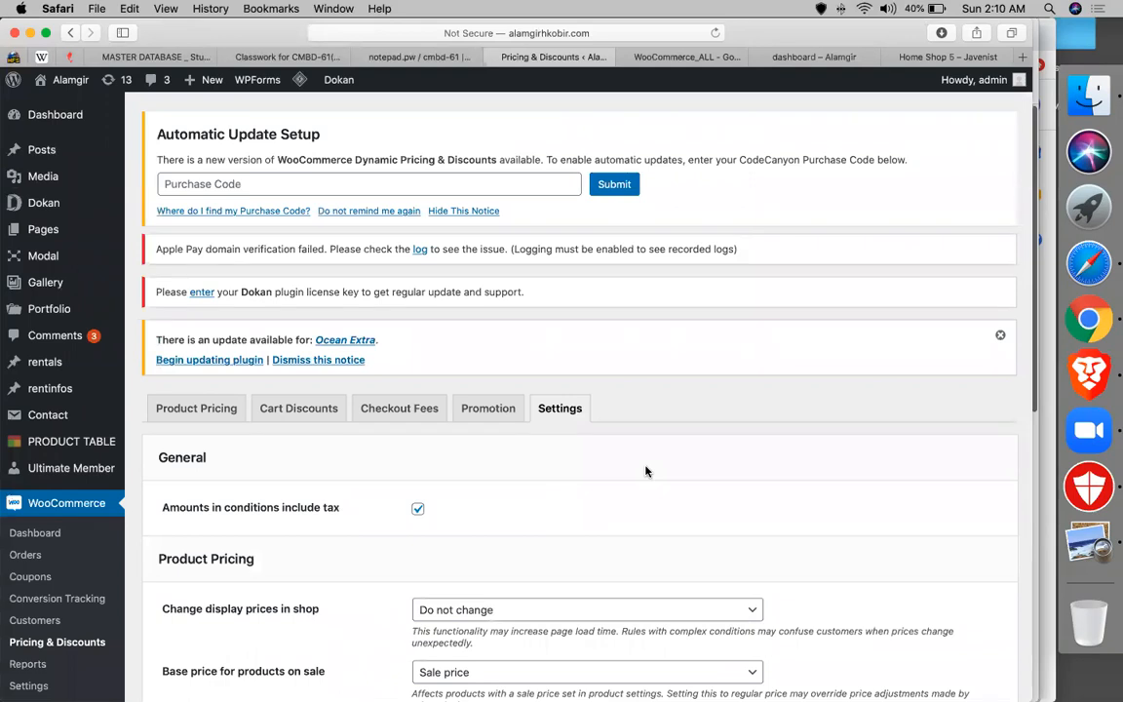
scroll(645, 471, "down", 5)
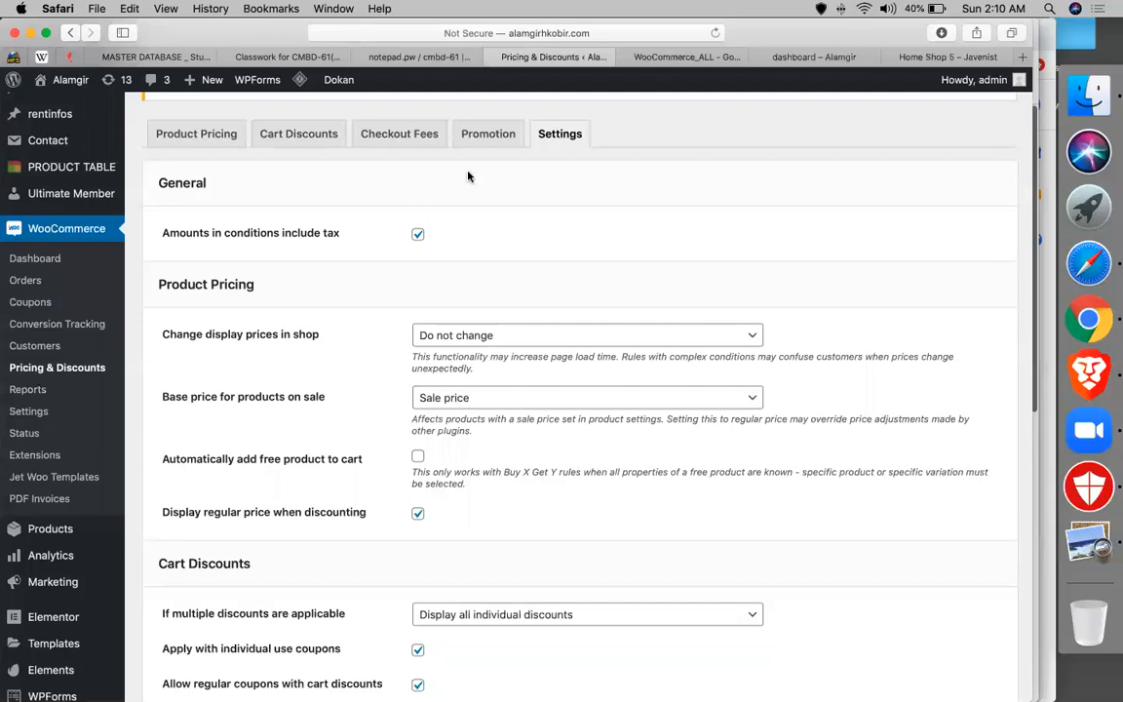
left_click(672, 57)
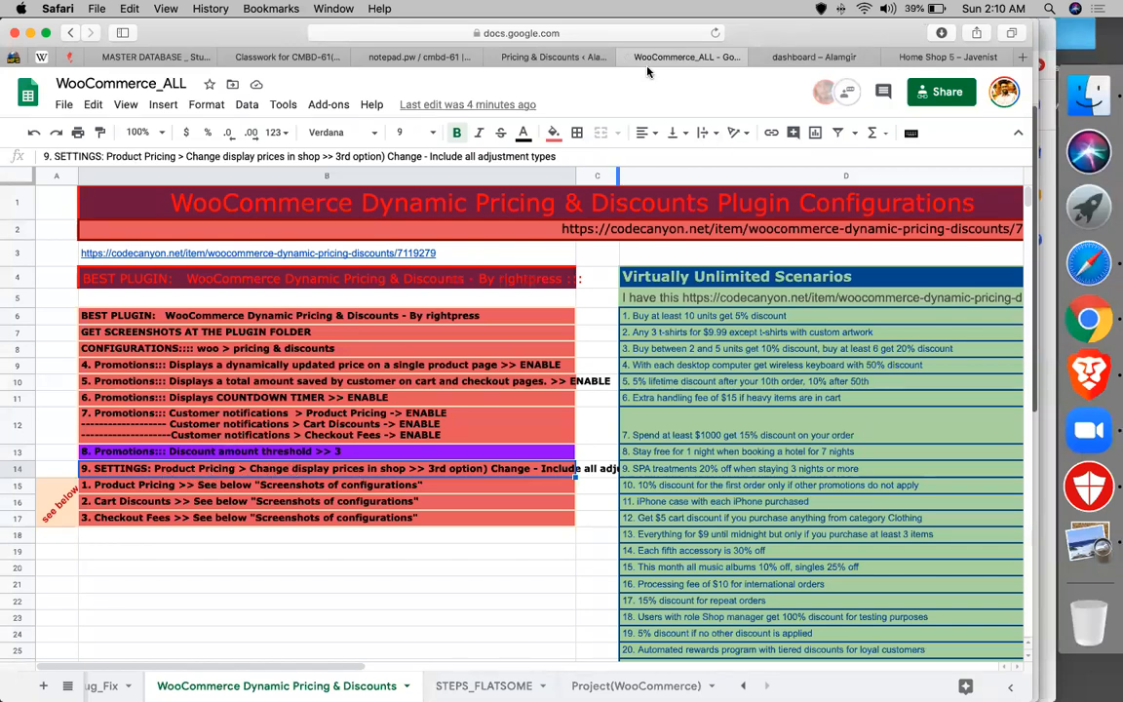
left_click(581, 58)
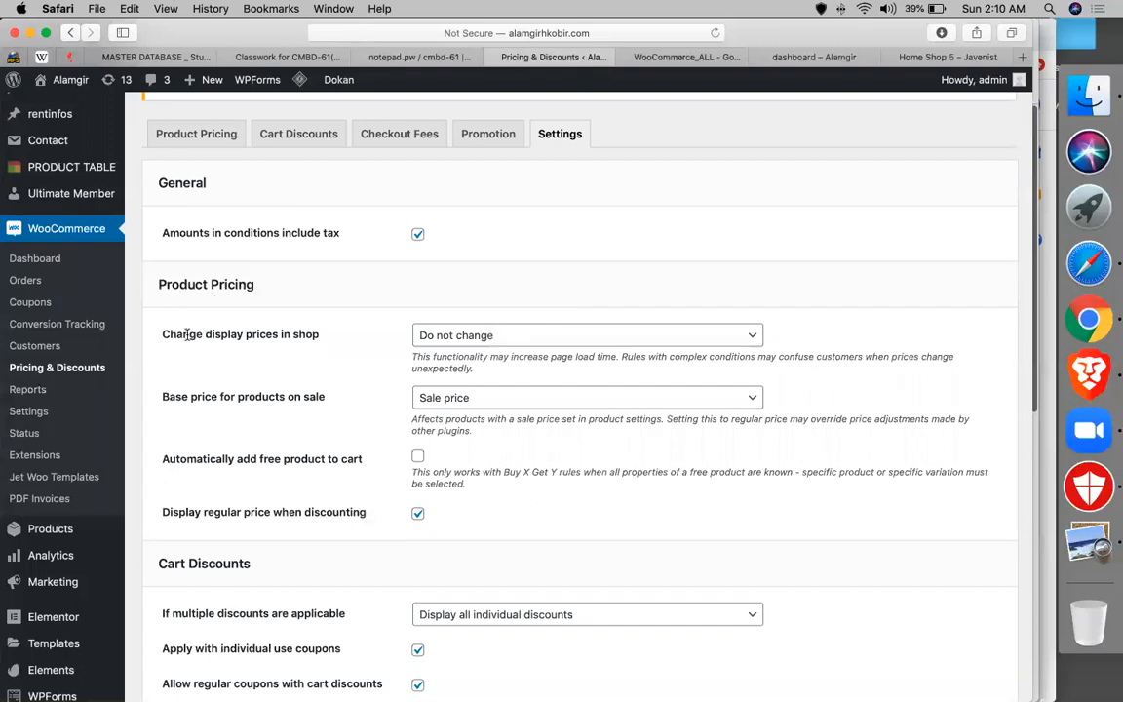
triple_click(187, 334)
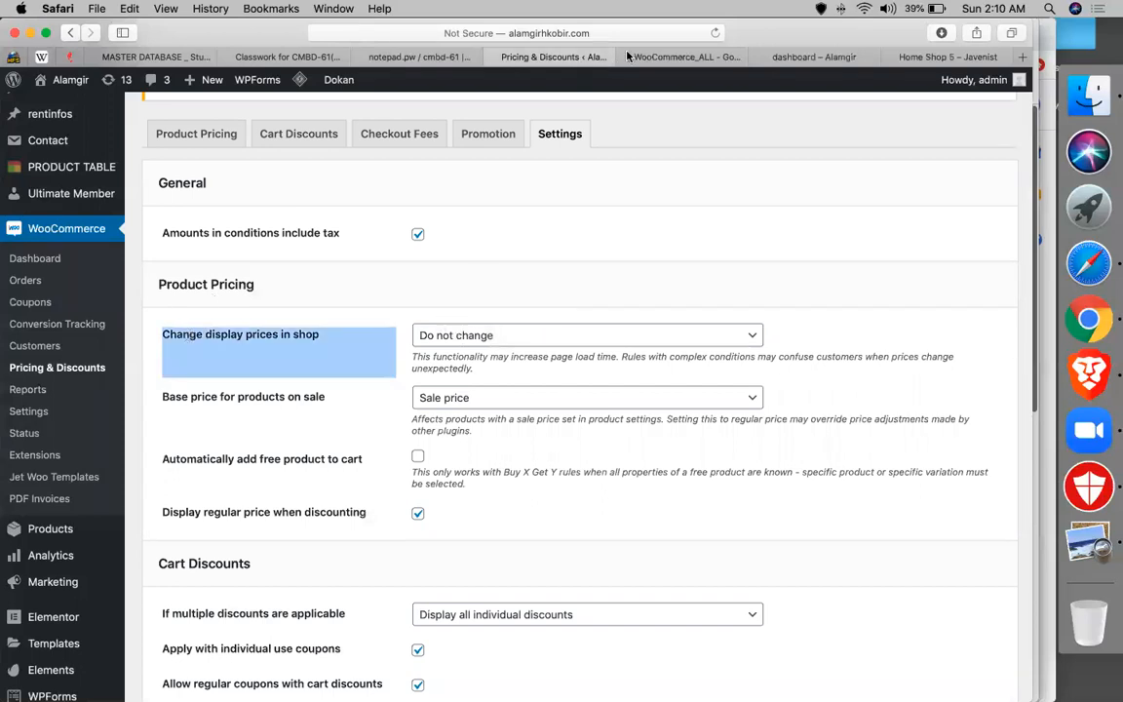
left_click(654, 59)
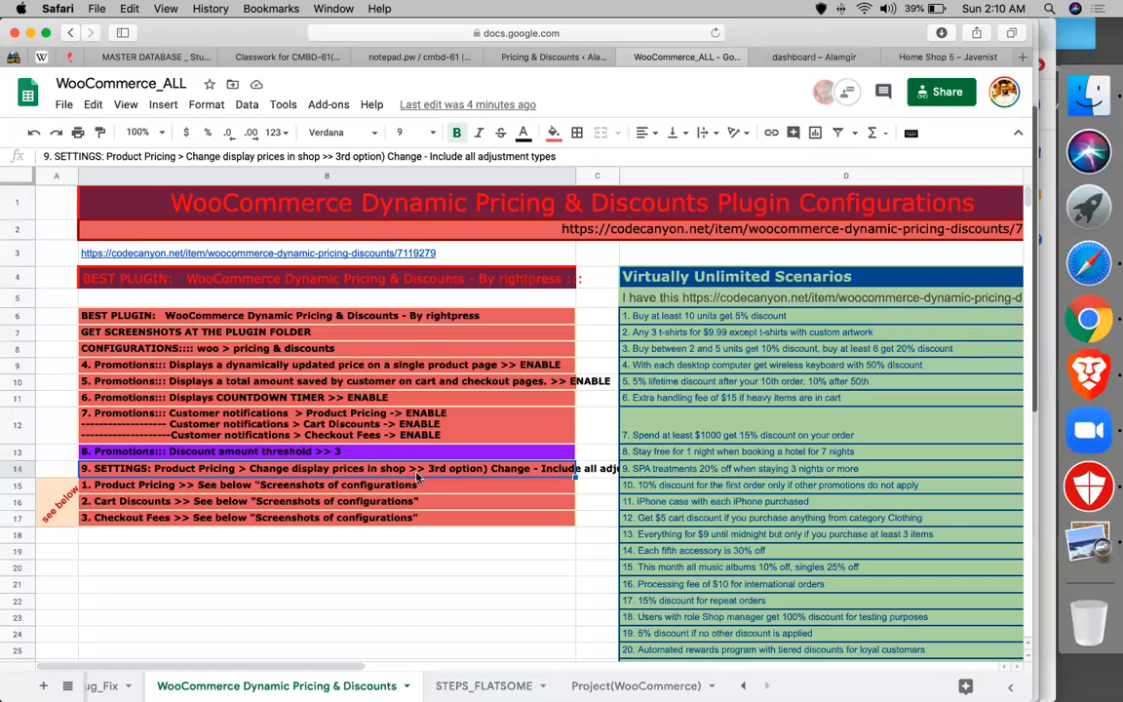
left_click(546, 57)
left_click(430, 335)
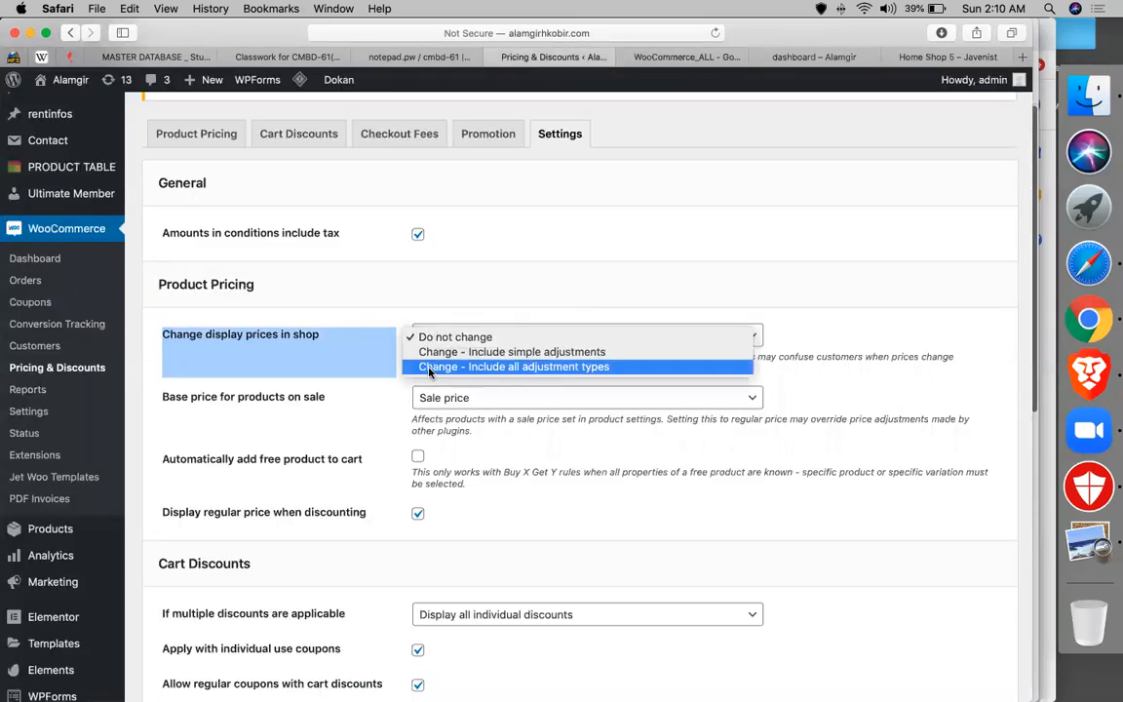
left_click(430, 367)
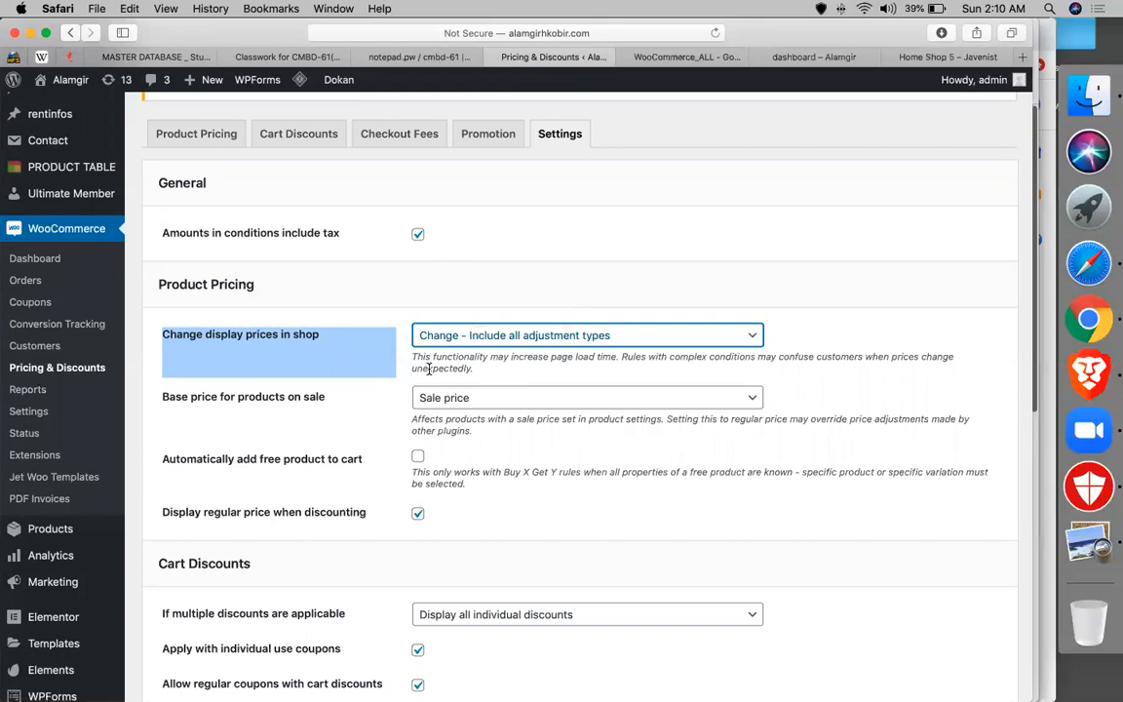
scroll(428, 368, "down", 10)
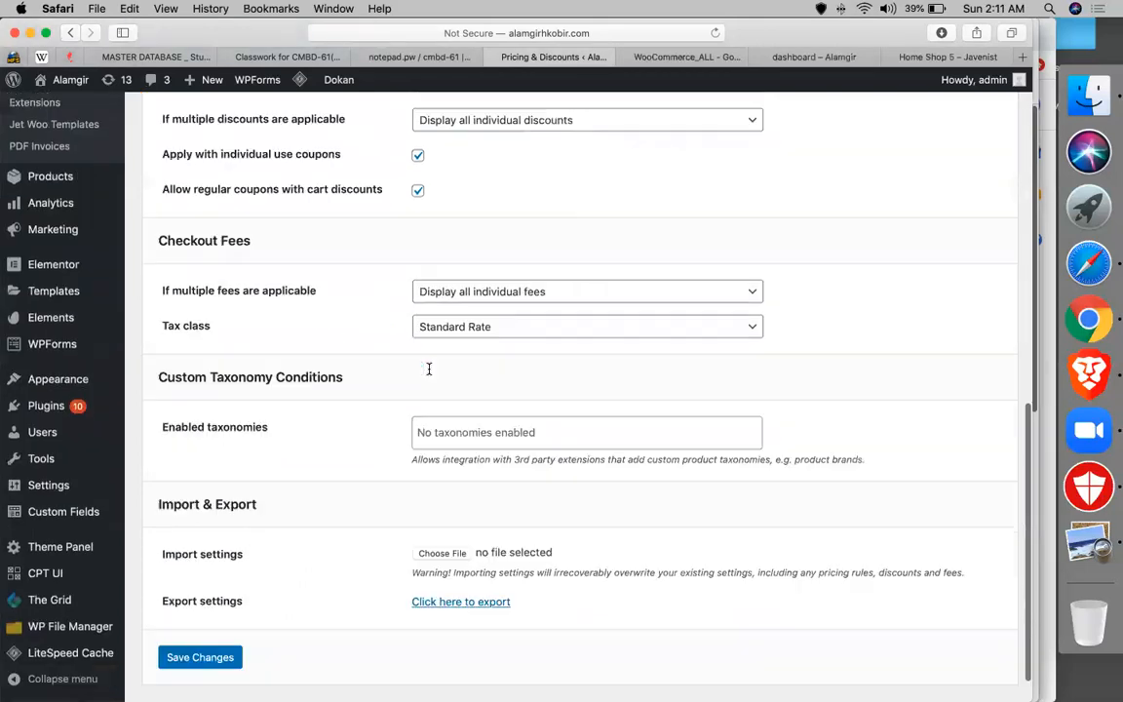
left_click(217, 623)
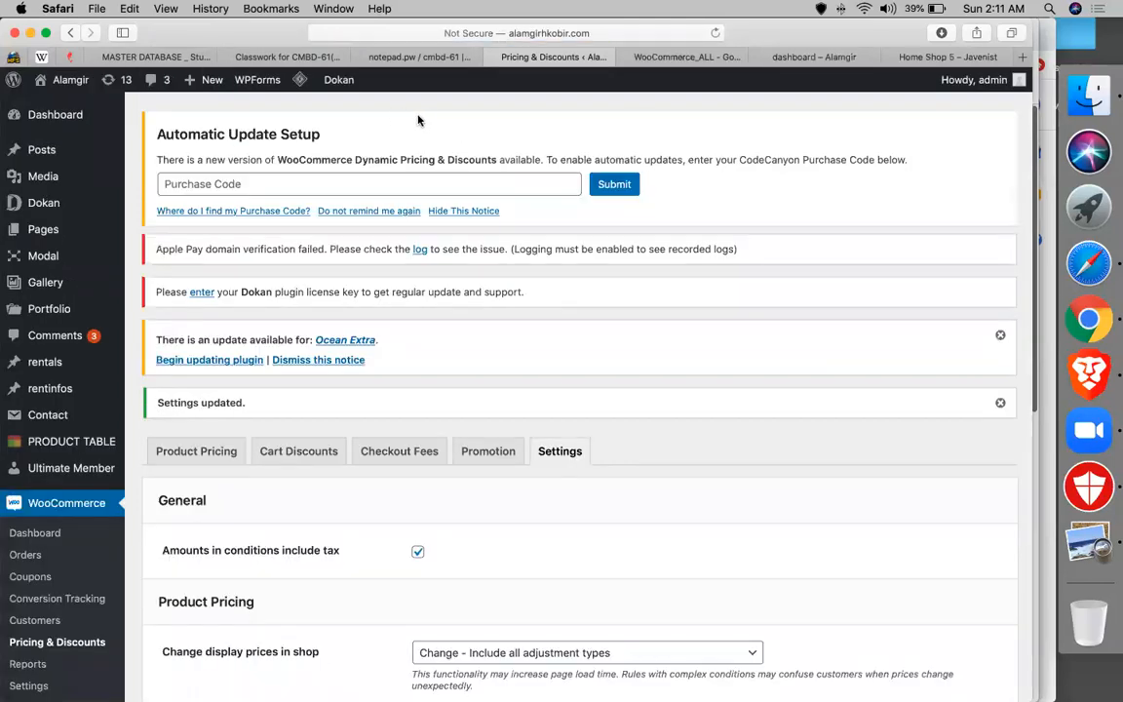
- Scroll the WooCommerce_ALL sheet to row 29 and select the 'Buy 2 - Get 1 - 50% off' header
left_click(644, 57)
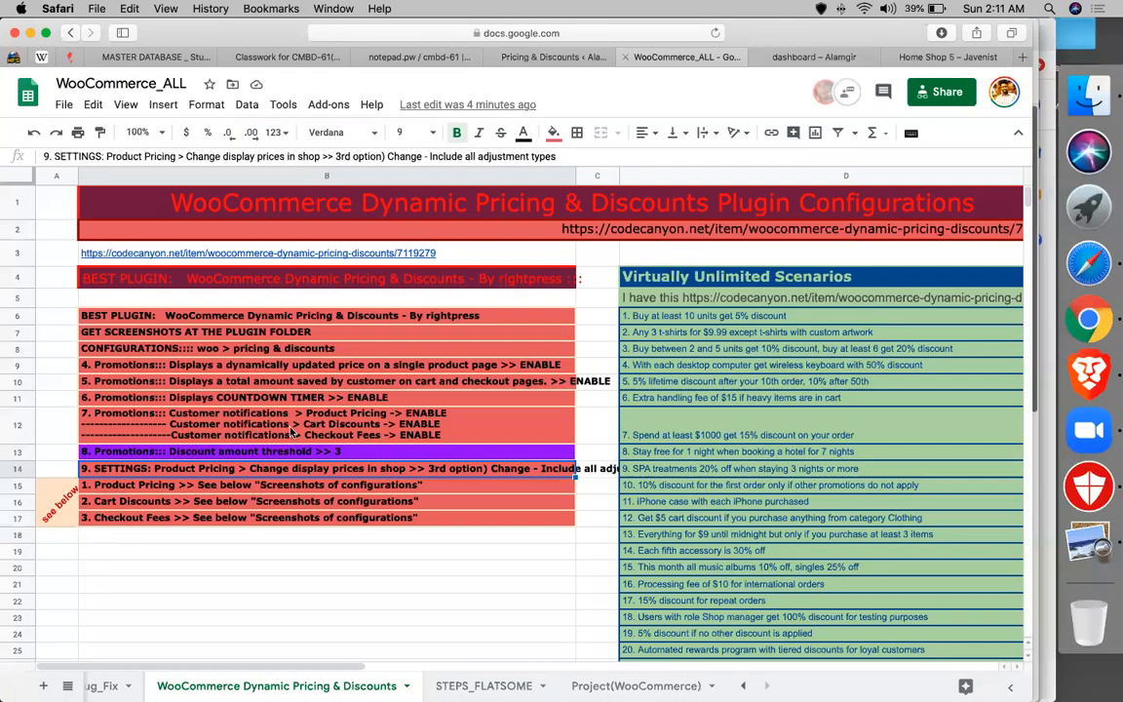
scroll(290, 431, "down", 10)
scroll(290, 431, "up", 2)
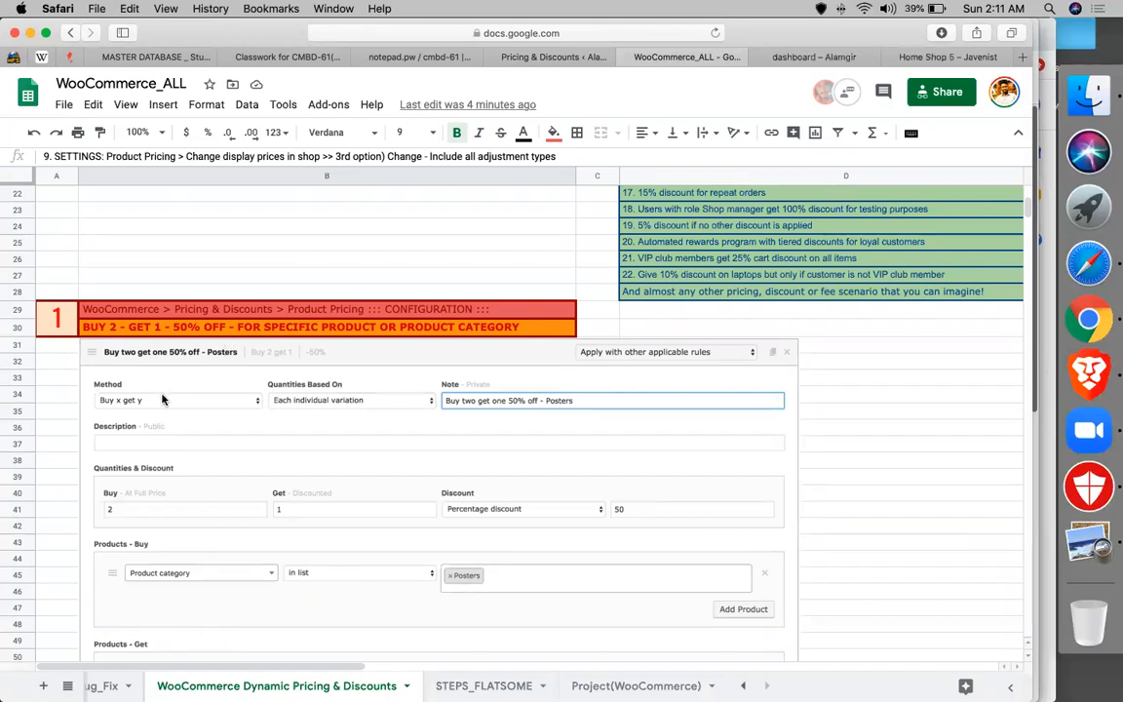
scroll(163, 399, "down", 2)
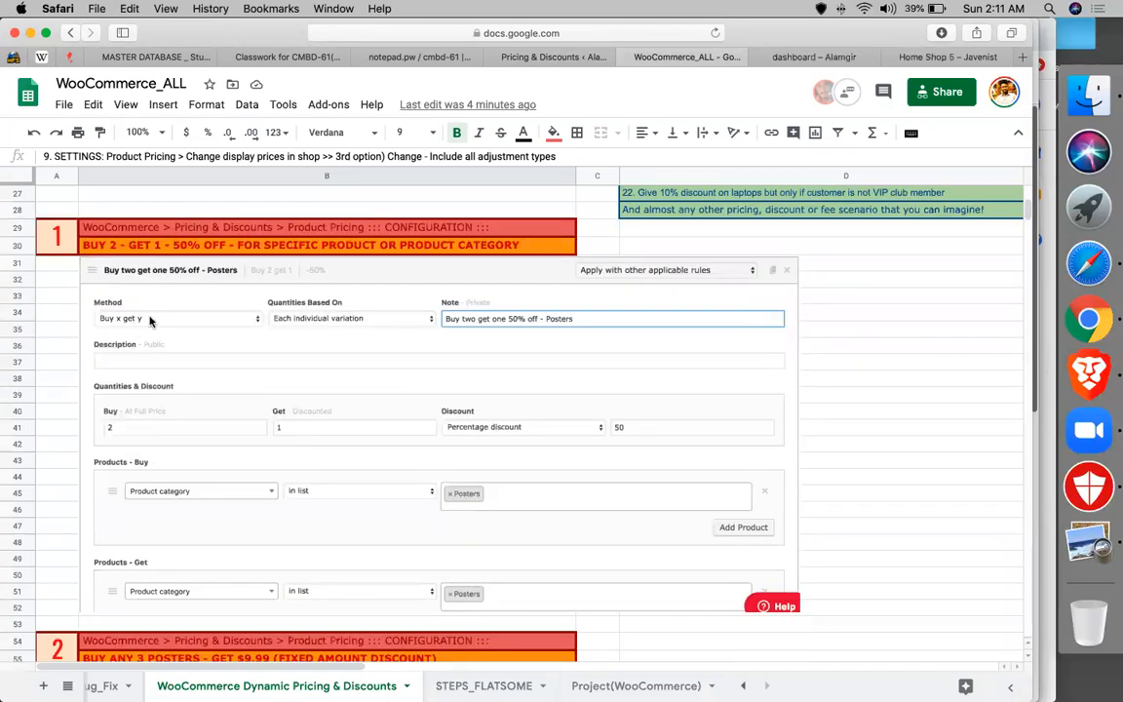
left_click(155, 226)
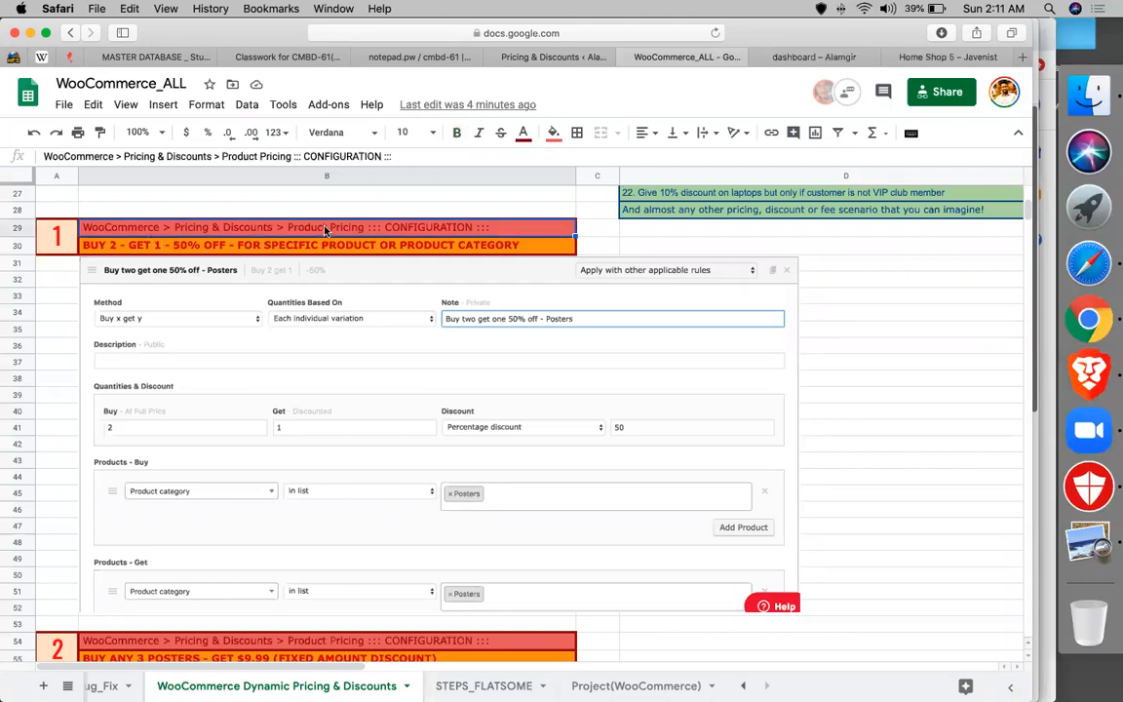
- Go to the Product Pricing section and add a new pricing rule
left_click(541, 56)
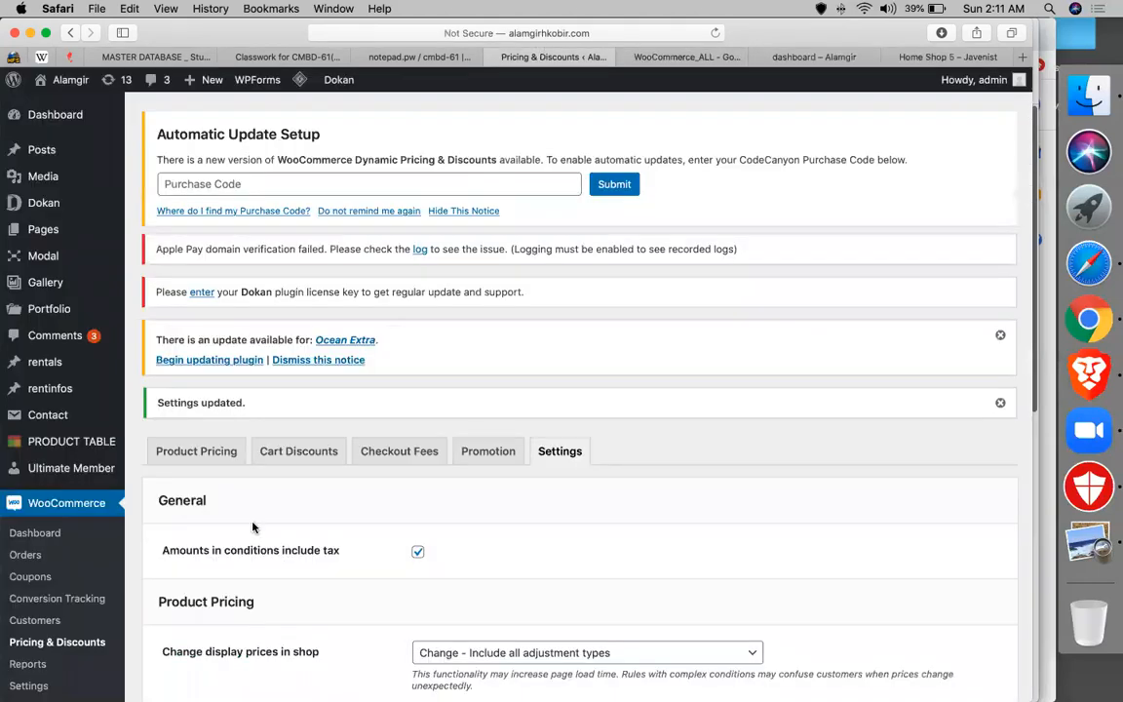
scroll(252, 527, "down", 3)
left_click(171, 313)
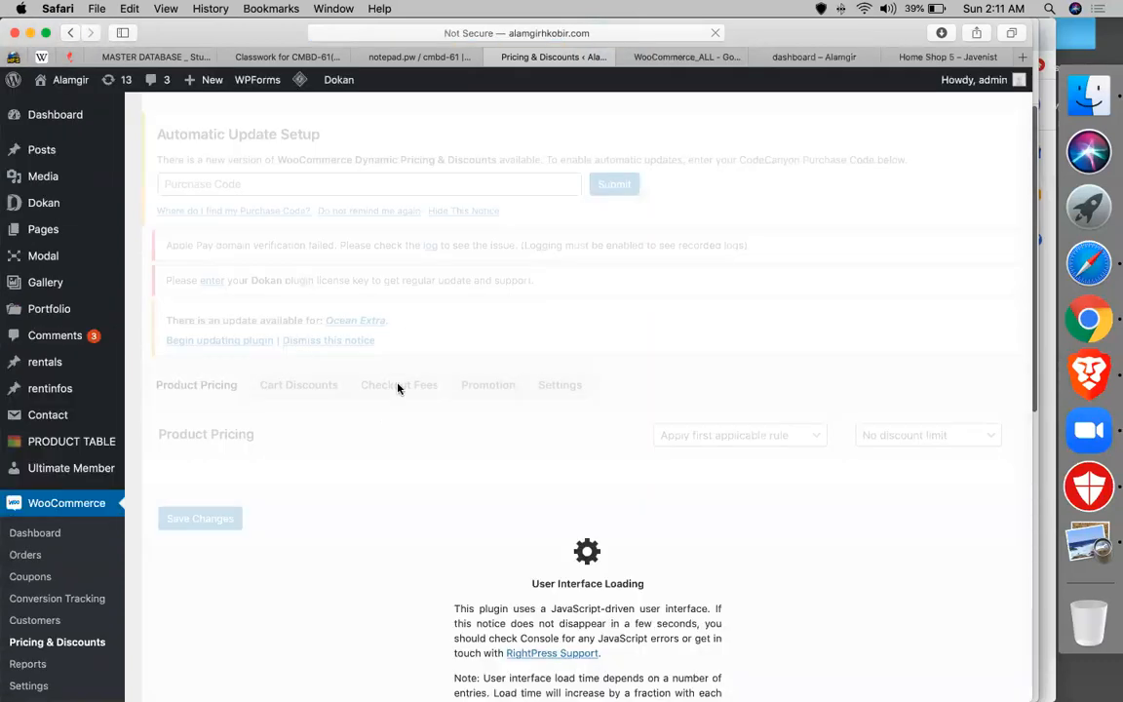
scroll(501, 486, "down", 2)
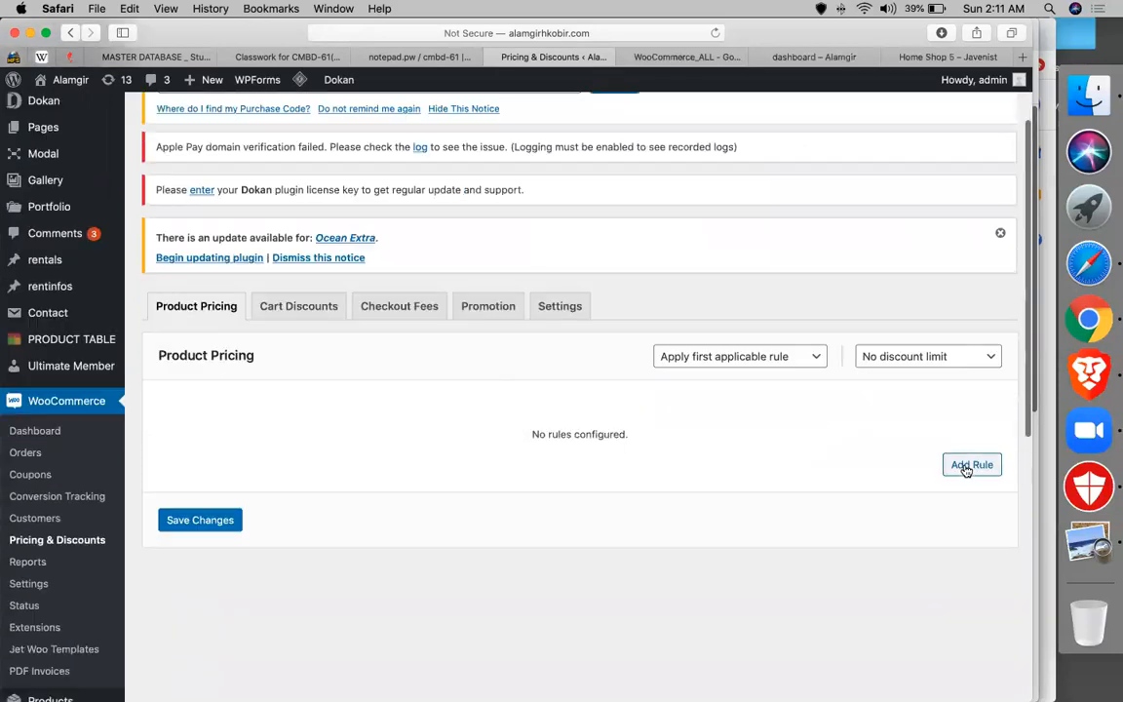
left_click(967, 466)
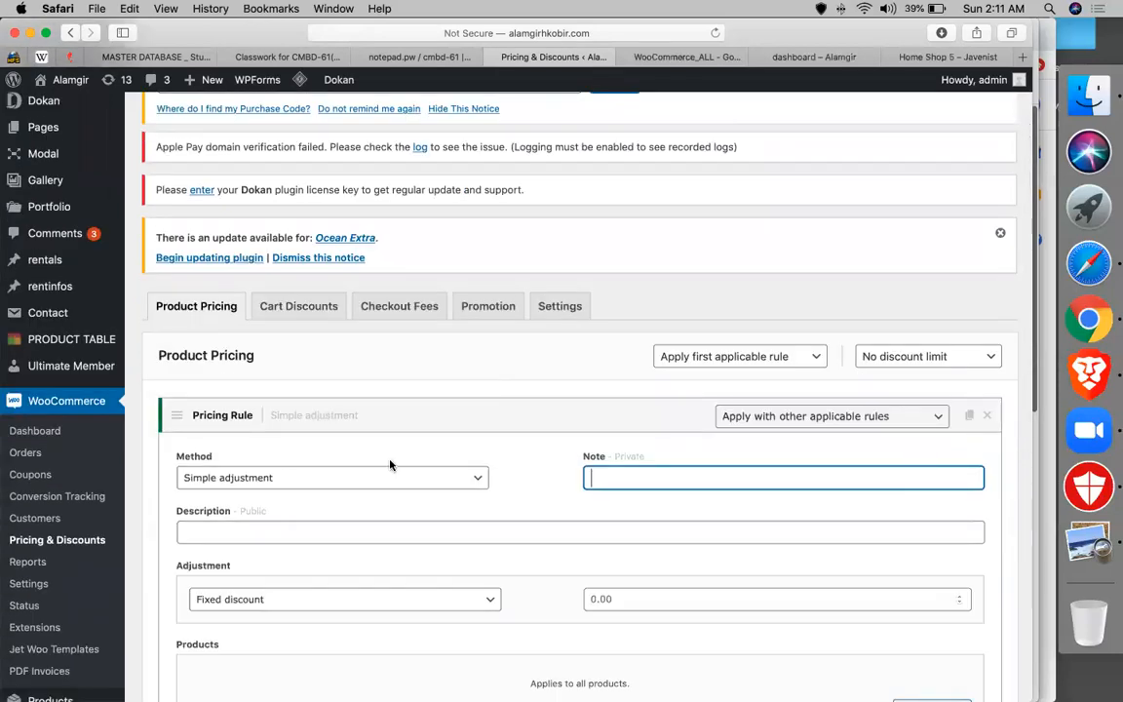
- Set the rule method to 'Buy x get x' and add a product condition
left_click(286, 479)
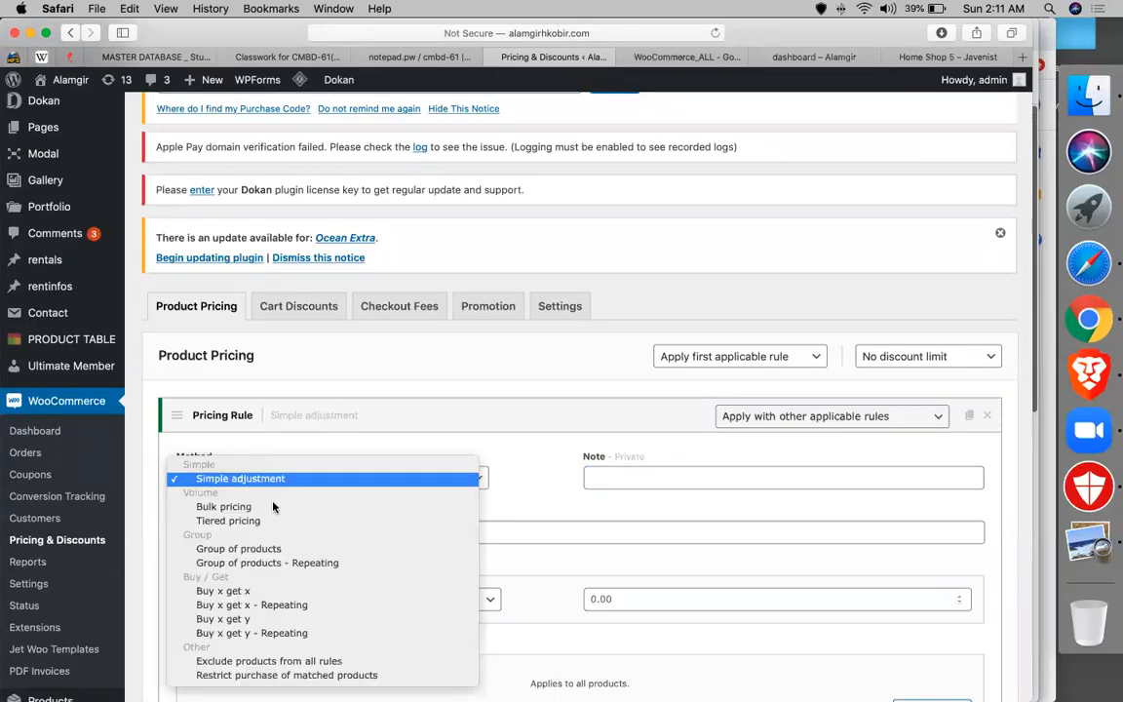
left_click(256, 592)
scroll(380, 536, "down", 3)
left_click(300, 351)
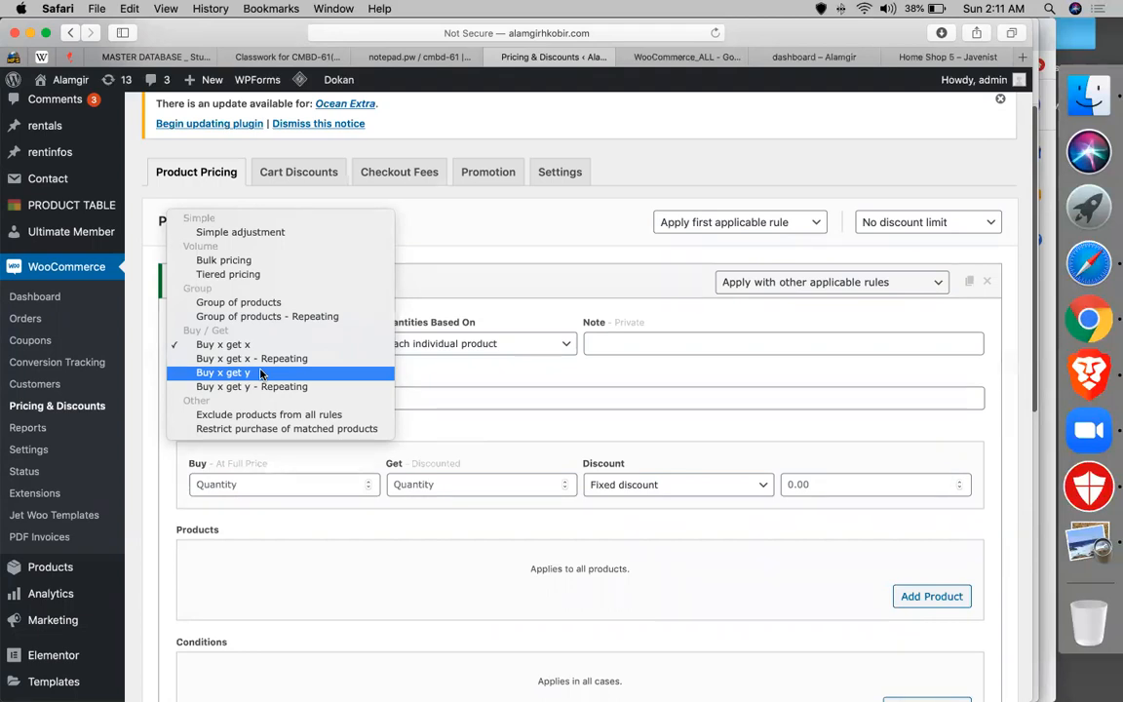
left_click(219, 344)
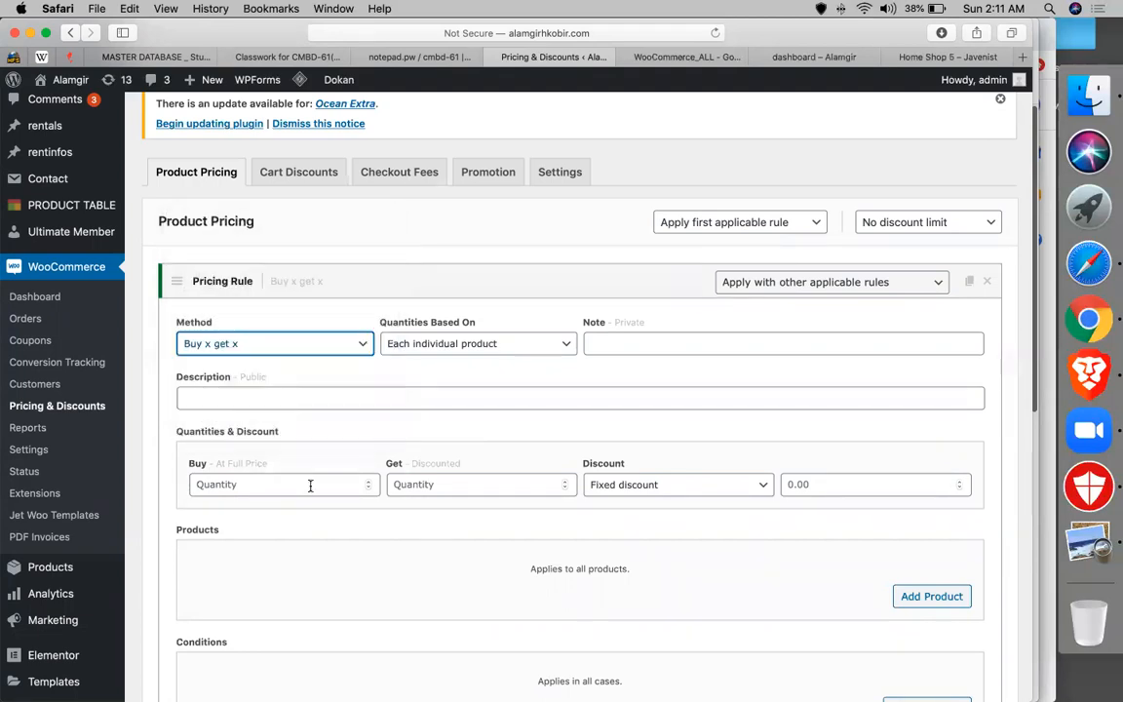
scroll(303, 453, "down", 1)
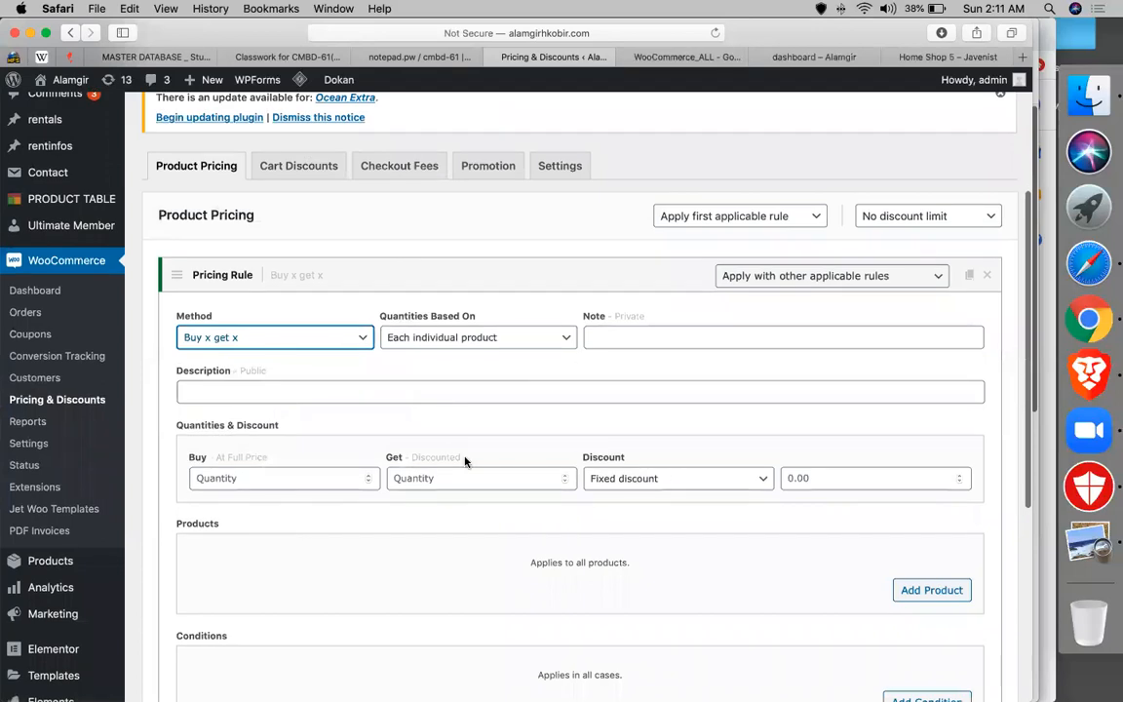
scroll(465, 461, "down", 5)
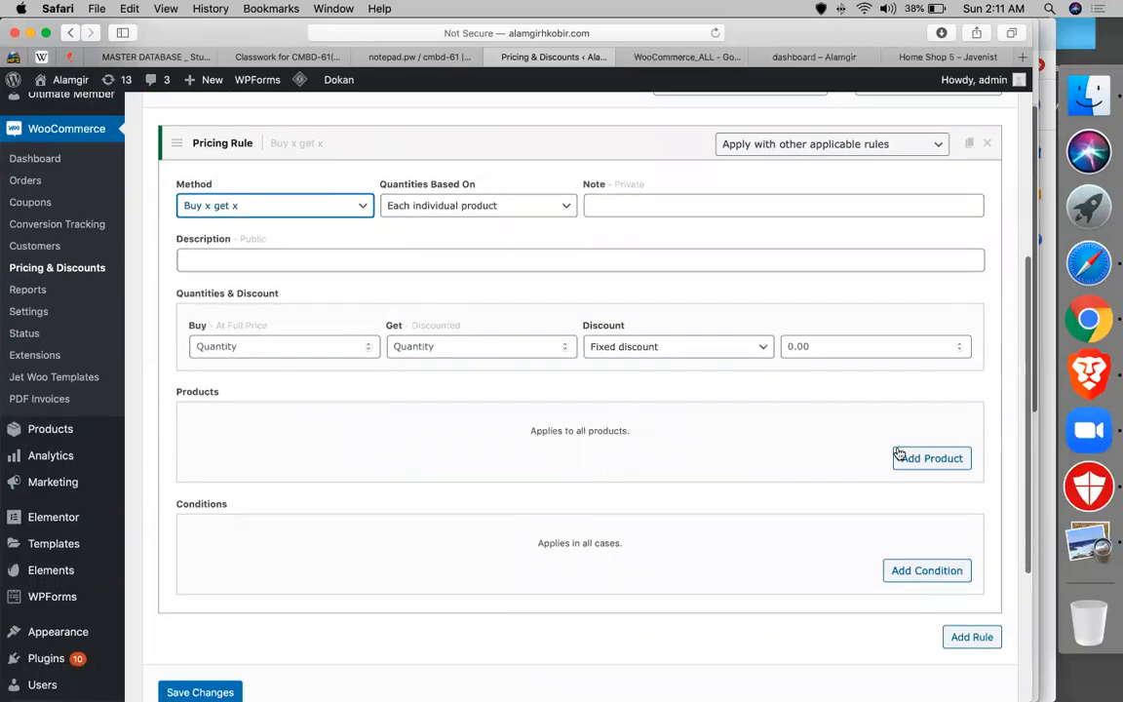
left_click(898, 454)
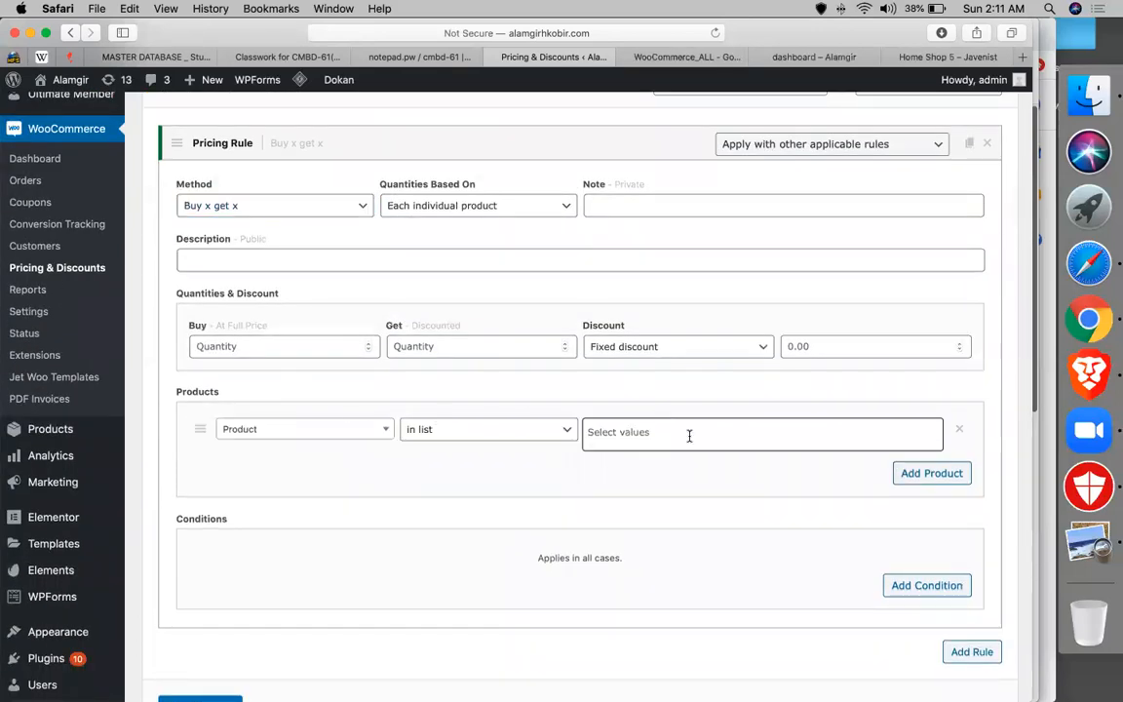
- Search for and add the NO.ONEPAUL men's leather belt to the product condition
left_click(688, 435)
type("a")
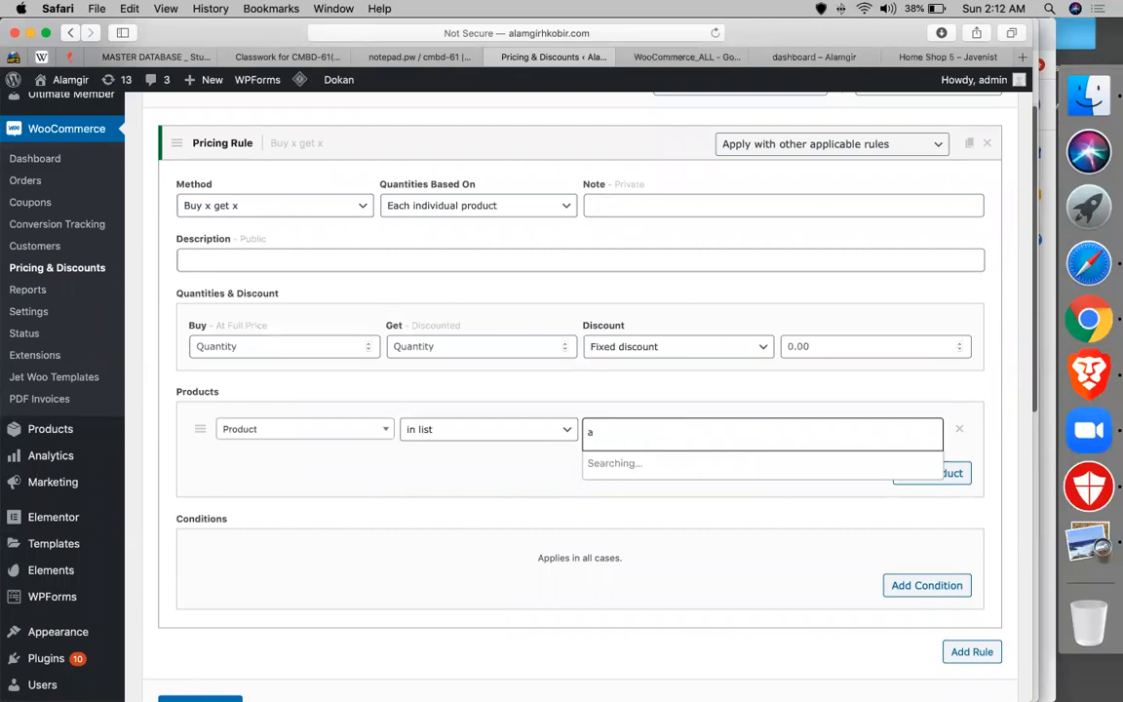
key("BackSpace")
type("s")
key("BackSpace")
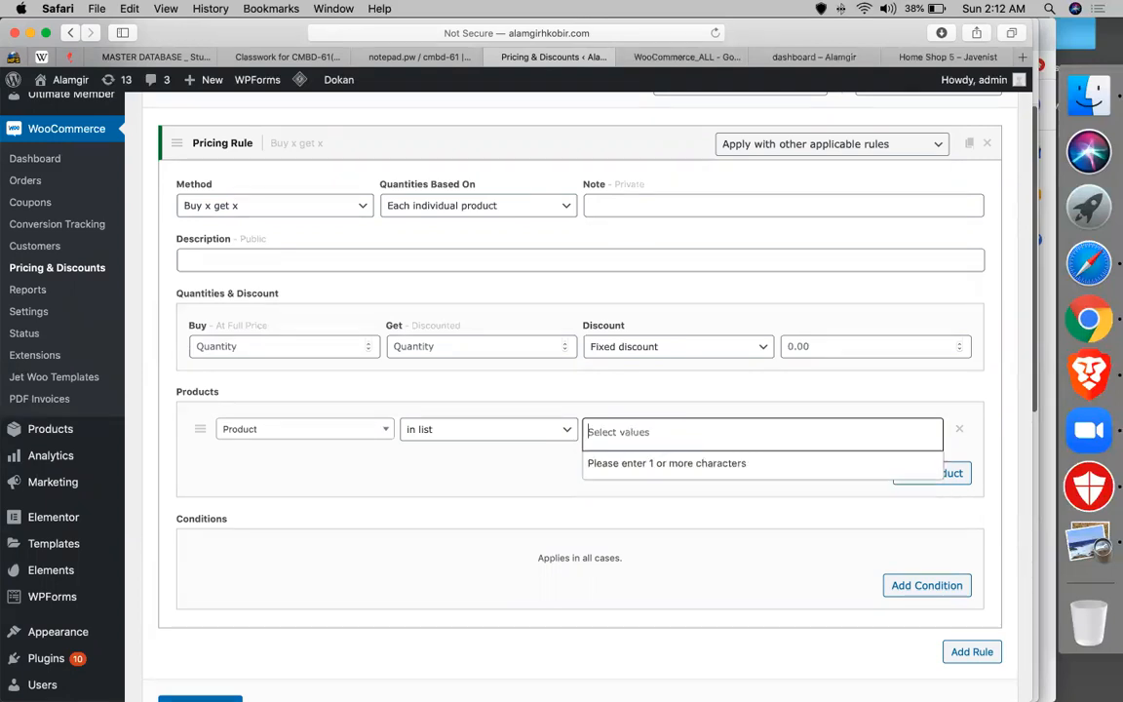
type("s")
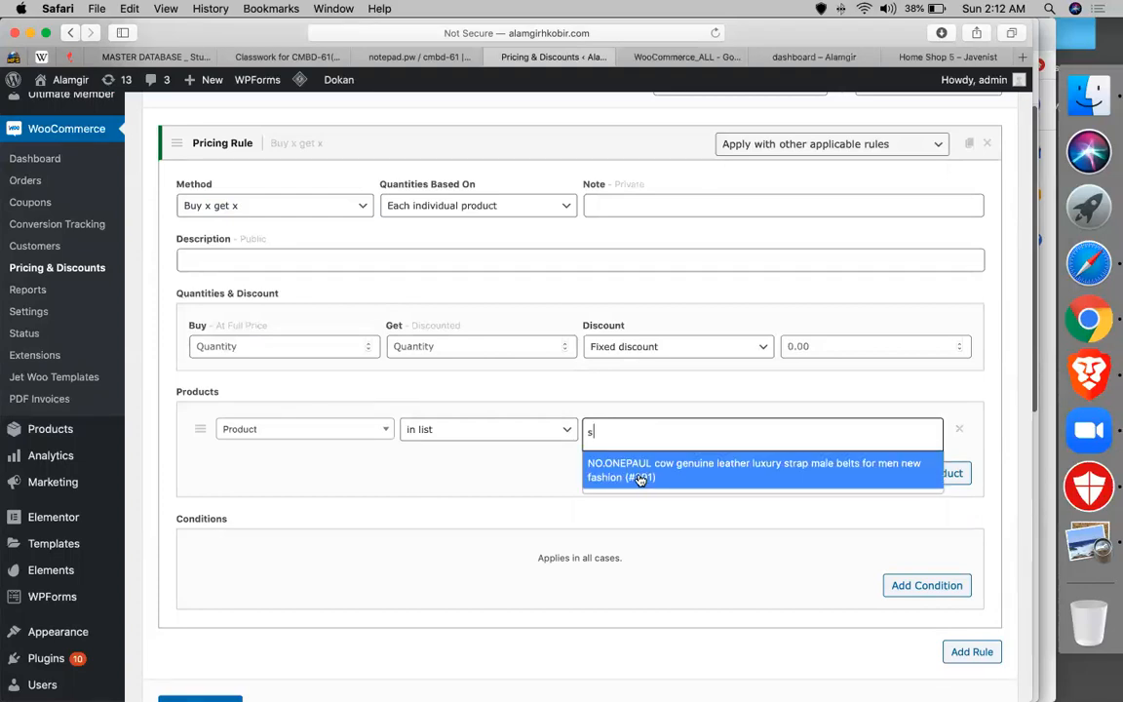
left_click(640, 476)
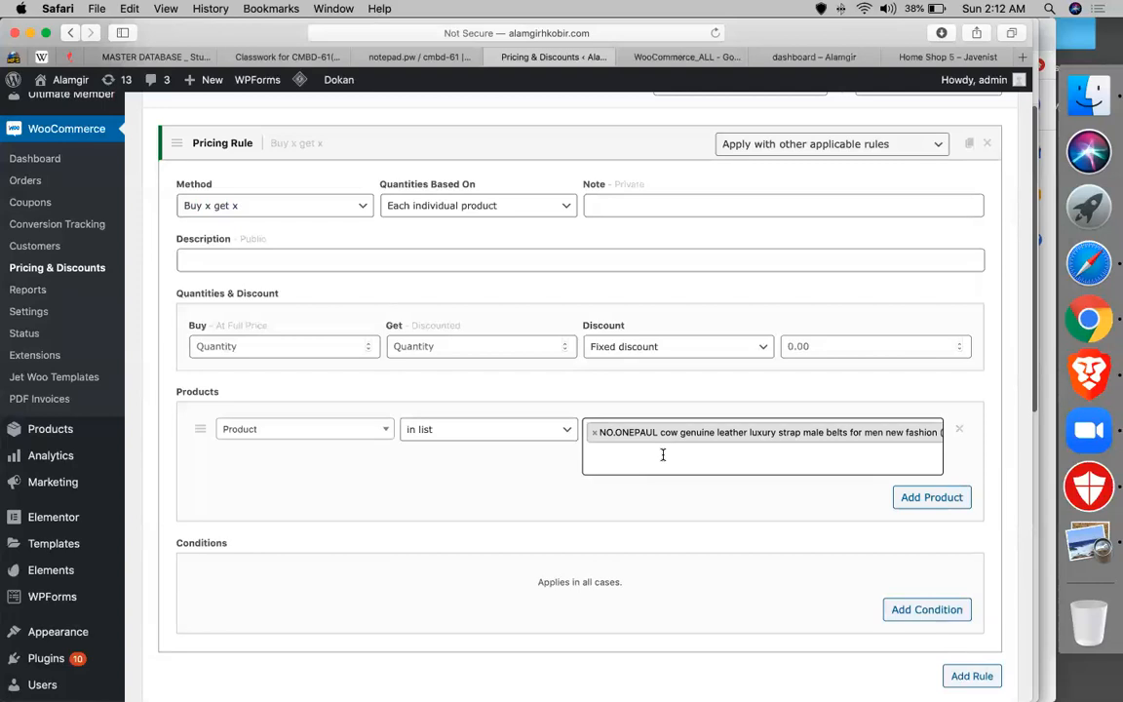
- Set Buy 2, Get 1, with a Percentage discount of 100
left_click(310, 348)
type("2")
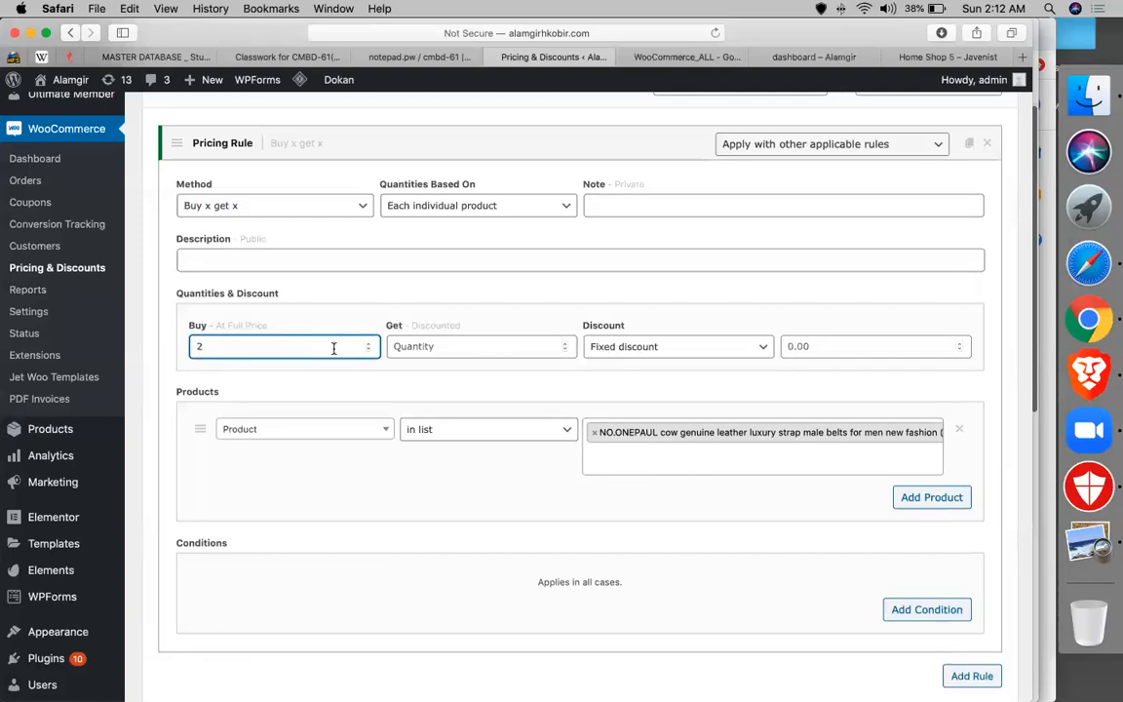
left_click(475, 339)
type("1")
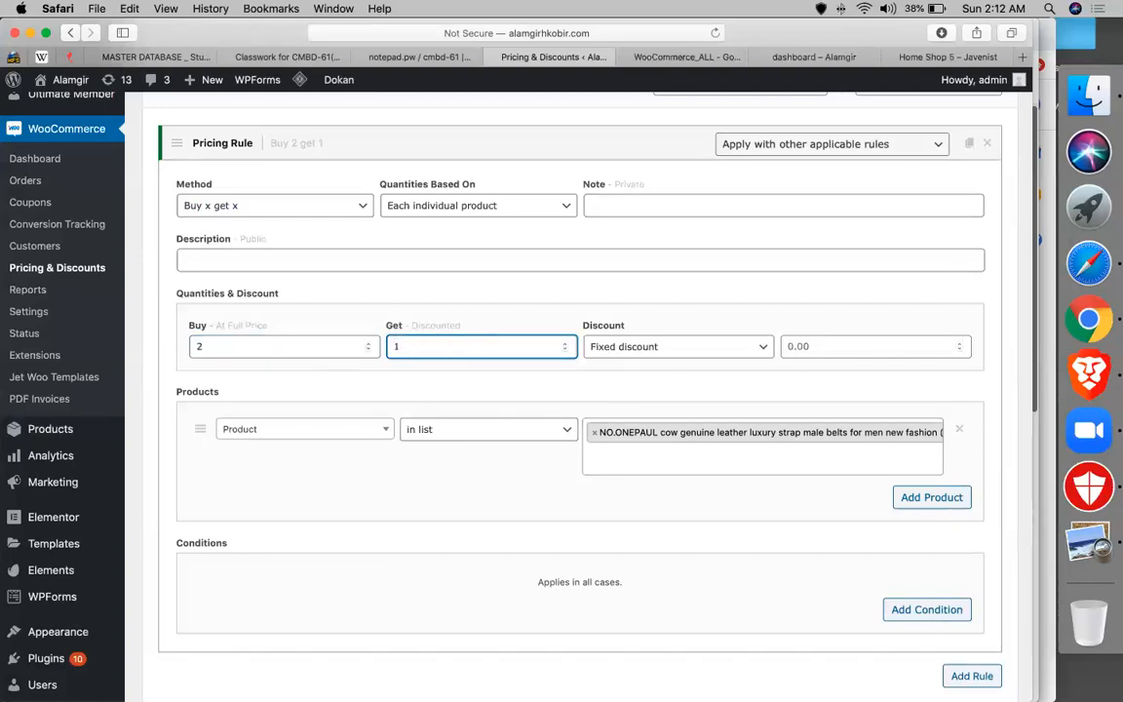
left_click(623, 345)
left_click(682, 361)
left_click(867, 347)
type("50")
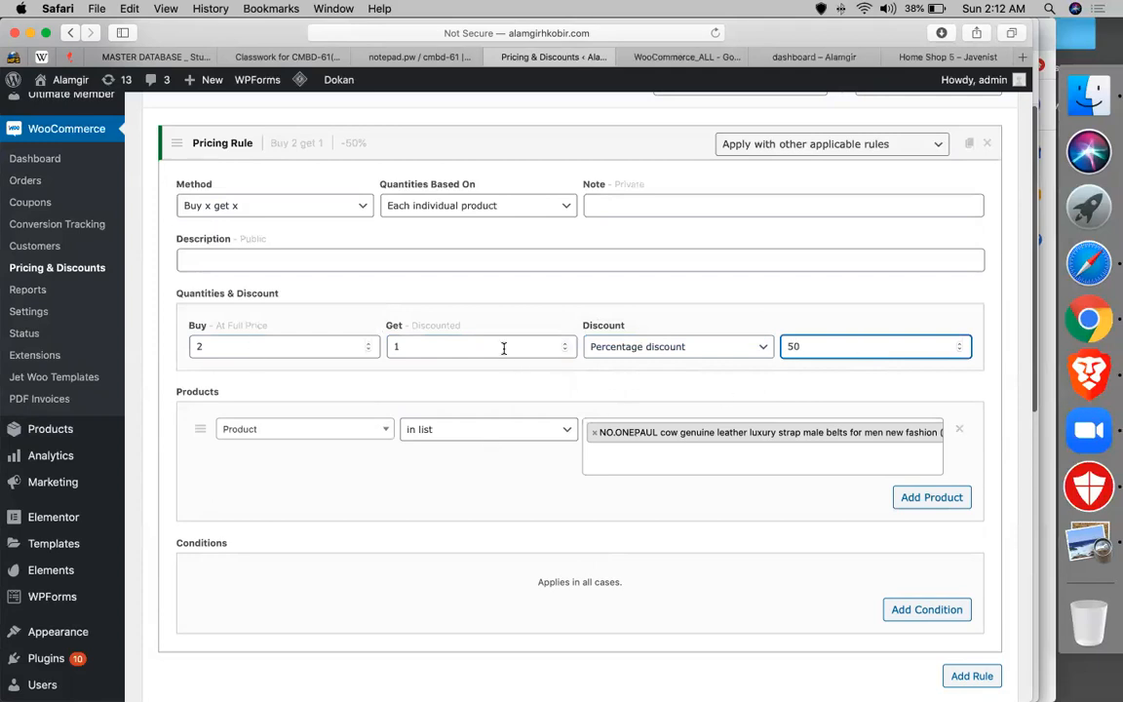
double_click(848, 347)
type("100")
scroll(696, 407, "down", 3)
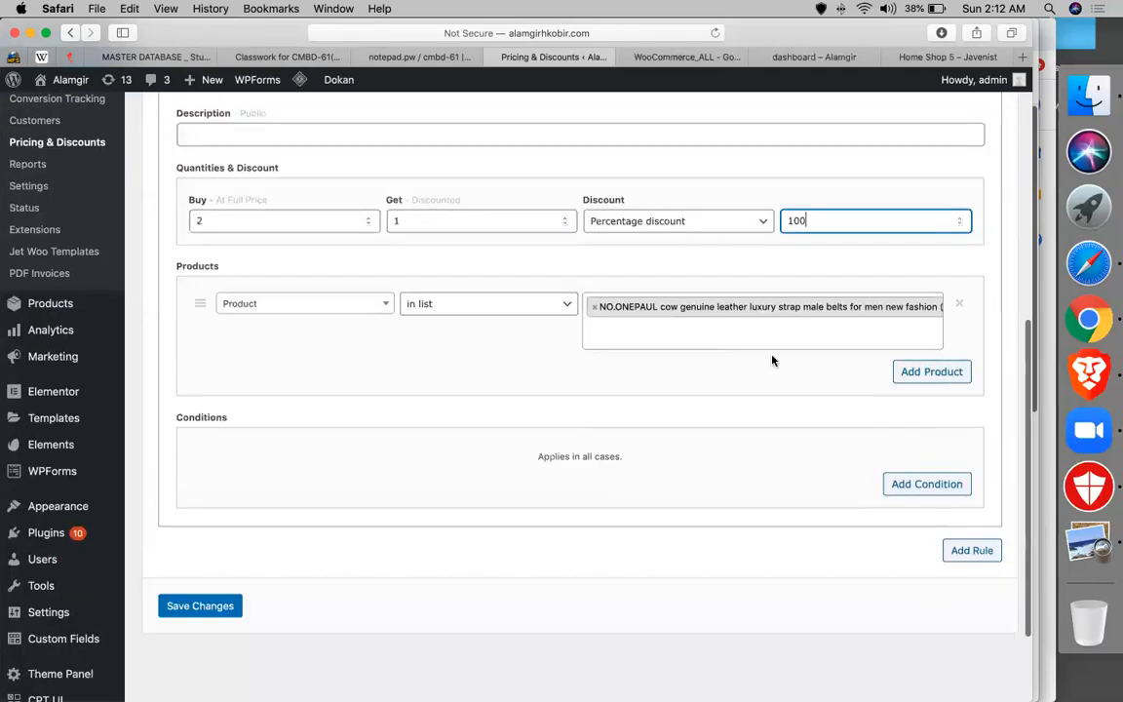
scroll(694, 390, "up", 5)
- Enter 'one poul - buy 2 get 1 free' as the rule's note and paste it into the description
left_click(684, 295)
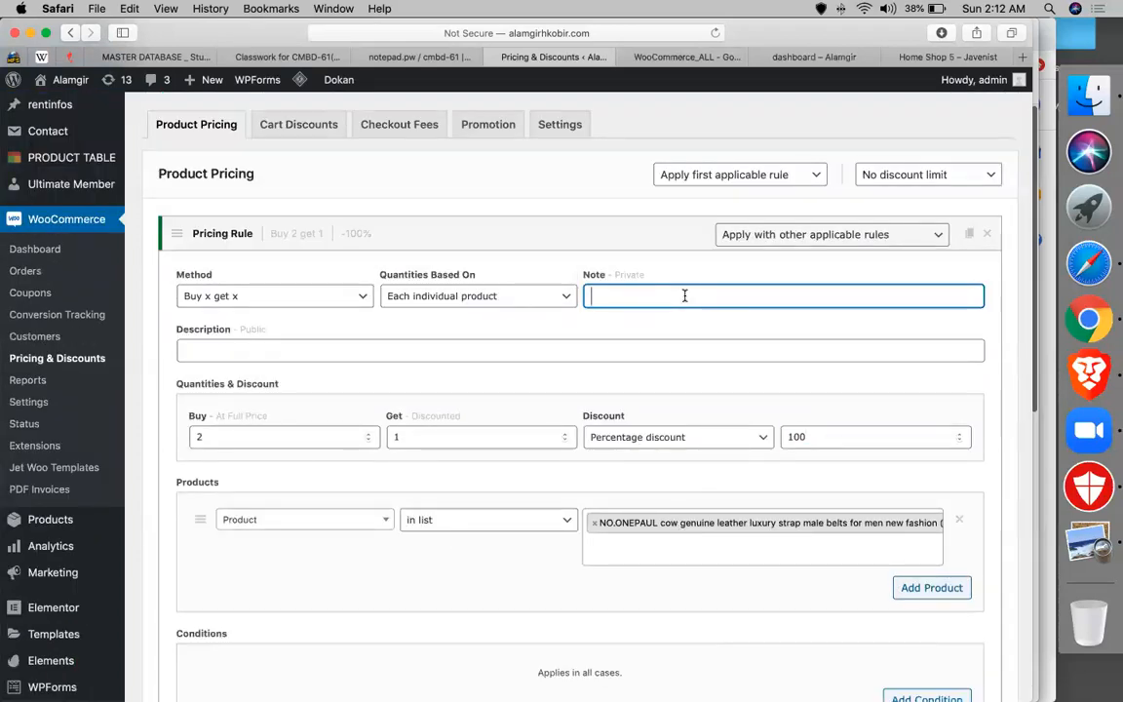
type("one")
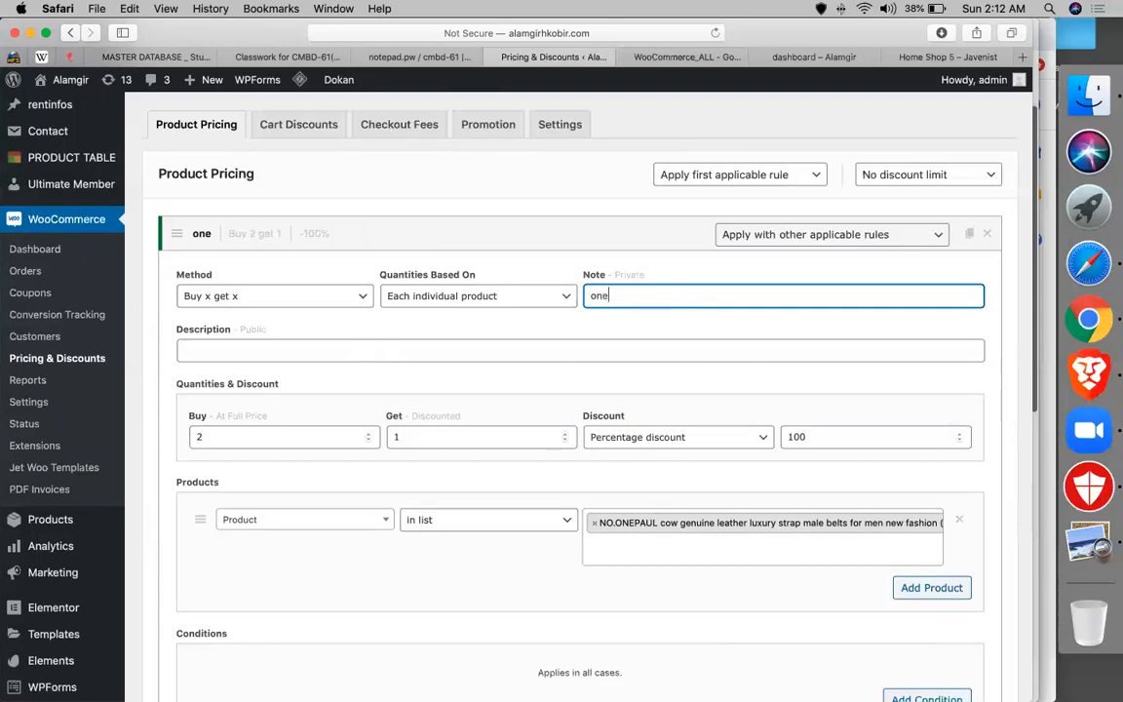
type(" pou")
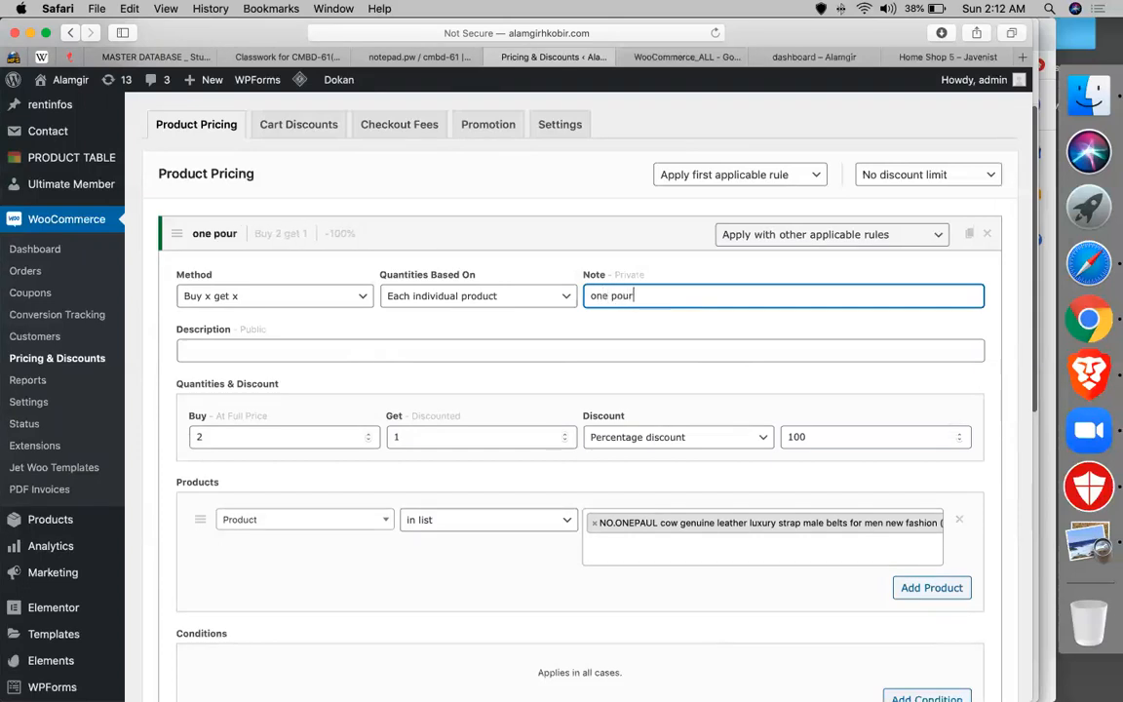
type("l - ")
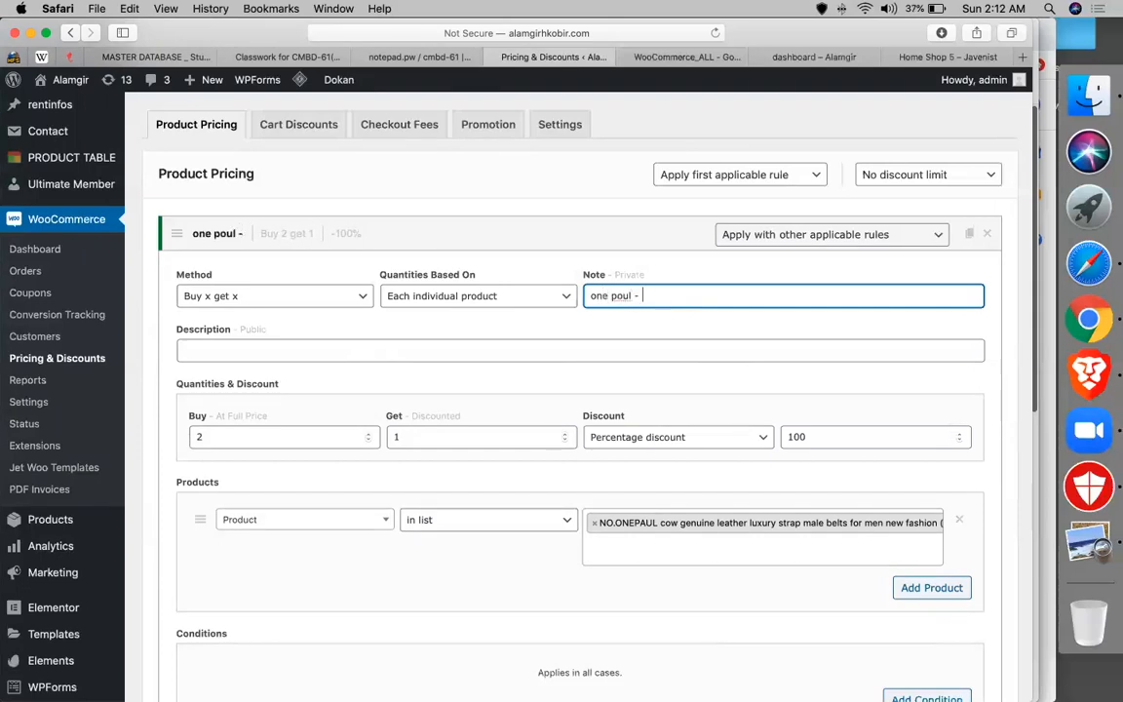
type("buy 2 ge")
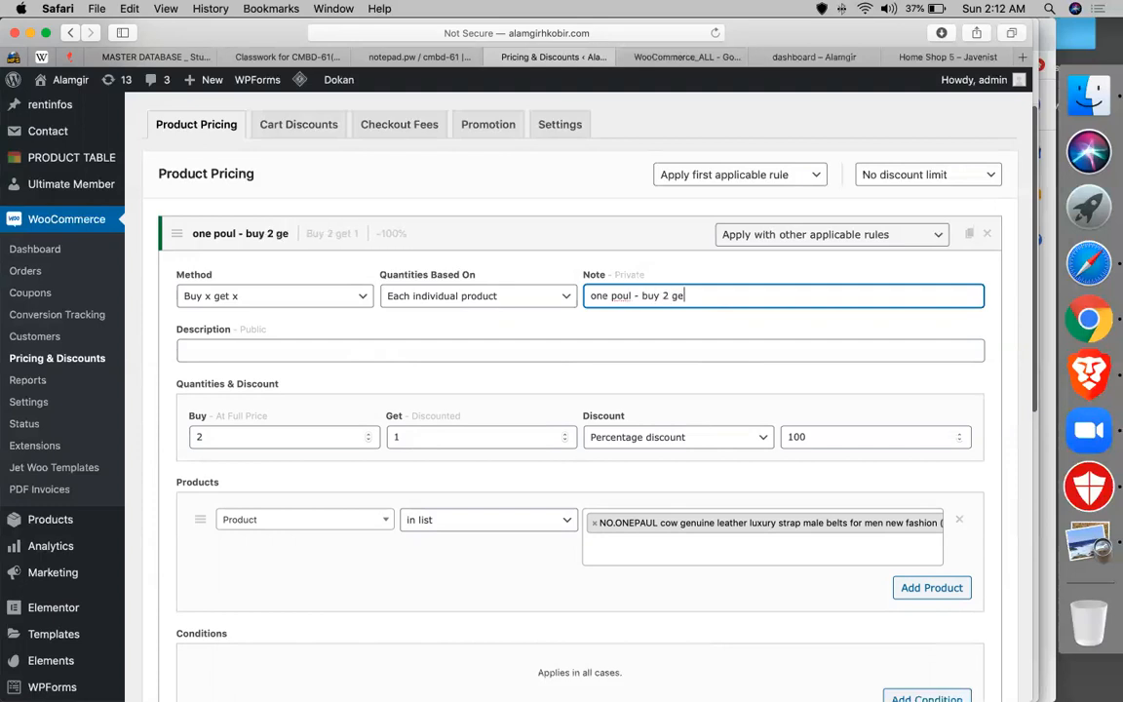
type("t 1 free")
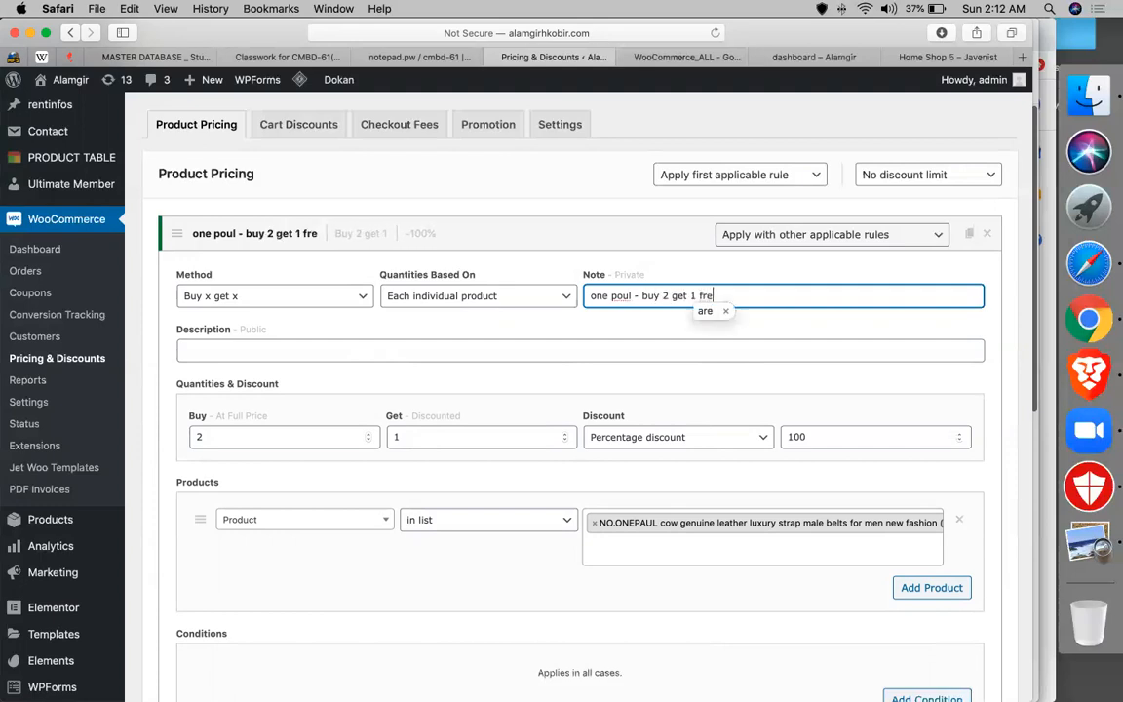
left_click(198, 348)
type("one poul - buy 2 get 1 free")
scroll(350, 390, "down", 5)
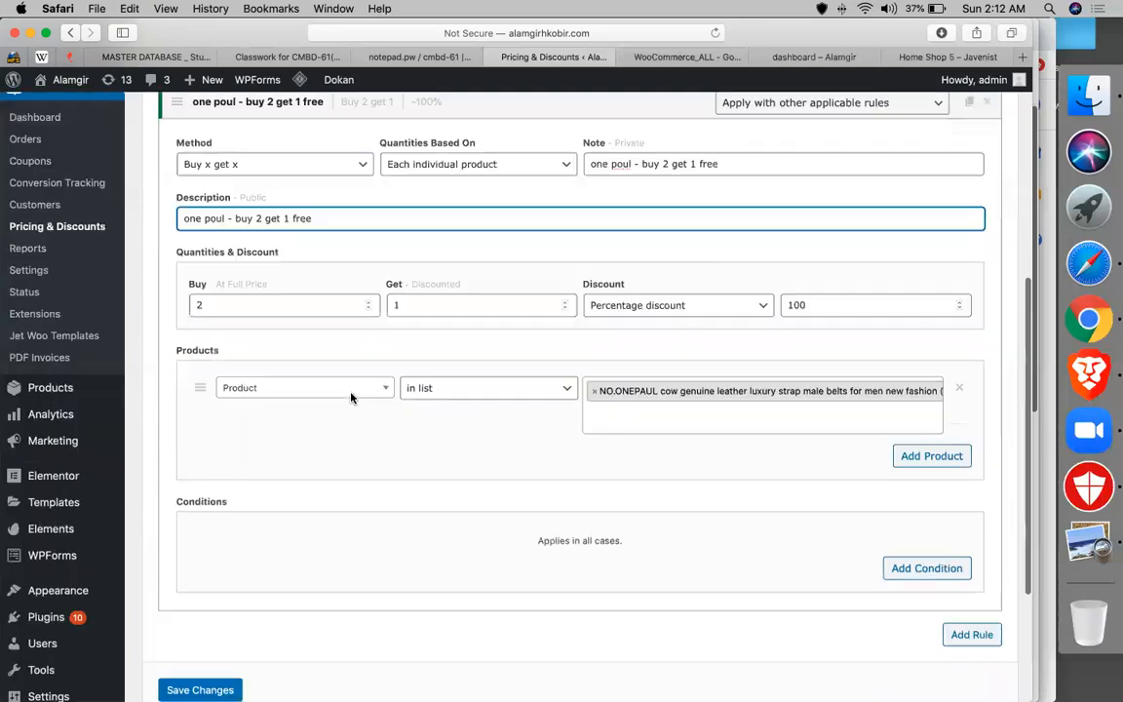
- Add date conditions: from 2020-07-12 and to 2020-07-31
left_click(909, 368)
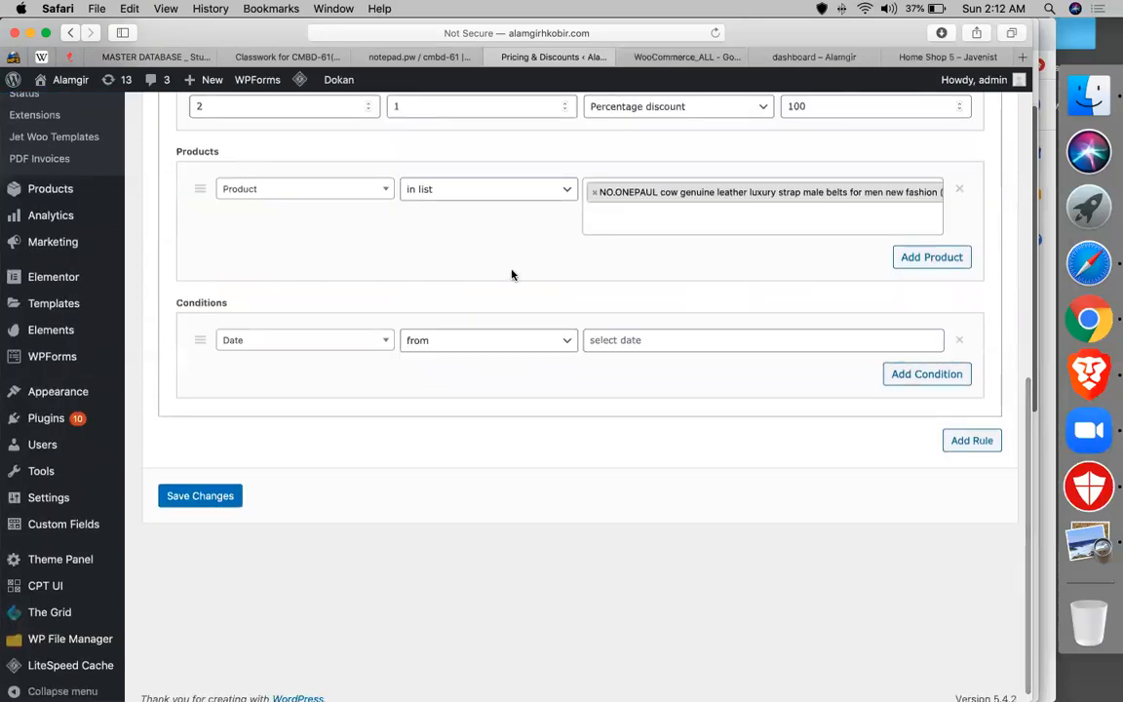
left_click(606, 343)
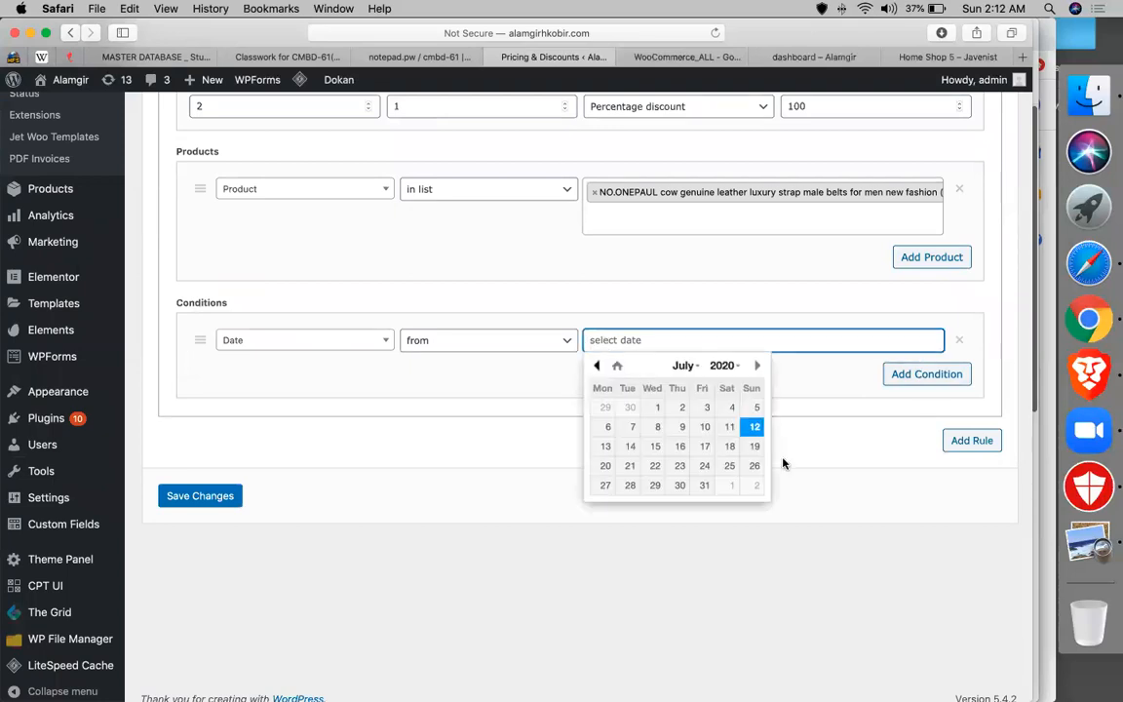
double_click(757, 428)
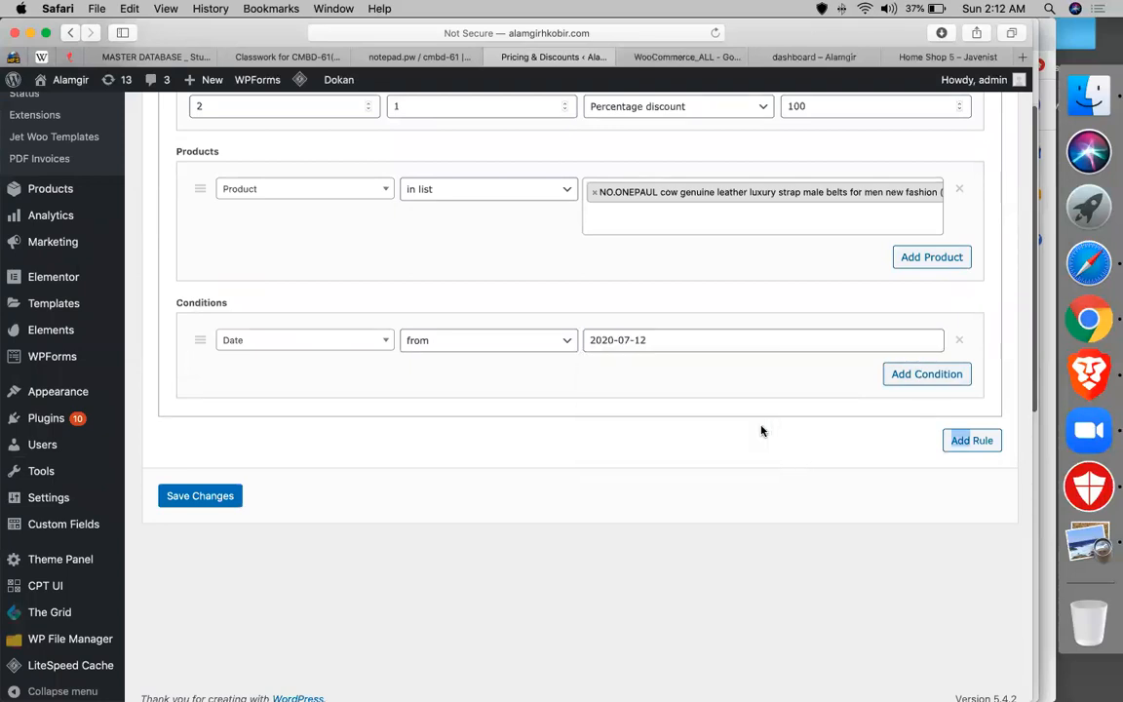
left_click(907, 377)
left_click(462, 378)
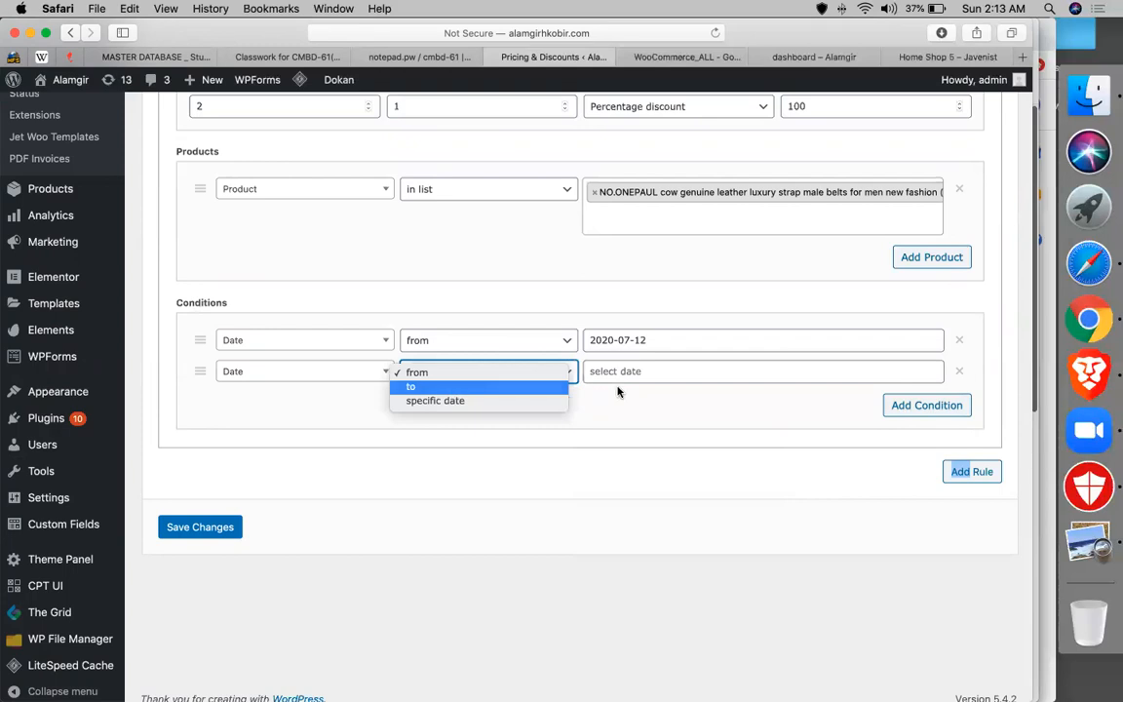
left_click(410, 385)
left_click(629, 370)
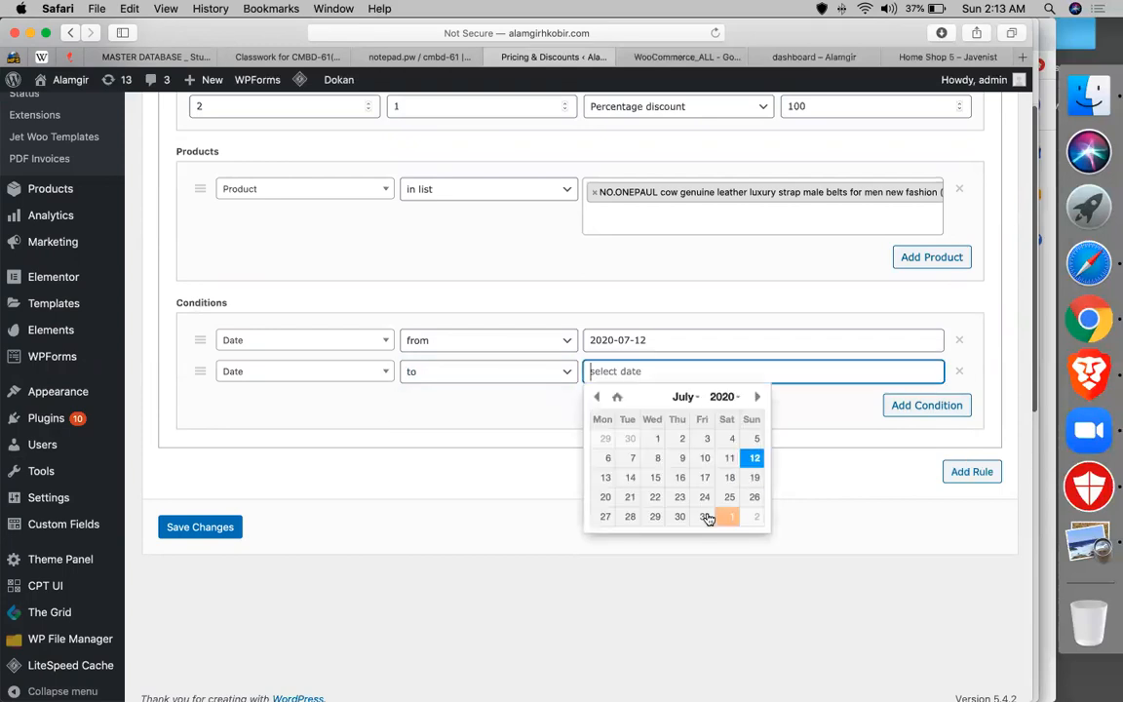
left_click(713, 517)
scroll(589, 467, "up", 3)
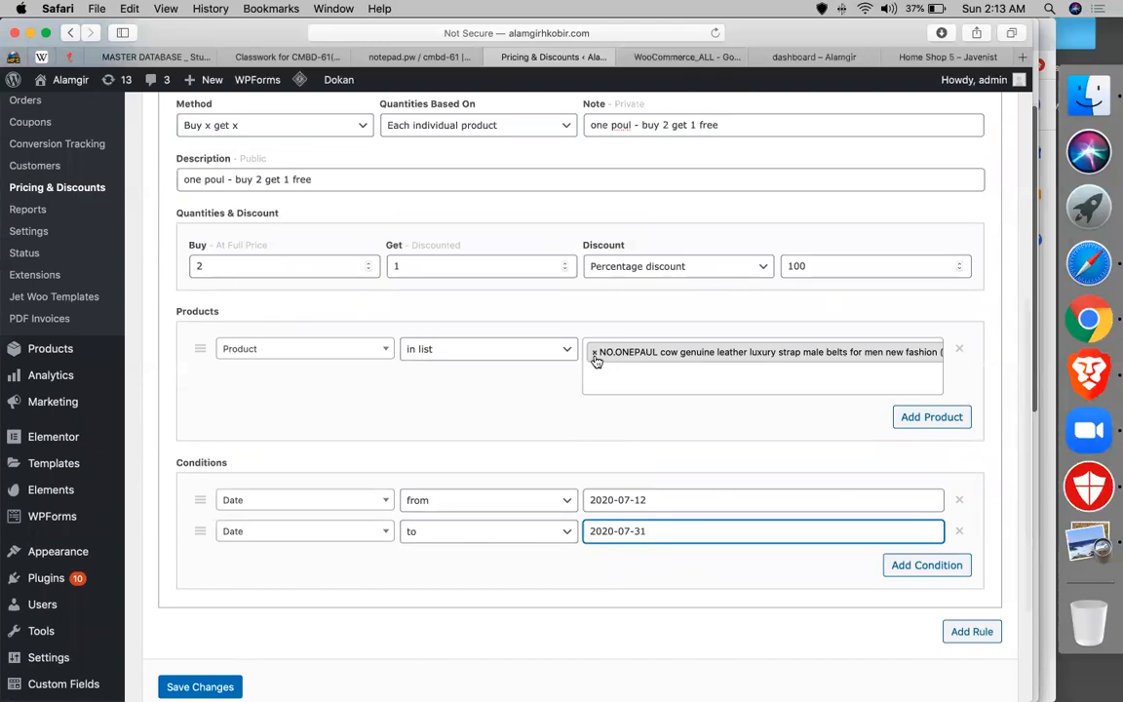
- Leave the product condition set to 'in list' after briefly switching it to 'not in list'
left_click(479, 349)
left_click(473, 366)
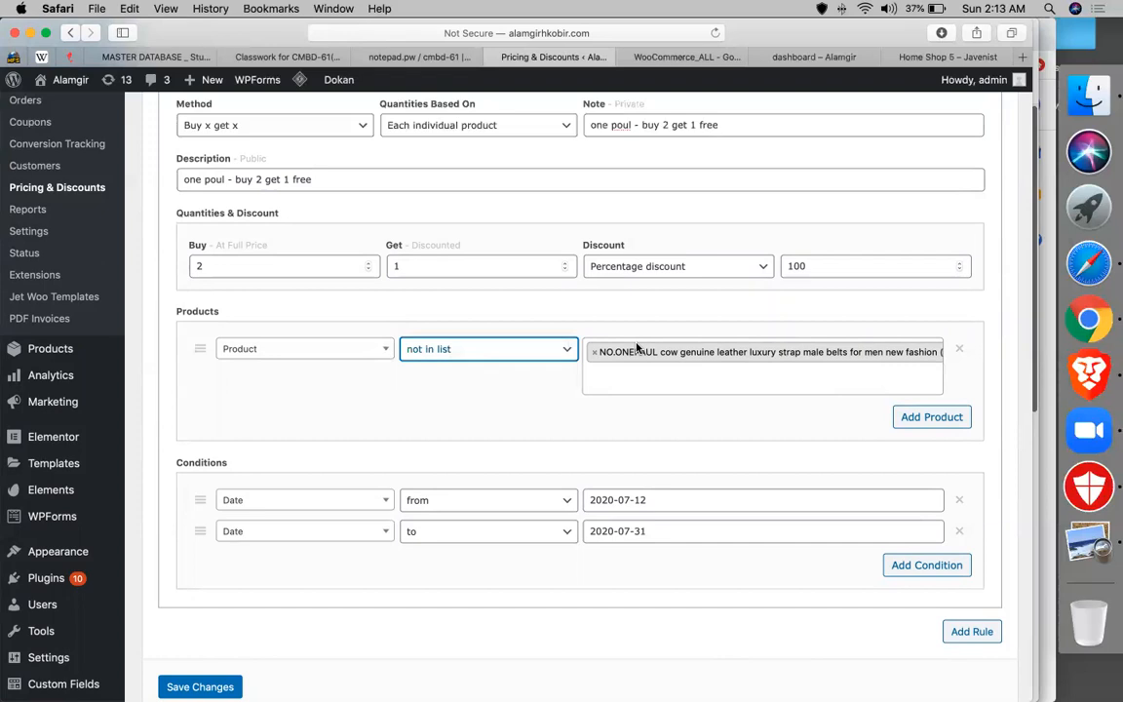
left_click(514, 349)
left_click(565, 335)
scroll(556, 474, "down", 3)
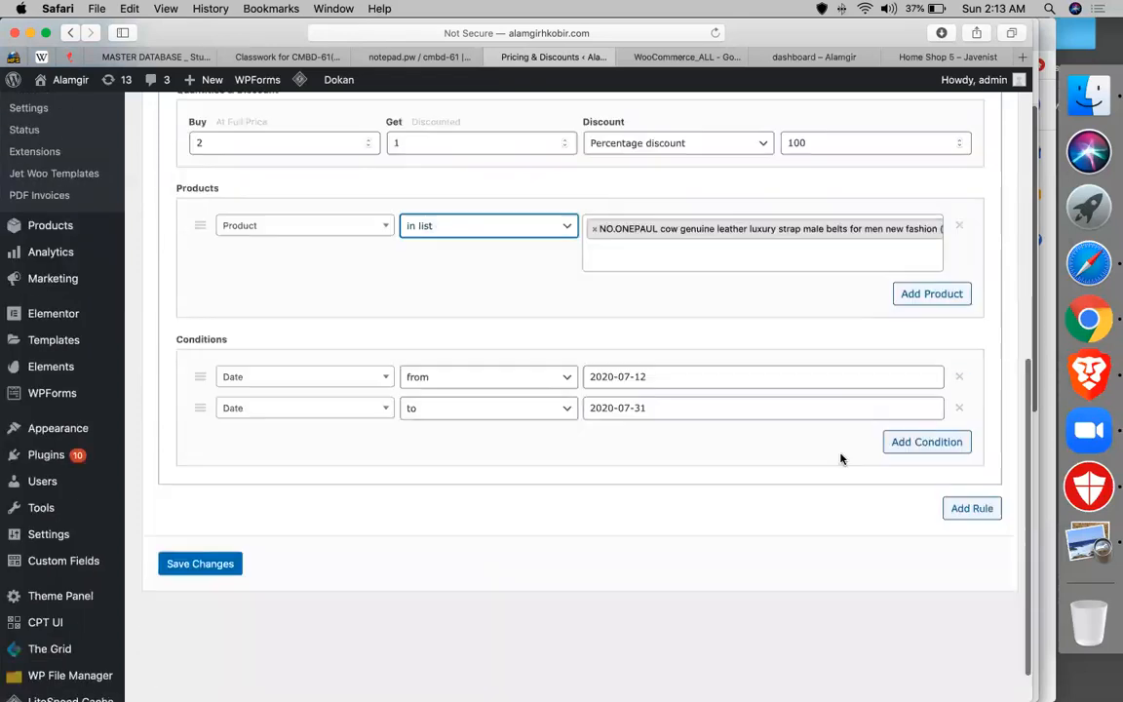
- Save the dated belt rule, collapse it to its summary row, and return to the WooCommerce_ALL sheet
left_click(198, 564)
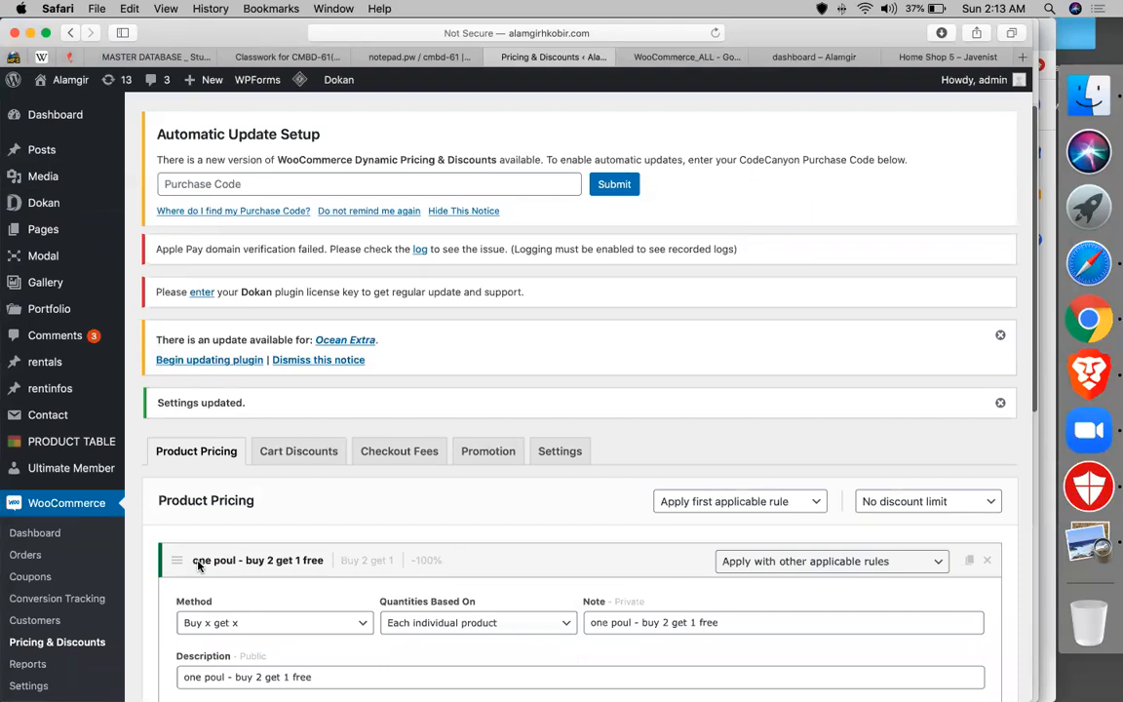
scroll(563, 445, "down", 5)
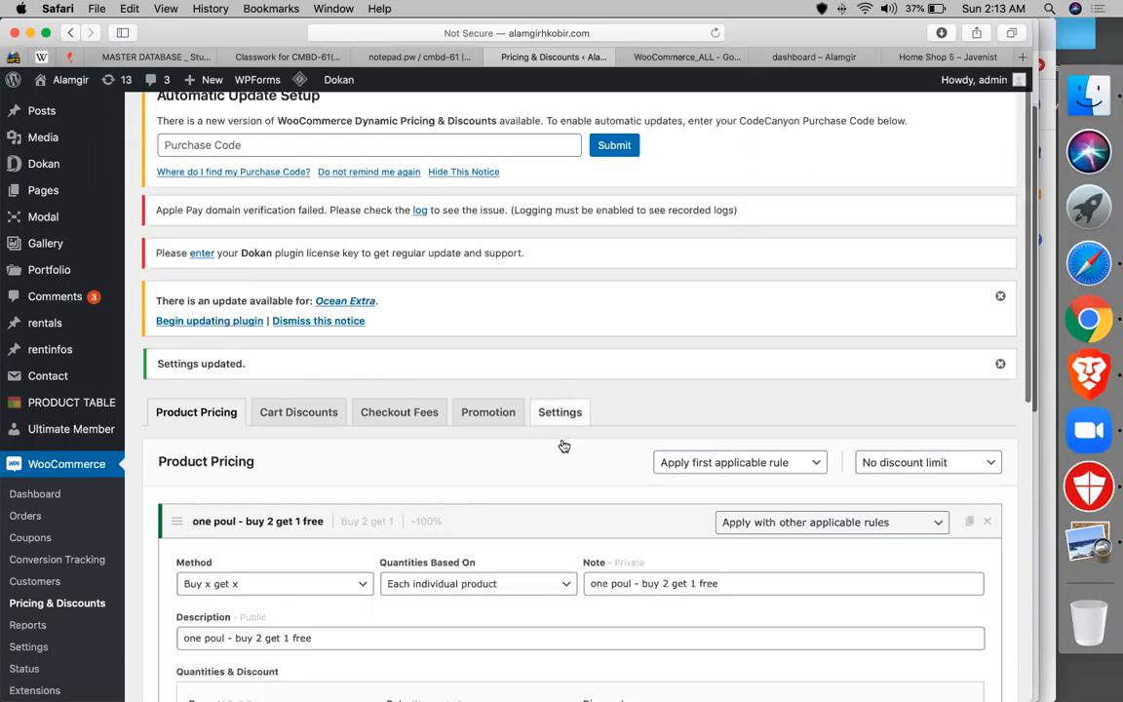
scroll(564, 446, "down", 5)
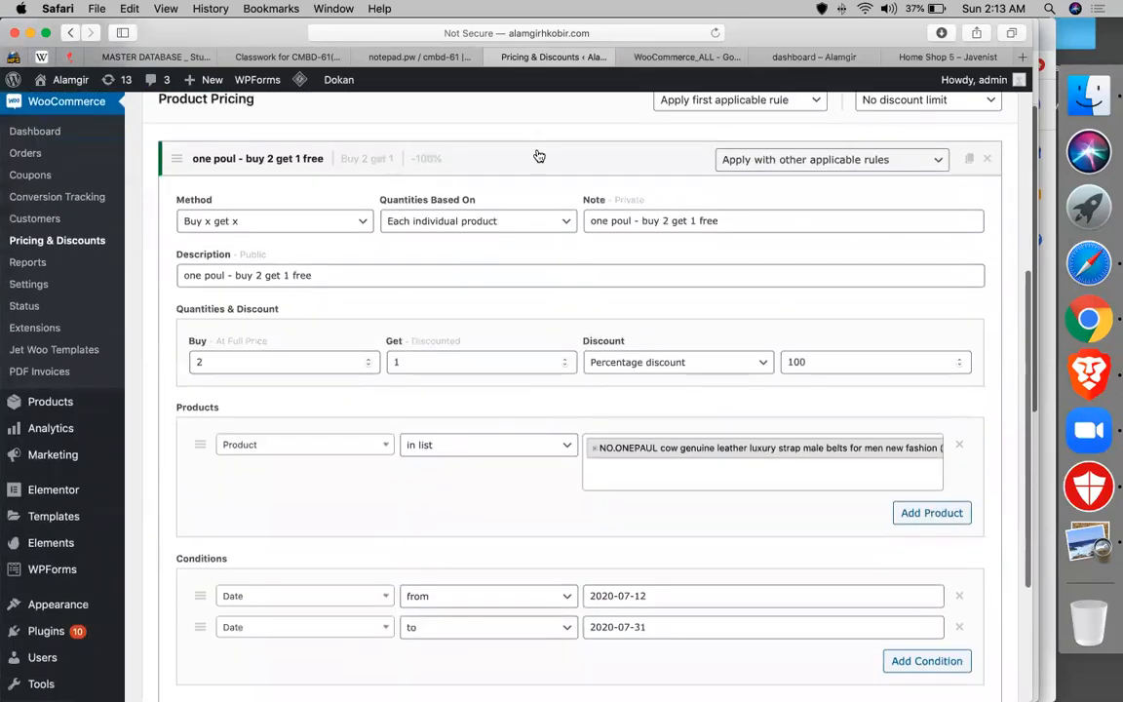
left_click(541, 165)
scroll(353, 177, "up", 1)
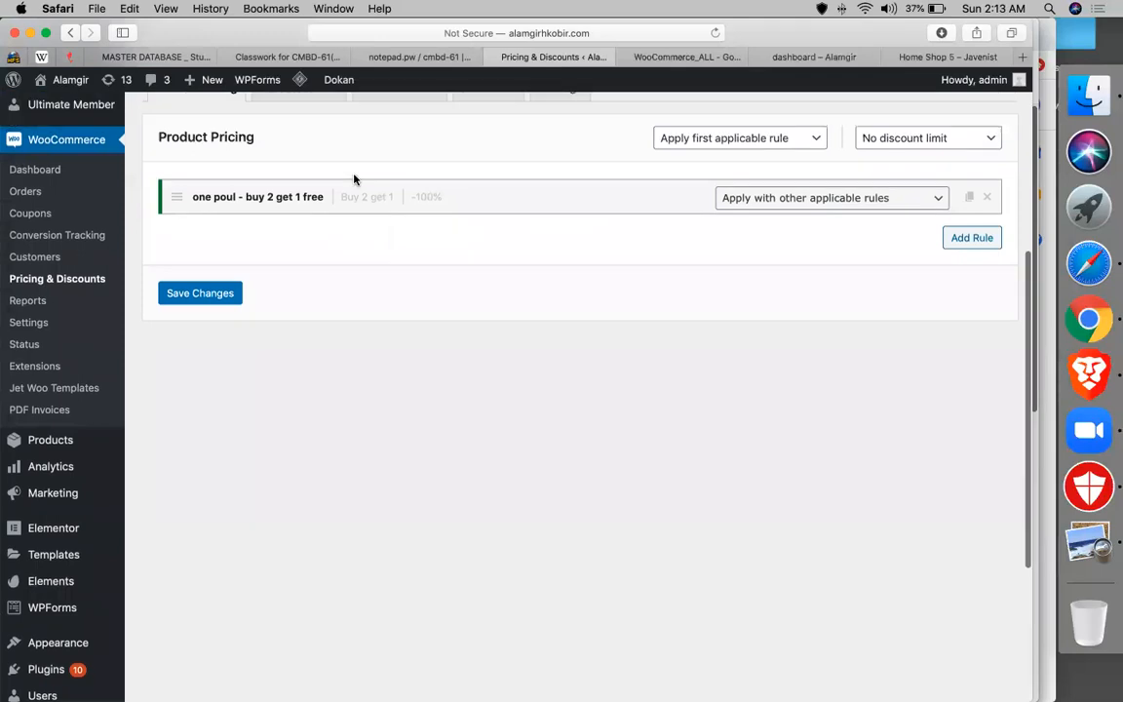
left_click(650, 61)
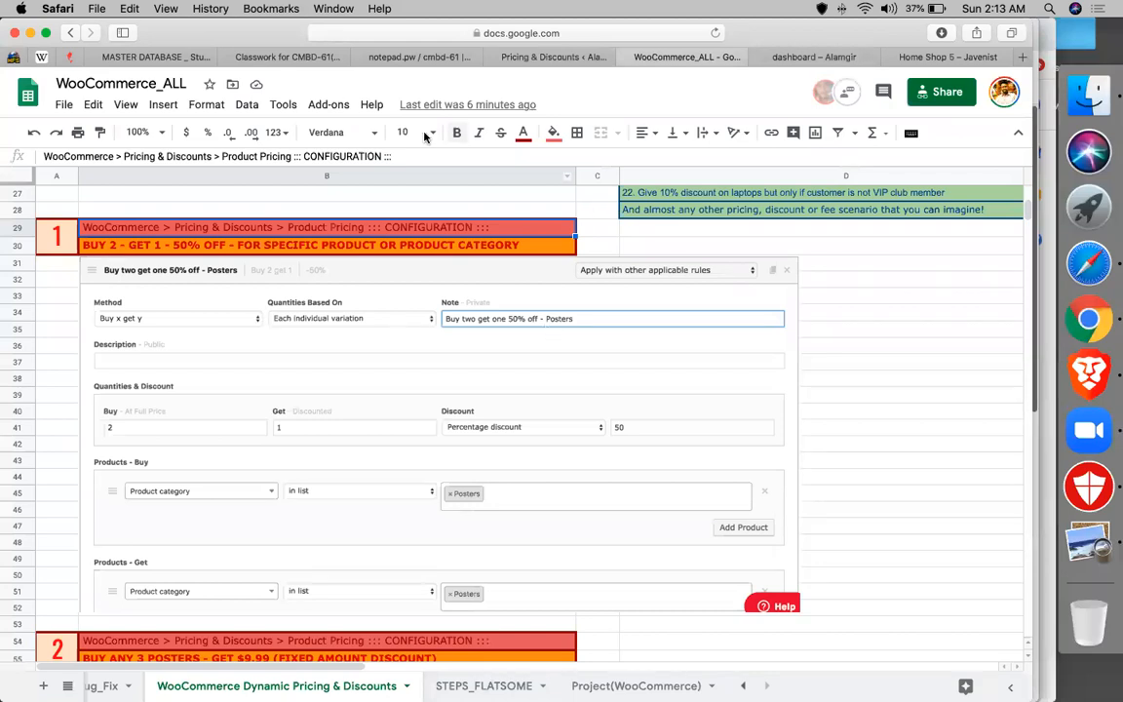
- Scroll the sheet down to configuration 2, 'Buy any 3 posters - get $9.99'
scroll(829, 419, "down", 10)
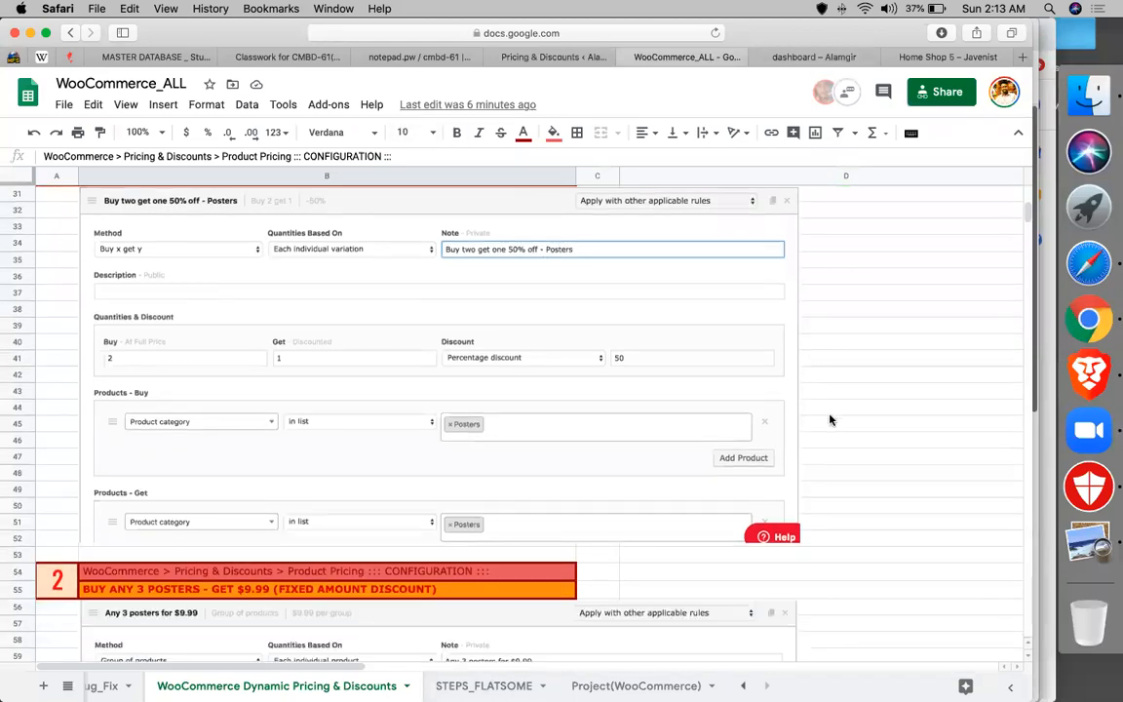
scroll(829, 419, "down", 1)
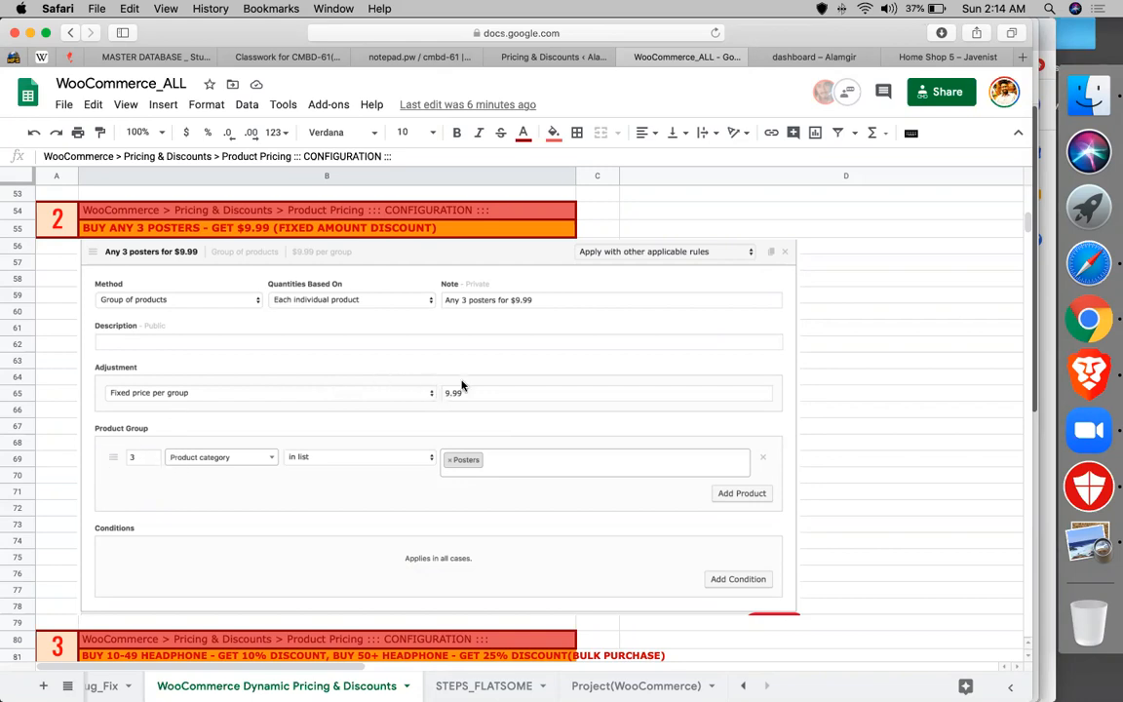
- Back on Pricing & Discounts, add a new rule using the Group of products method
left_click(552, 56)
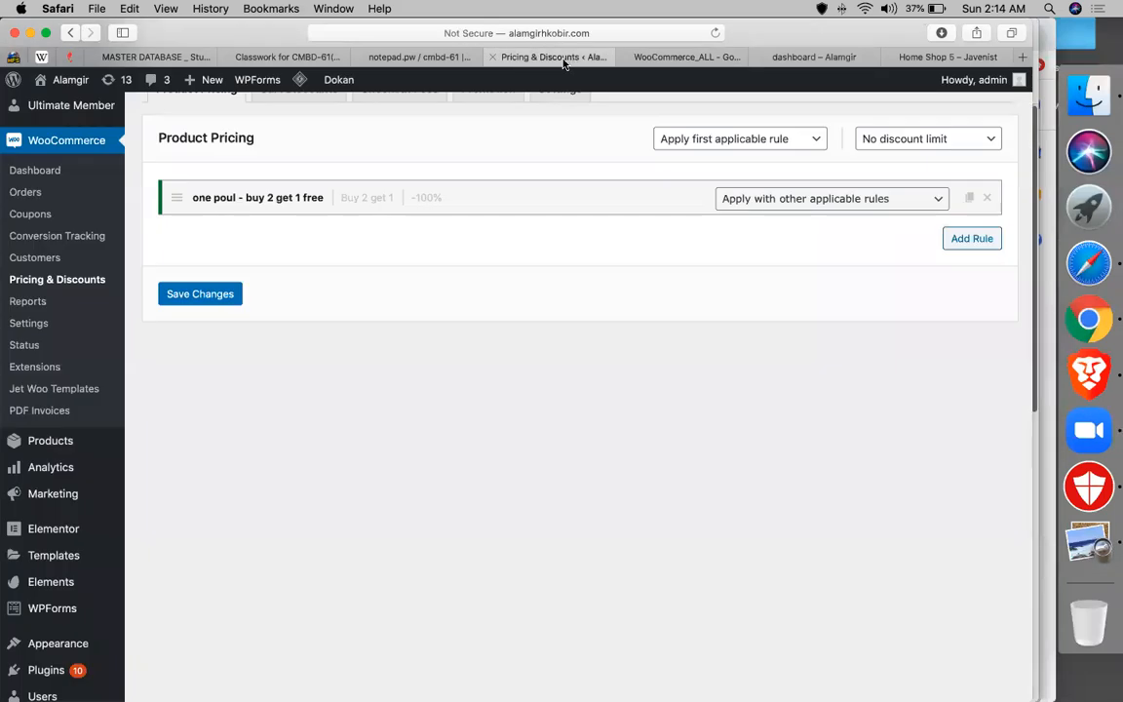
left_click(958, 243)
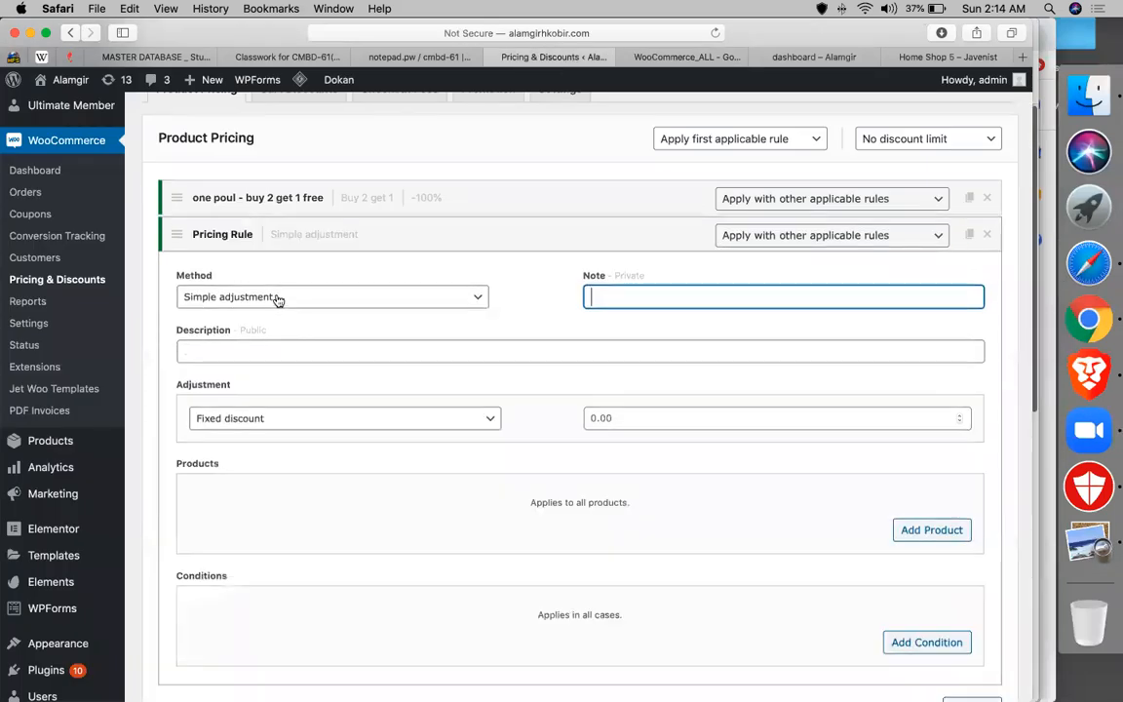
left_click(269, 295)
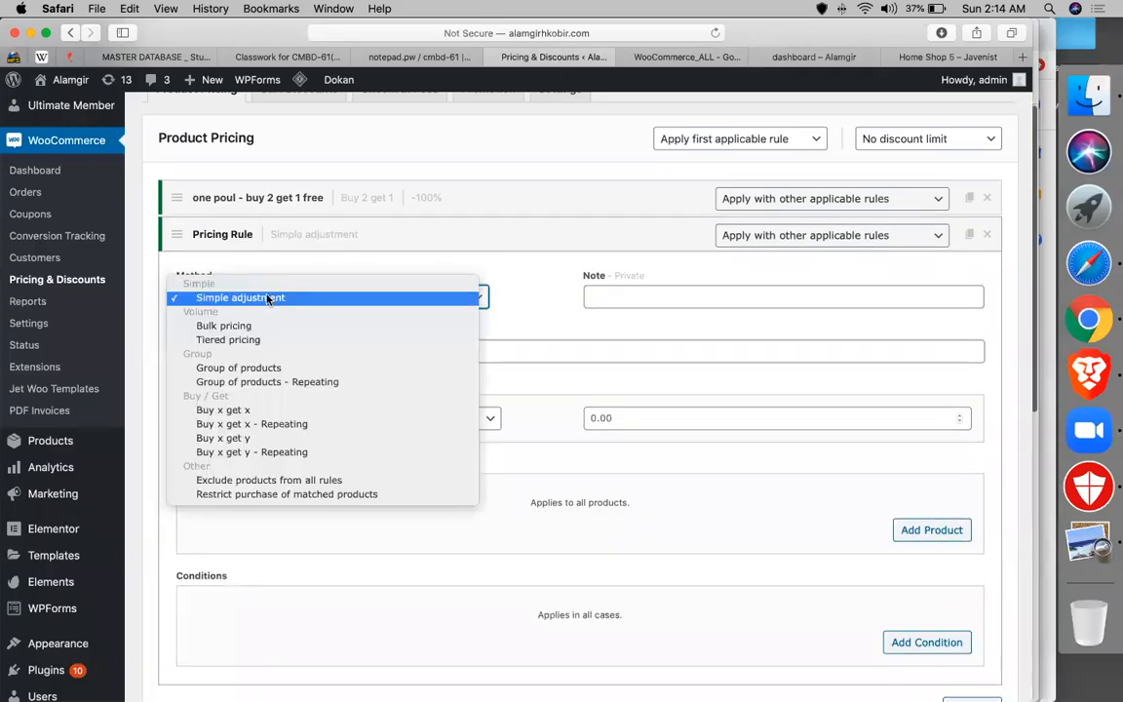
left_click(259, 367)
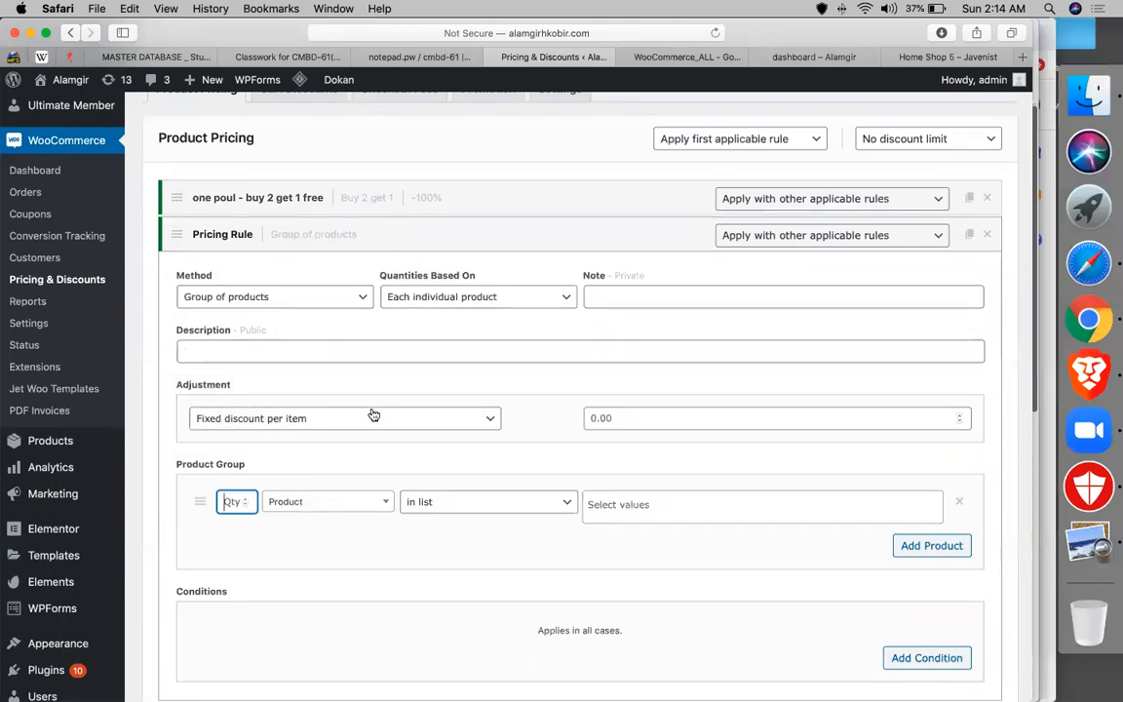
- Set the rule's adjustment to a 10 Percentage discount
left_click(606, 417)
type("1")
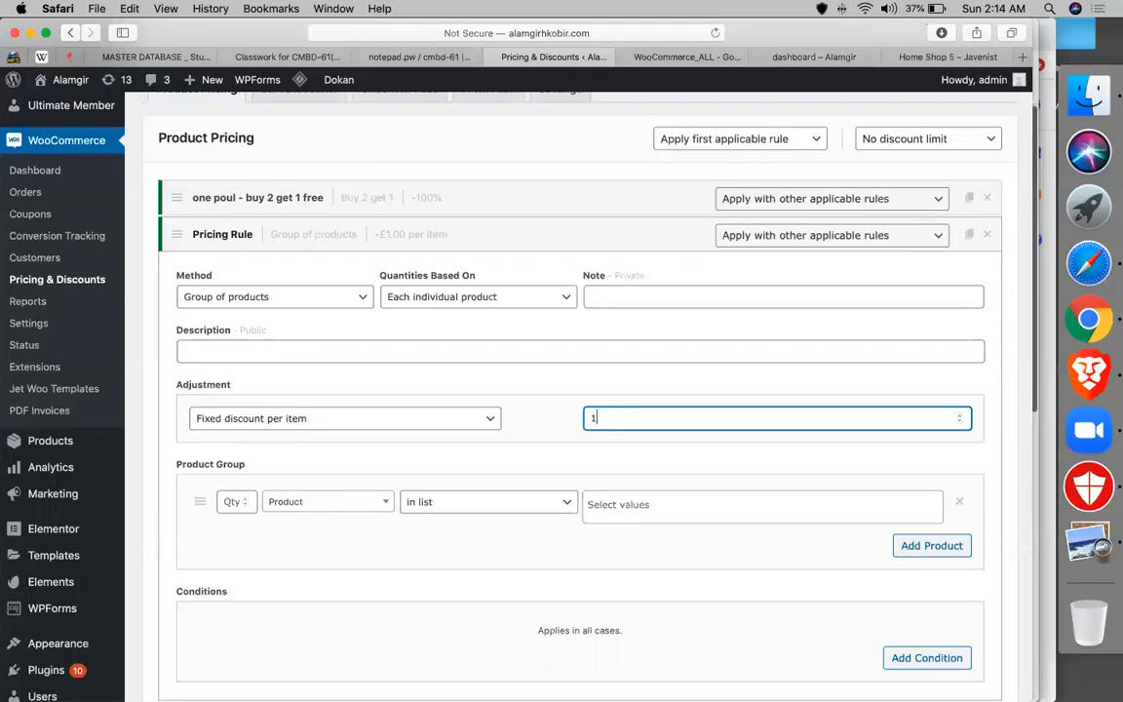
type("0")
left_click(411, 419)
left_click(362, 447)
left_click(631, 409)
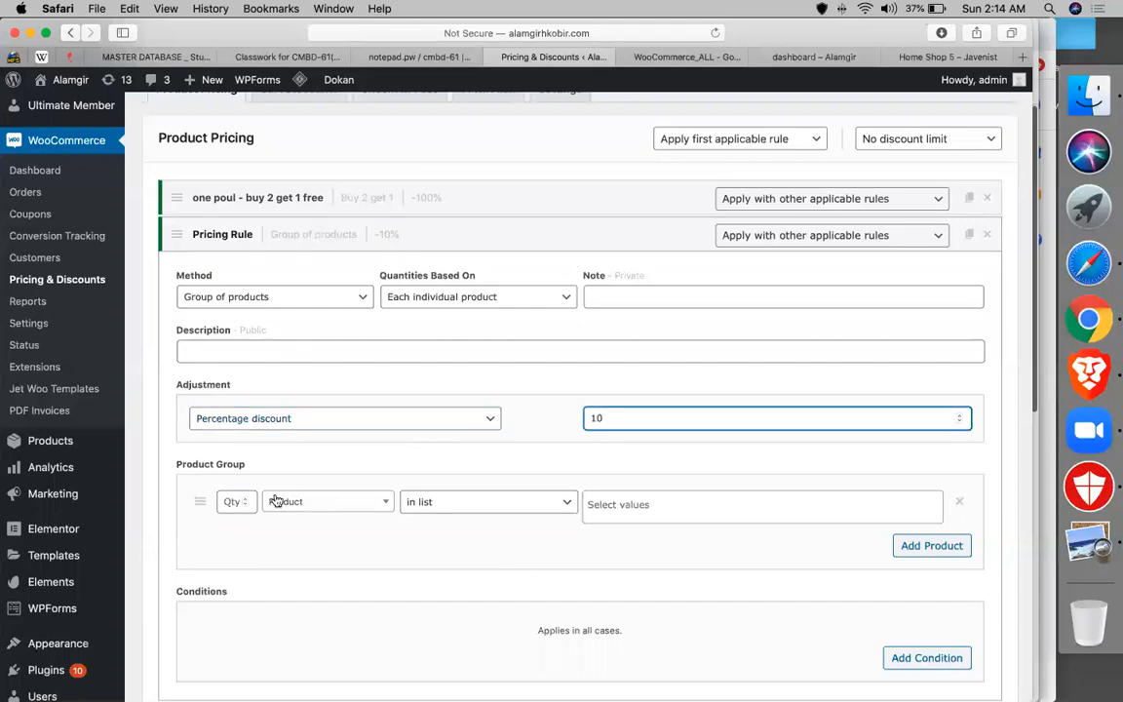
- Set the product group to 10 items from the Product category 'men'
left_click(238, 499)
type("10")
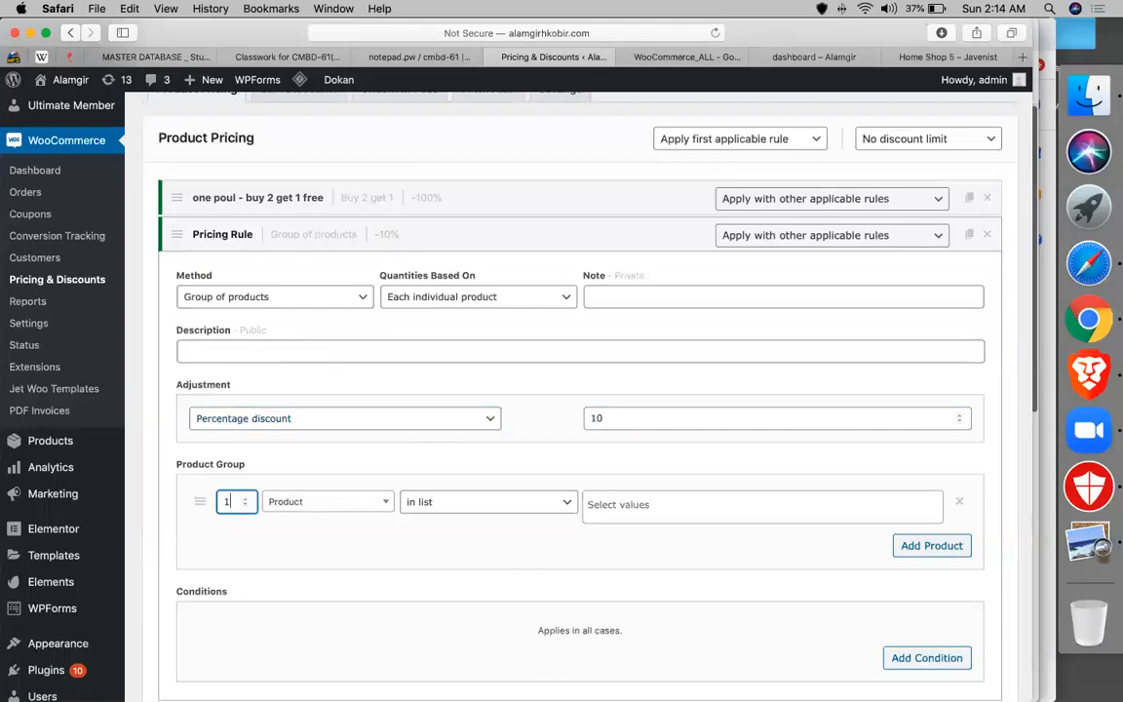
left_click(359, 503)
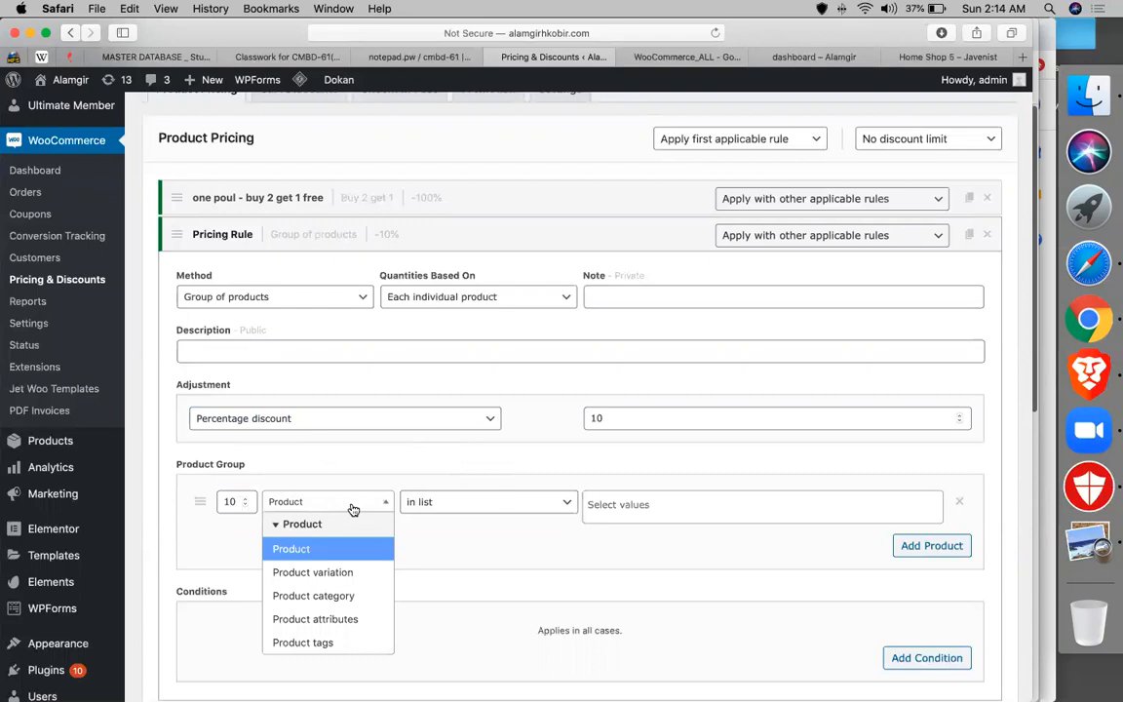
left_click(343, 593)
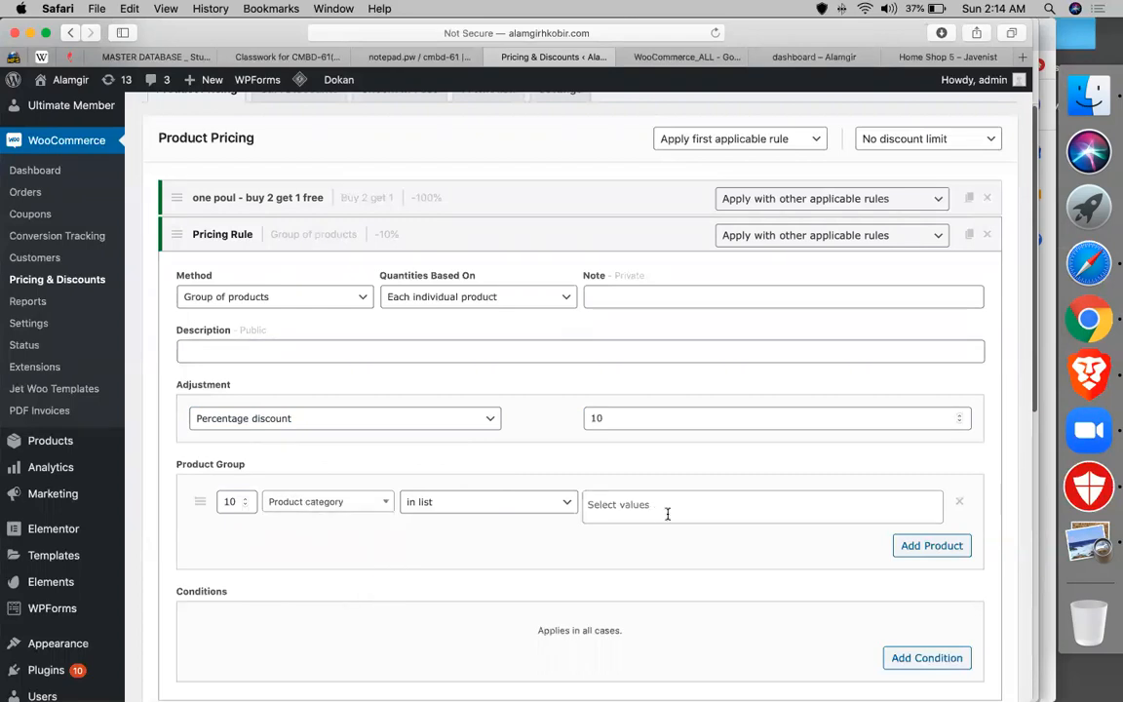
left_click(651, 508)
type("m")
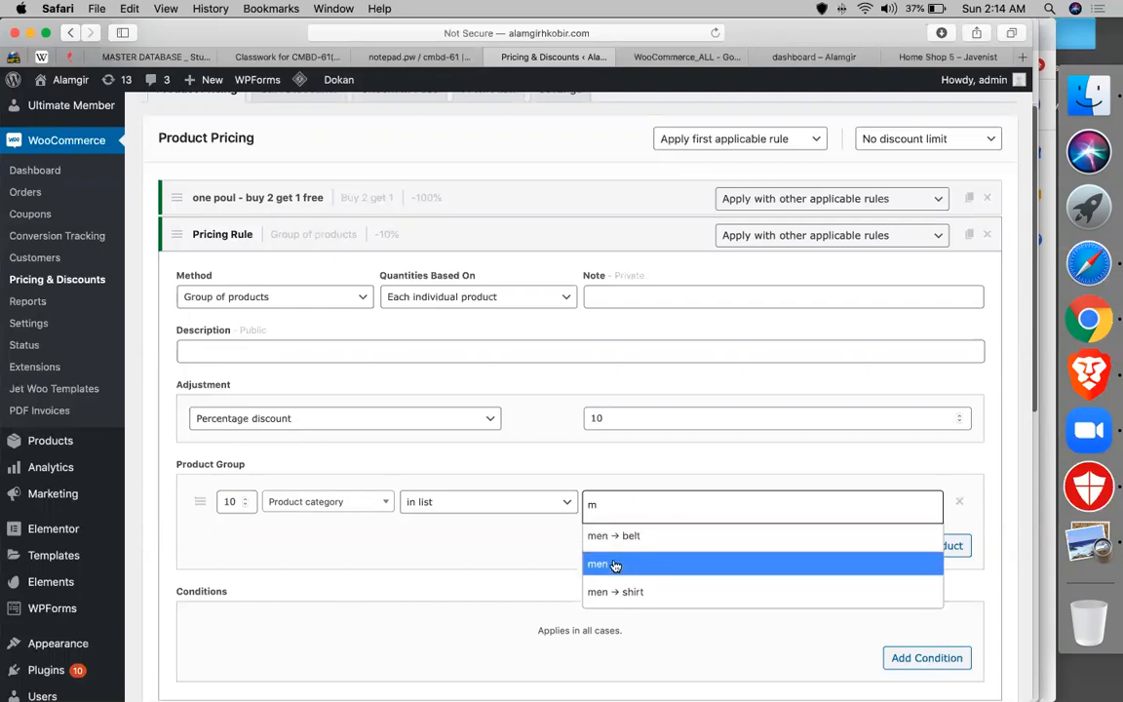
left_click(615, 565)
left_click(226, 500)
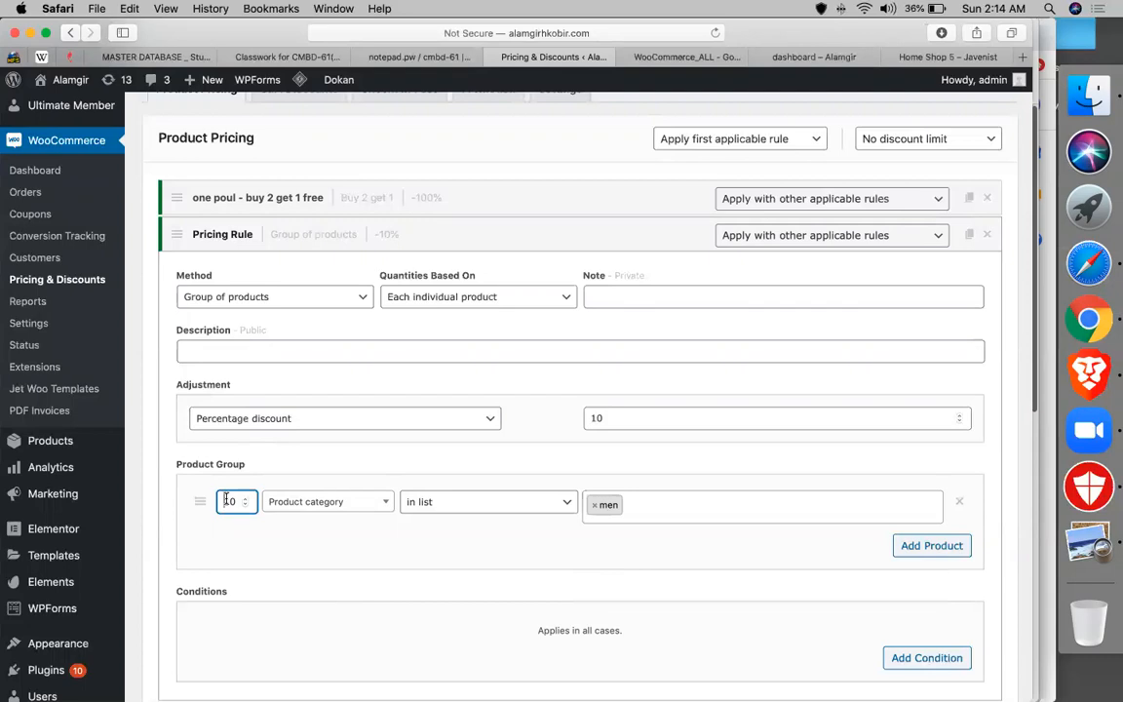
left_click(635, 416)
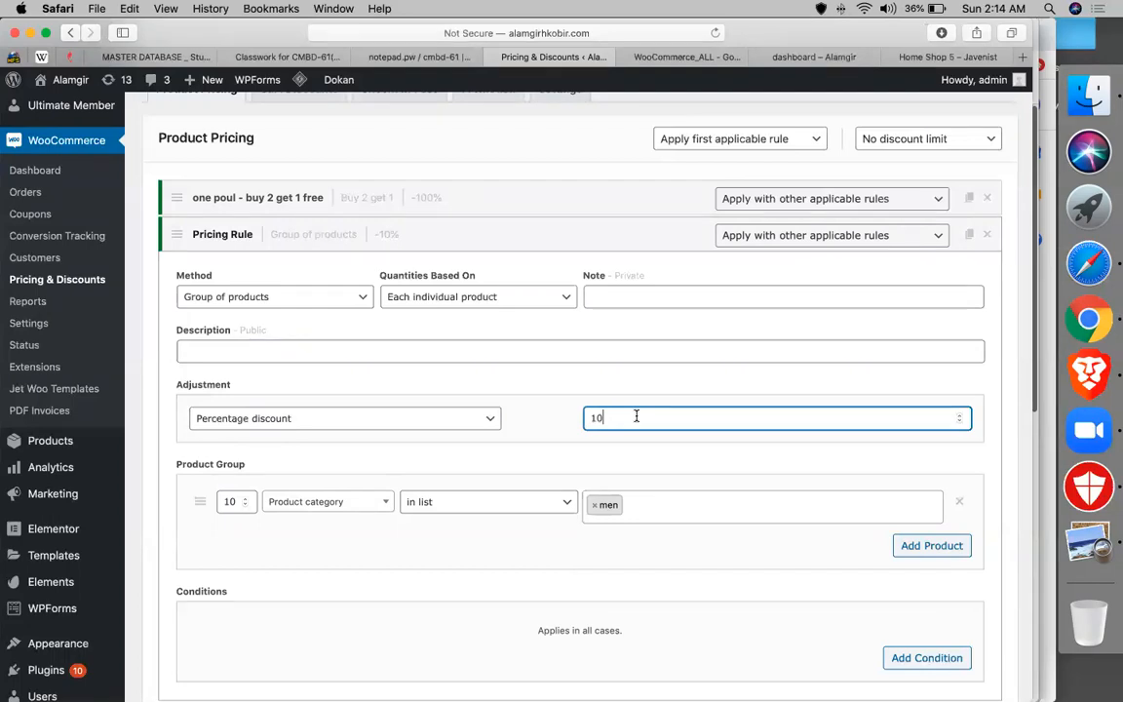
scroll(634, 414, "down", 3)
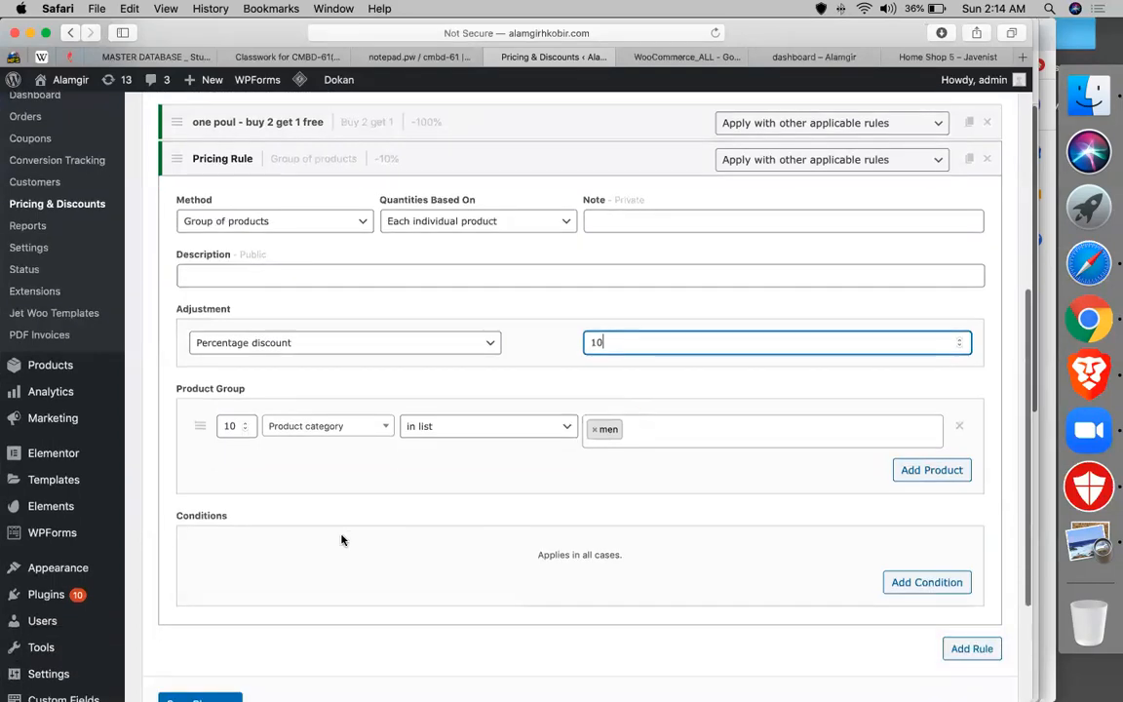
- Write the rule note 'buy any men product (10 pcs) - get 10% offer'
left_click(636, 219)
type("buy an")
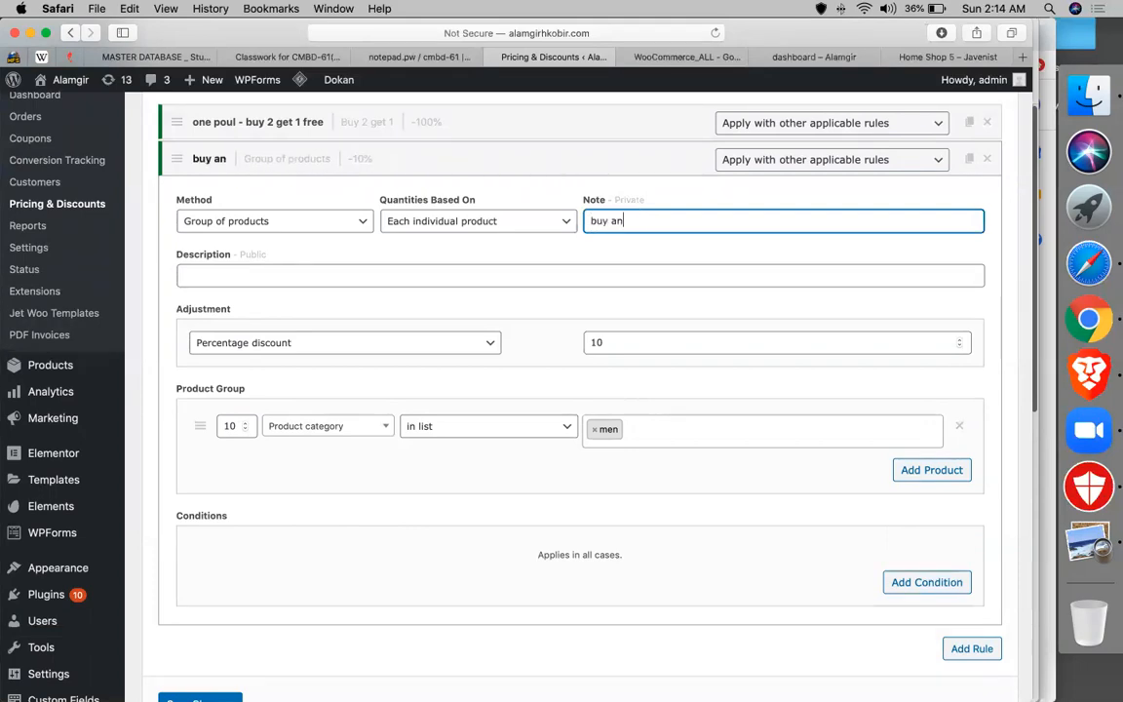
type("y ment")
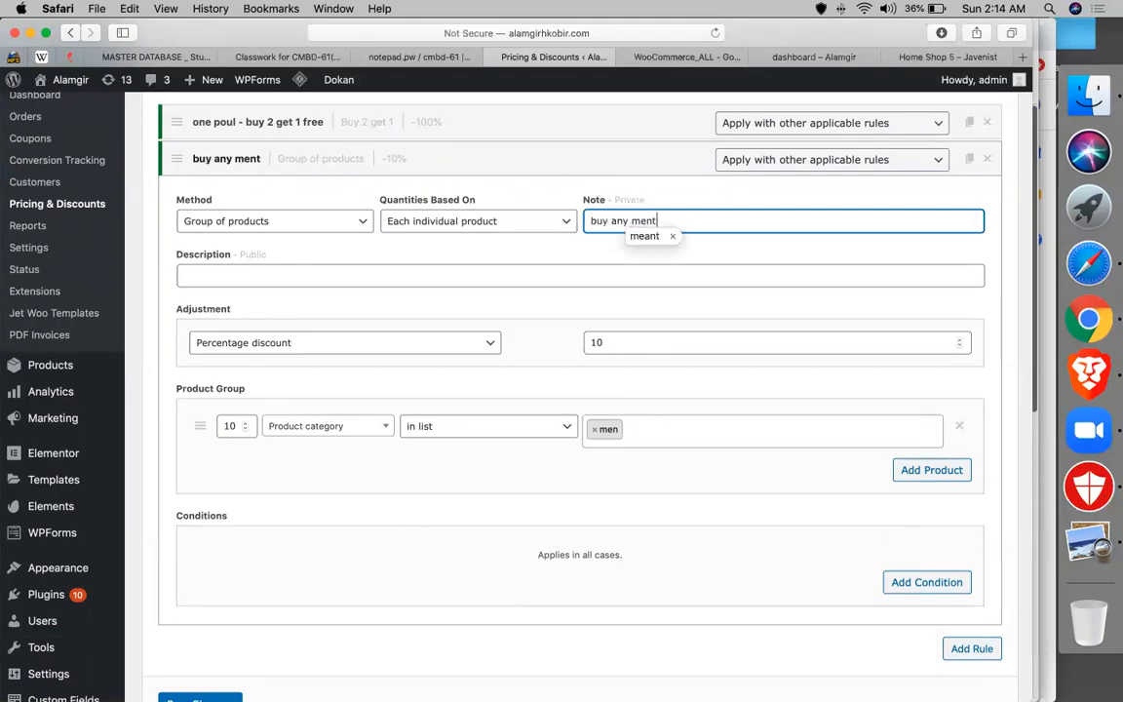
key("BackSpace")
key("BackSpace")
key("BackSpace")
key("BackSpace")
type("n ")
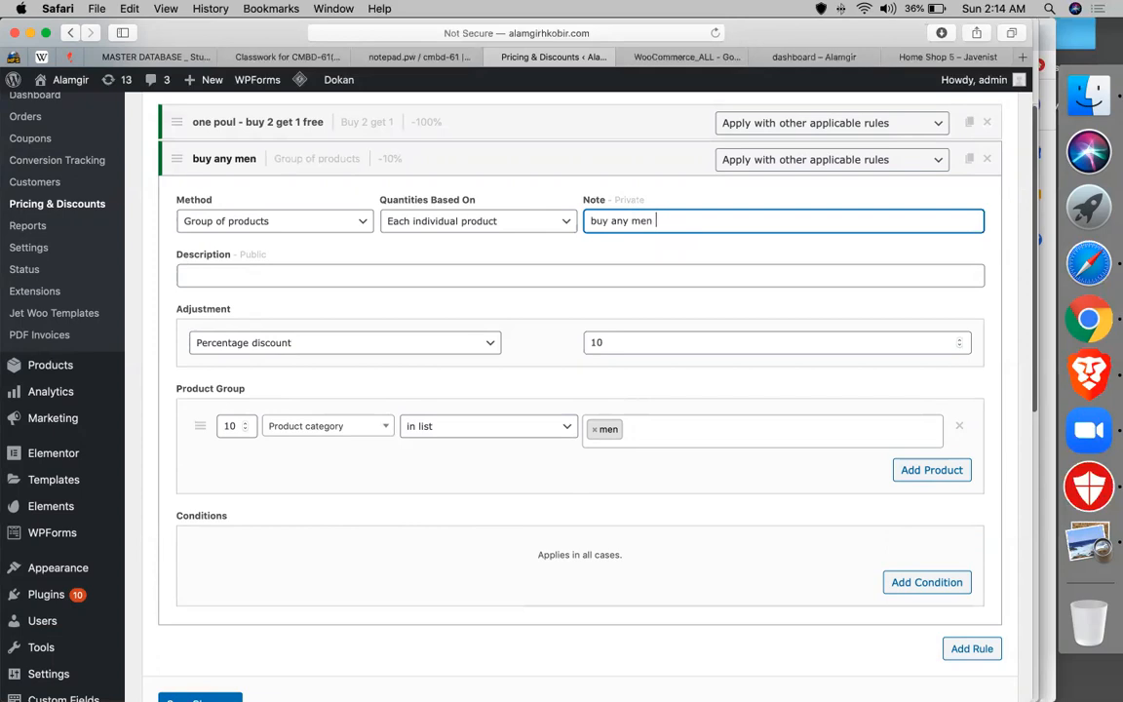
type("product ")
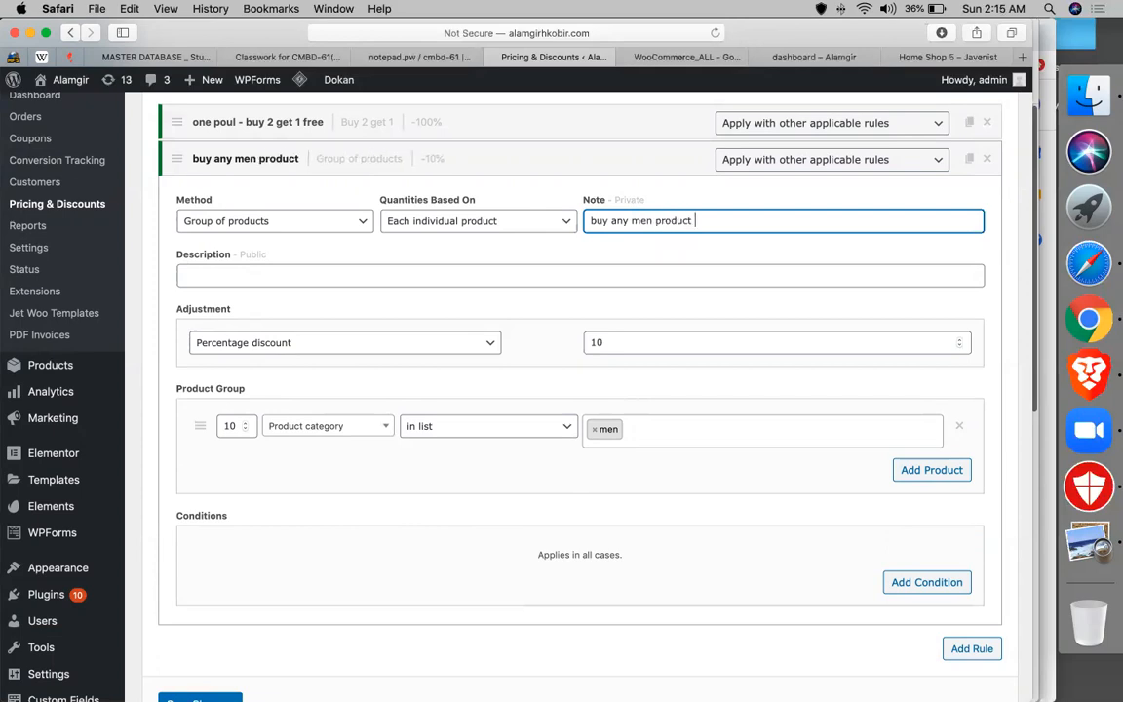
type("(10 ")
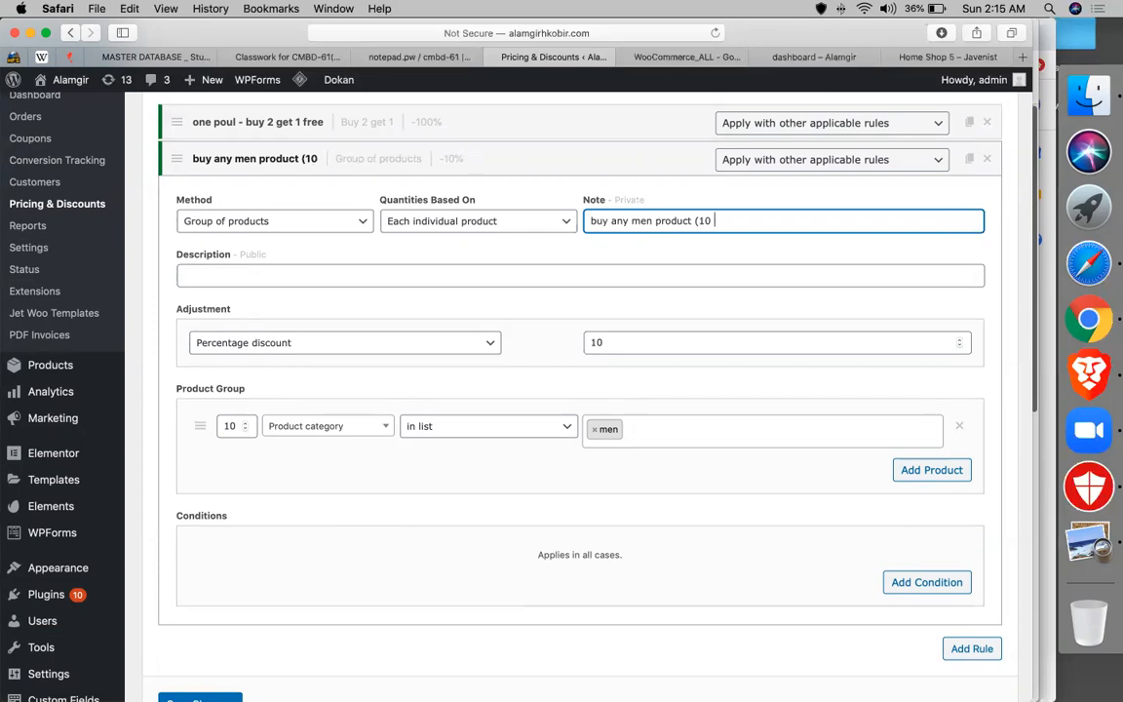
type("pcs) - ")
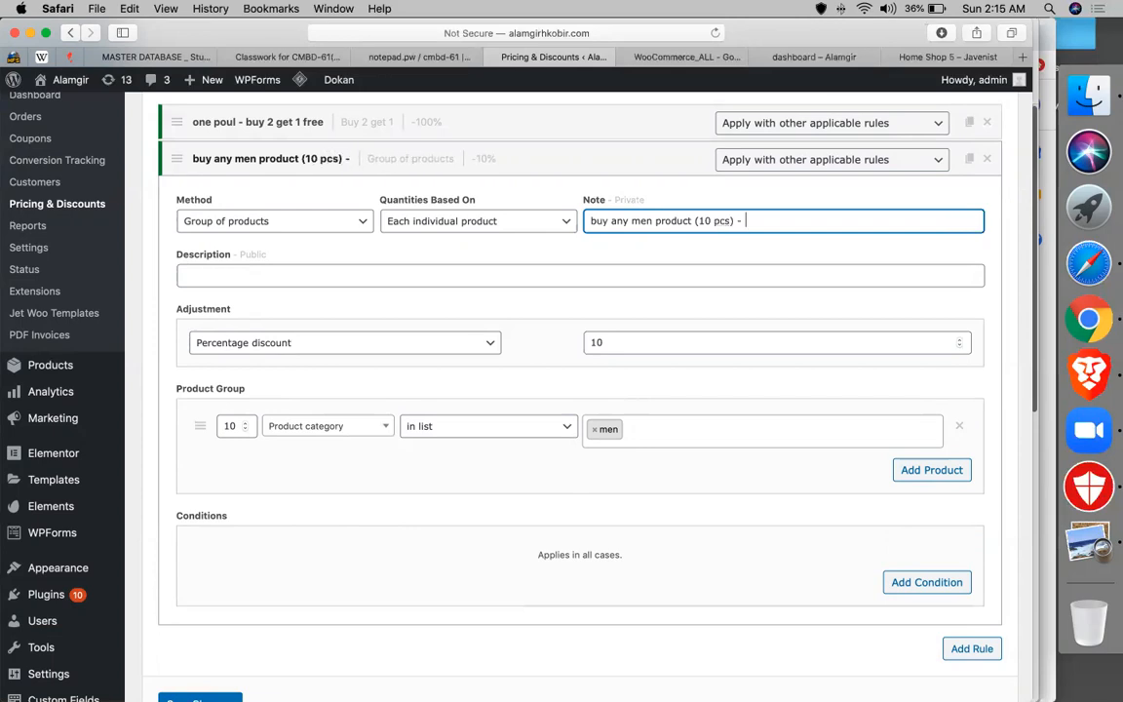
type("get 10% ")
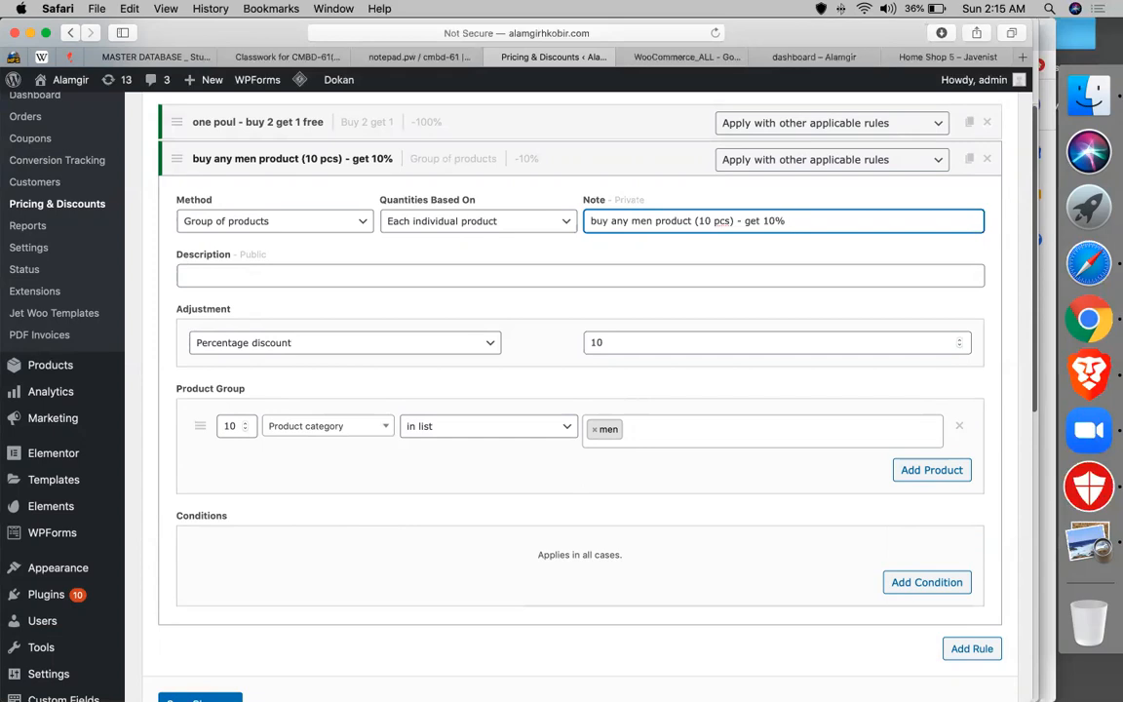
type("offer")
- Copy the note into the Description field and save the rule
key("super+a")
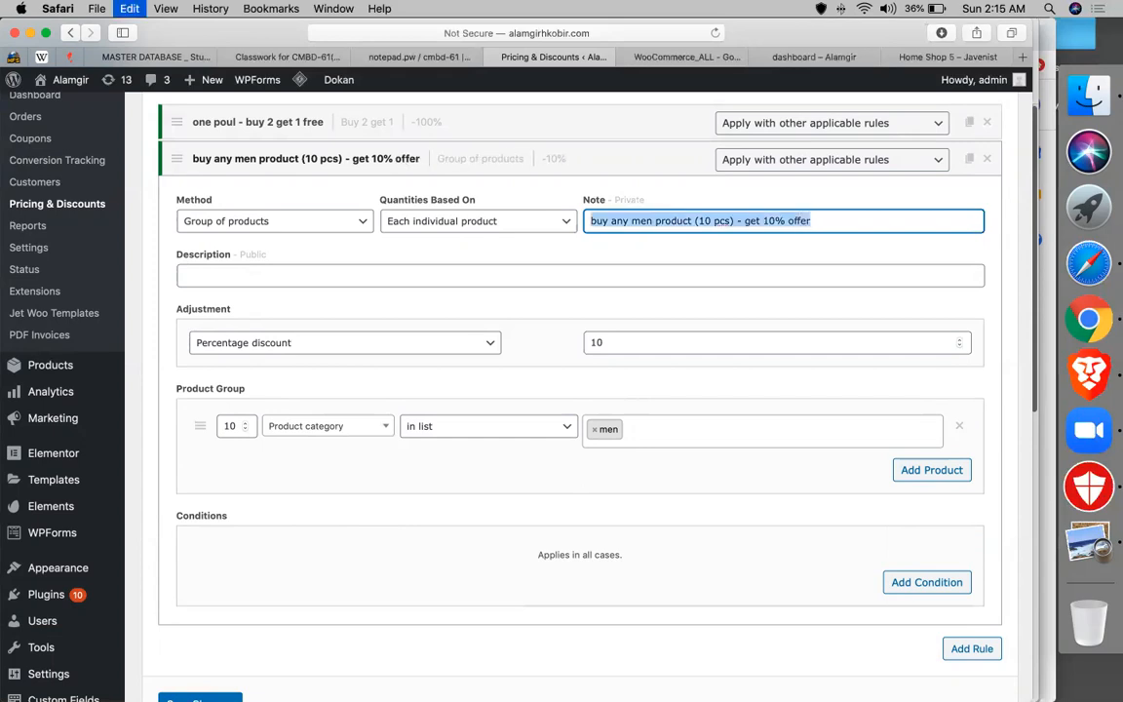
key("super+c")
left_click(378, 275)
key("super+v")
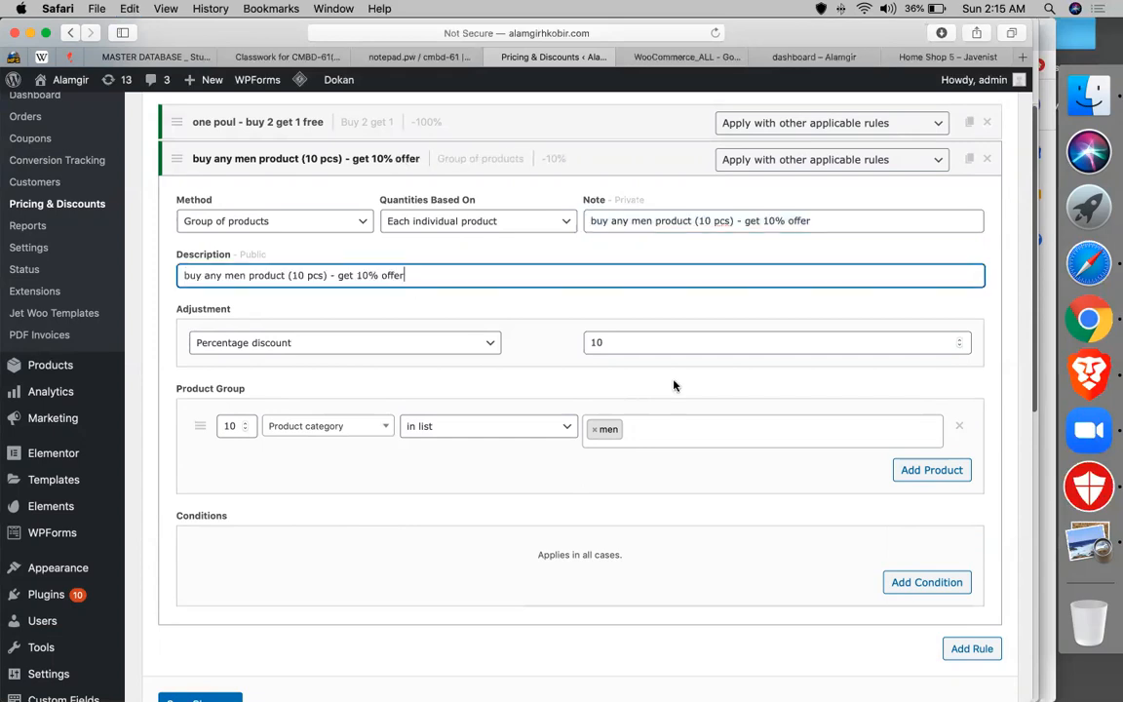
scroll(671, 383, "down", 3)
left_click(180, 580)
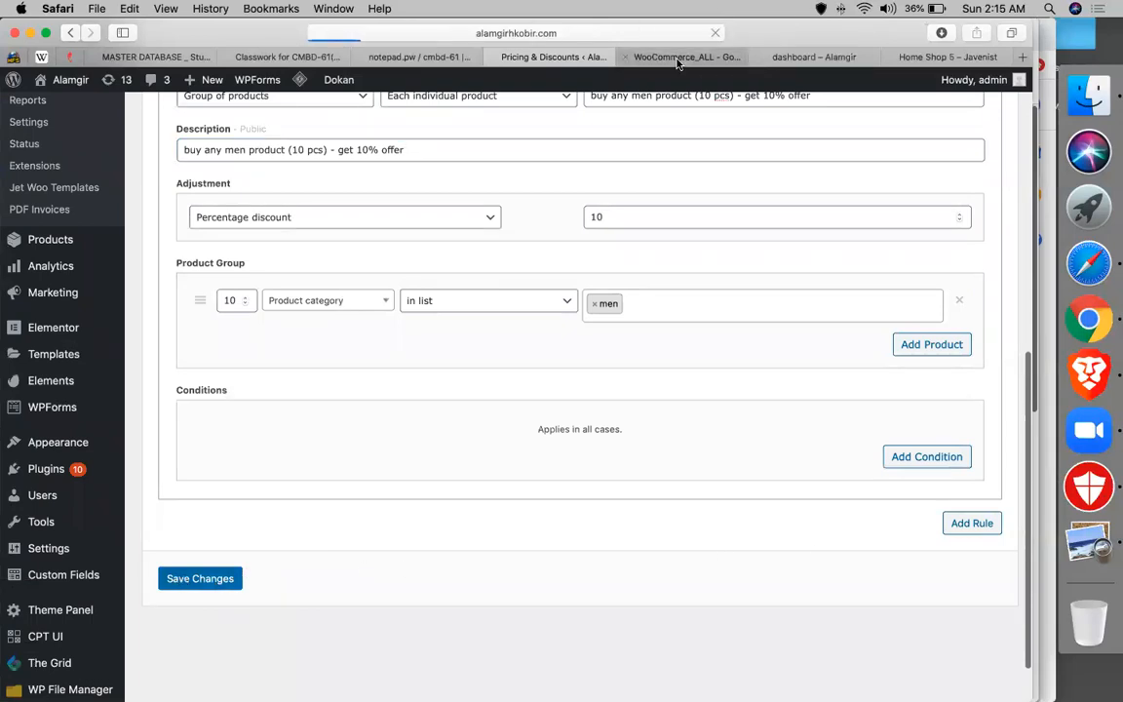
left_click(663, 57)
scroll(370, 378, "down", 5)
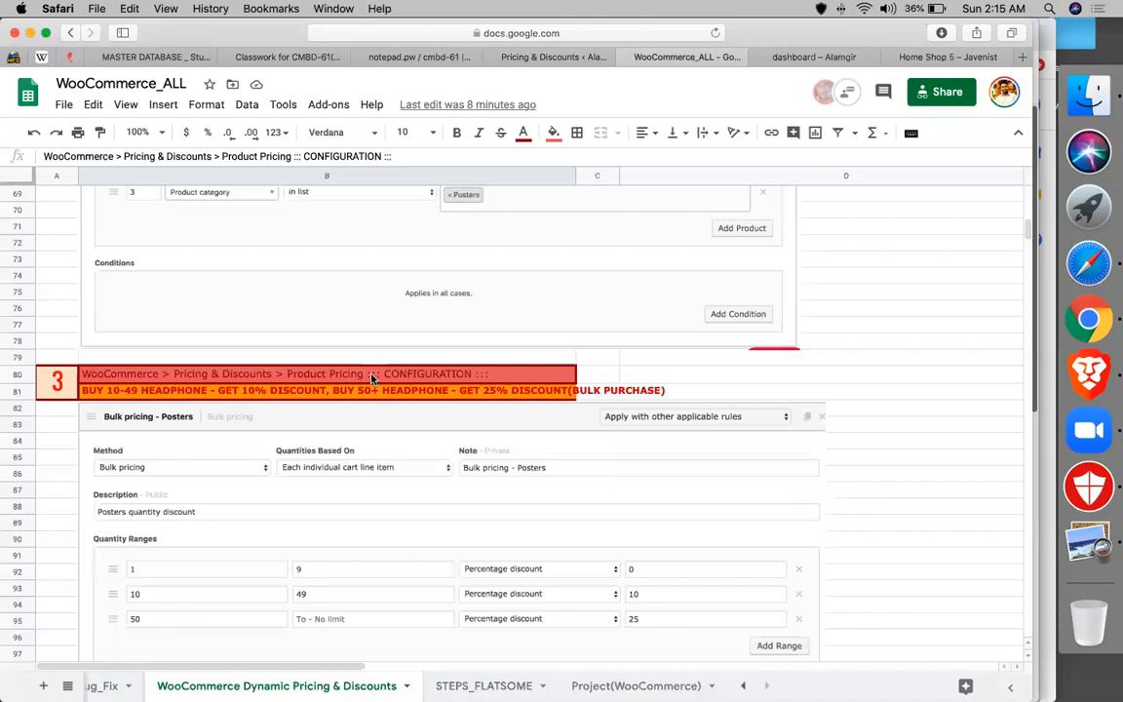
scroll(333, 336, "down", 3)
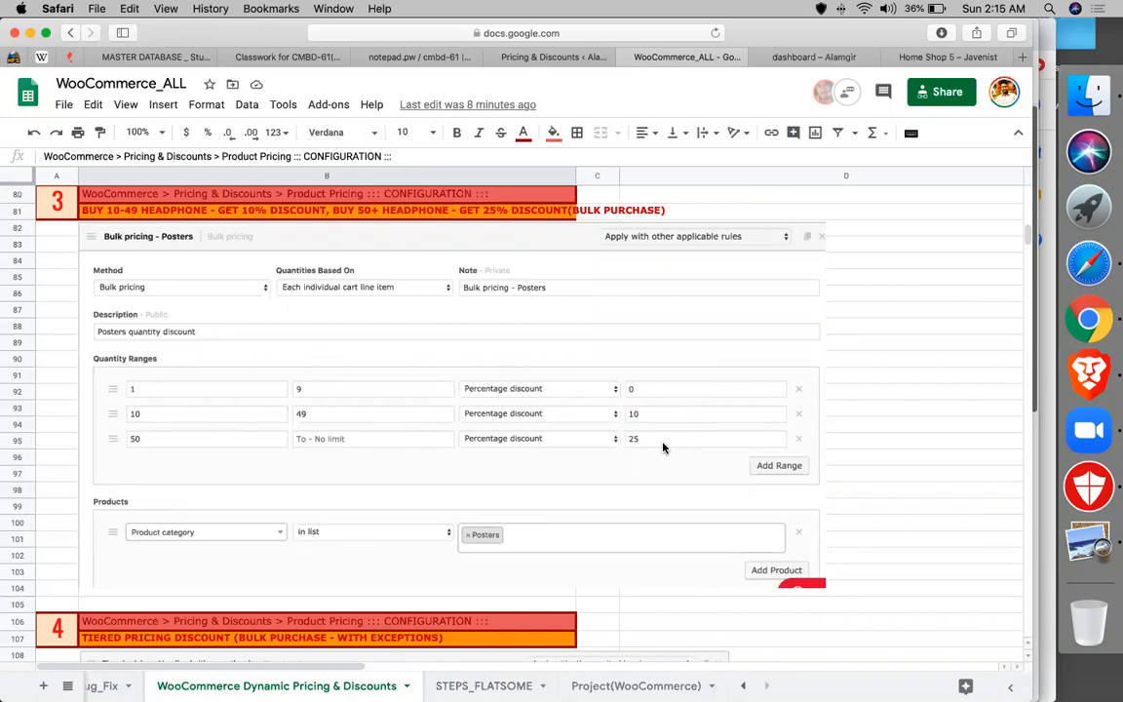
scroll(591, 406, "down", 2)
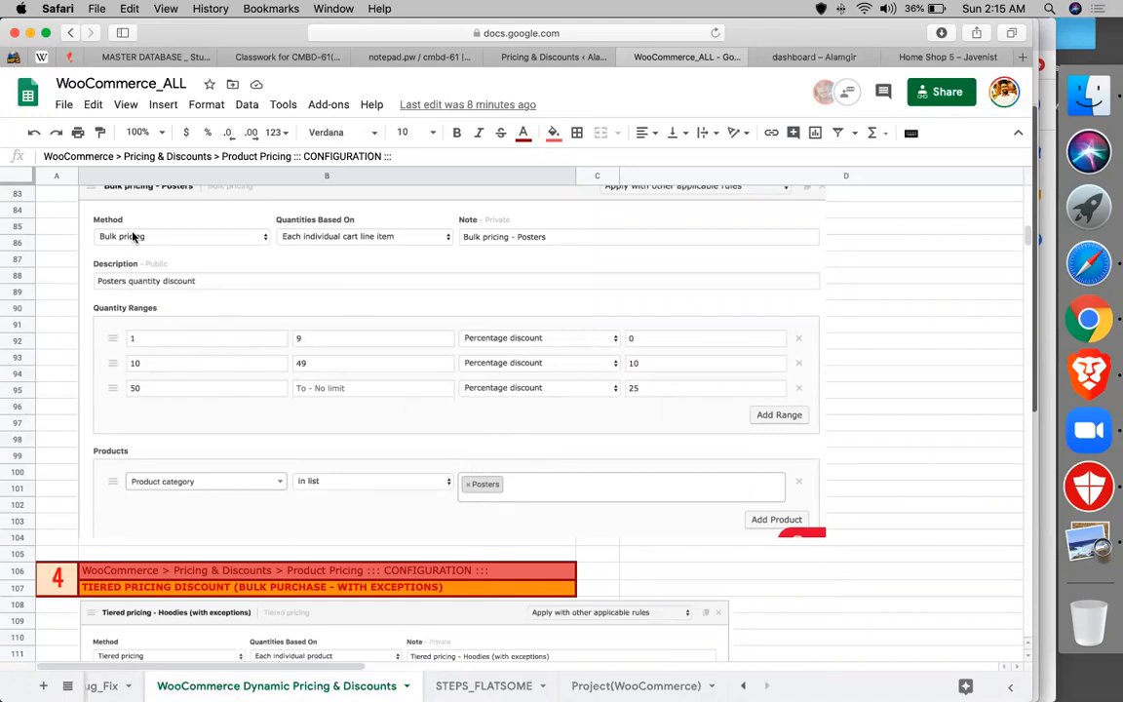
scroll(137, 238, "down", 10)
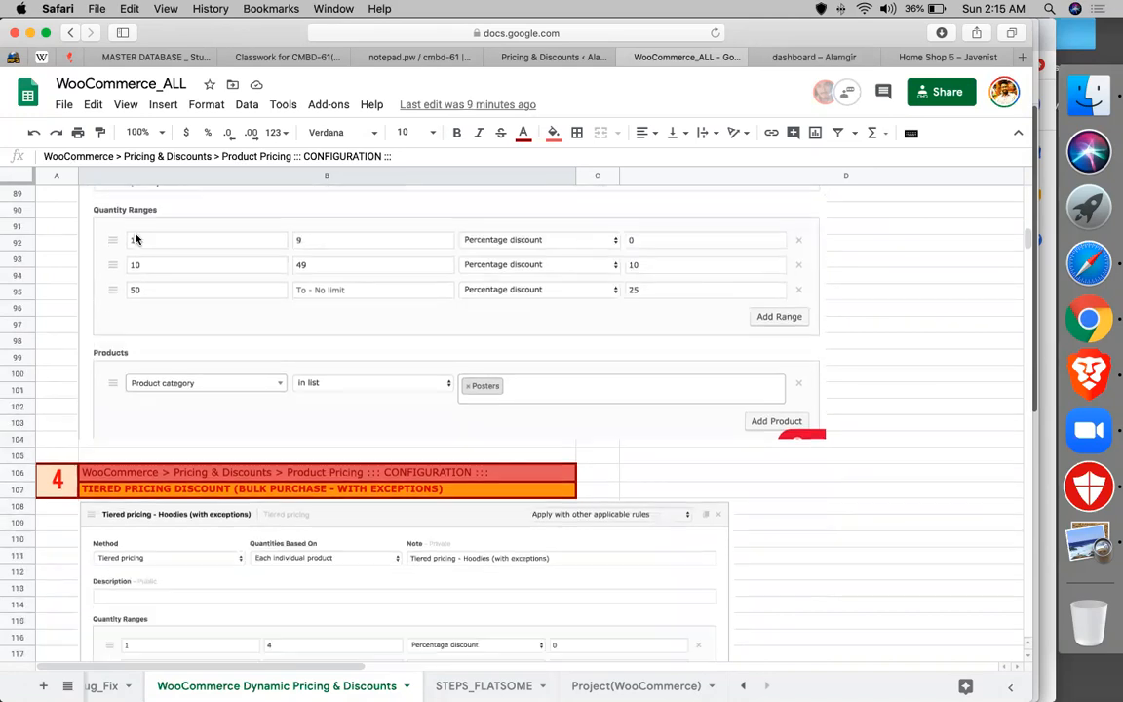
scroll(246, 270, "down", 15)
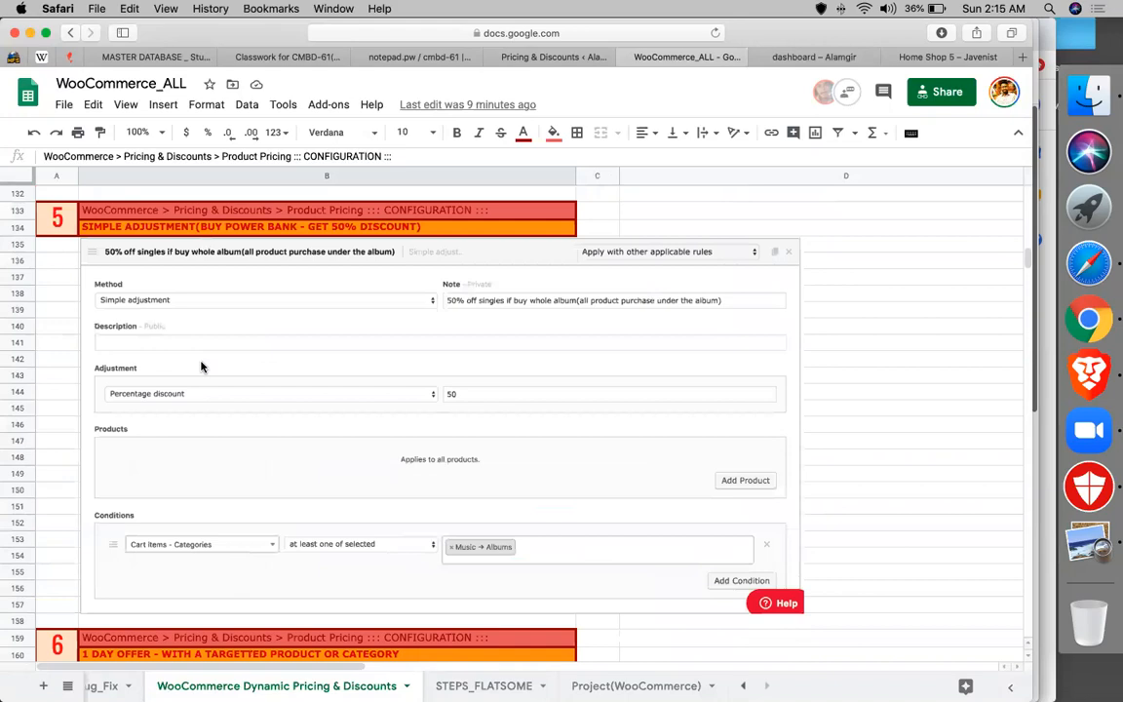
scroll(202, 366, "down", 1)
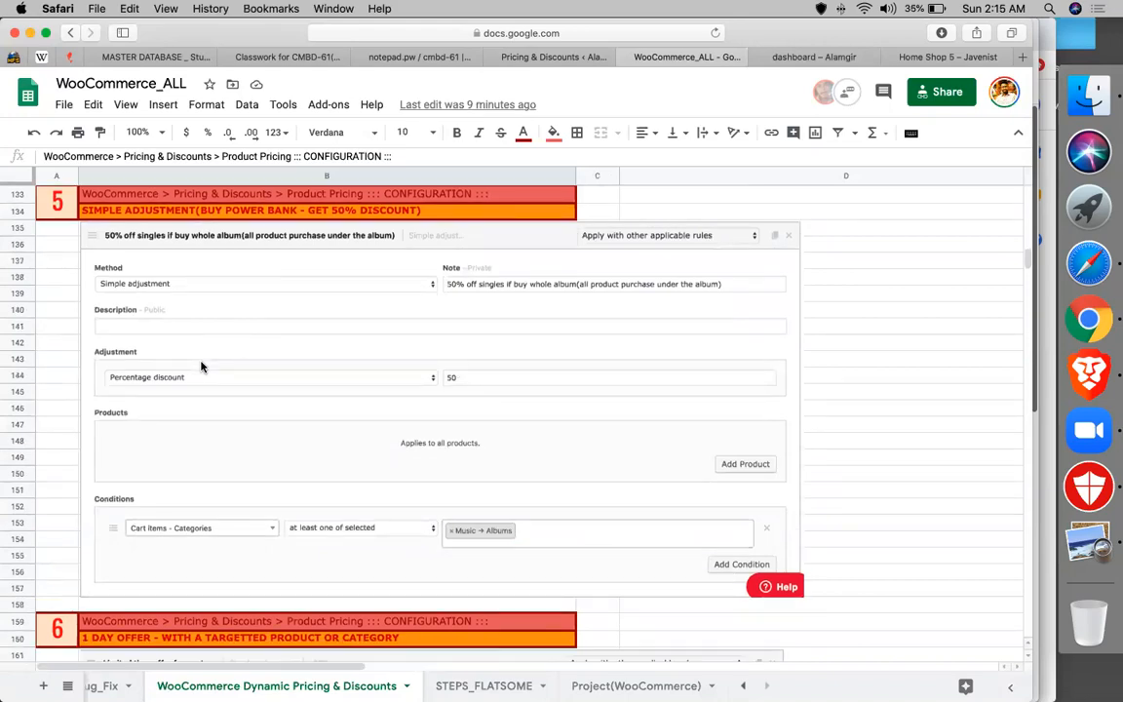
scroll(202, 366, "down", 13)
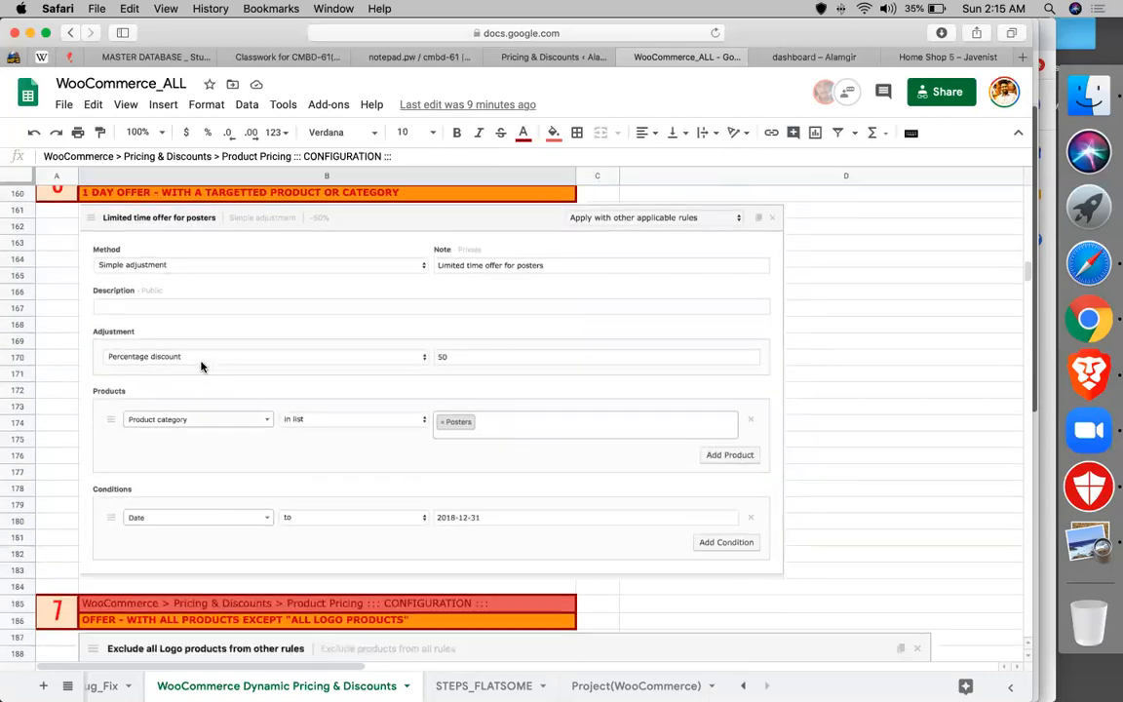
scroll(201, 367, "up", 1)
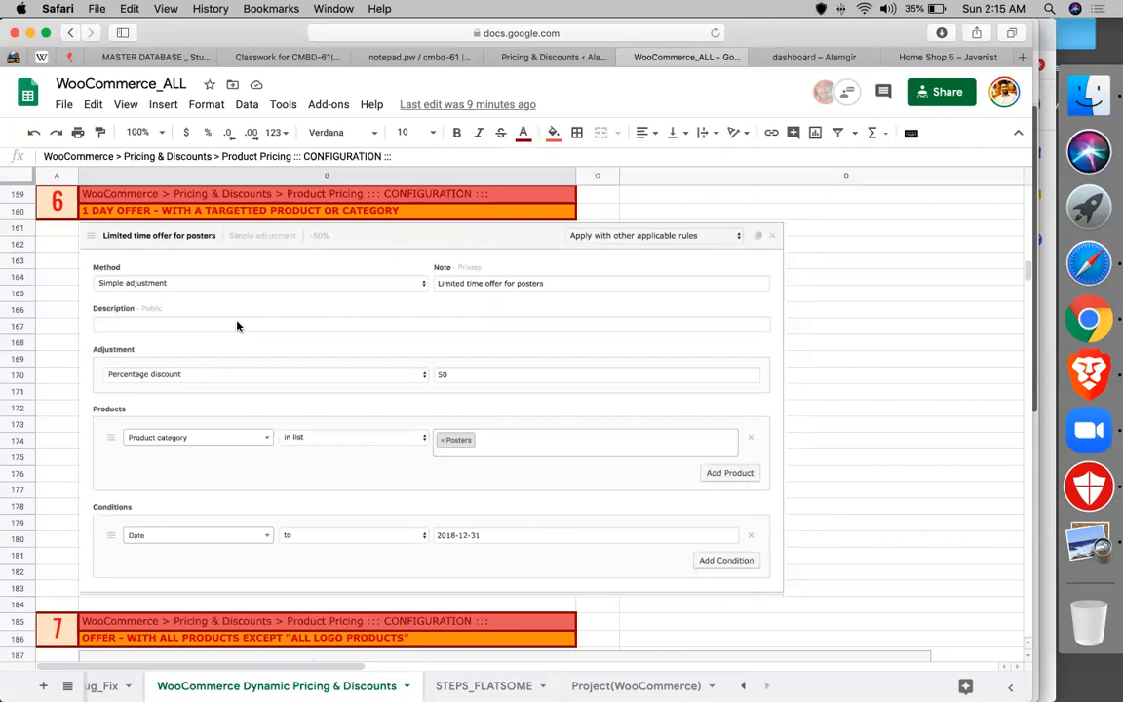
scroll(273, 282, "down", 3)
left_click(523, 58)
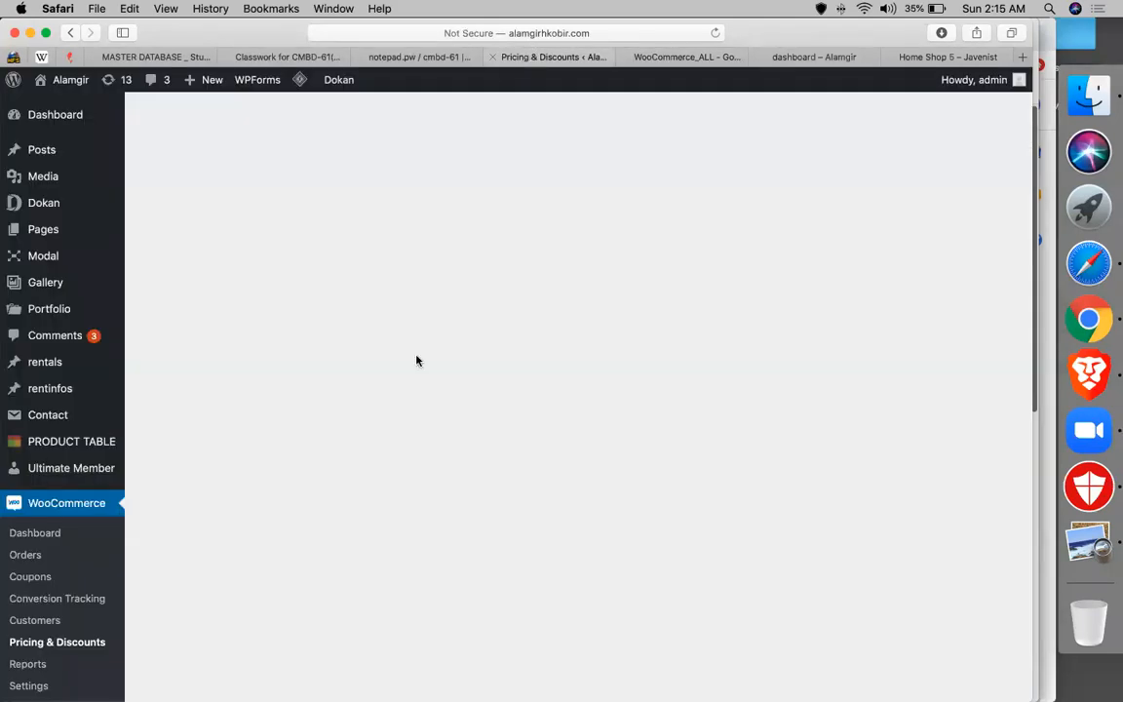
- Add a Date & time condition starting from July 12, 2020 08:00
scroll(835, 479, "down", 5)
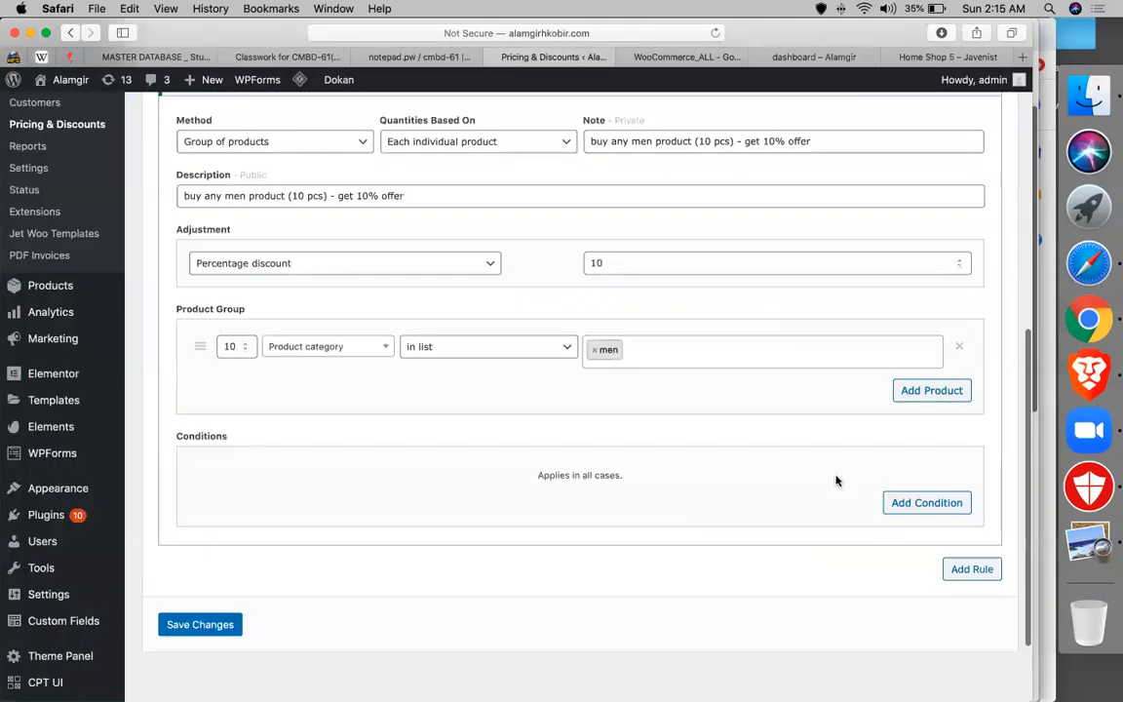
left_click(926, 502)
left_click(277, 474)
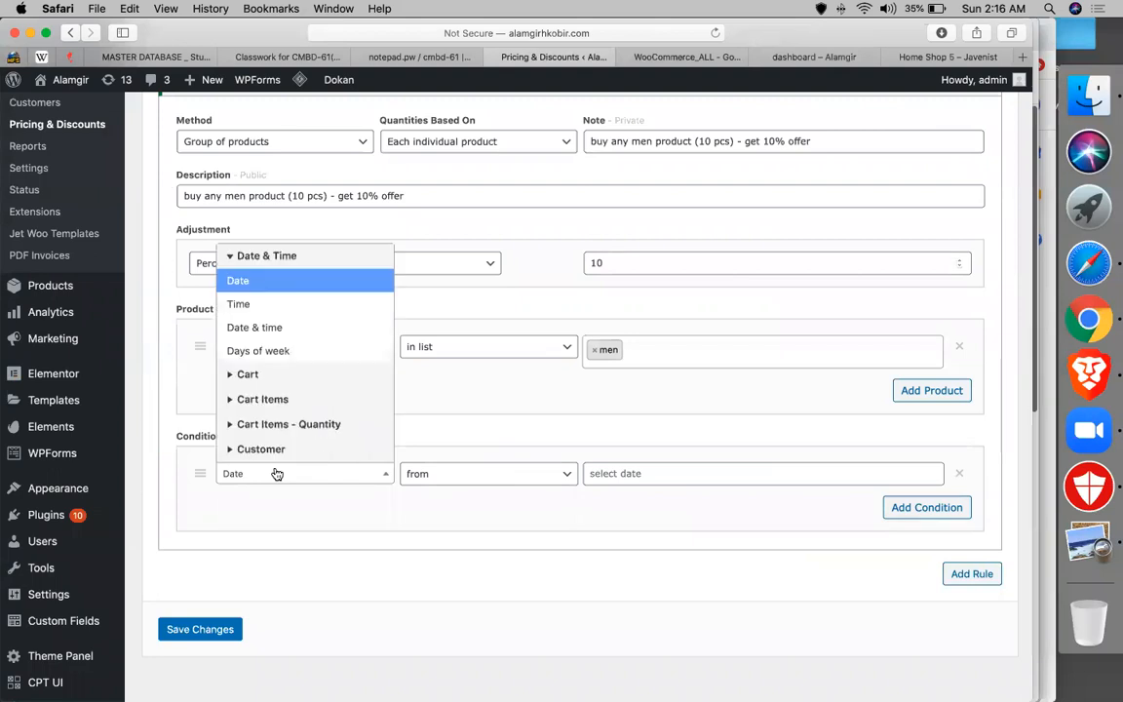
left_click(271, 326)
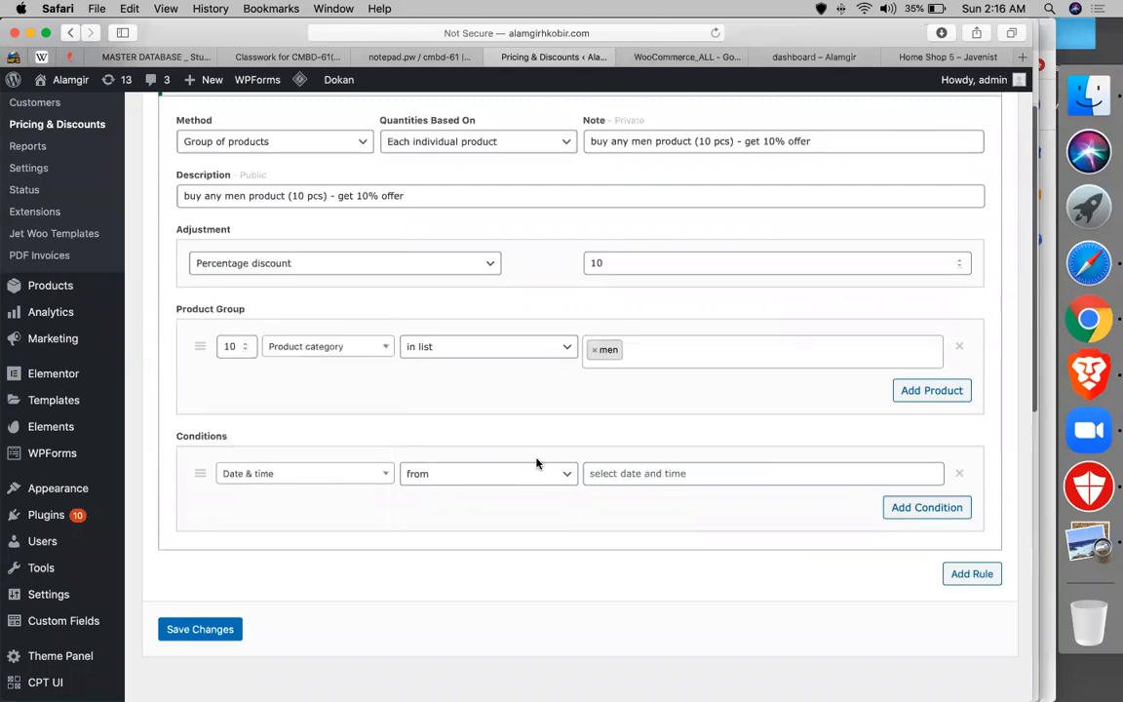
left_click(664, 473)
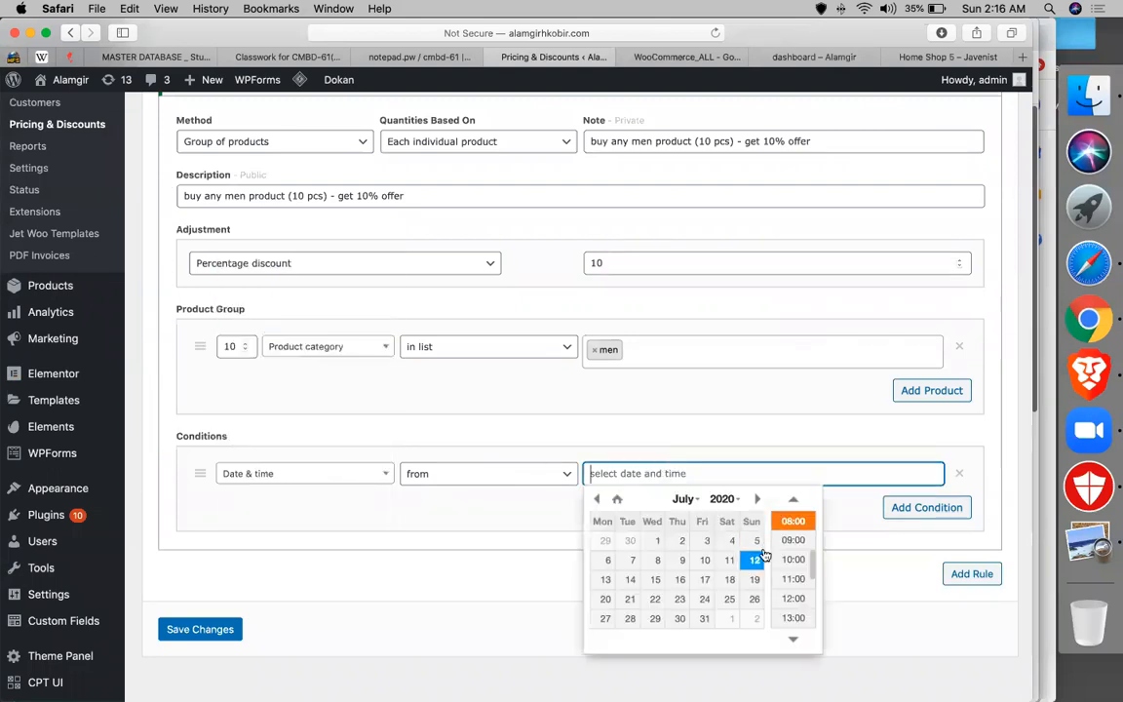
left_click(756, 561)
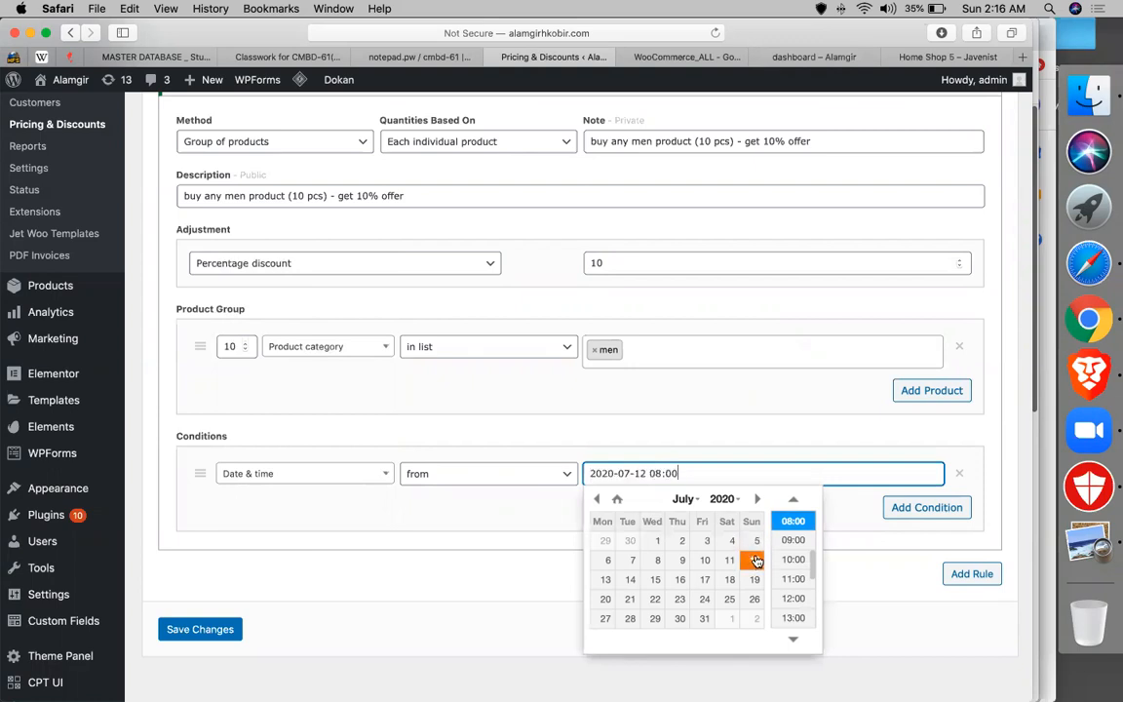
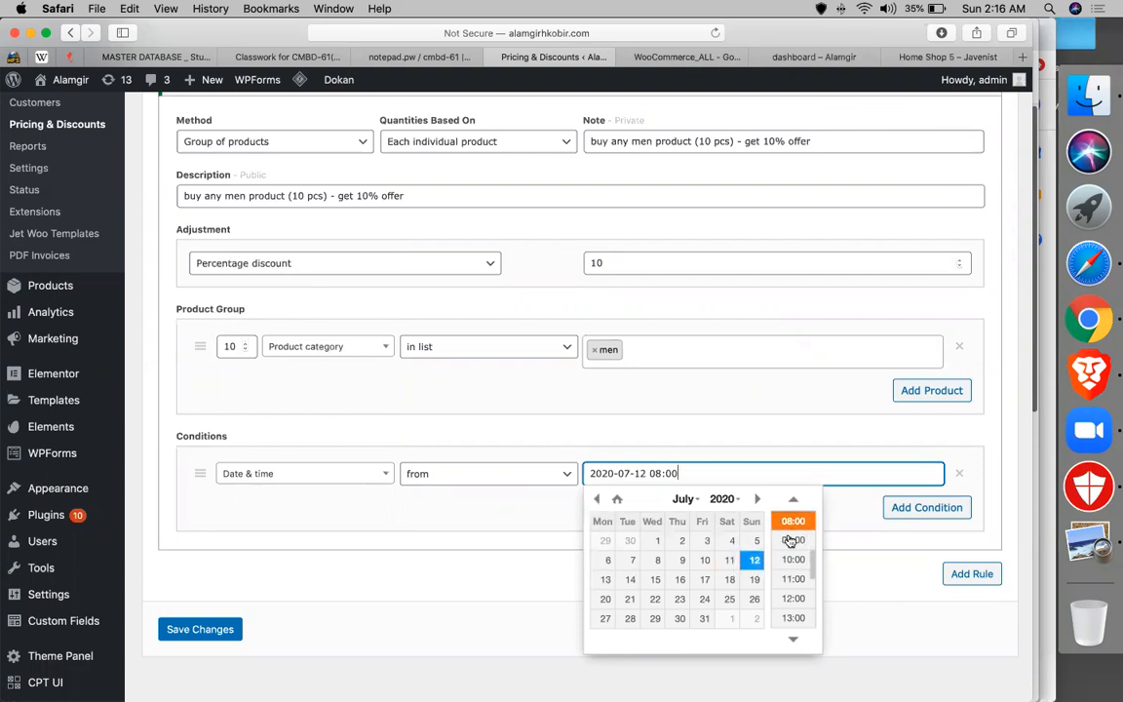
- Change the first condition's time to 09:00 and add a second condition ending 31 July 2020
left_click(790, 541)
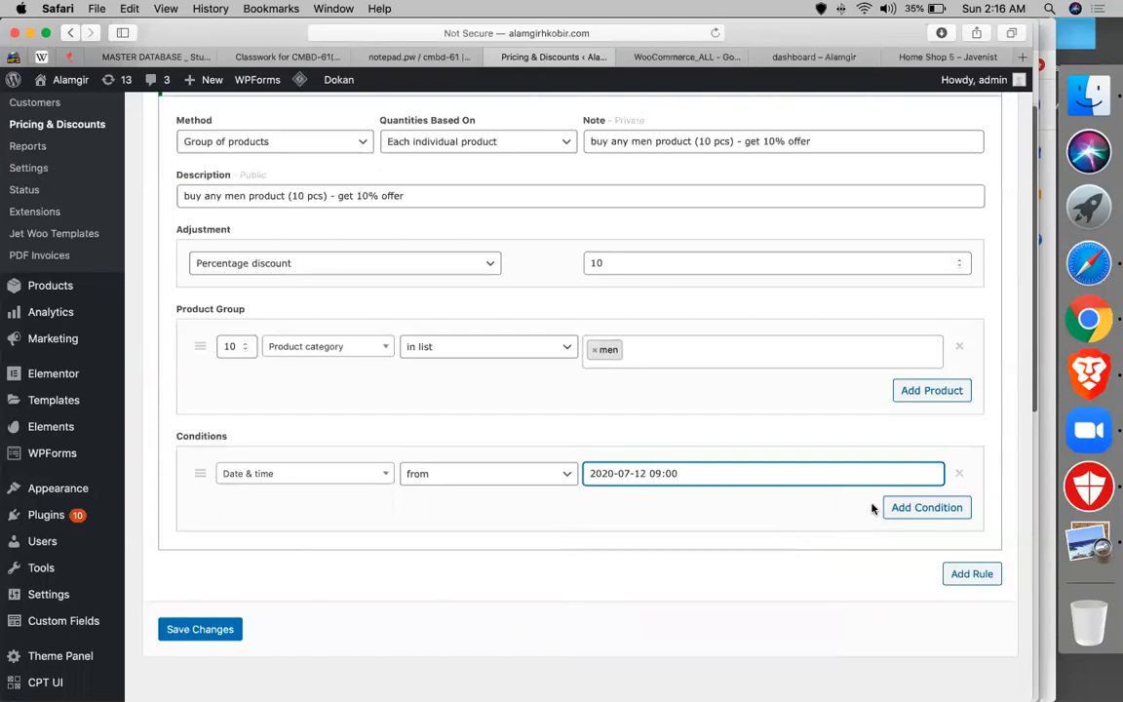
left_click(921, 507)
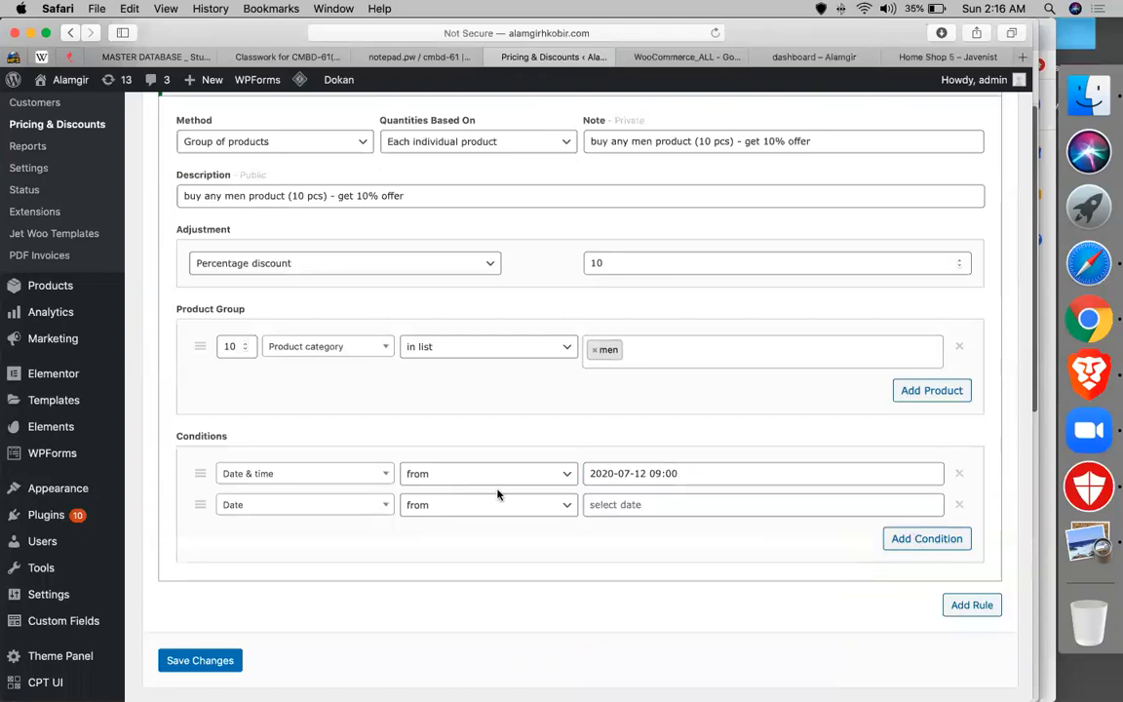
left_click(447, 503)
left_click(440, 518)
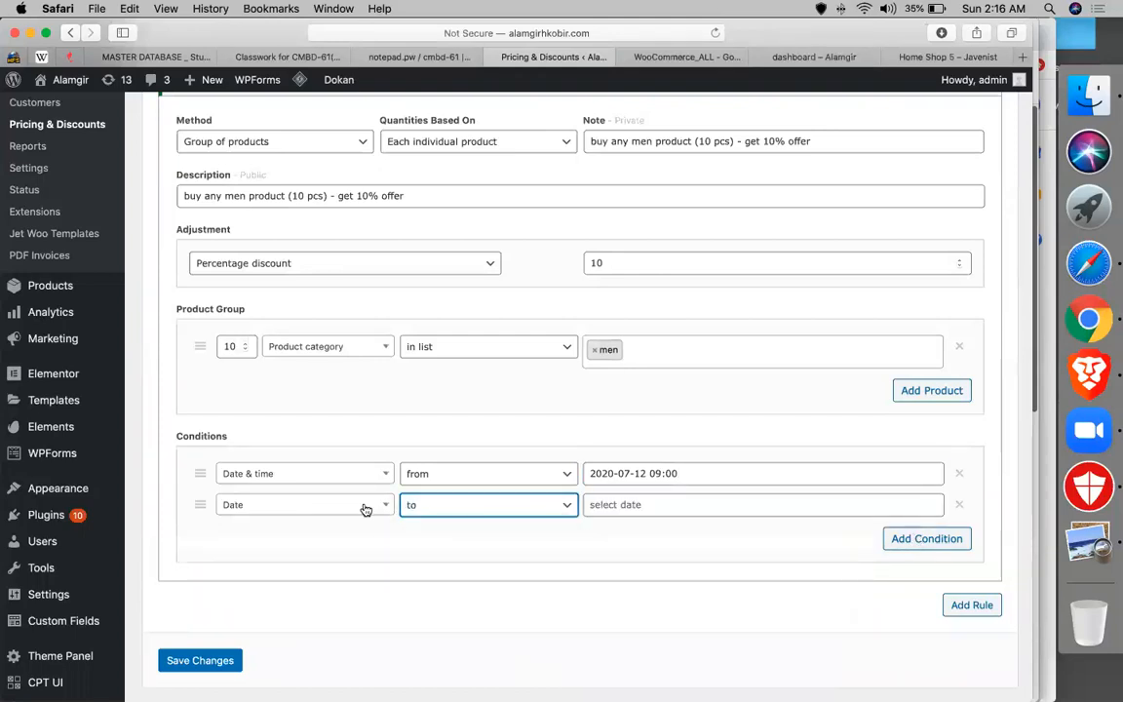
left_click(310, 473)
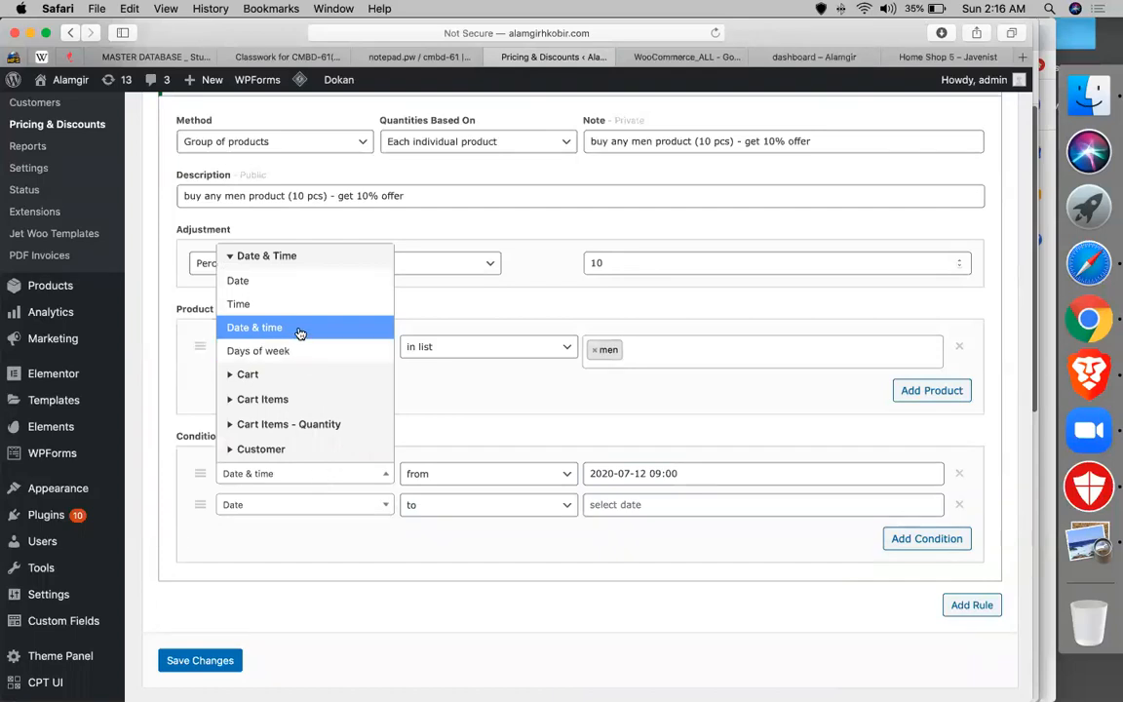
left_click(476, 508)
left_click(639, 505)
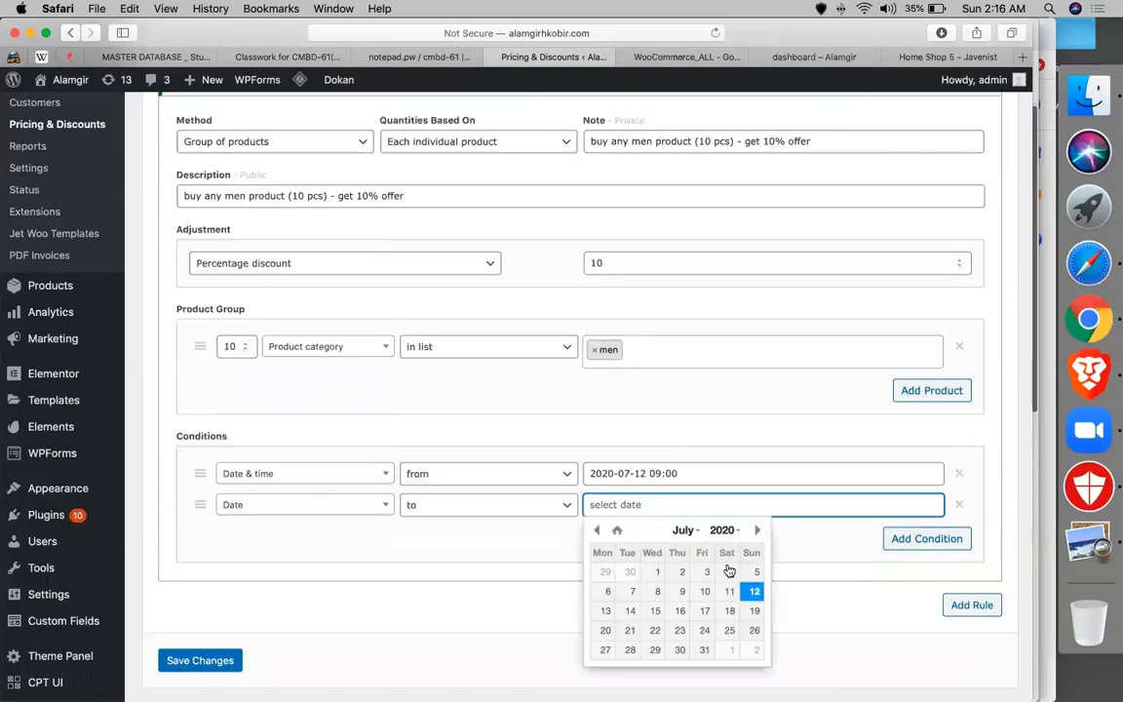
left_click(706, 649)
double_click(710, 505)
left_click(321, 502)
left_click(309, 357)
left_click(689, 504)
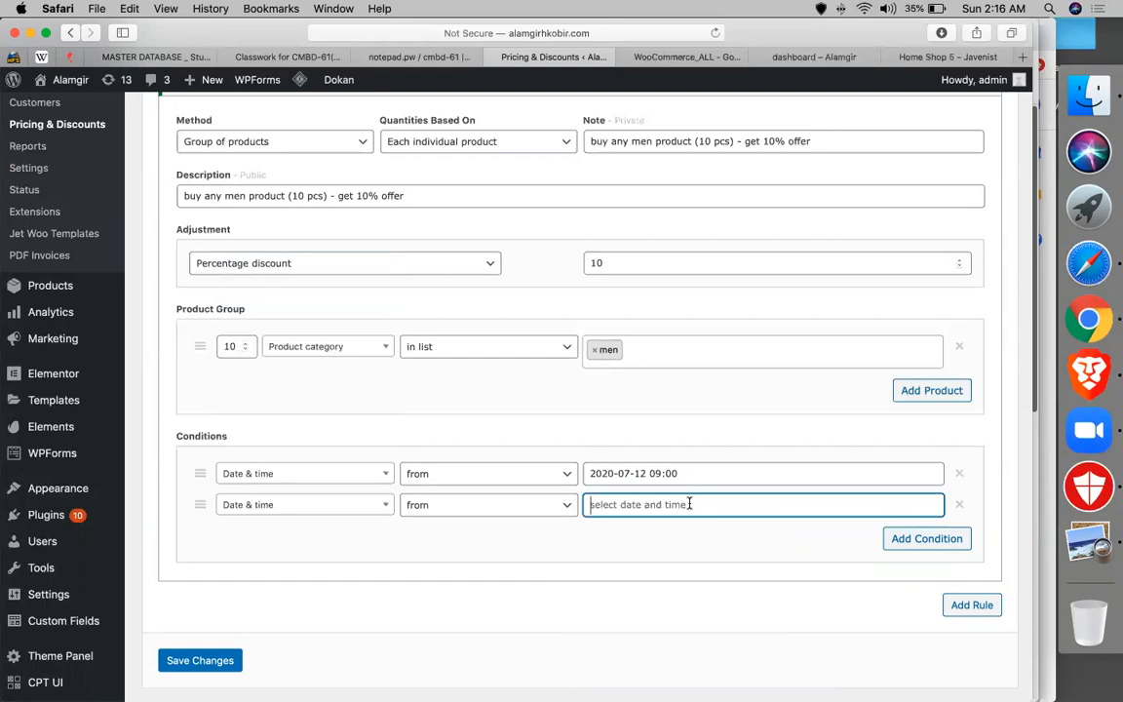
left_click(704, 649)
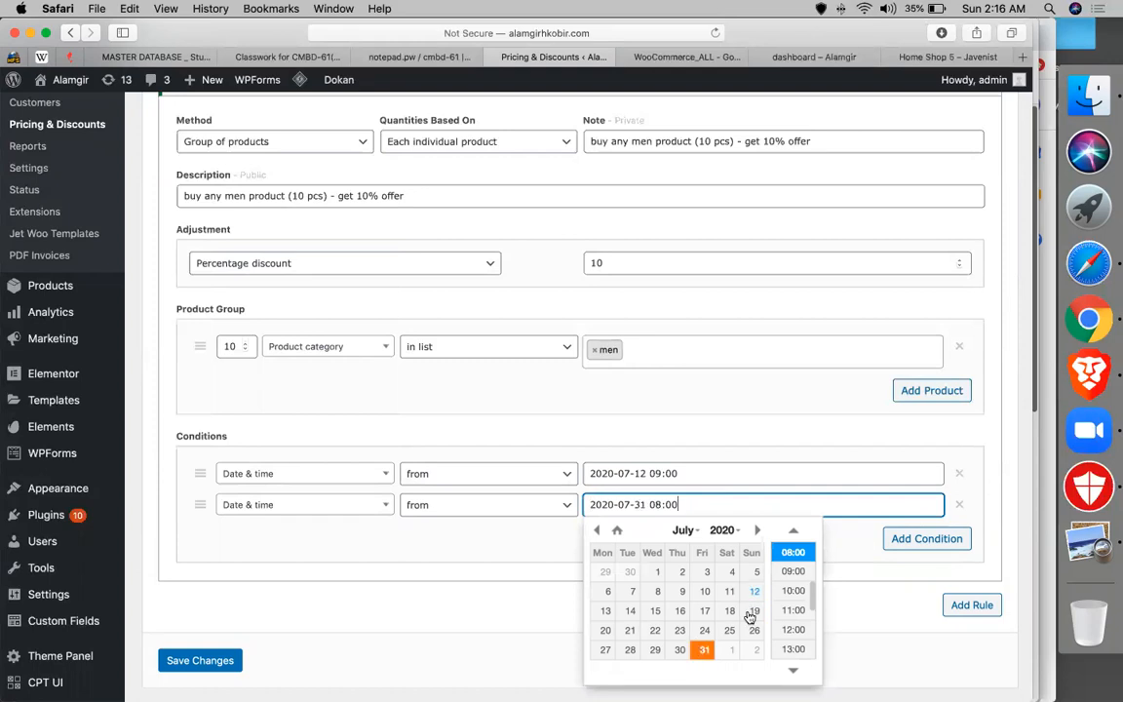
scroll(795, 584, "down", 5)
scroll(793, 570, "up", 9)
scroll(794, 569, "down", 5)
left_click(792, 552)
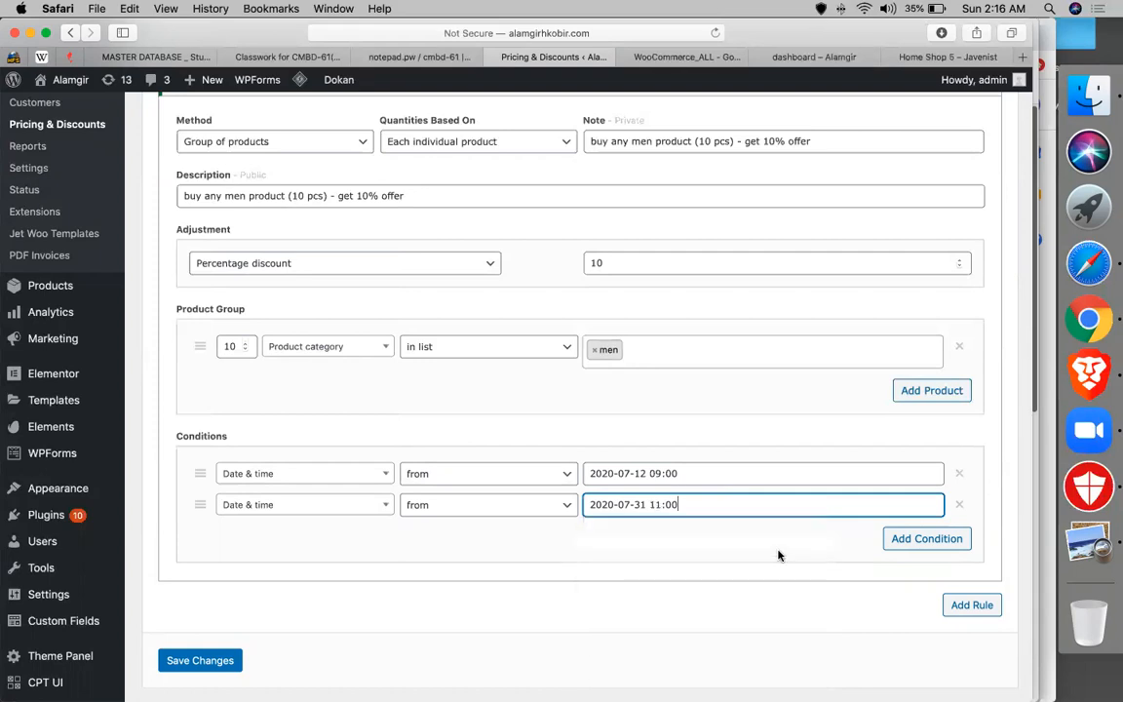
left_click(200, 660)
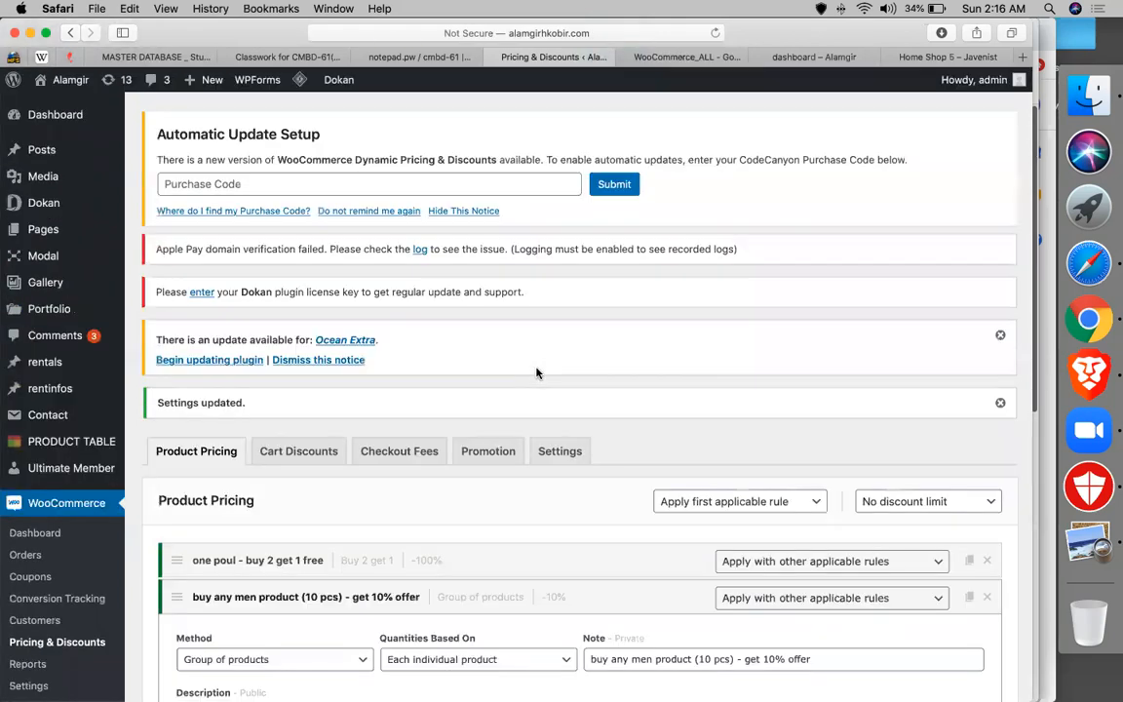
- Switch Pricing & Discounts to the empty Checkout Fees section
scroll(536, 372, "down", 5)
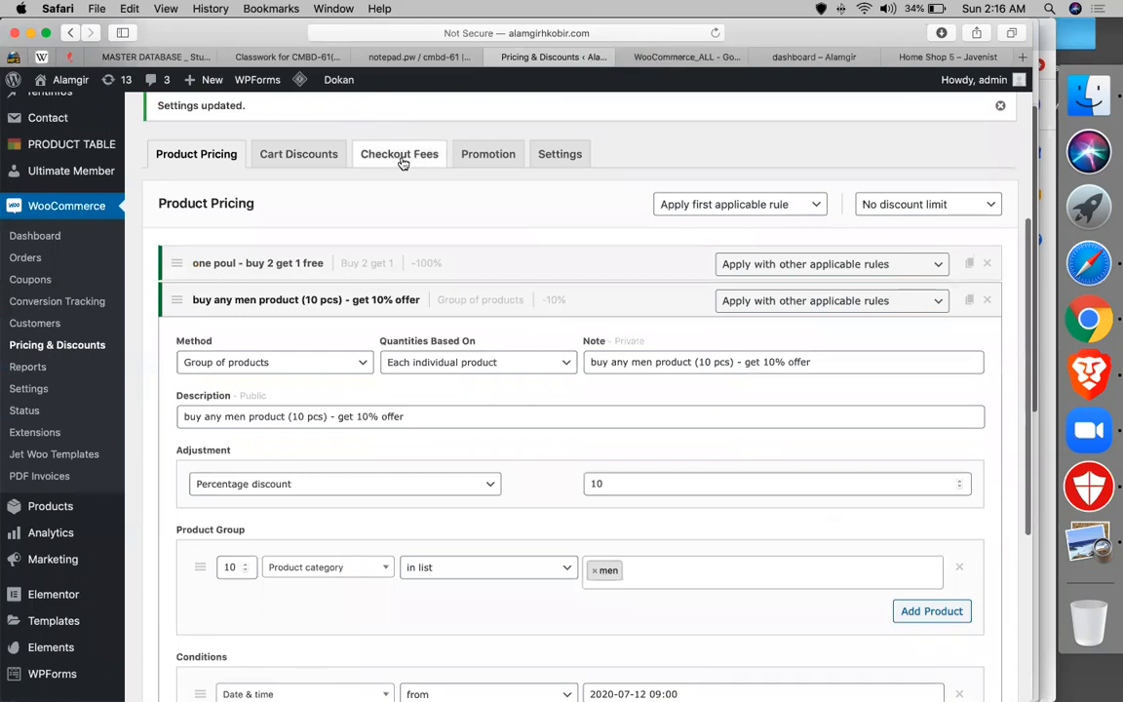
left_click(401, 156)
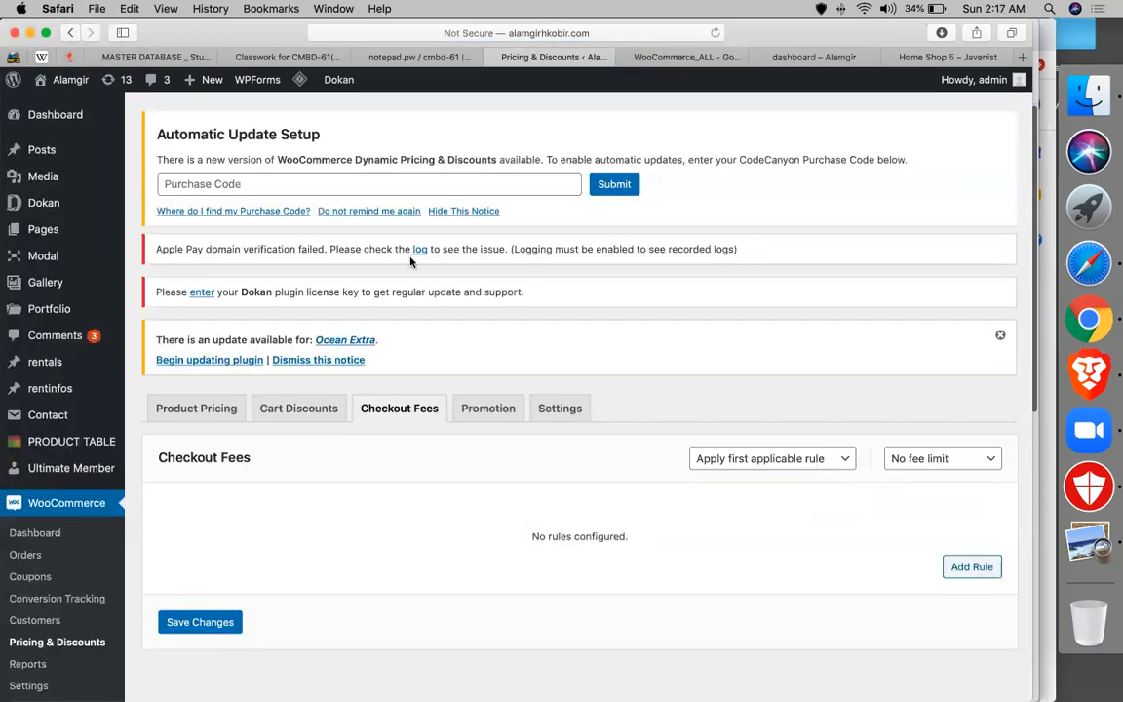
- Add a new checkout fee rule titled 'bandarban shipment 10$ extra fee'
left_click(959, 565)
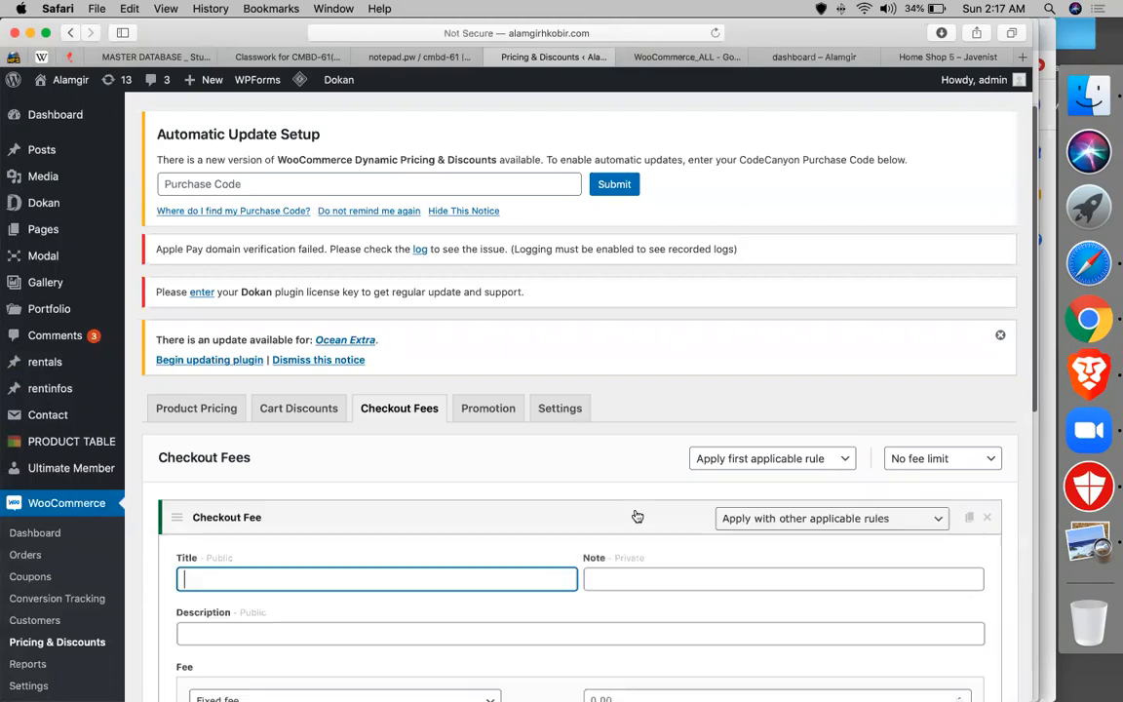
scroll(467, 487, "down", 3)
type("bandars")
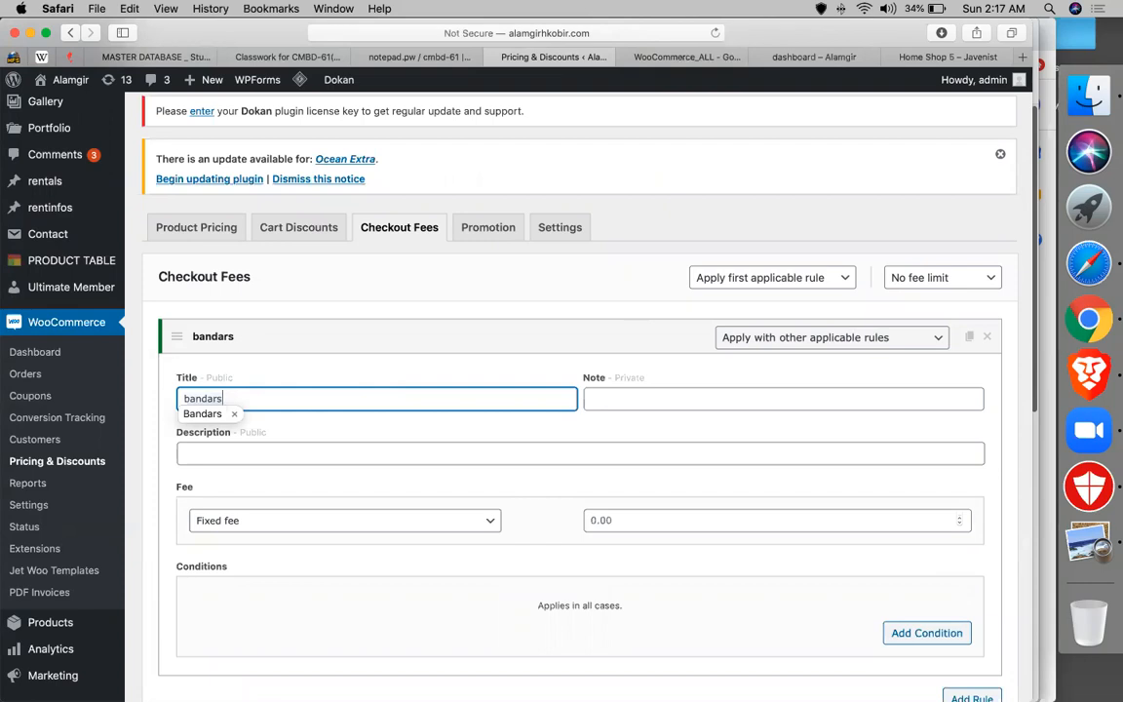
key("super+a")
key("Right")
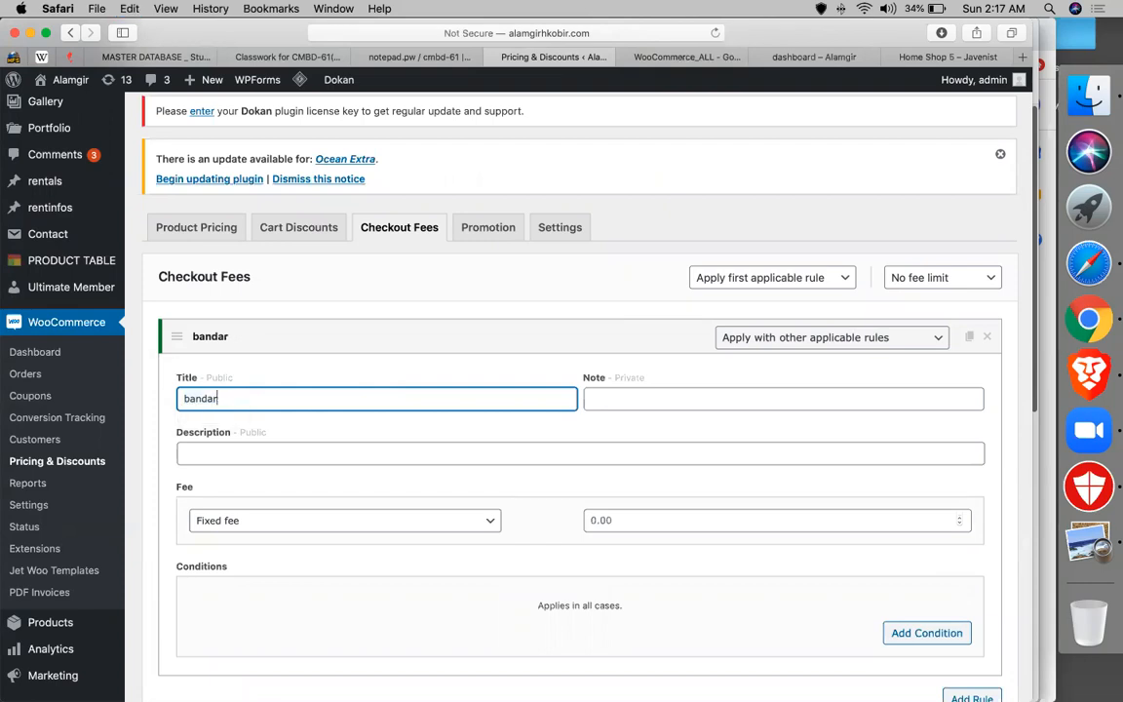
type("ban shipment")
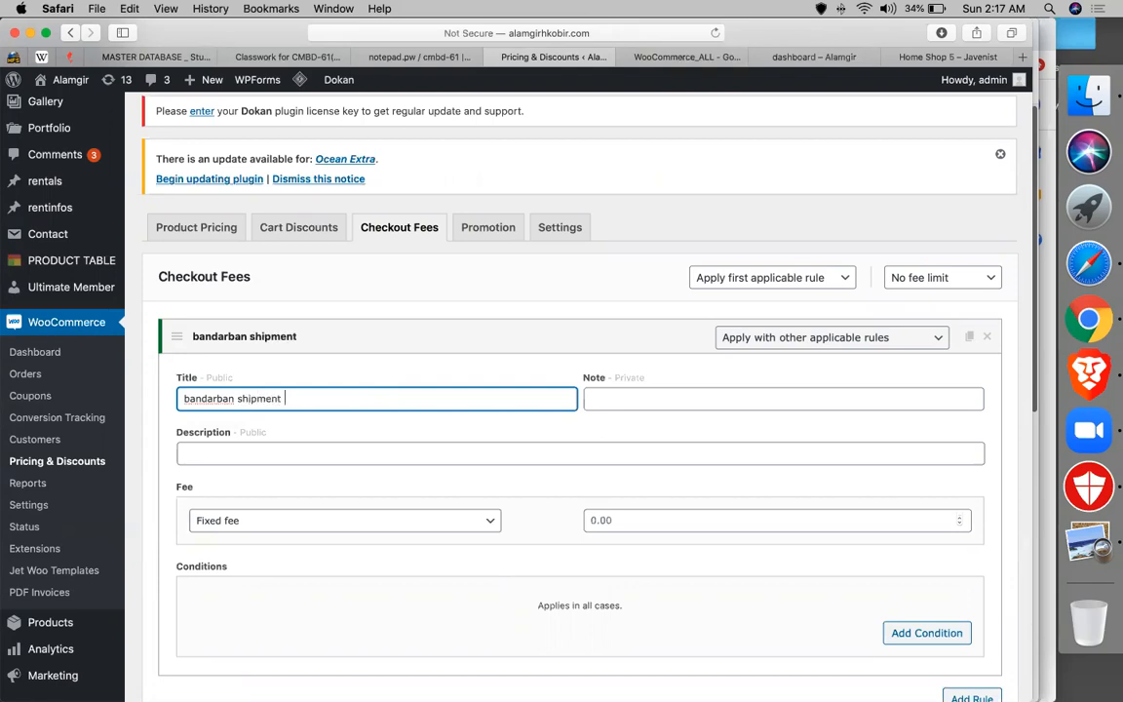
type(" 10$ extra fr")
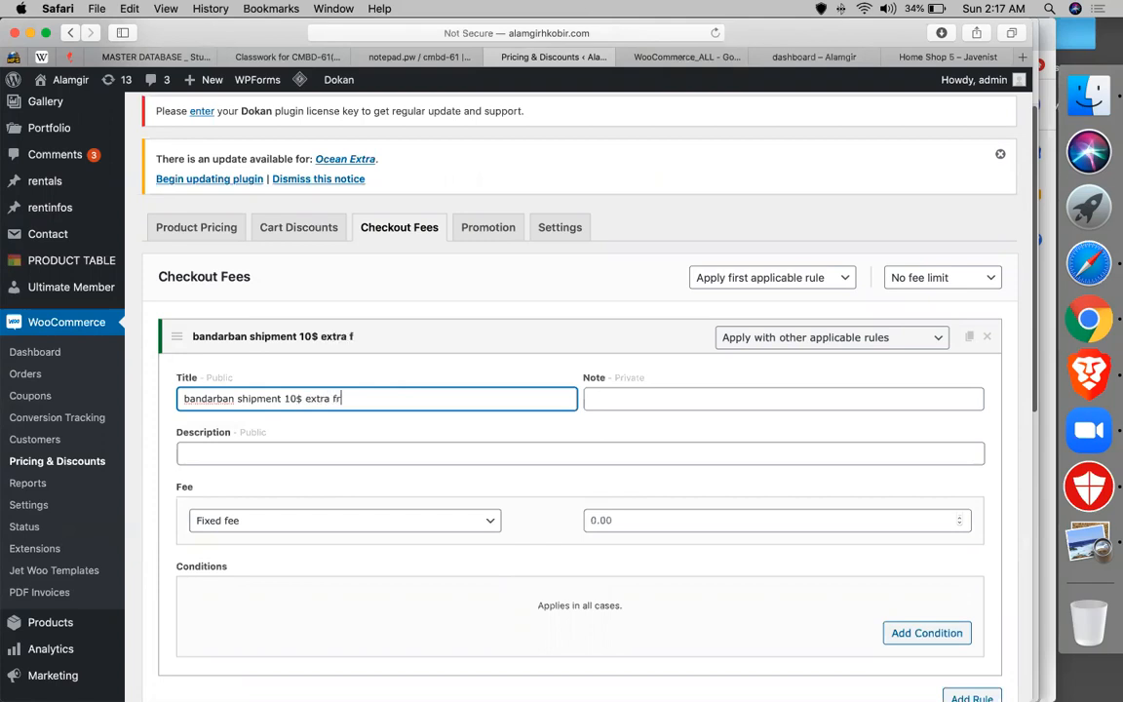
key("BackSpace")
type("ee")
key("super+a")
key("ctrl+c")
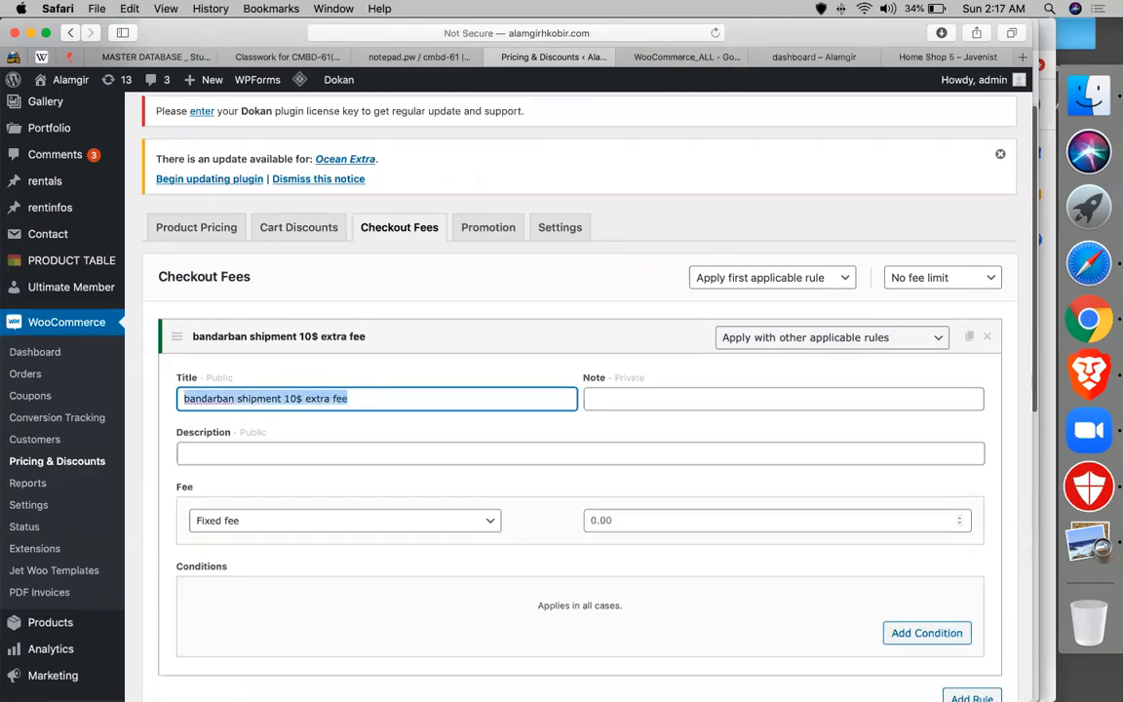
- Copy the title into Note and Description and set a 10 percentage fee
left_click(608, 399)
key("Tab")
key("ctrl+v")
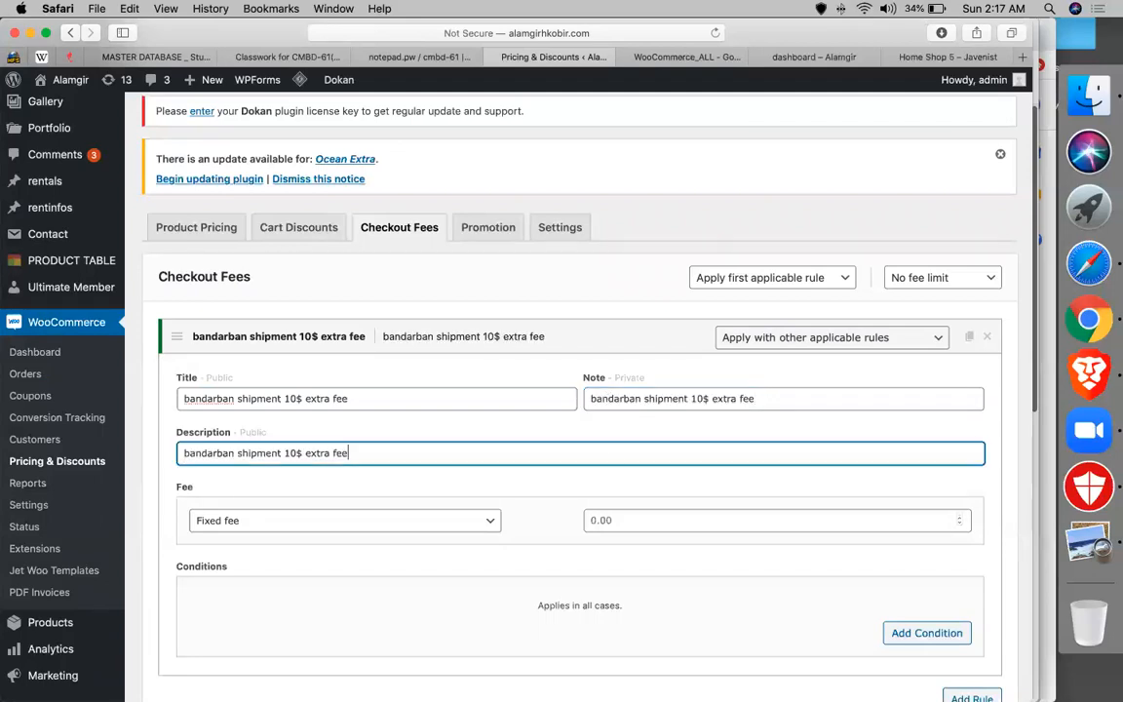
left_click(364, 522)
left_click(352, 535)
left_click(646, 519)
type("10")
scroll(490, 526, "down", 3)
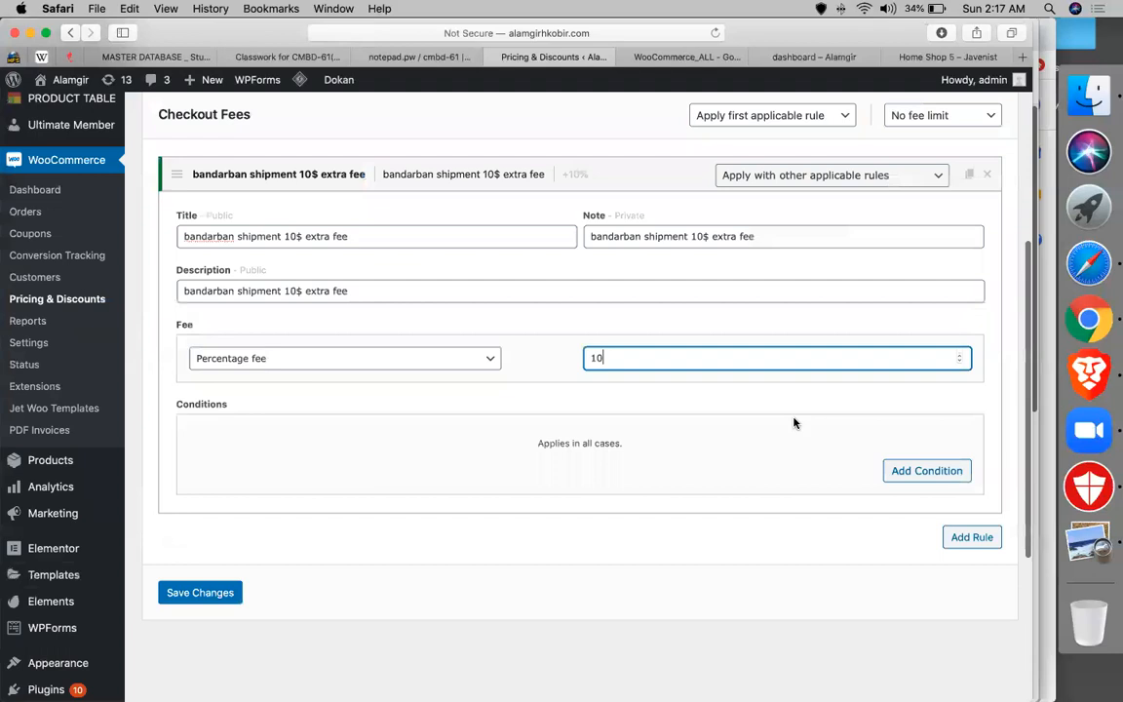
- Add a Shipping state condition to the Bandarban fee rule
left_click(889, 468)
scroll(410, 463, "down", 1)
left_click(307, 397)
scroll(313, 523, "down", 5)
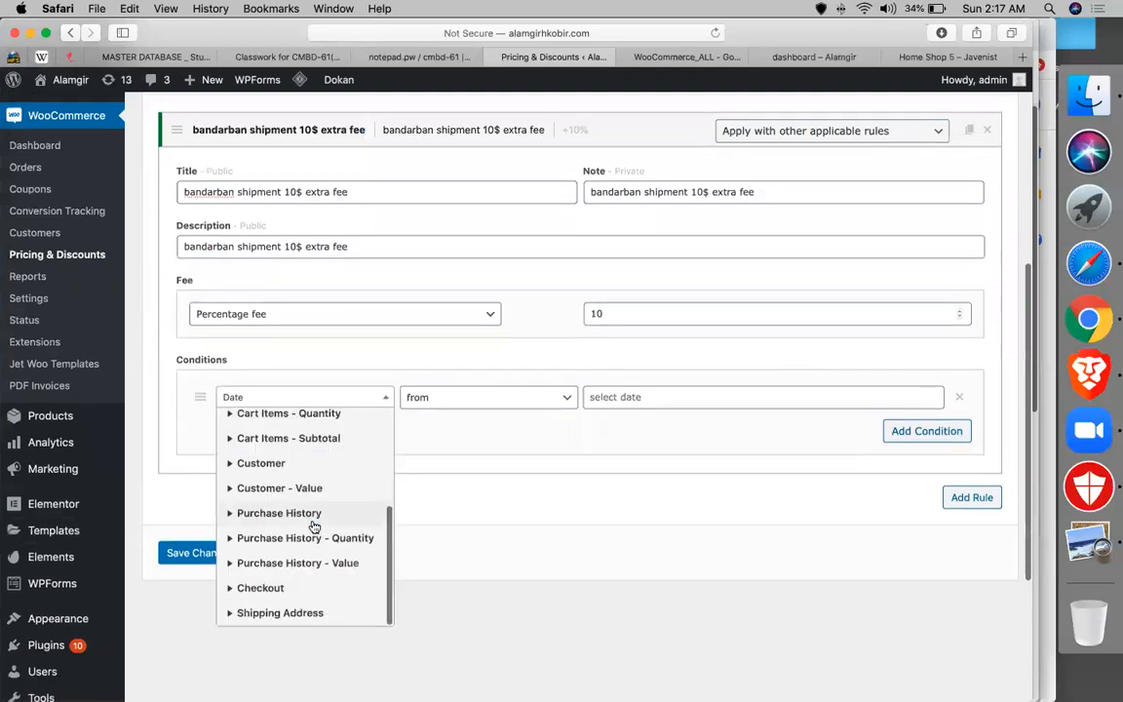
left_click(305, 617)
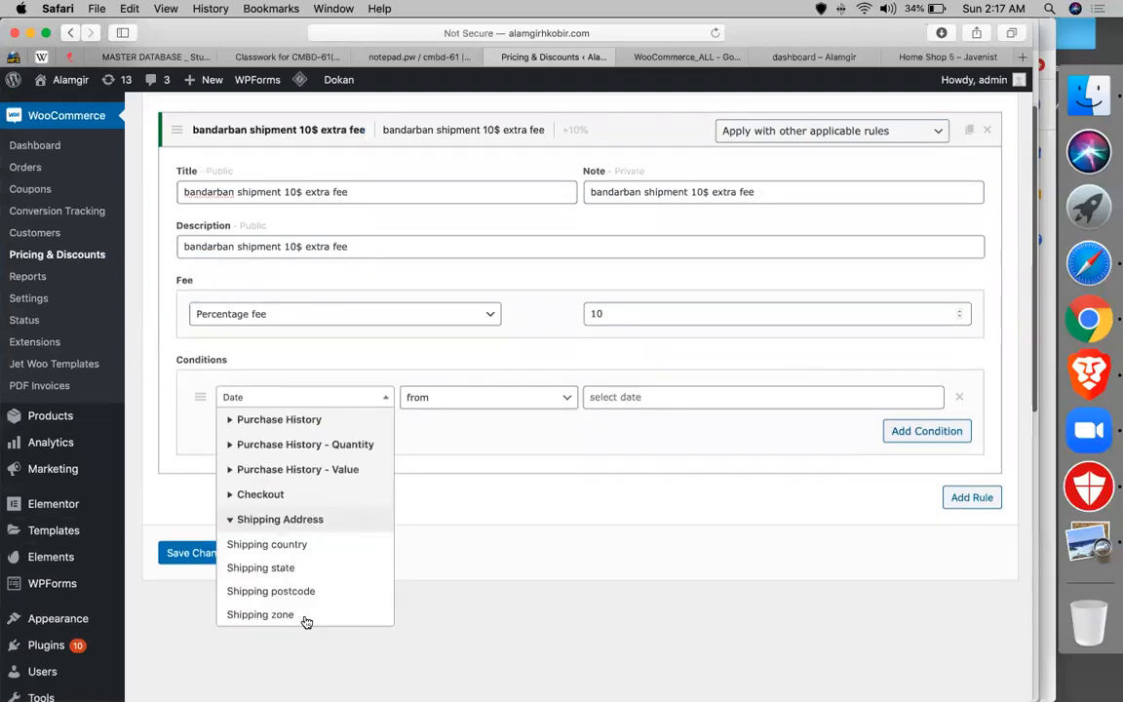
left_click(285, 550)
left_click(290, 400)
scroll(263, 432, "down", 5)
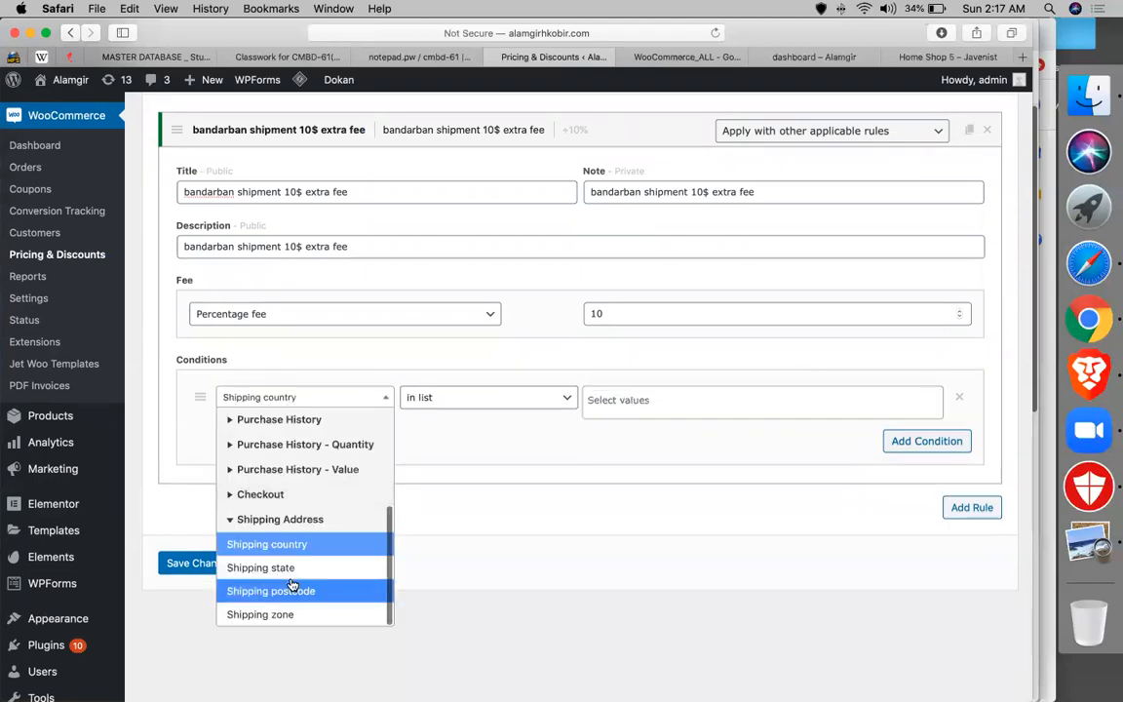
left_click(295, 572)
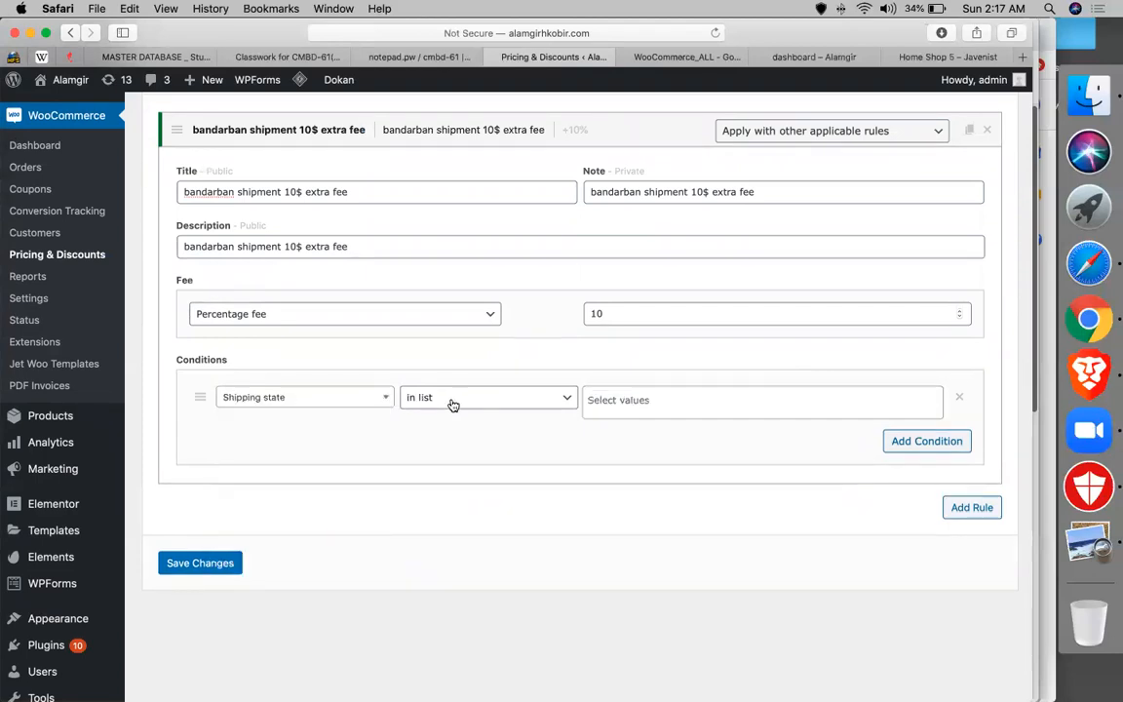
- Choose Bangladesh: Bandarban as the qualifying state and save the rule
left_click(622, 407)
type("ban")
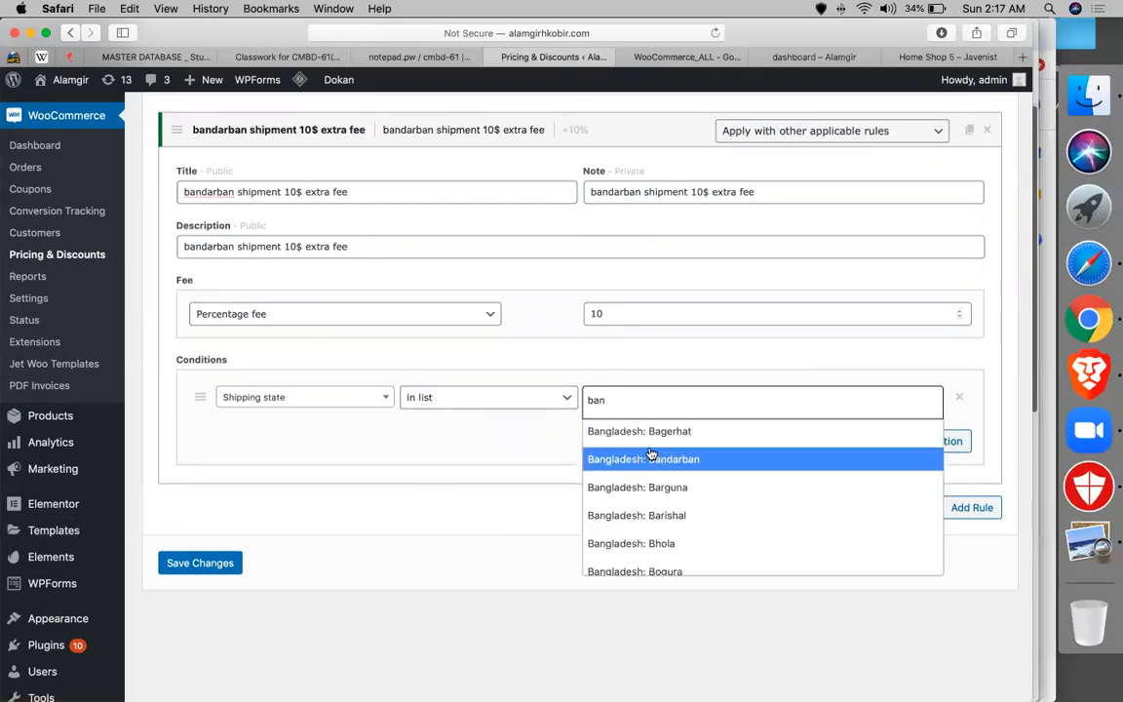
left_click(651, 457)
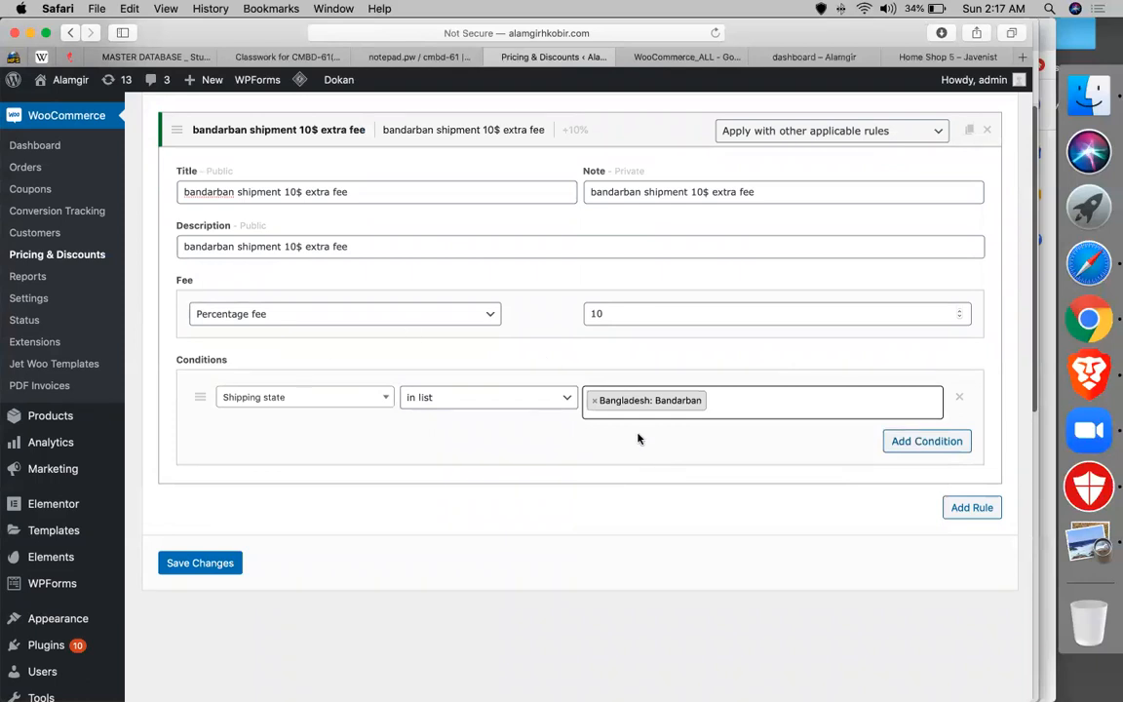
left_click(635, 313)
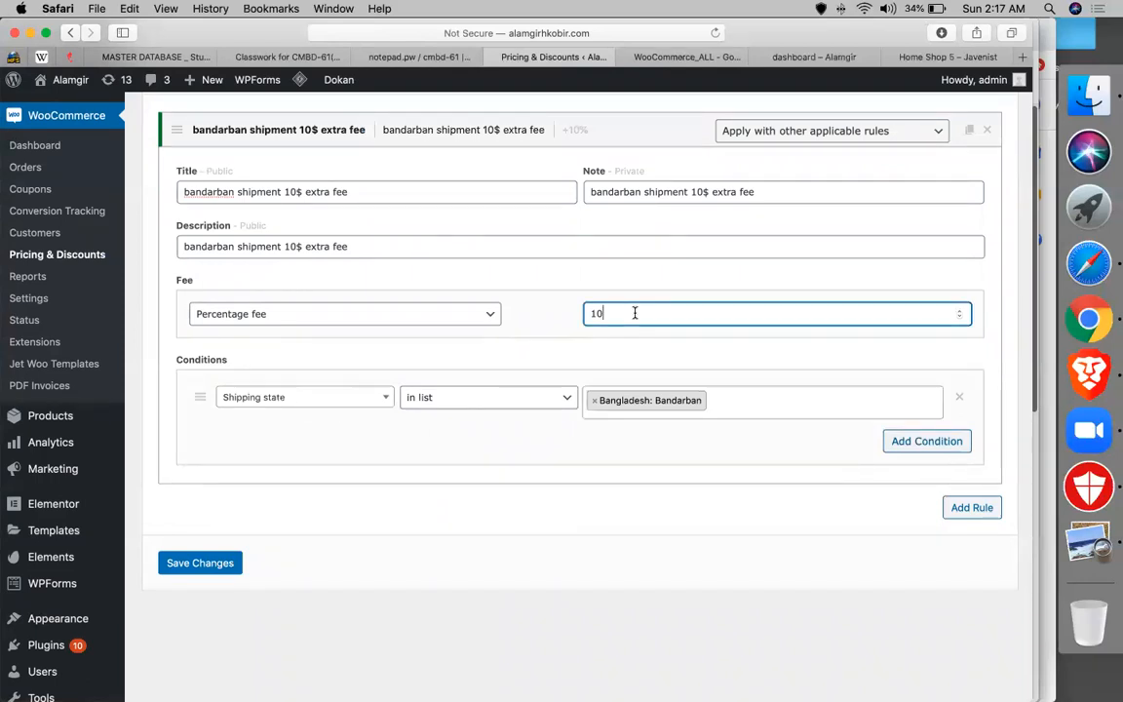
left_click(208, 575)
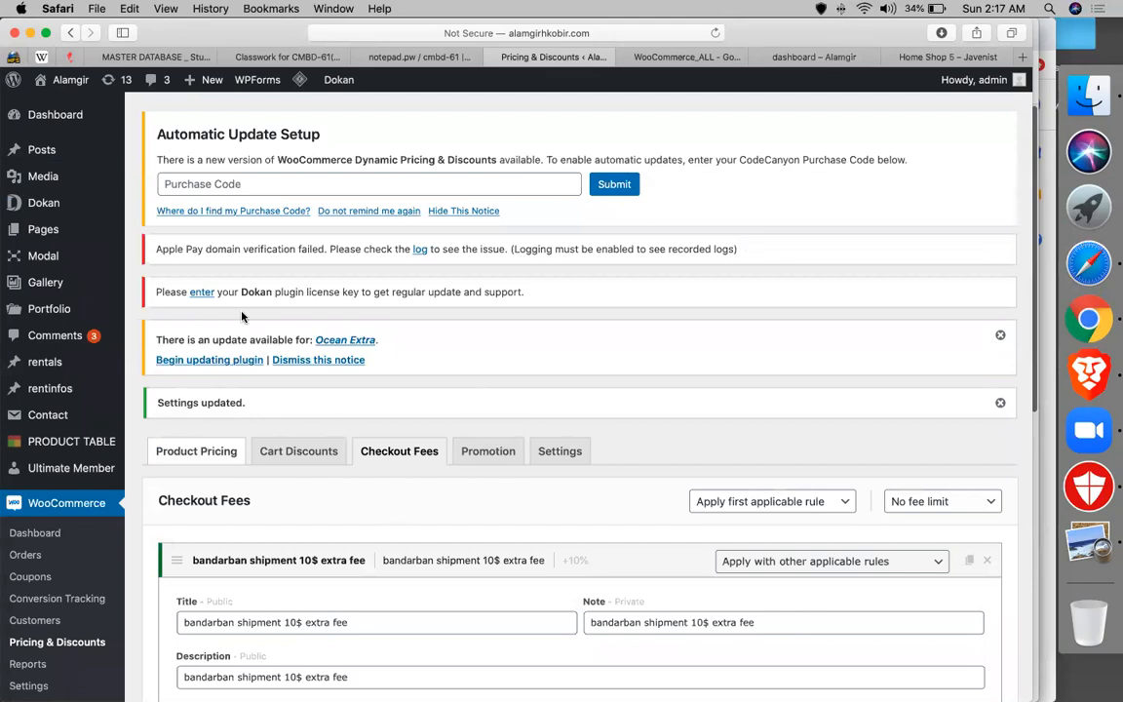
- Go to the storefront home page and add the bjjkkh product to the cart
left_click(793, 59)
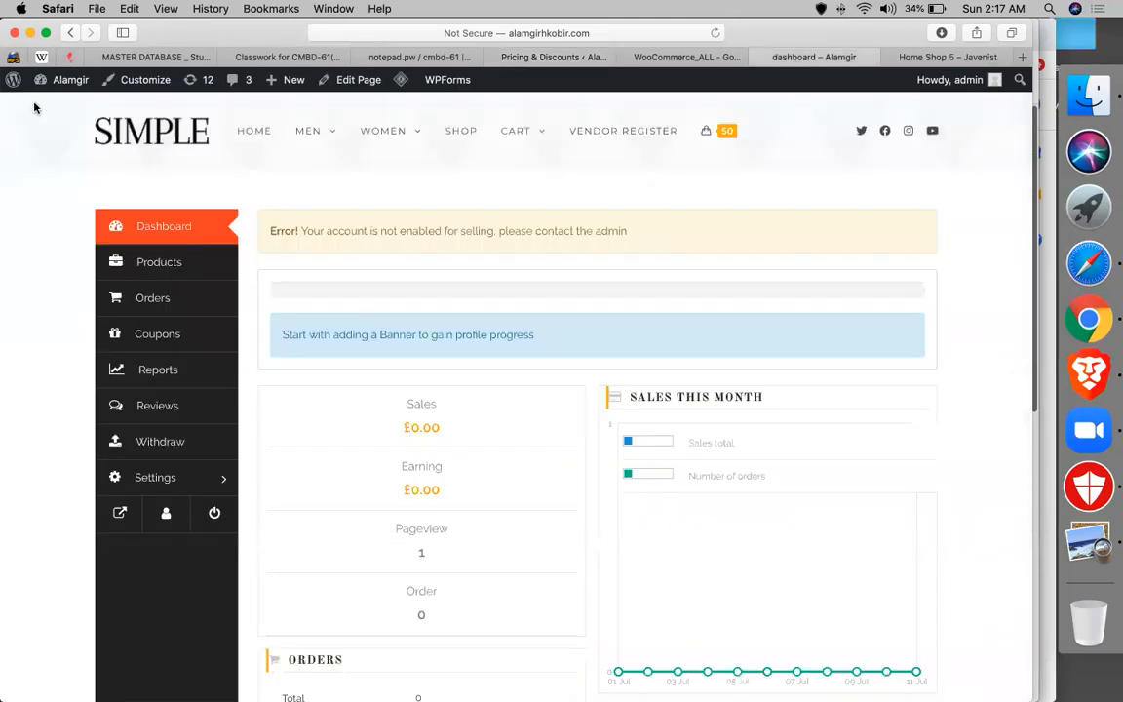
left_click(252, 131)
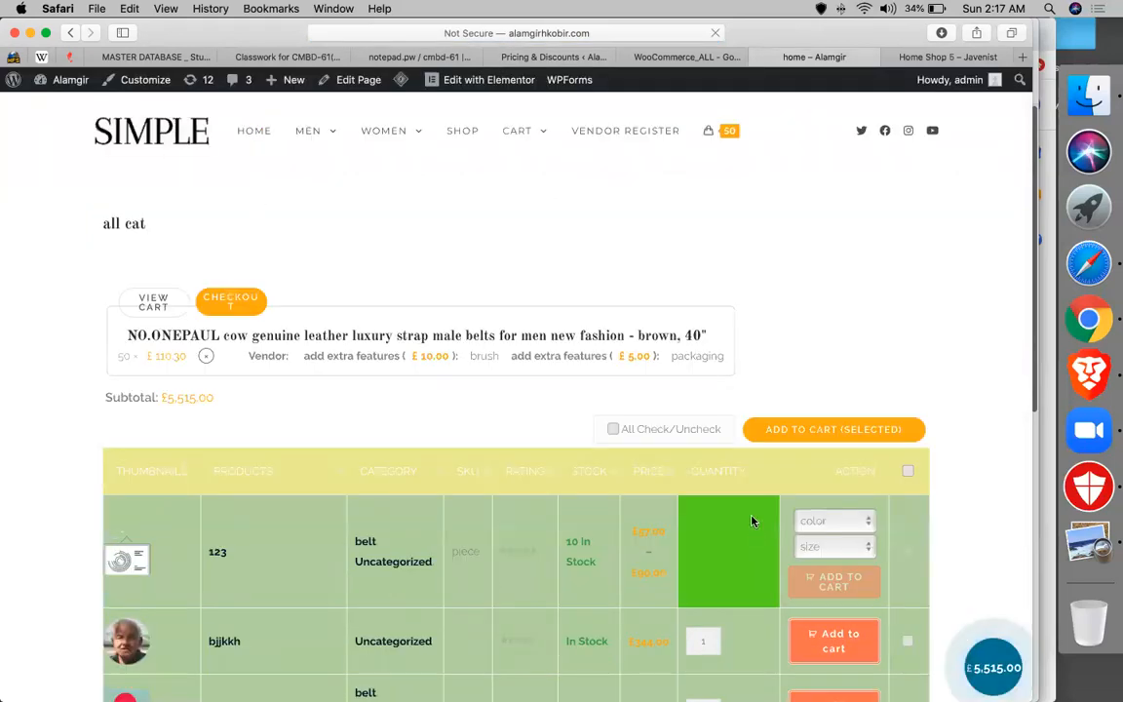
scroll(770, 497, "down", 1)
scroll(828, 484, "down", 2)
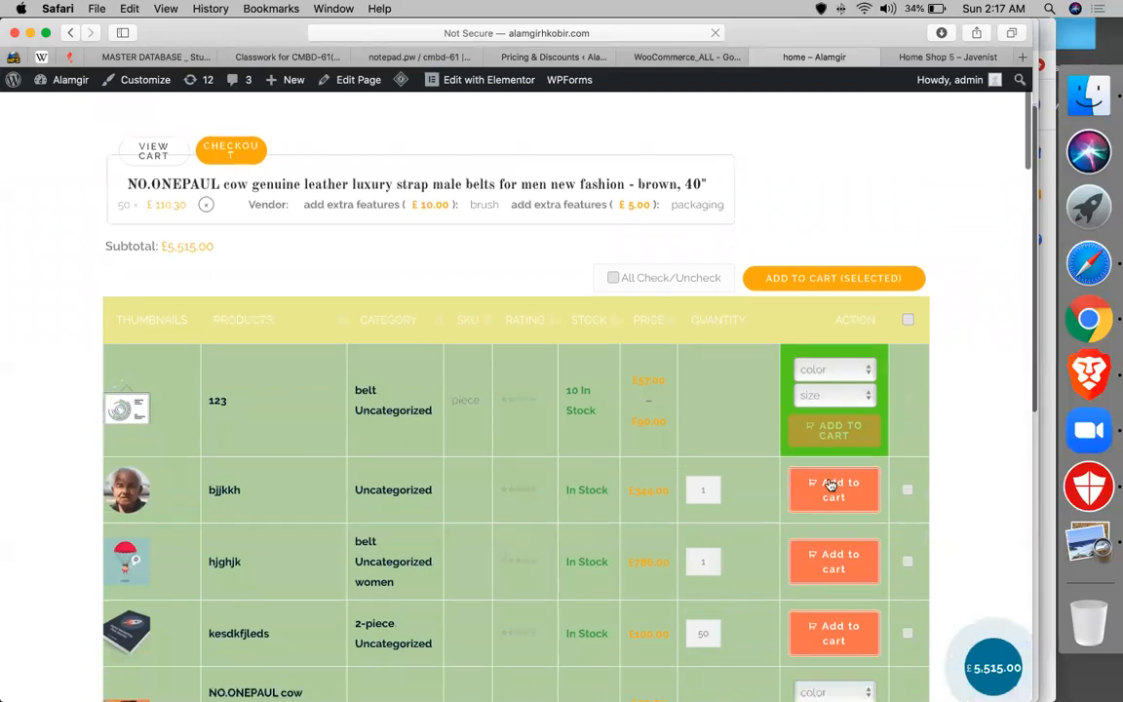
left_click(832, 484)
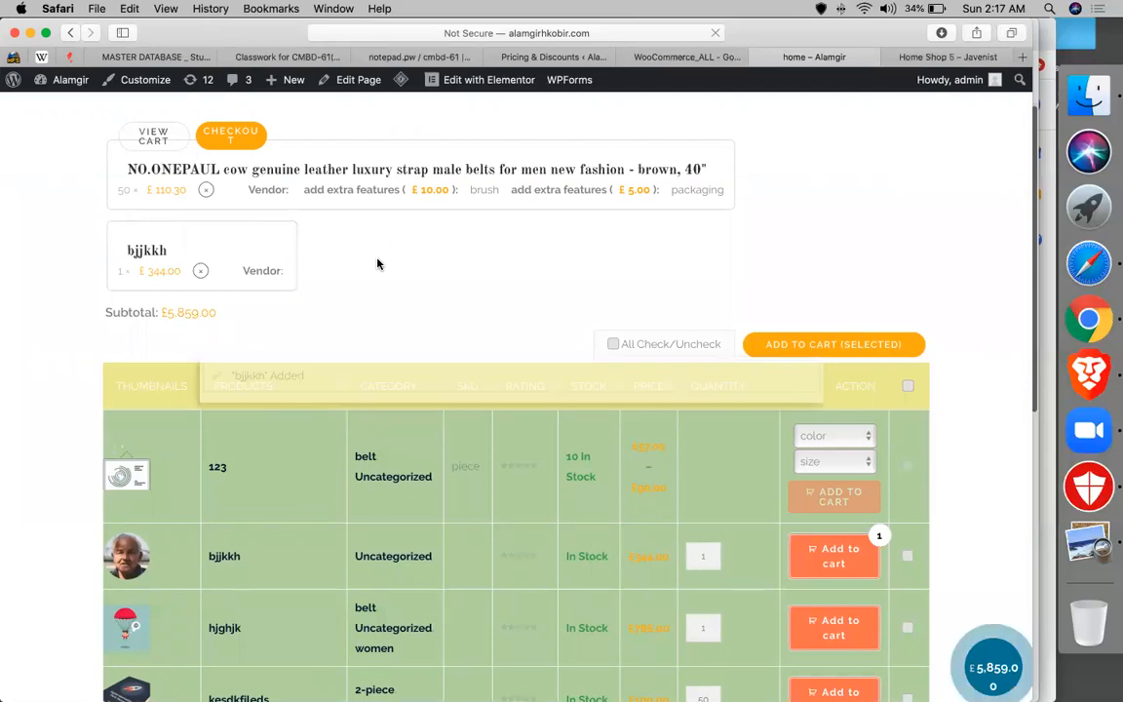
scroll(379, 263, "up", 3)
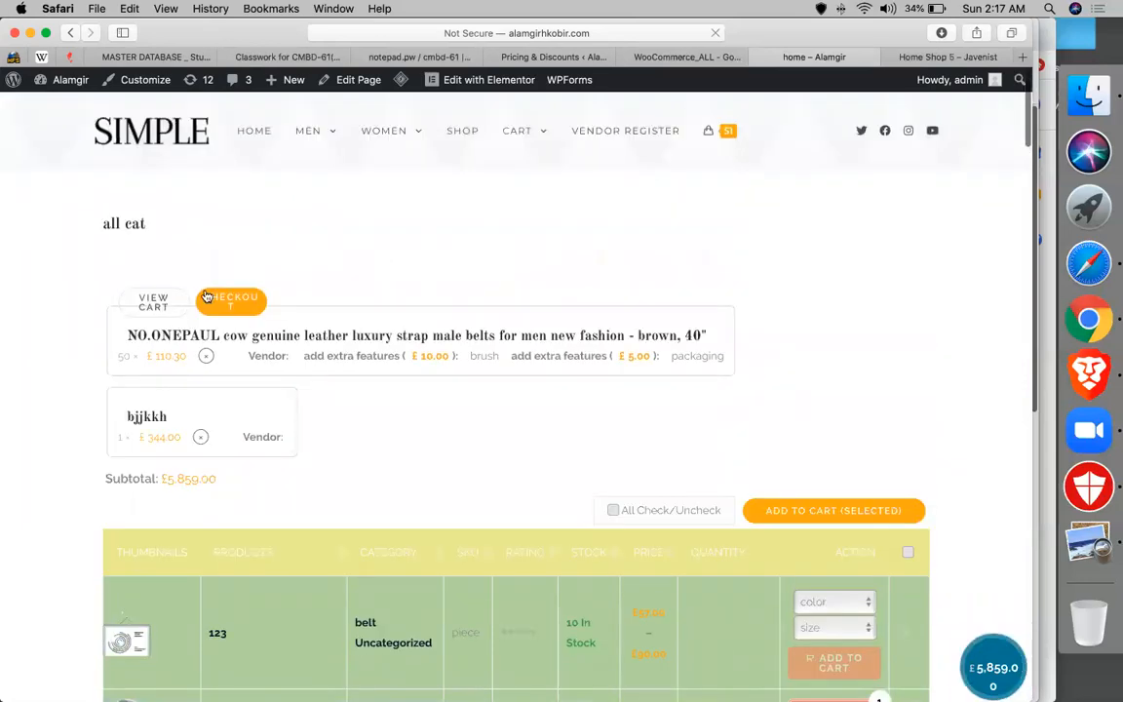
- Proceed to checkout and set the billing country to Bangladesh
left_click(218, 302)
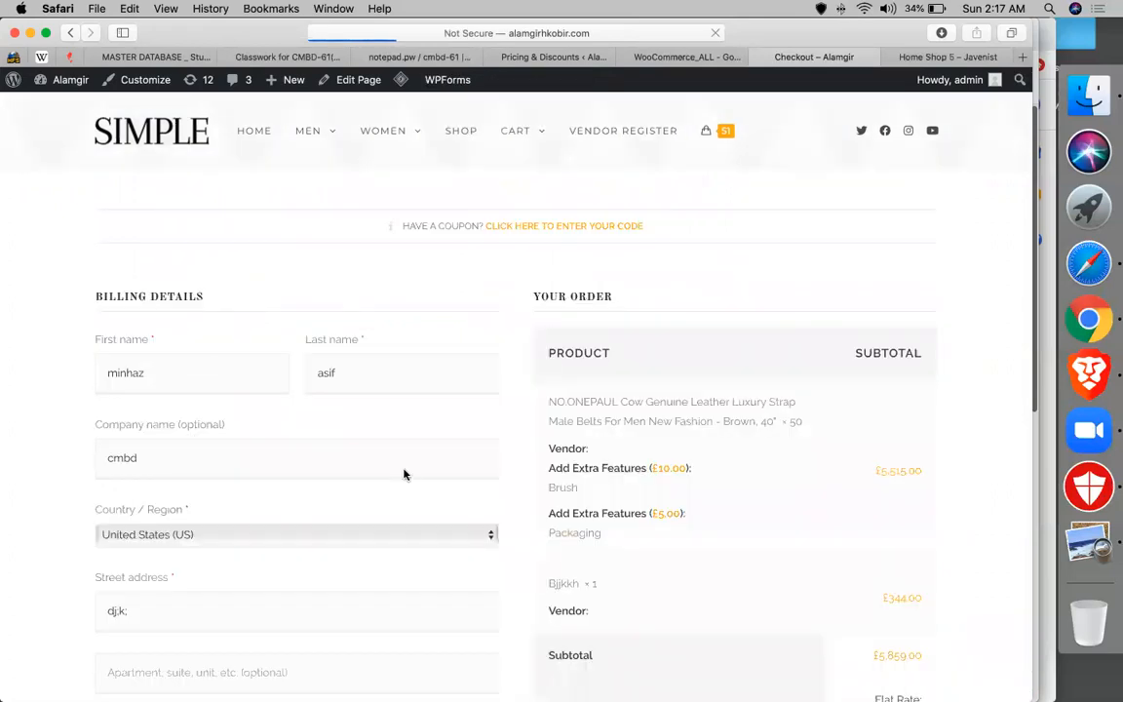
scroll(588, 312, "down", 5)
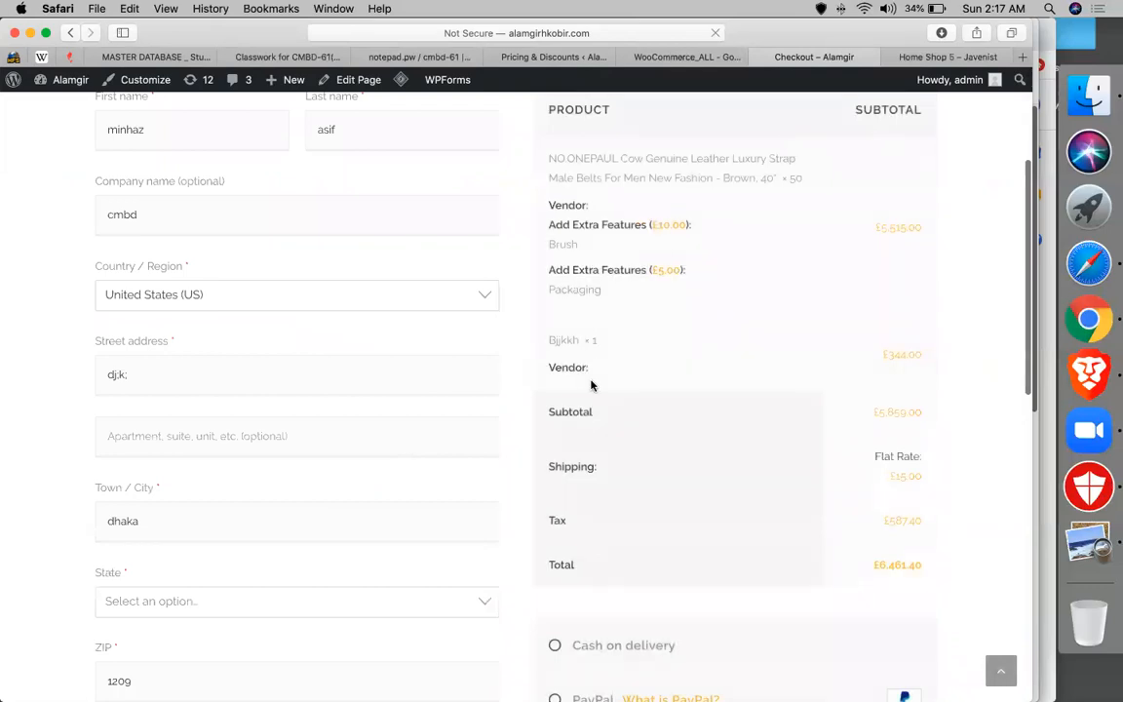
left_click(170, 306)
type("ban")
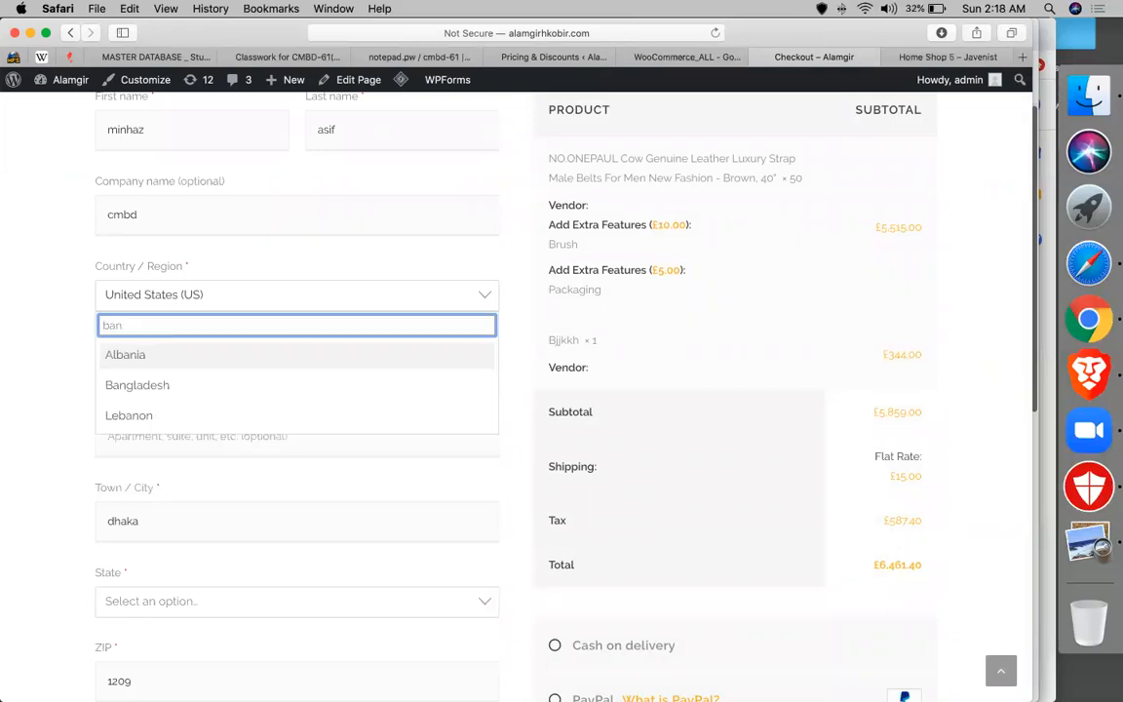
left_click(115, 378)
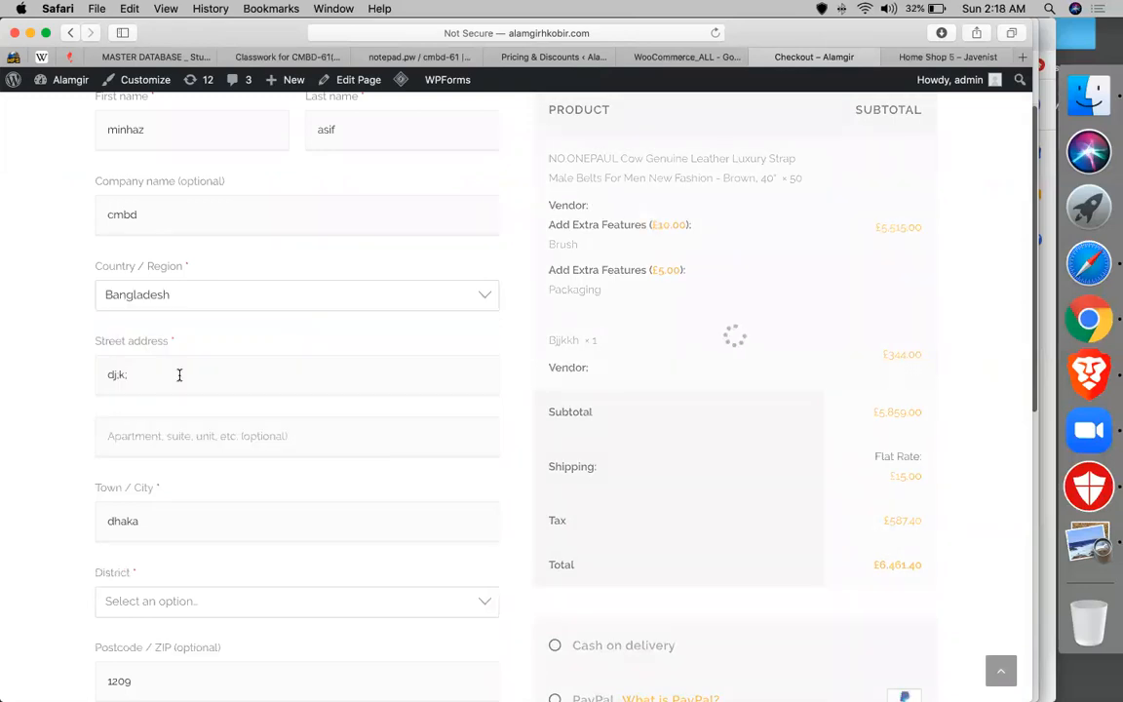
- Set District to Bandarban and Town/City to 'bandarban' to refresh the order totals
left_click(166, 511)
scroll(166, 515, "down", 2)
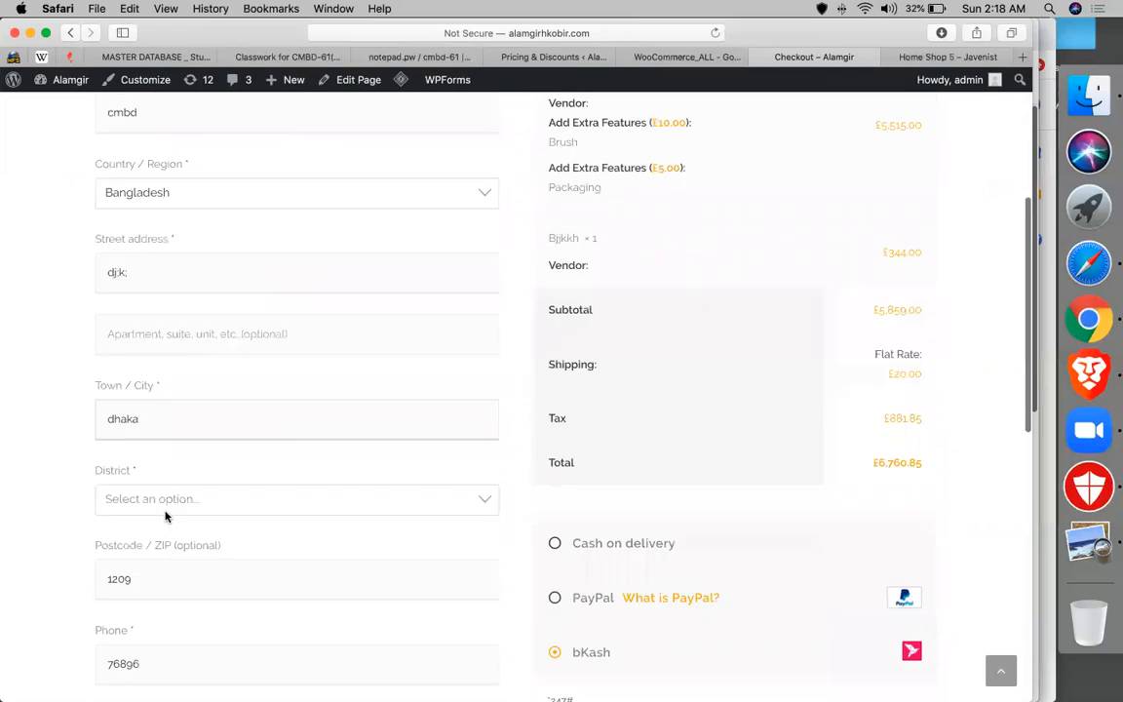
left_click(171, 503)
type("ban")
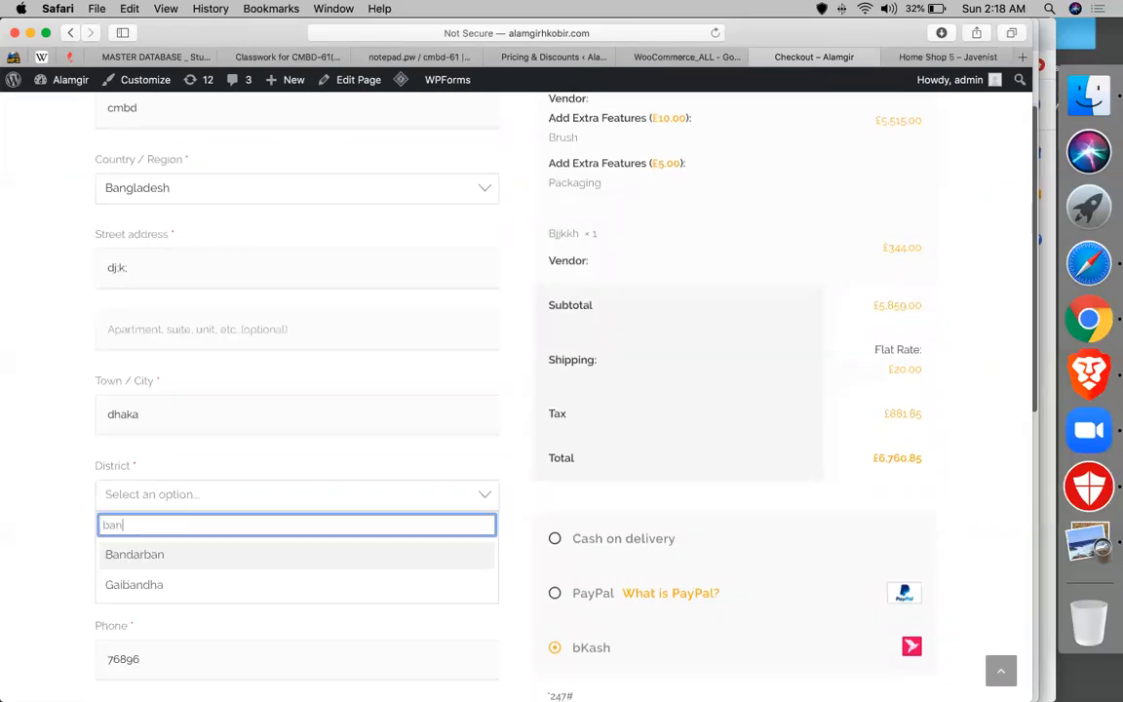
key("Return")
left_click(158, 416)
key("super+a")
type("bandarban")
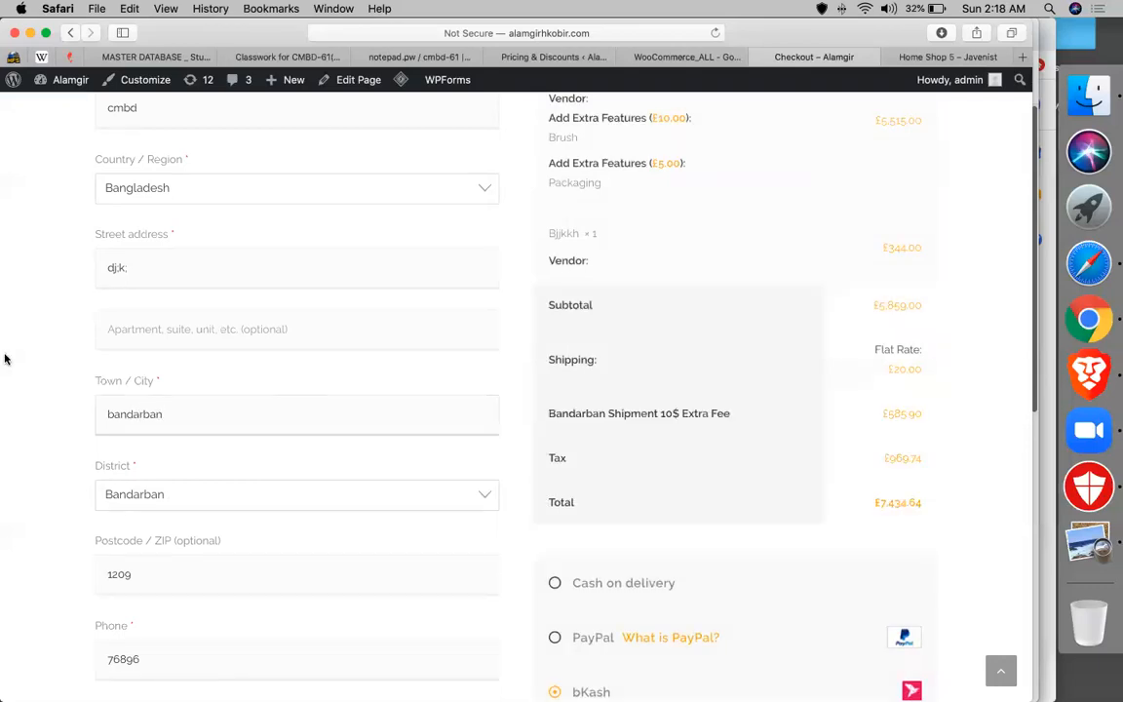
left_click(585, 336)
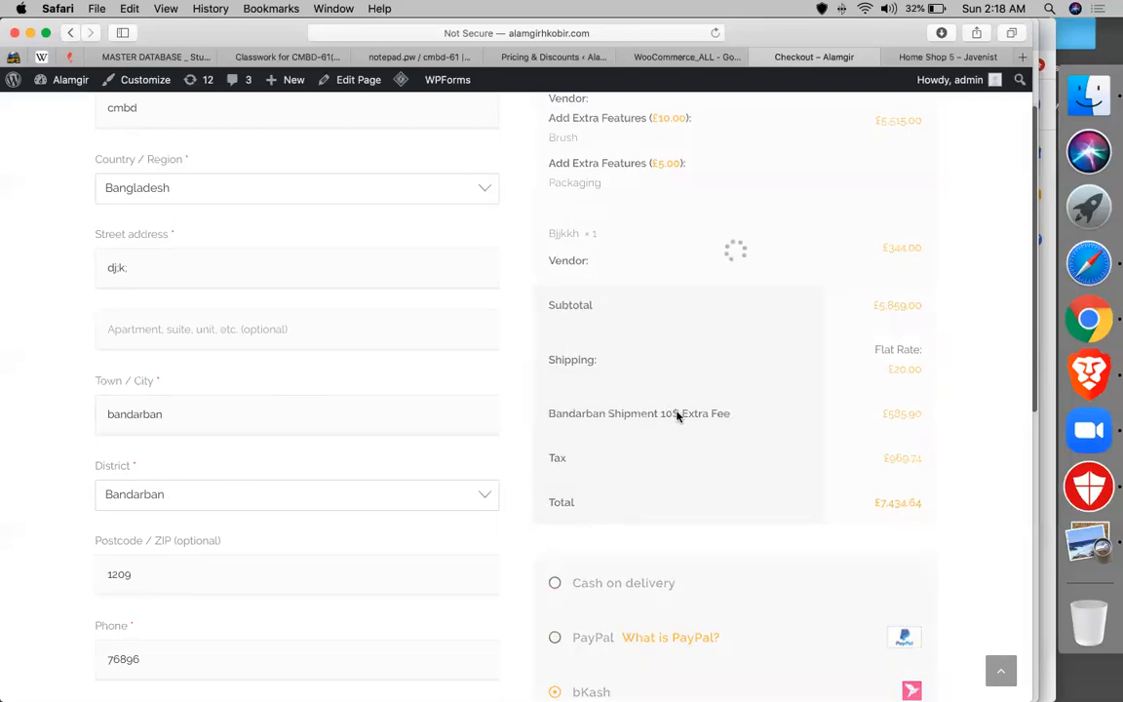
- Highlight the Bandarban Shipment fee line and its £585.90 amount in the order summary
double_click(580, 412)
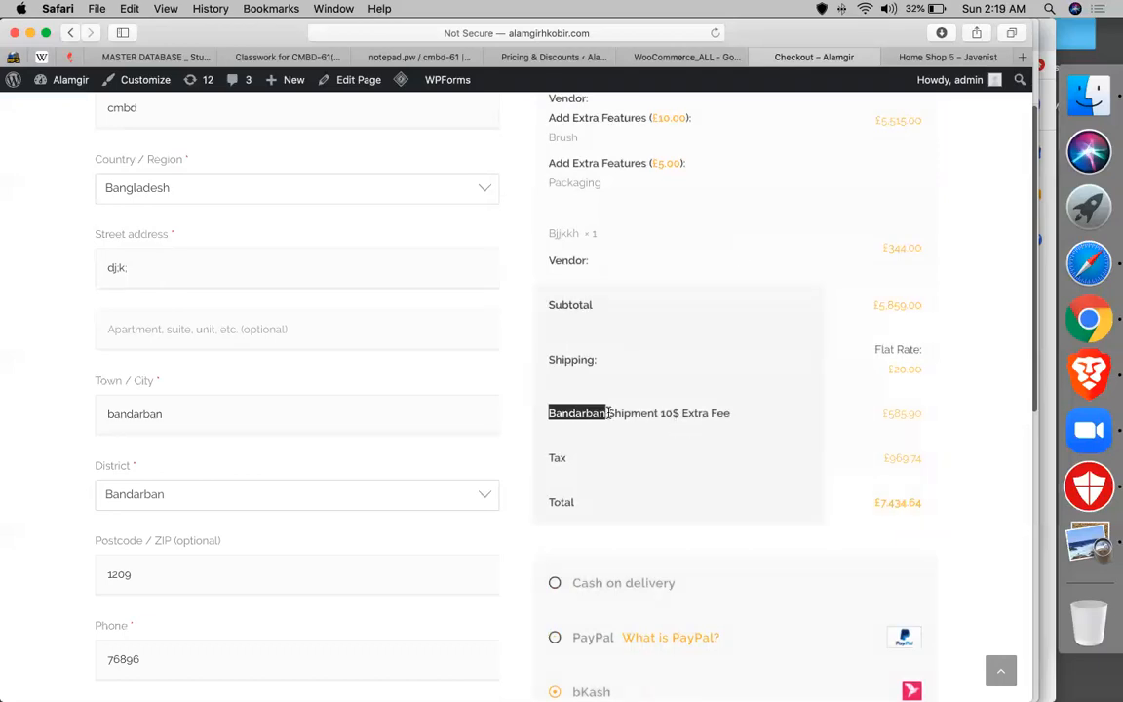
double_click(609, 413)
triple_click(610, 413)
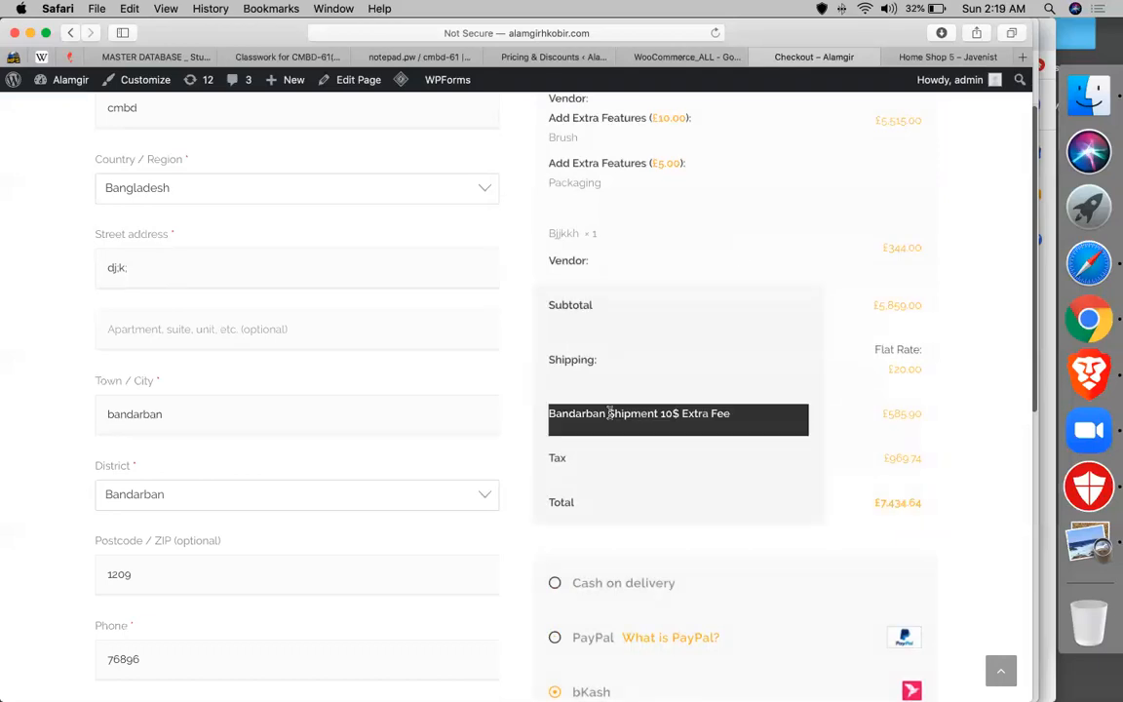
triple_click(902, 414)
double_click(732, 415)
left_click(642, 410)
triple_click(642, 410)
left_click(545, 57)
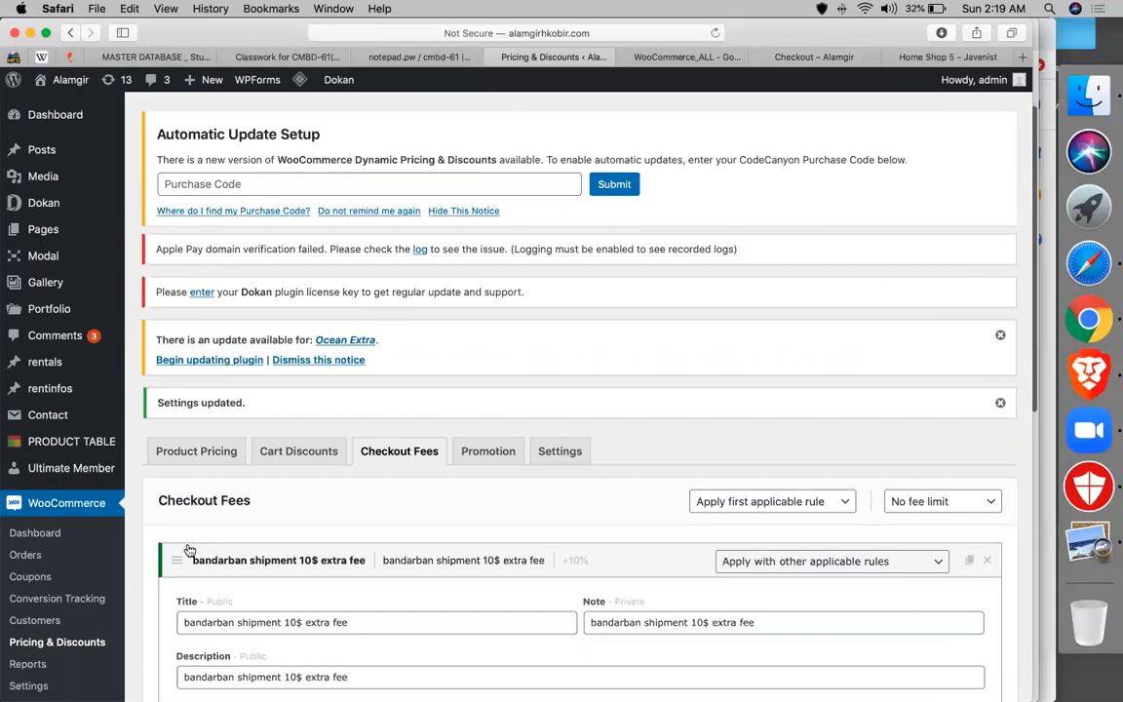
- Scroll down to the Bandarban rule's 10 percentage fee and Shipping state condition
scroll(285, 336, "down", 2)
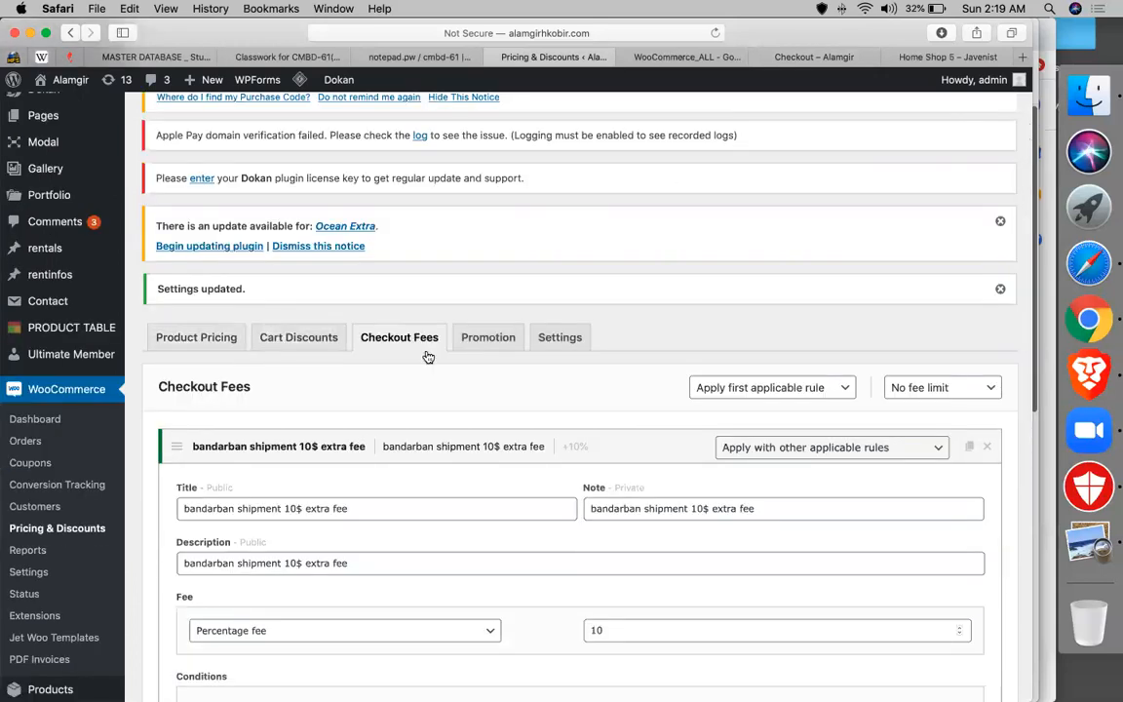
scroll(200, 268, "down", 1)
scroll(408, 326, "down", 6)
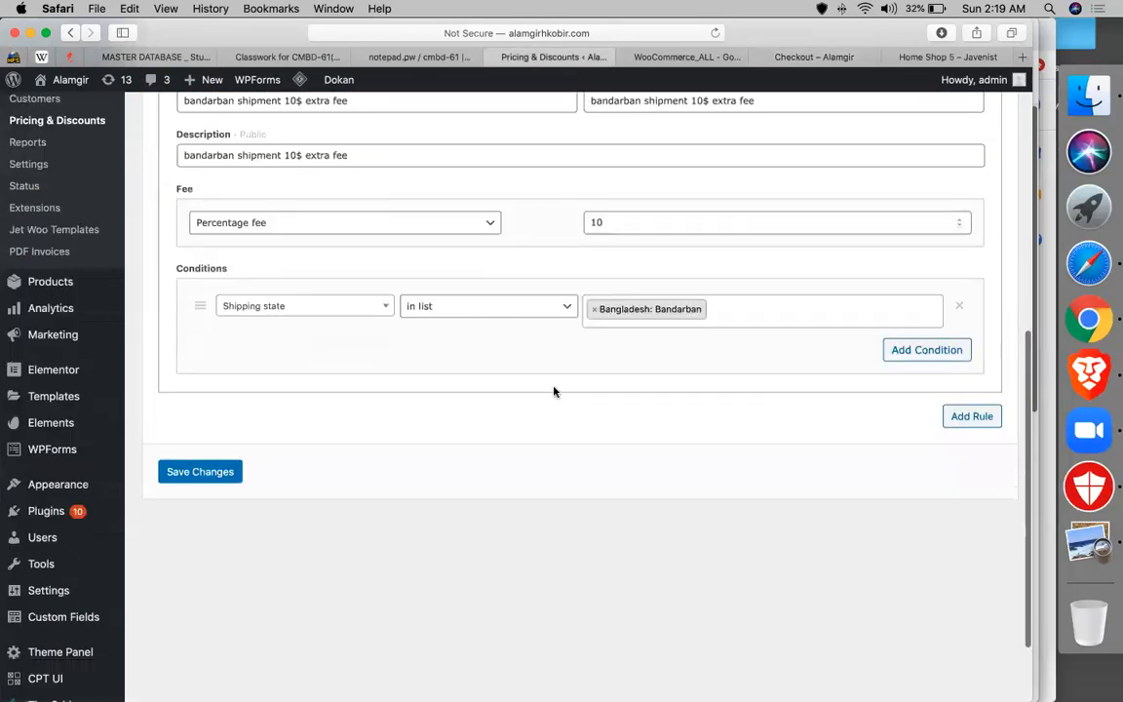
- Add a new fee rule with a Value purchased - Products condition
left_click(960, 418)
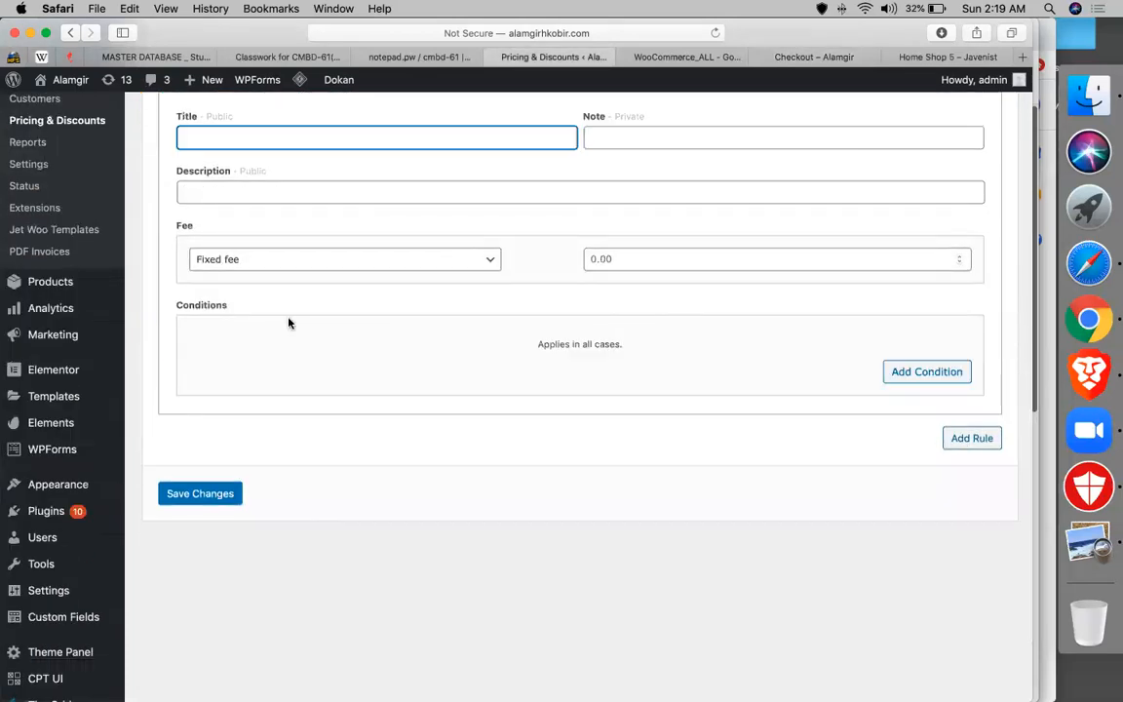
left_click(899, 384)
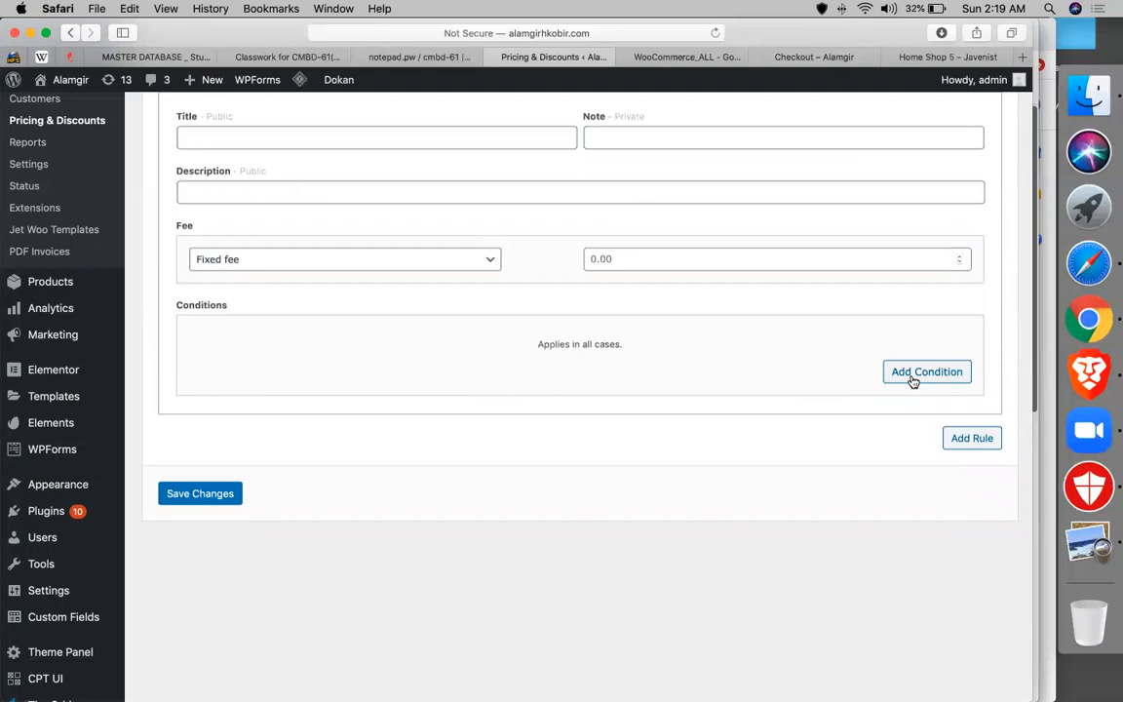
left_click(256, 343)
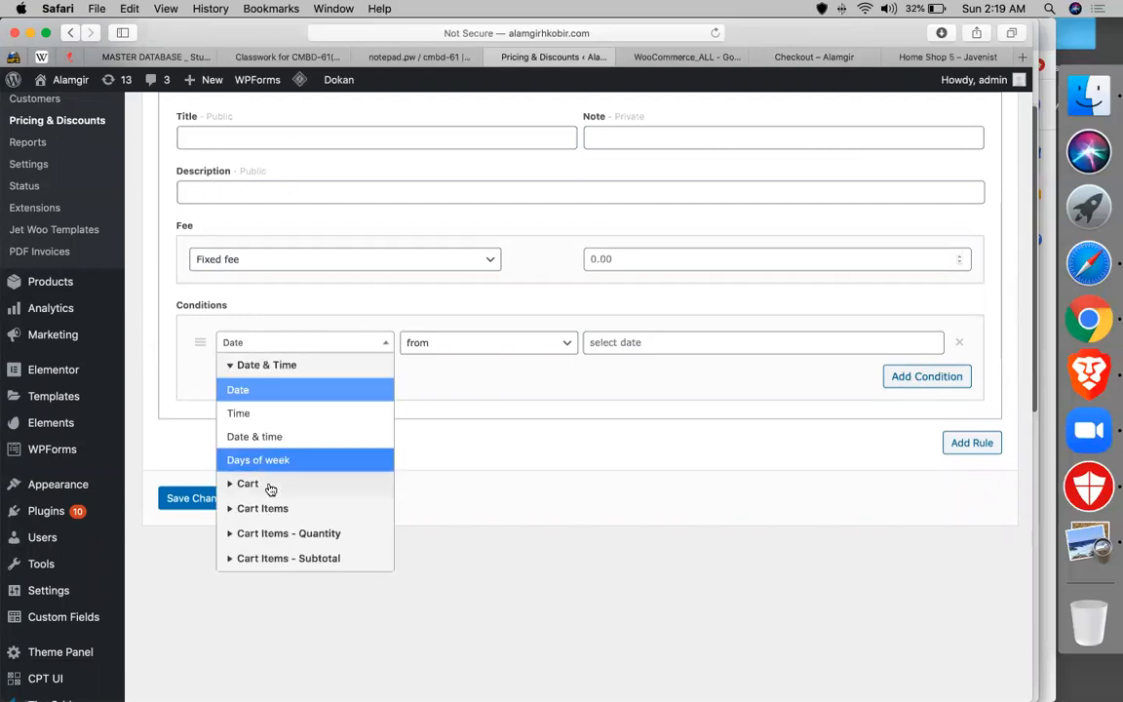
scroll(283, 477, "down", 5)
left_click(310, 460)
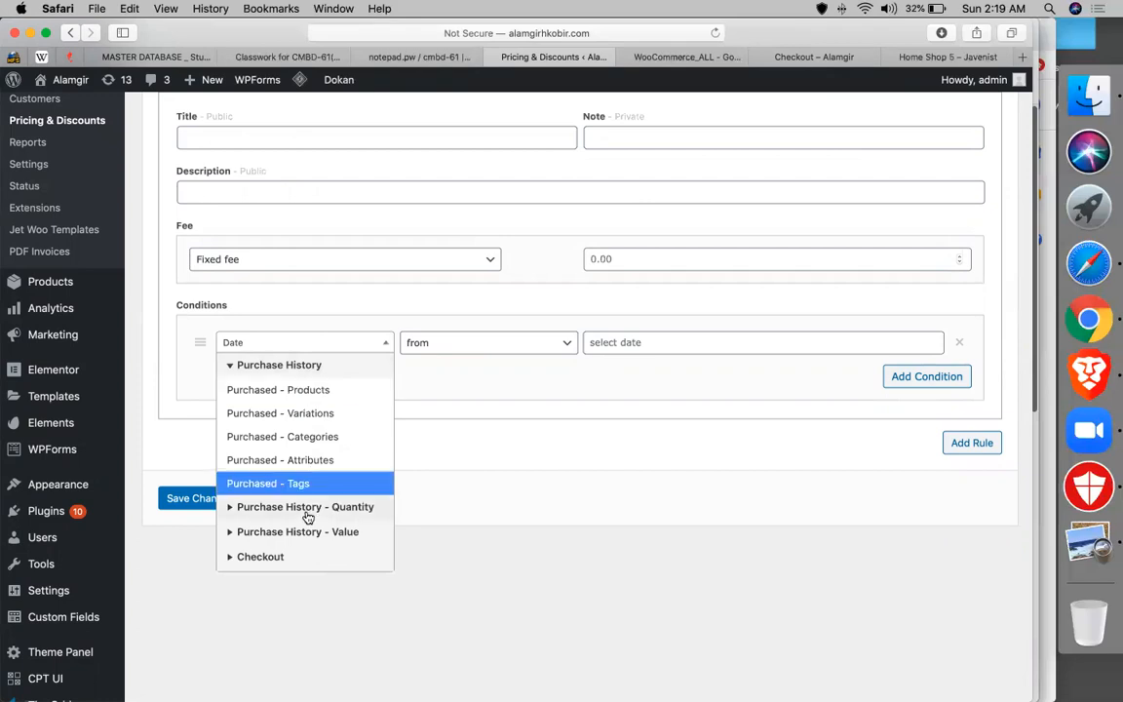
left_click(307, 511)
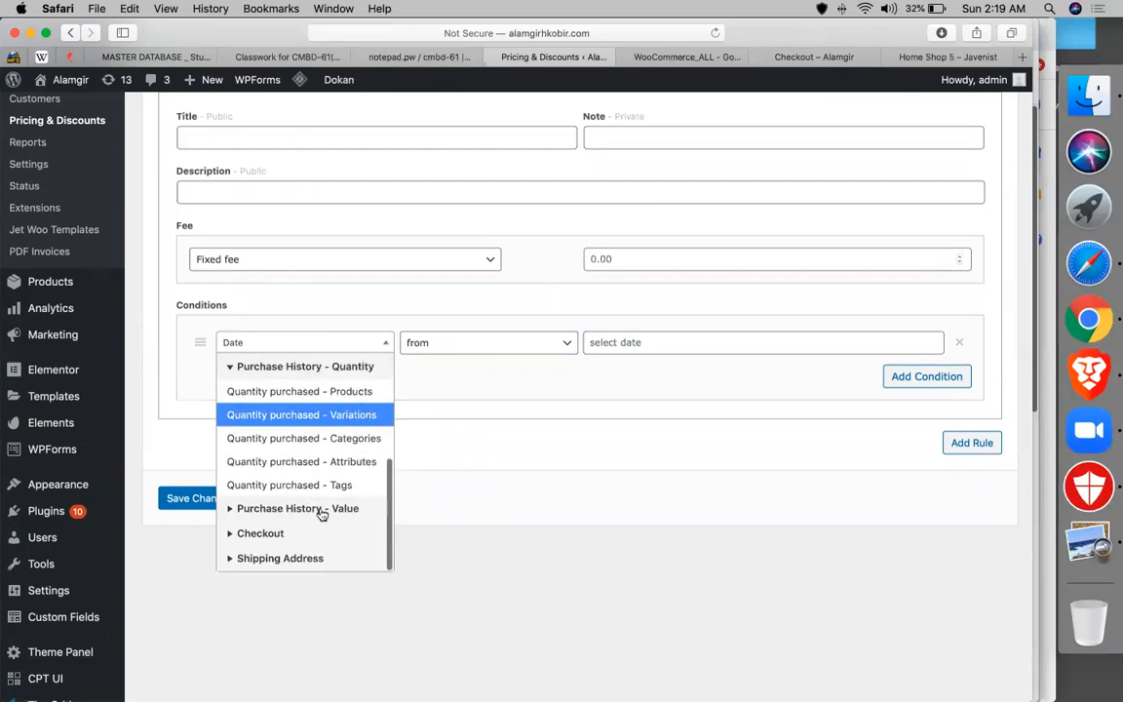
left_click(322, 510)
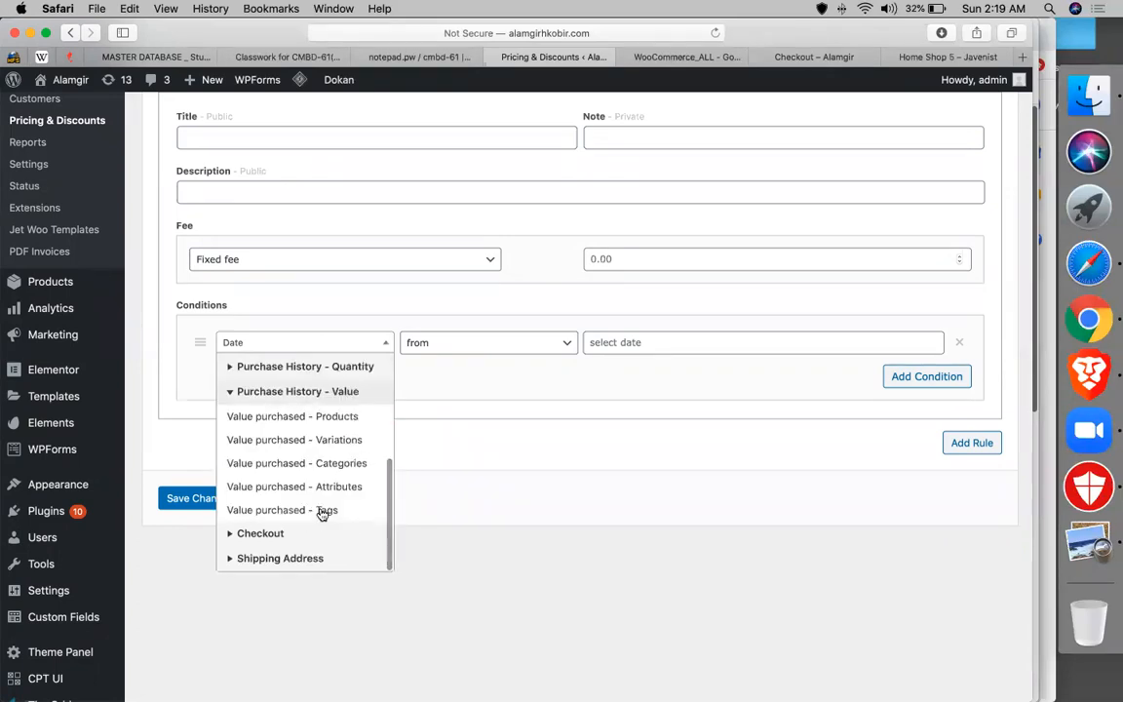
left_click(353, 416)
- Set the condition's minimum purchased value to 1000
left_click(489, 336)
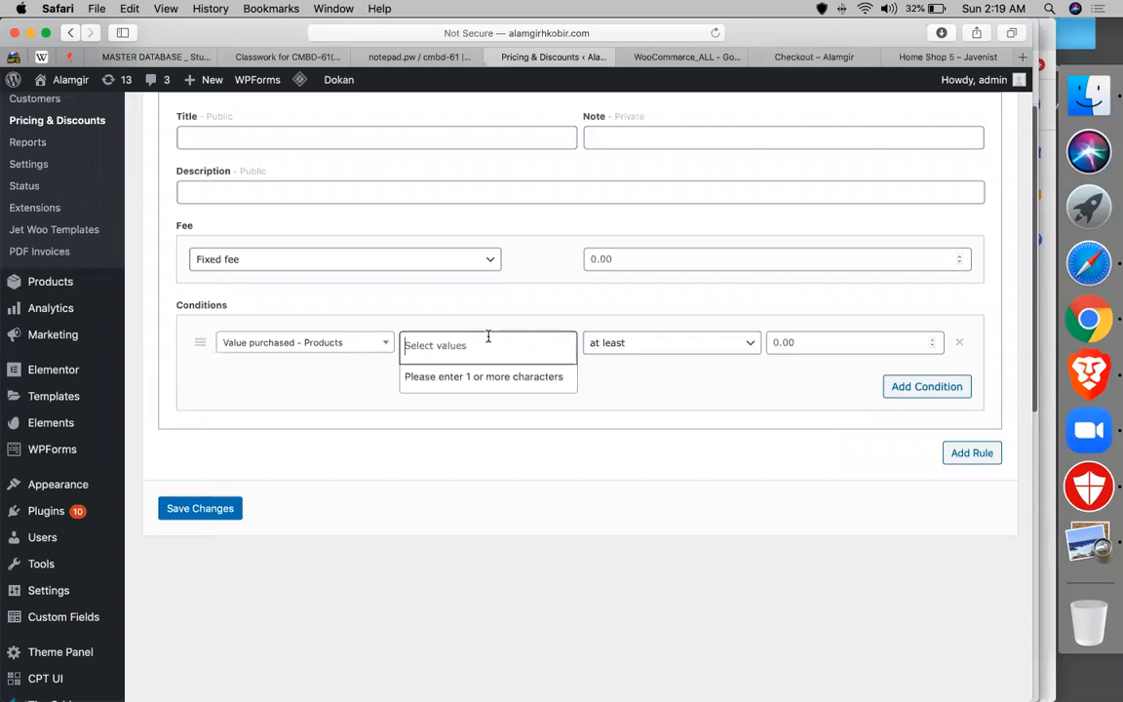
type("1000")
left_click(756, 468)
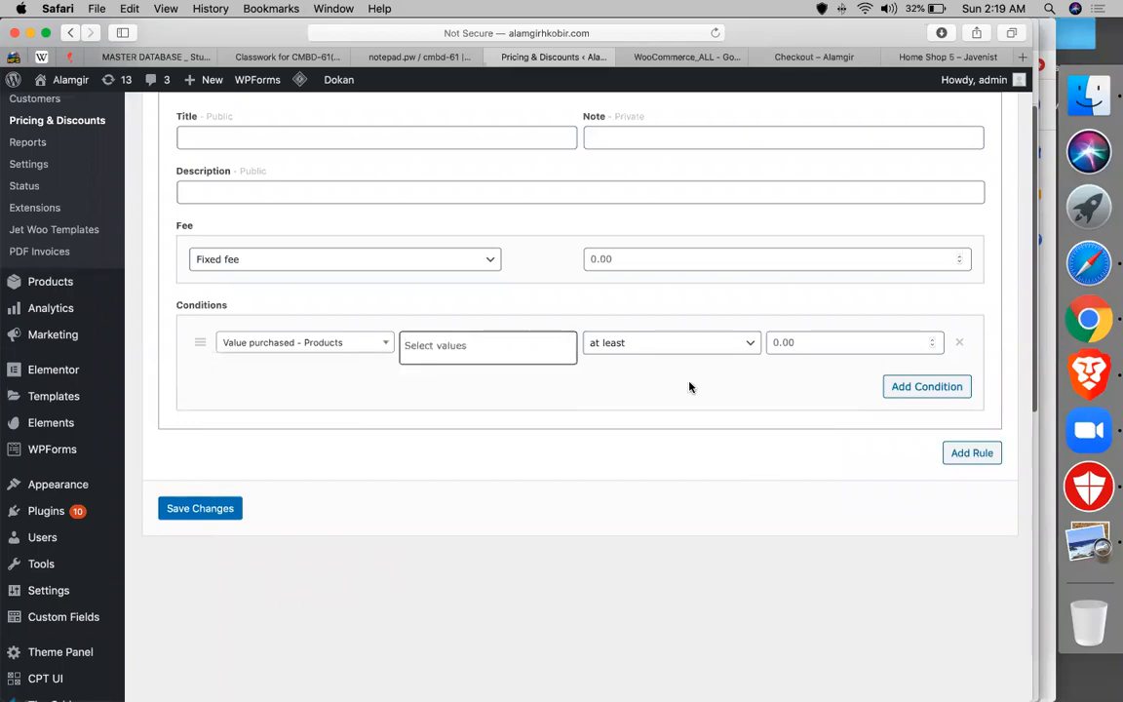
left_click(524, 345)
key("Escape")
left_click(802, 343)
type("1000")
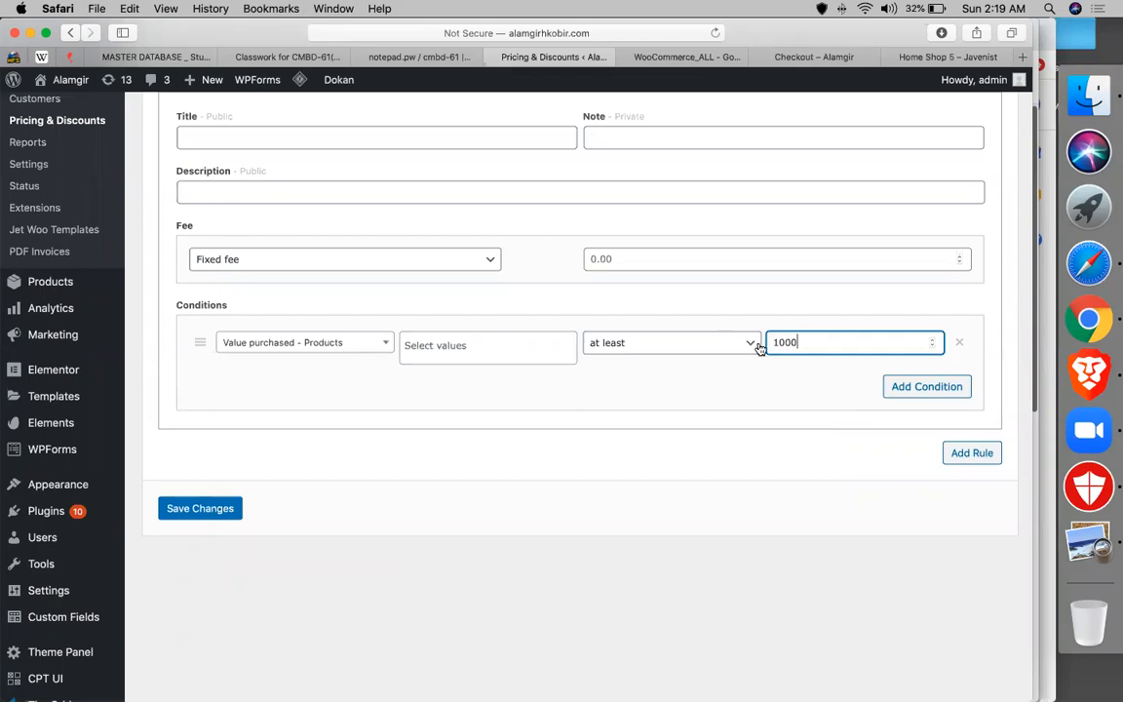
- Add a second Value purchased - Products condition, leaving its comparison unchanged
left_click(911, 387)
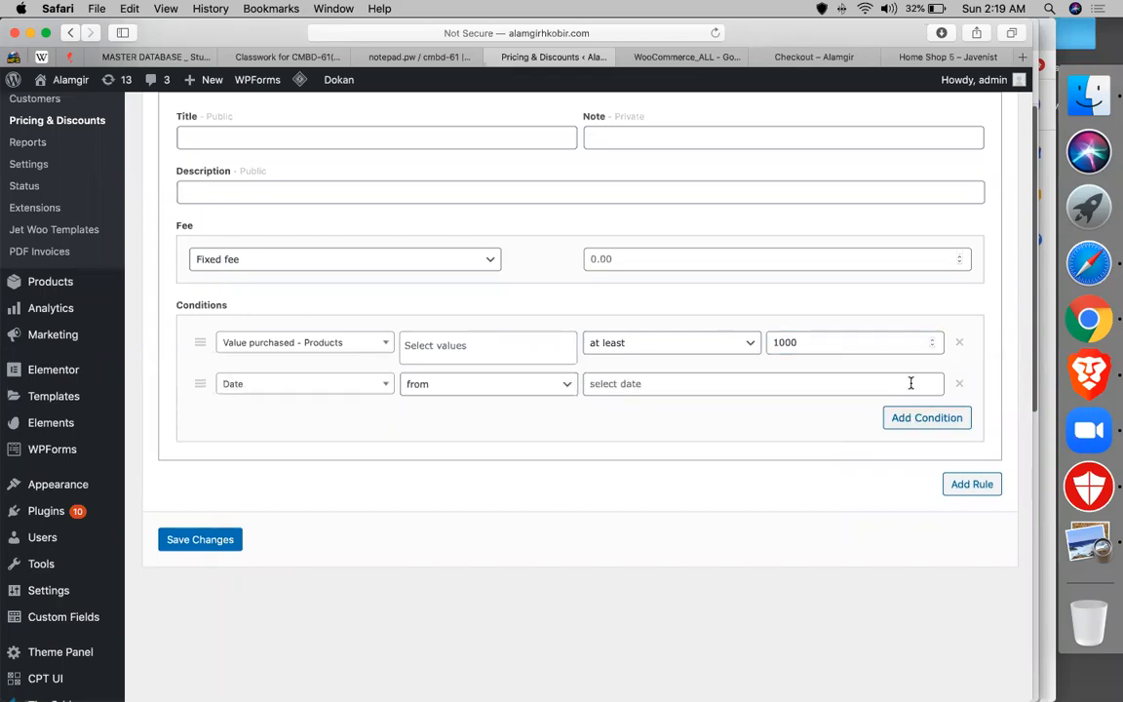
left_click(313, 383)
scroll(302, 523, "down", 4)
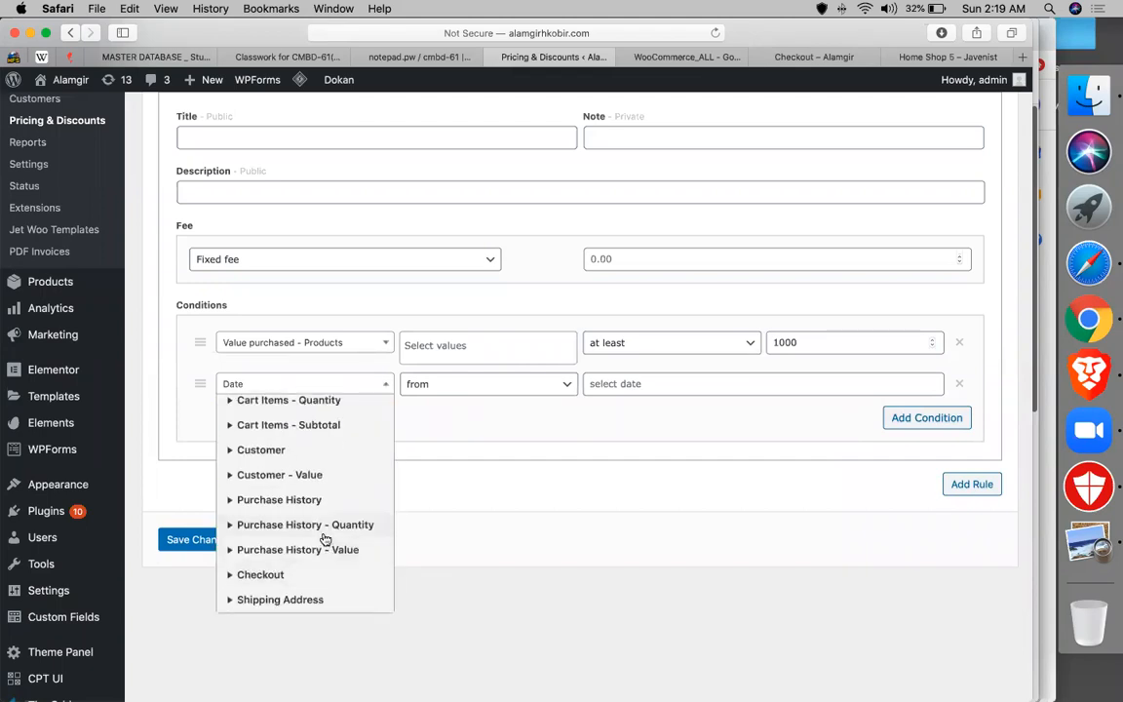
left_click(314, 507)
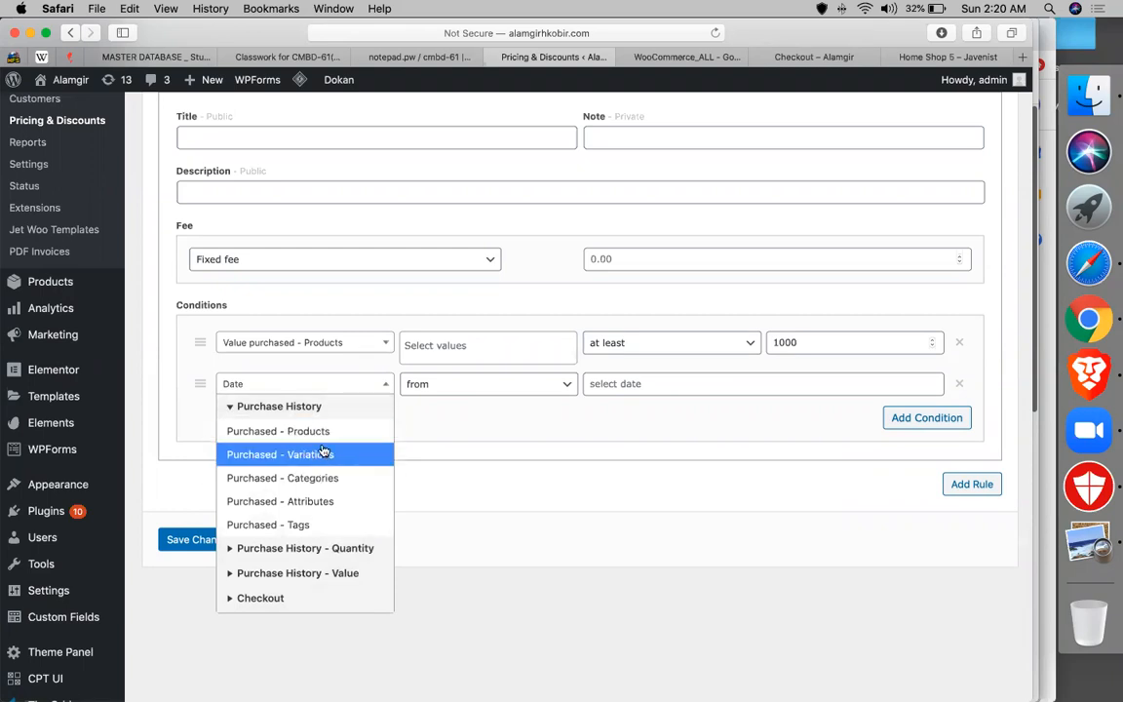
left_click(307, 573)
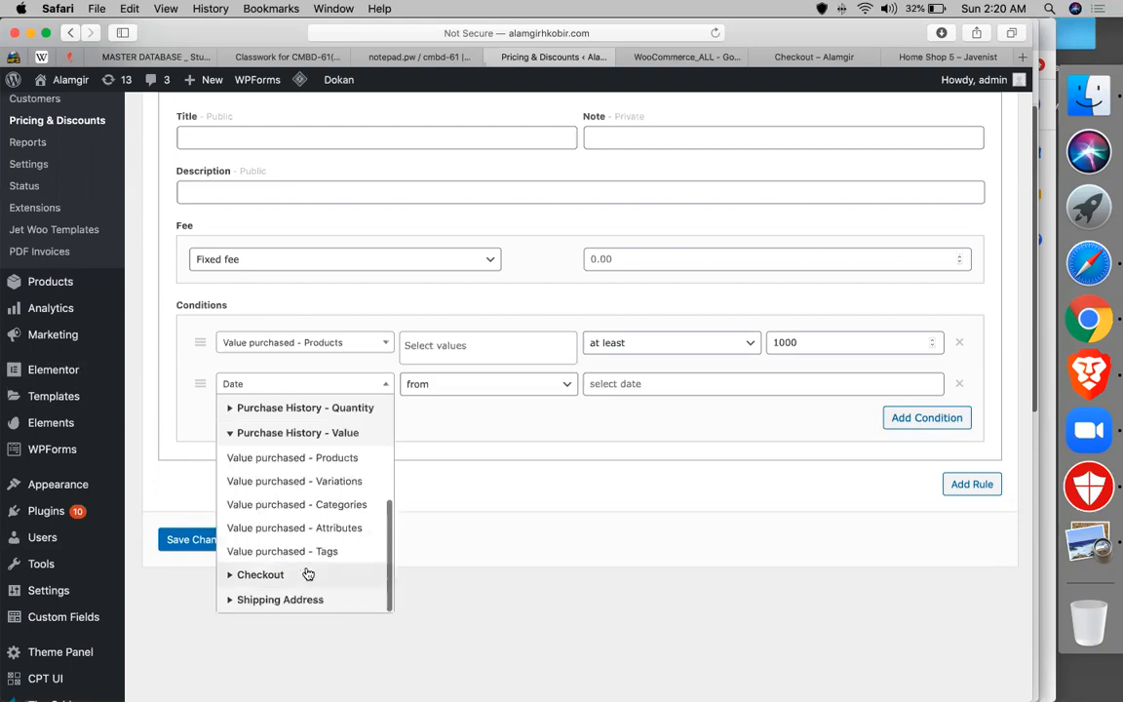
left_click(341, 457)
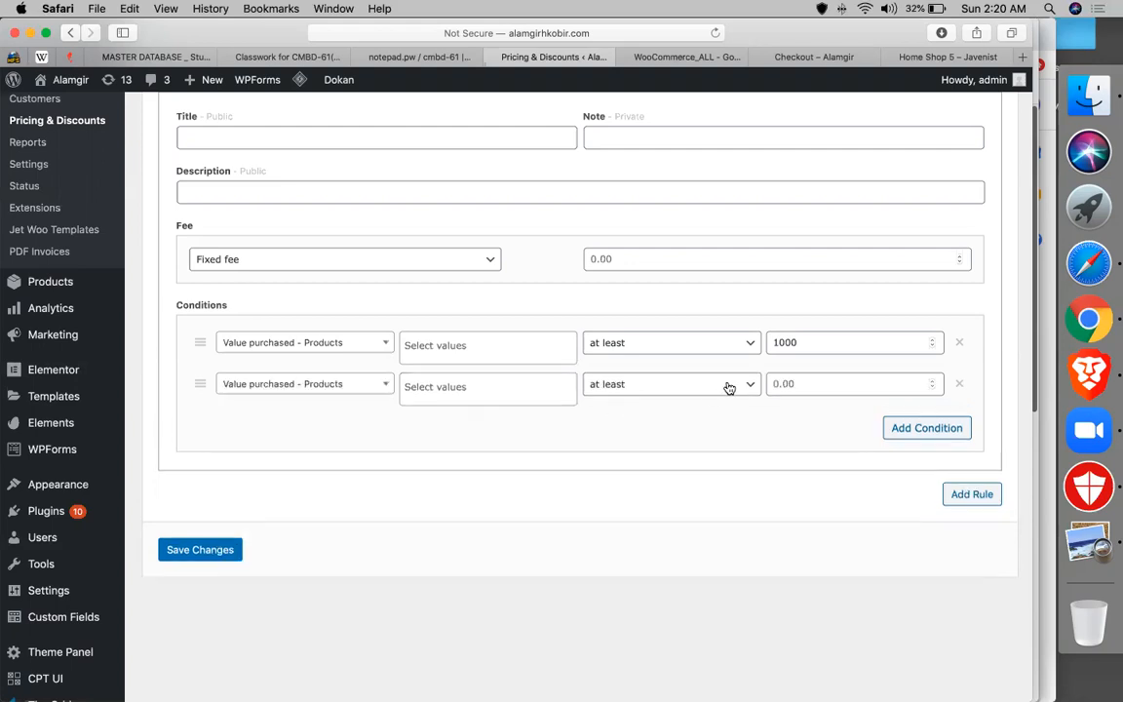
left_click(674, 383)
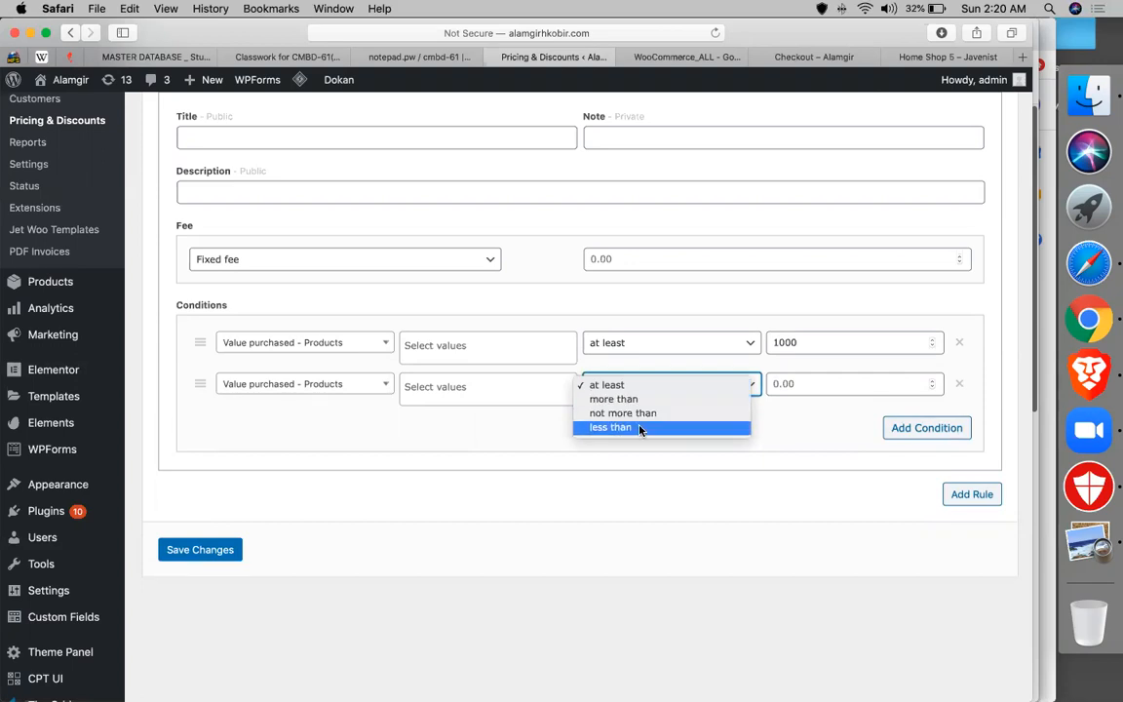
left_click(647, 463)
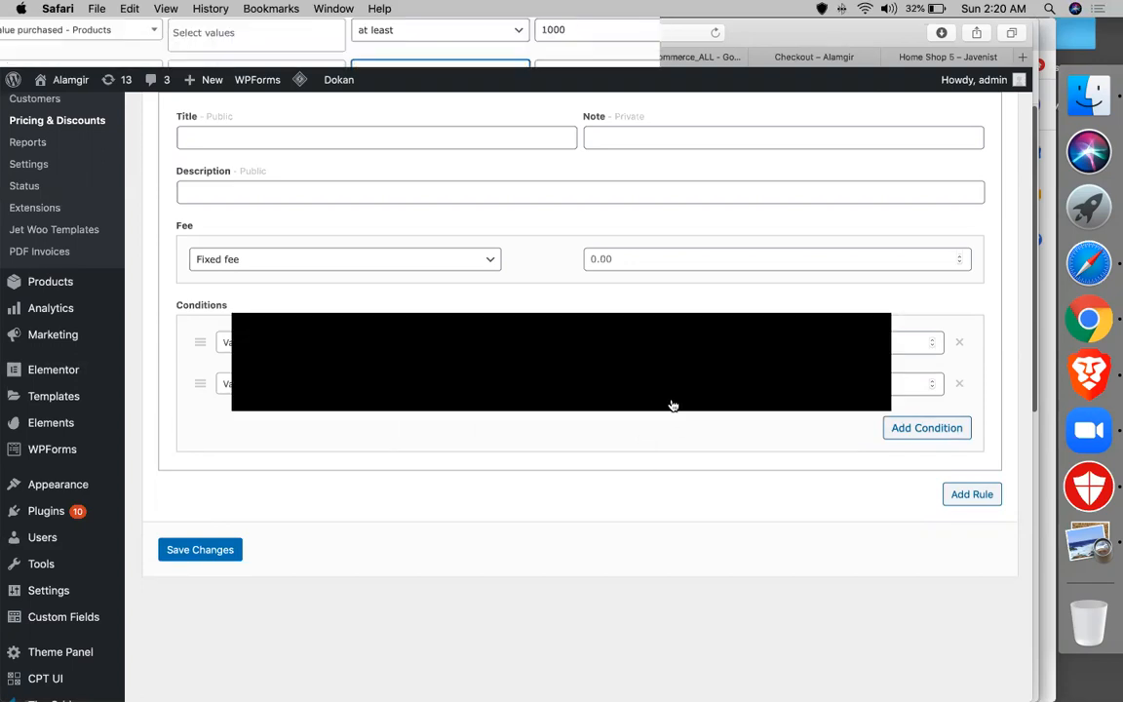
left_click(667, 392)
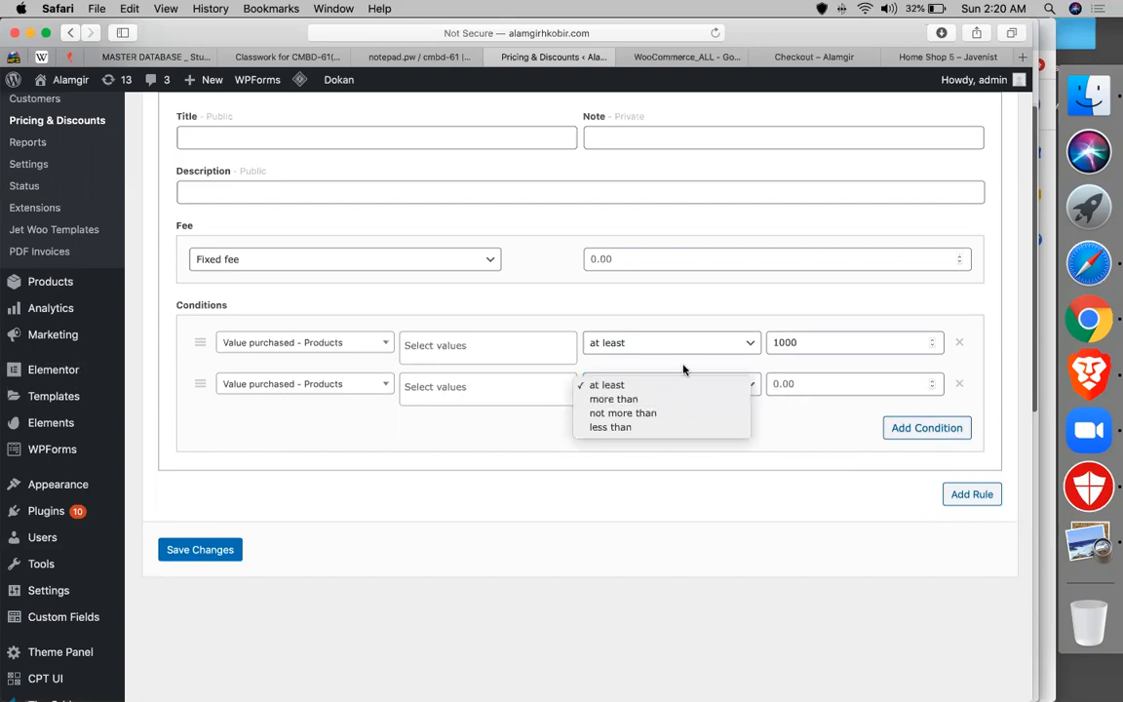
left_click(336, 232)
- Change the fee to an 80 percentage fee
left_click(357, 253)
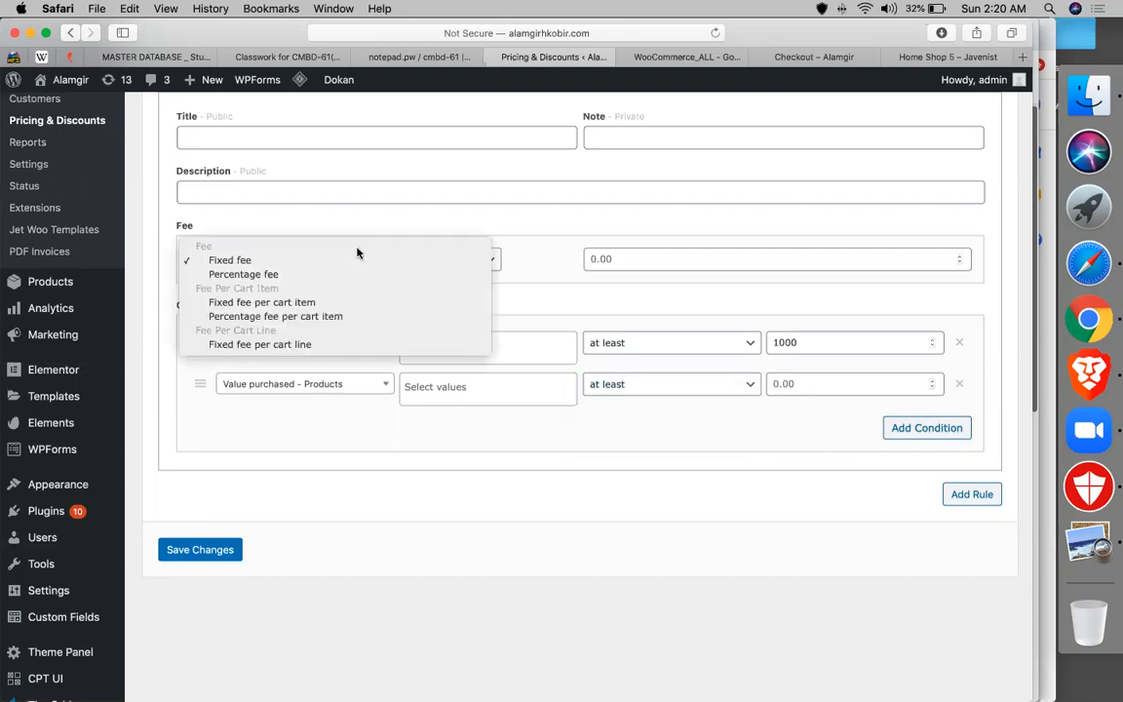
left_click(292, 274)
left_click(623, 258)
type("80")
left_click(572, 311)
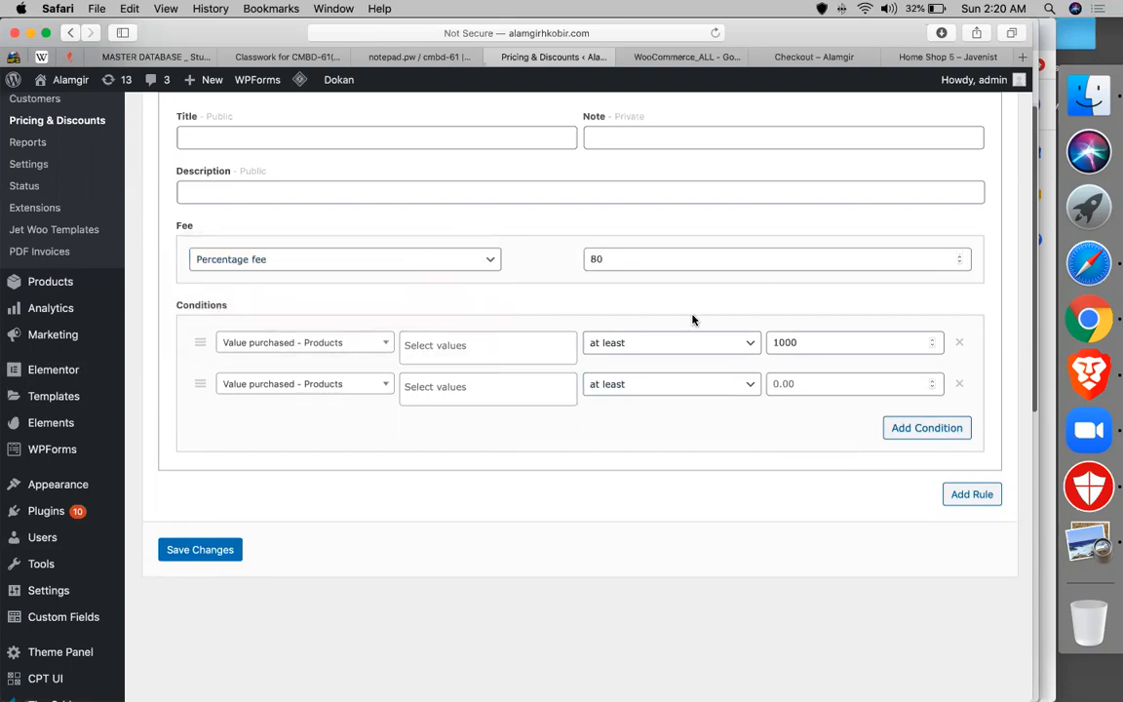
- Remove the second condition and make the first a Payment method condition with PayPal
left_click(958, 387)
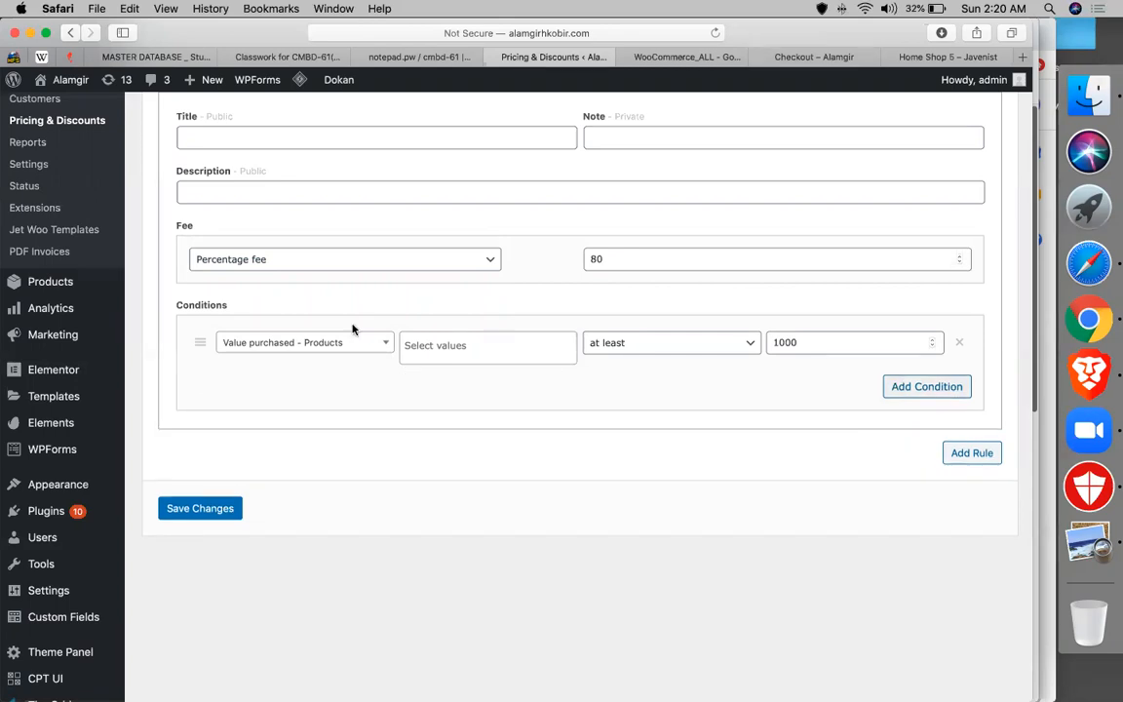
left_click(259, 343)
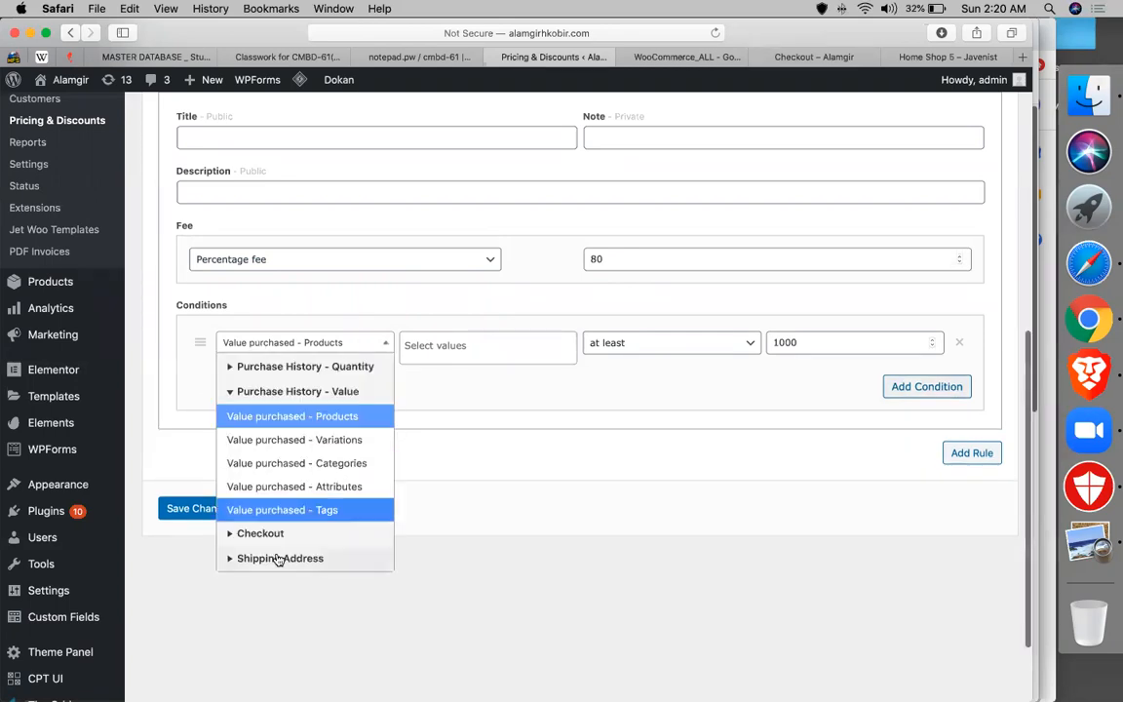
left_click(246, 533)
left_click(312, 511)
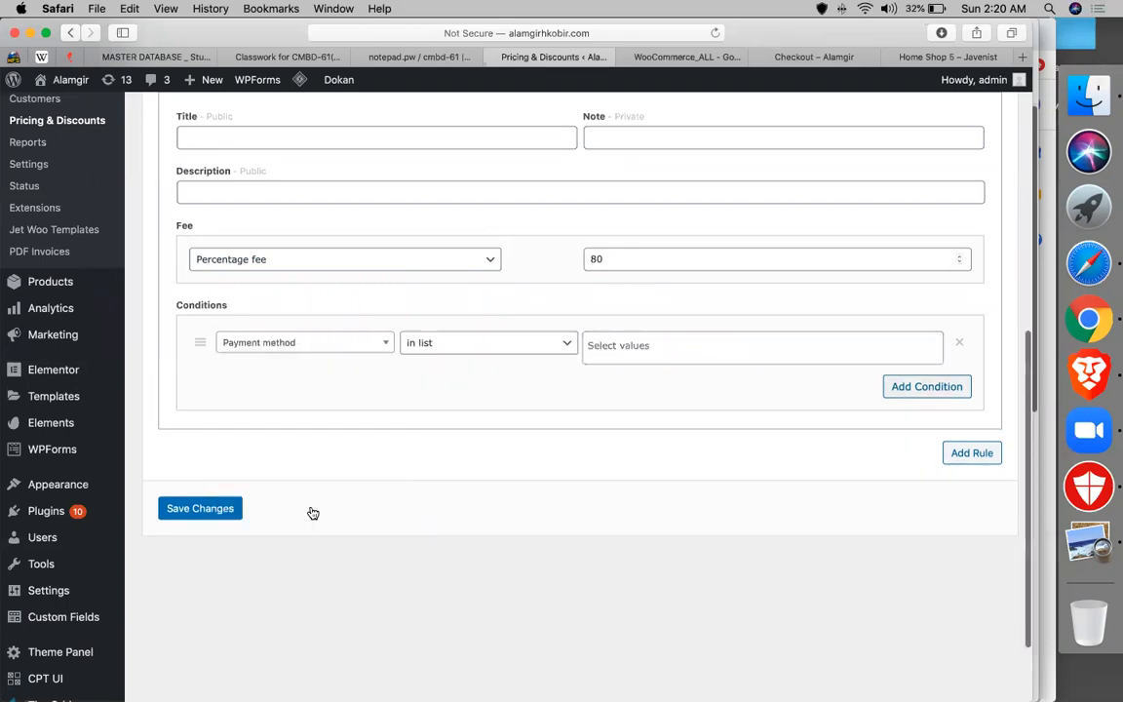
left_click(719, 345)
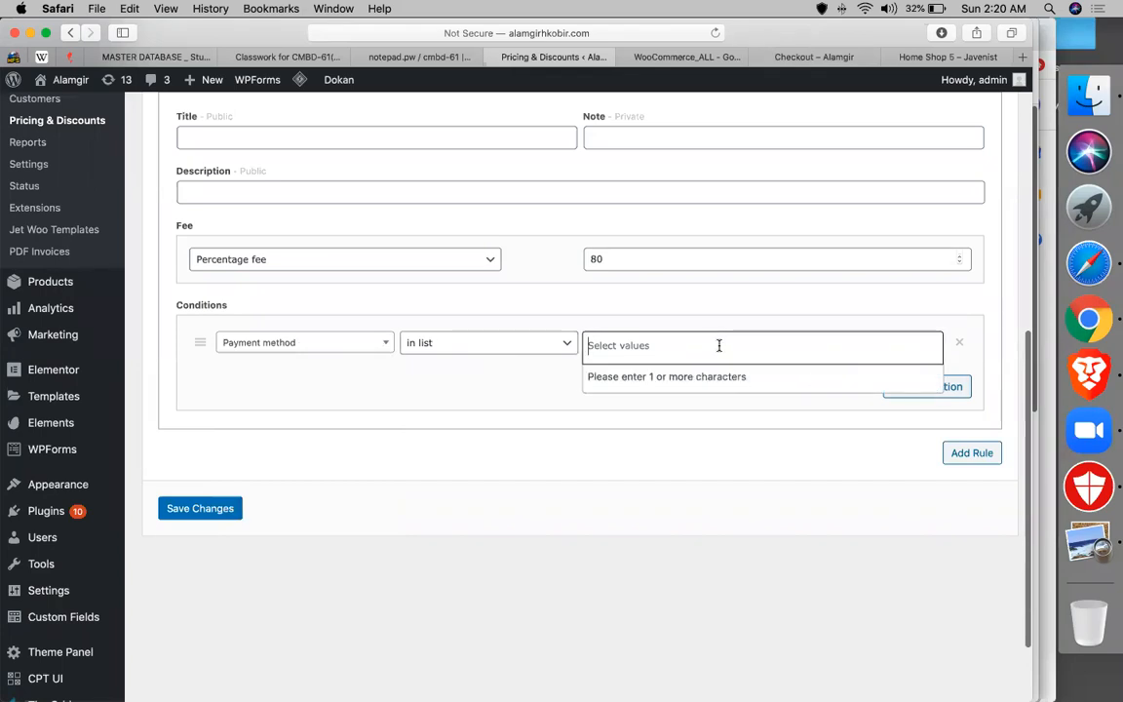
type("pay")
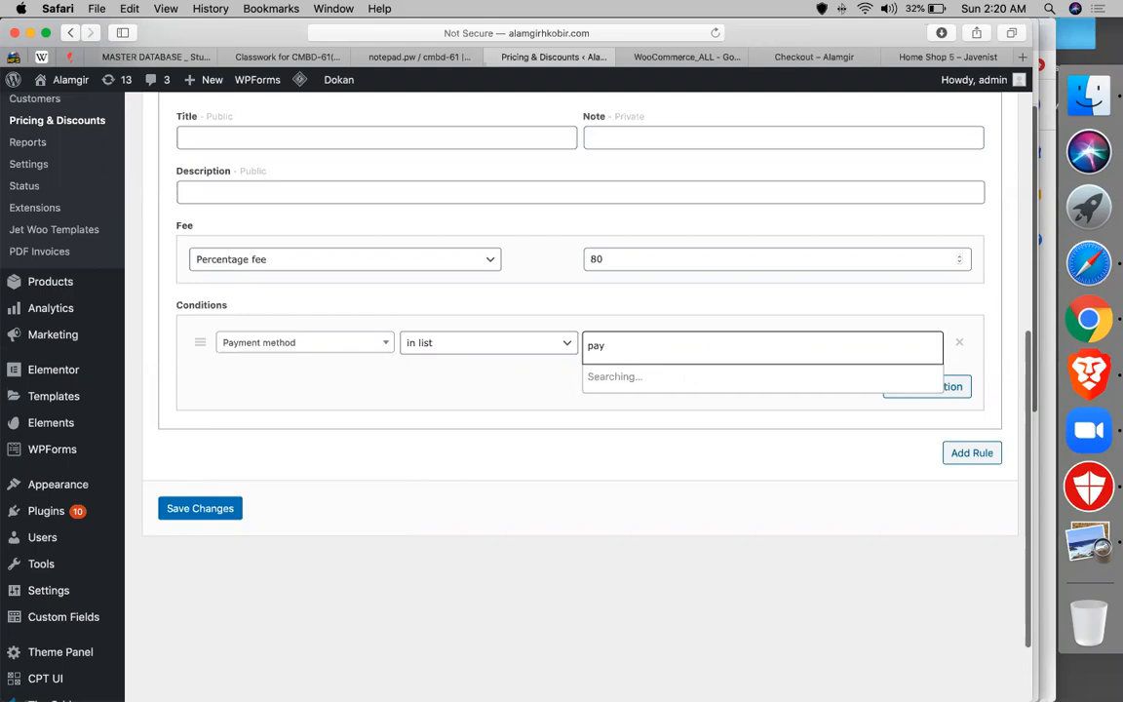
left_click(604, 400)
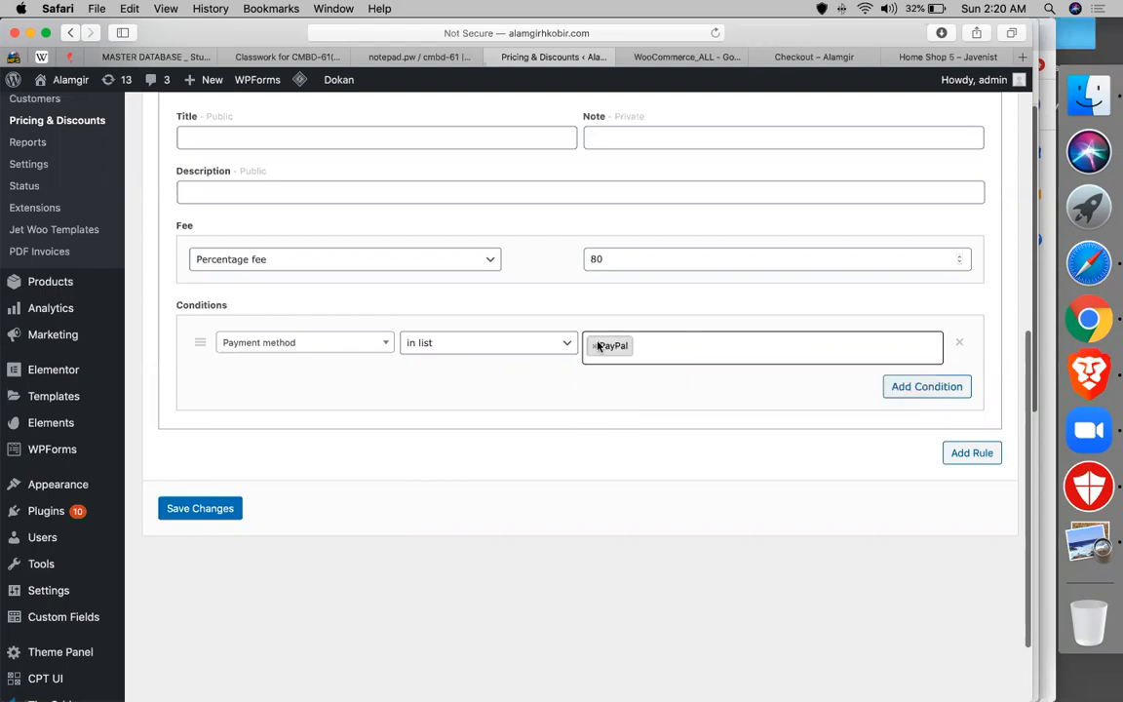
- Change the fee to a fixed fee of 5
left_click(603, 267)
left_click(233, 261)
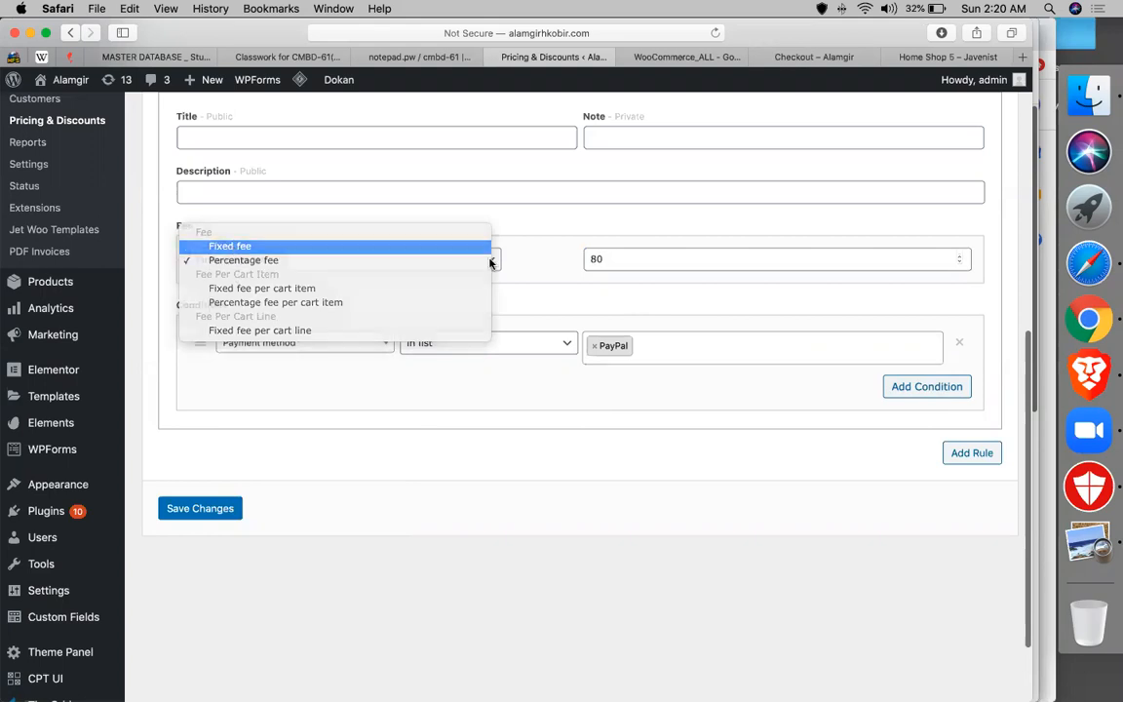
key("Return")
key("Tab")
type("5")
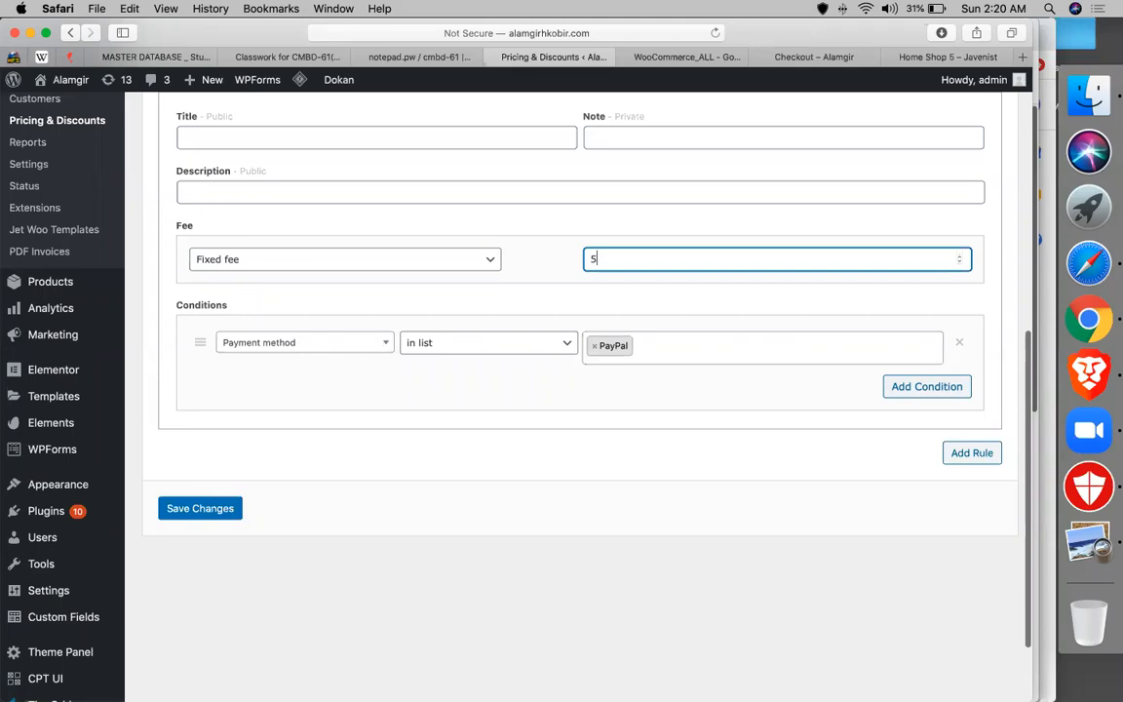
- Switch the condition type to Shipping method, leaving its values empty
left_click(270, 346)
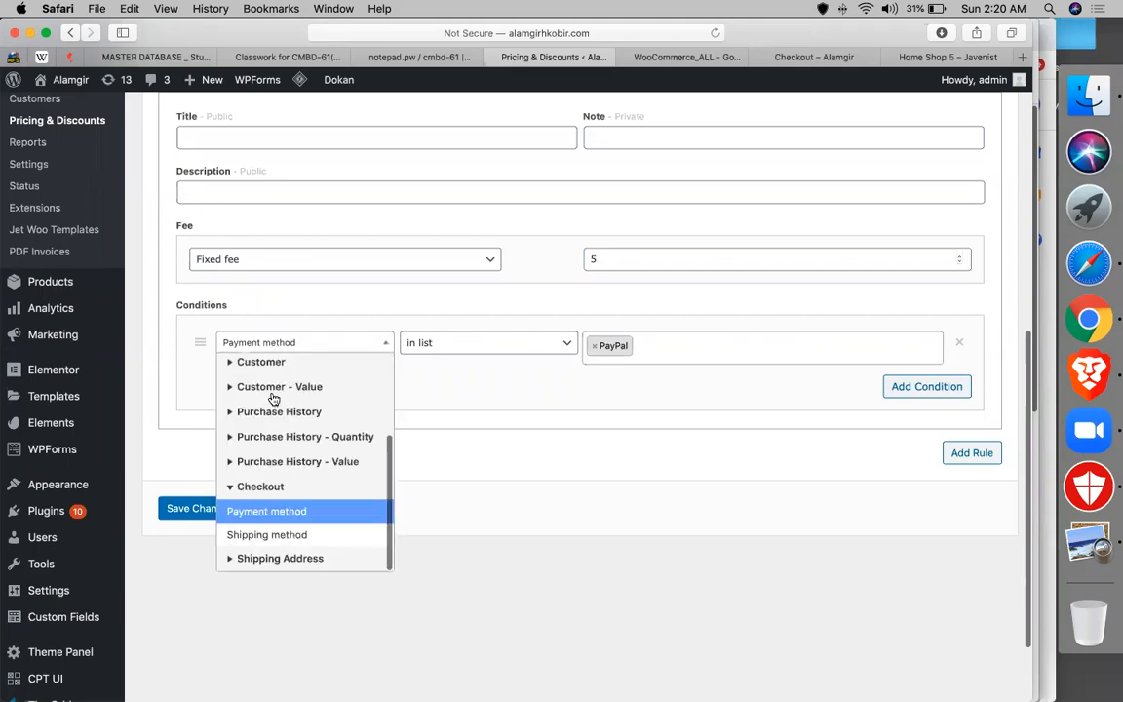
left_click(266, 535)
left_click(617, 347)
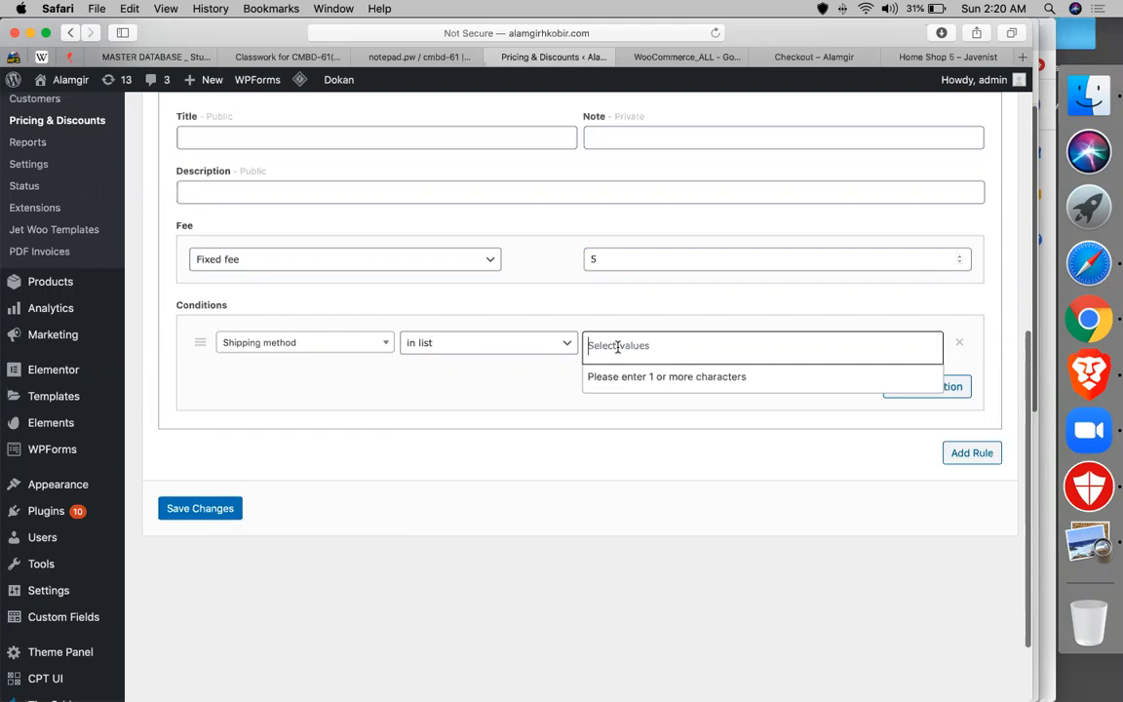
left_click(617, 347)
left_click(617, 347)
left_click(604, 260)
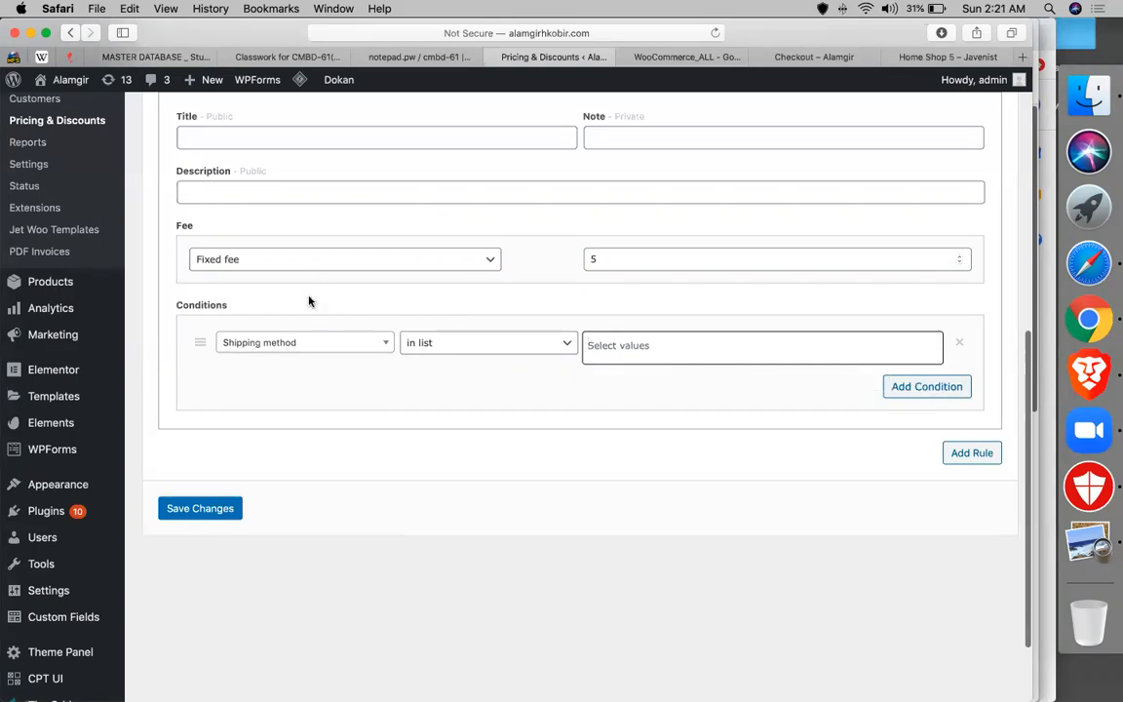
left_click(302, 342)
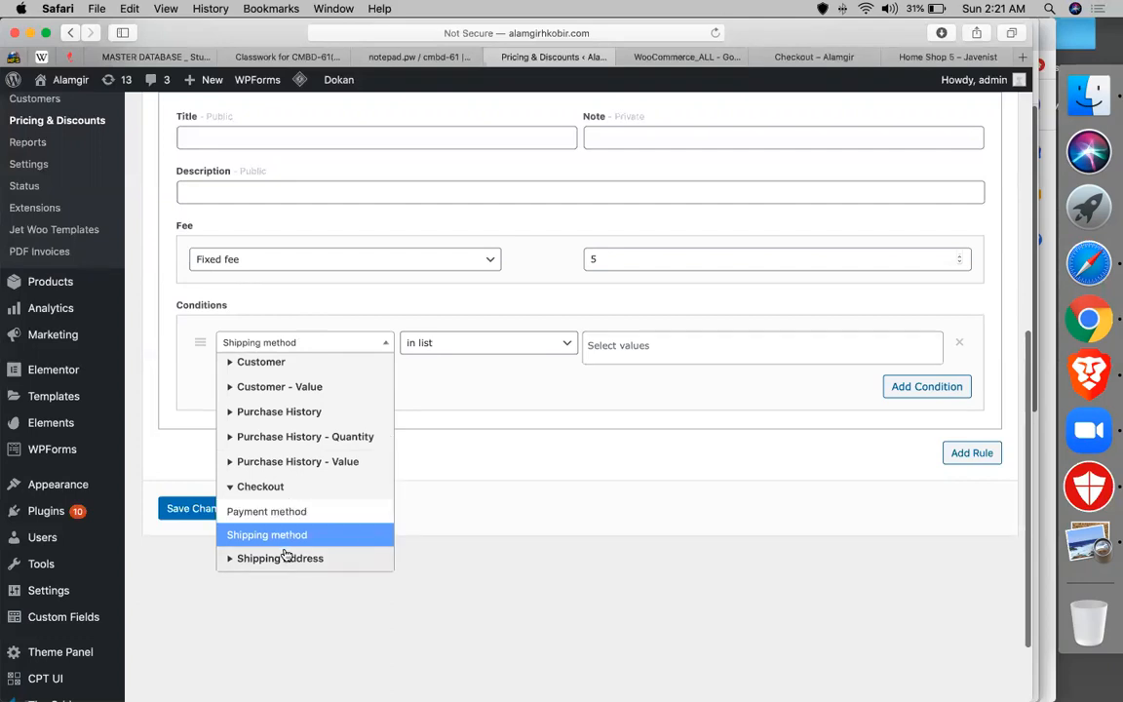
left_click(269, 488)
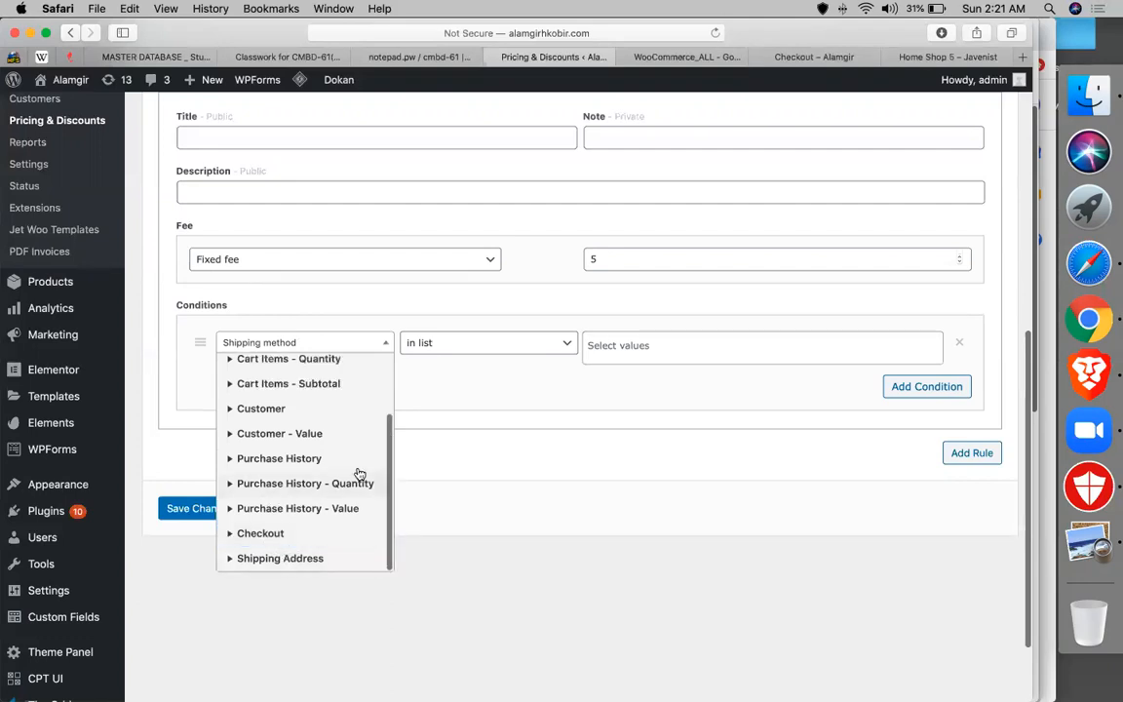
scroll(314, 407, "up", 3)
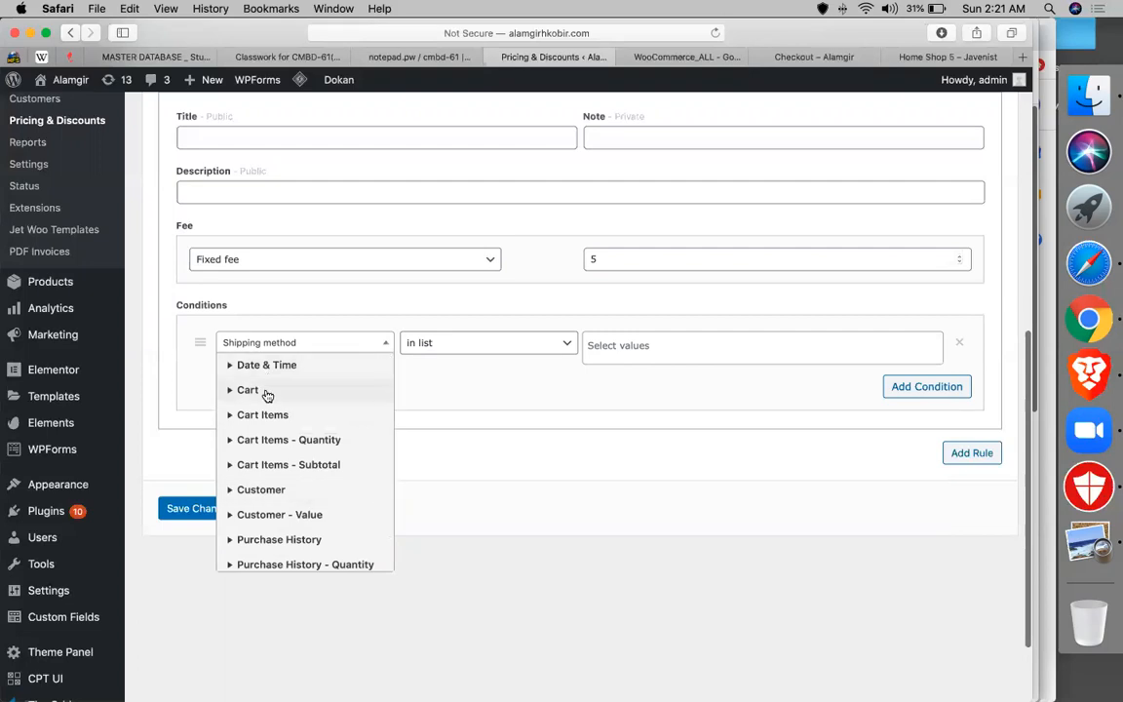
- Set the fee condition to Cart items - Products; a search for '100' finds no products
left_click(269, 414)
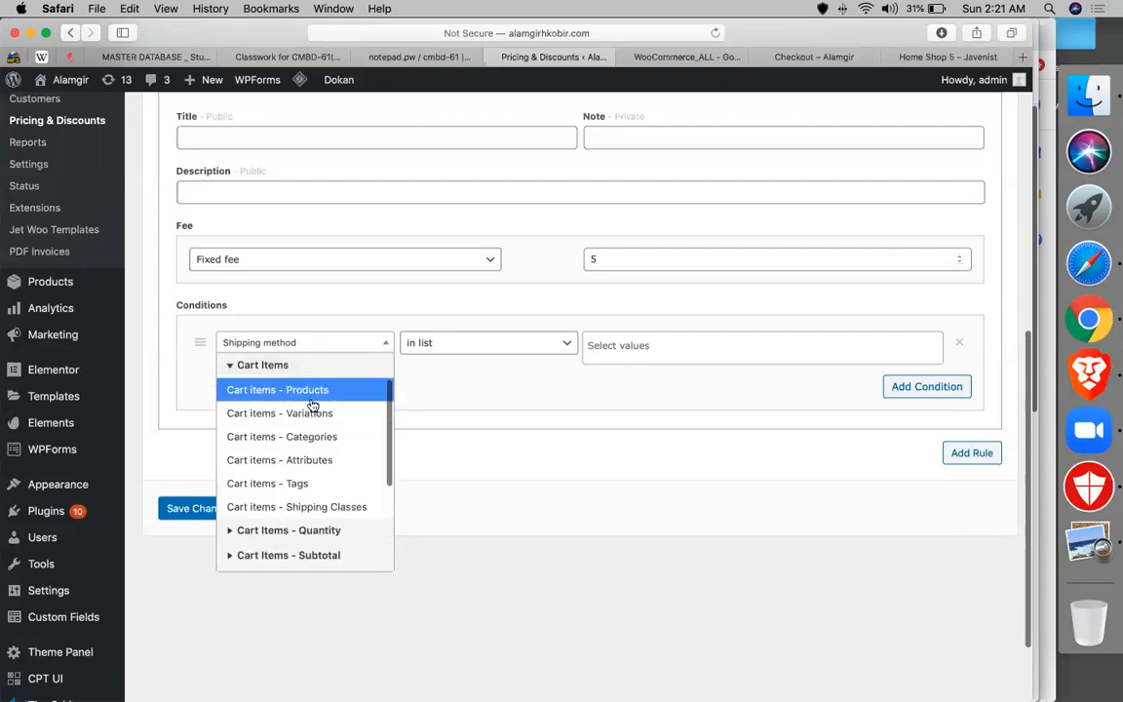
left_click(311, 399)
left_click(694, 355)
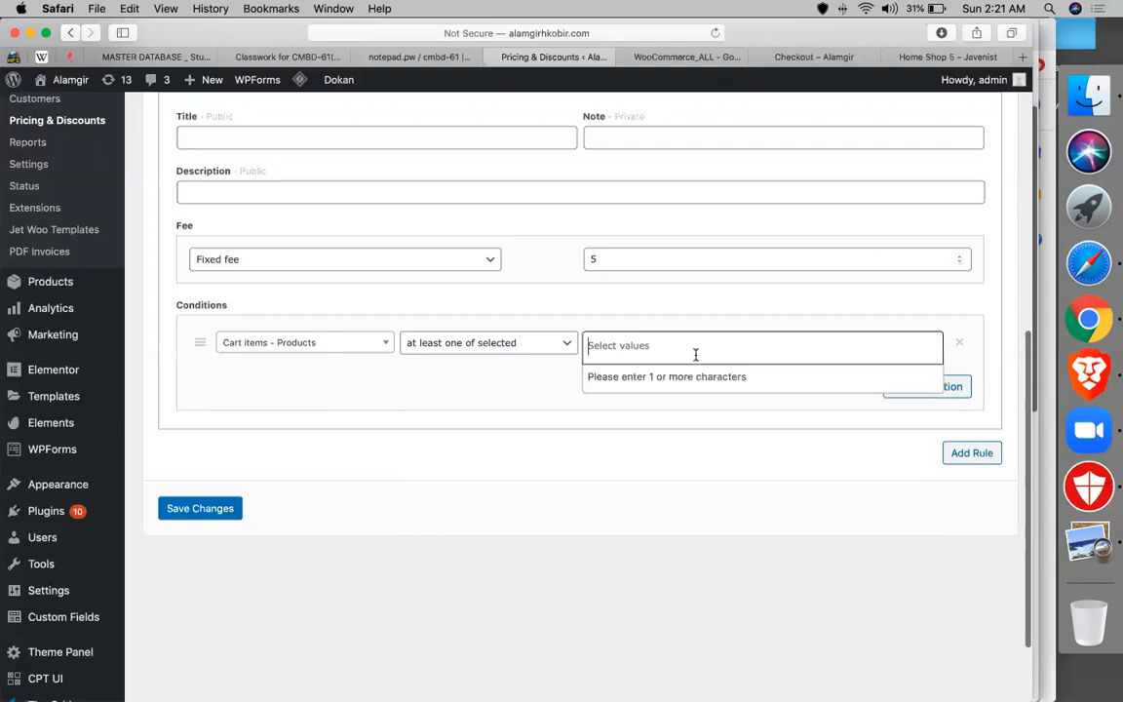
type("100")
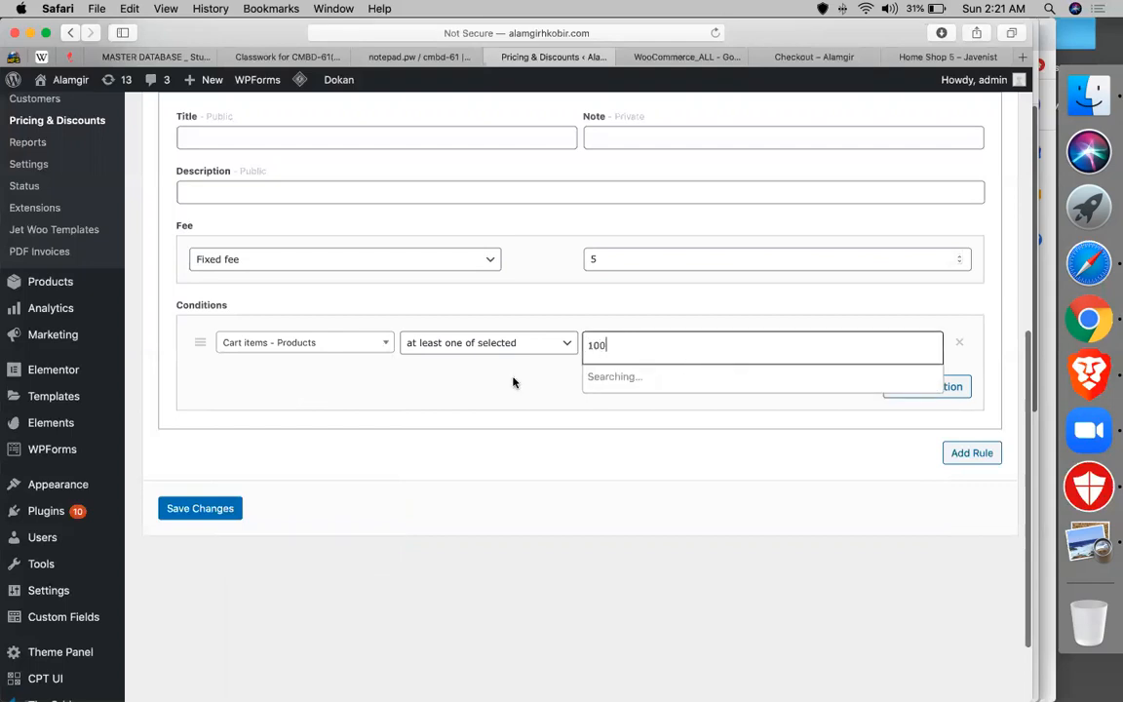
left_click(497, 374)
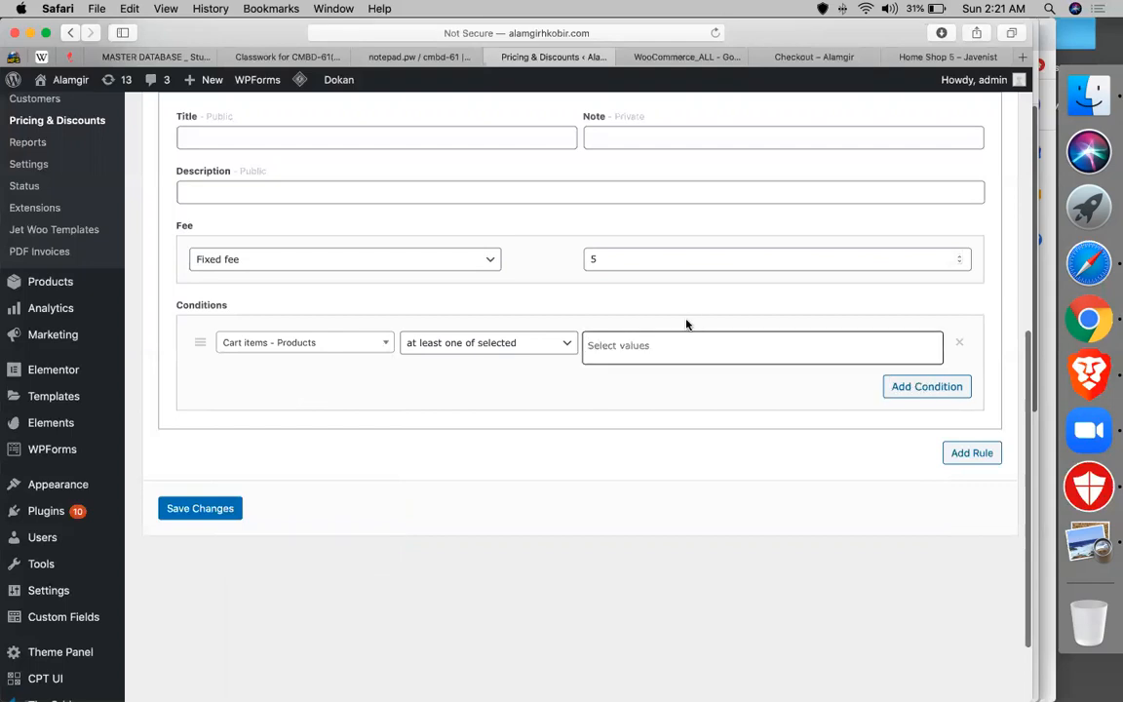
- Change the match operator to 'all of selected' and search '100' in the condition values
left_click(492, 347)
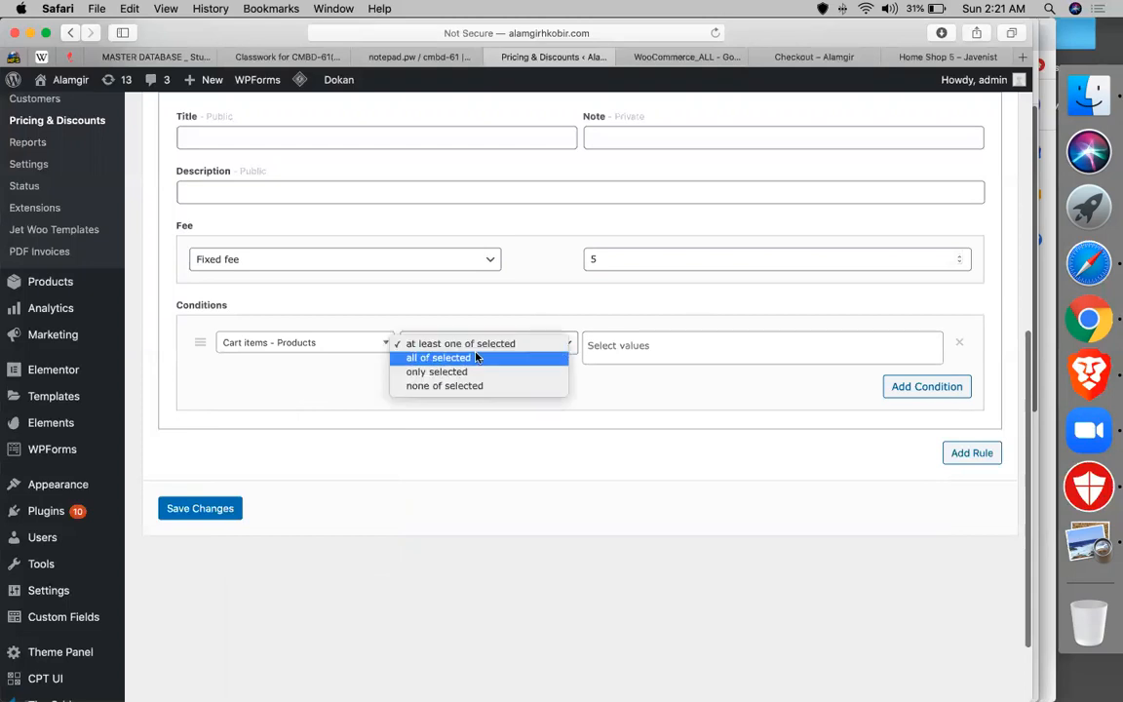
left_click(477, 358)
left_click(656, 343)
type("100")
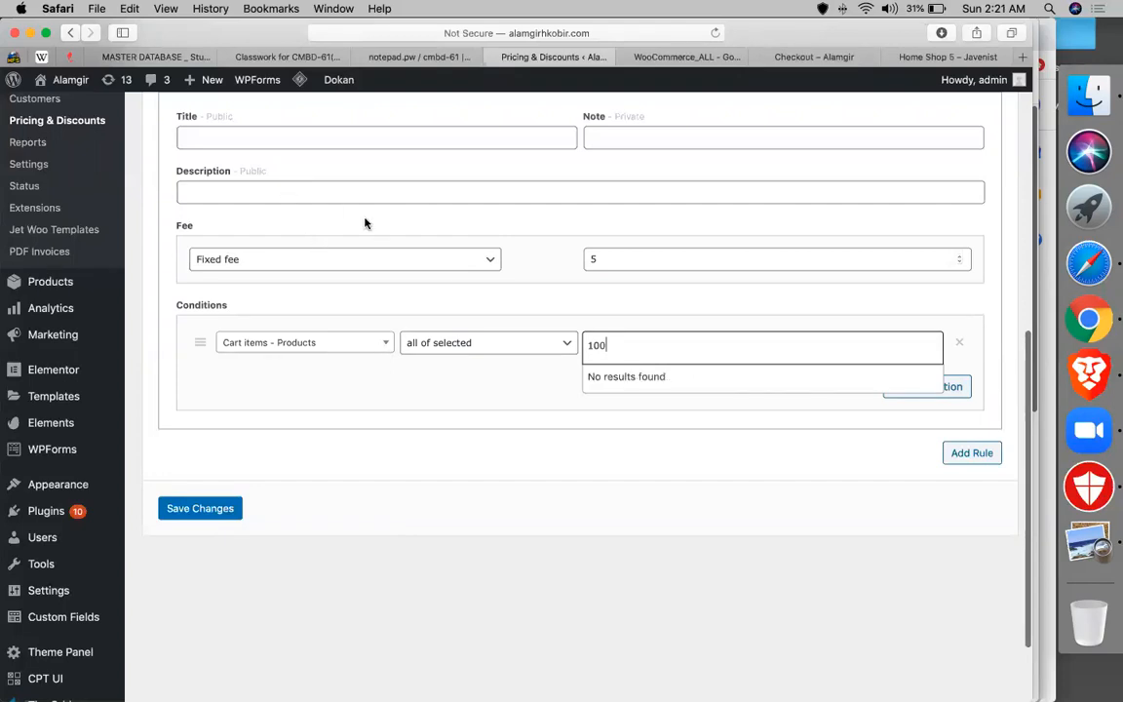
left_click(785, 55)
- Scroll the WooCommerce_ALL sheet from offer 7 down to the Black Friday 50% cart discount example
left_click(611, 56)
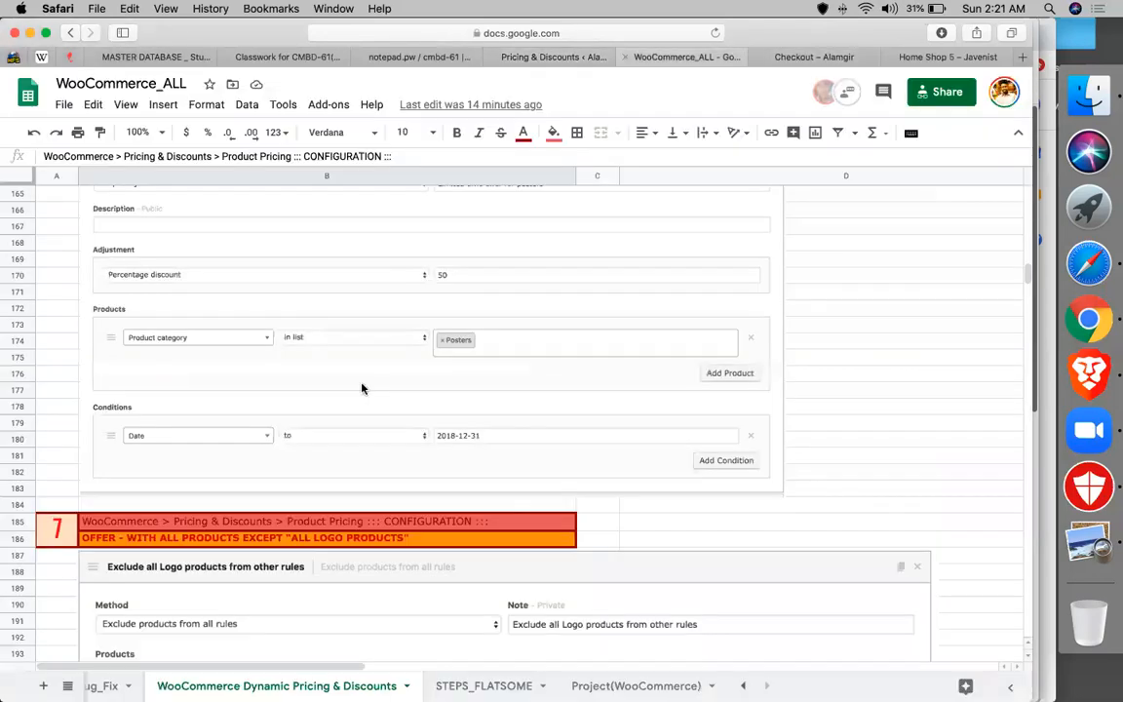
scroll(362, 388, "down", 10)
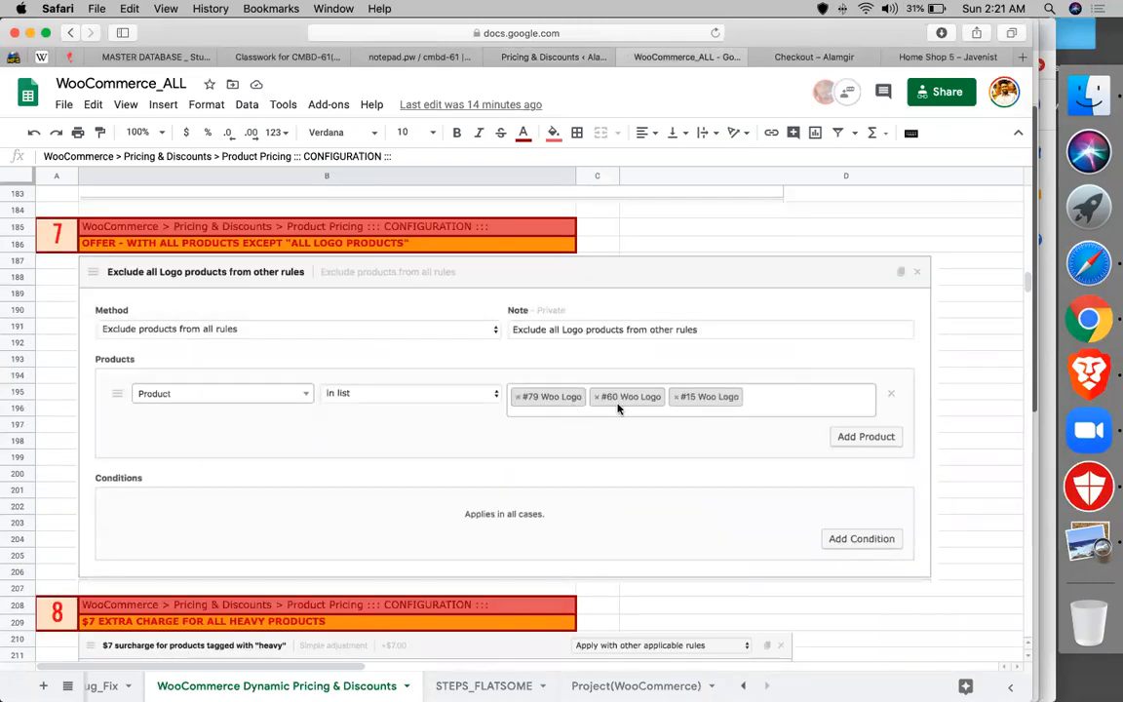
scroll(617, 408, "down", 12)
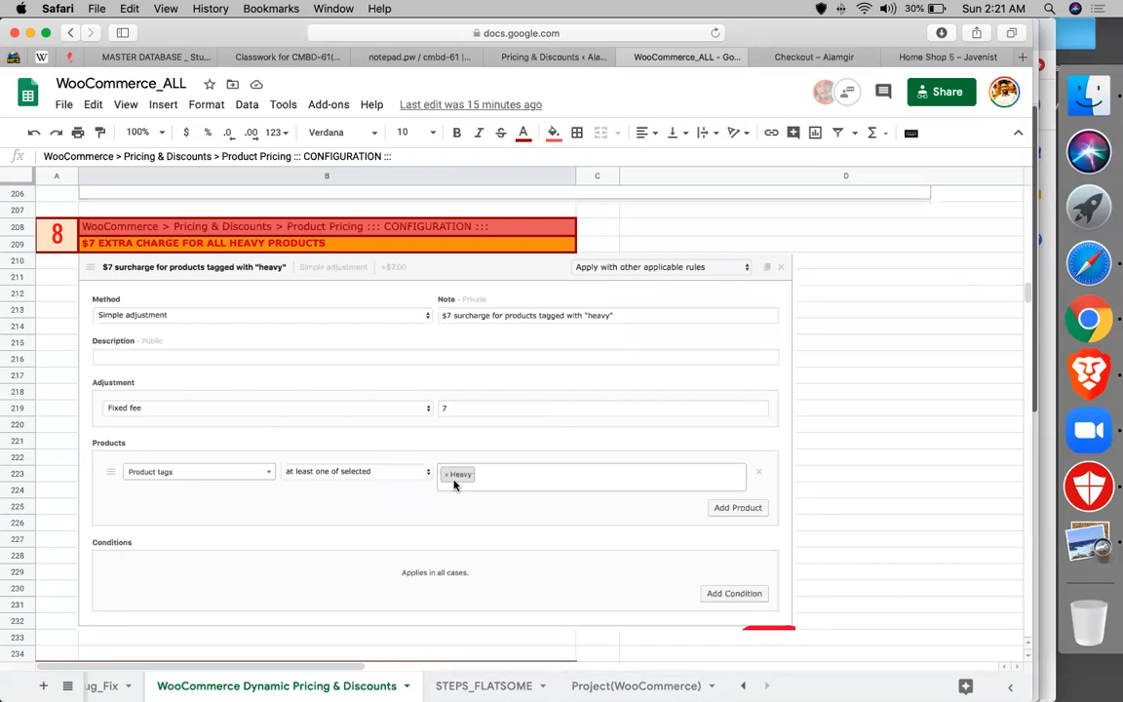
scroll(453, 484, "down", 10)
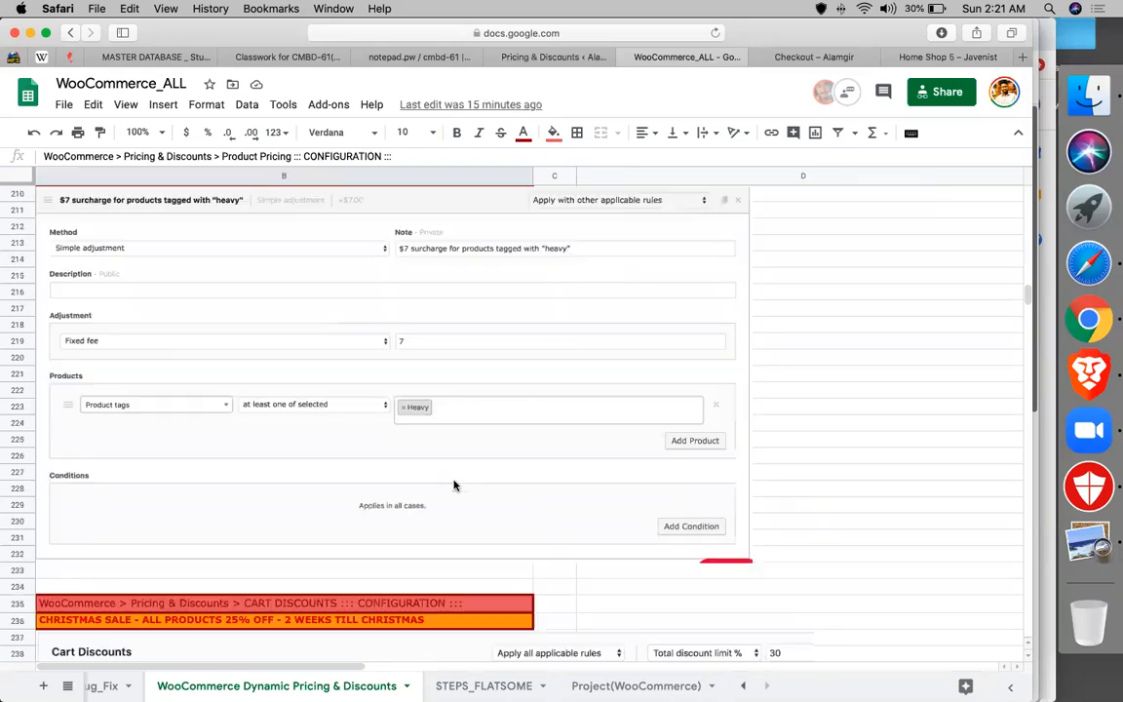
scroll(453, 485, "up", 2)
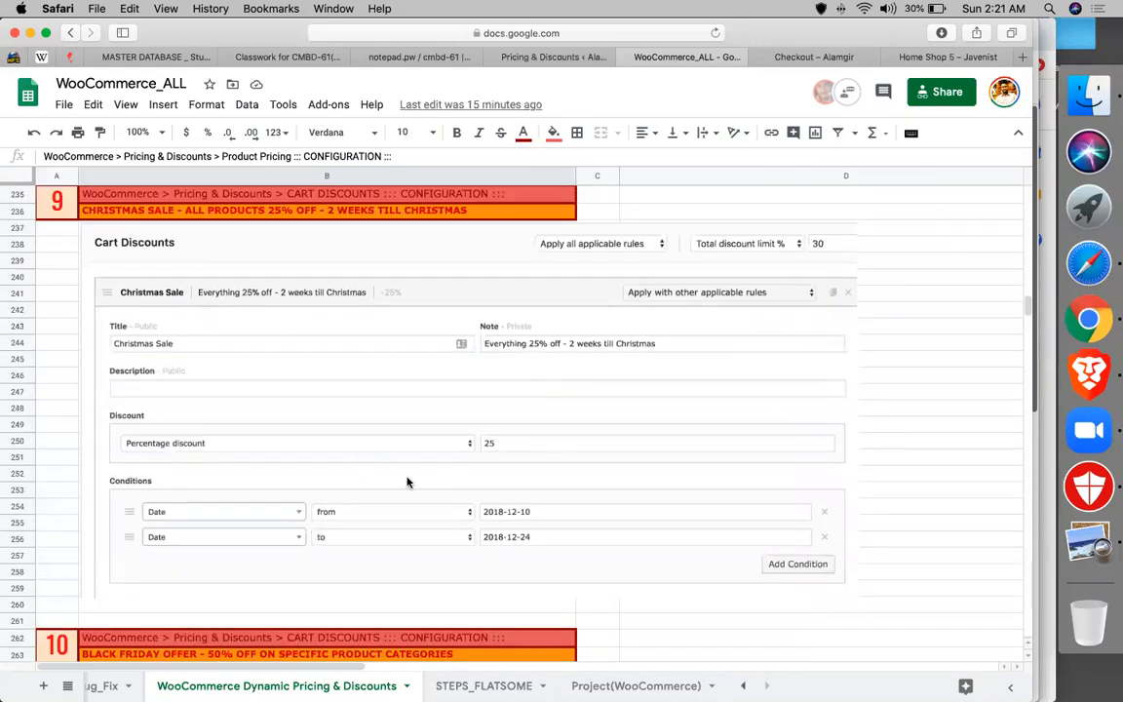
scroll(407, 481, "down", 10)
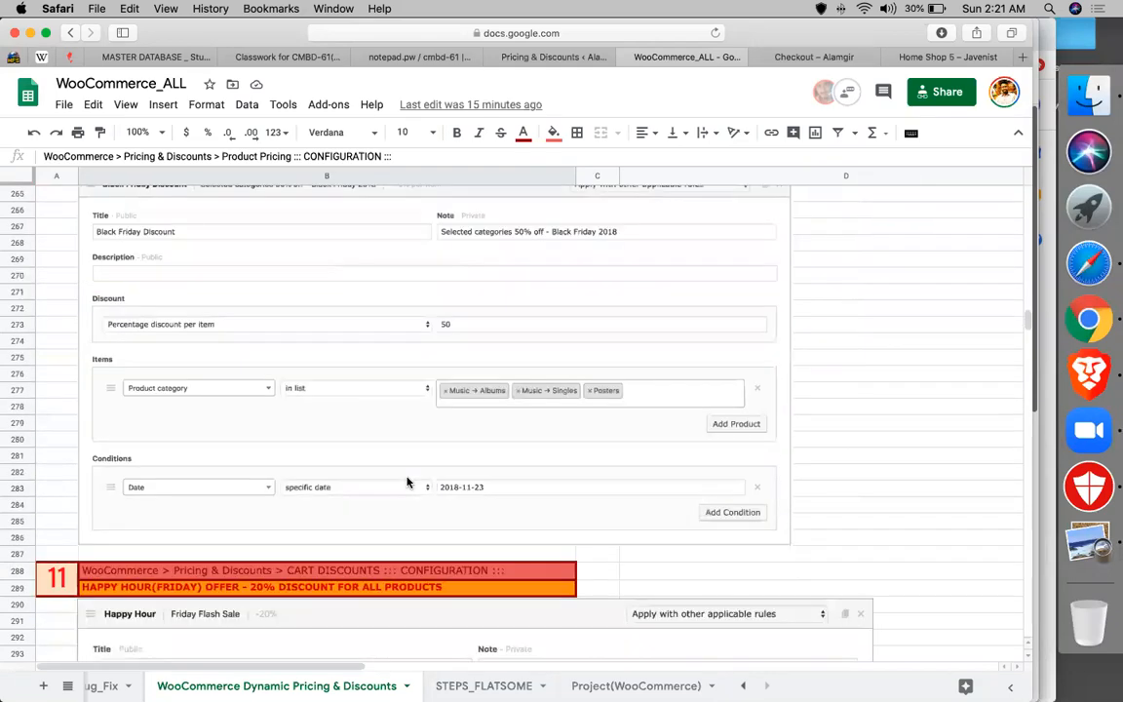
scroll(407, 481, "down", 10)
scroll(407, 481, "down", 20)
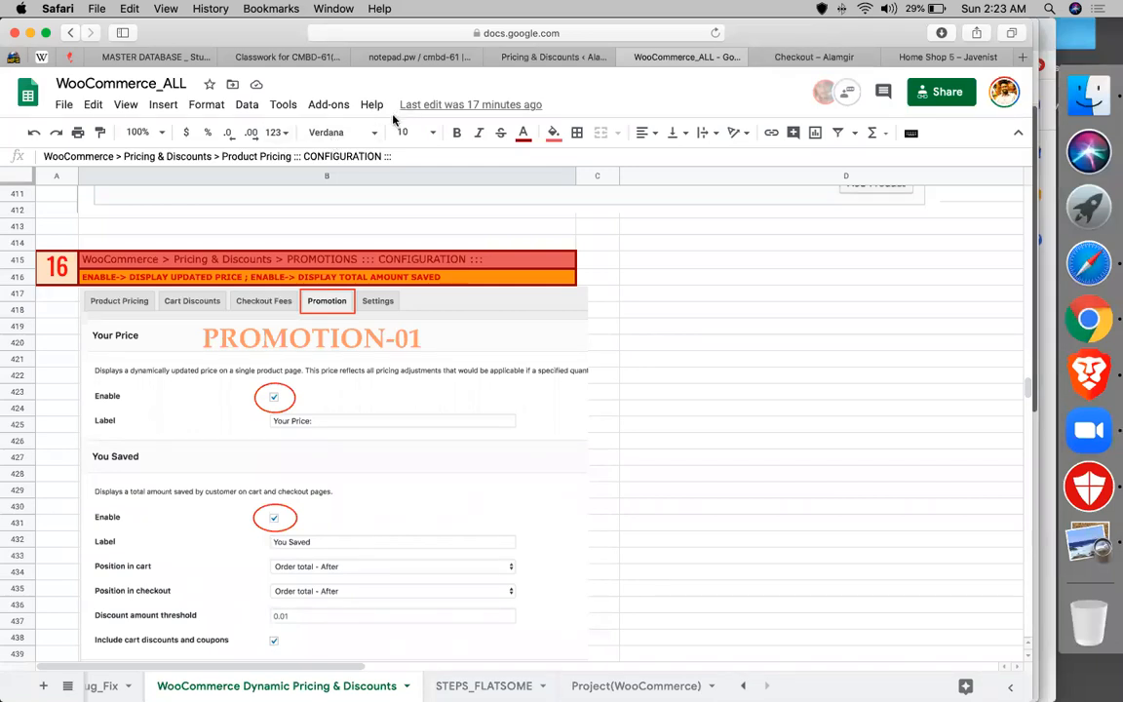
- Look back up at the Happy Hour 20% discount reference near row 274, then close the WooCommerce_ALL spreadsheet
left_click(787, 430)
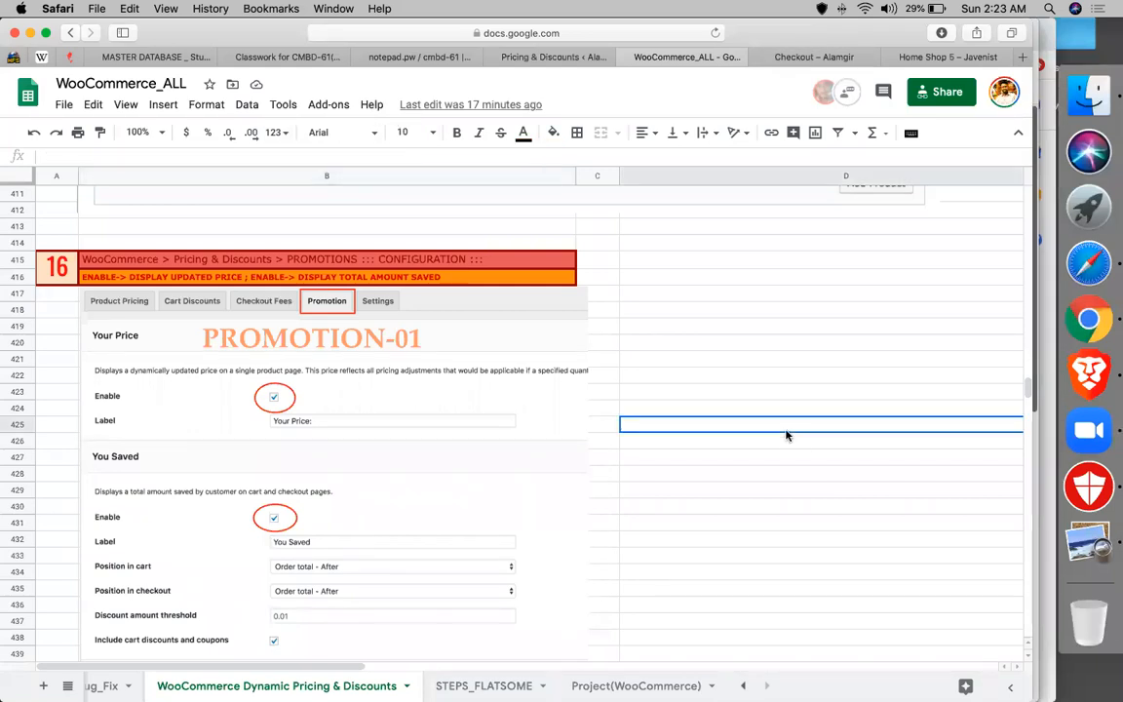
scroll(790, 310, "up", 15)
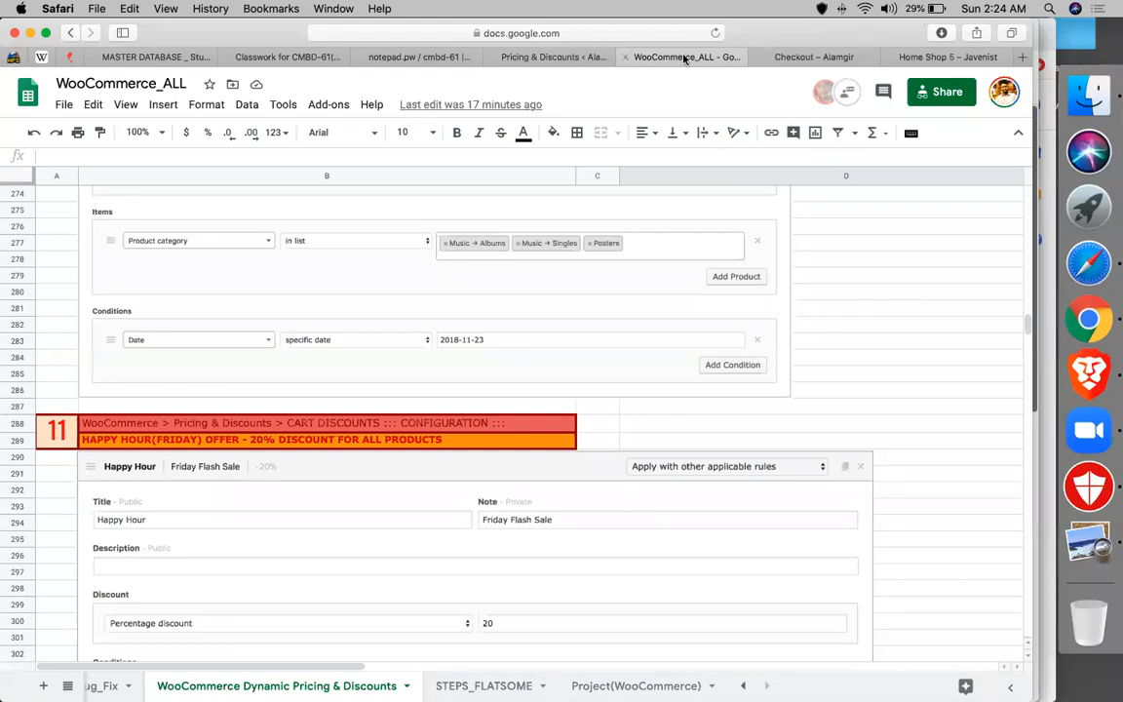
left_click(626, 58)
- Close the Pricing & Discounts admin tab, discarding unsaved changes, and close the Checkout tab
left_click(493, 58)
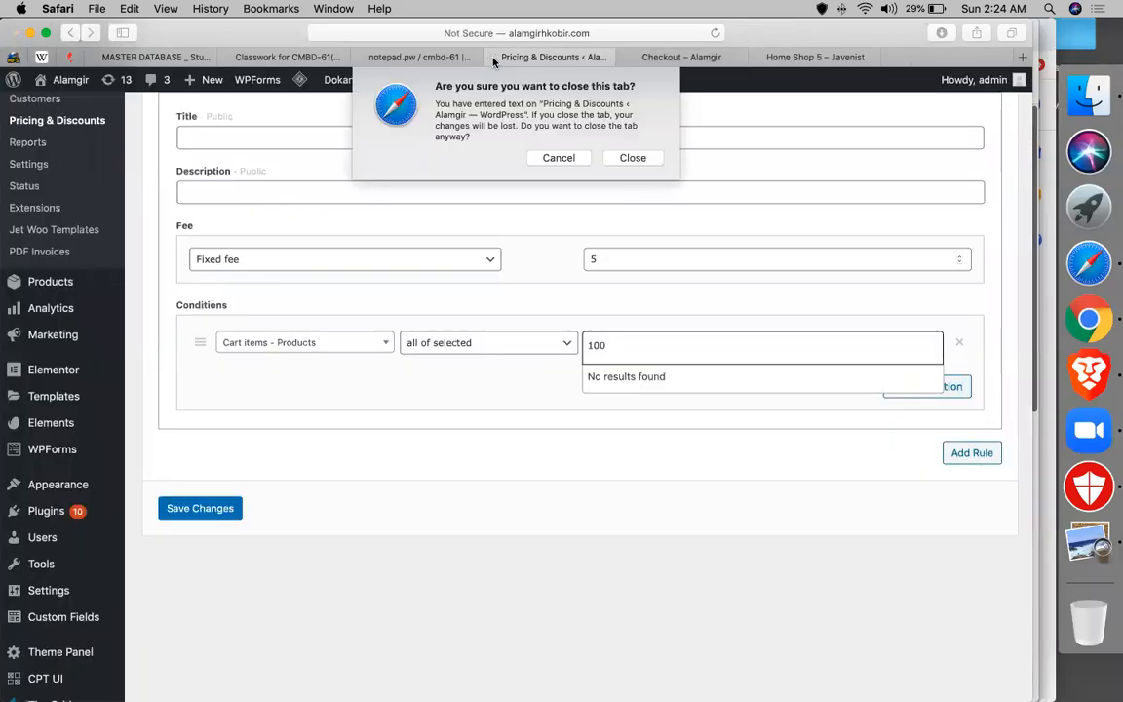
left_click(631, 155)
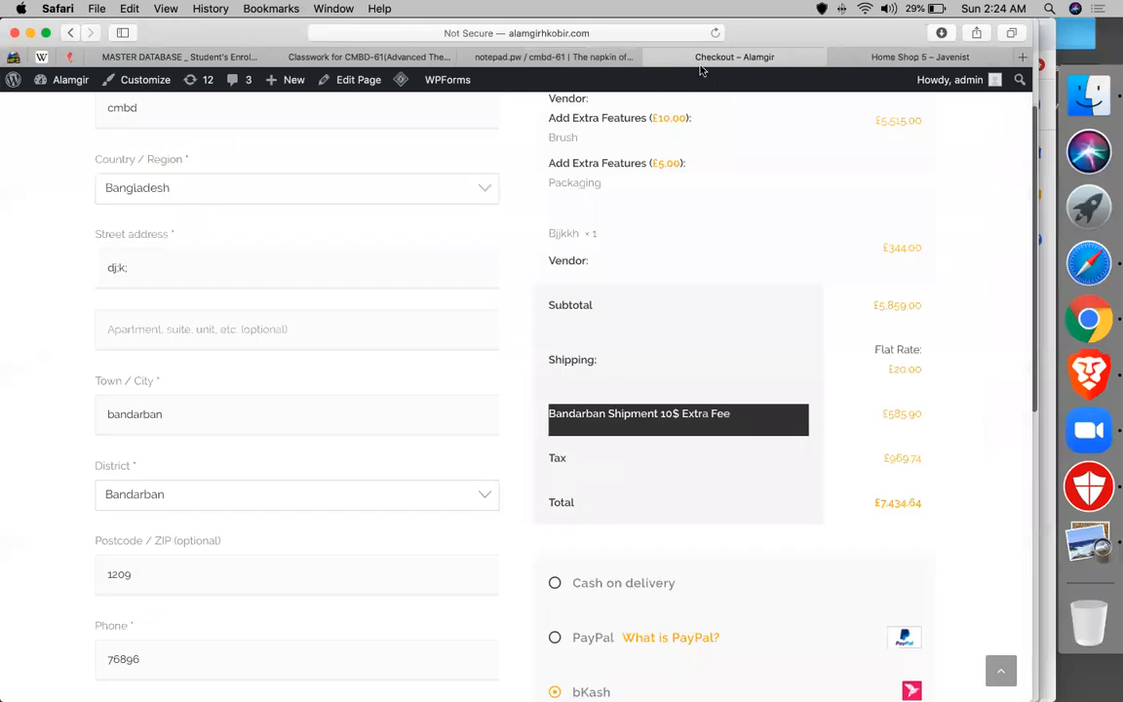
left_click(678, 60)
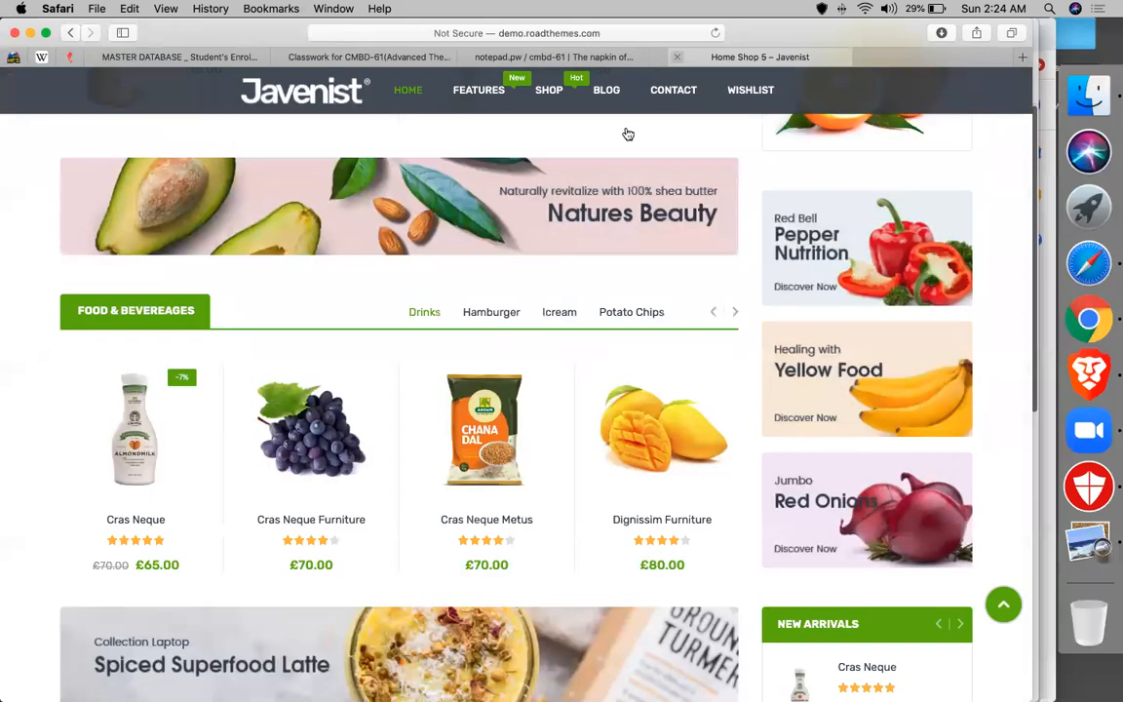
- Browse the Javenist demo shop homepage, then close its tab
scroll(627, 133, "up", 15)
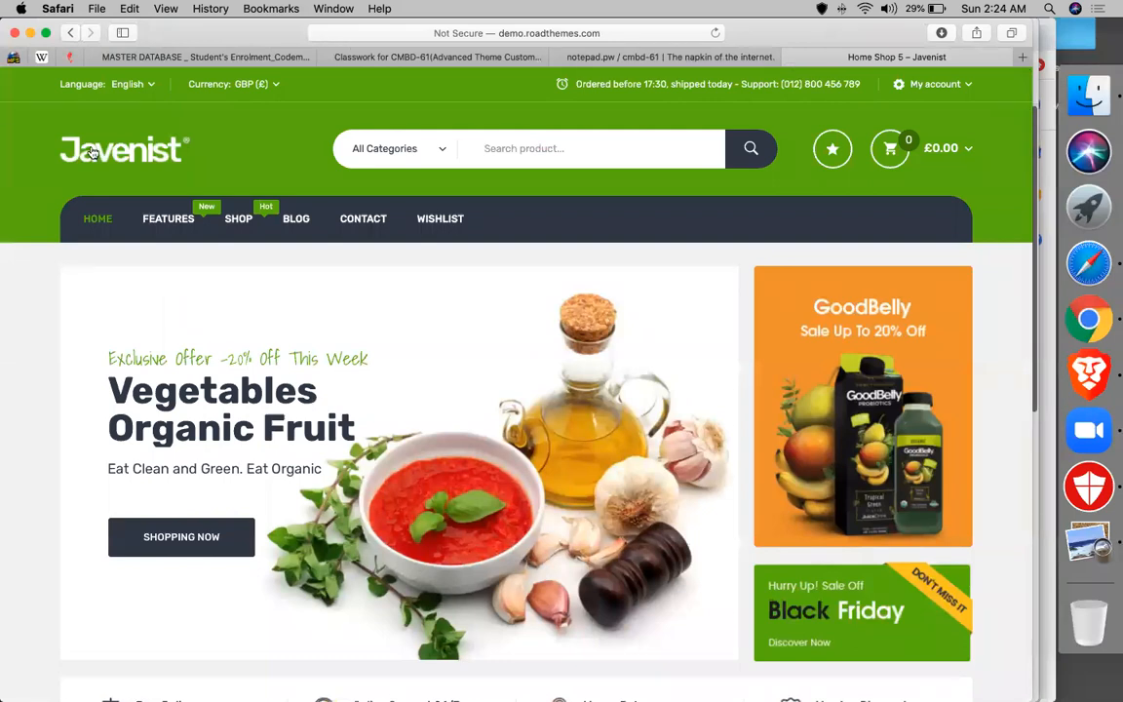
scroll(81, 291, "down", 10)
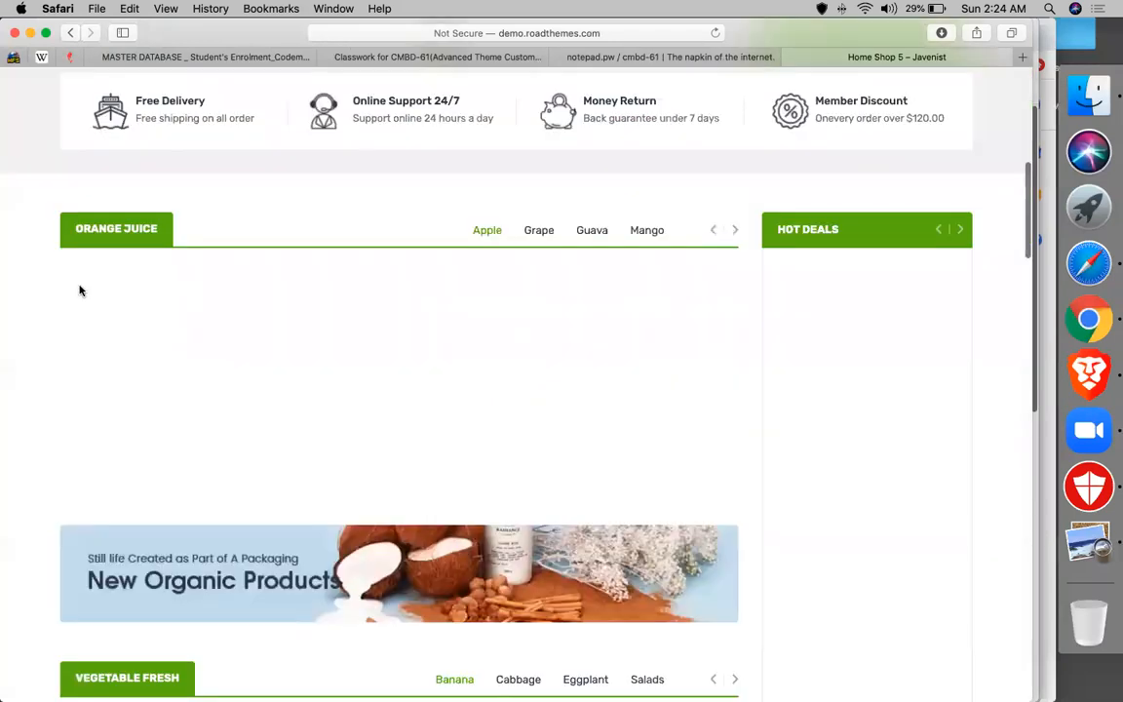
scroll(81, 291, "down", 5)
scroll(81, 290, "up", 15)
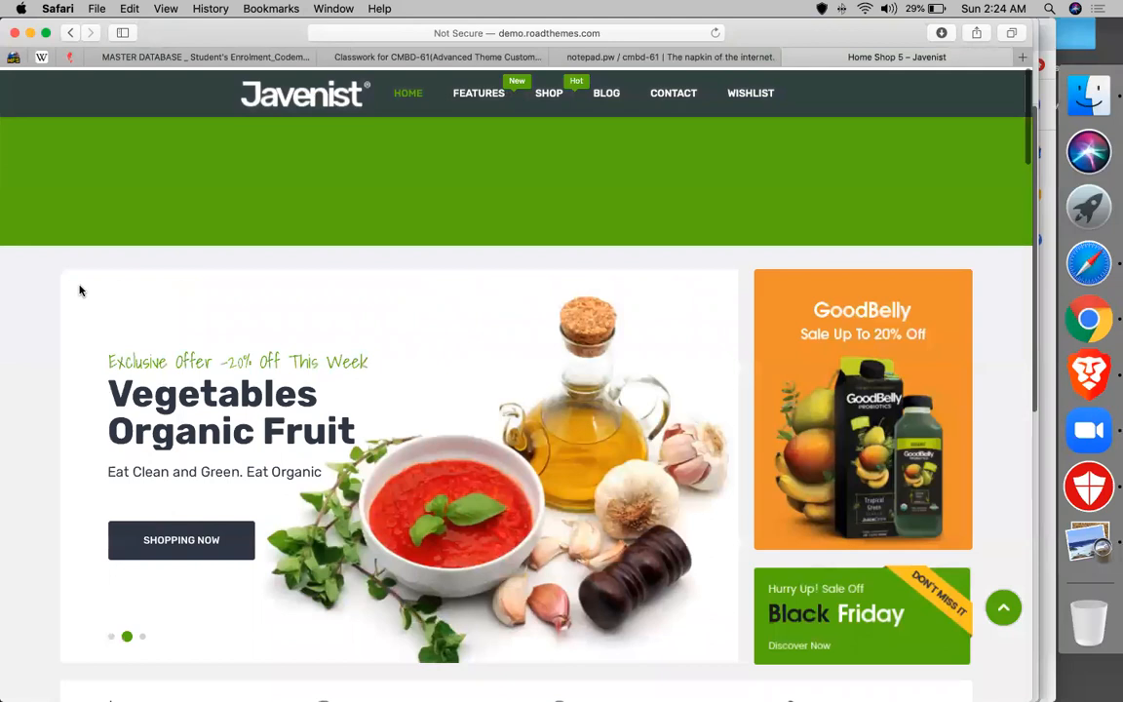
scroll(81, 291, "down", 20)
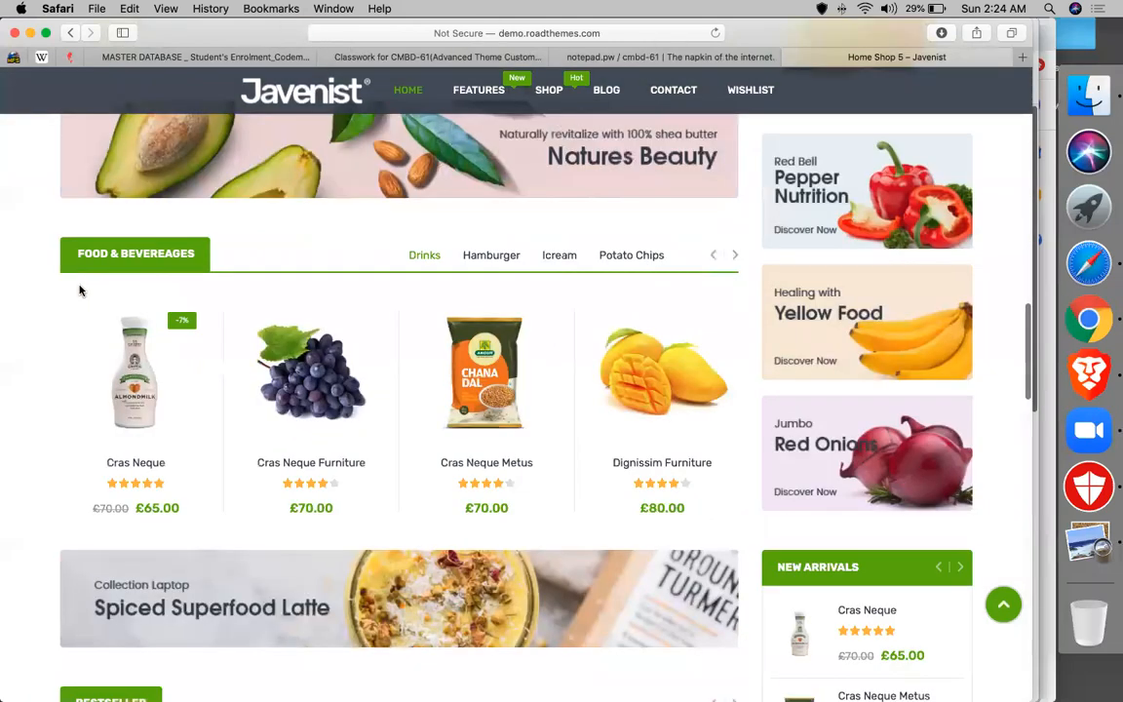
scroll(76, 240, "down", 15)
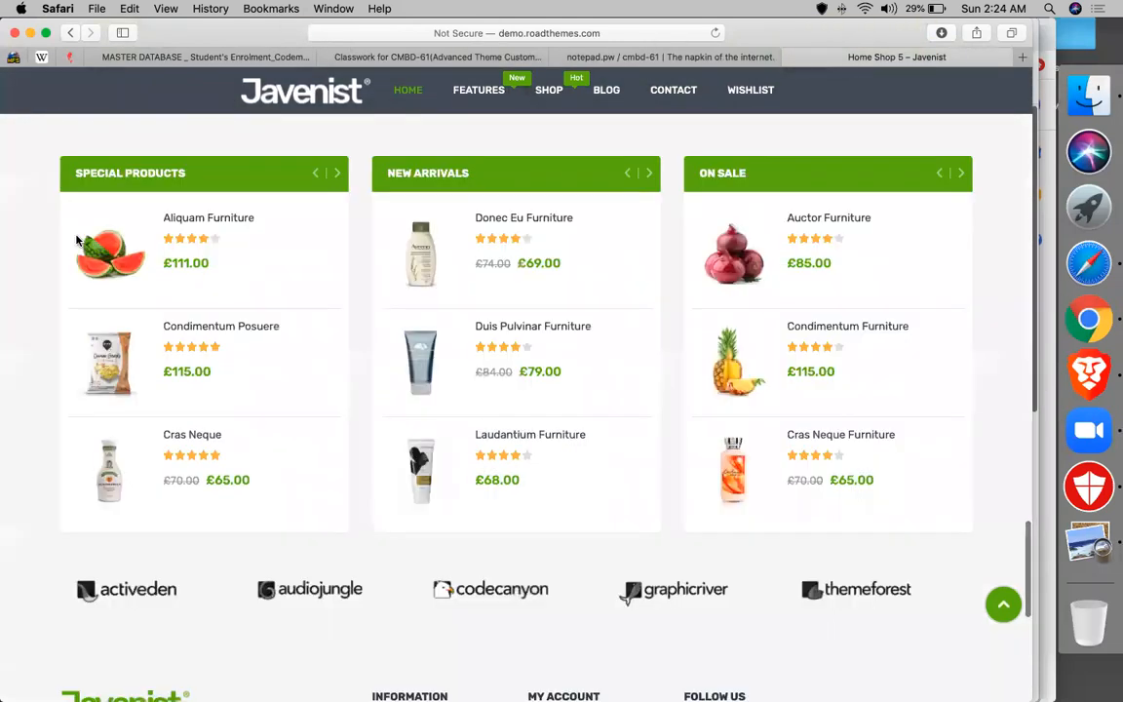
scroll(76, 240, "down", 2)
scroll(386, 328, "up", 15)
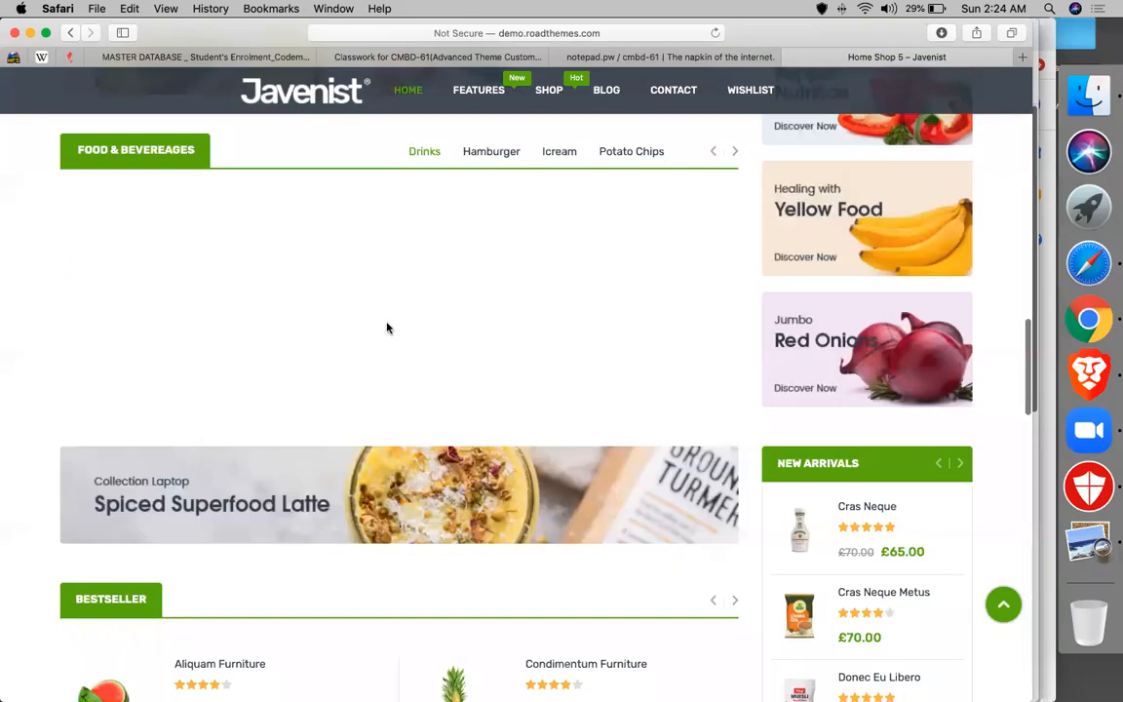
scroll(386, 328, "up", 8)
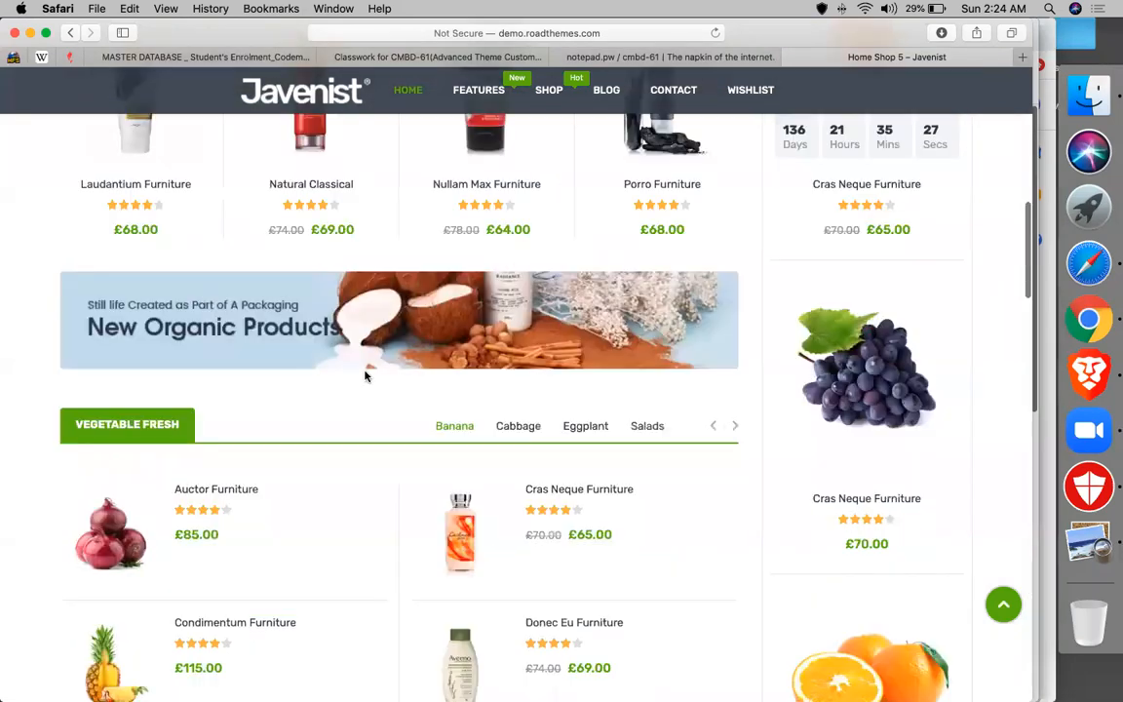
scroll(366, 375, "down", 5)
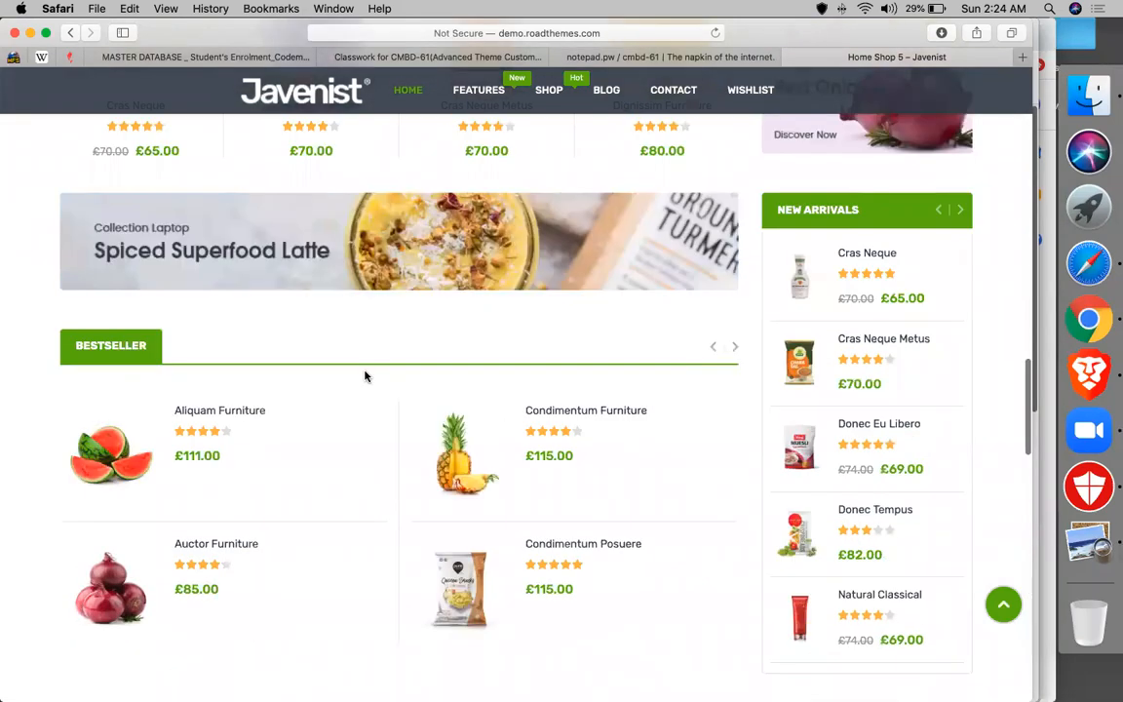
scroll(775, 179, "down", 10)
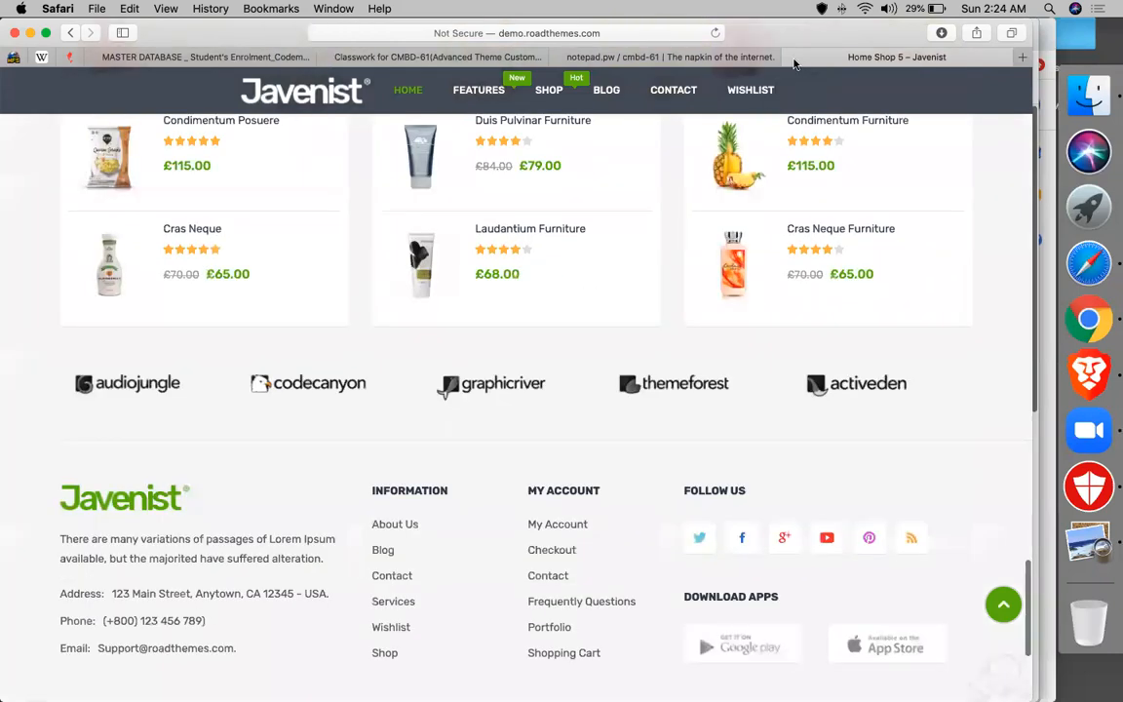
left_click(793, 59)
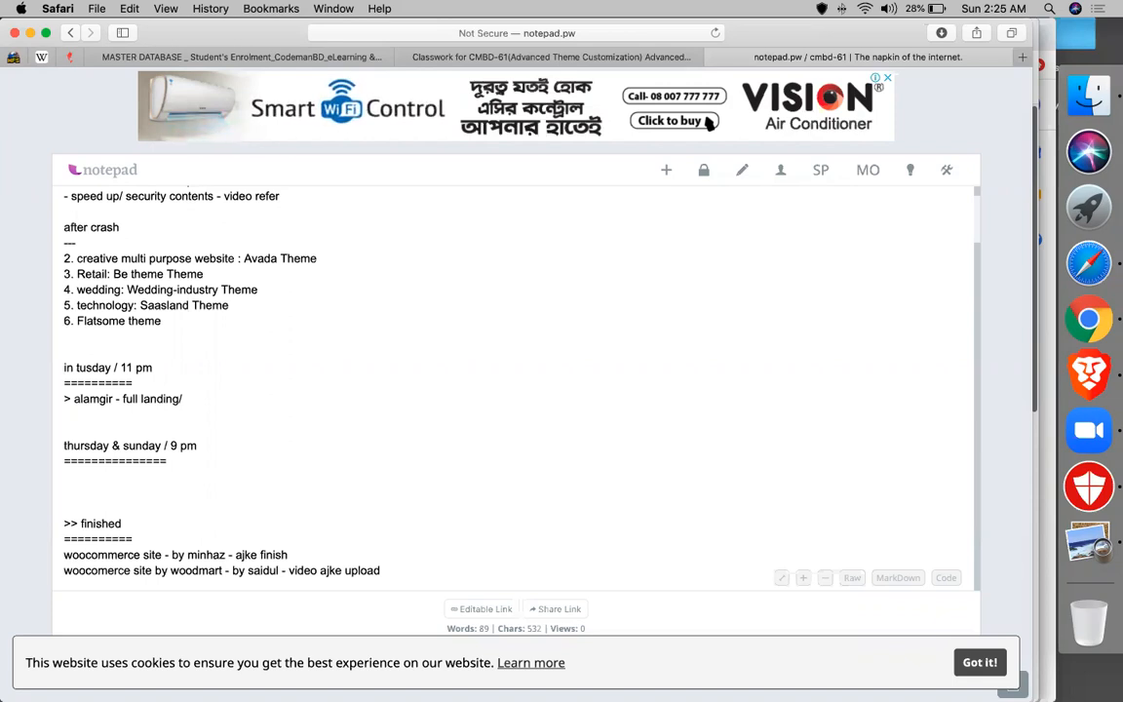
- After reading the notepad.pw class notes, switch to the Zoom app from the Dock
left_click(1079, 422)
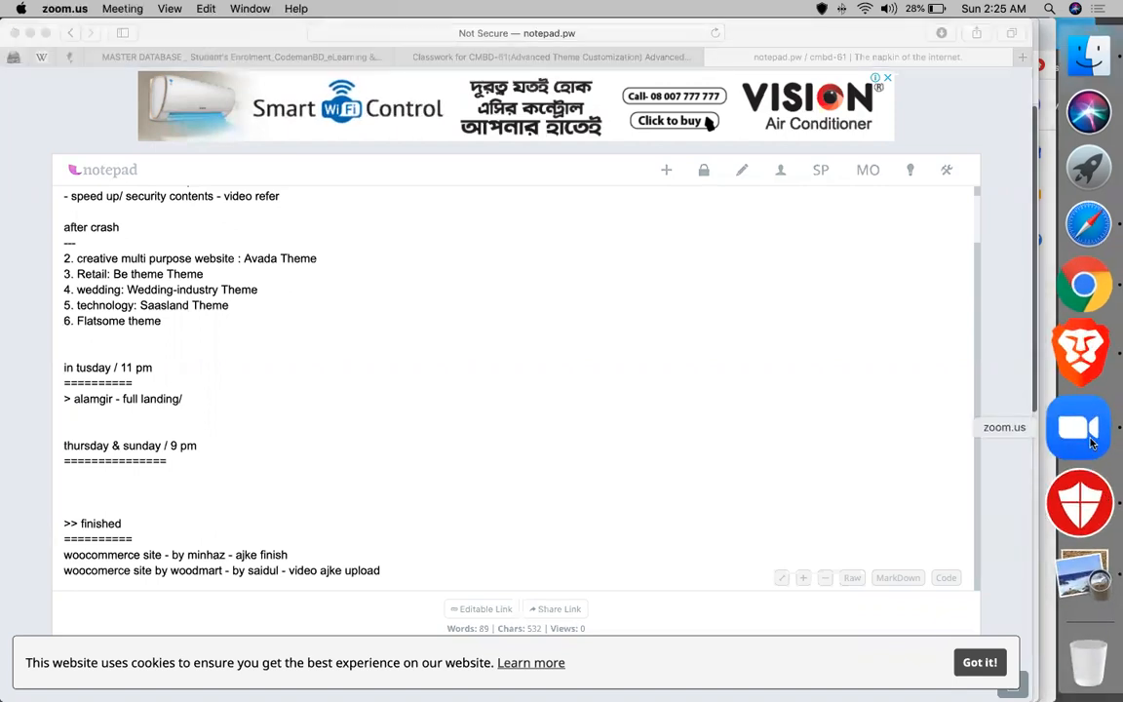